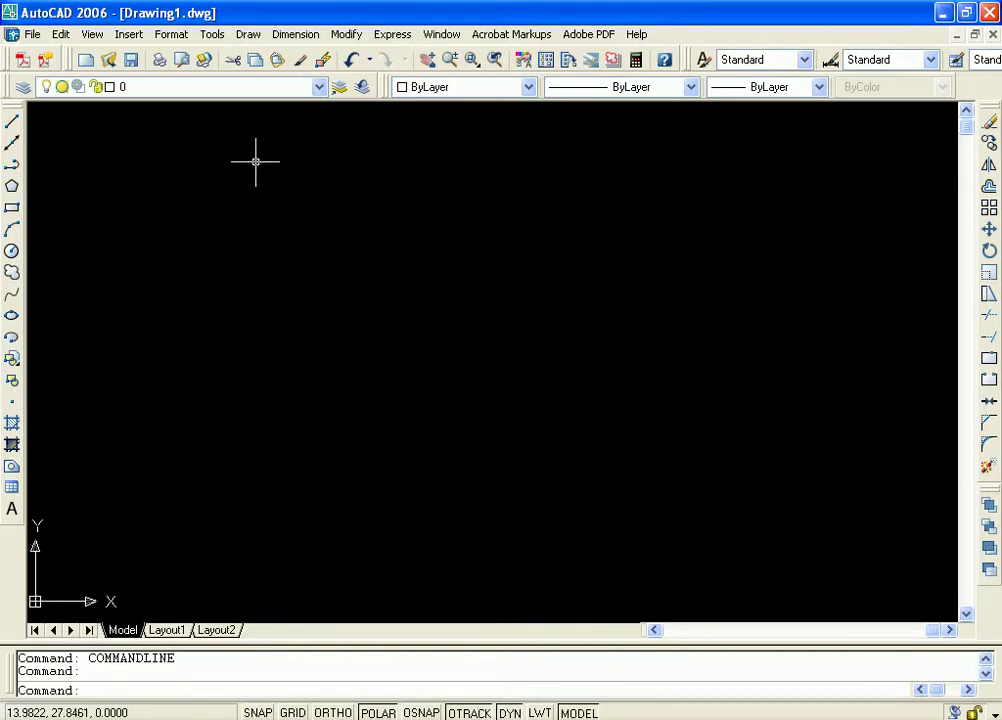
left_click(176, 36)
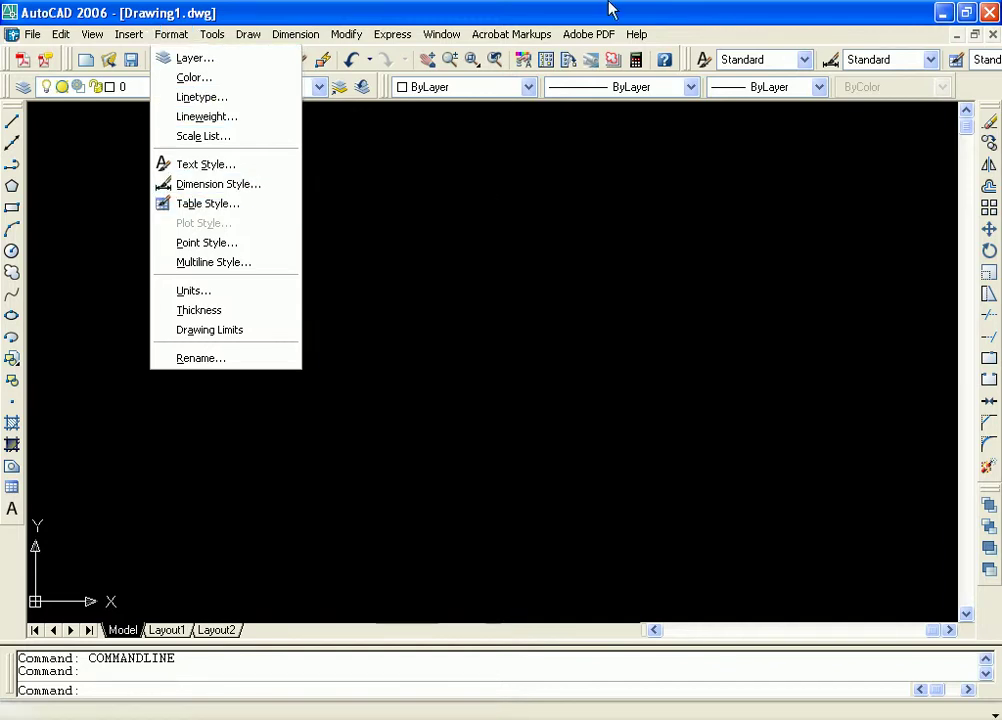
key("Escape")
left_click(12, 207)
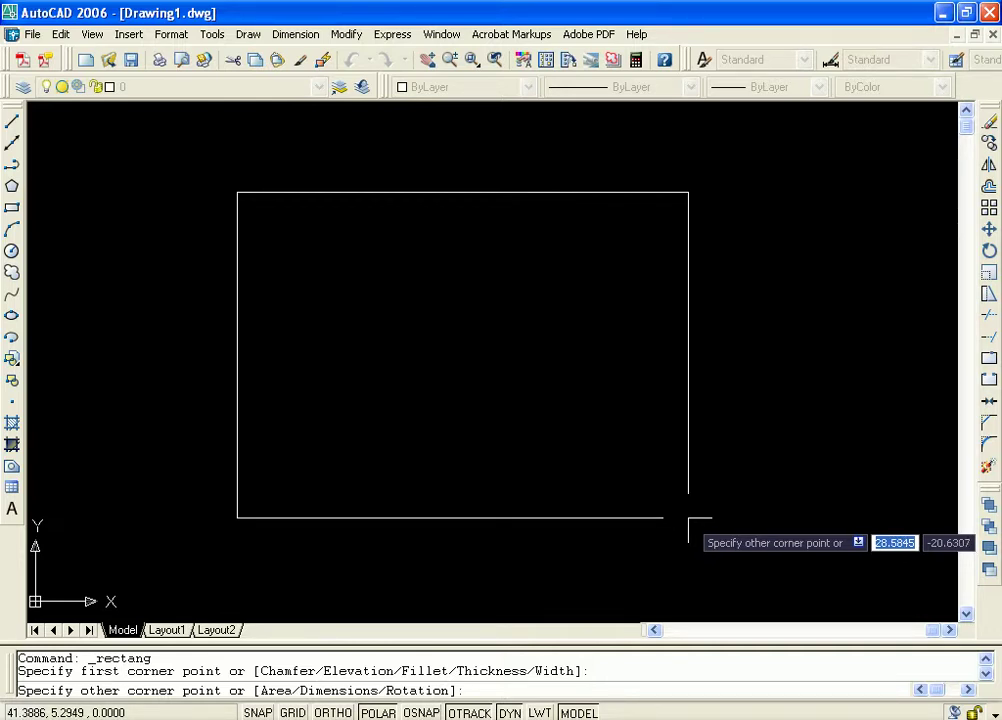
key("Escape")
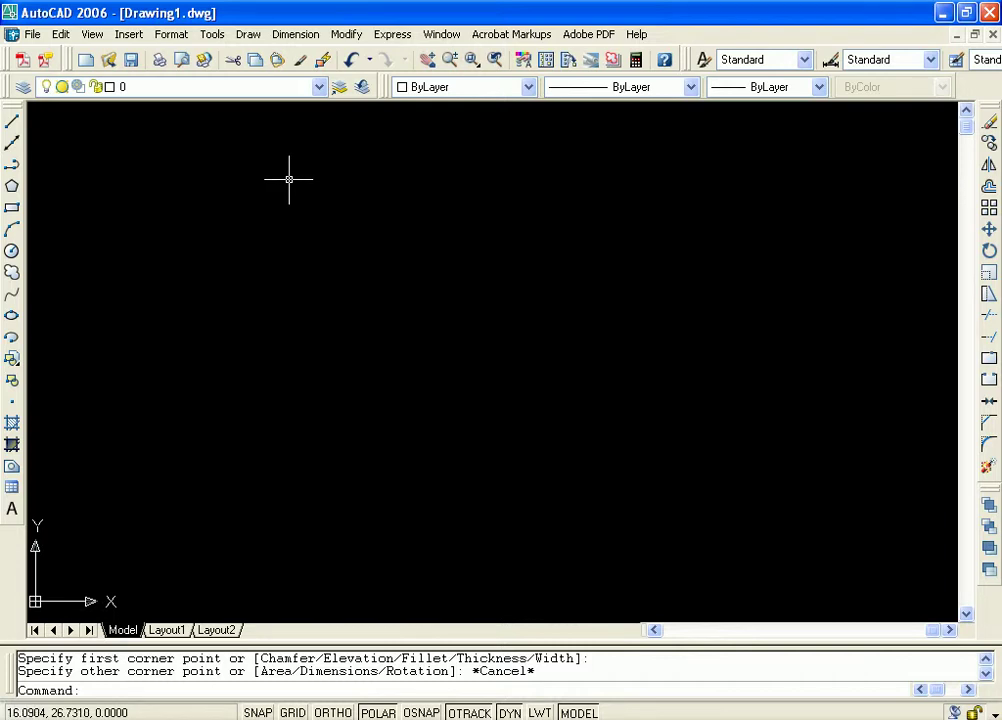
Step: Modify the Standard dimension style so its primary linear units use the Architectural format
left_click(178, 46)
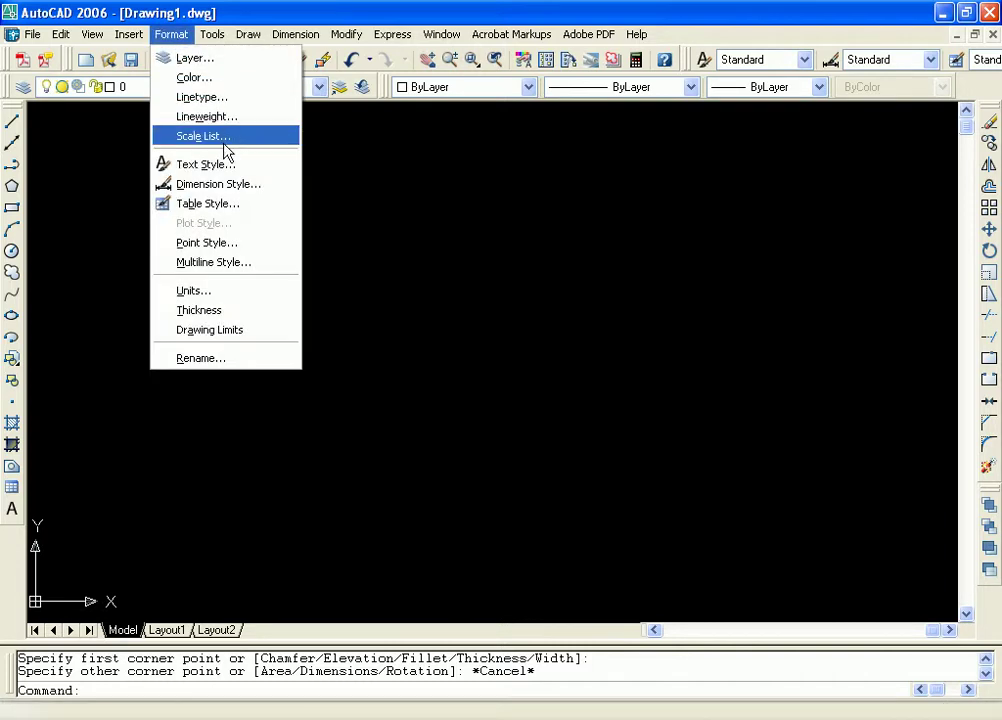
left_click(231, 192)
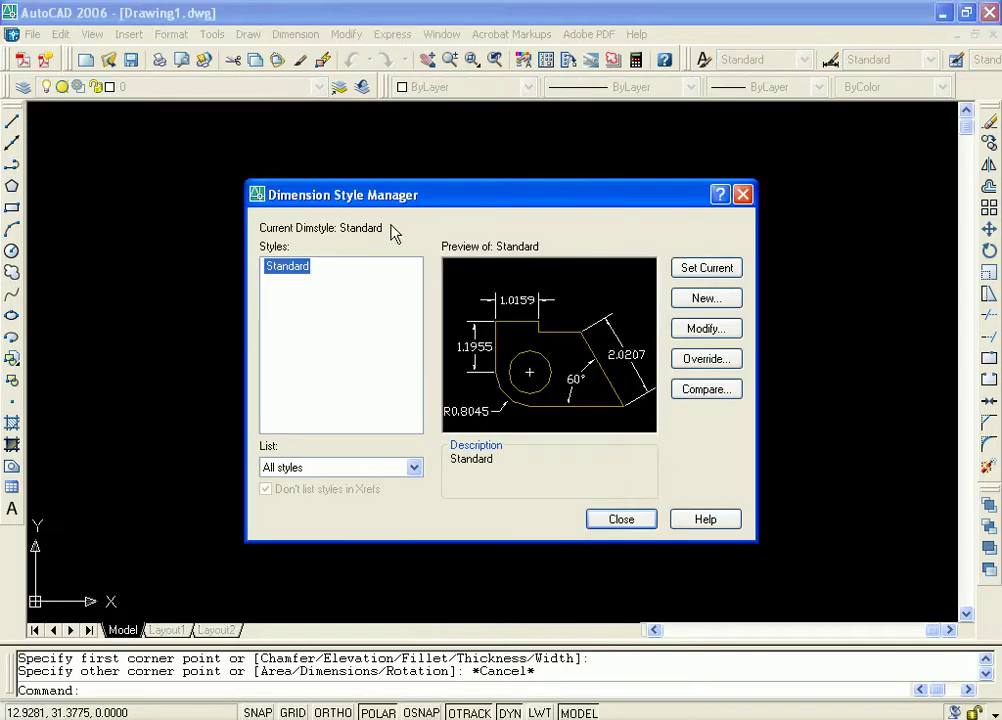
left_click_drag(519, 197, 511, 166)
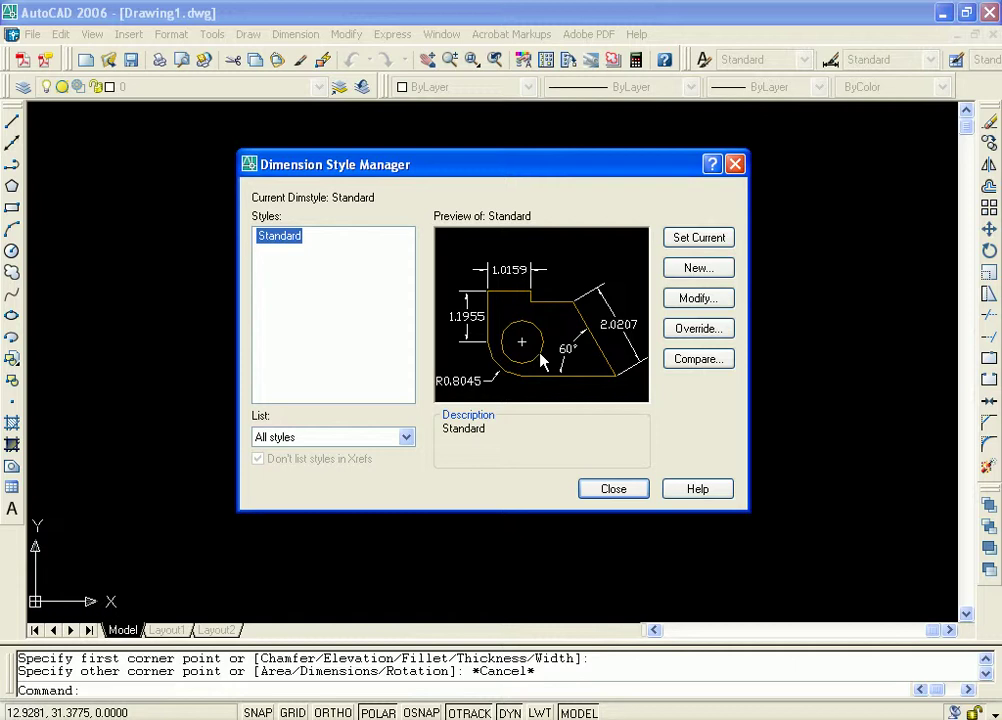
mouse_move(592, 172)
left_mouse_down()
mouse_move(573, 168)
mouse_move(588, 157)
left_mouse_up()
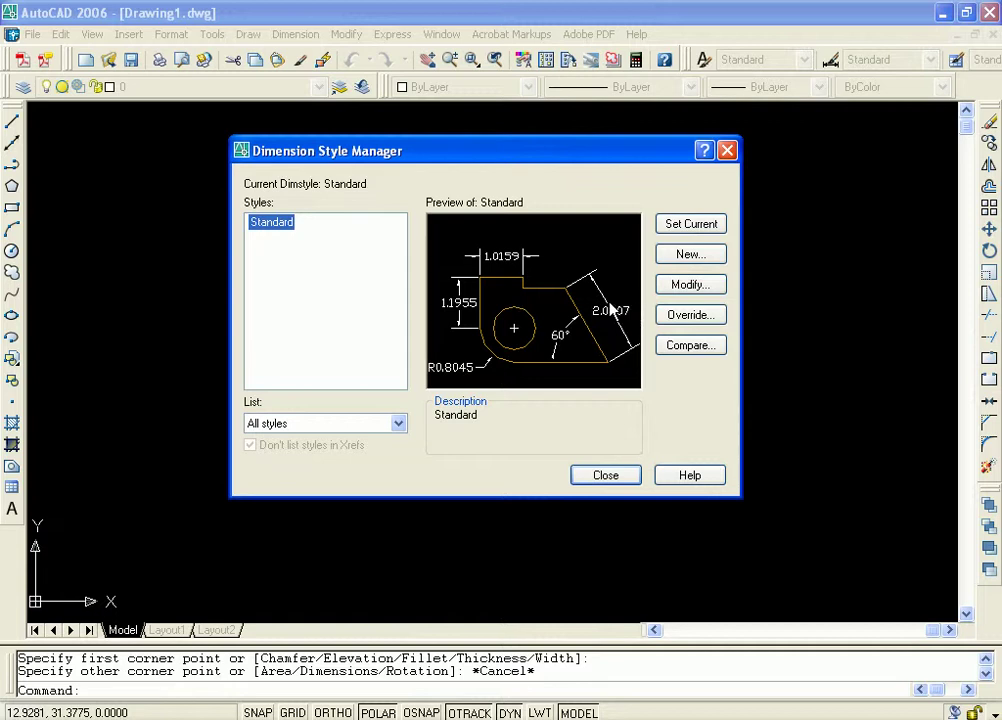
mouse_move(629, 155)
left_mouse_down()
mouse_move(614, 158)
mouse_move(631, 151)
left_mouse_up()
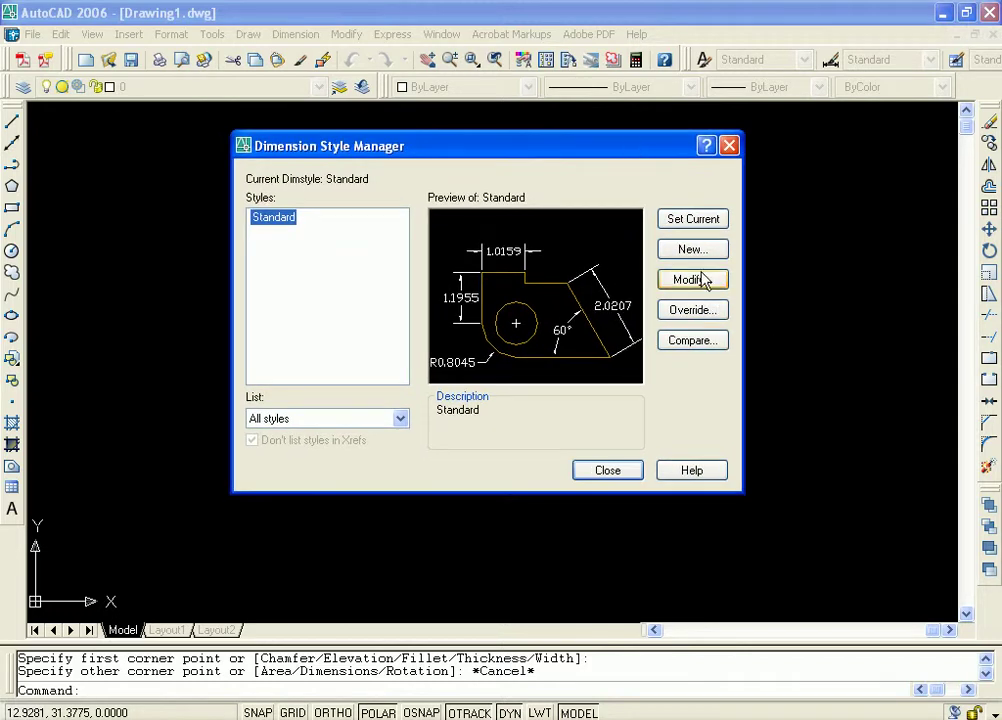
left_click(693, 280)
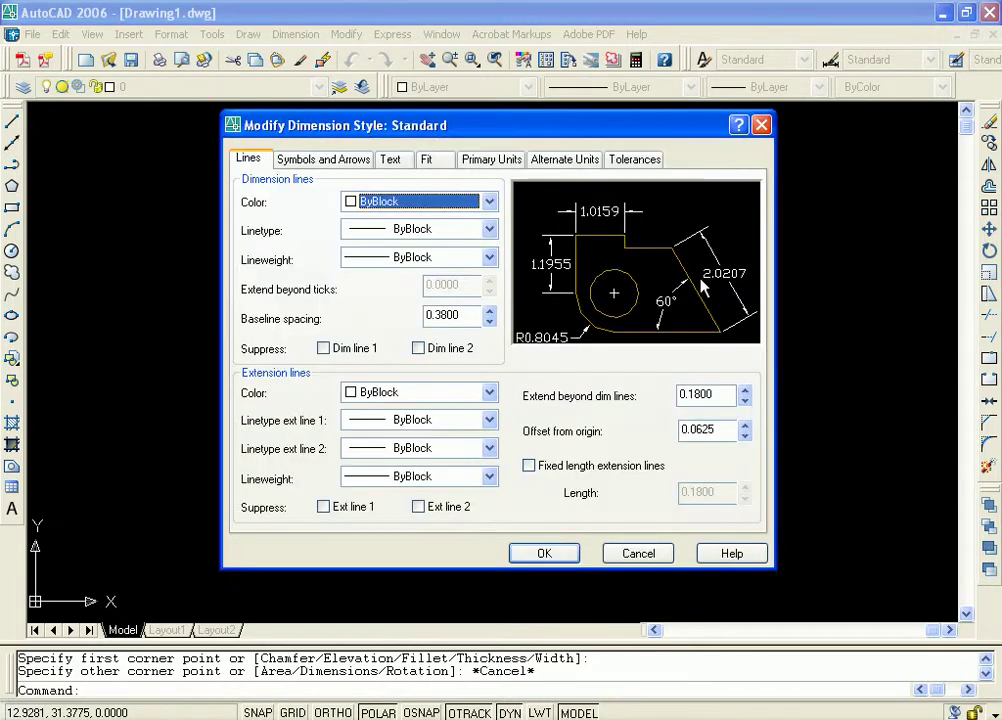
left_click_drag(617, 131, 640, 110)
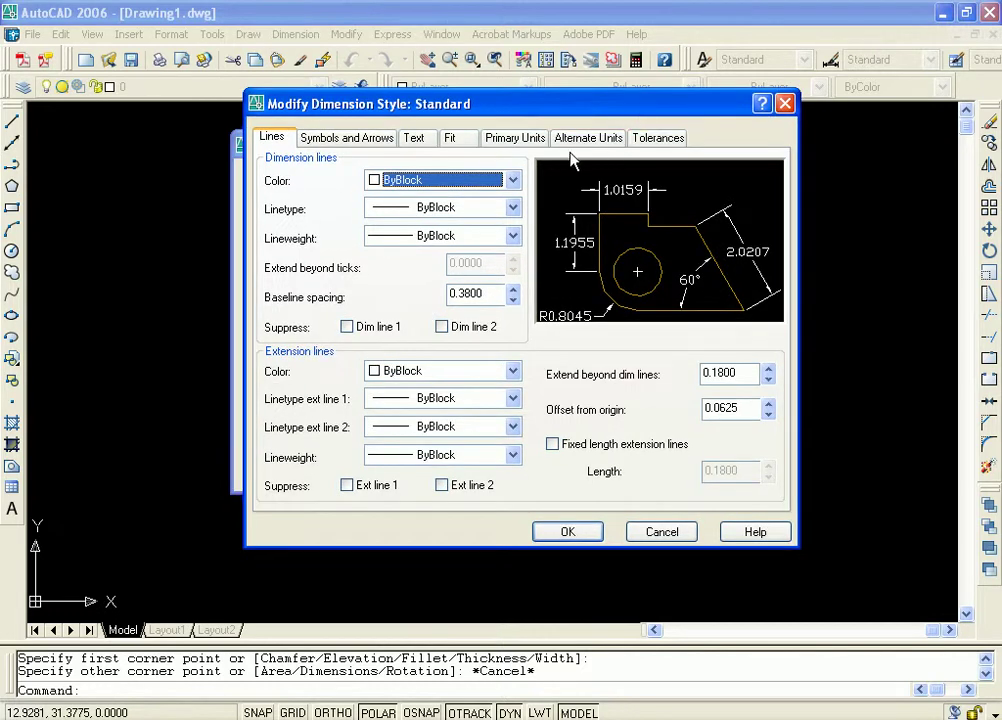
left_click(522, 140)
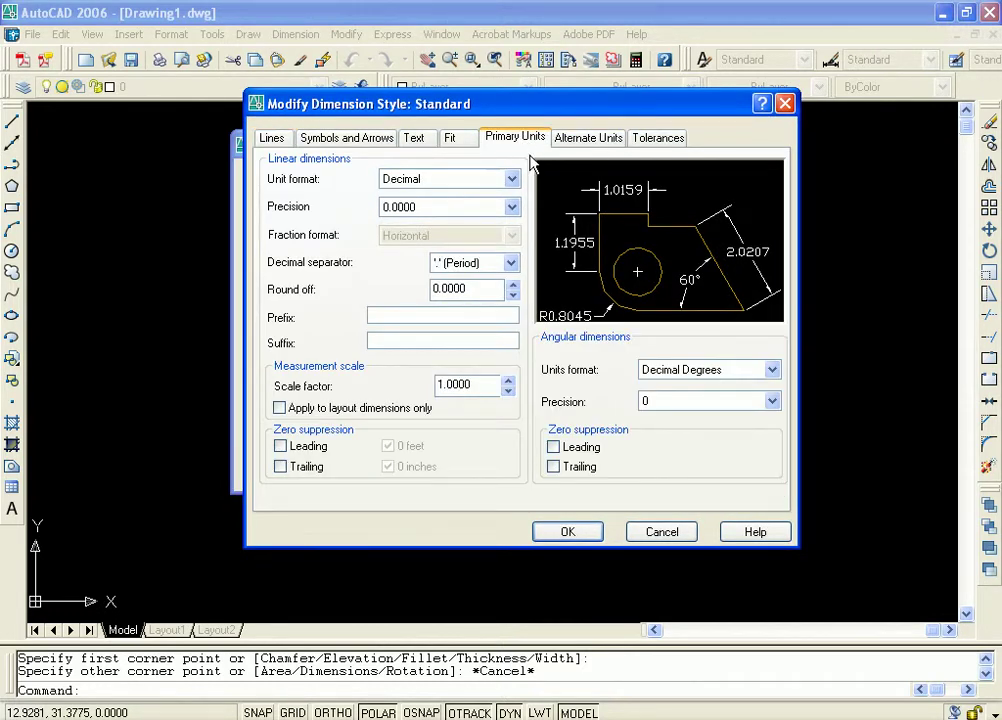
left_click(511, 179)
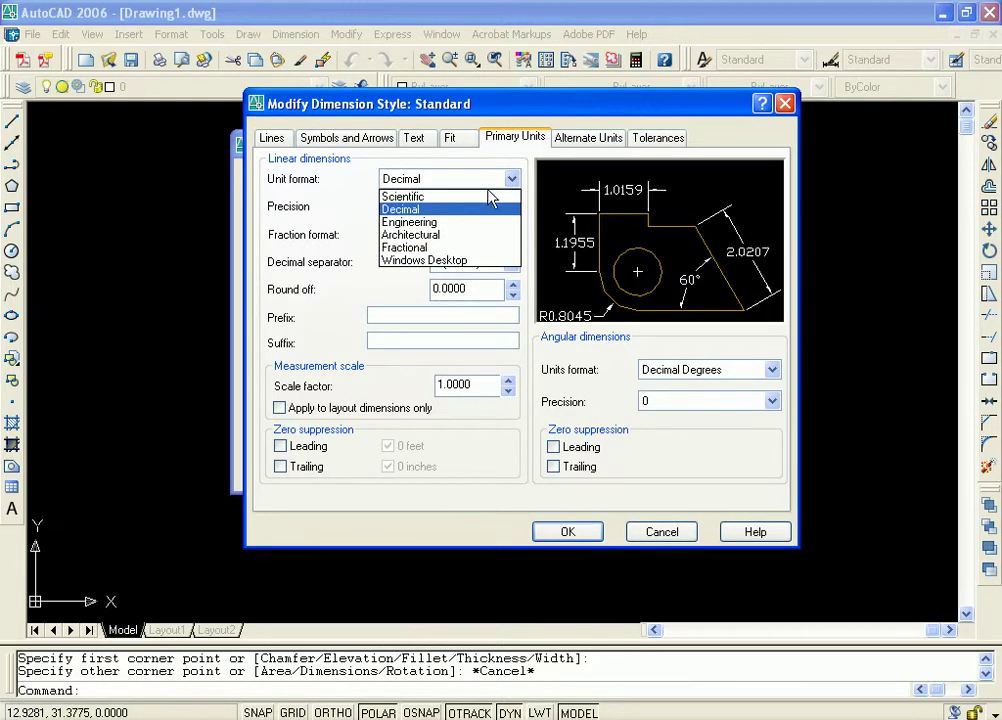
left_click(426, 237)
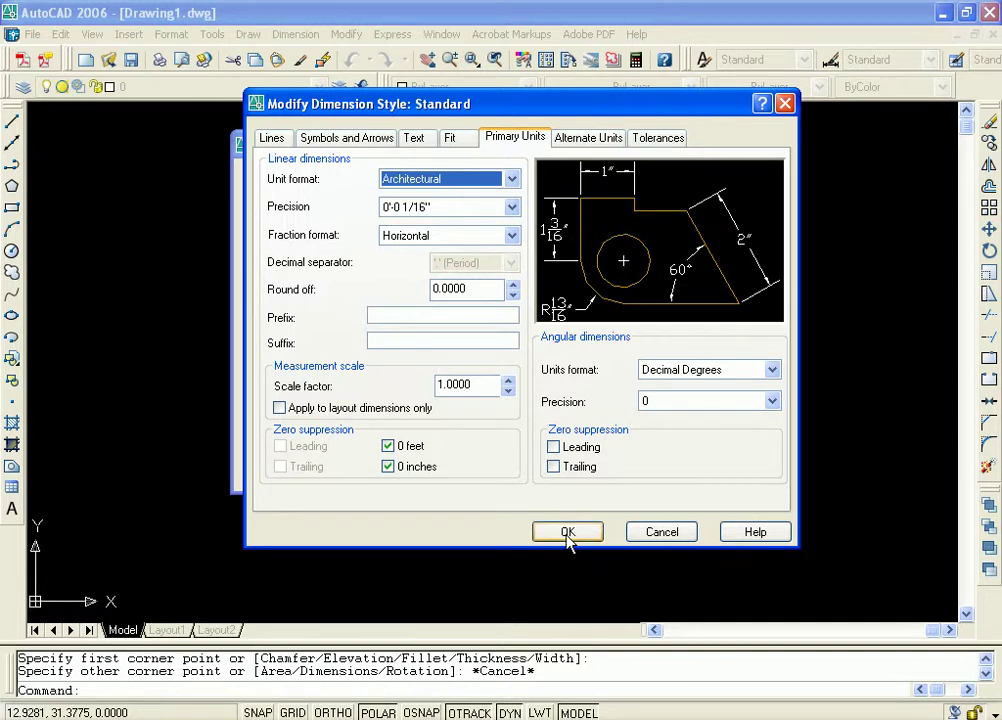
Step: Set the Standard dimension style's fraction height scale to 10, accept the changes and close the style manager
left_click(414, 140)
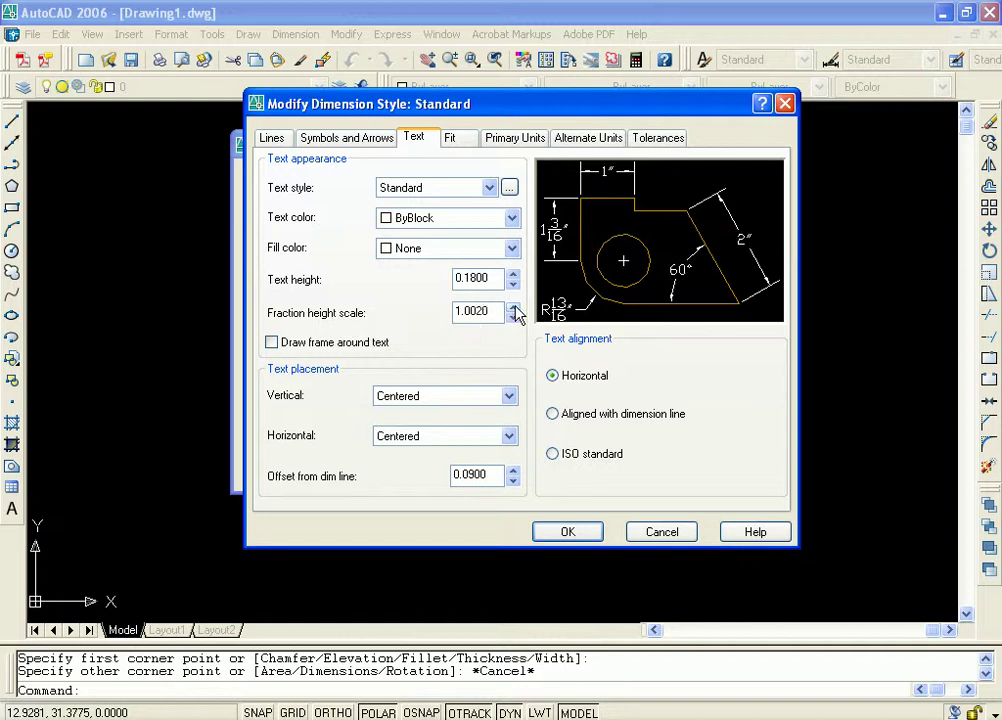
left_click_drag(486, 305, 423, 302)
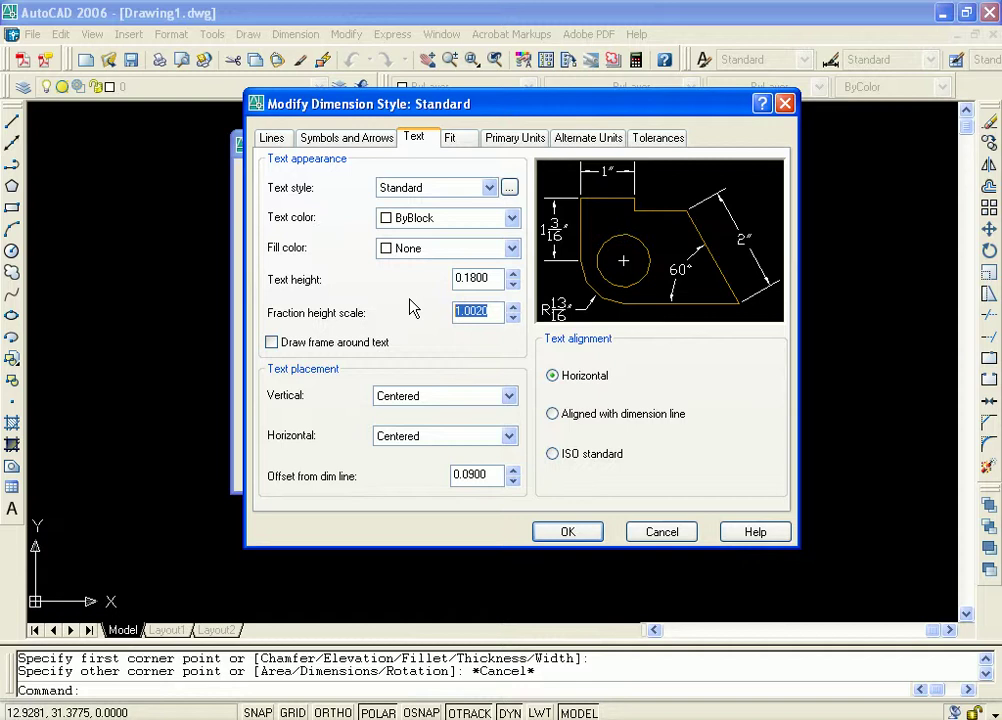
type("10")
left_click(593, 537)
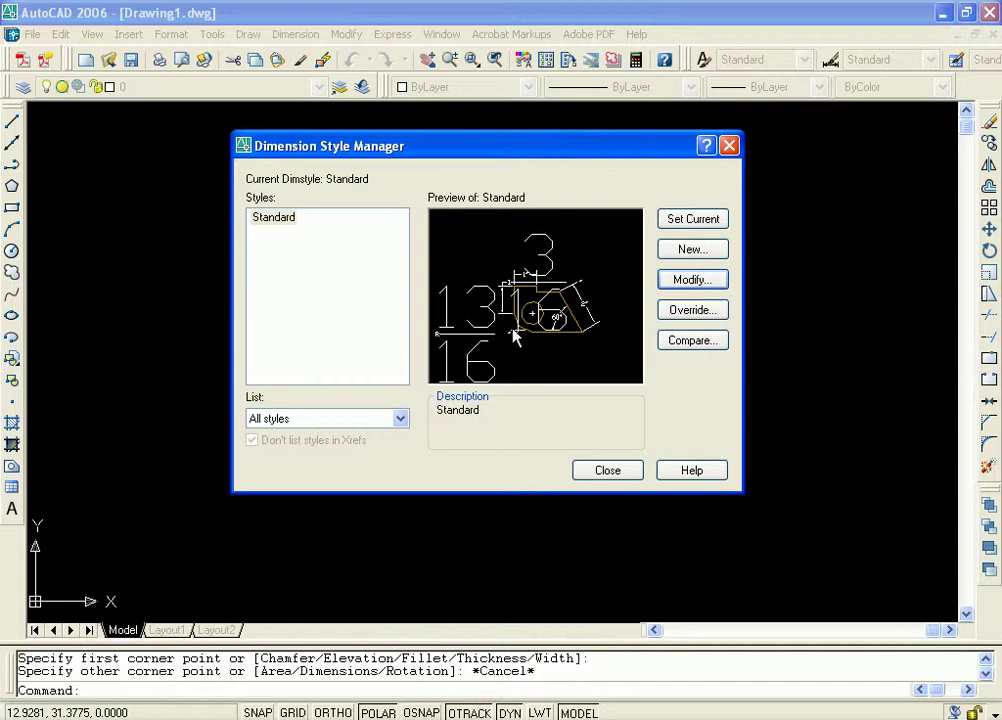
left_click(628, 471)
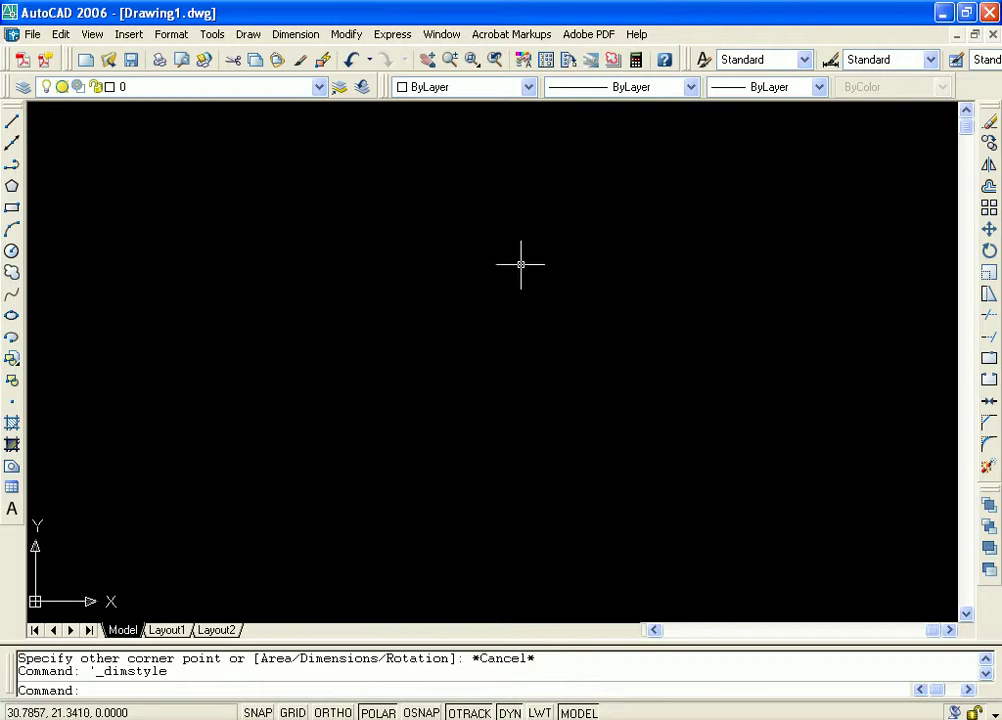
Step: Configure the drawing units with the Architectural length type and 0'-0" precision
left_click(176, 35)
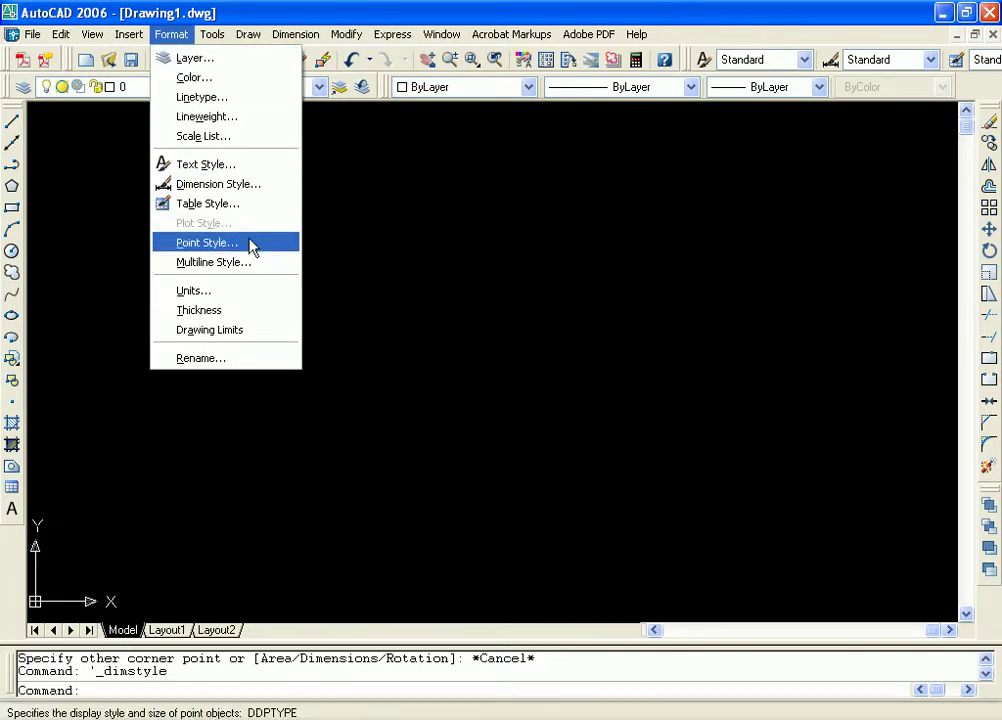
left_click(223, 292)
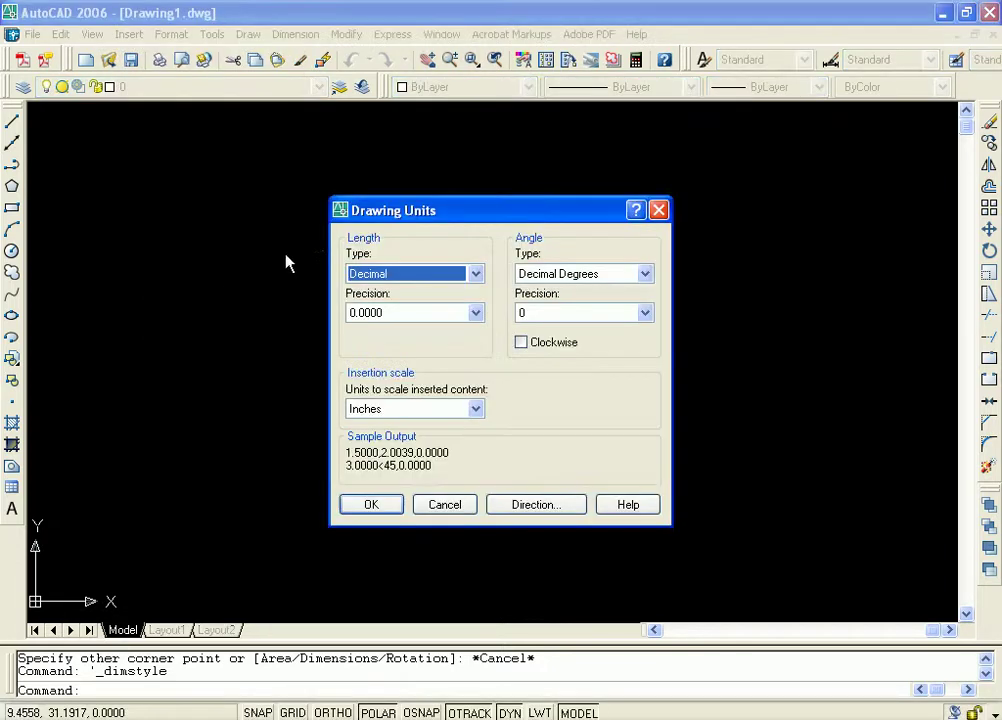
left_click_drag(513, 213, 486, 154)
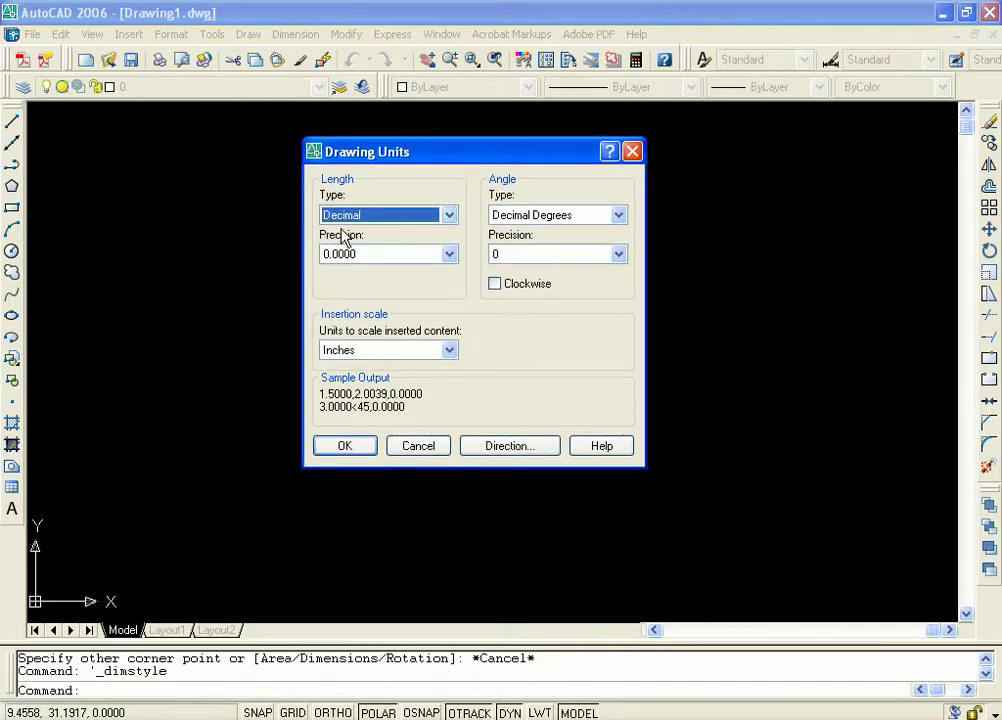
left_click(447, 218)
left_click(358, 236)
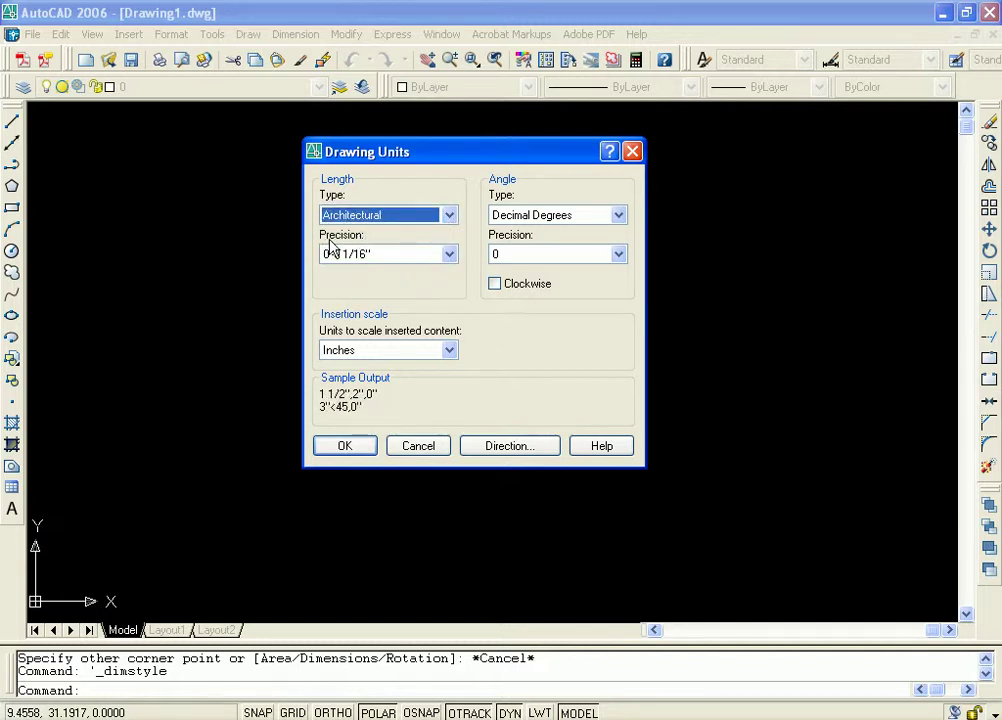
left_click(449, 254)
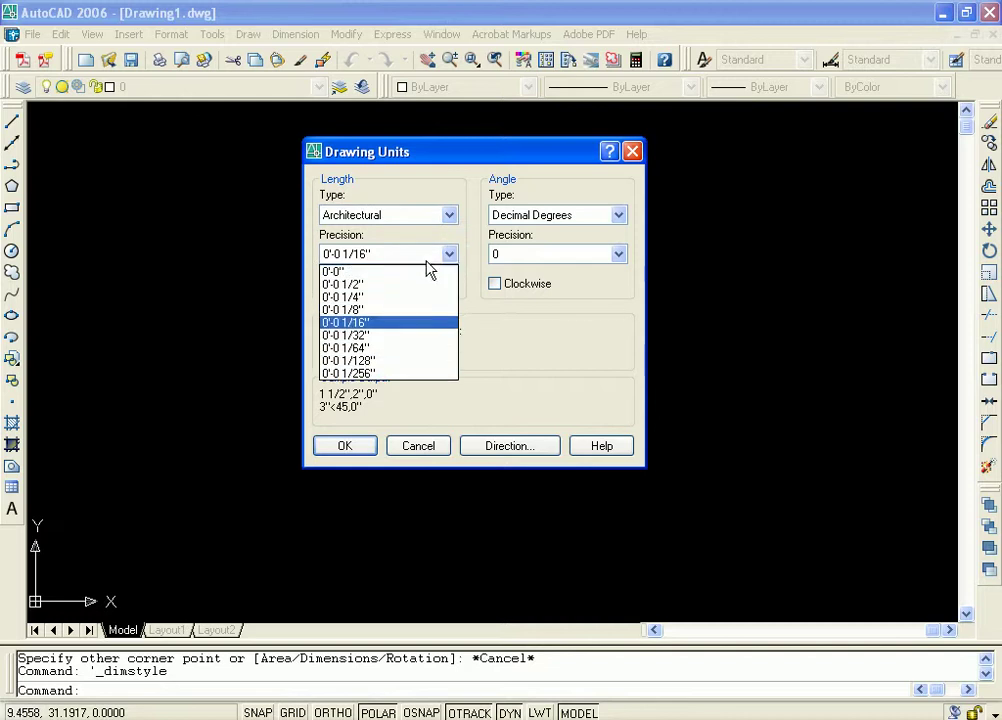
left_click(347, 272)
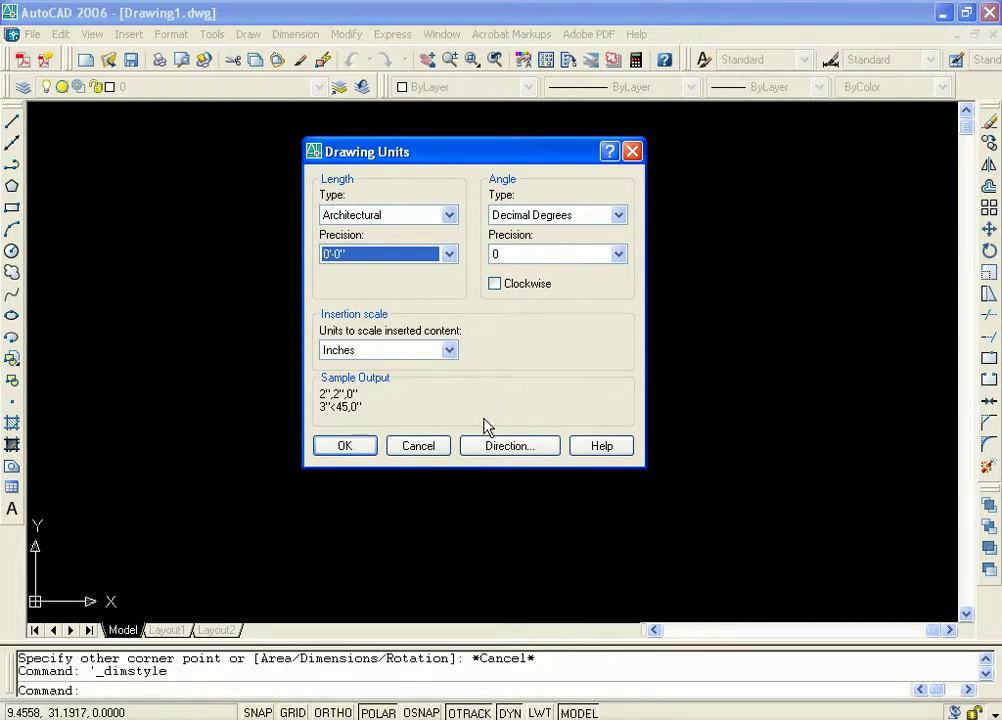
left_click(363, 447)
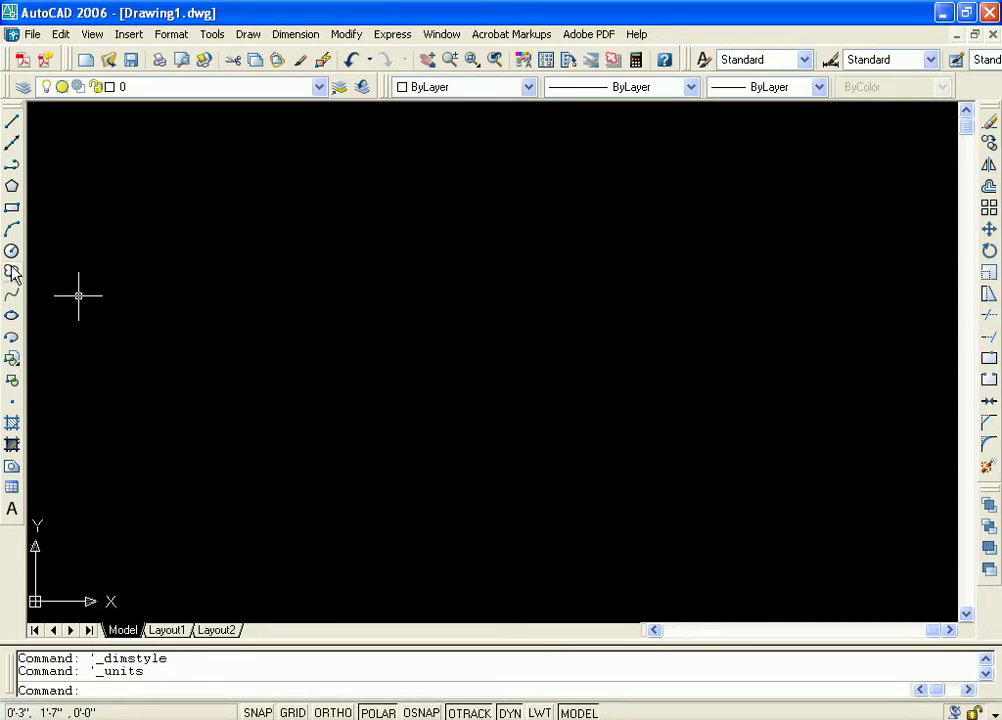
Step: Draw a rectangle 30' wide and 20' high, starting from a freely picked first corner
left_click(12, 209)
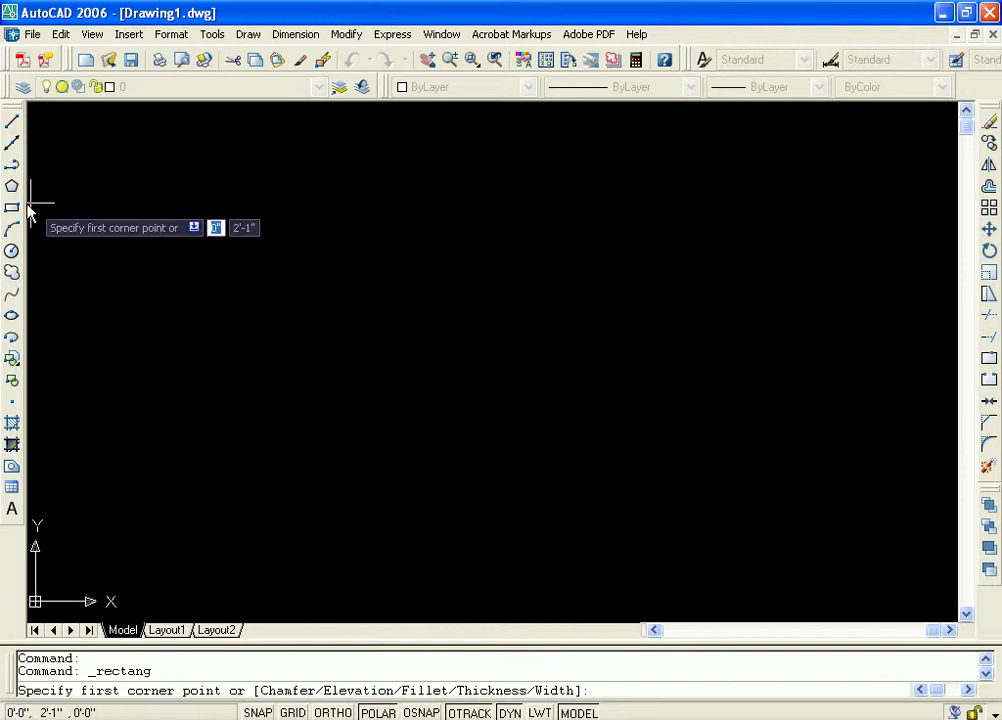
left_click(167, 178)
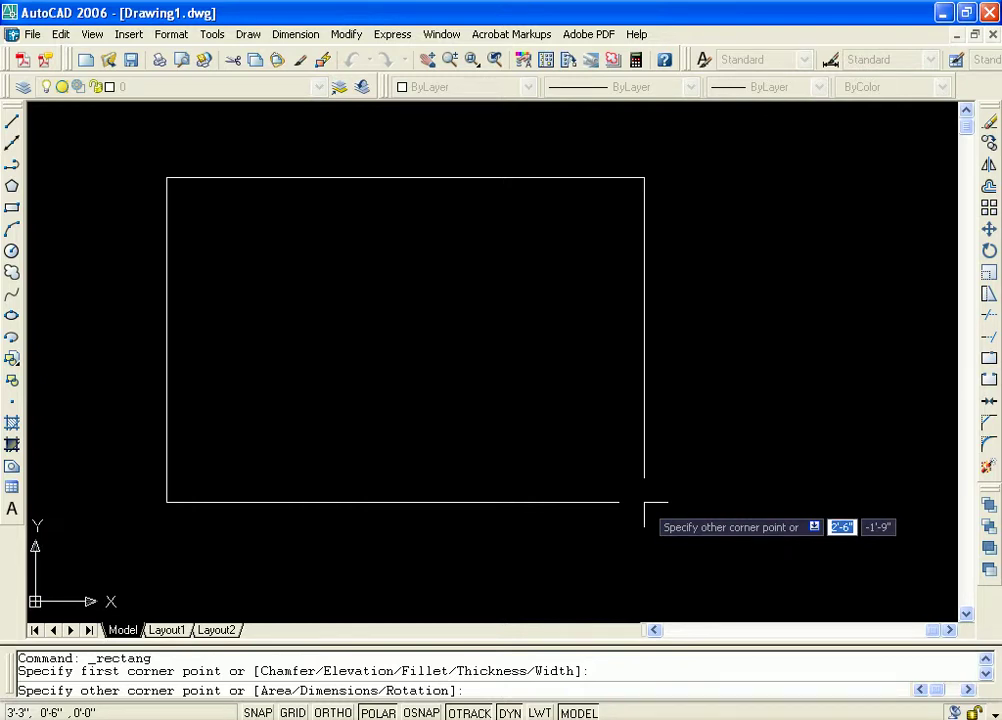
type("30")
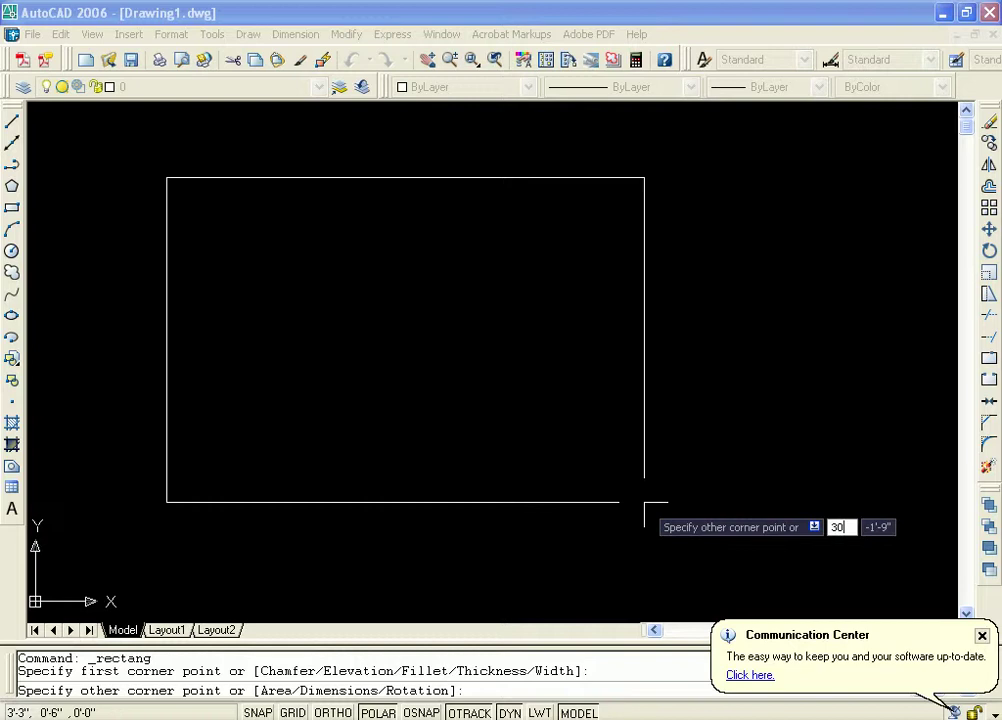
type("'")
key("Tab")
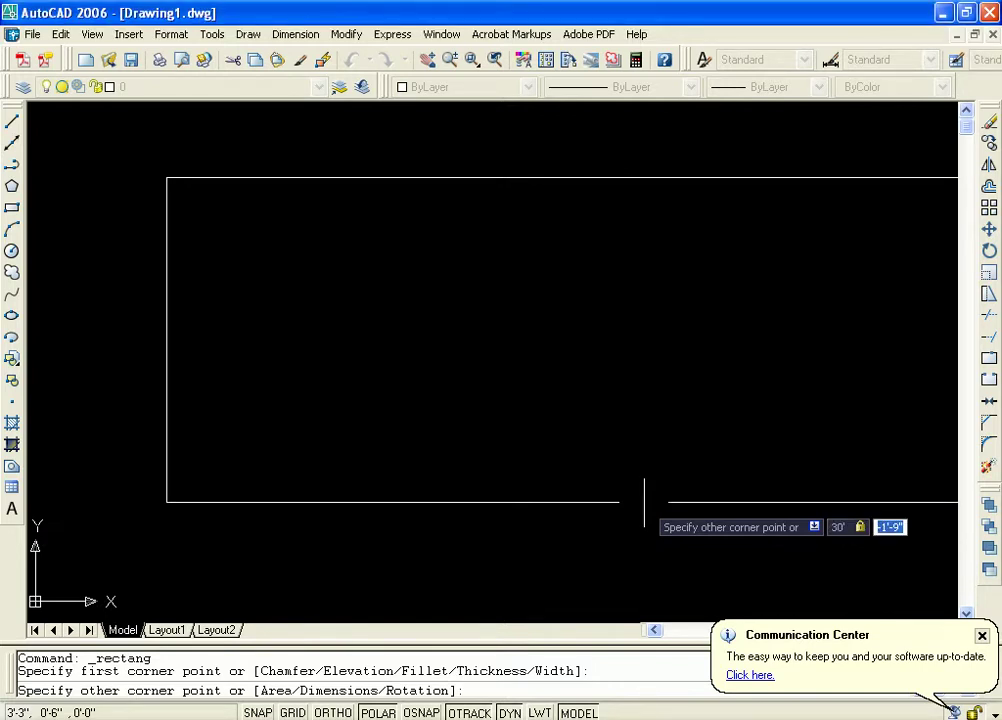
type("20")
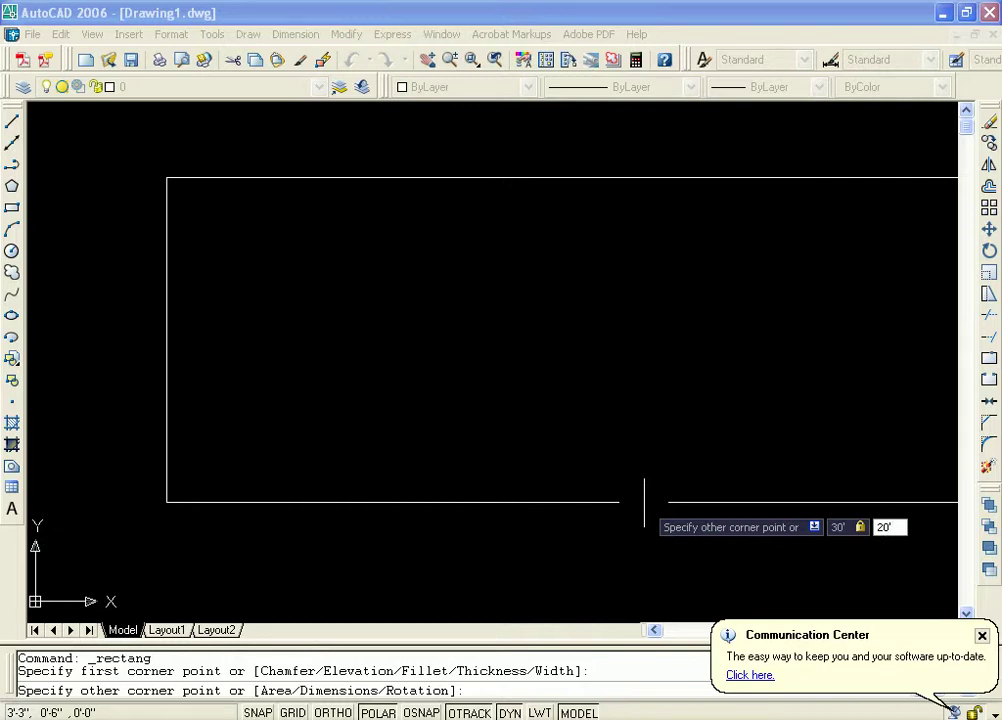
key("Return")
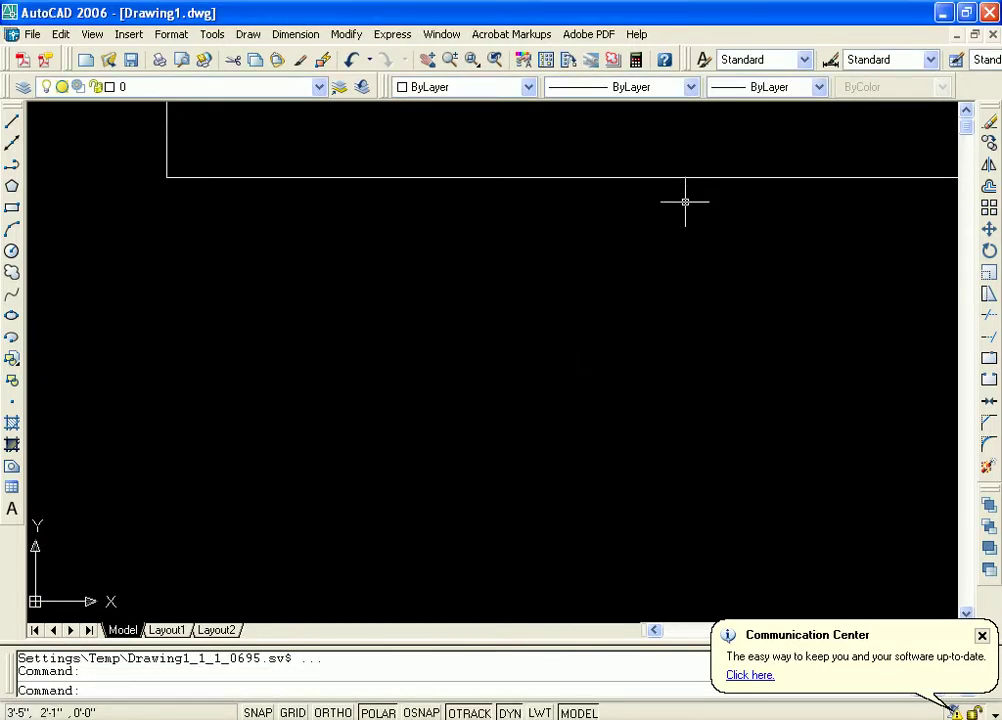
Step: Dismiss the Communication Center notice and zoom to the drawing extents, adjusting the view to show the whole rectangle with space around it
mouse_move(765, 217)
middle_mouse_down()
mouse_move(714, 284)
mouse_move(741, 508)
mouse_move(578, 413)
mouse_move(716, 340)
mouse_move(738, 351)
middle_mouse_up()
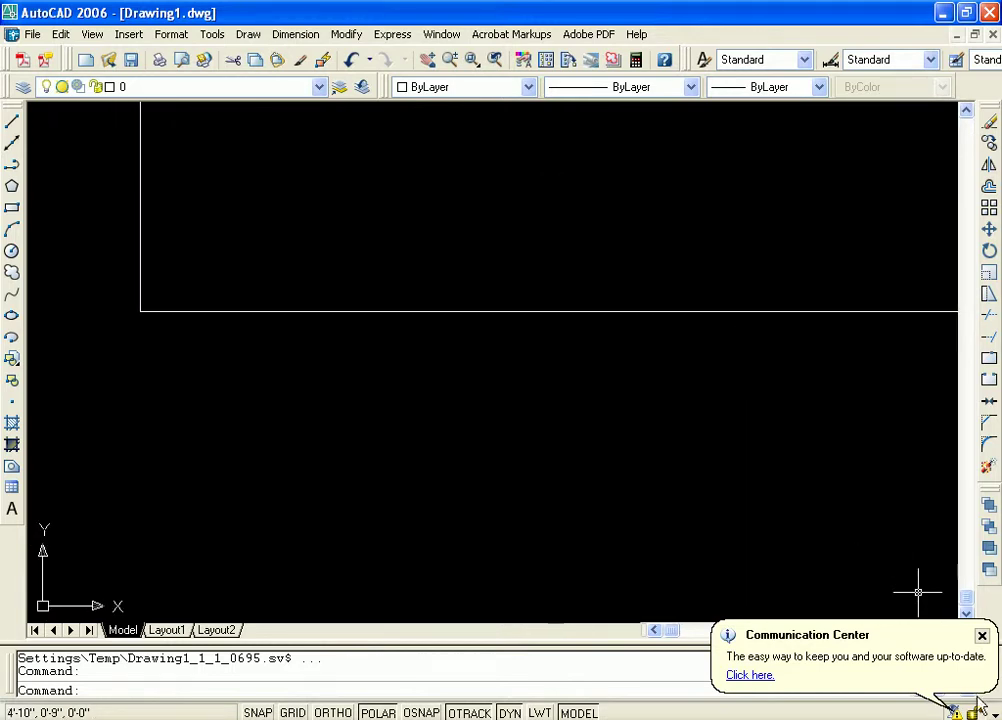
left_click(982, 636)
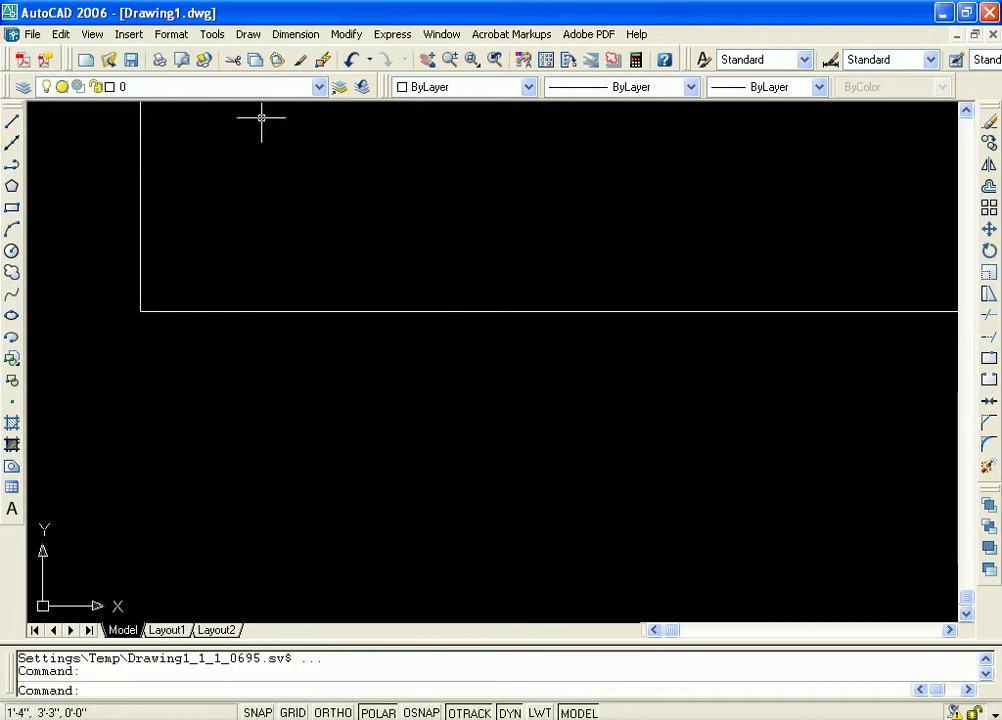
left_click(91, 34)
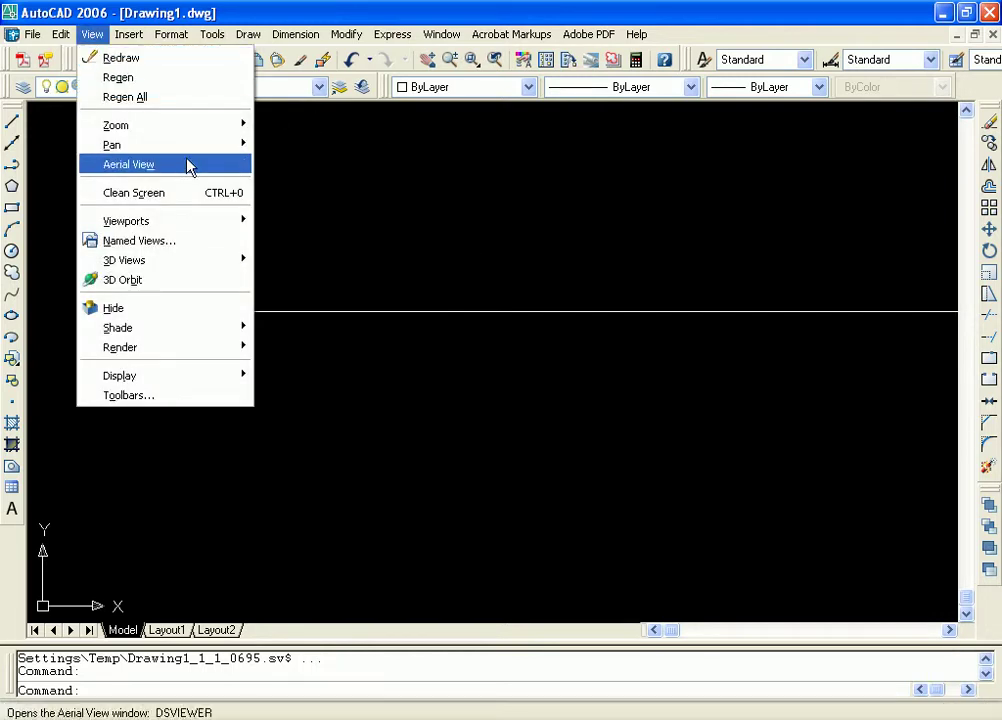
mouse_move(240, 131)
left_click(340, 349)
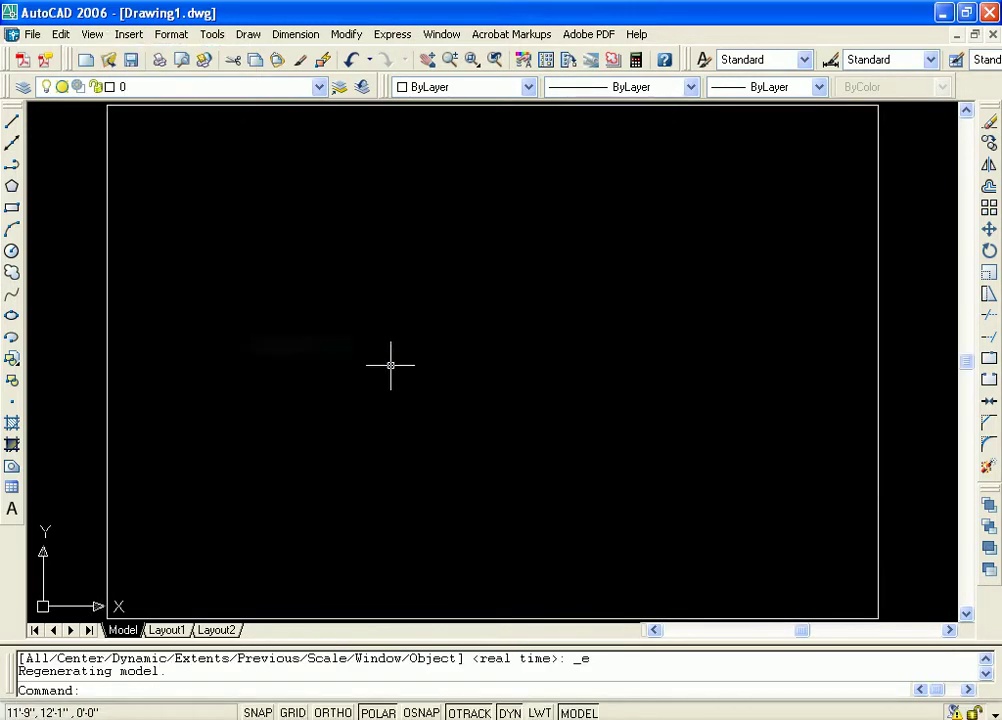
scroll(578, 352, "down", 2)
scroll(578, 368, "up", 2)
middle_click_drag(577, 376, 500, 391)
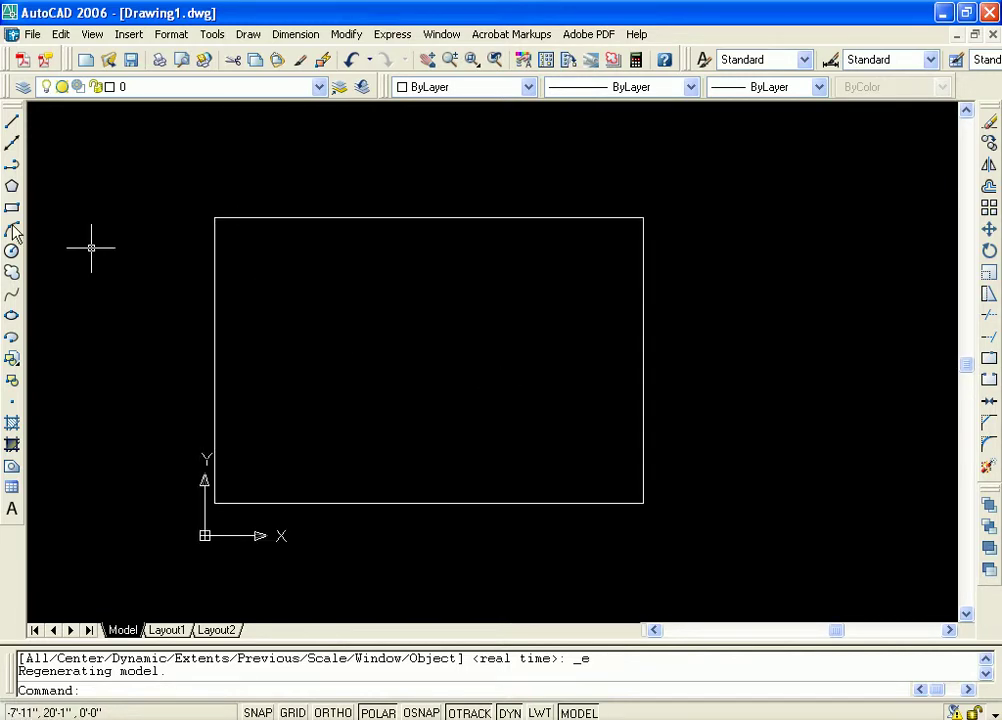
Step: Move the whole rectangle up and to the right, away from the origin, using its upper-right corner as base point
left_click(130, 159)
left_click(745, 588)
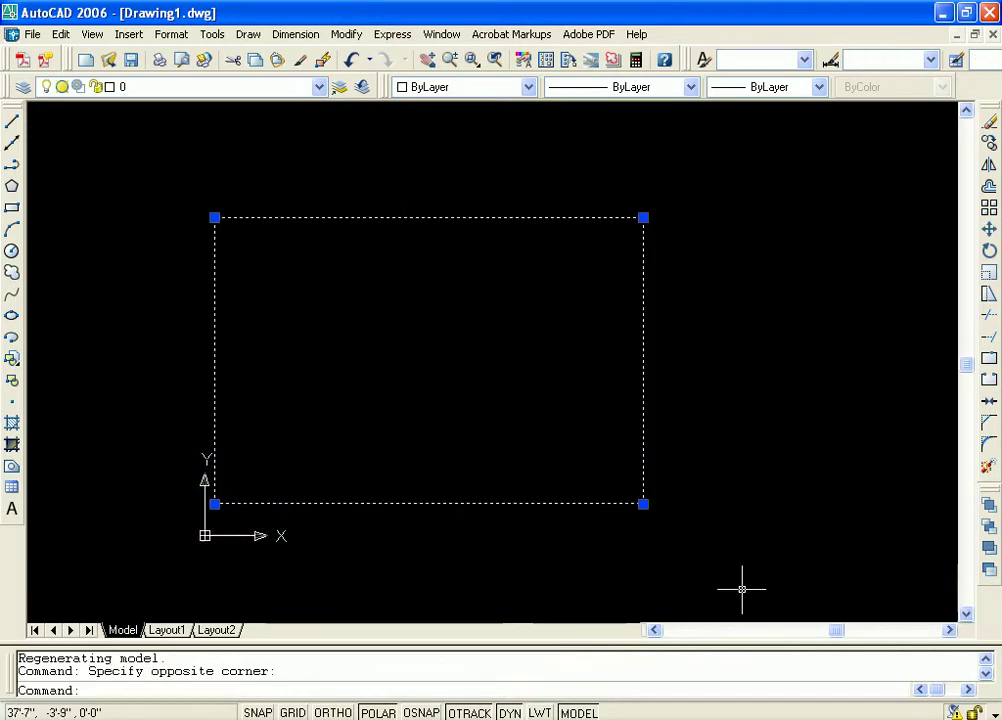
left_click(989, 229)
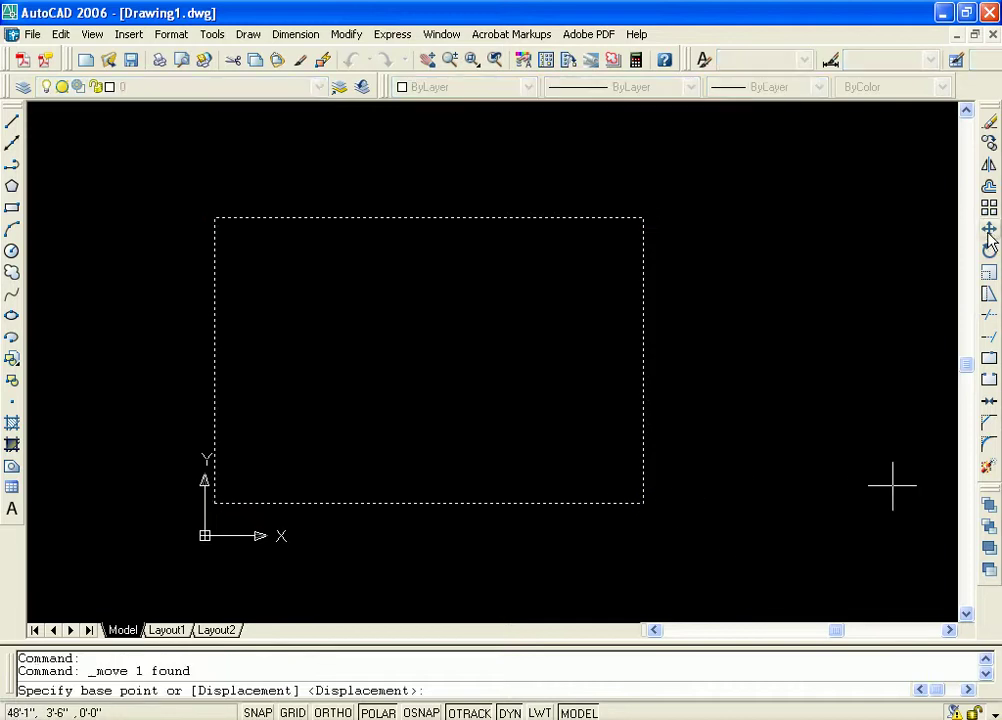
left_click(643, 217)
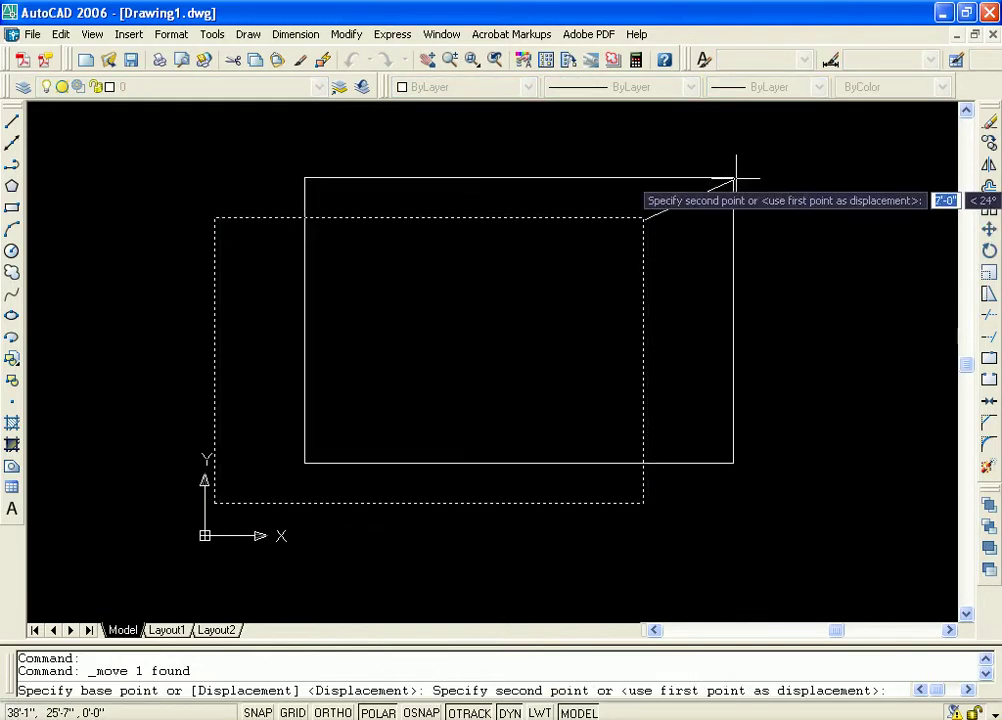
left_click(795, 154)
mouse_move(890, 349)
middle_mouse_down()
mouse_move(794, 432)
mouse_move(765, 398)
middle_mouse_up()
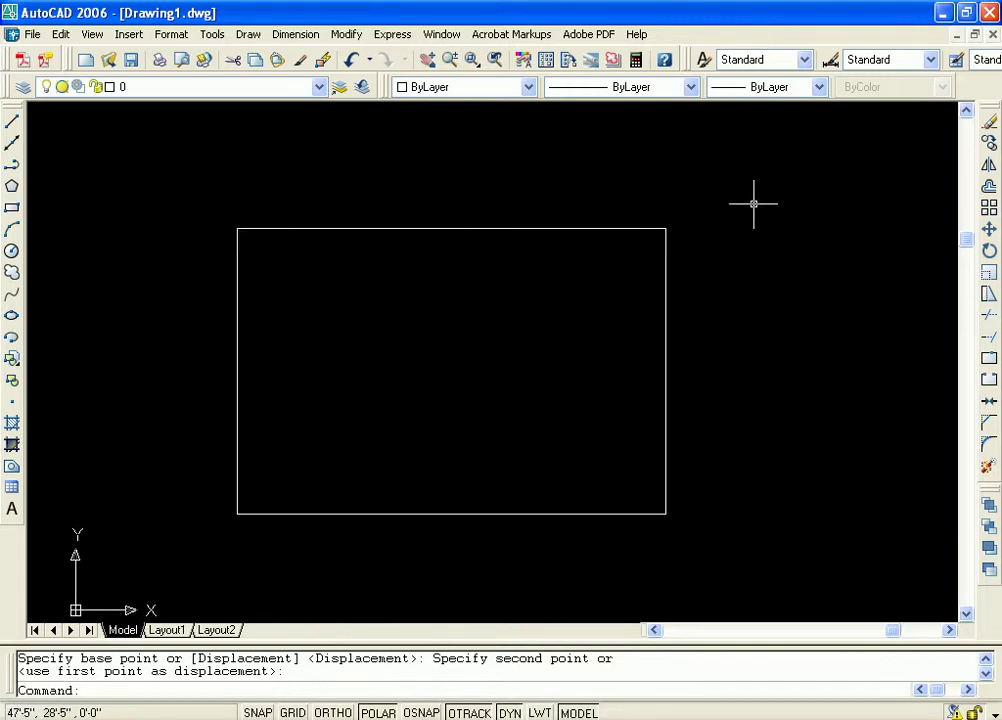
mouse_move(564, 324)
middle_mouse_down()
mouse_move(563, 275)
mouse_move(571, 302)
mouse_move(545, 340)
mouse_move(555, 338)
middle_mouse_up()
scroll(585, 305, "down", 2)
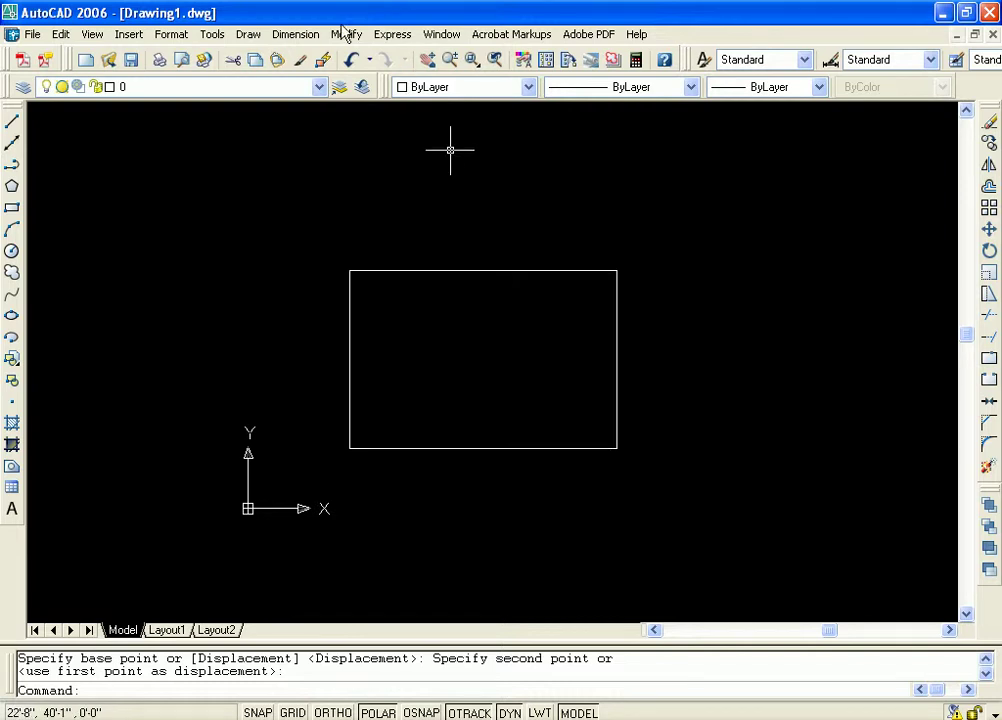
Step: Add a Quick Dimension for the rectangle's width, placing the dimension line a short distance above its upper edge
left_click(301, 40)
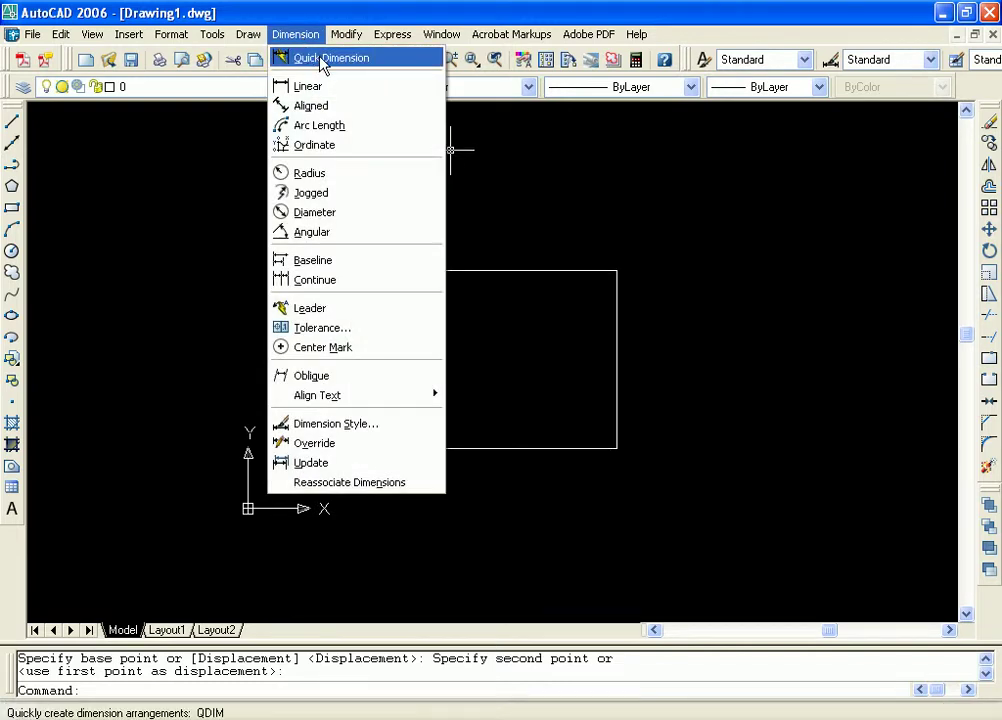
left_click(318, 60)
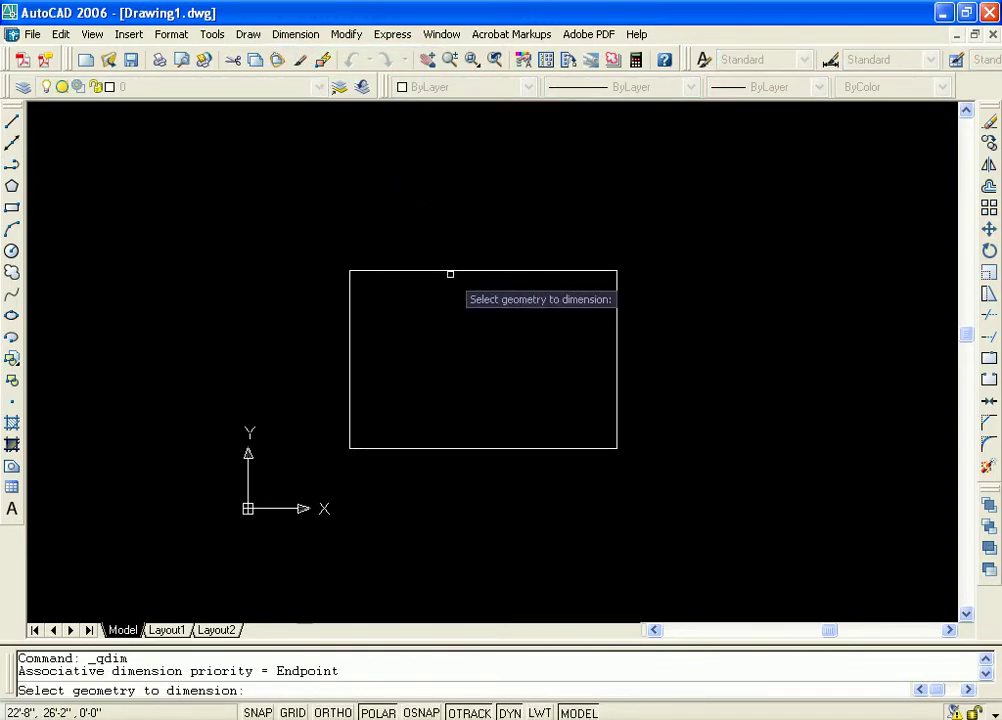
left_click(448, 268)
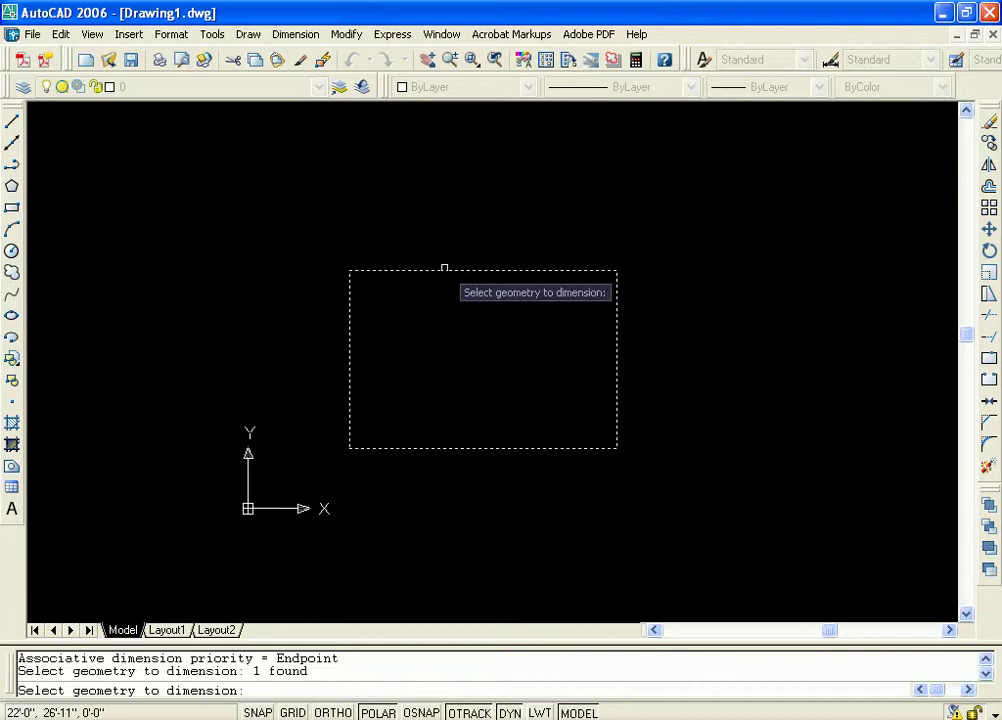
key("Return")
left_click(447, 227)
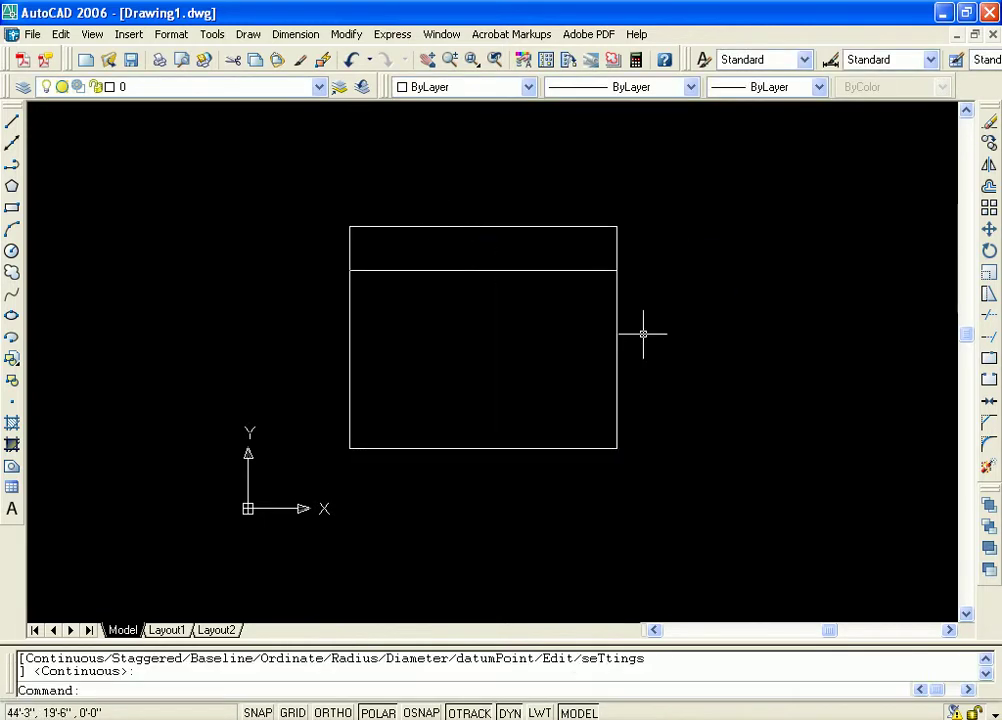
Step: Set the Standard dimension style's text height to 3'-0 1/4", accept the change and close the style manager
middle_click_drag(538, 244, 527, 340)
scroll(528, 291, "up", 5)
scroll(520, 330, "up", 8)
mouse_move(416, 233)
middle_mouse_down()
mouse_move(551, 401)
mouse_move(492, 286)
middle_mouse_up()
middle_click_drag(443, 244, 463, 302)
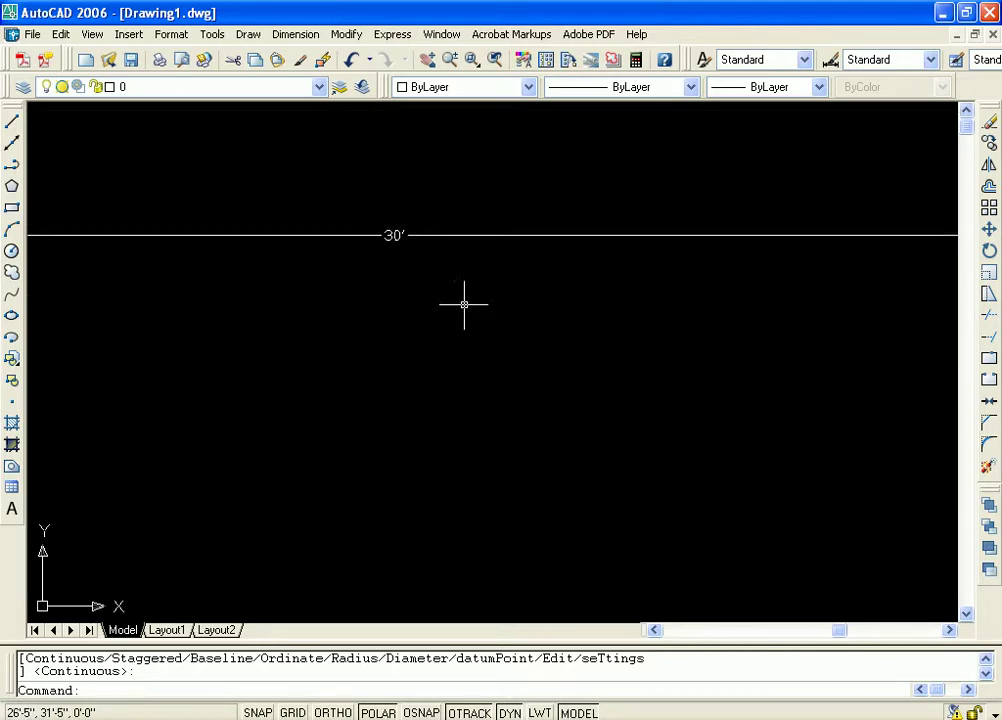
left_click(172, 36)
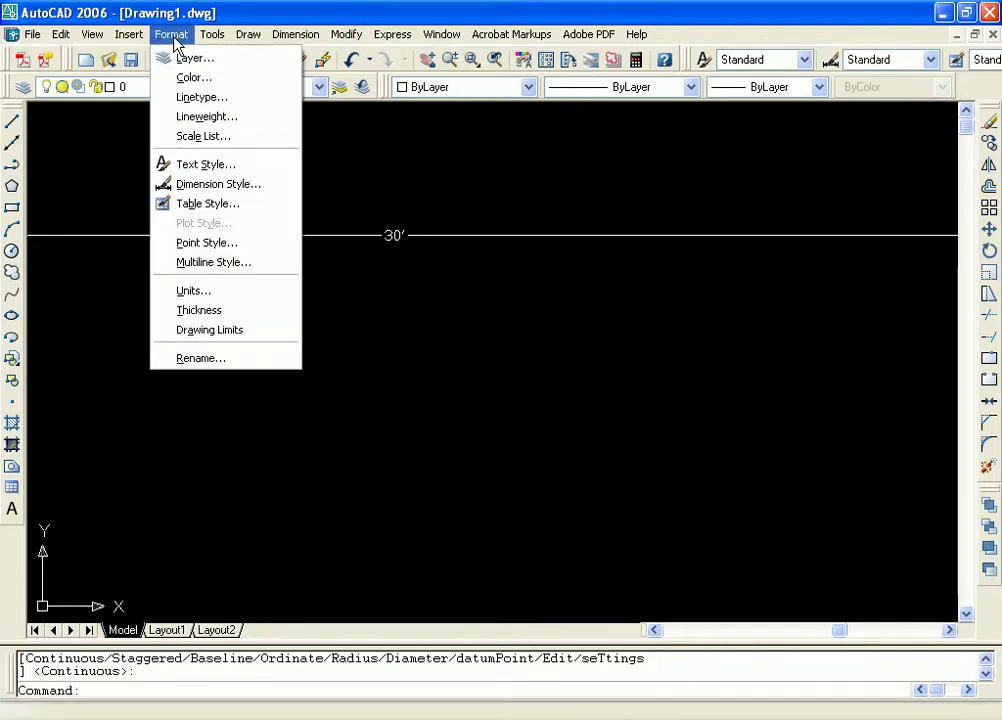
left_click(246, 186)
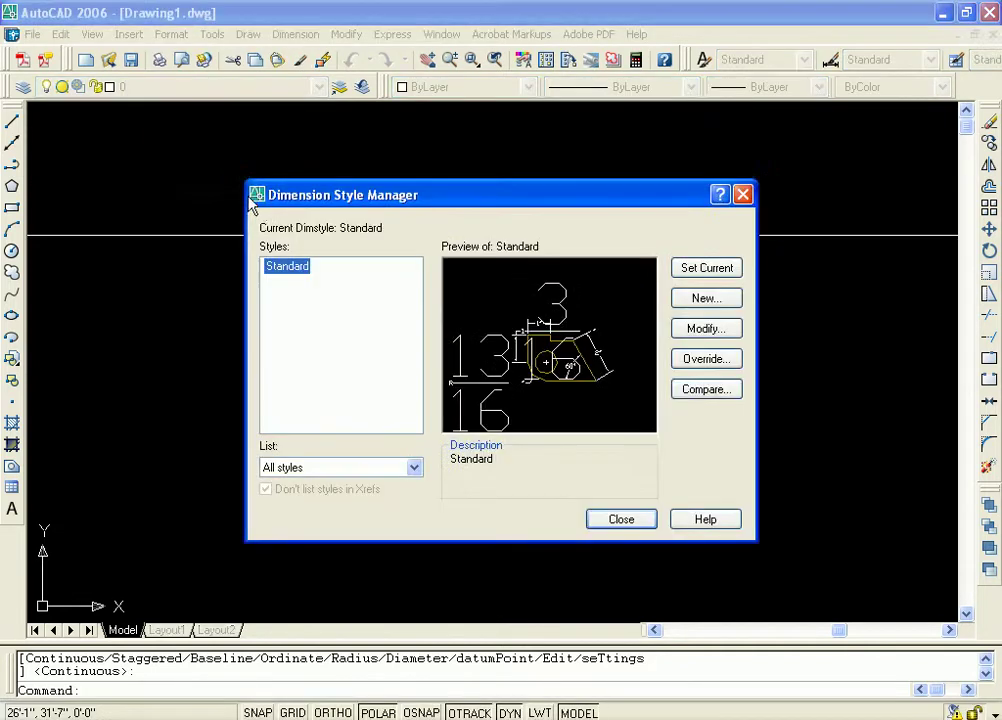
left_click(697, 334)
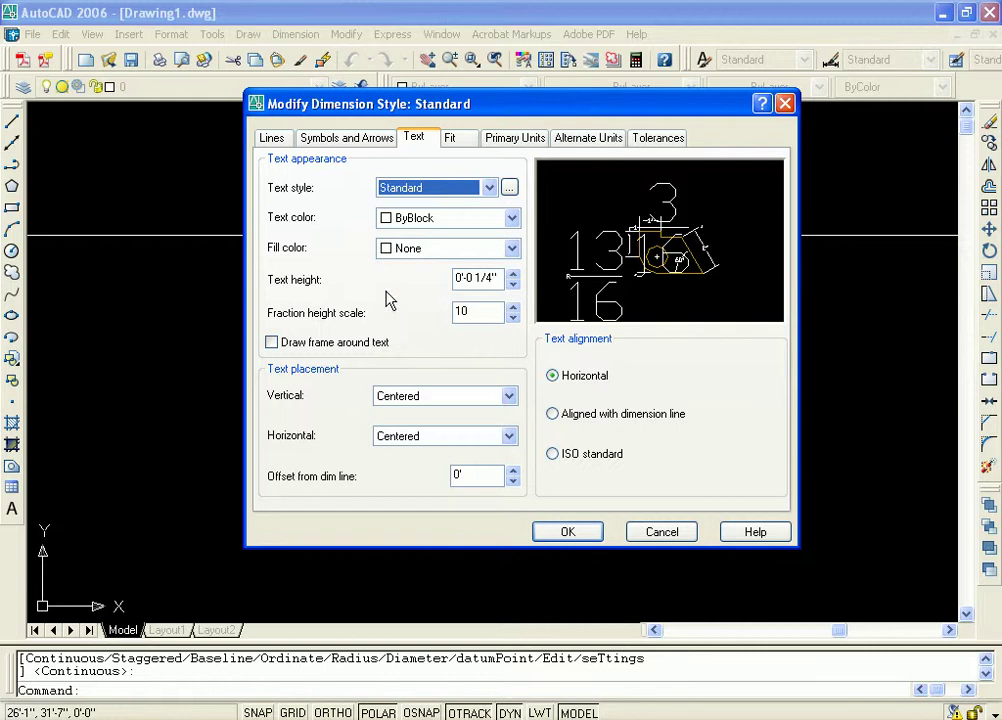
left_click_drag(514, 274, 514, 274)
left_click_drag(514, 277, 514, 279)
left_click(511, 284)
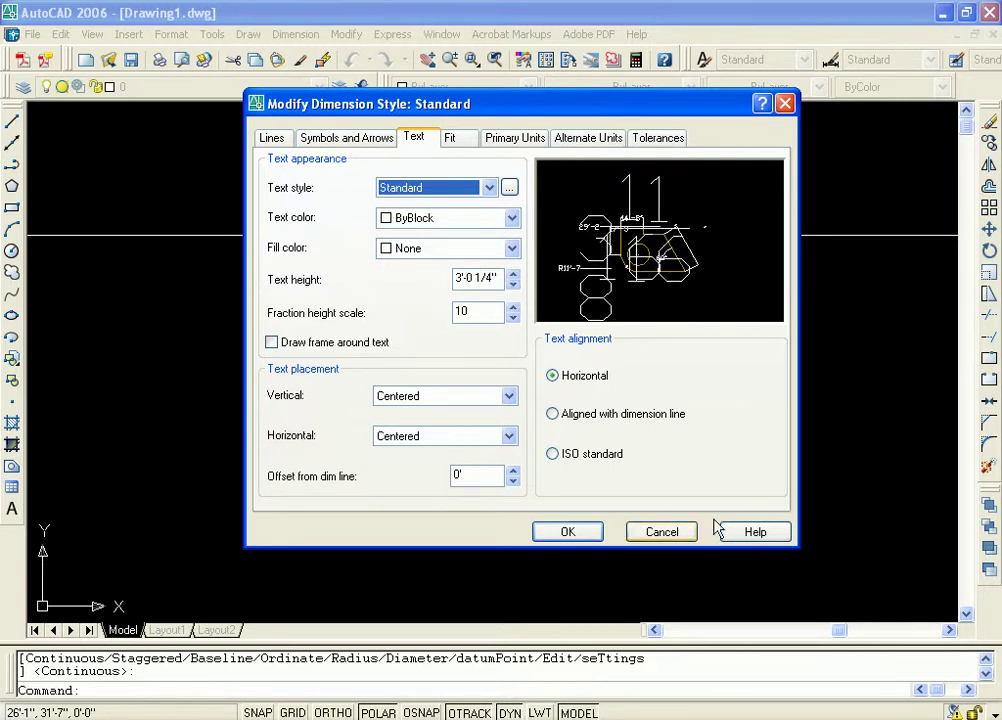
left_click(568, 533)
left_click(606, 519)
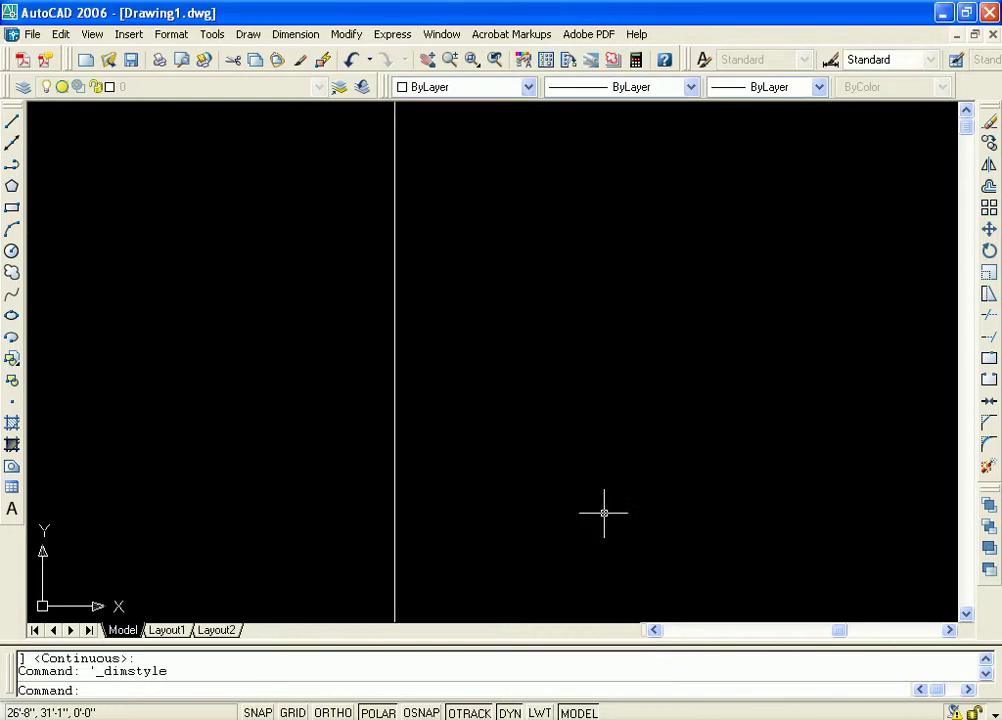
Step: Add a Quick Dimension for the rectangle's height, placing the dimension line just outside its right edge
scroll(621, 319, "down", 6)
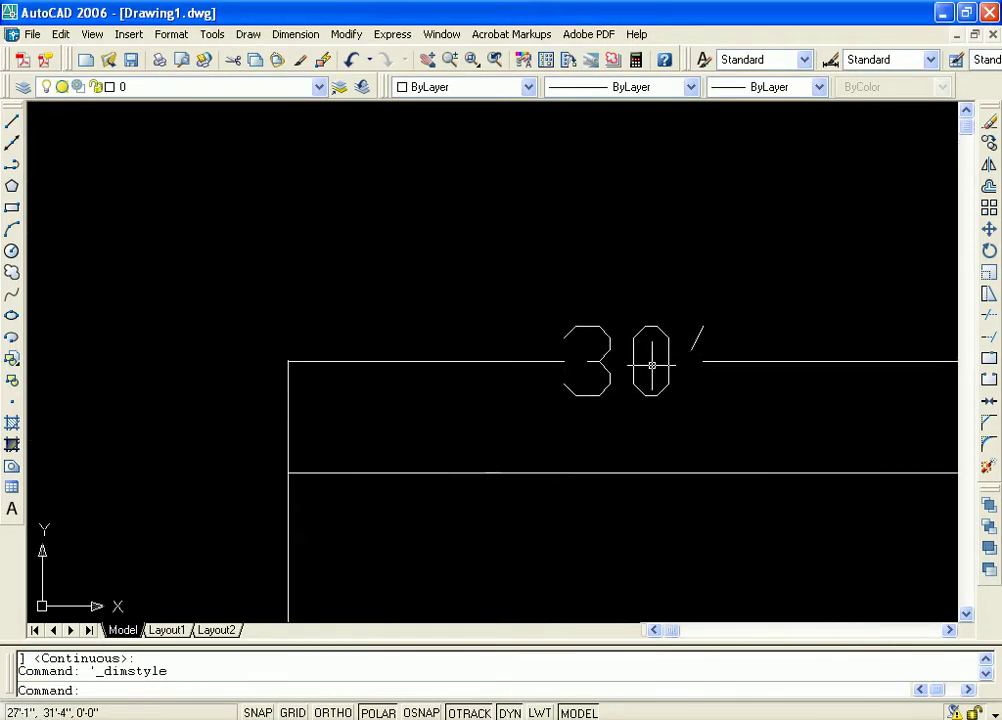
middle_click_drag(783, 403, 620, 246)
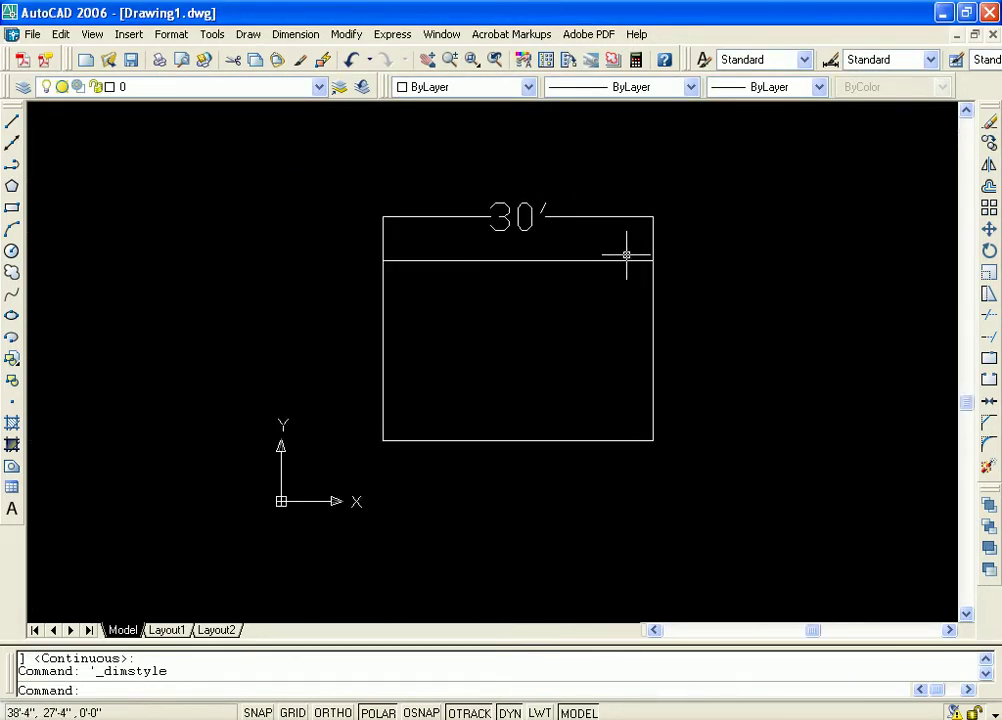
scroll(604, 259, "up", 2)
scroll(629, 264, "up", 2)
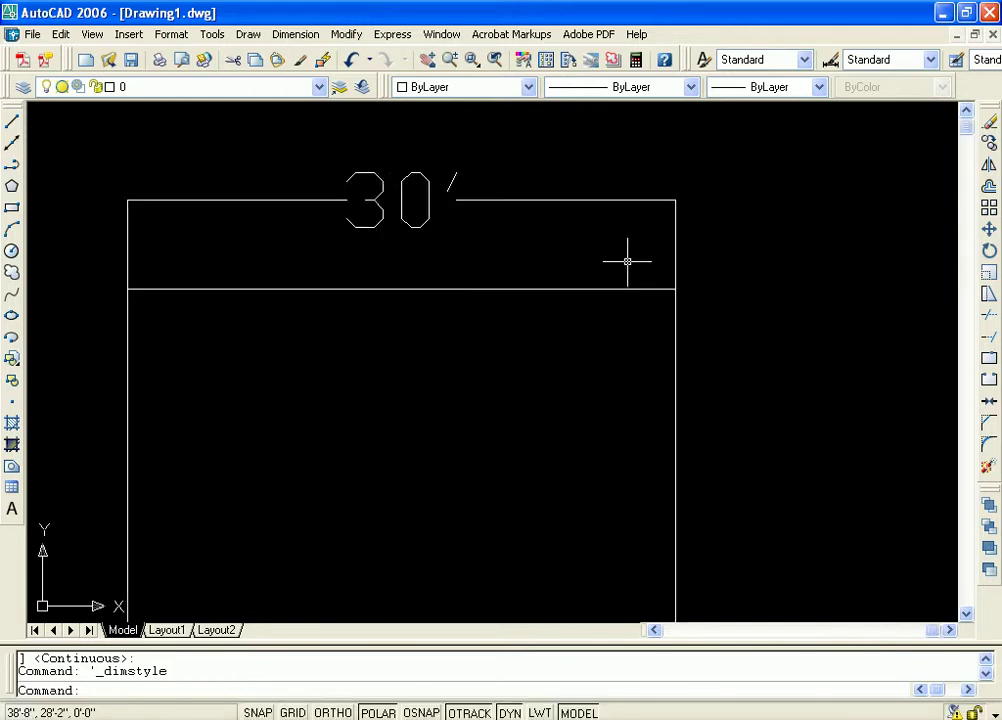
scroll(626, 280, "down", 2)
middle_click_drag(621, 295, 644, 268)
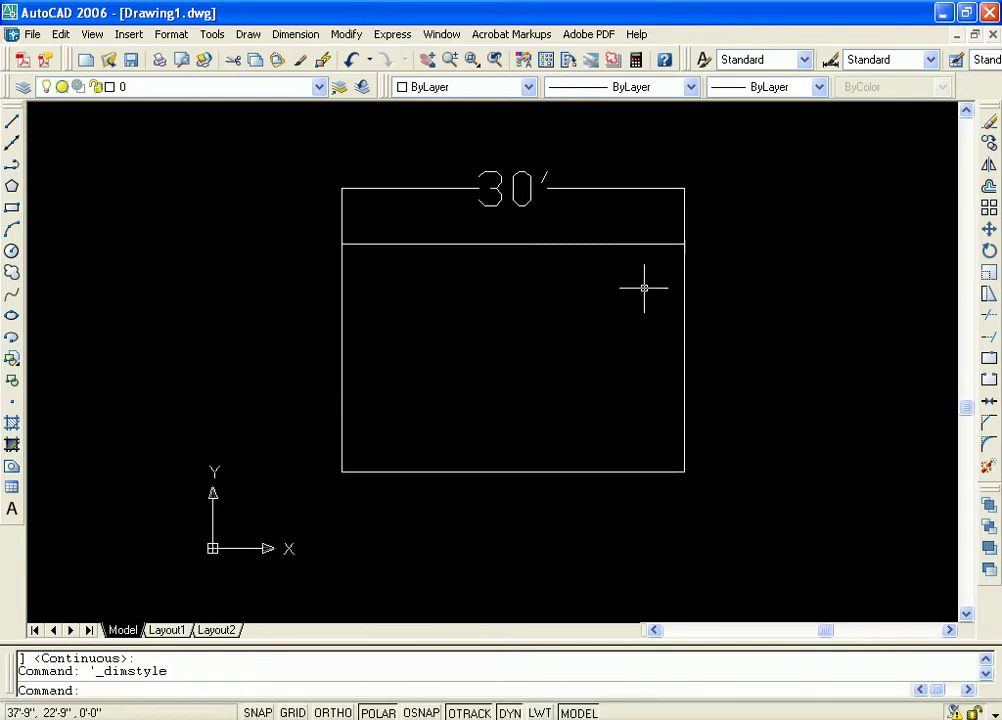
middle_click_drag(669, 311, 622, 328)
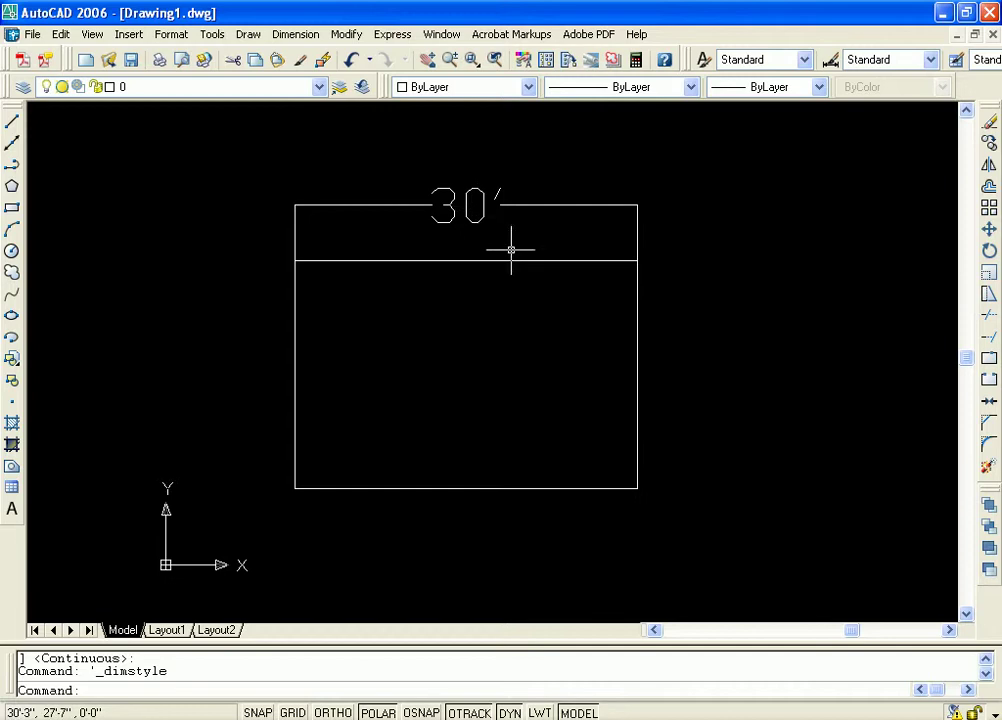
left_click(296, 38)
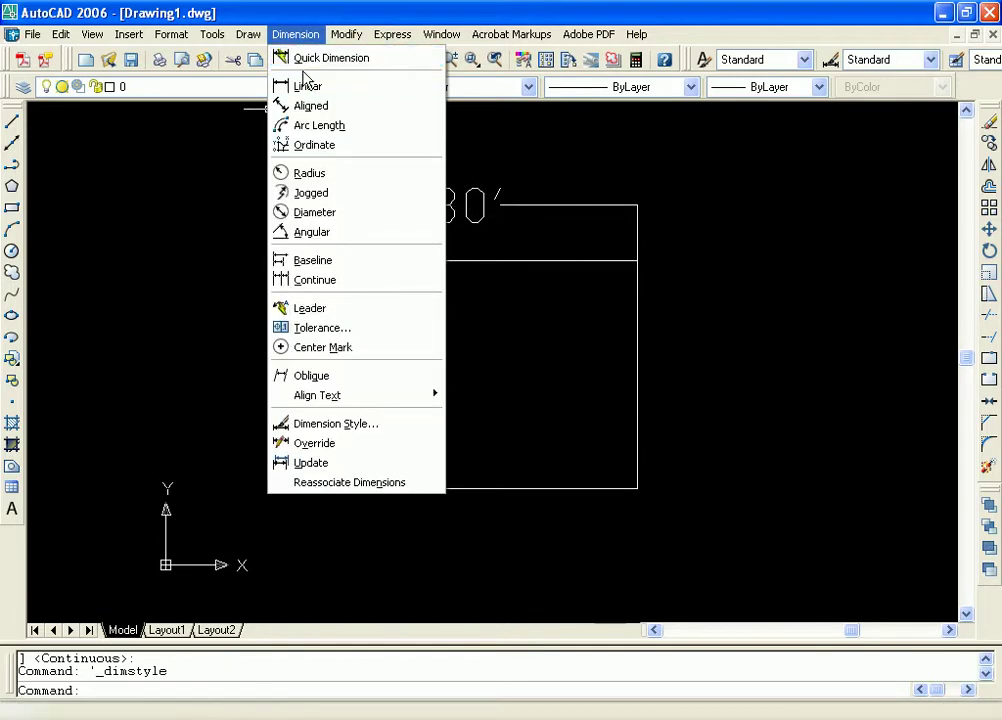
left_click(290, 57)
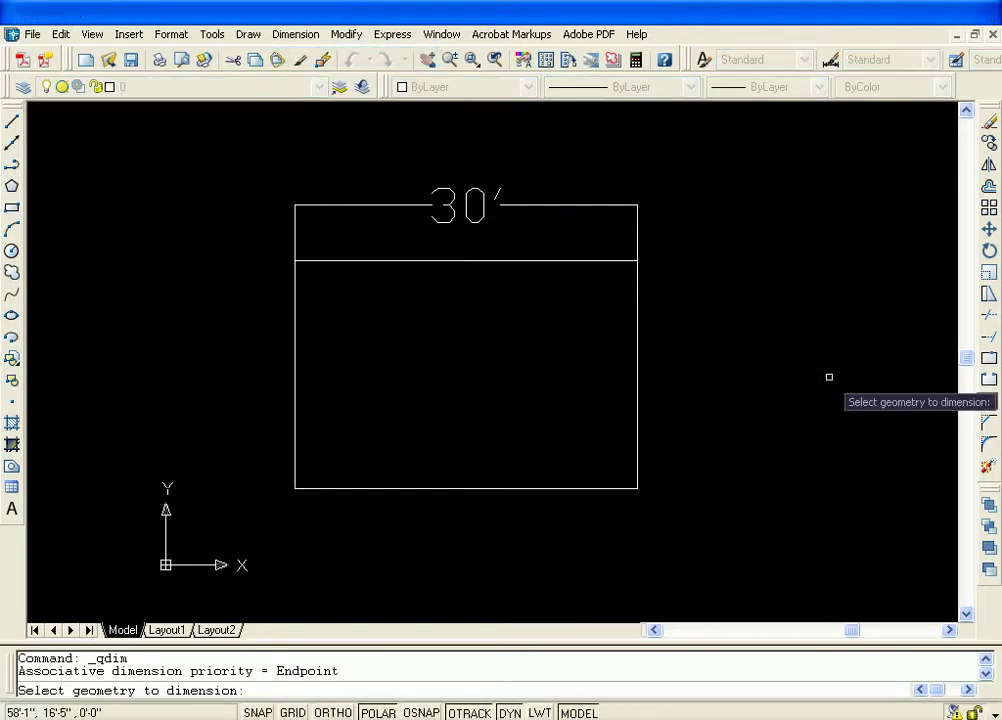
left_click(637, 351)
key("Return")
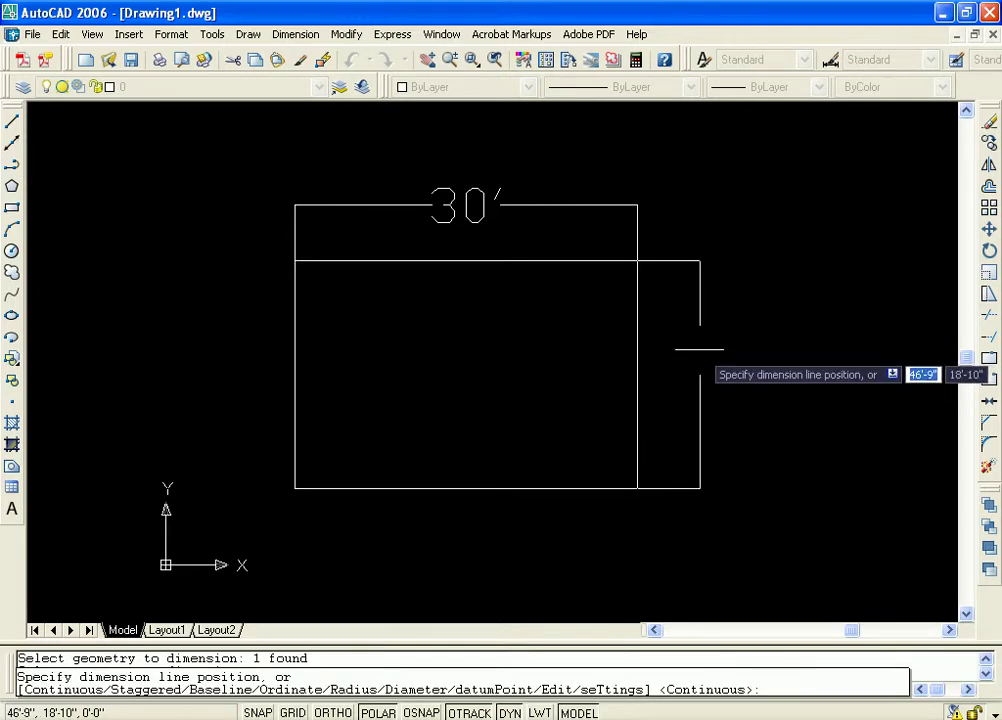
left_click(700, 349)
mouse_move(799, 380)
middle_mouse_down()
mouse_move(783, 340)
mouse_move(791, 364)
middle_mouse_up()
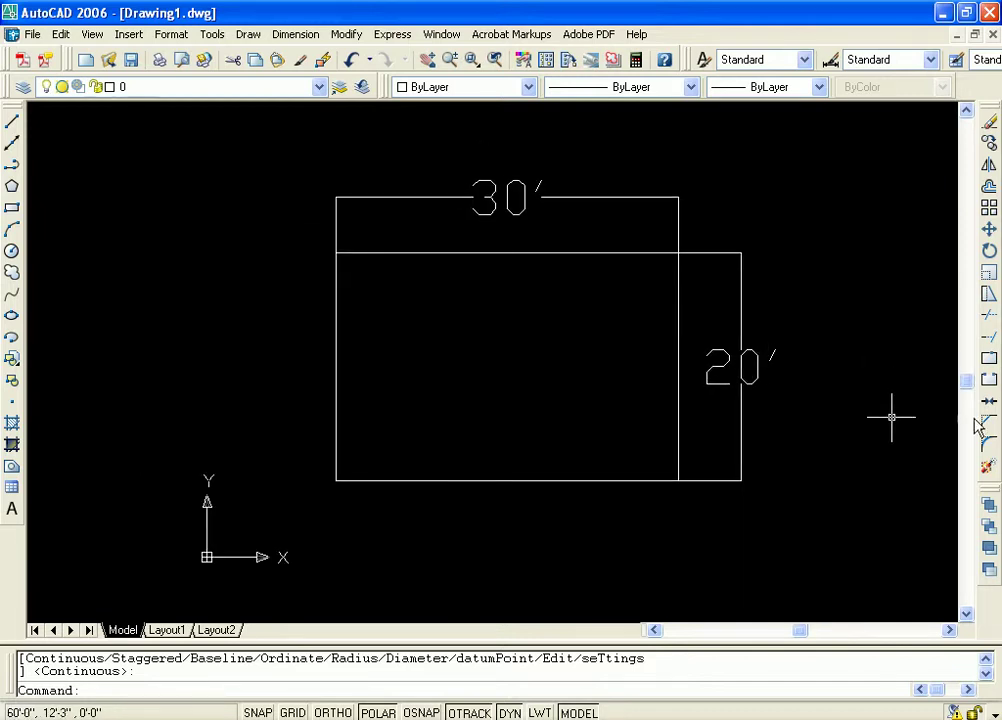
mouse_move(857, 376)
middle_mouse_down()
mouse_move(823, 396)
mouse_move(838, 374)
mouse_move(783, 347)
mouse_move(830, 331)
middle_mouse_up()
scroll(787, 380, "down", 1)
scroll(793, 338, "down", 1)
middle_click_drag(810, 258, 797, 326)
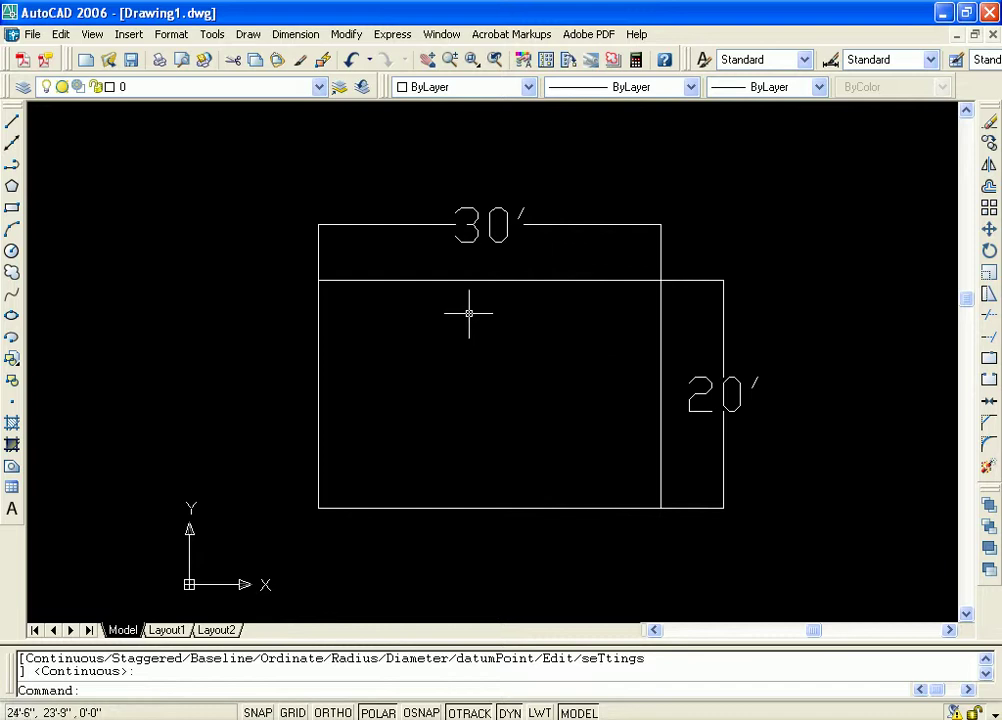
left_click(707, 407)
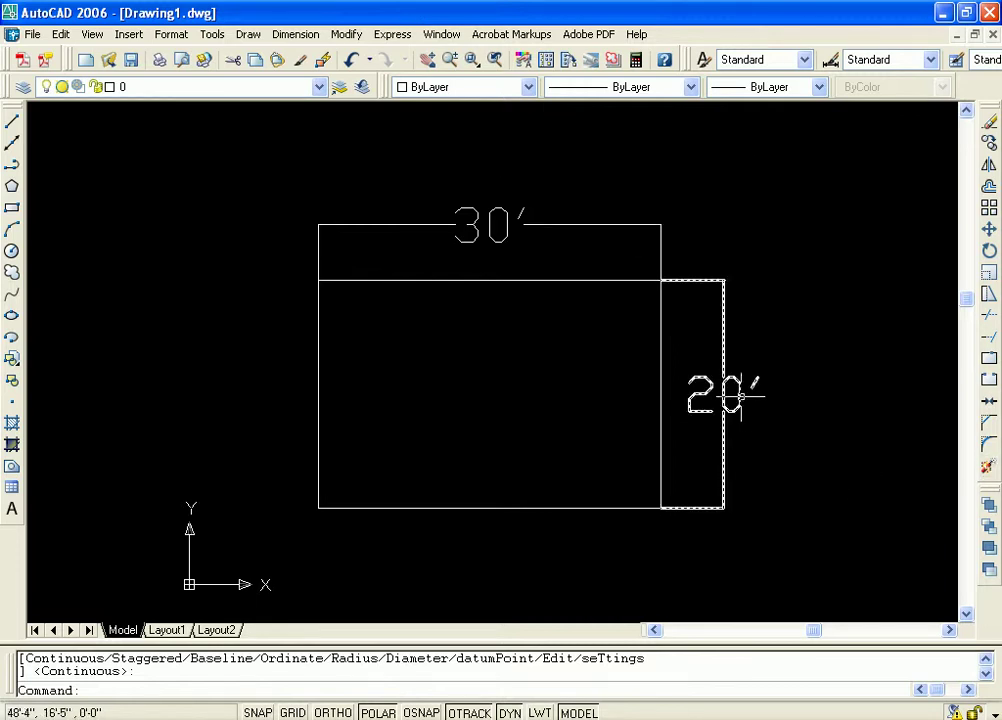
mouse_move(790, 315)
middle_mouse_down()
mouse_move(838, 262)
mouse_move(761, 286)
middle_mouse_up()
scroll(890, 383, "down", 2)
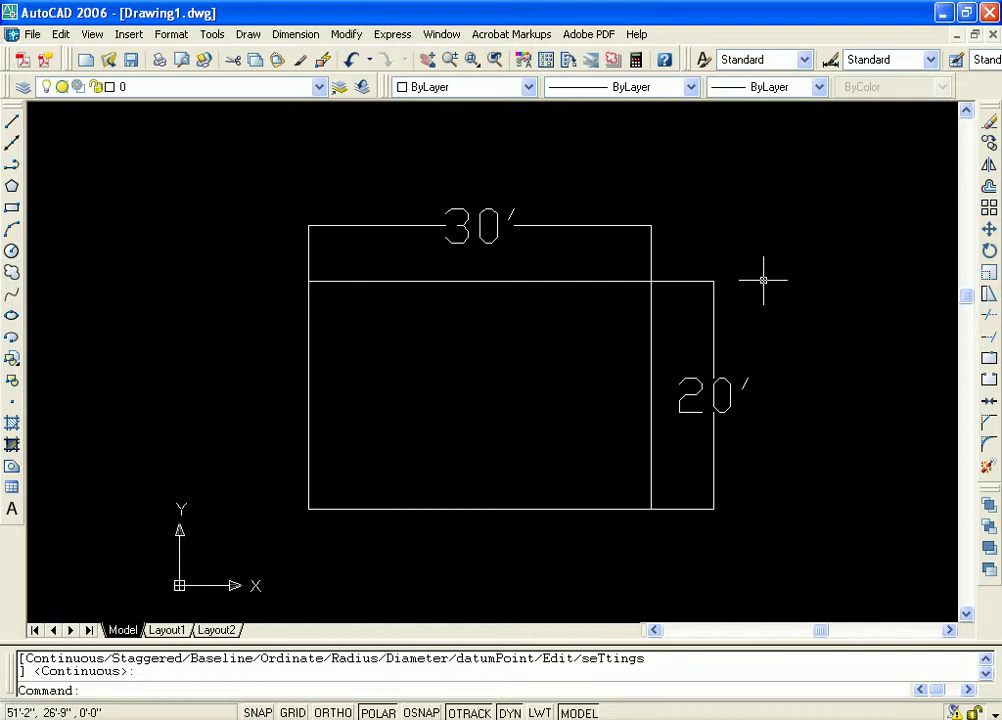
mouse_move(611, 357)
middle_mouse_down()
mouse_move(568, 421)
mouse_move(603, 357)
mouse_move(595, 380)
mouse_move(575, 371)
middle_mouse_up()
scroll(599, 382, "down", 3)
scroll(574, 356, "up", 2)
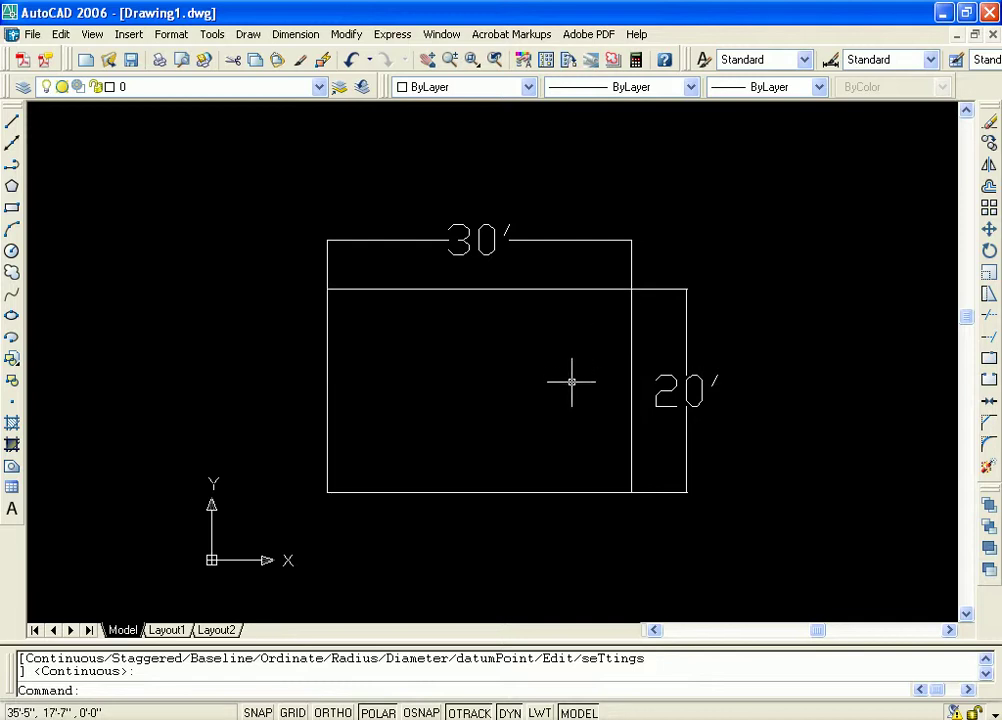
mouse_move(577, 380)
middle_mouse_down()
mouse_move(552, 378)
mouse_move(559, 364)
mouse_move(543, 365)
middle_mouse_up()
scroll(559, 364, "down", 3)
scroll(556, 368, "up", 2)
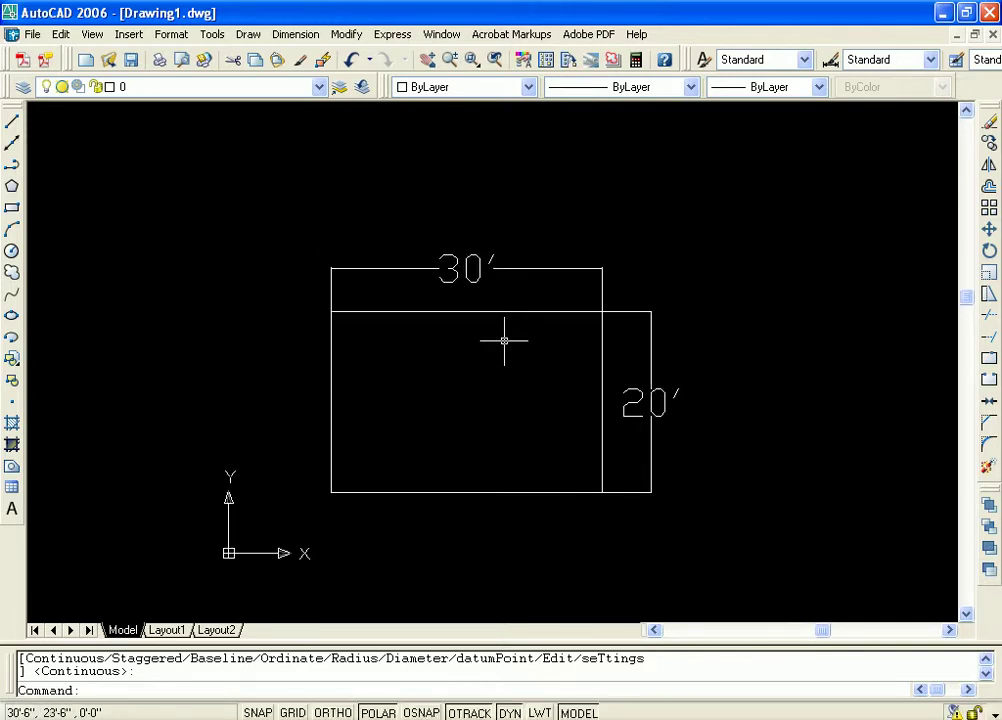
mouse_move(530, 398)
middle_mouse_down()
mouse_move(558, 363)
mouse_move(539, 396)
mouse_move(550, 415)
middle_mouse_up()
scroll(563, 418, "down", 2)
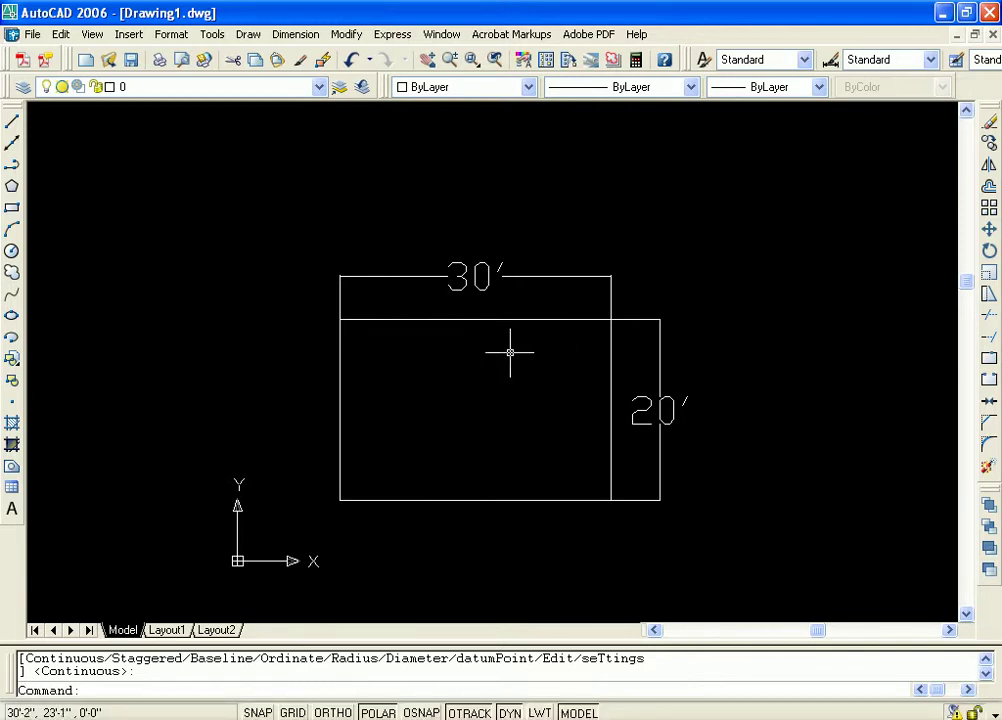
mouse_move(521, 412)
middle_mouse_down()
mouse_move(573, 364)
mouse_move(586, 398)
mouse_move(590, 371)
mouse_move(532, 386)
mouse_move(547, 343)
middle_mouse_up()
scroll(573, 364, "down", 1)
scroll(512, 394, "up", 2)
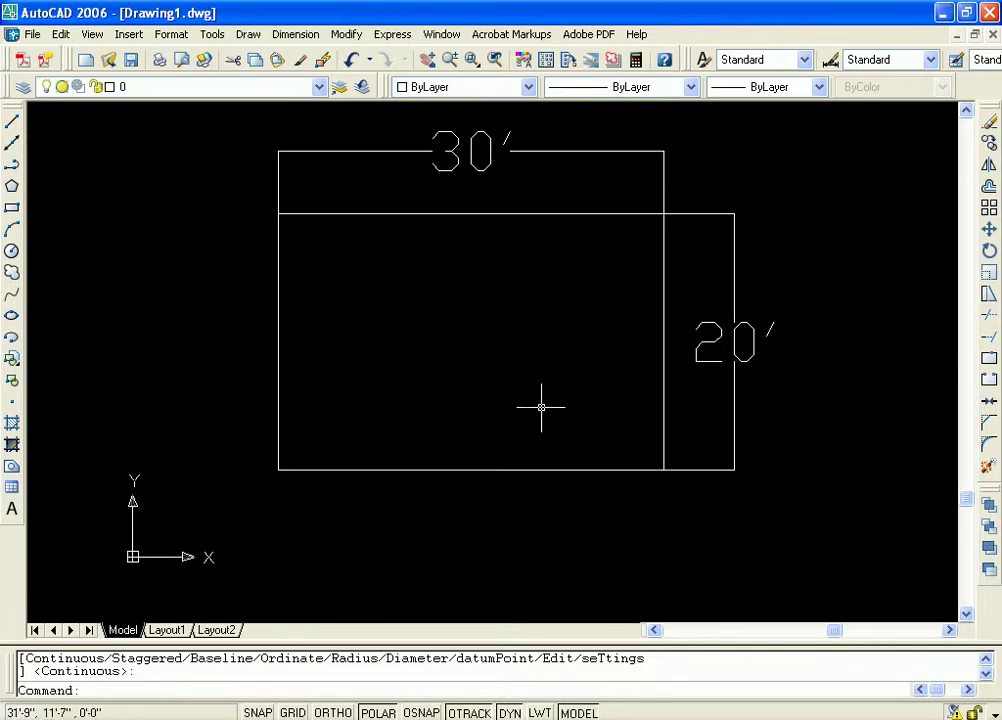
scroll(604, 394, "down", 3)
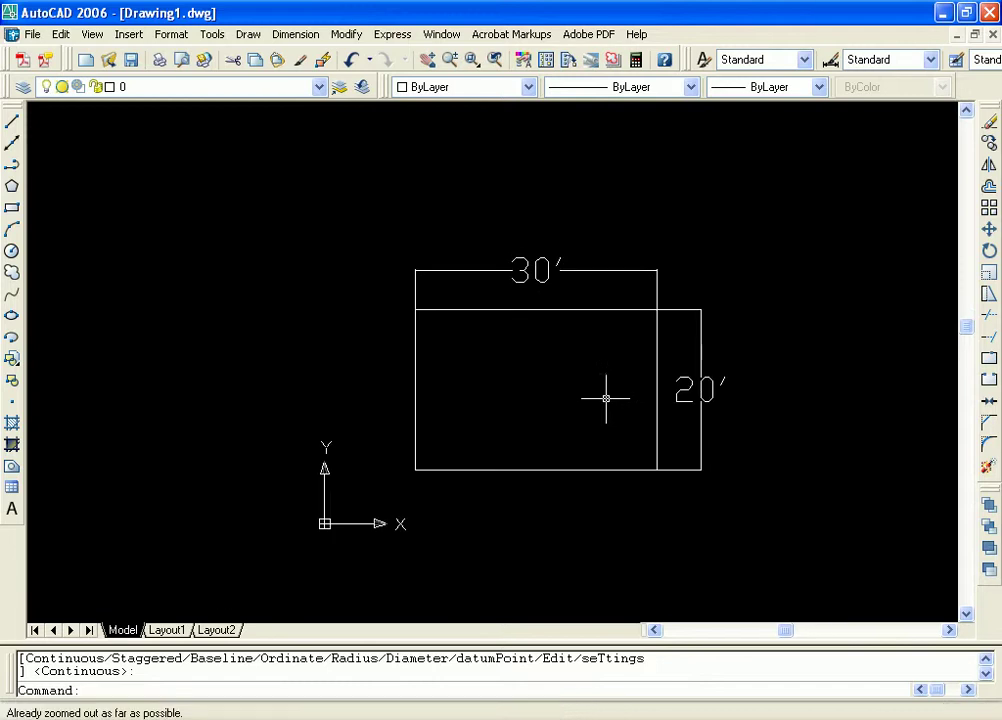
scroll(607, 398, "up", 2)
middle_click_drag(604, 398, 566, 403)
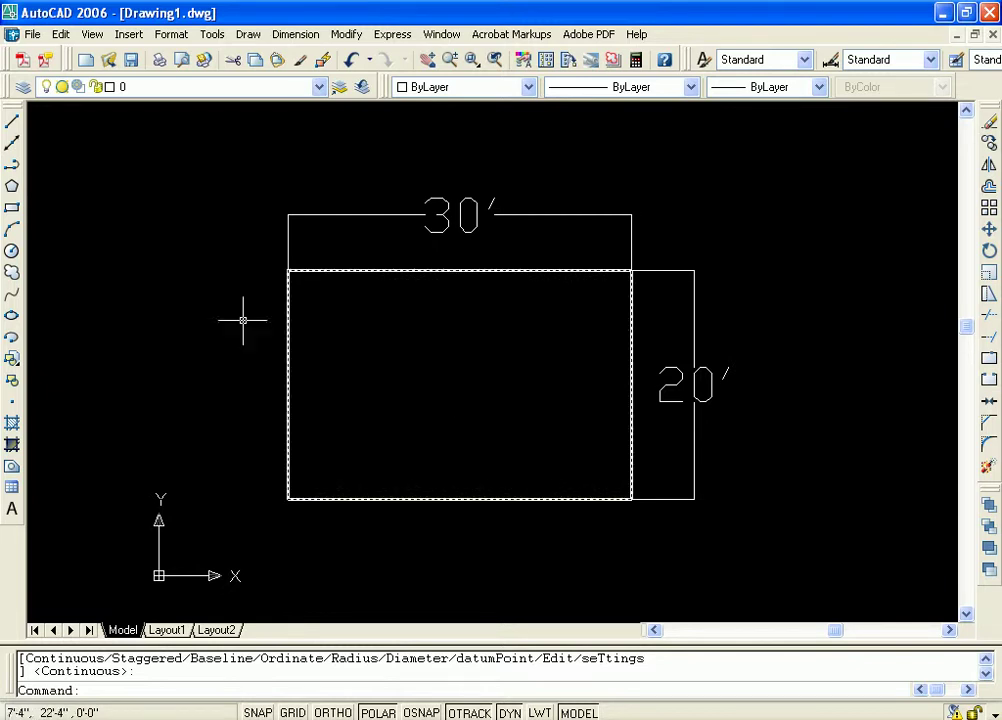
Step: Switch the drawing to the SW Isometric view and frame the dimensioned rectangle
left_click(93, 36)
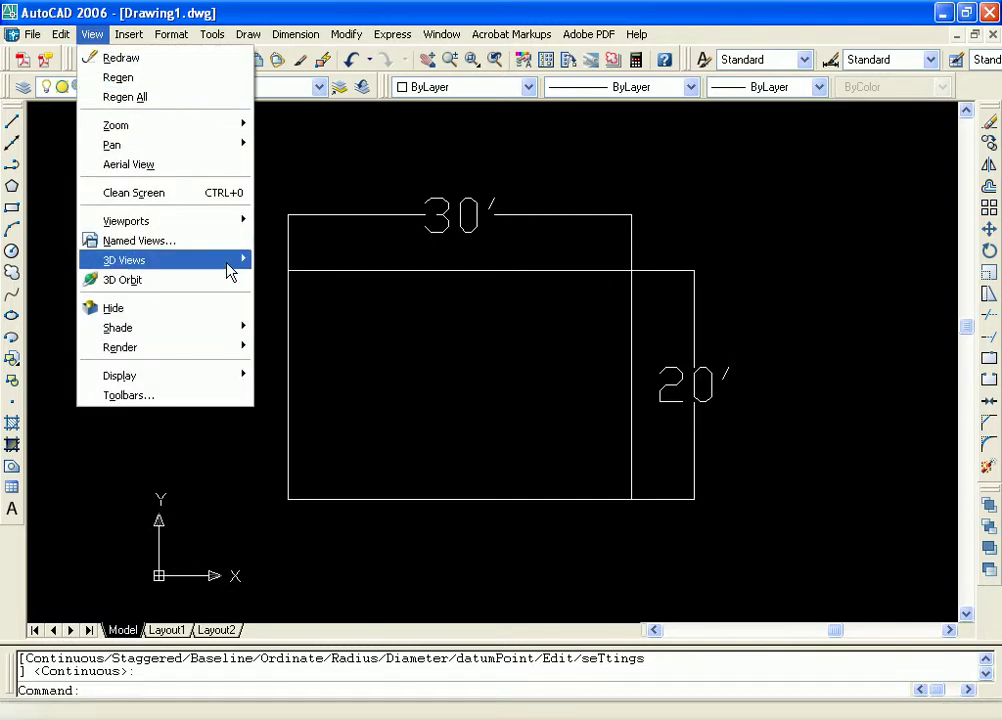
mouse_move(224, 262)
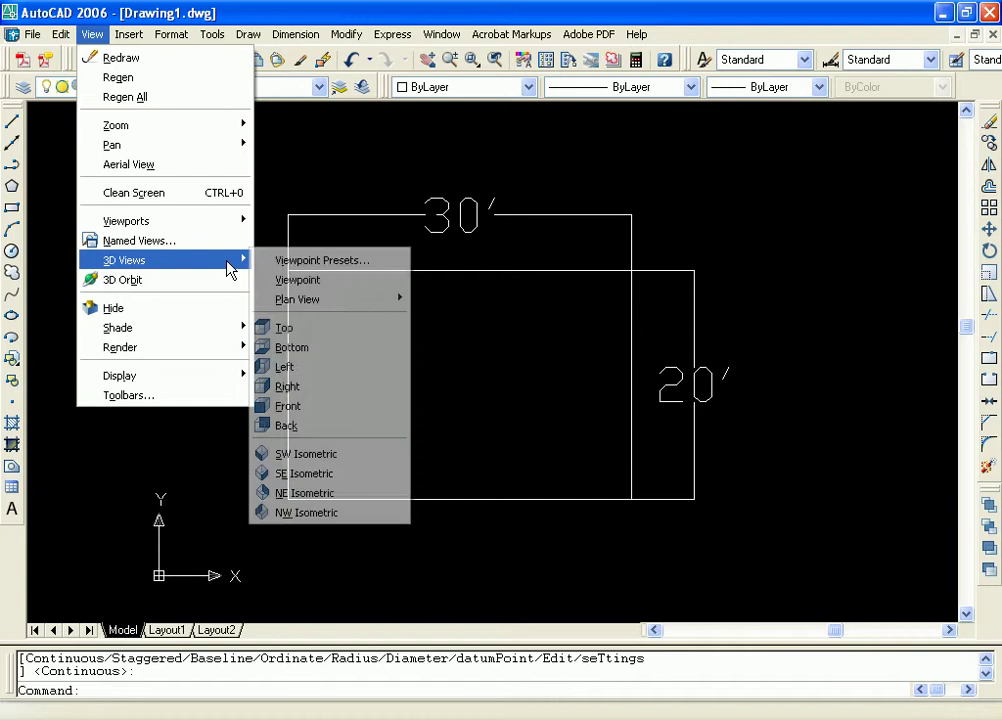
left_click(336, 462)
scroll(606, 418, "up", 3)
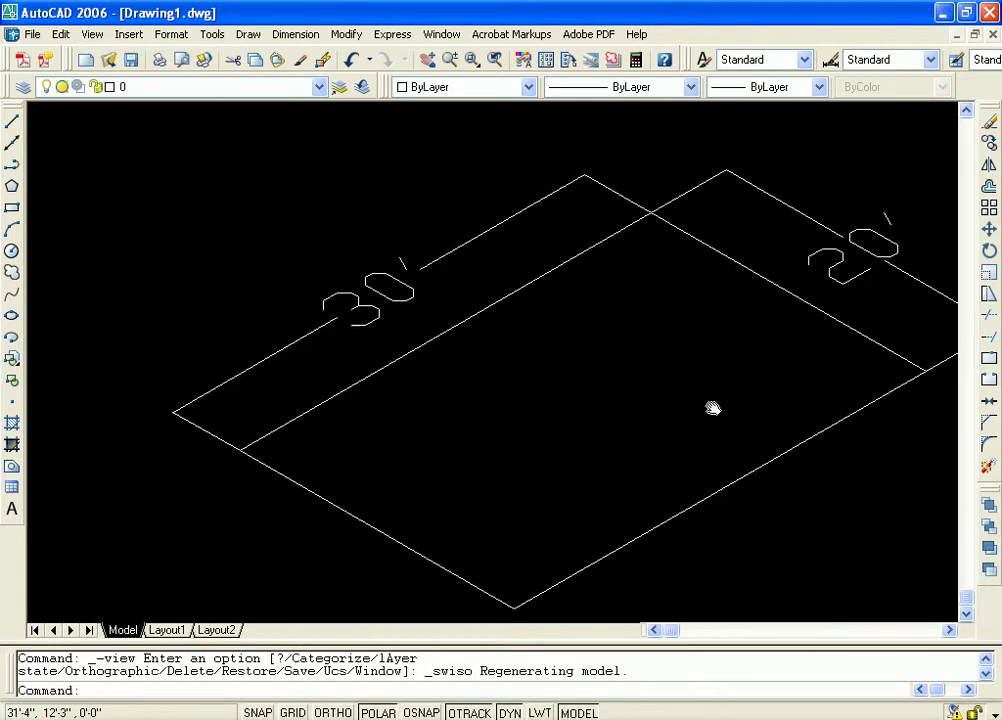
scroll(700, 415, "down", 5)
scroll(675, 423, "up", 2)
middle_click_drag(671, 423, 579, 385)
scroll(597, 385, "down", 2)
scroll(570, 381, "up", 2)
scroll(569, 382, "down", 2)
scroll(539, 380, "up", 2)
middle_click_drag(570, 376, 585, 356)
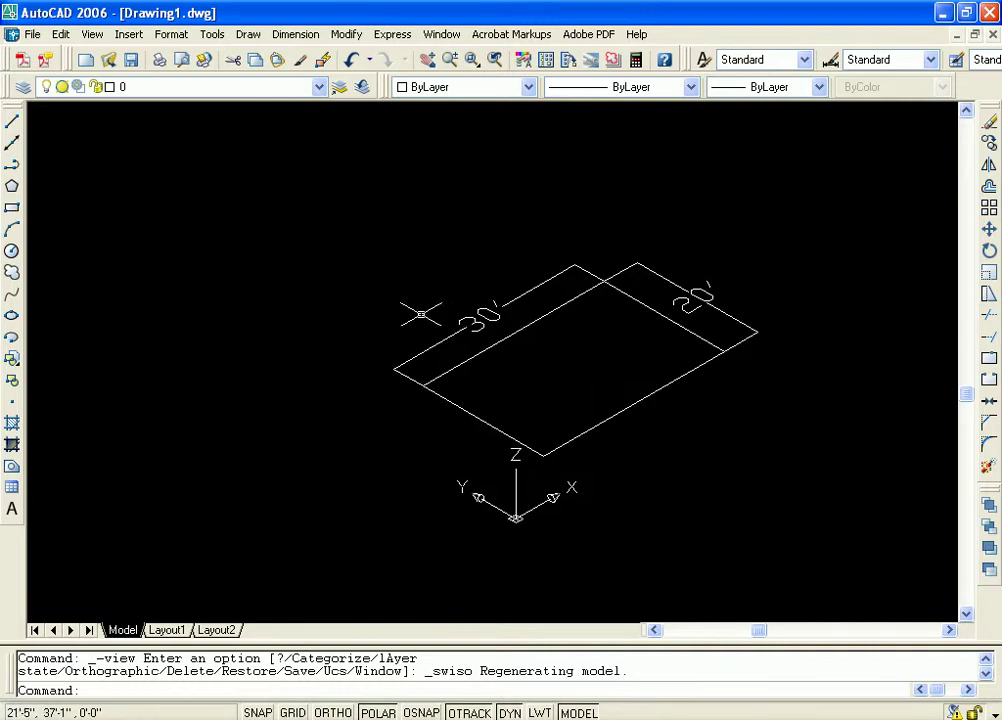
mouse_move(613, 349)
middle_mouse_down()
mouse_move(597, 351)
mouse_move(601, 343)
middle_mouse_up()
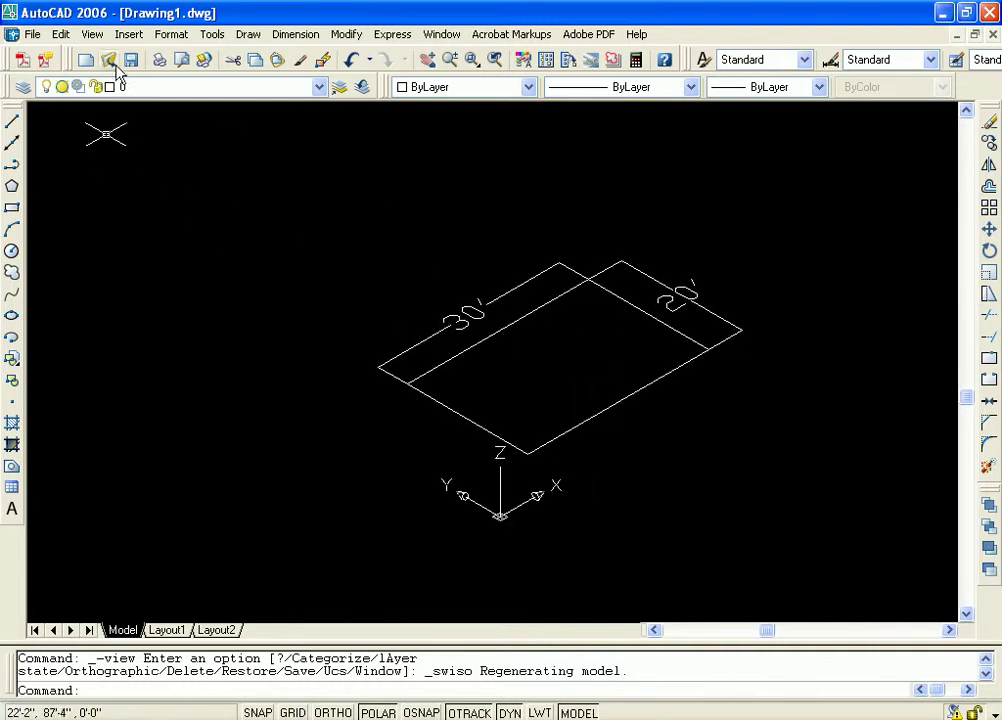
Step: Render the current view as Photo Real to the Render Window, and close the render output
left_click(90, 36)
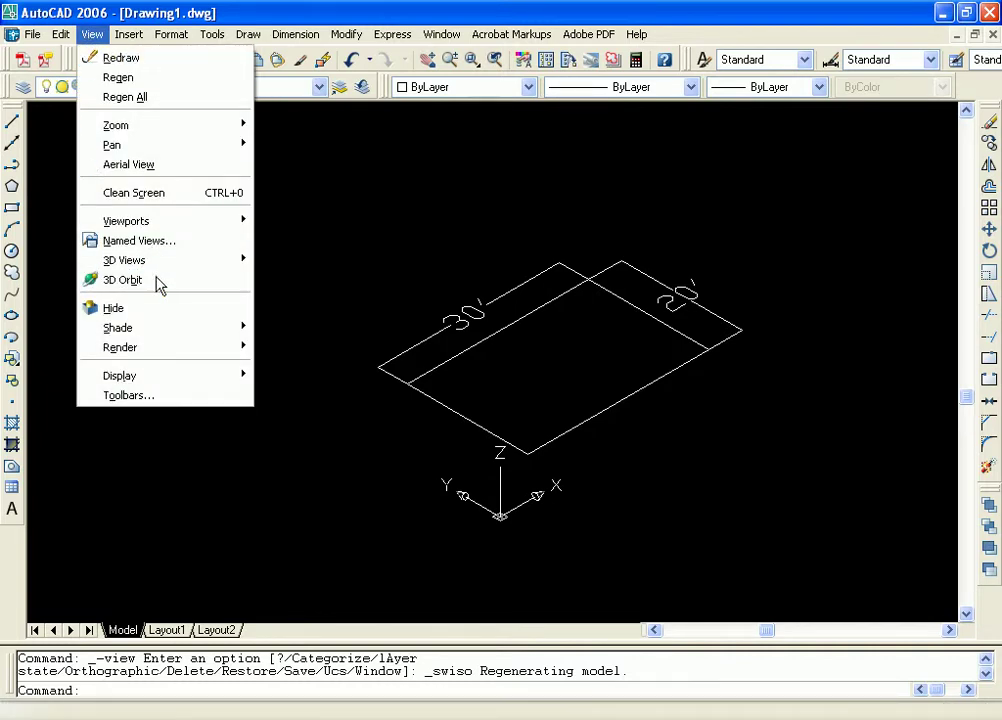
mouse_move(210, 350)
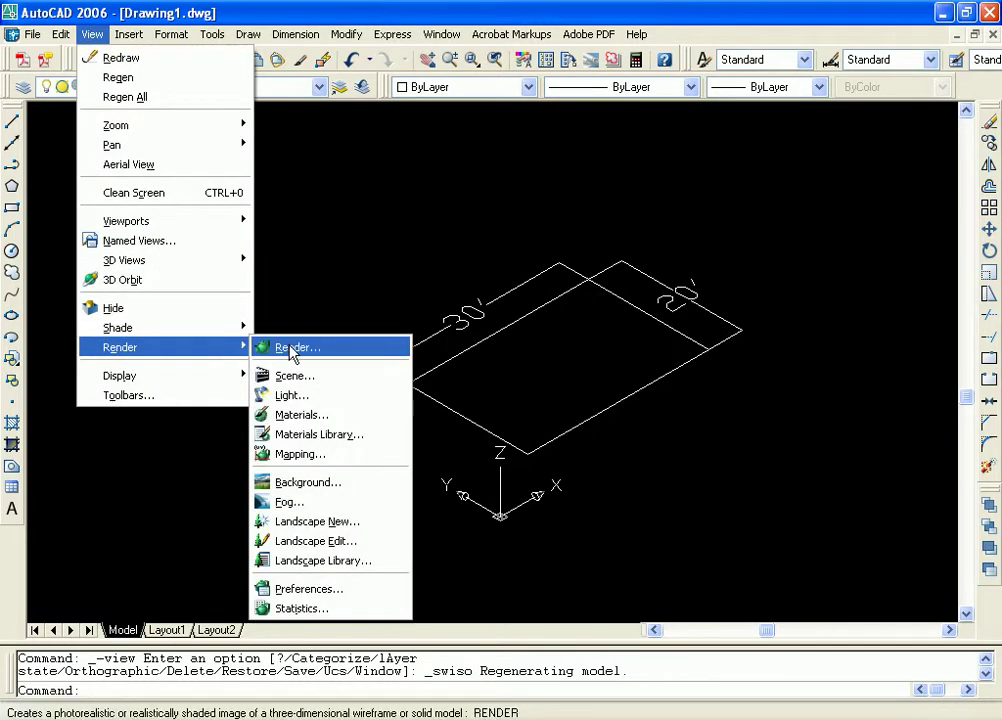
left_click(316, 358)
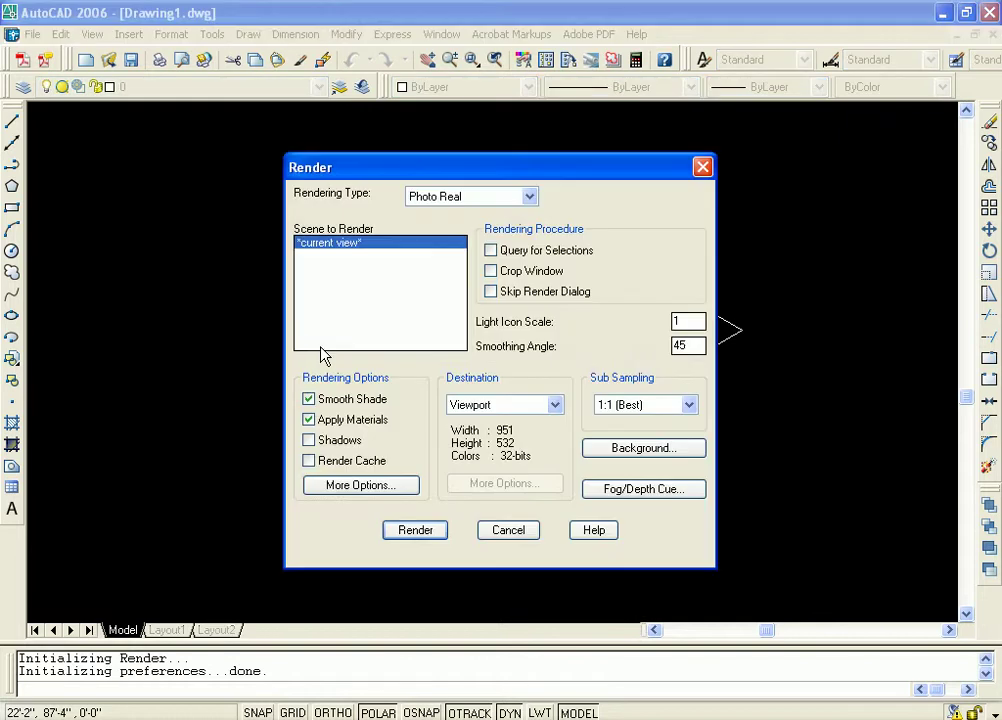
left_click_drag(568, 176, 572, 155)
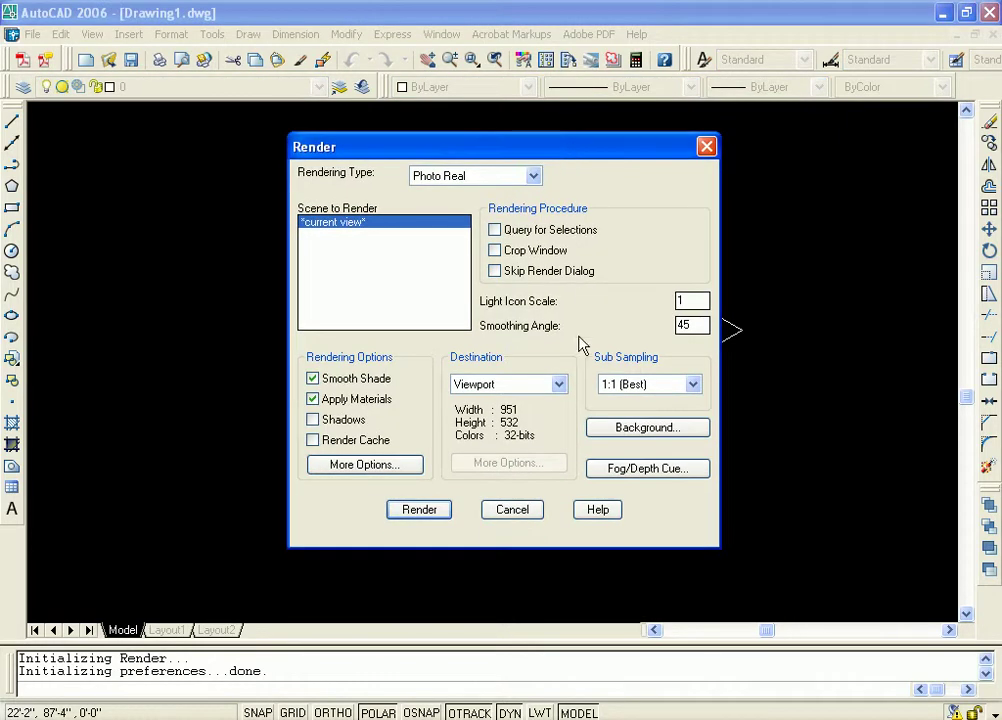
left_click(559, 385)
left_click(512, 412)
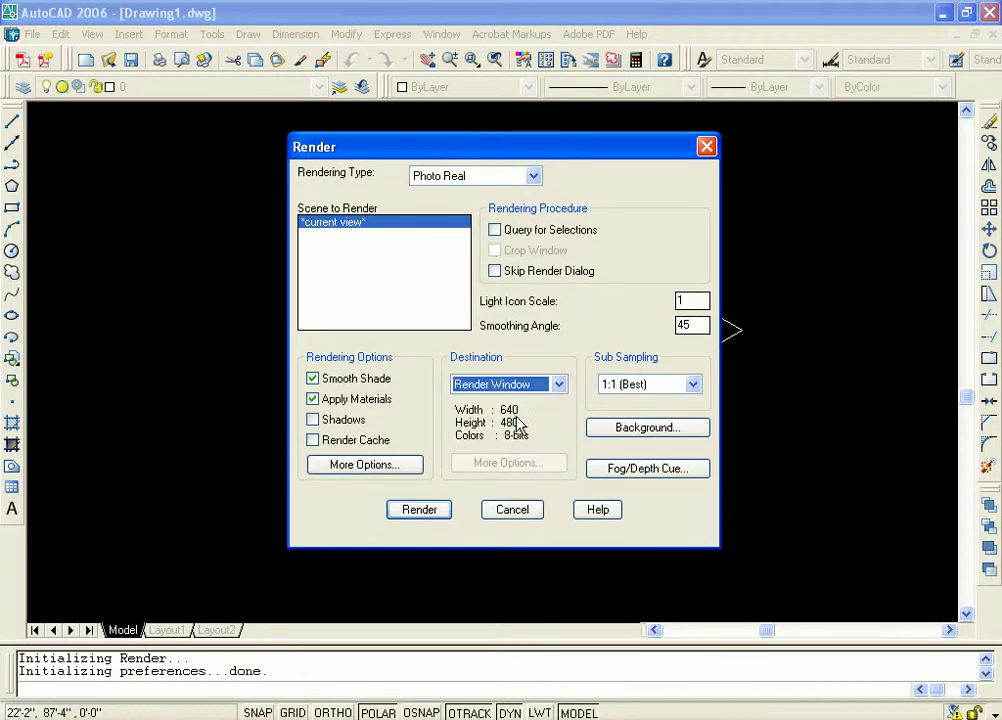
left_click(421, 509)
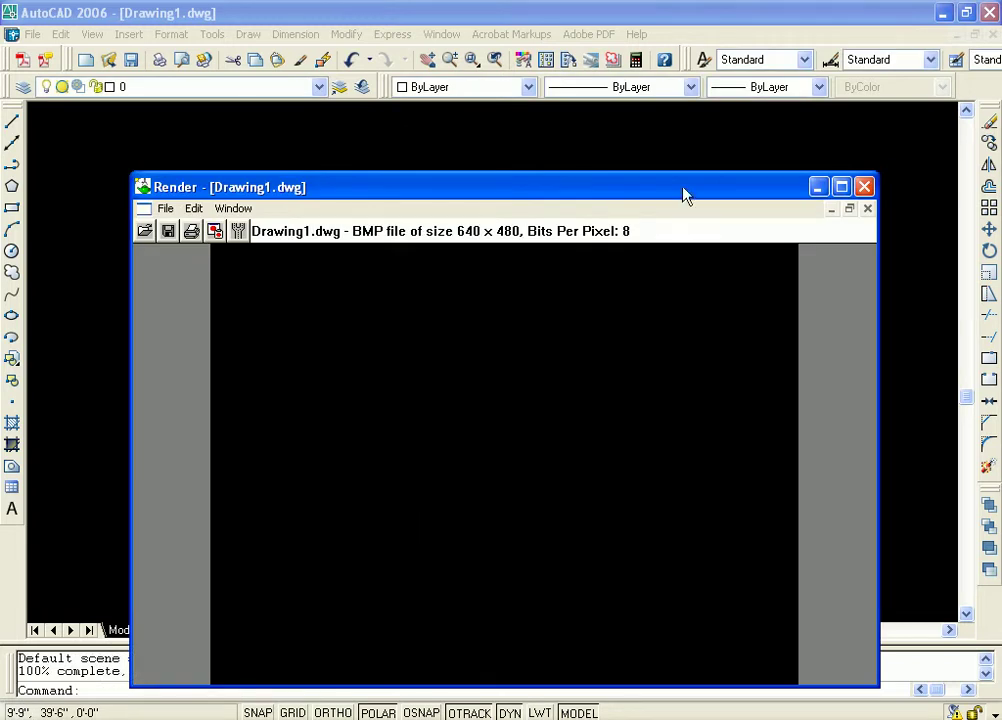
left_click_drag(657, 198, 643, 100)
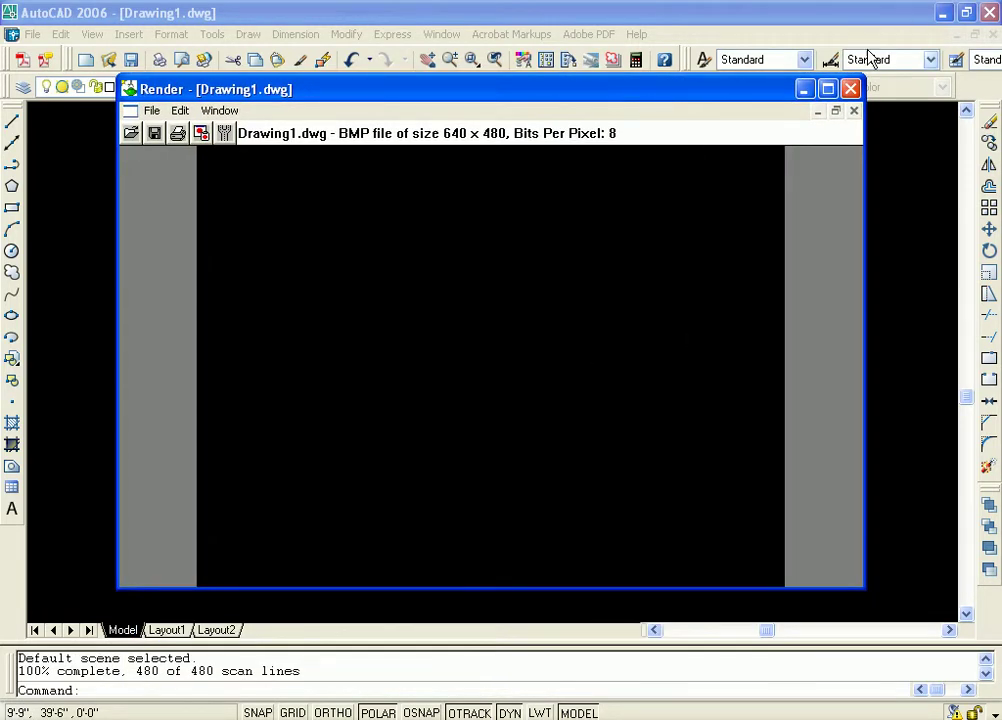
left_click(851, 90)
Step: Select the rectangle and give it a thickness of 10' with the CHPROP command
mouse_move(722, 365)
middle_mouse_down()
mouse_move(703, 392)
mouse_move(719, 400)
mouse_move(816, 386)
middle_mouse_up()
scroll(730, 397, "up", 2)
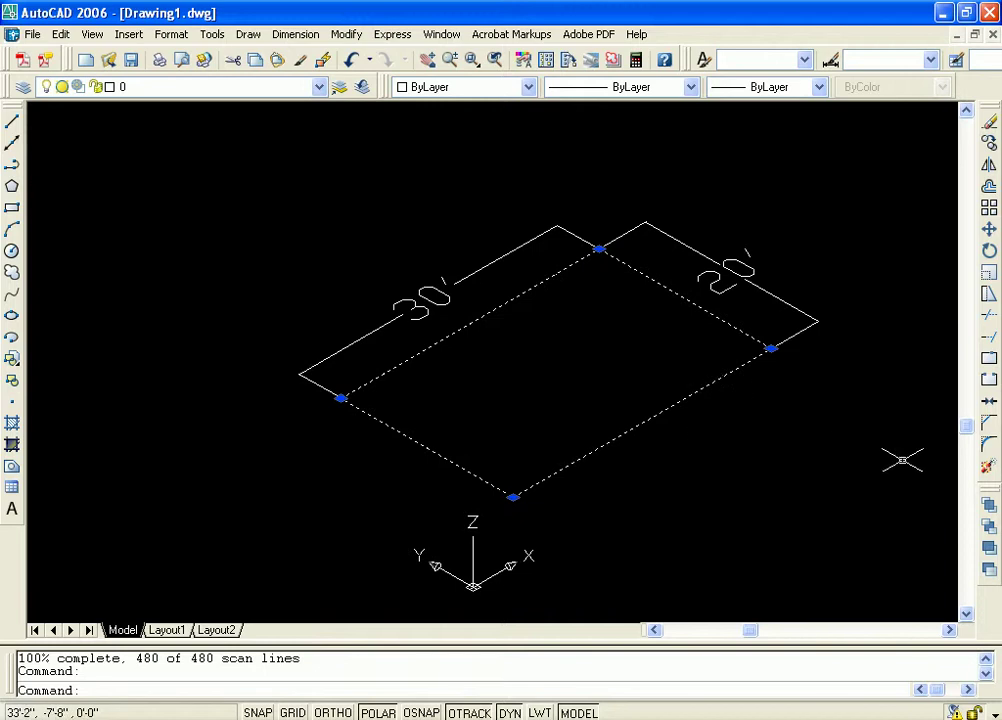
scroll(620, 320, "down", 3)
scroll(731, 387, "up", 3)
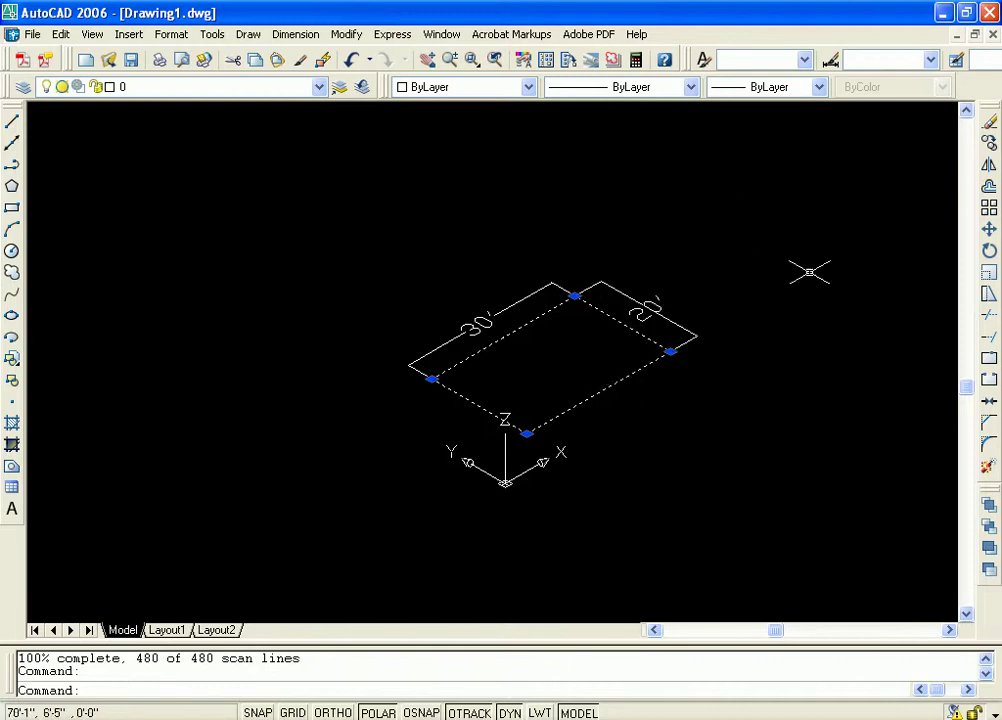
scroll(647, 398, "up", 2)
scroll(564, 372, "up", 2)
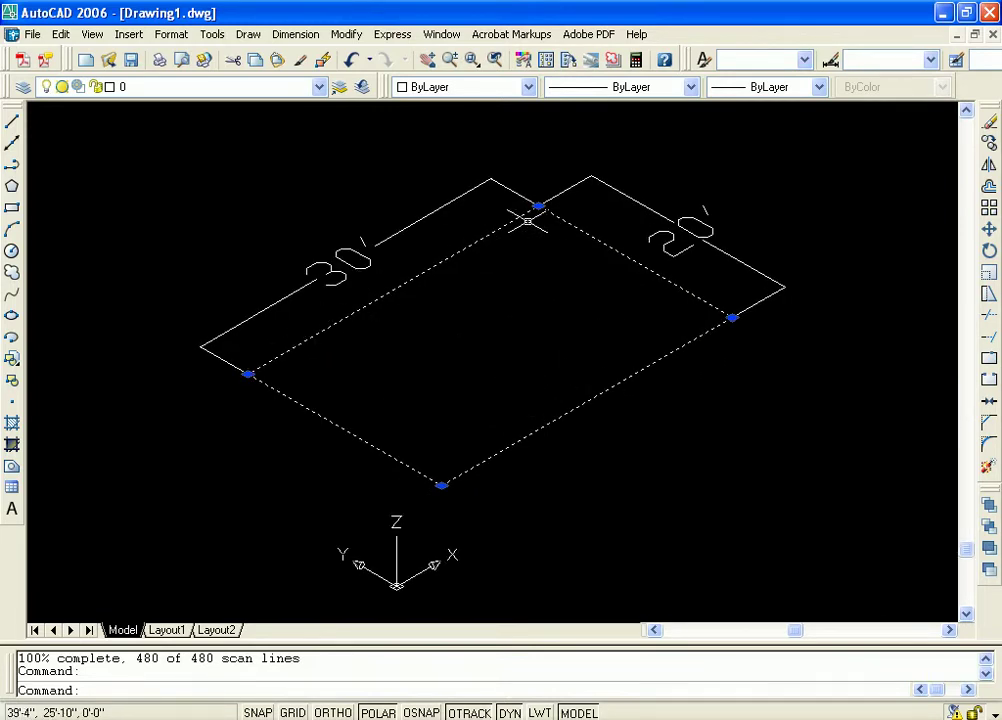
scroll(755, 377, "down", 2)
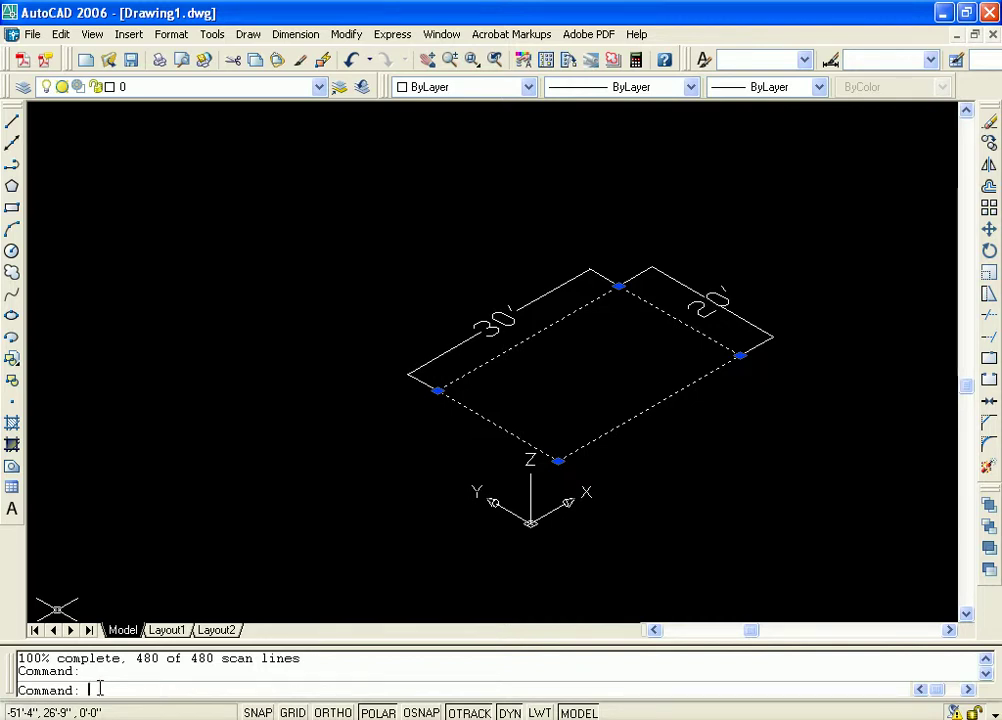
type("chprop")
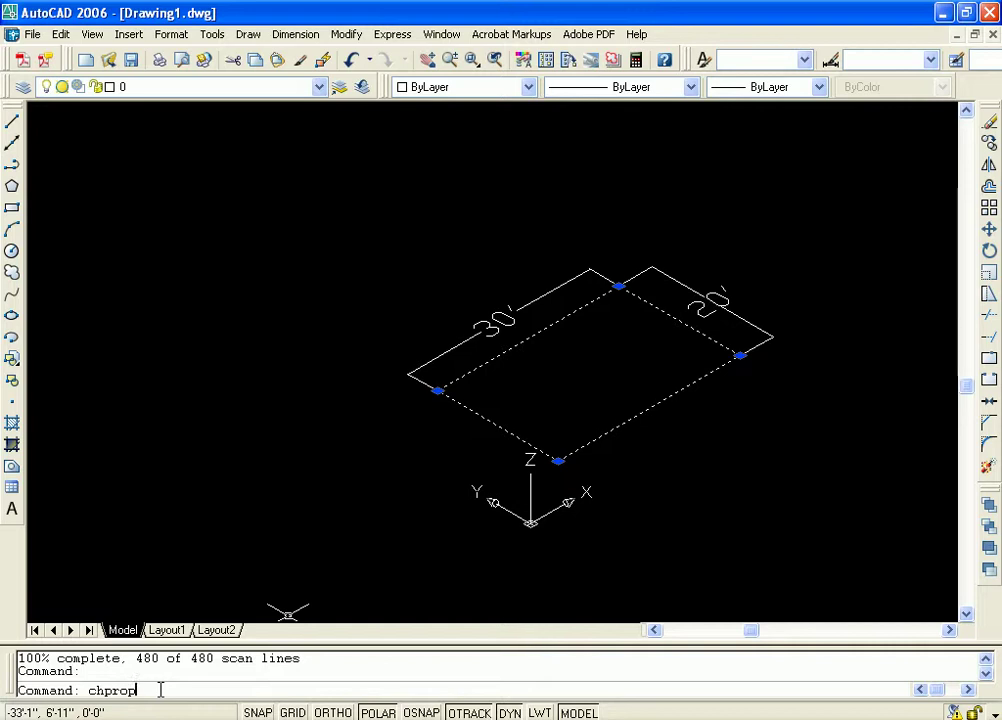
key("Return")
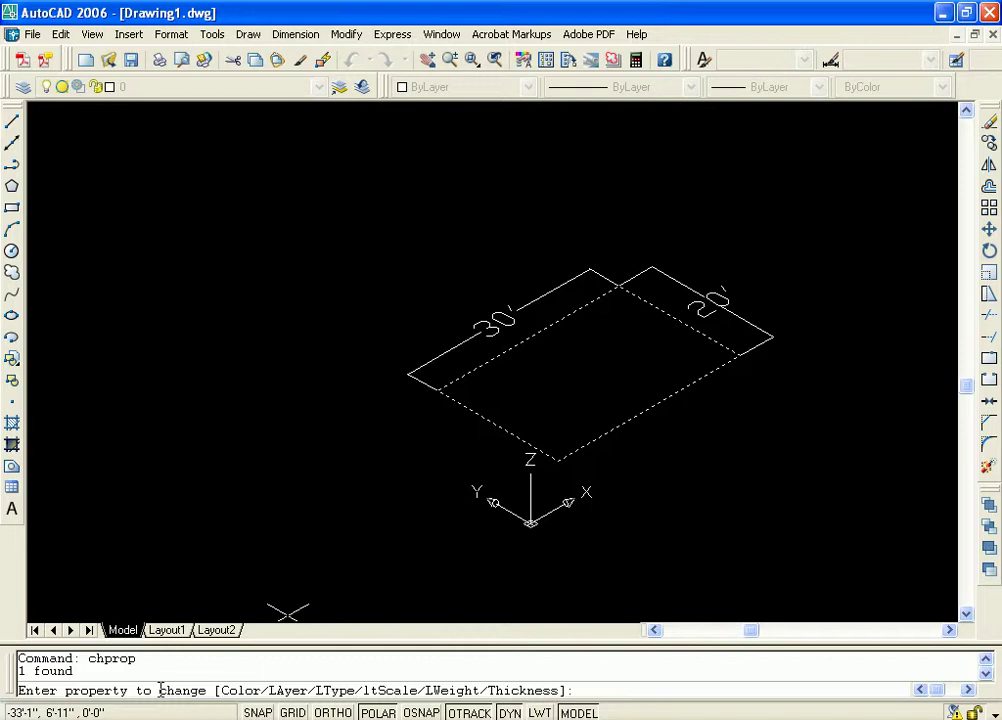
key("Return")
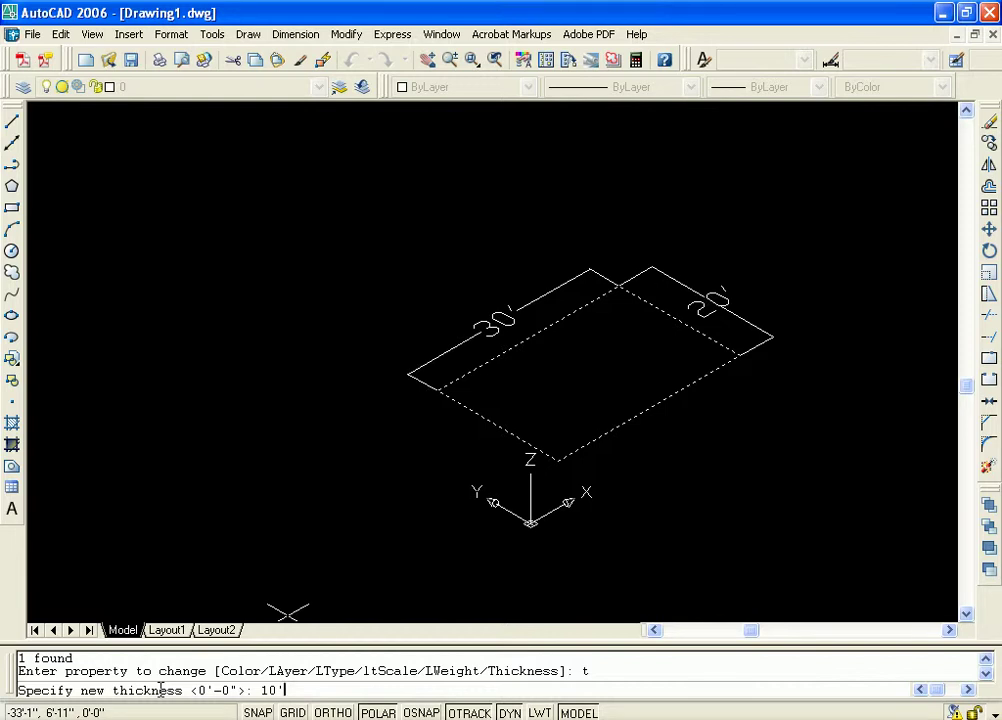
key("Return")
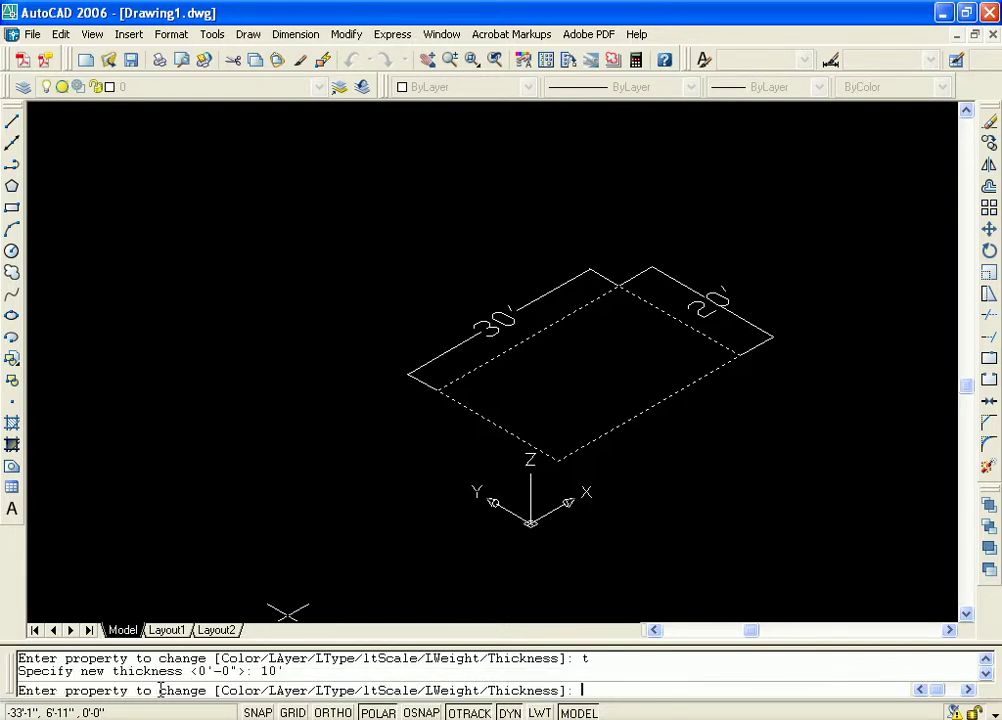
key("Return")
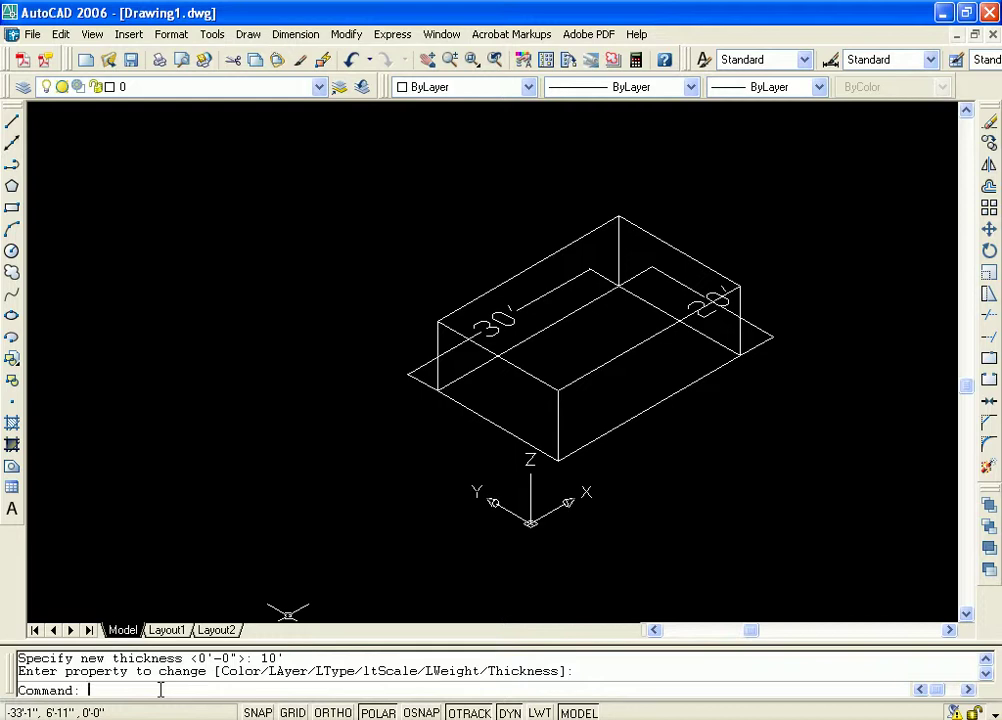
Step: Split the display into the Four: Equal viewport layout with the 3D setup
mouse_move(677, 447)
middle_mouse_down()
mouse_move(650, 455)
mouse_move(665, 458)
middle_mouse_up()
scroll(650, 452, "up", 2)
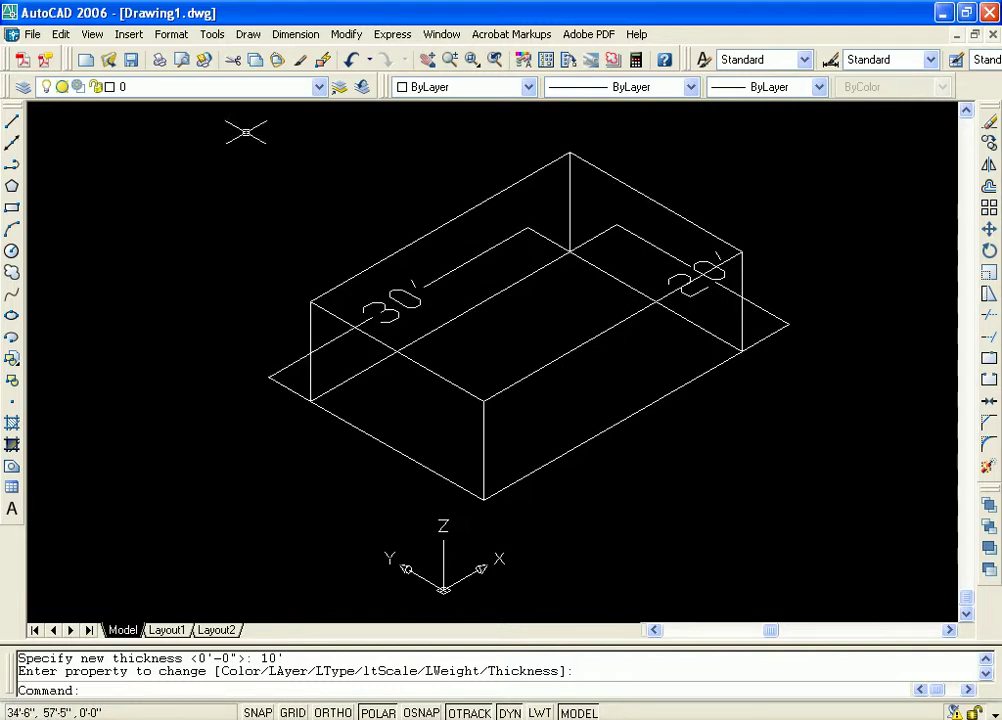
left_click(92, 34)
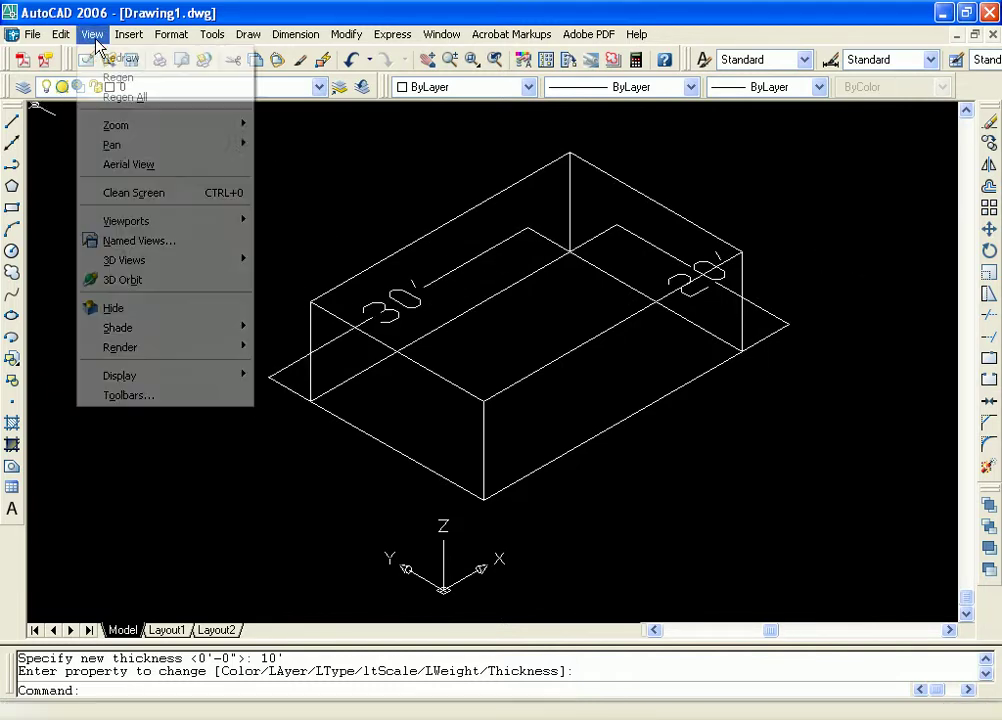
mouse_move(203, 228)
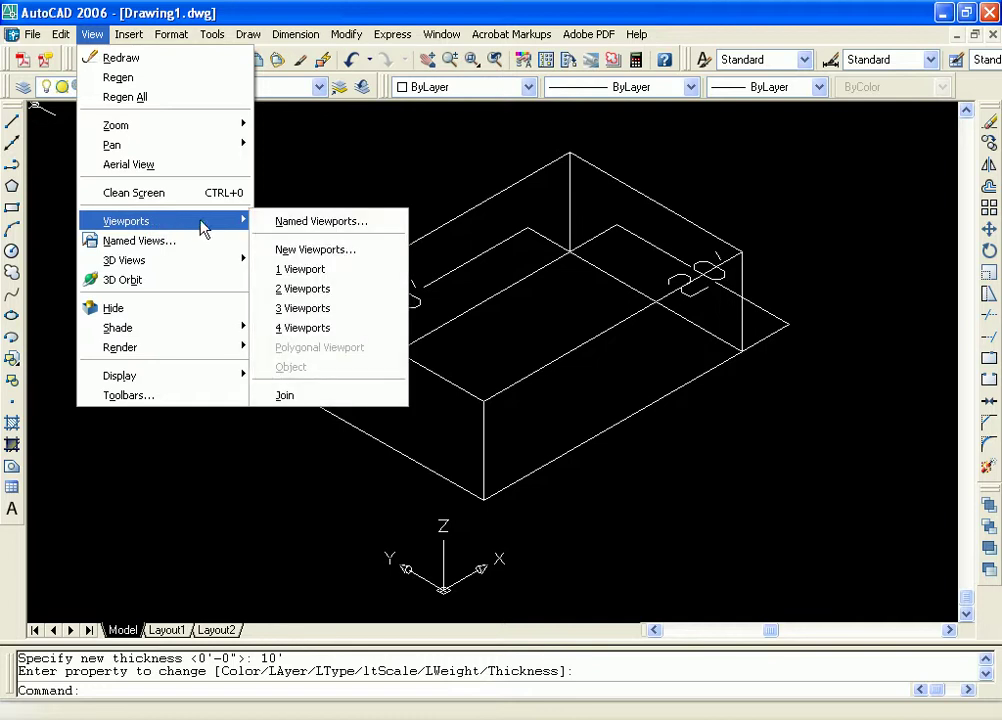
left_click(312, 249)
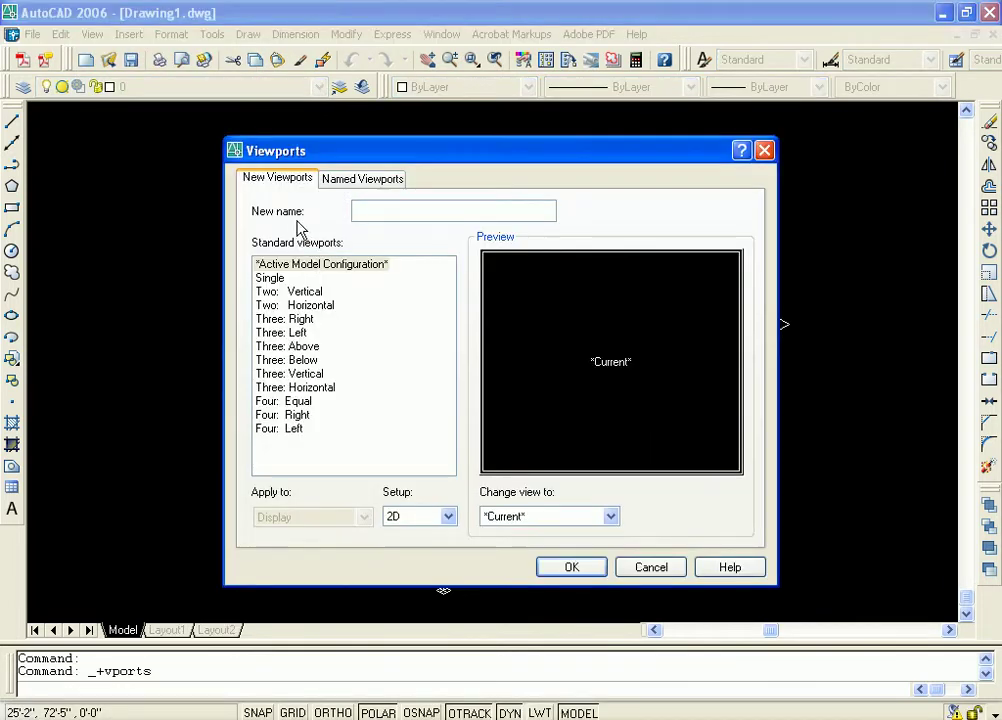
left_click(298, 403)
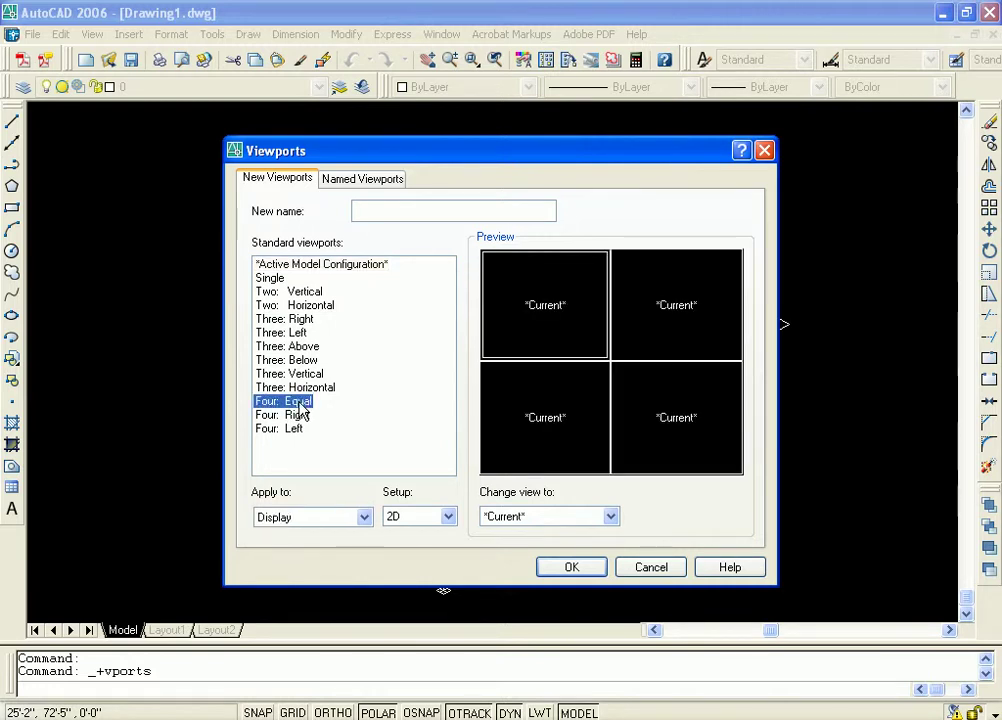
left_click(448, 517)
left_click(430, 544)
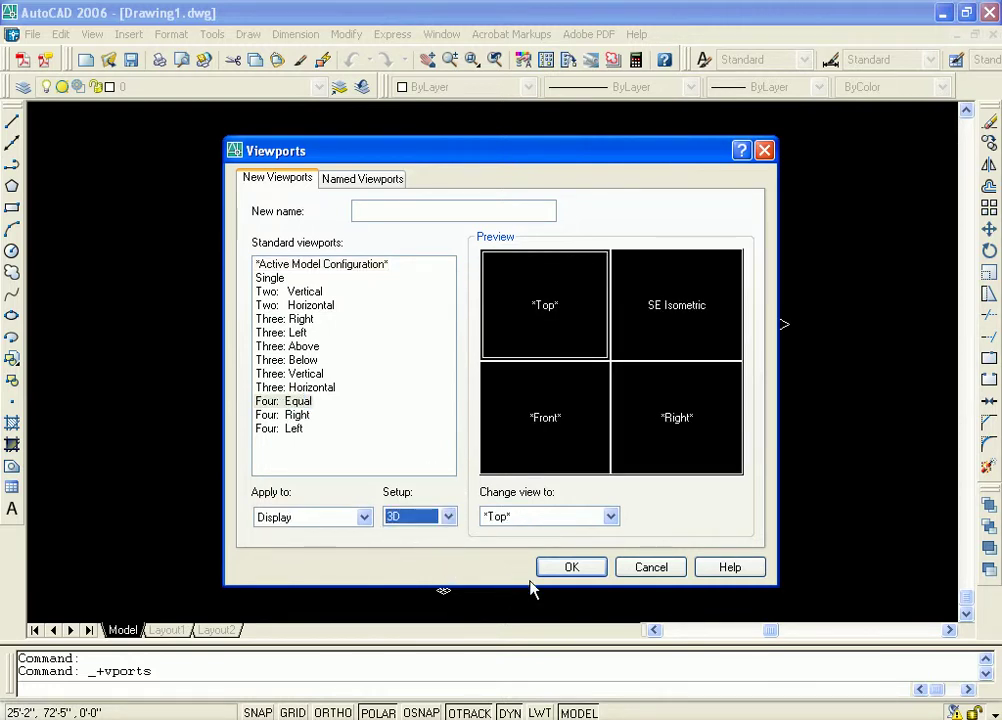
left_click(573, 569)
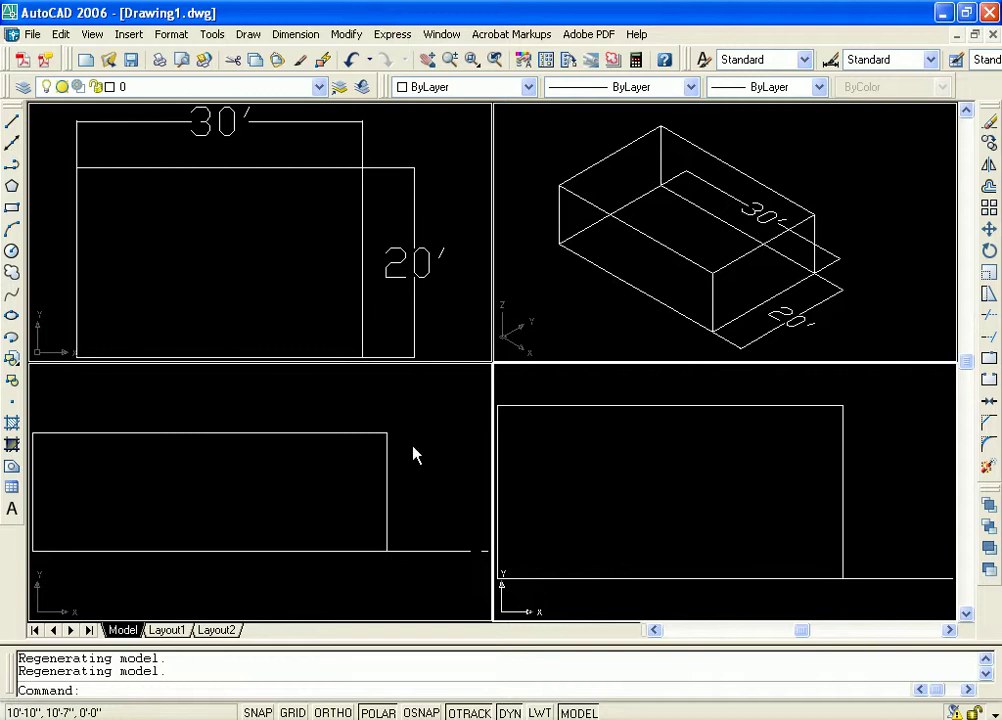
Step: Return the display to a Single viewport that keeps the right side view of the box, framed large
scroll(638, 506, "down", 2)
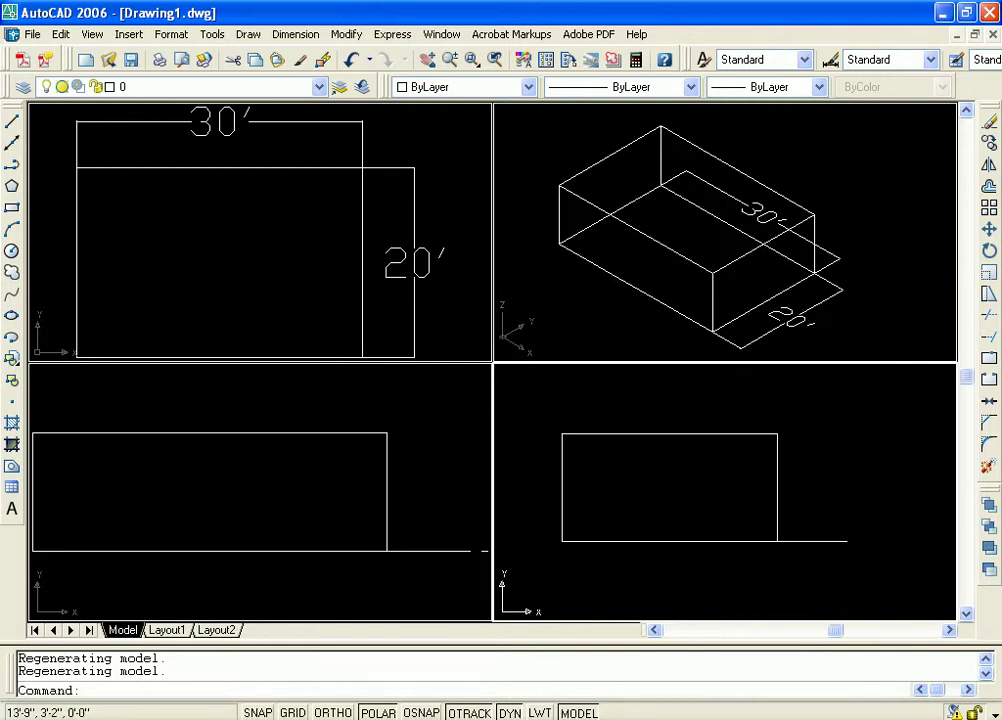
middle_click_drag(674, 512, 727, 497)
scroll(729, 503, "down", 2)
scroll(728, 499, "up", 3)
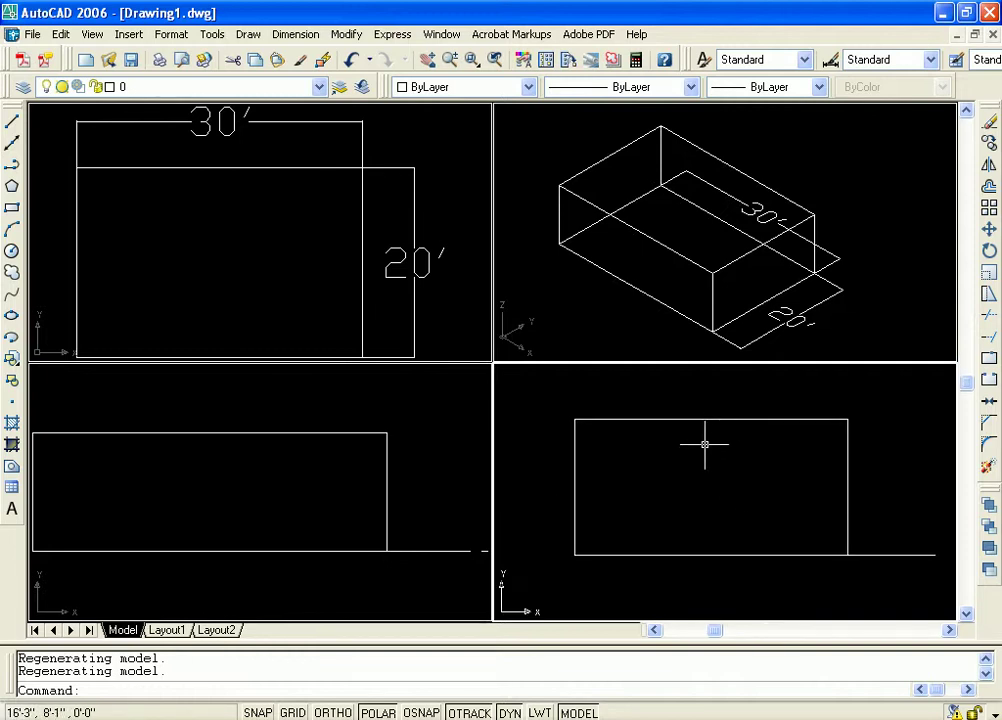
left_click(92, 34)
mouse_move(224, 221)
left_click(289, 250)
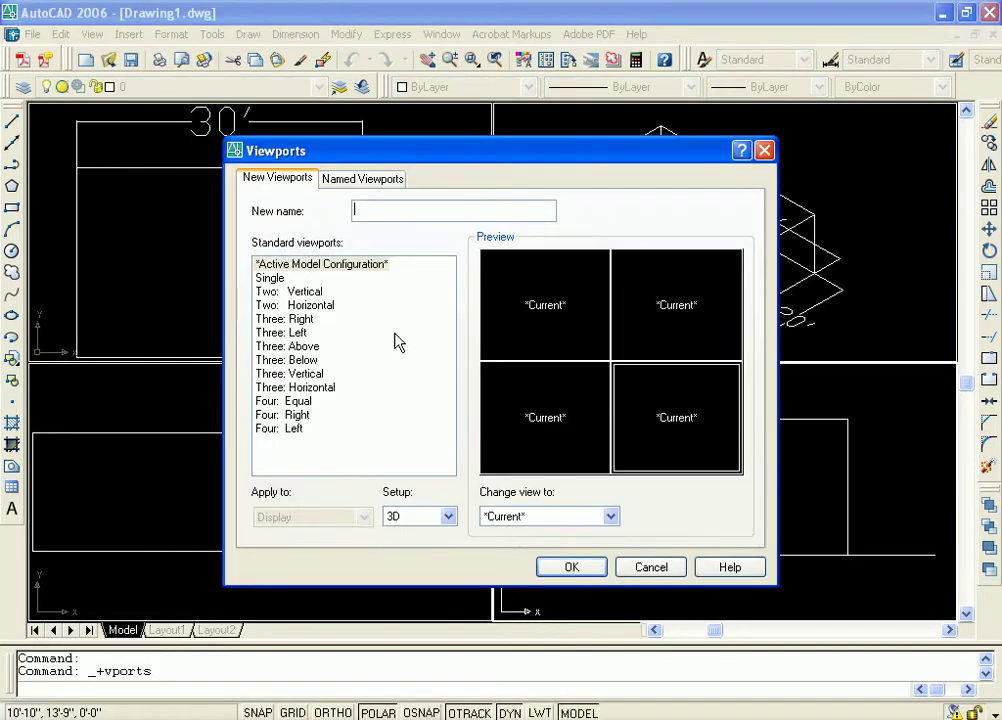
left_click(270, 278)
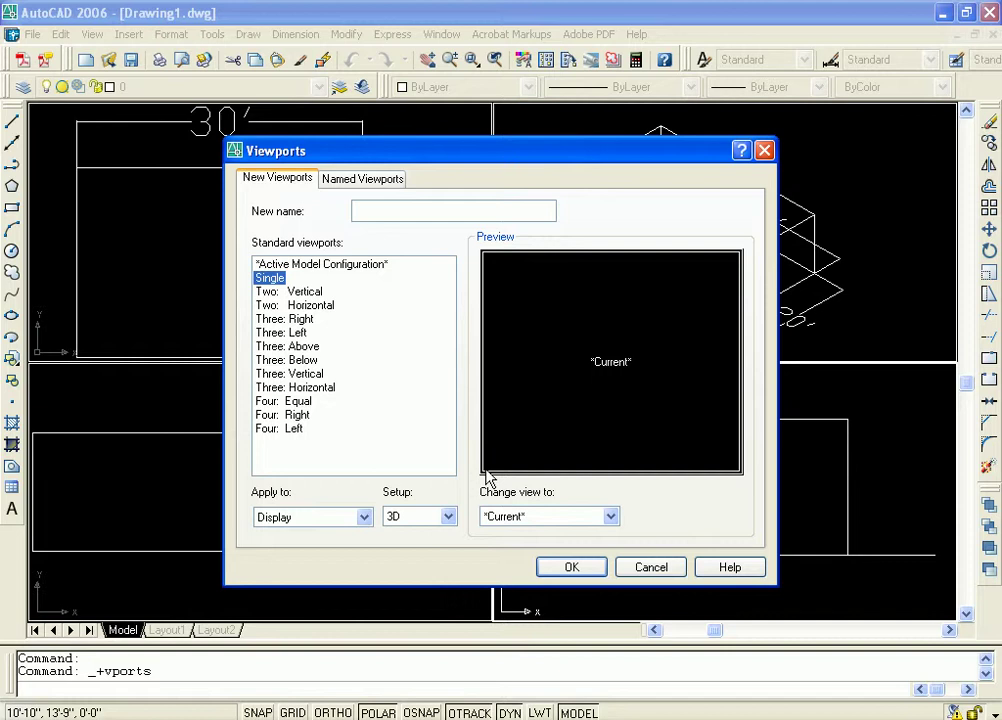
left_click(571, 567)
middle_click_drag(537, 313, 557, 351)
scroll(565, 370, "down", 2)
scroll(575, 376, "down", 2)
scroll(570, 391, "up", 5)
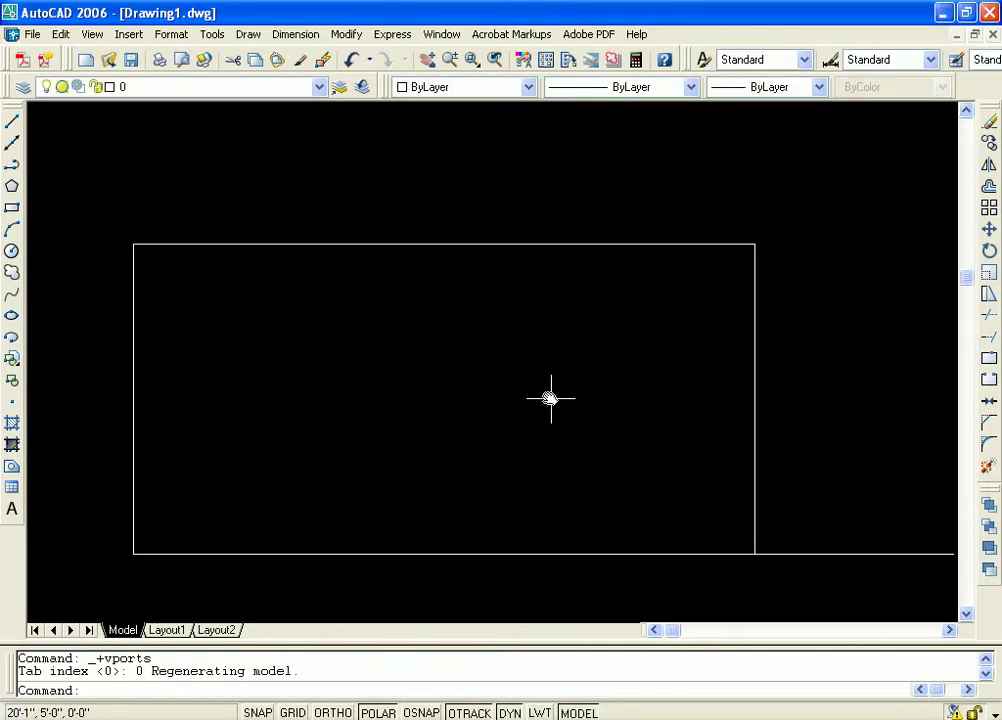
middle_click_drag(551, 400, 573, 351)
middle_click_drag(483, 367, 562, 354)
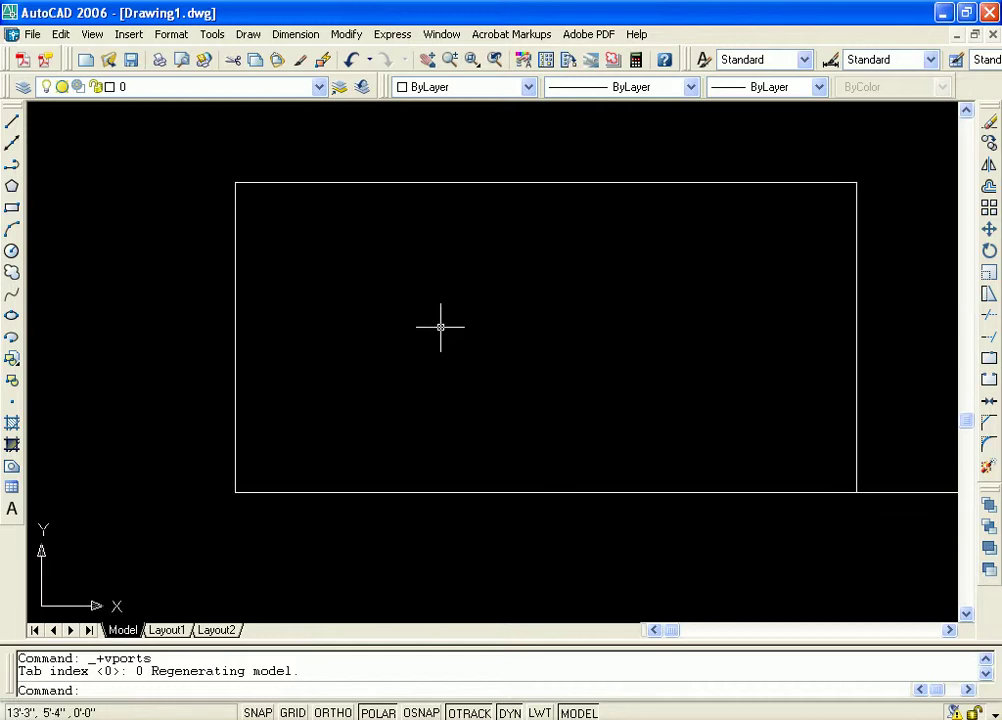
middle_click_drag(447, 329, 455, 333)
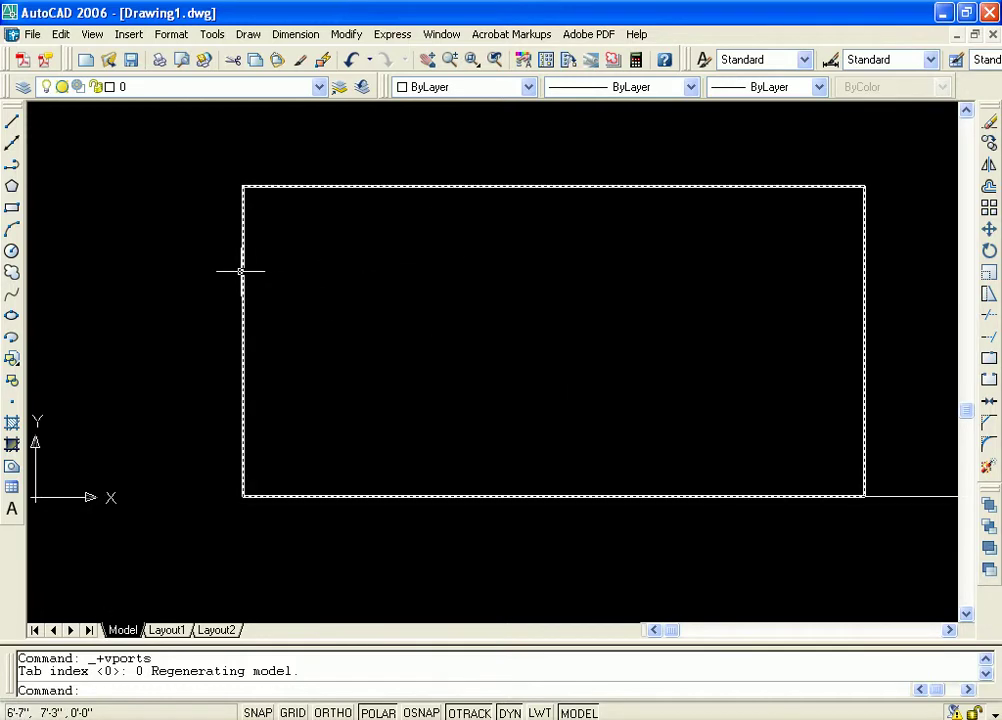
left_click(296, 35)
left_click(313, 60)
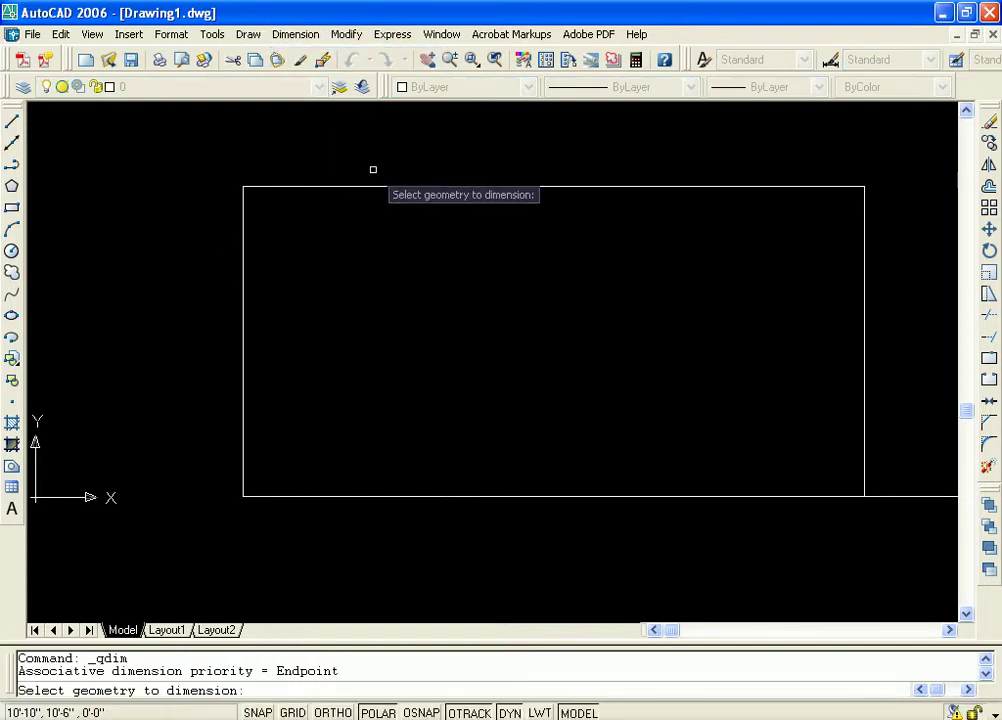
left_click(243, 305)
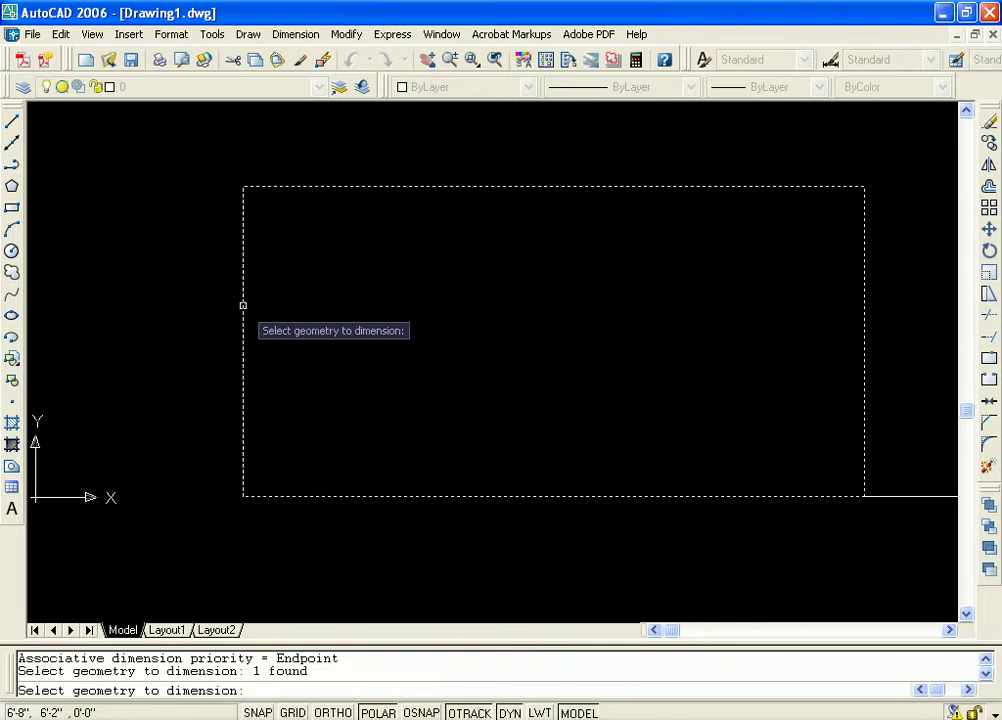
key("Return")
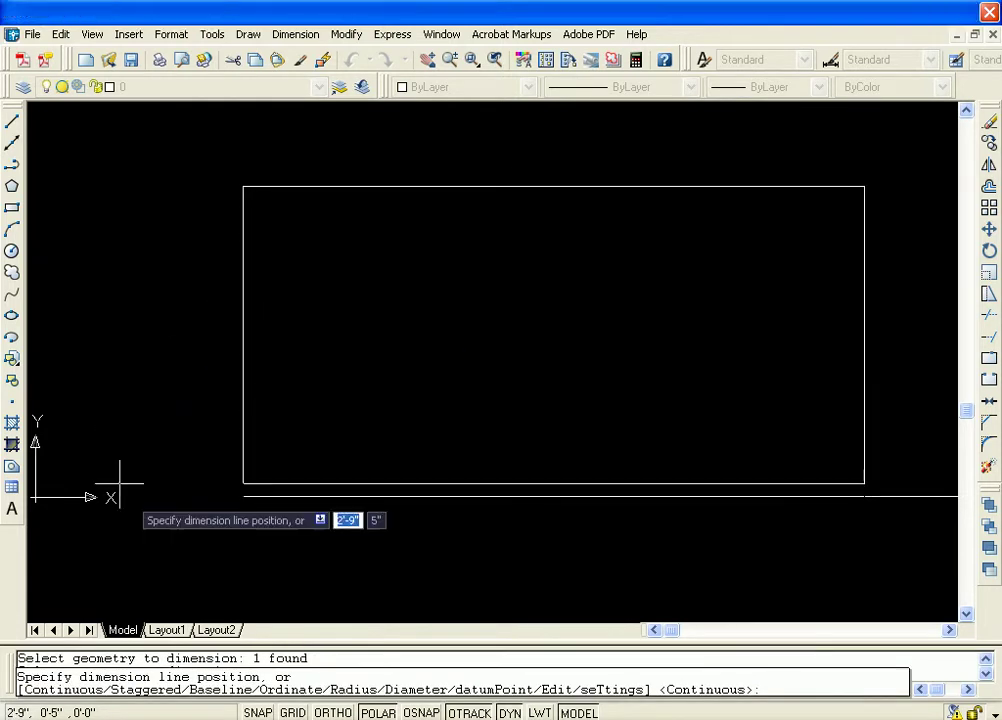
key("Escape")
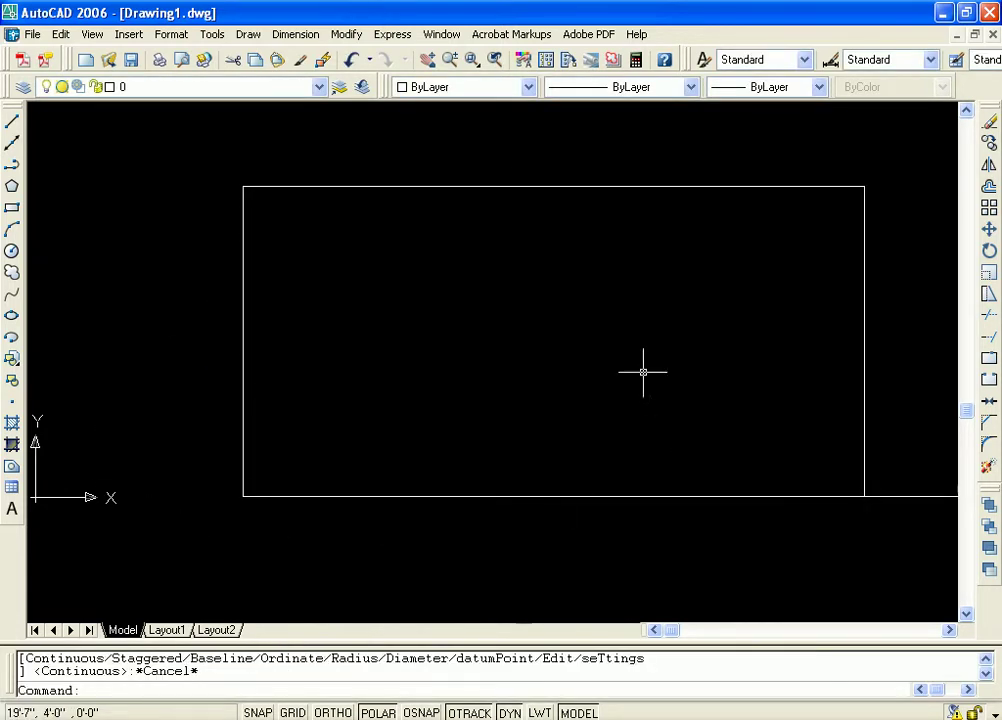
middle_click_drag(646, 380, 646, 366)
scroll(600, 365, "down", 4)
scroll(579, 362, "up", 2)
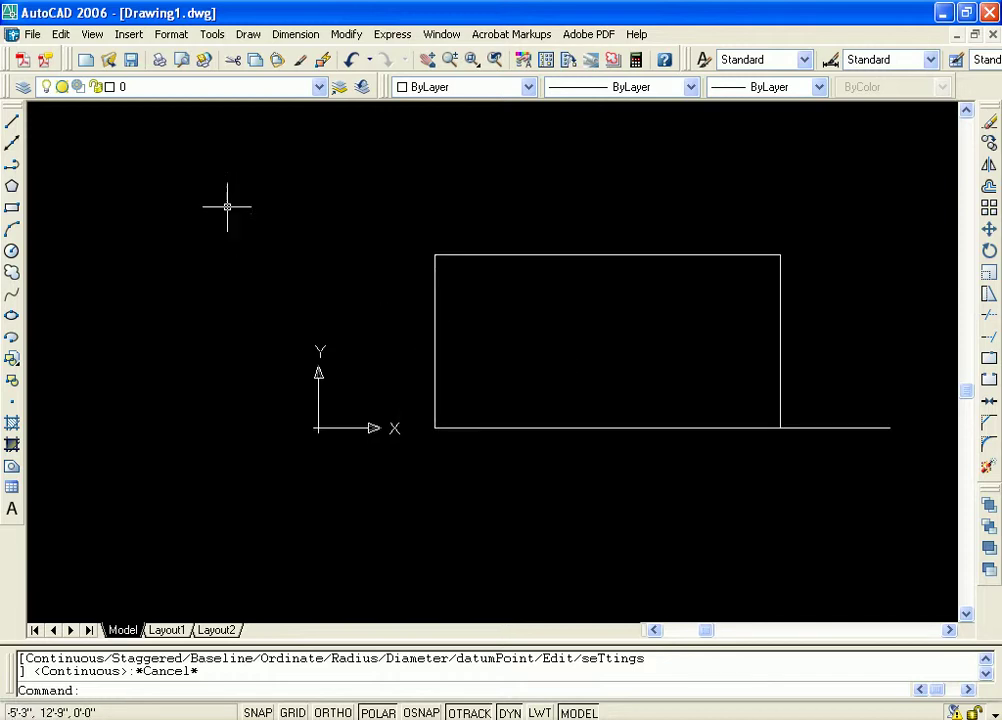
left_click(92, 34)
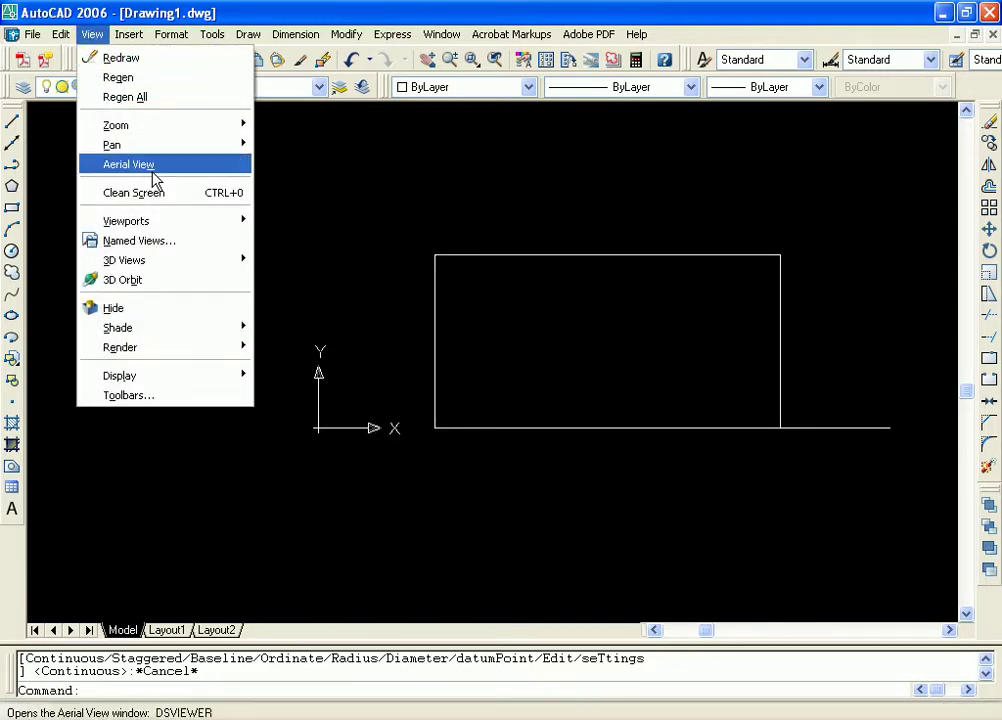
mouse_move(239, 221)
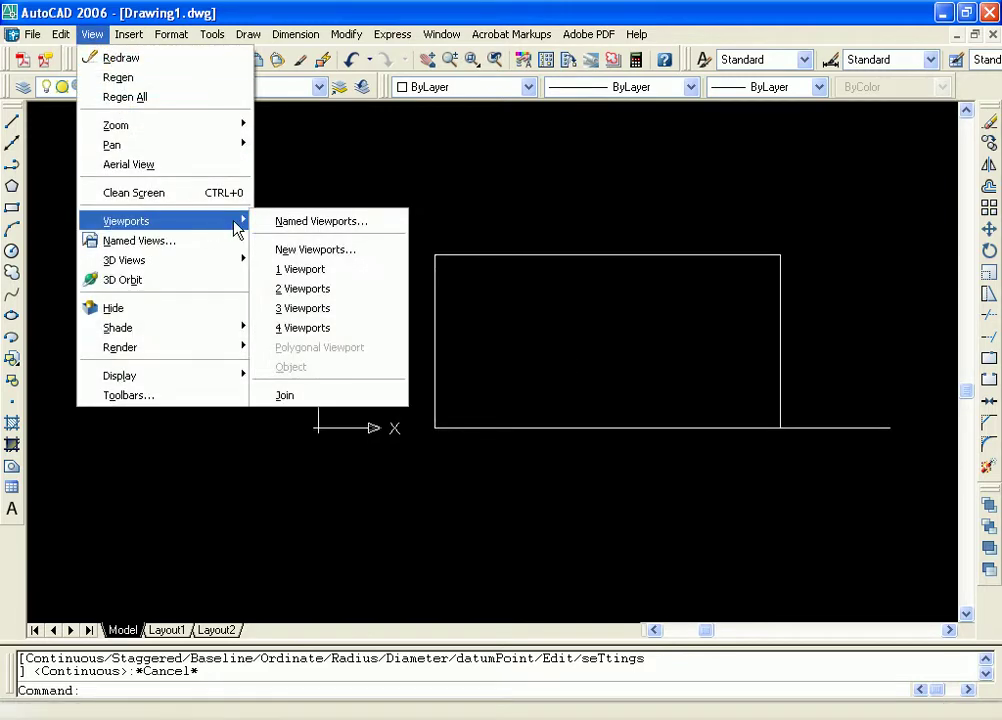
left_click(312, 252)
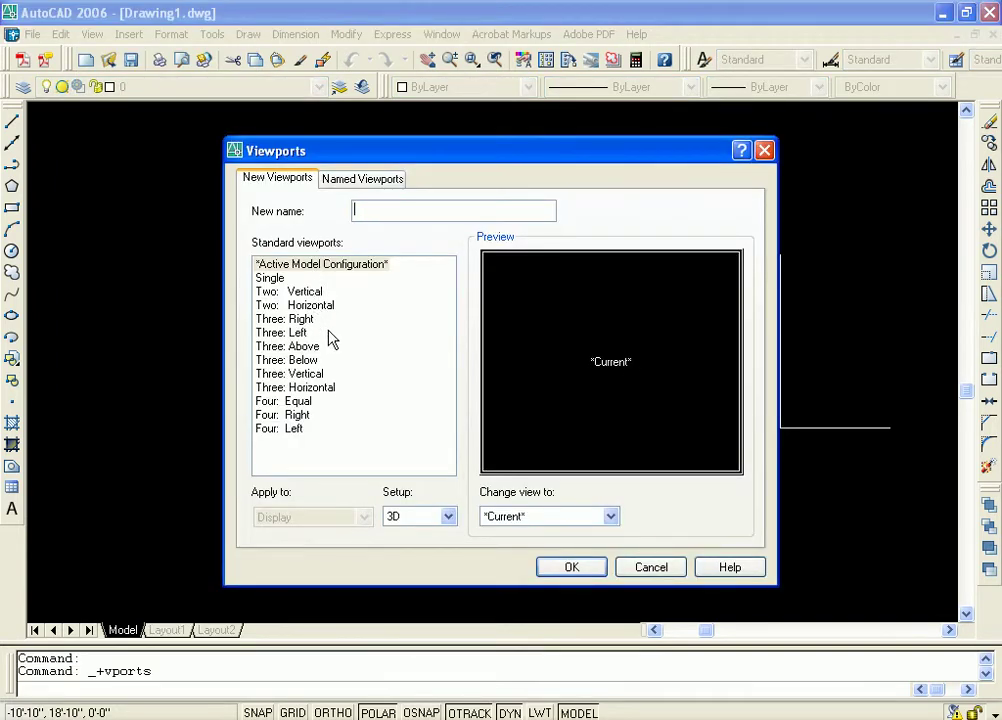
left_click(297, 338)
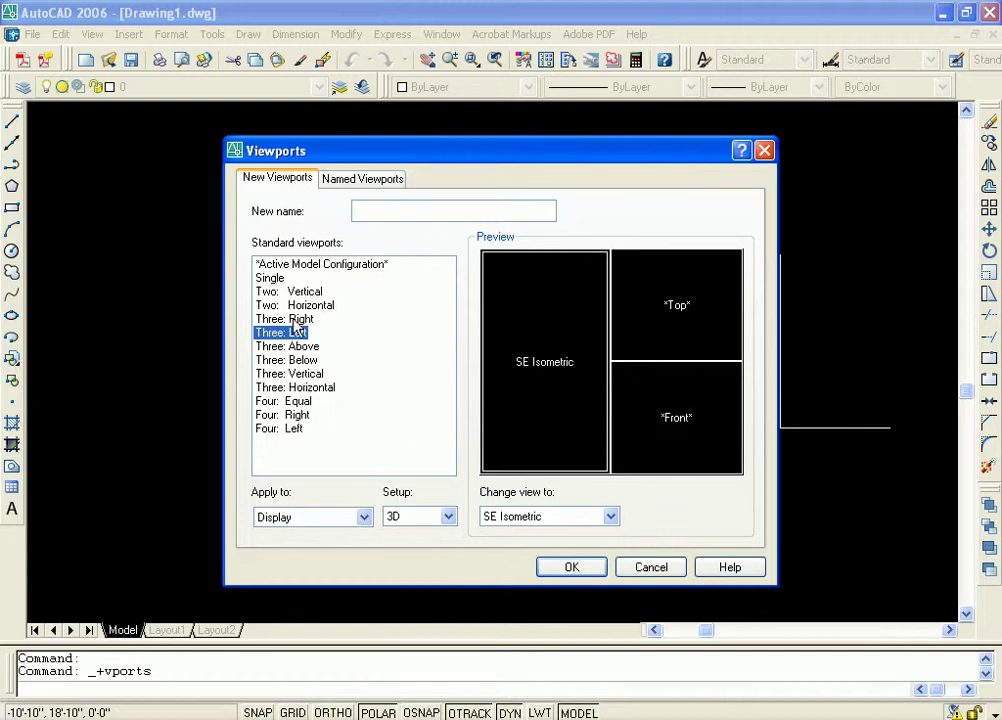
left_click(345, 180)
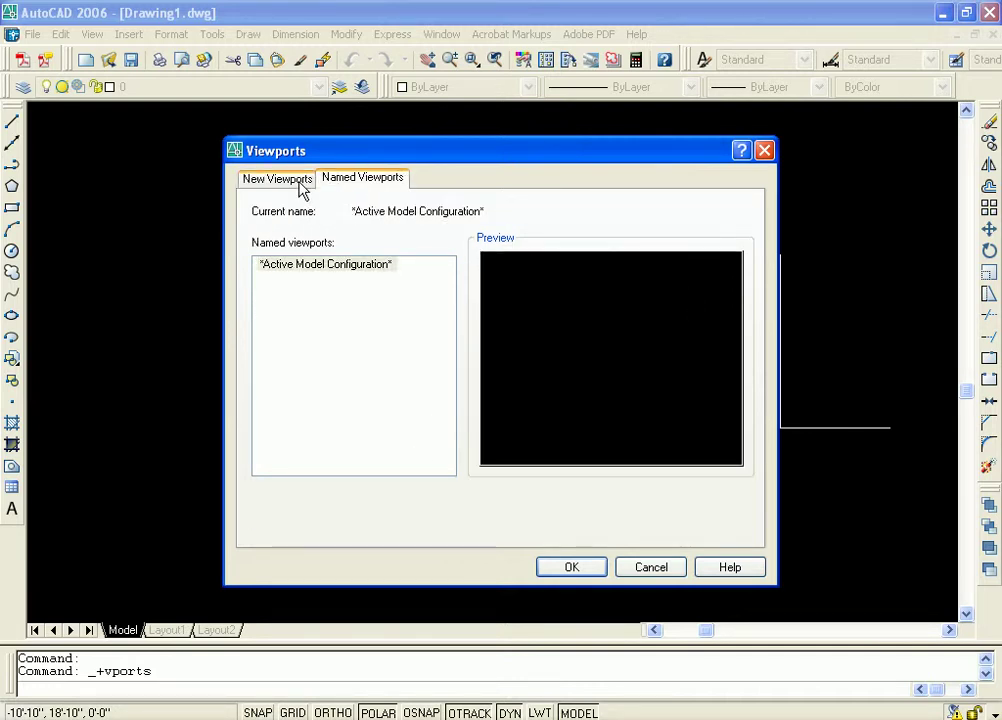
left_click(290, 180)
left_click(272, 280)
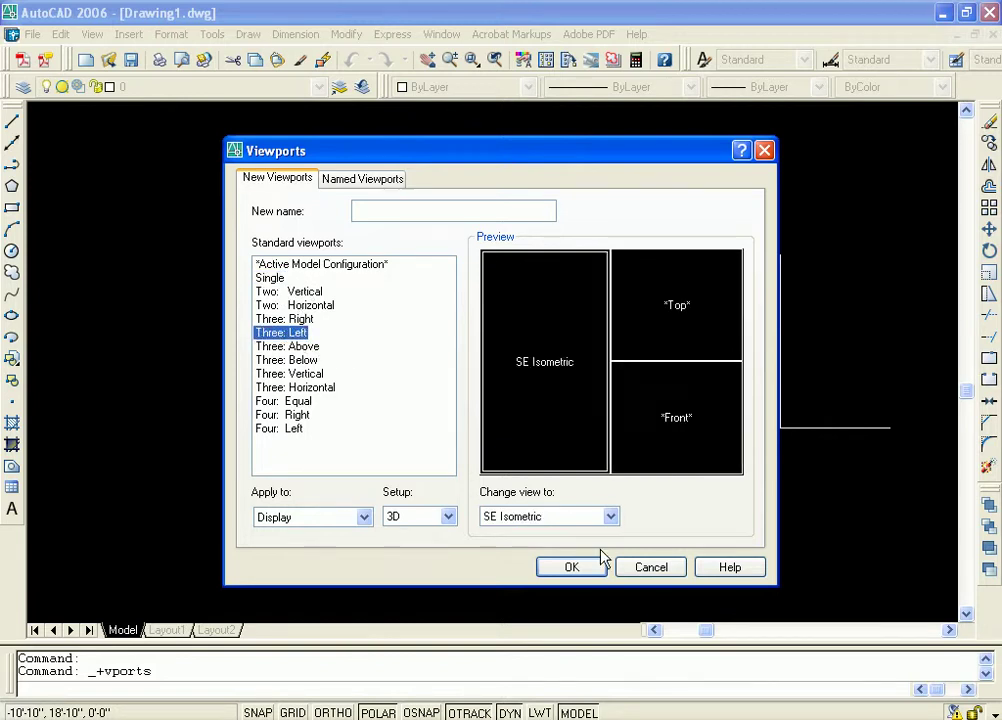
left_click(650, 567)
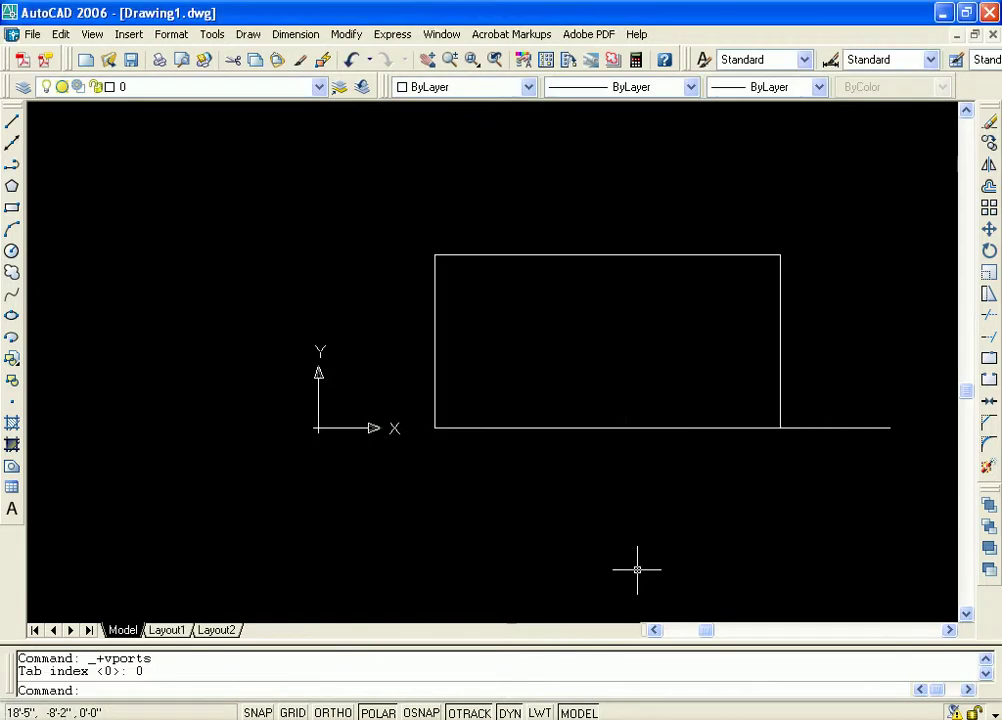
Step: Switch to the Left 3D view and frame the box's vertical edge nearest the UCS icon
left_click(92, 34)
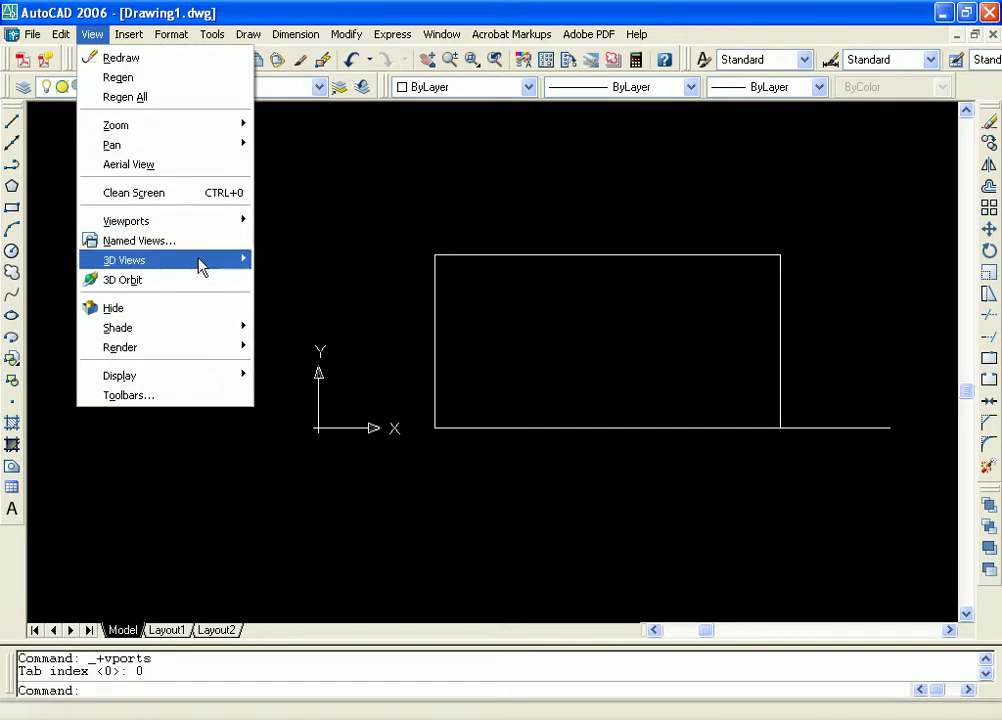
mouse_move(230, 264)
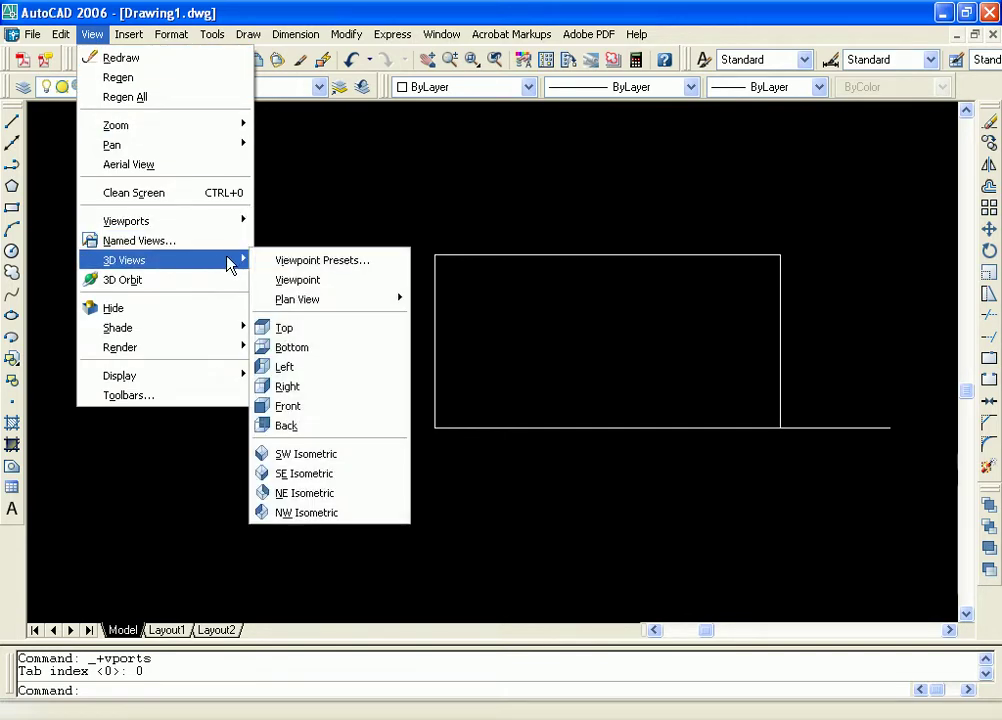
left_click(340, 368)
middle_click_drag(569, 390, 253, 369)
scroll(340, 382, "down", 4)
scroll(358, 385, "up", 3)
scroll(378, 385, "down", 4)
middle_click_drag(378, 385, 403, 385)
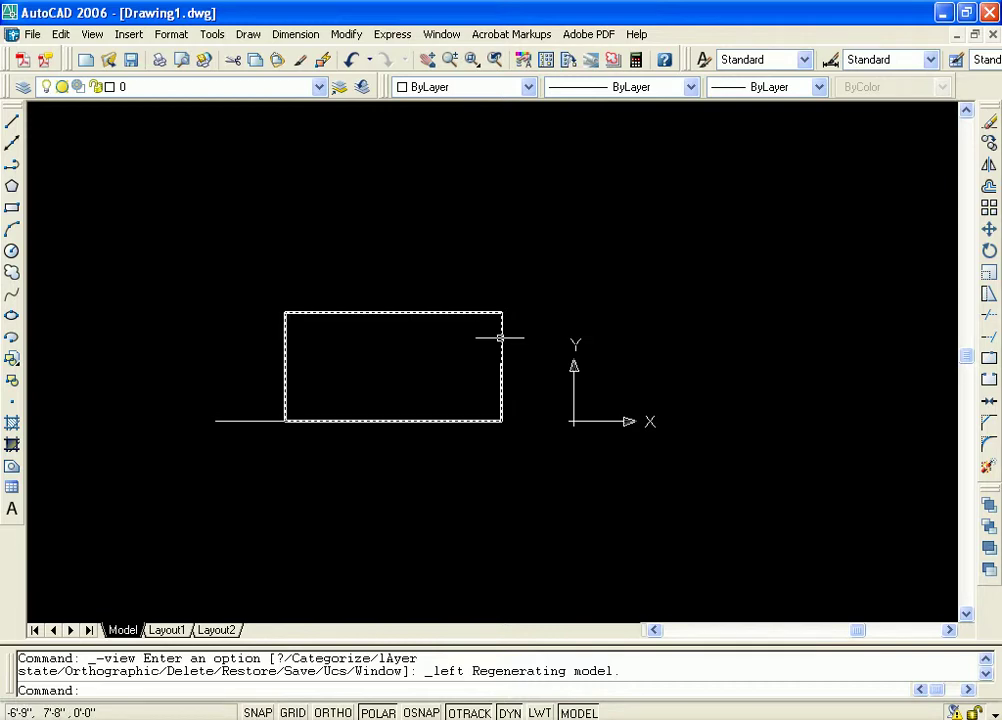
mouse_move(521, 374)
middle_mouse_down()
mouse_move(416, 309)
mouse_move(505, 376)
middle_mouse_up()
scroll(425, 313, "up", 3)
scroll(425, 313, "up", 2)
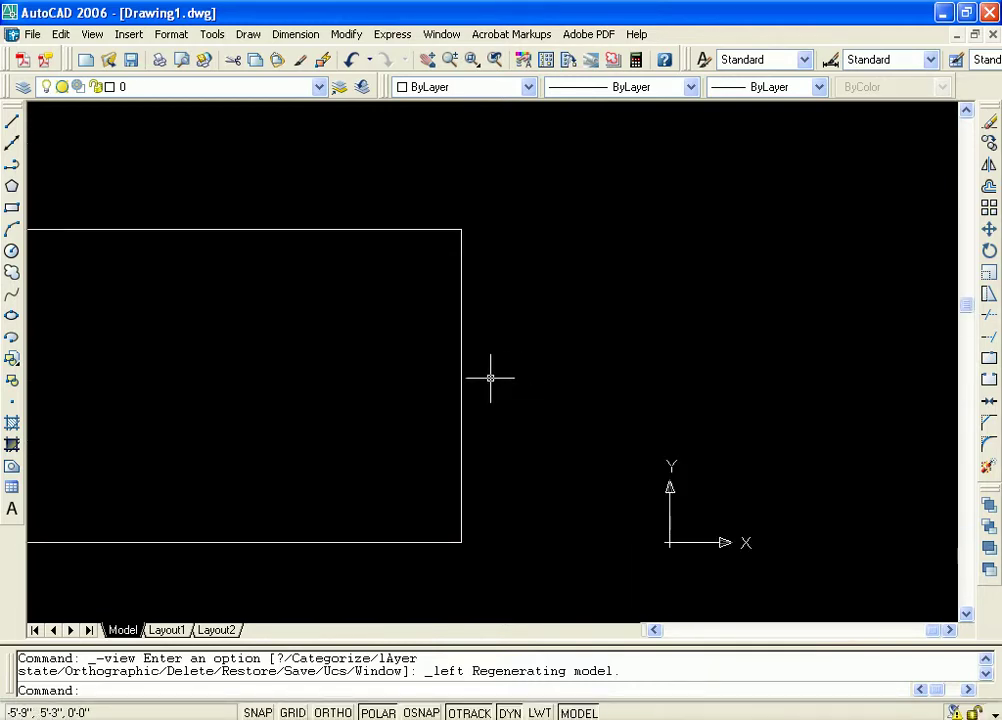
key("F3")
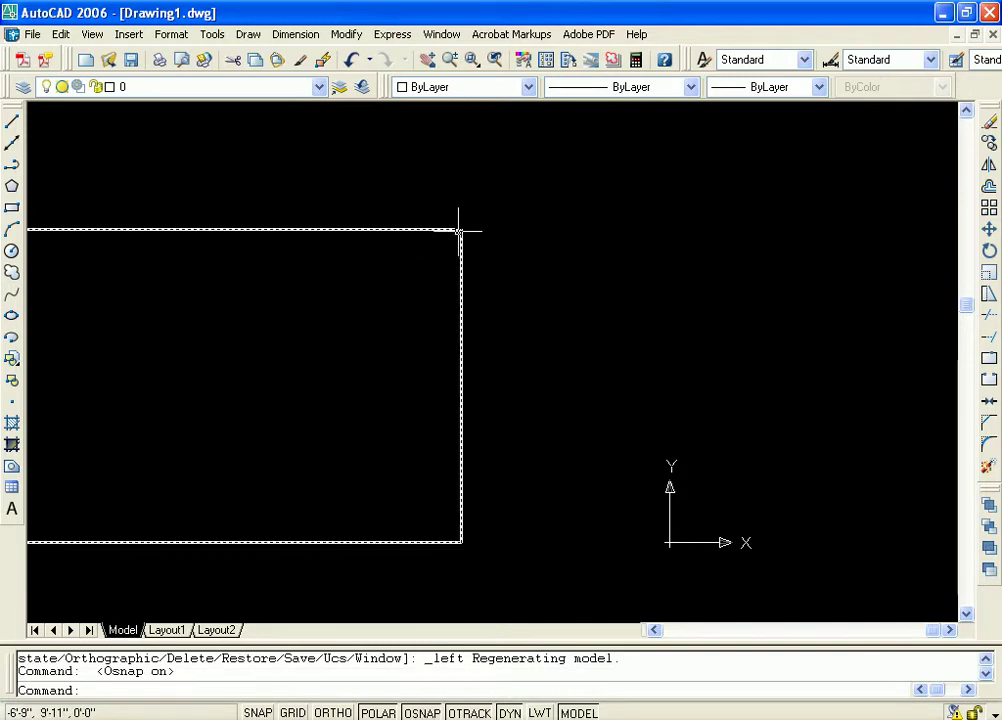
key("F3")
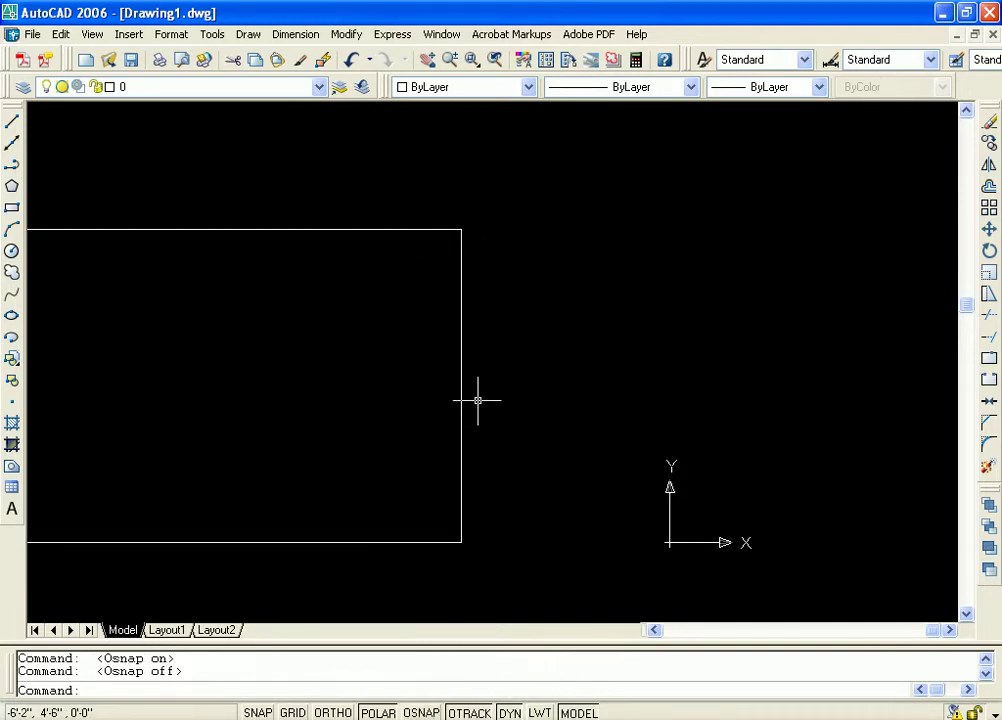
left_click(280, 45)
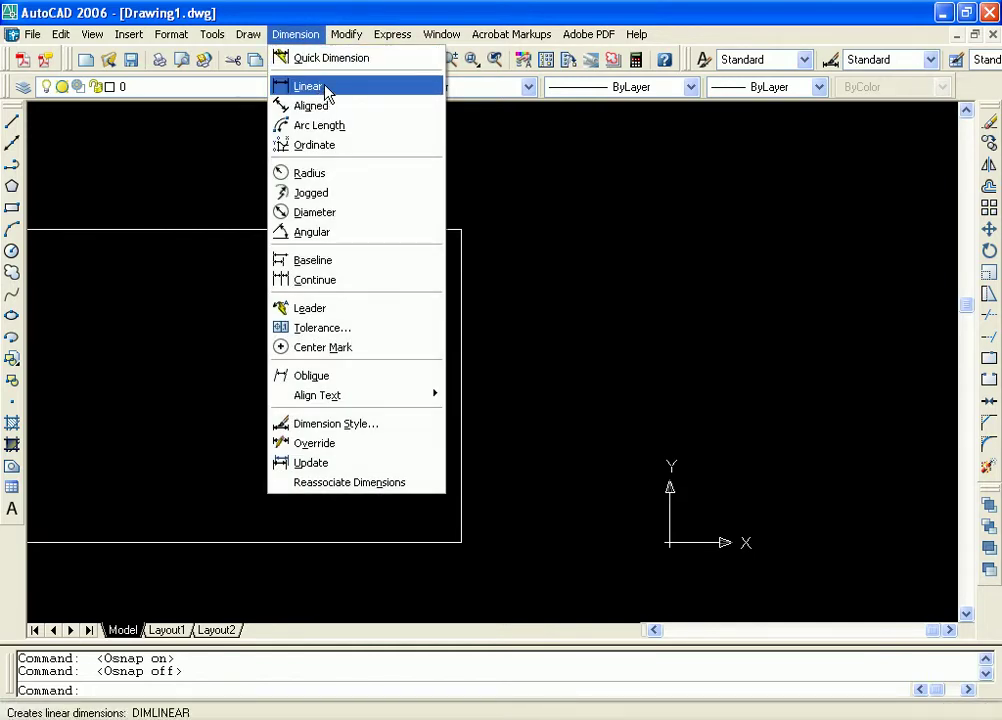
left_click(327, 94)
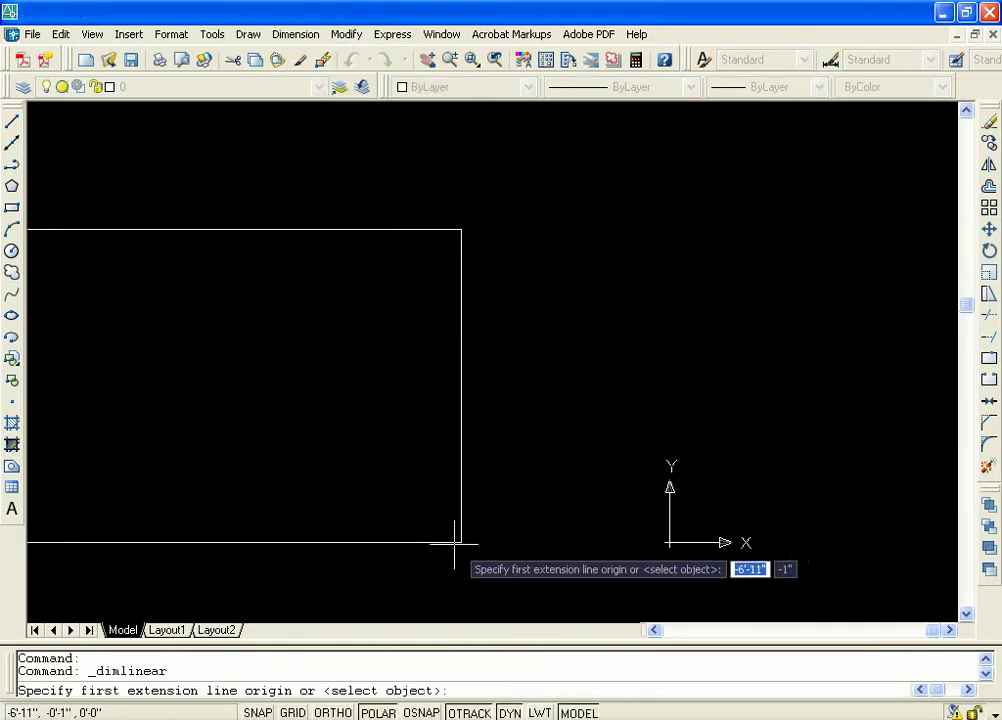
middle_click_drag(565, 407, 564, 340)
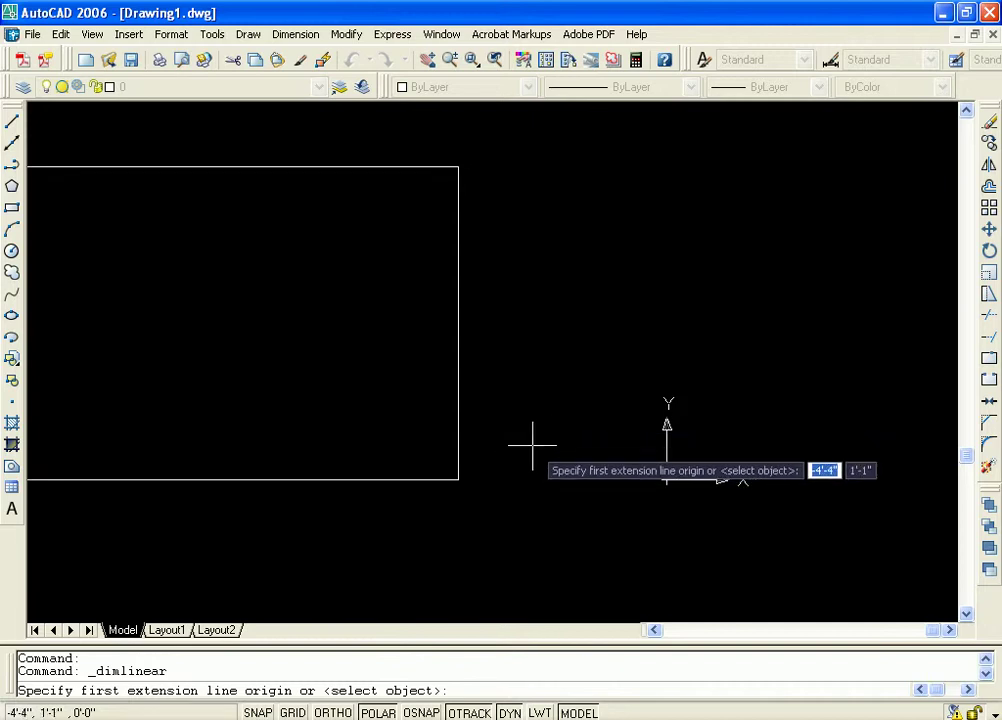
key("Escape")
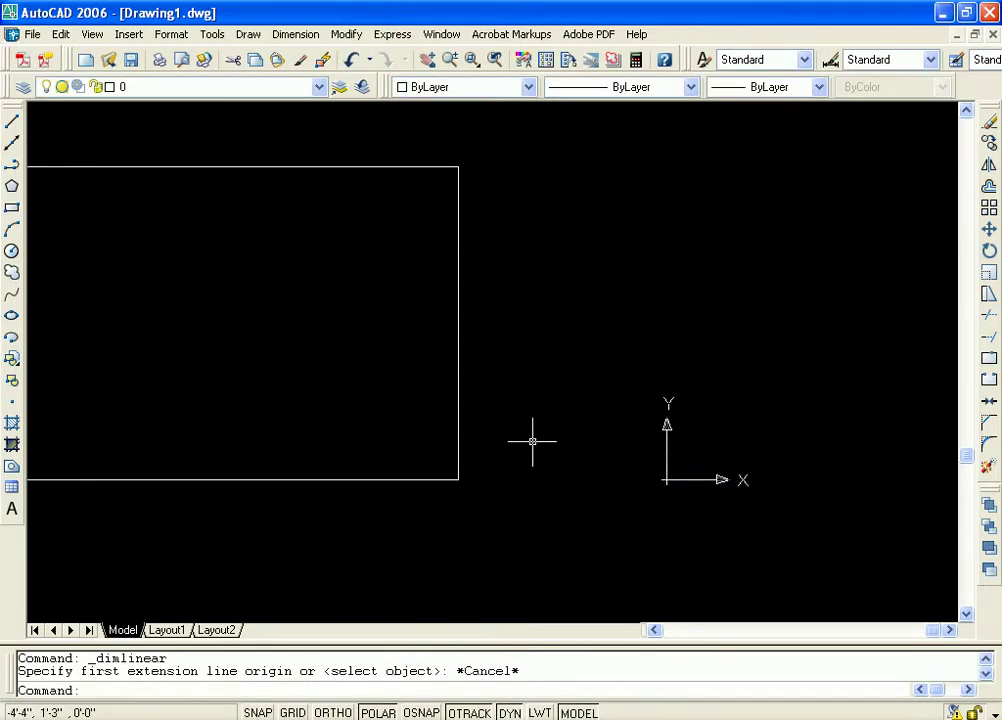
Step: Turn on Snap mode, with object snap and the grid display switched off
key("F3")
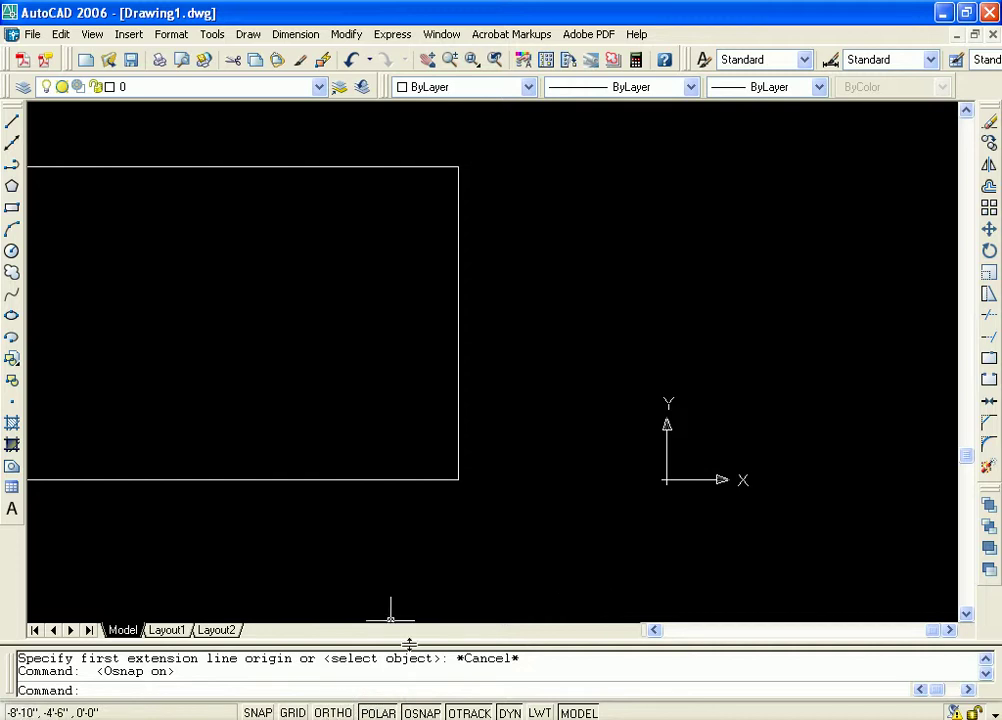
key("F7")
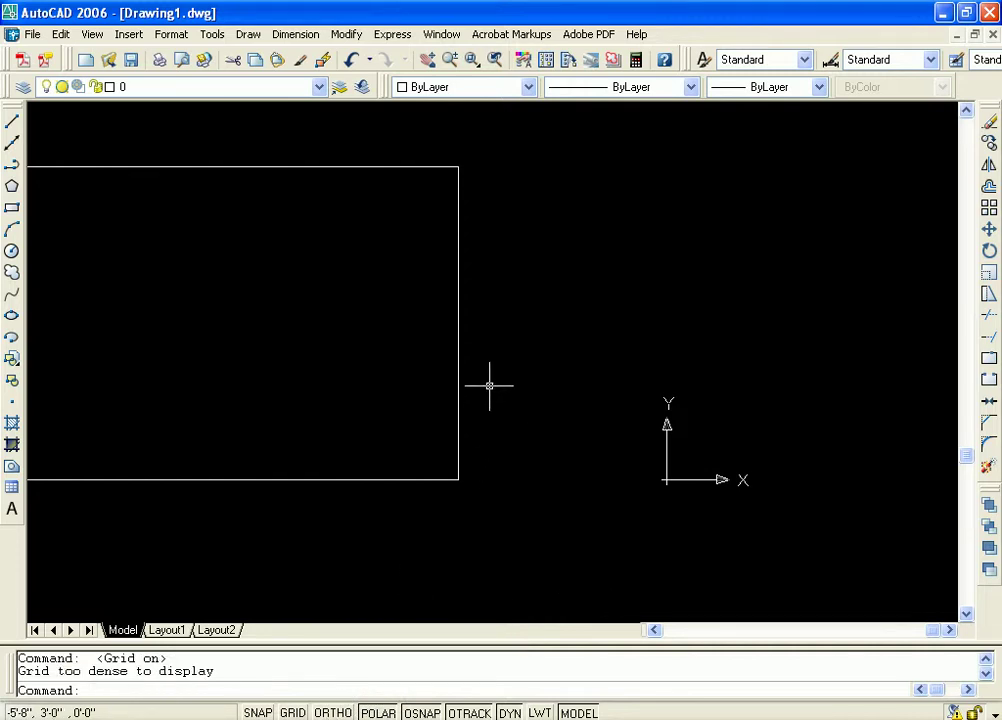
key("F7")
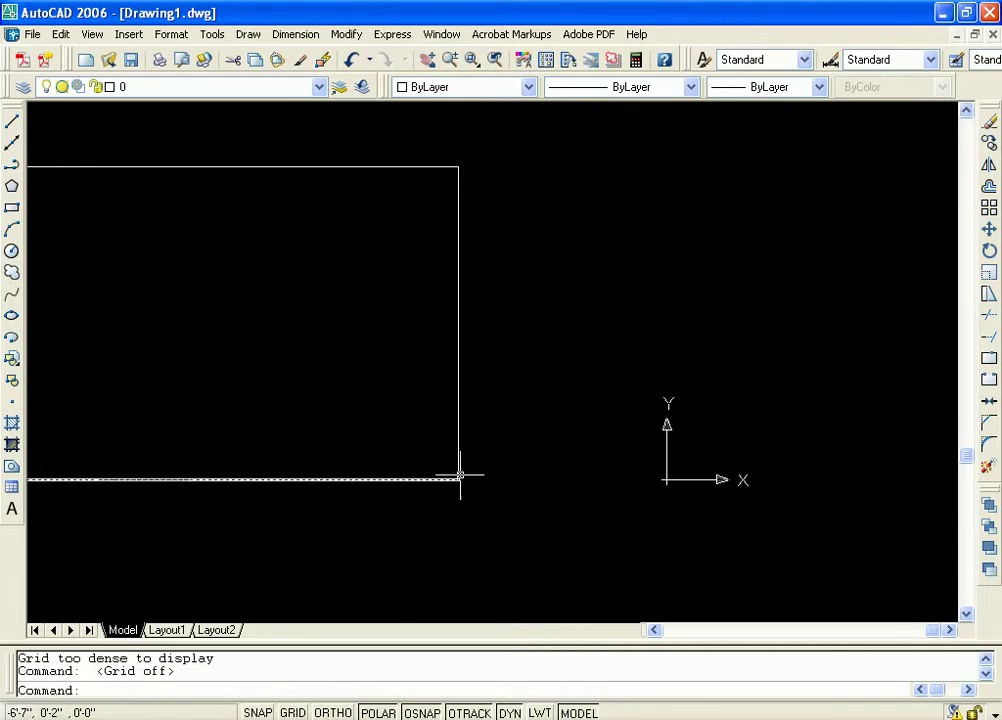
scroll(518, 302, "up", 1)
middle_click_drag(518, 302, 521, 333)
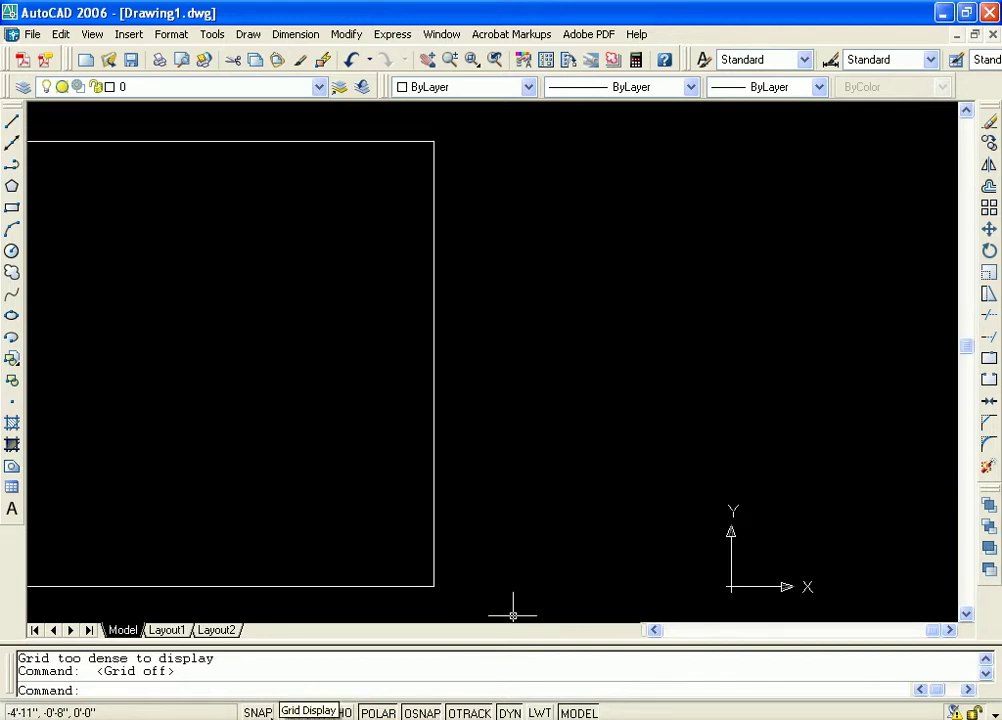
key("F9")
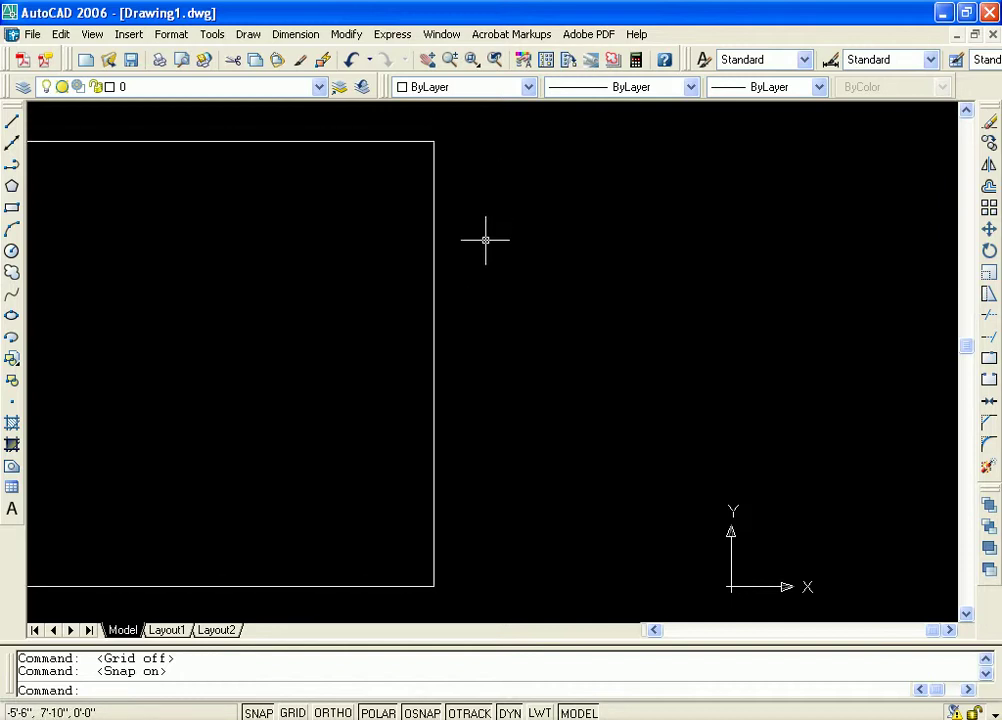
key("F3")
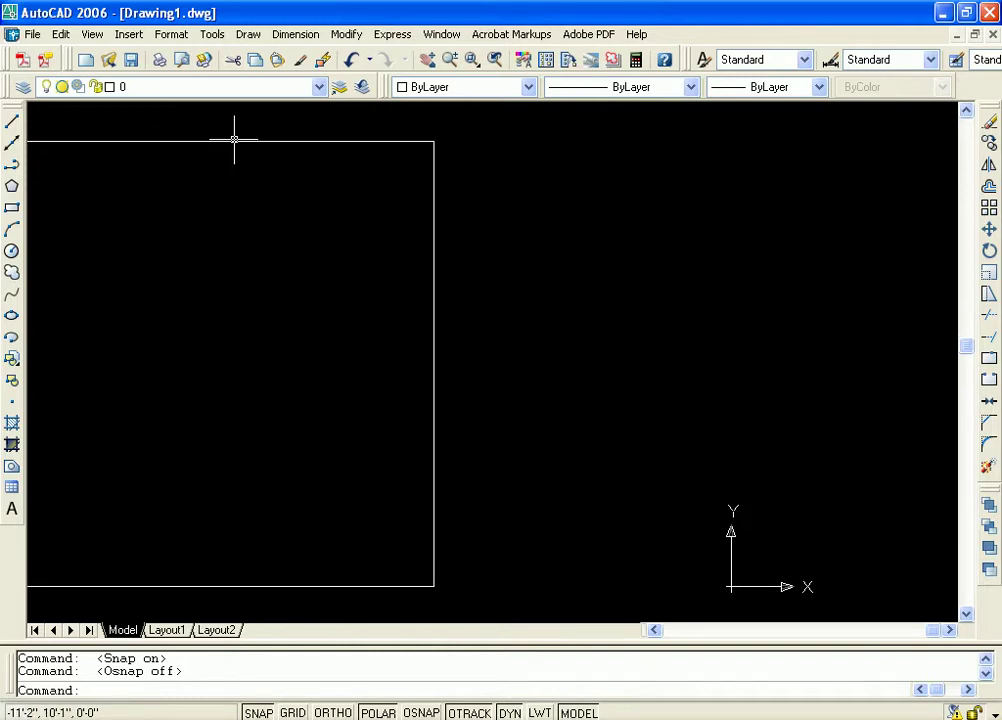
Step: Add a linear dimension to the box's vertical edge nearest the UCS icon, placing the dimension line outside the box
left_click(293, 34)
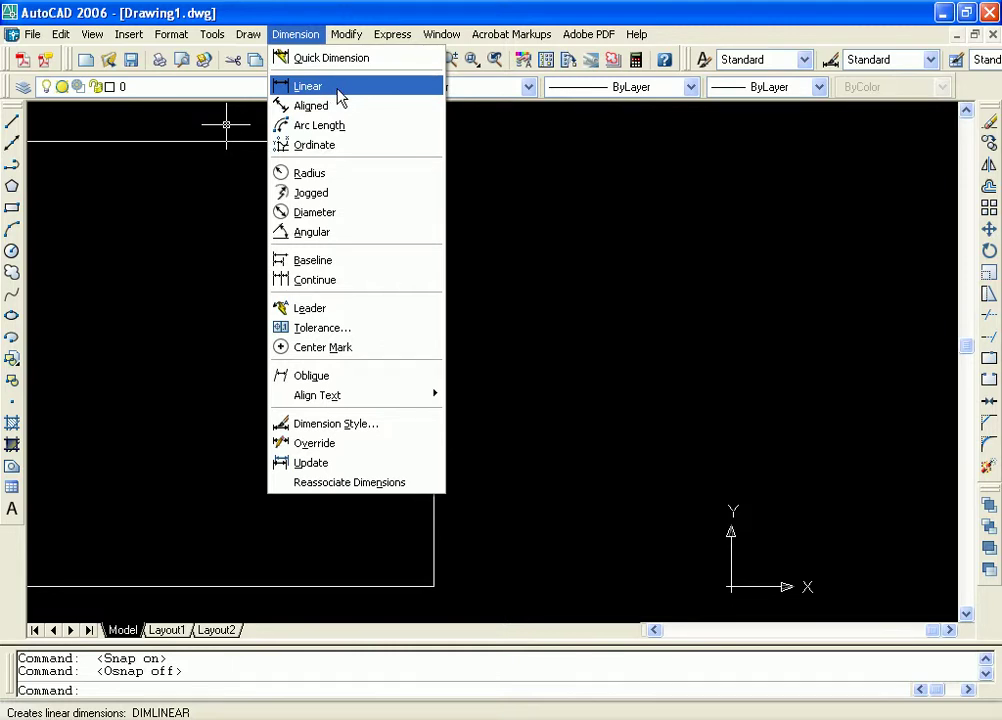
left_click(324, 86)
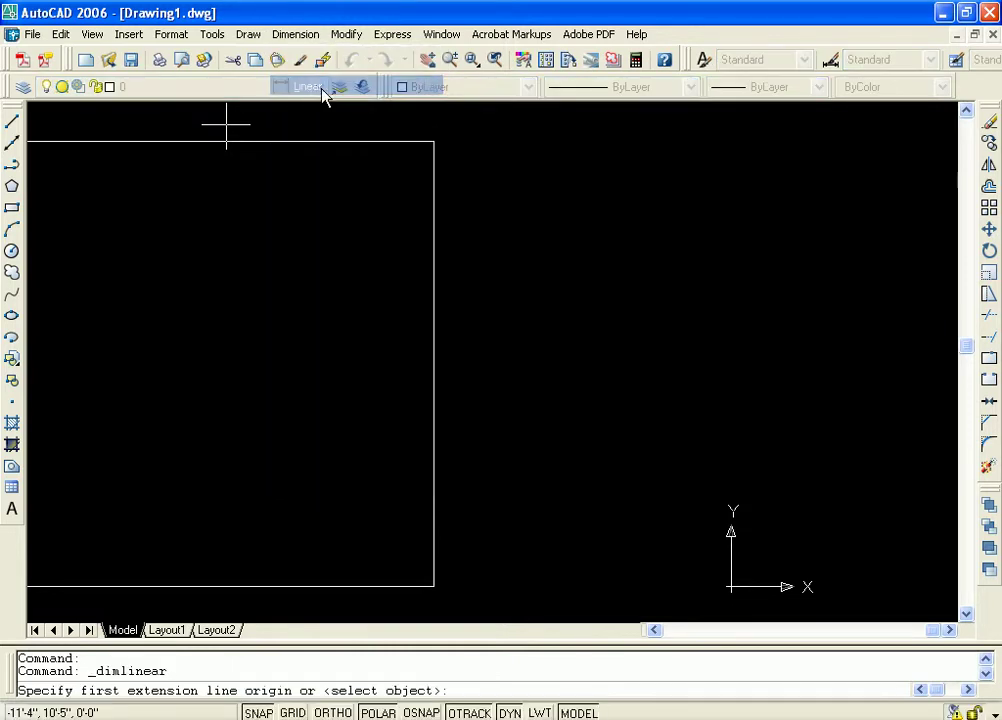
left_click(433, 586)
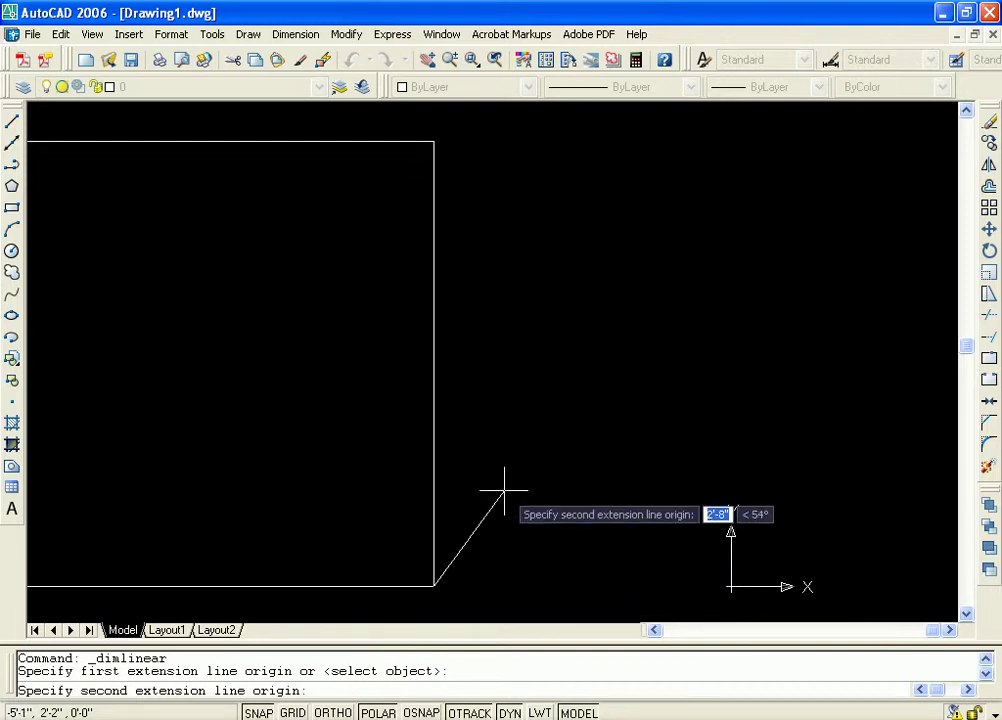
left_click(433, 141)
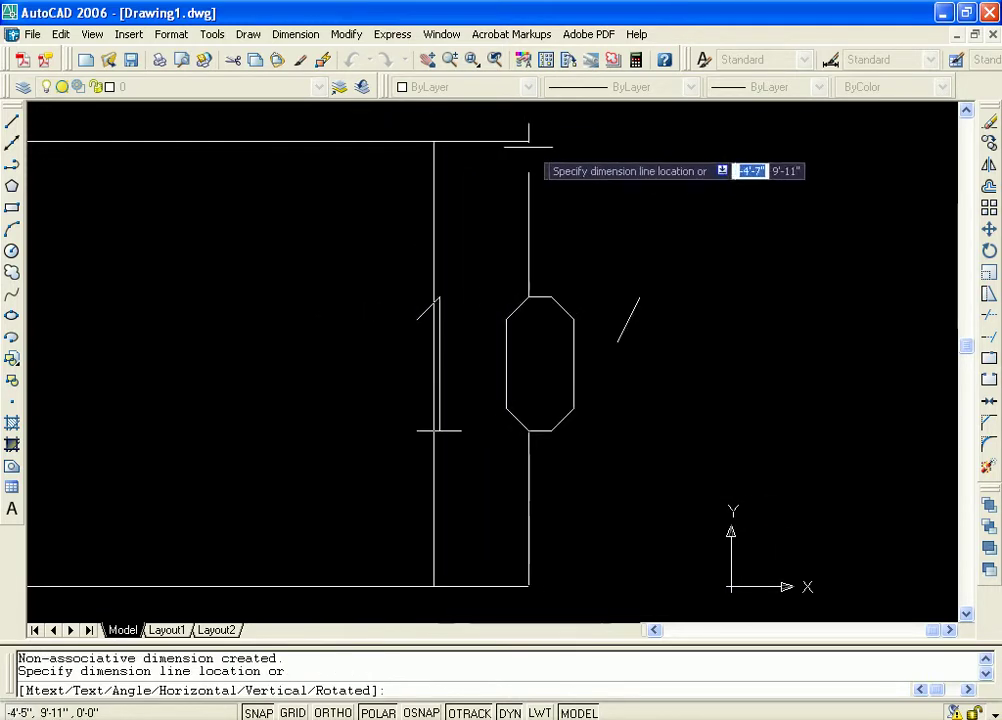
left_click(597, 138)
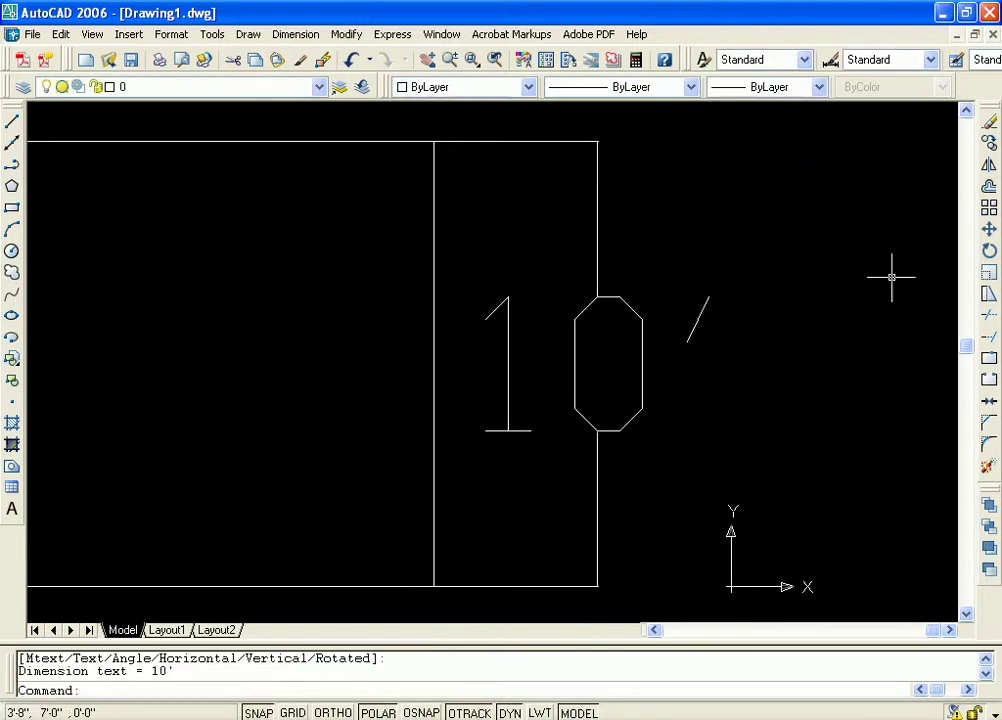
scroll(783, 449, "down", 5)
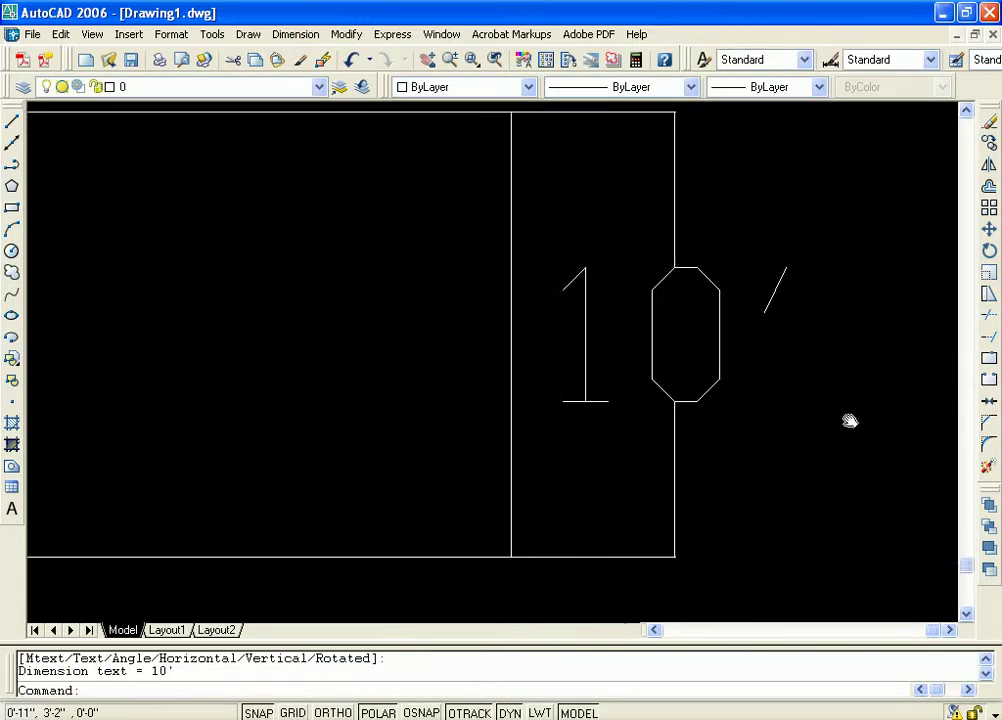
mouse_move(857, 410)
middle_mouse_down()
mouse_move(884, 351)
mouse_move(766, 368)
middle_mouse_up()
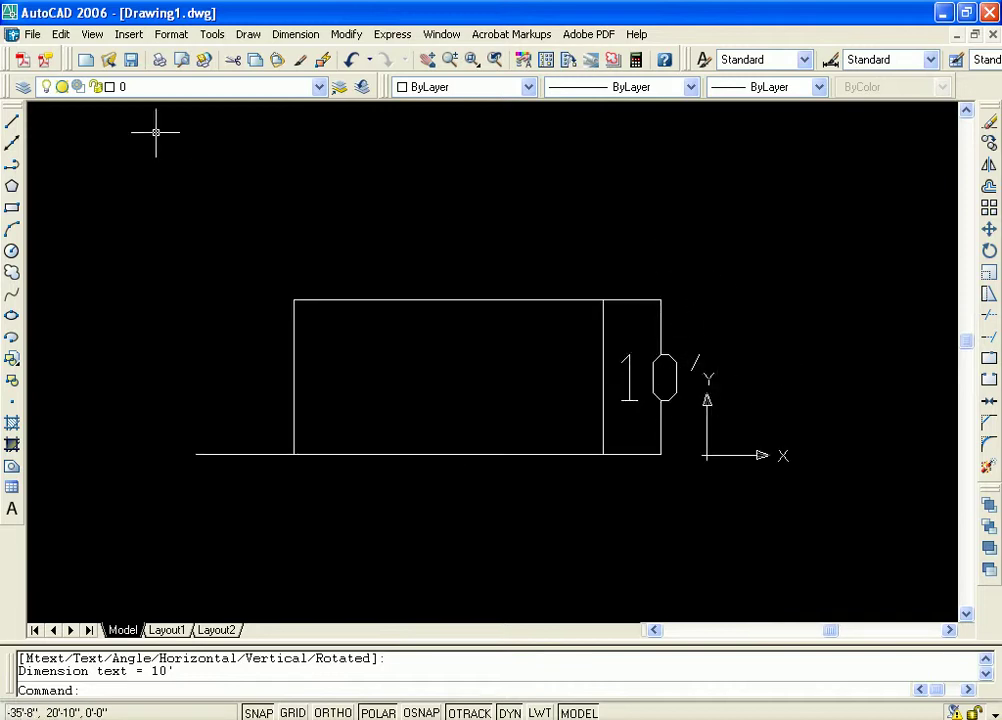
Step: Switch to the SW Isometric 3D view and frame the whole box together with its dimensions
left_click(91, 34)
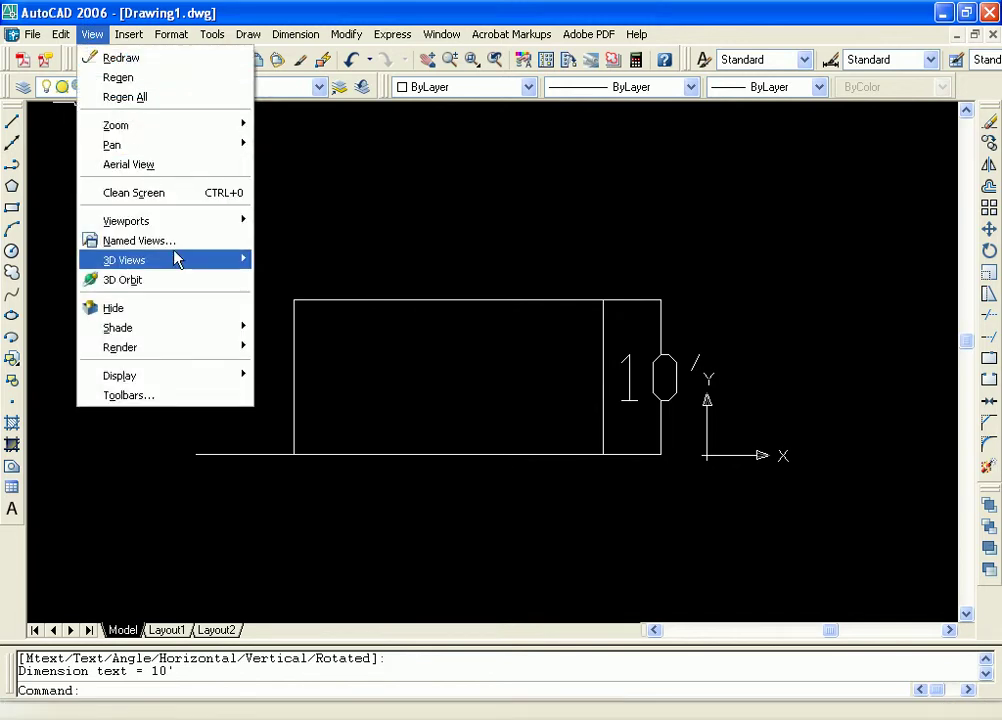
mouse_move(203, 265)
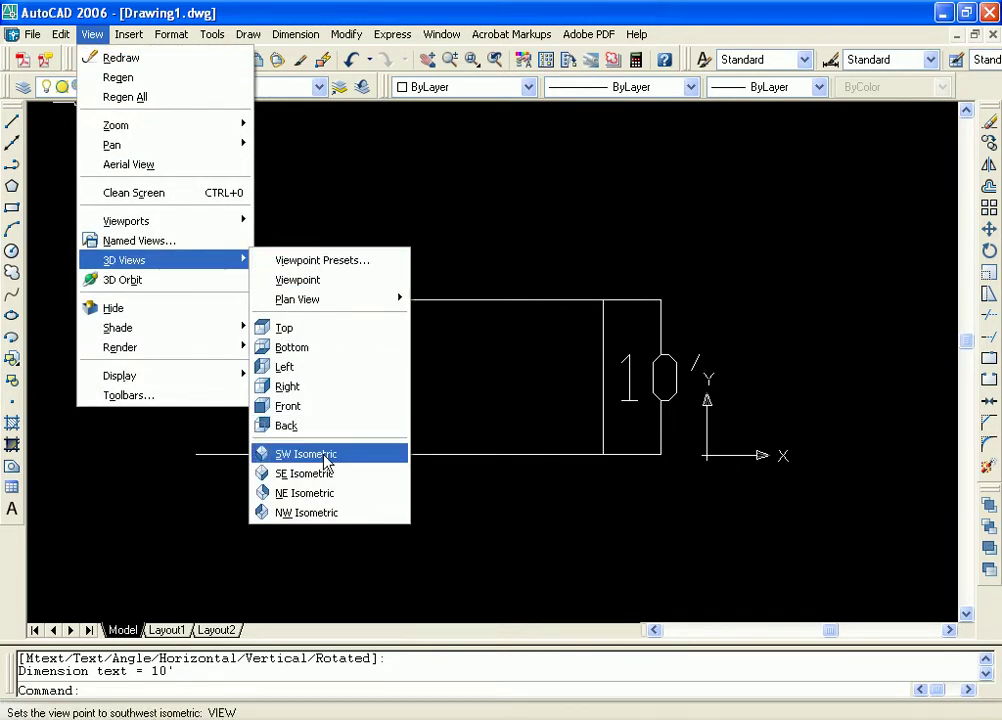
left_click(326, 458)
mouse_move(765, 410)
middle_mouse_down()
mouse_move(727, 398)
mouse_move(740, 353)
mouse_move(720, 390)
mouse_move(637, 402)
middle_mouse_up()
scroll(730, 370, "down", 3)
scroll(645, 395, "up", 3)
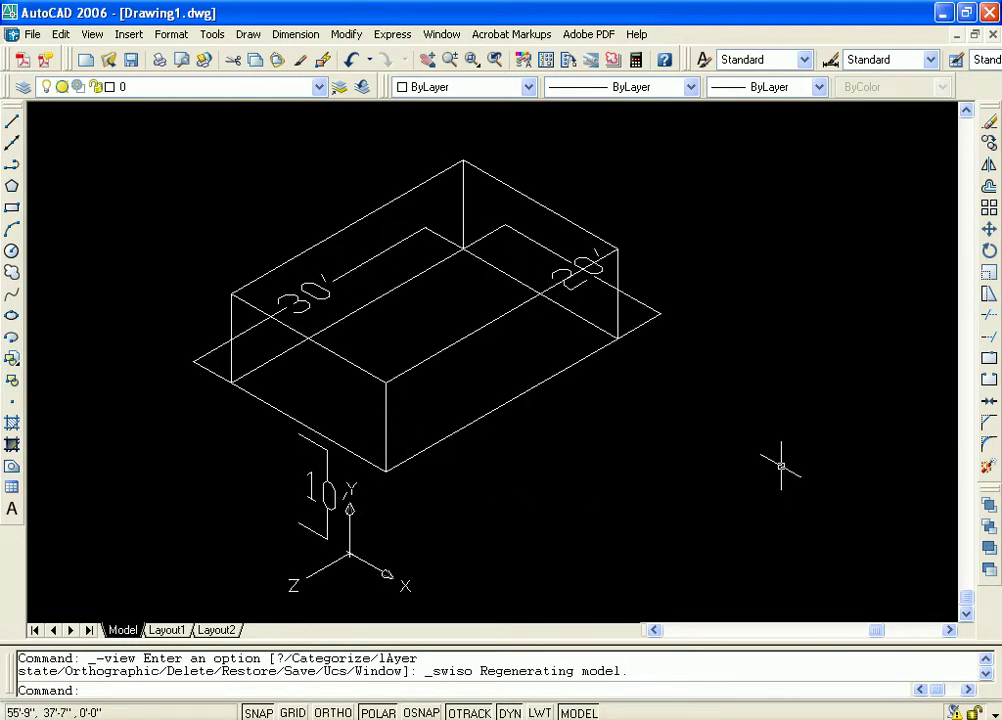
scroll(633, 499, "up", 1)
scroll(631, 481, "down", 1)
scroll(593, 465, "up", 1)
scroll(648, 416, "down", 2)
scroll(640, 430, "up", 1)
scroll(727, 460, "down", 1)
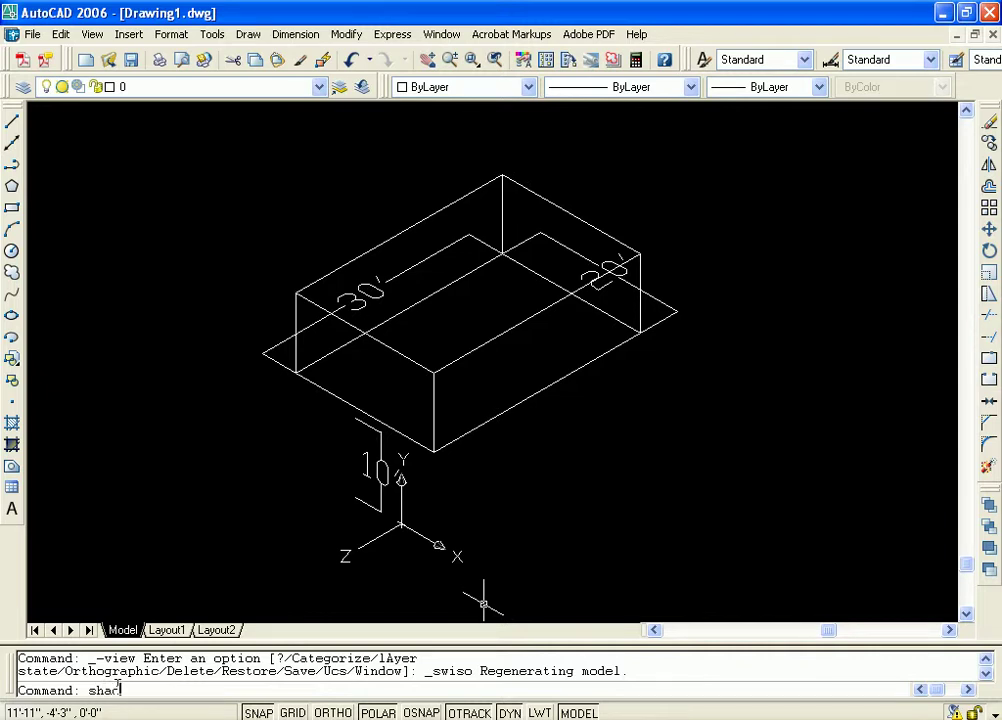
Step: Shade the box with the SHADE command, keeping it and its height dimension in view
type("e")
key("Return")
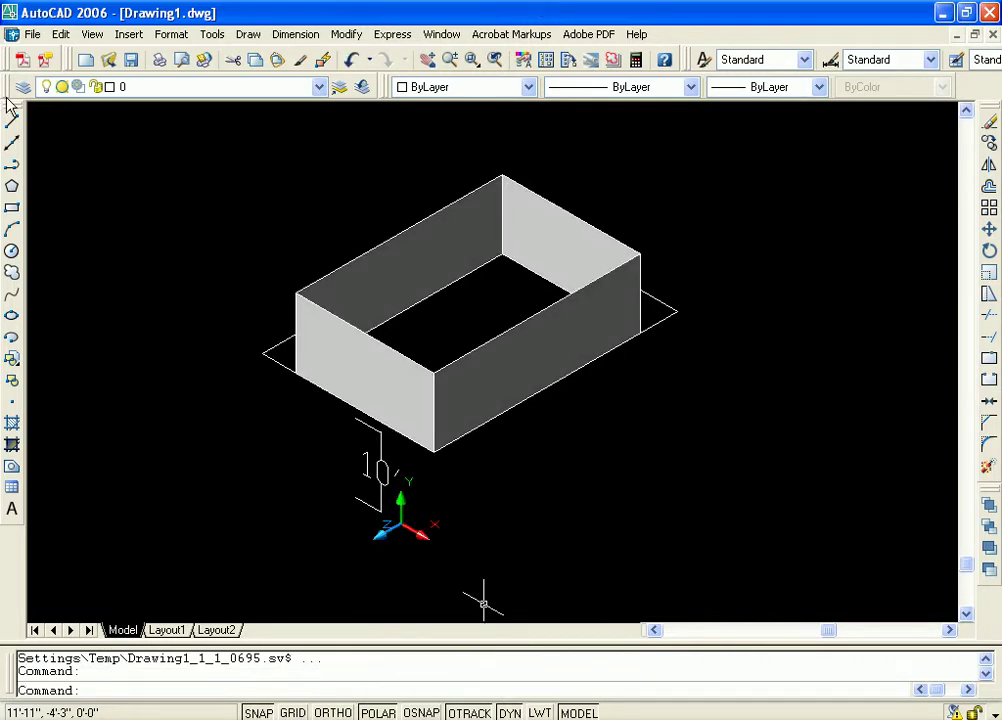
scroll(651, 465, "up", 5)
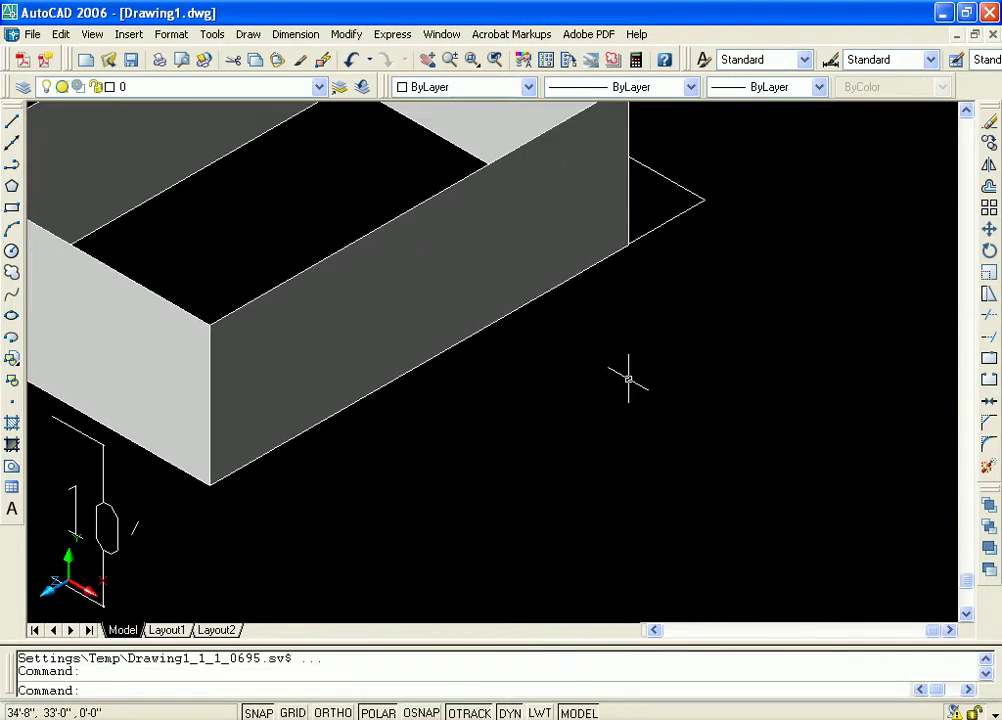
scroll(626, 378, "down", 6)
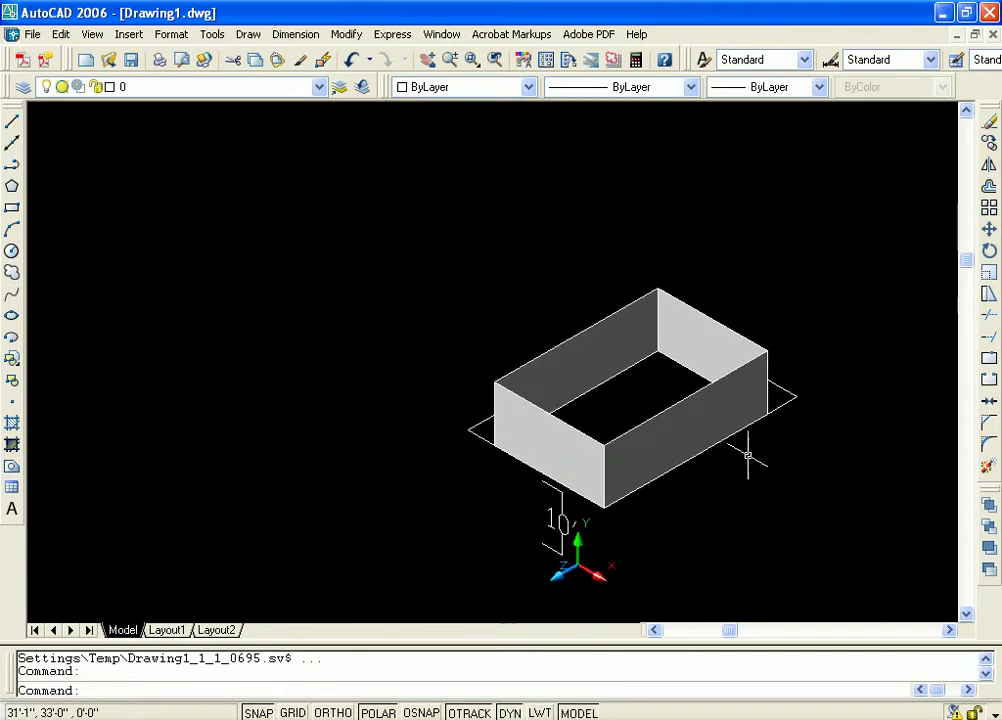
scroll(740, 455, "up", 2)
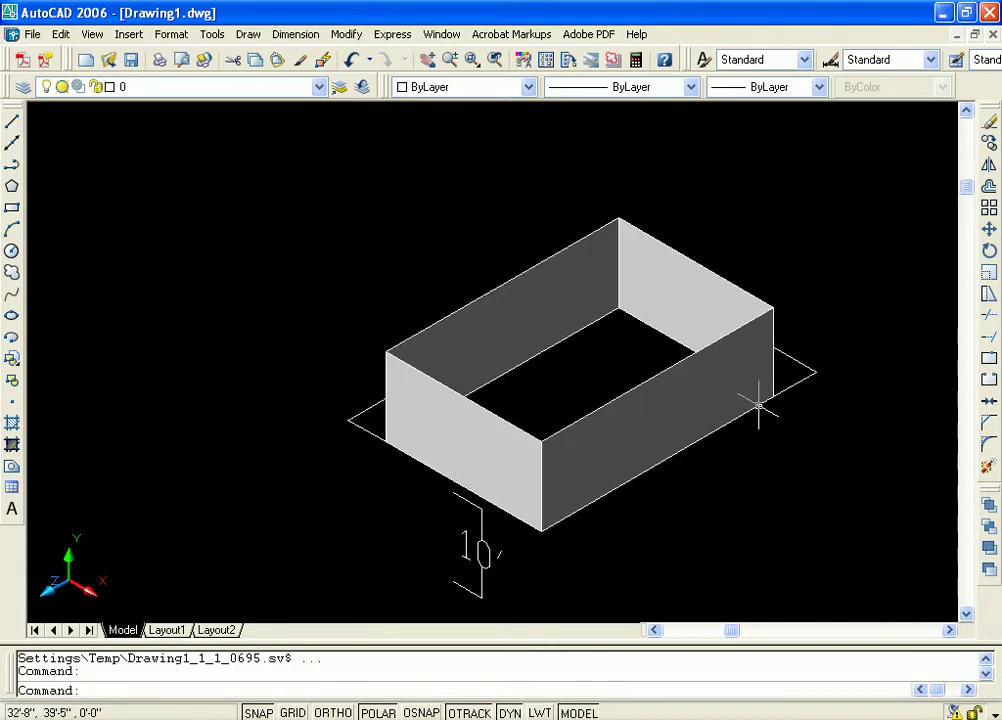
Step: Change the shaded box's color to Green and clear the selection
left_click(675, 365)
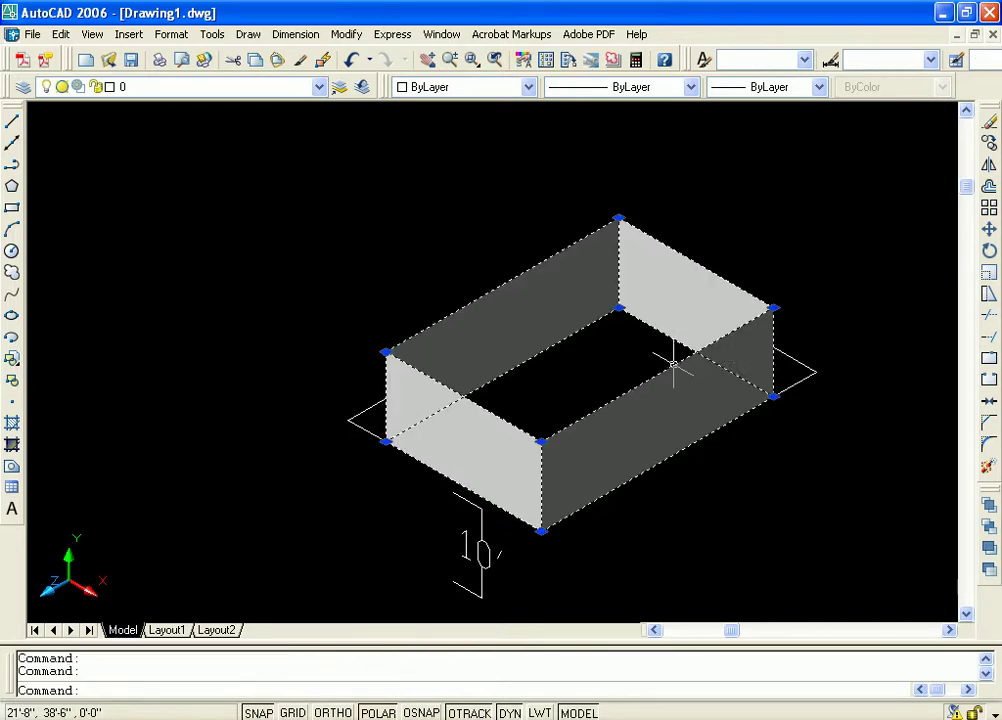
middle_click_drag(823, 521, 728, 462)
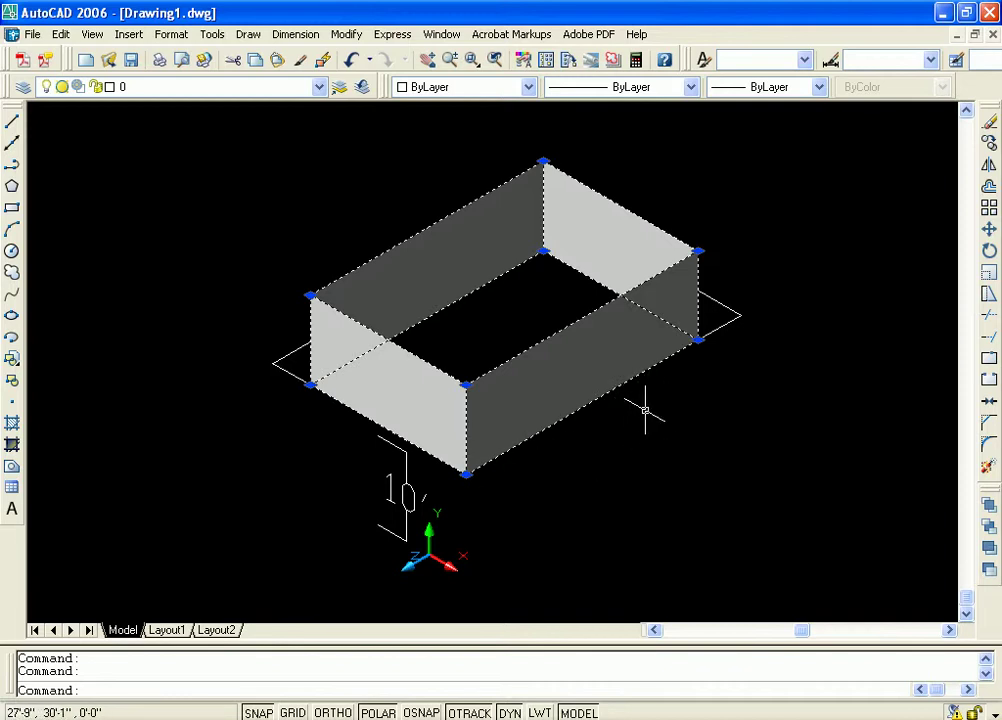
key("Escape")
middle_click_drag(660, 403, 761, 459)
scroll(711, 423, "up", 3)
scroll(759, 458, "down", 2)
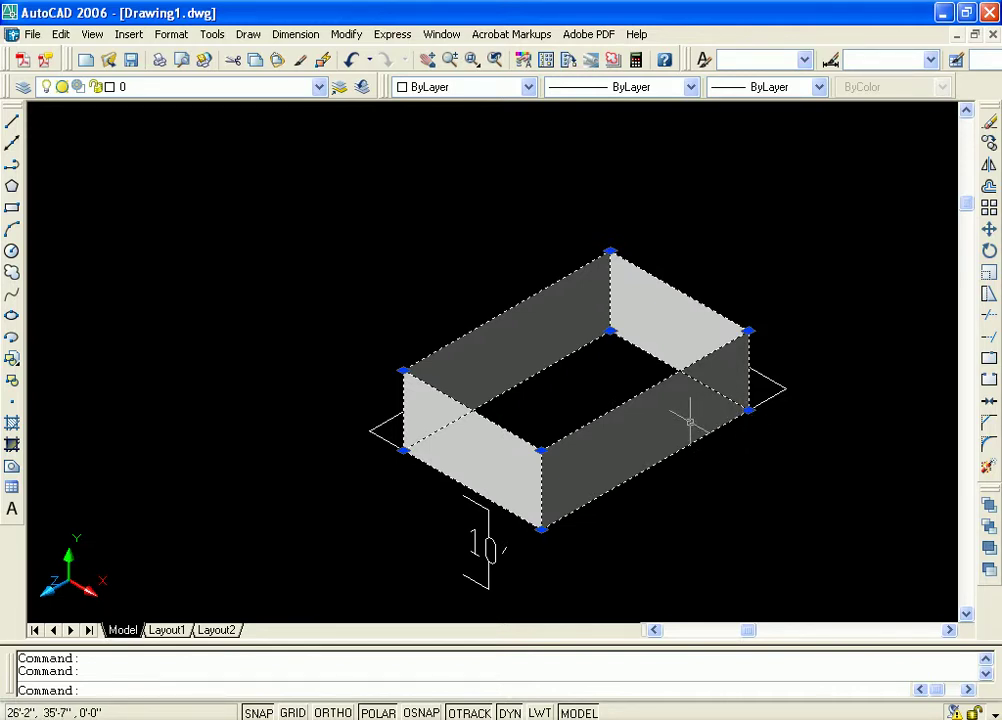
mouse_move(711, 448)
middle_mouse_down()
mouse_move(667, 463)
mouse_move(651, 423)
middle_mouse_up()
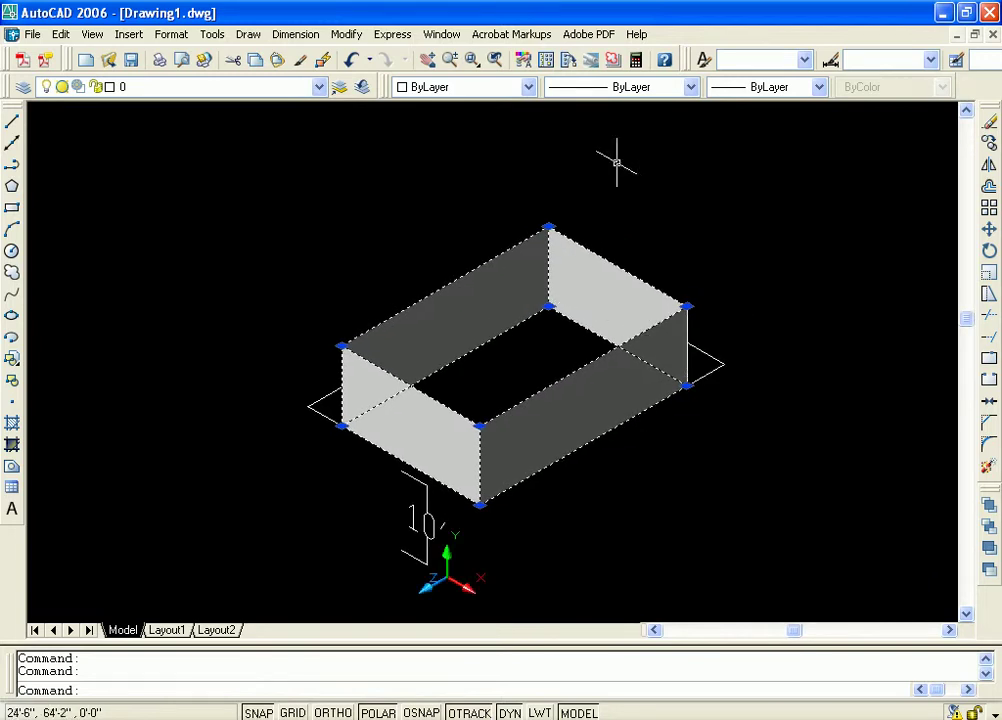
left_click(528, 87)
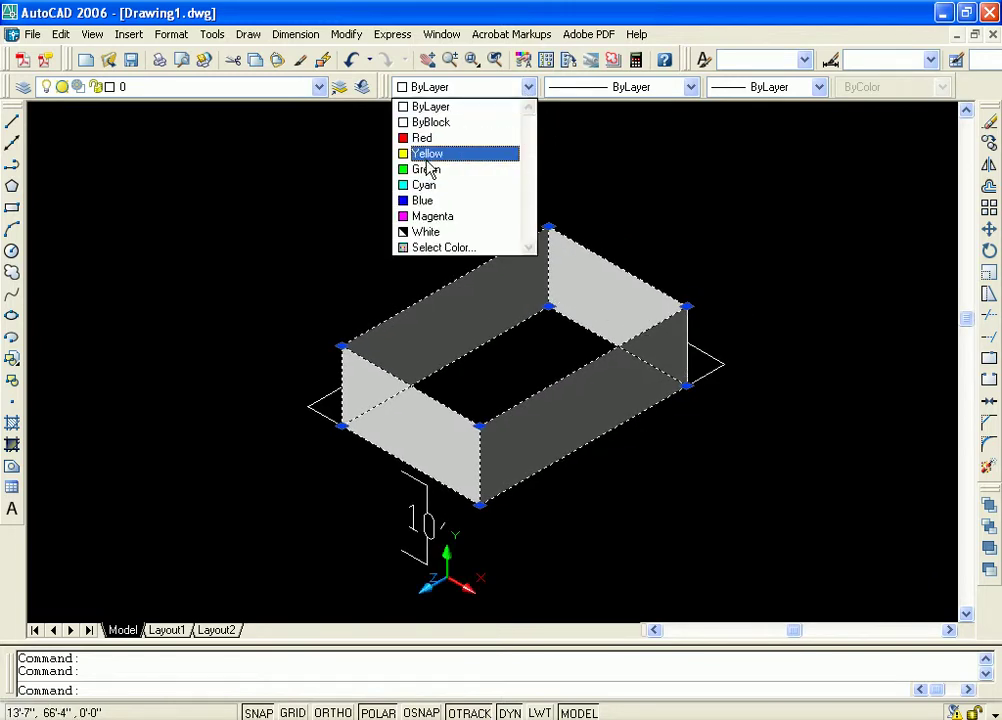
left_click(426, 170)
key("Escape")
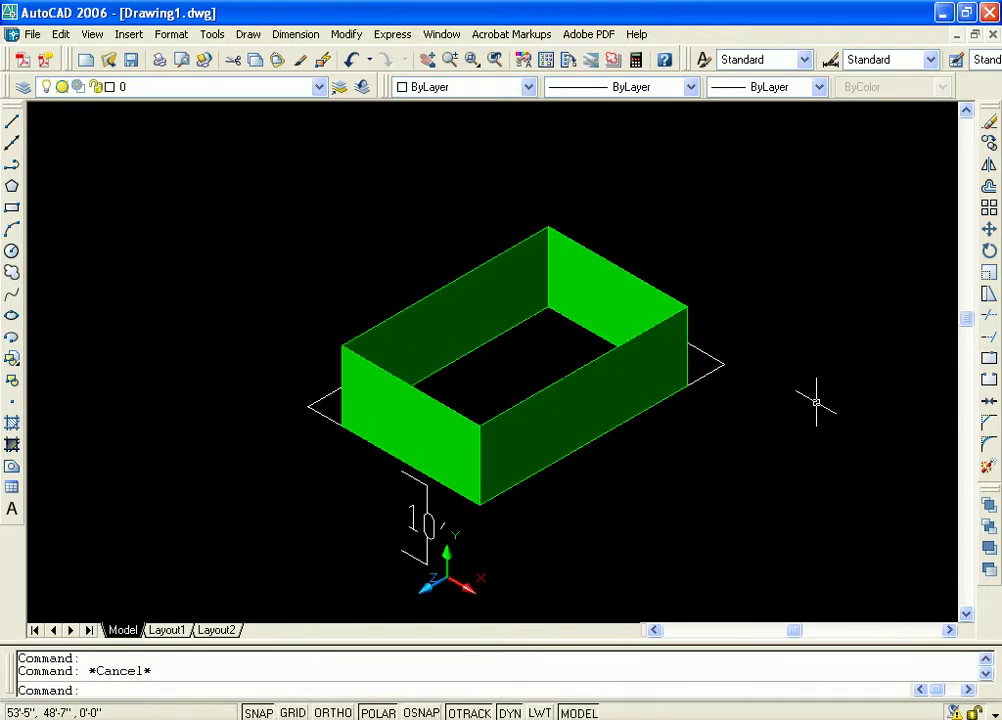
Step: Use 3D Orbit to examine the green box from several sides, ending with a tilted near-top view, and exit the orbit
scroll(805, 485, "up", 3)
middle_click_drag(756, 416, 716, 420)
scroll(806, 430, "down", 3)
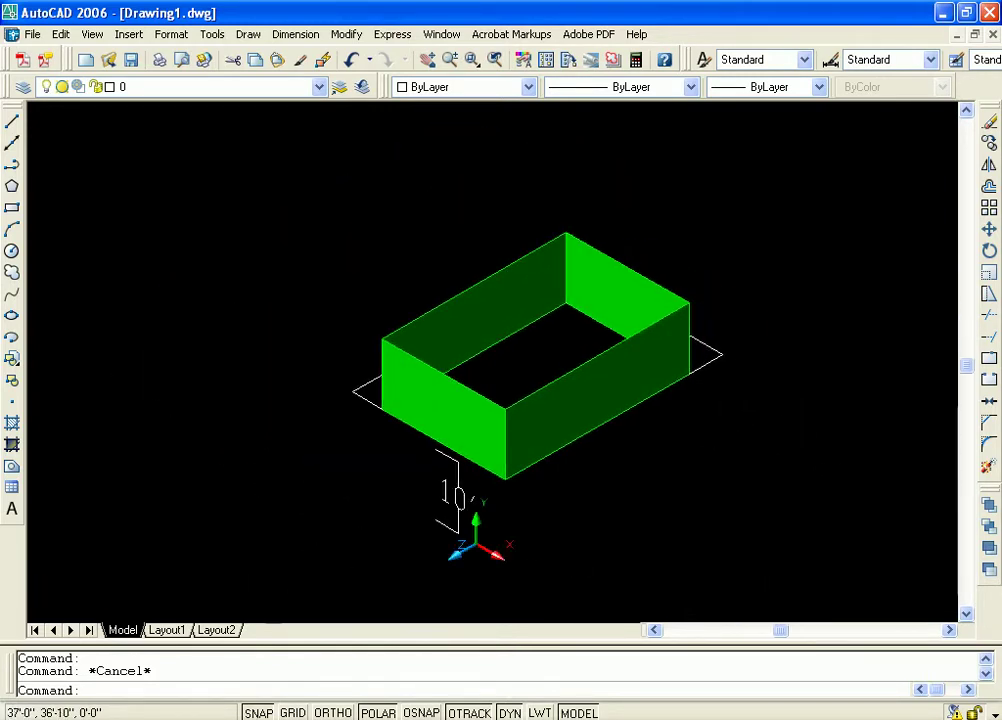
left_click(92, 34)
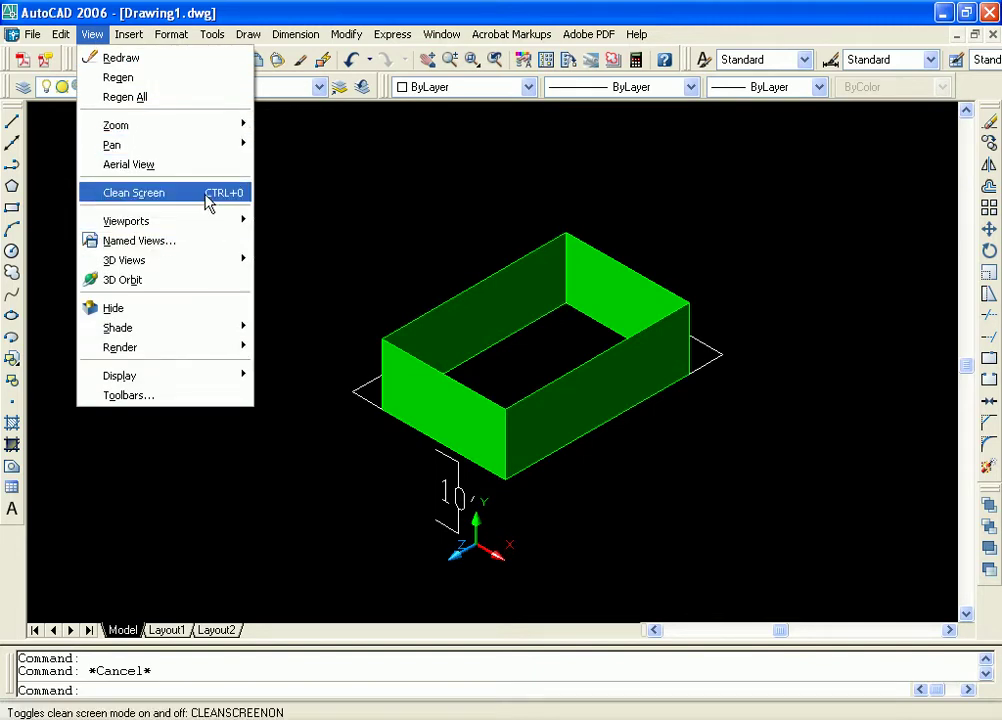
mouse_move(220, 133)
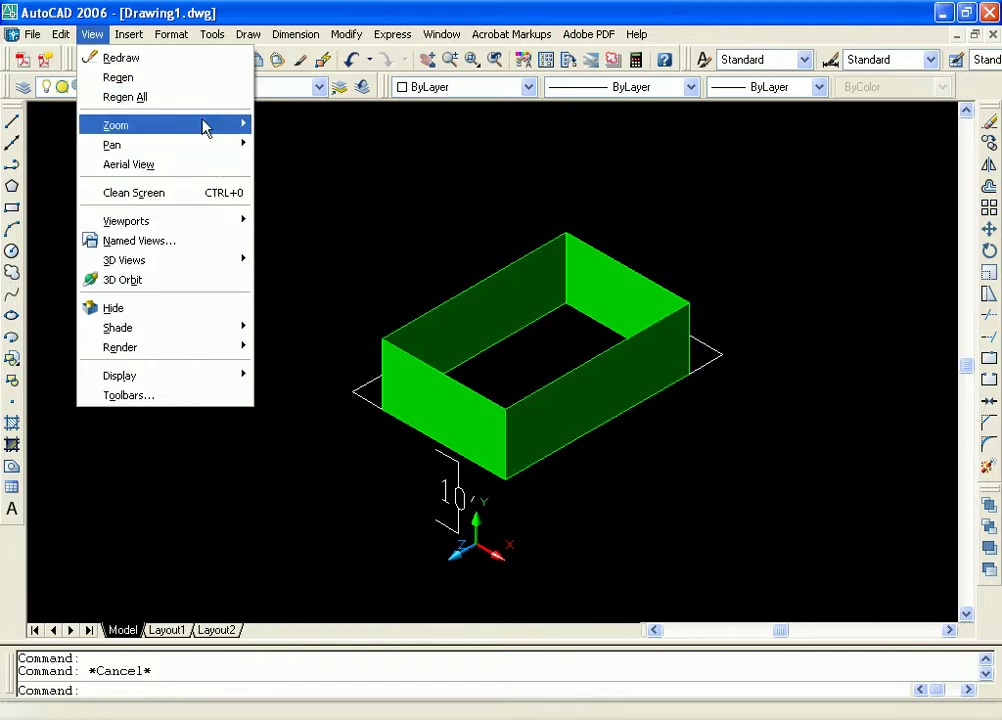
left_click(172, 282)
left_click_drag(624, 425, 604, 423)
left_click_drag(407, 408, 385, 356)
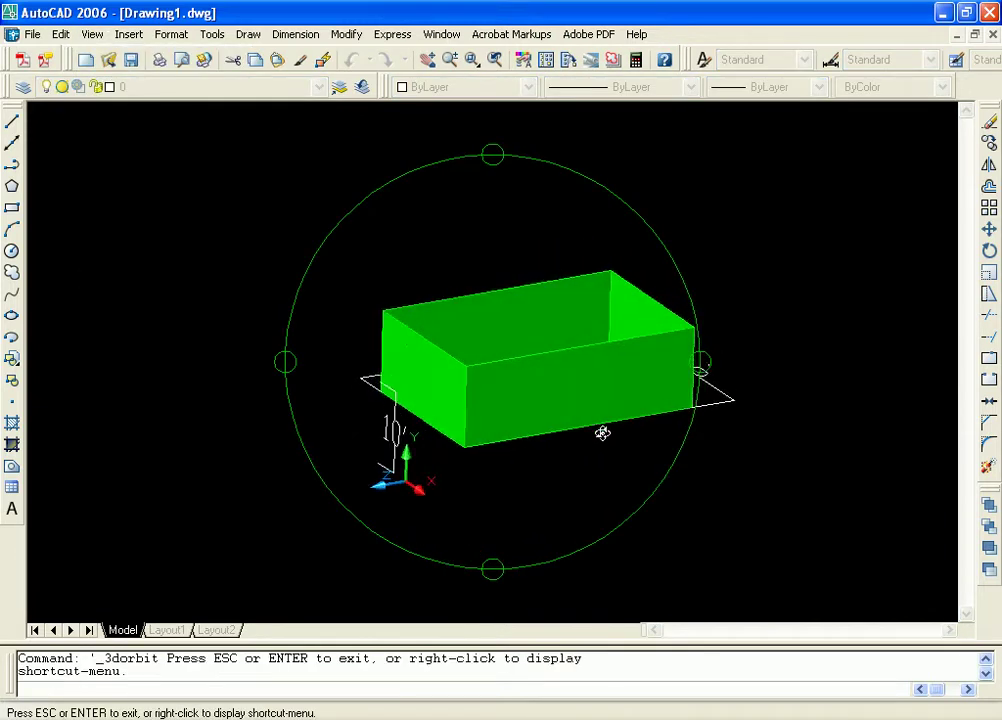
left_click_drag(602, 432, 552, 458)
left_click_drag(284, 331, 315, 318)
left_click_drag(599, 360, 358, 313)
left_click_drag(474, 313, 564, 389)
left_click_drag(373, 287, 584, 412)
left_click_drag(579, 248, 636, 306)
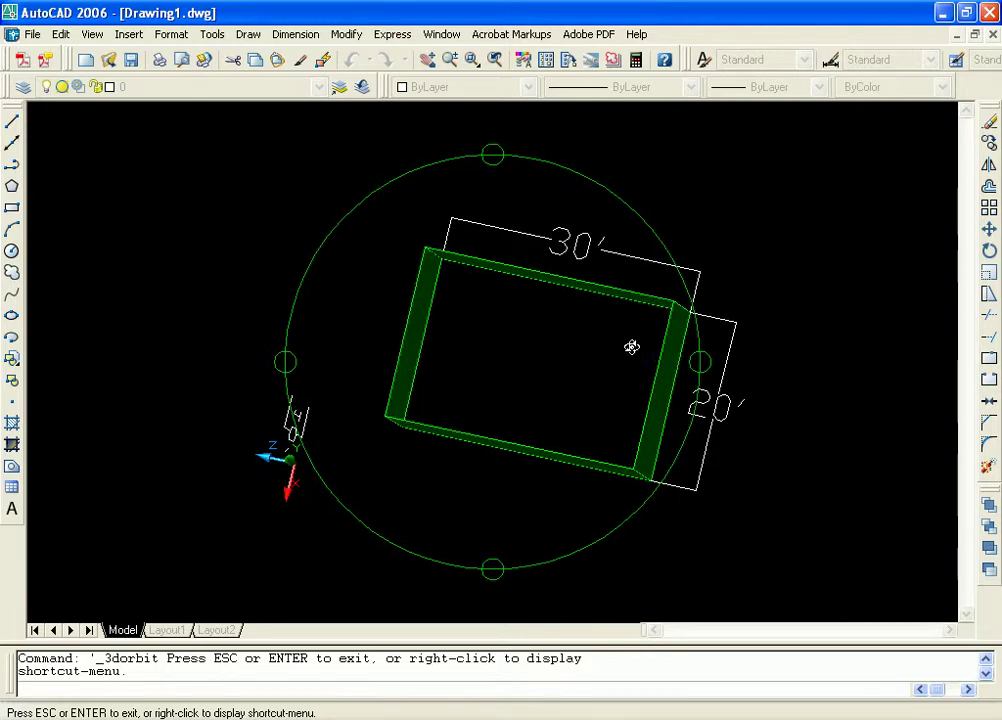
left_click_drag(575, 332, 602, 344)
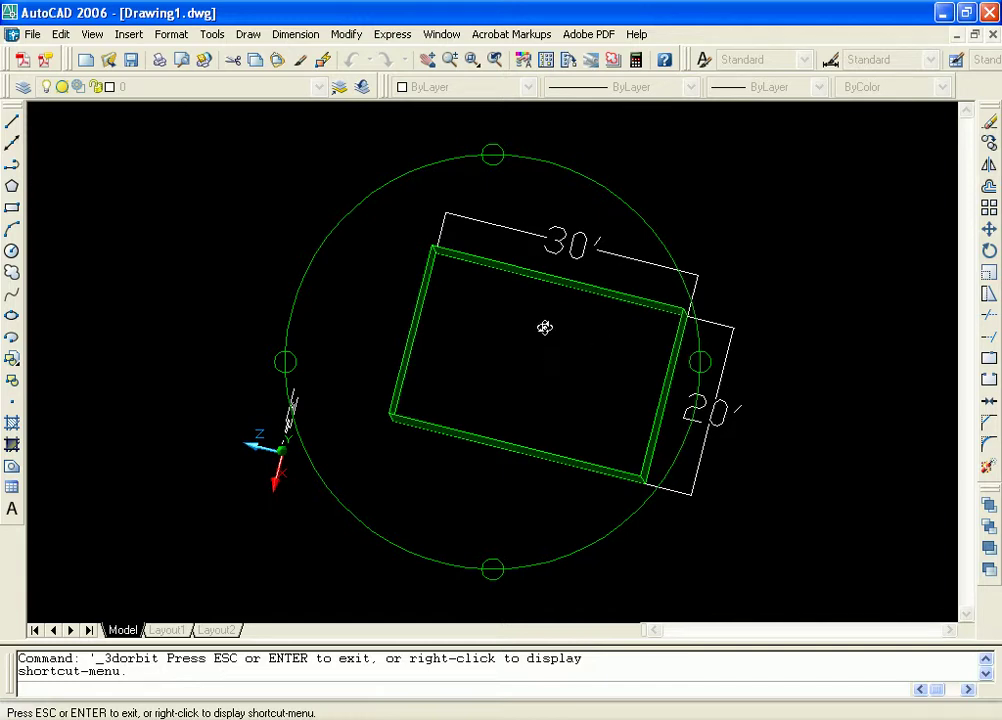
key("Escape")
middle_click_drag(783, 335, 683, 333)
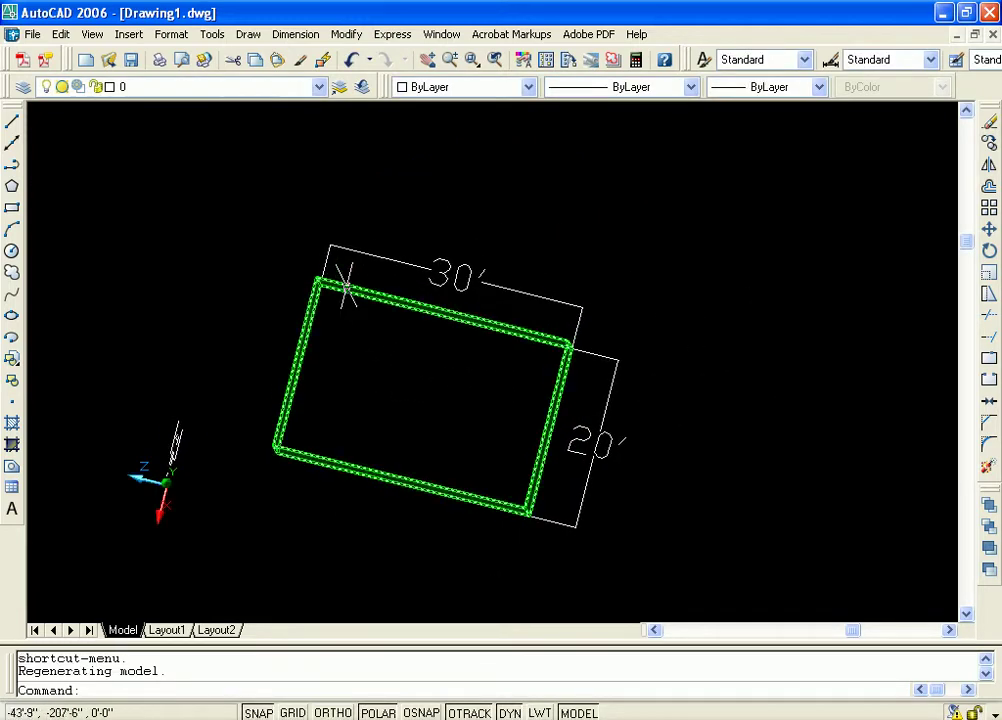
Step: Divide the display into the Four: Equal viewport configuration with the 3D setup
left_click(92, 34)
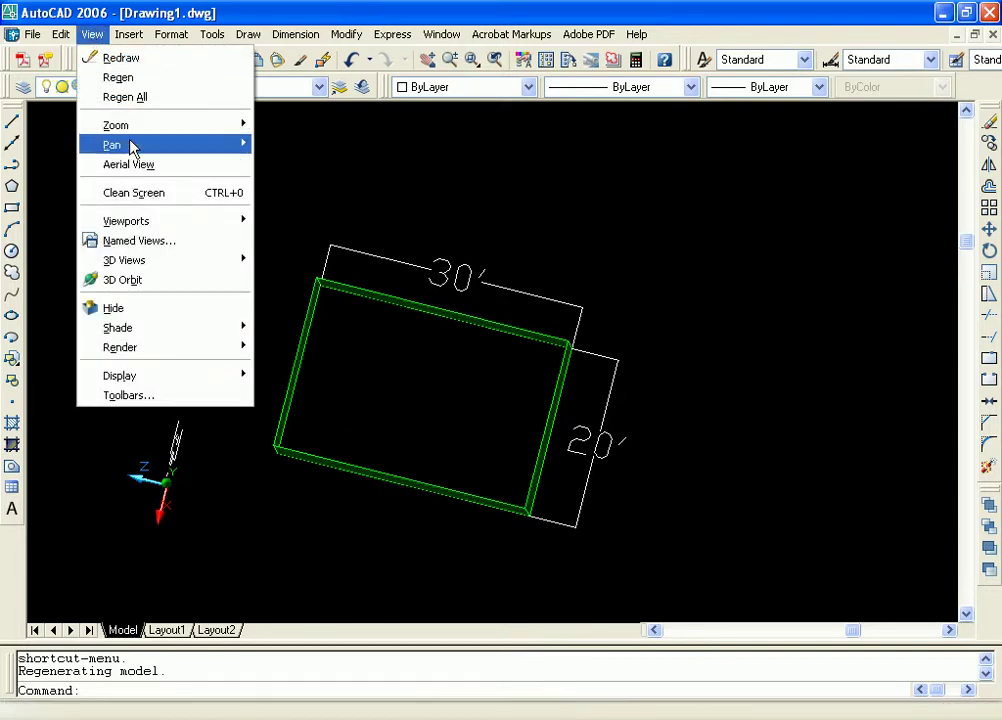
mouse_move(192, 222)
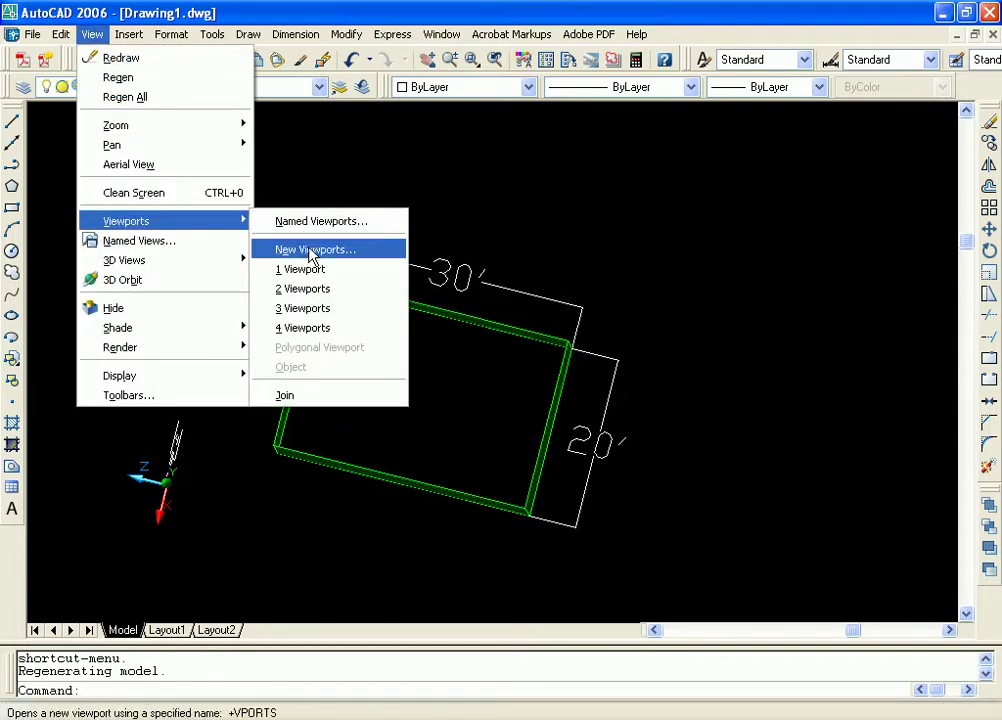
left_click(312, 252)
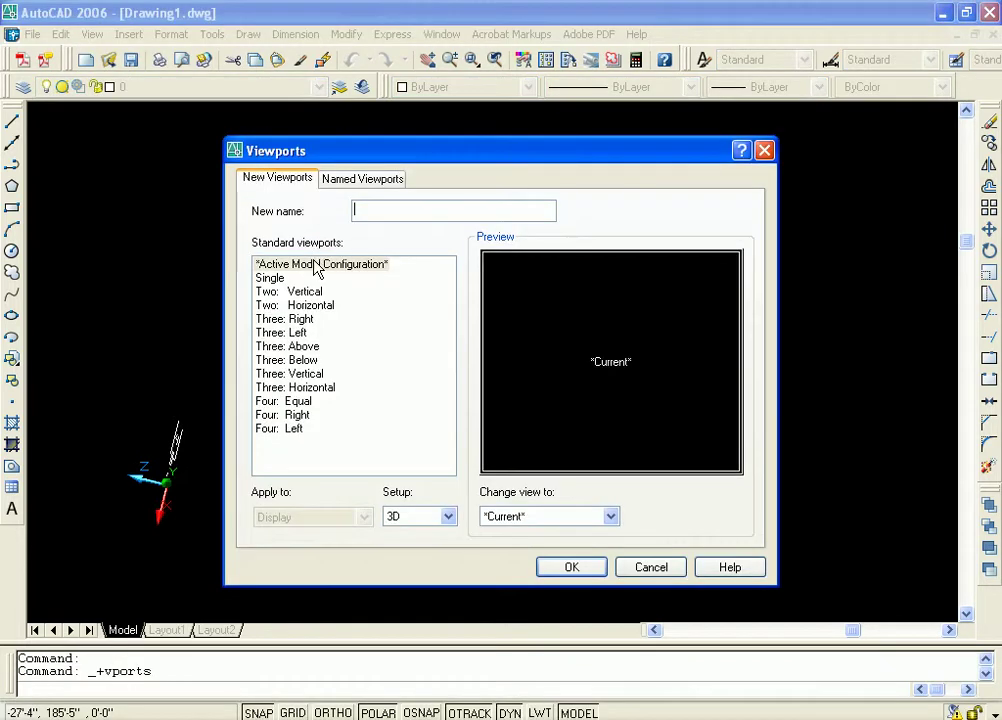
left_click(295, 401)
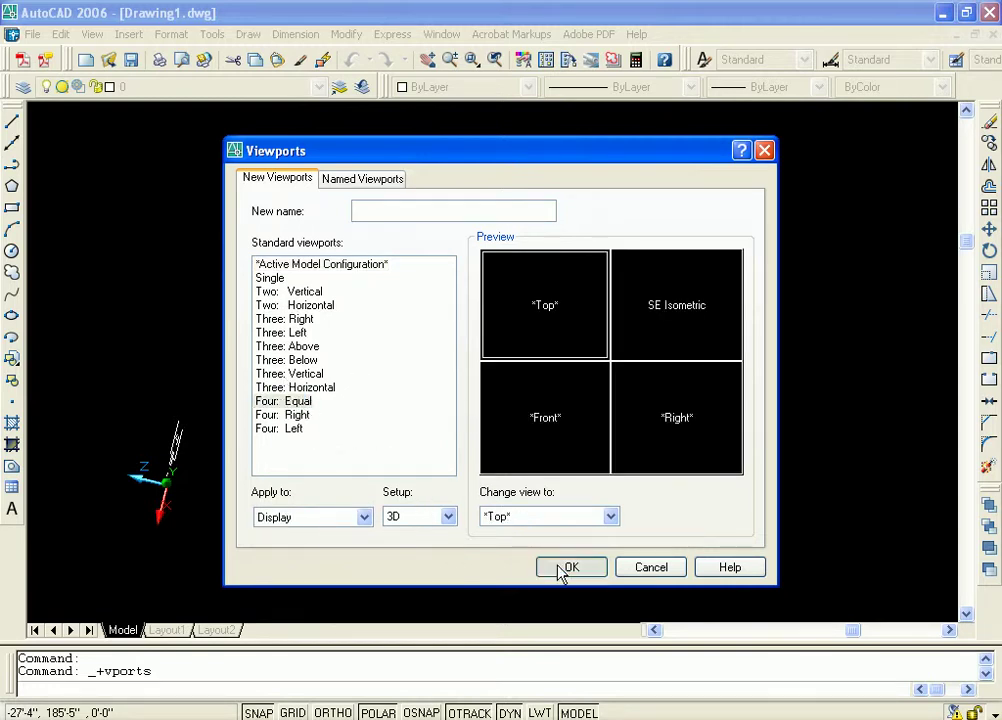
left_click(569, 567)
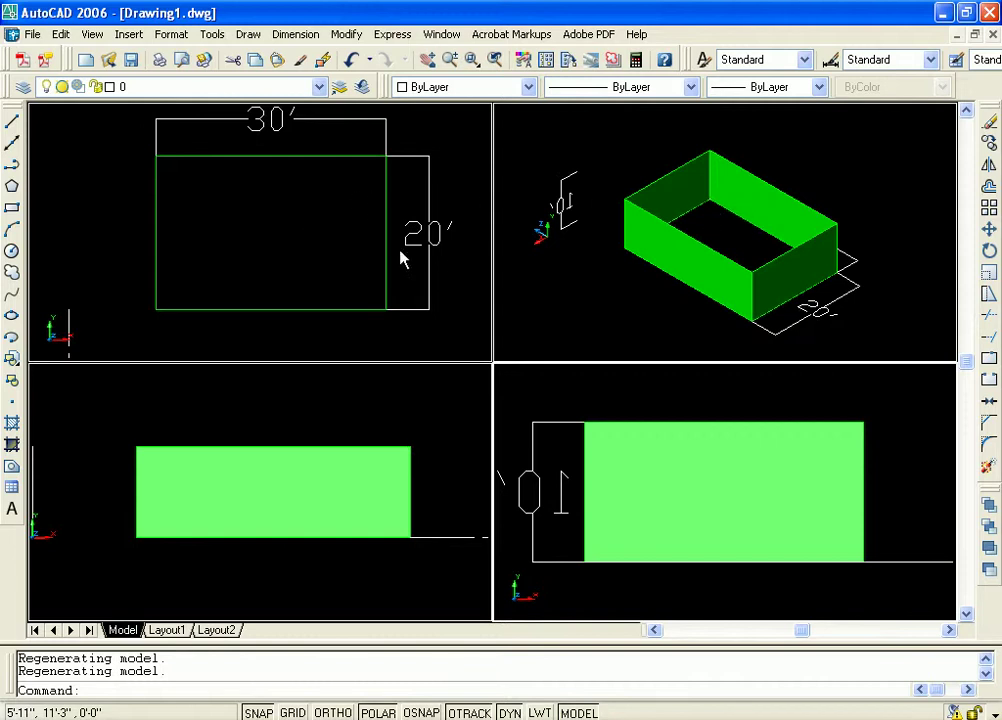
Step: In the top-view viewport, move the 10' height dimension so its extension line end meets the rectangle's corner nearest the UCS icon
left_click(300, 246)
middle_click_drag(329, 221, 230, 257)
scroll(279, 205, "down", 3)
scroll(284, 206, "up", 4)
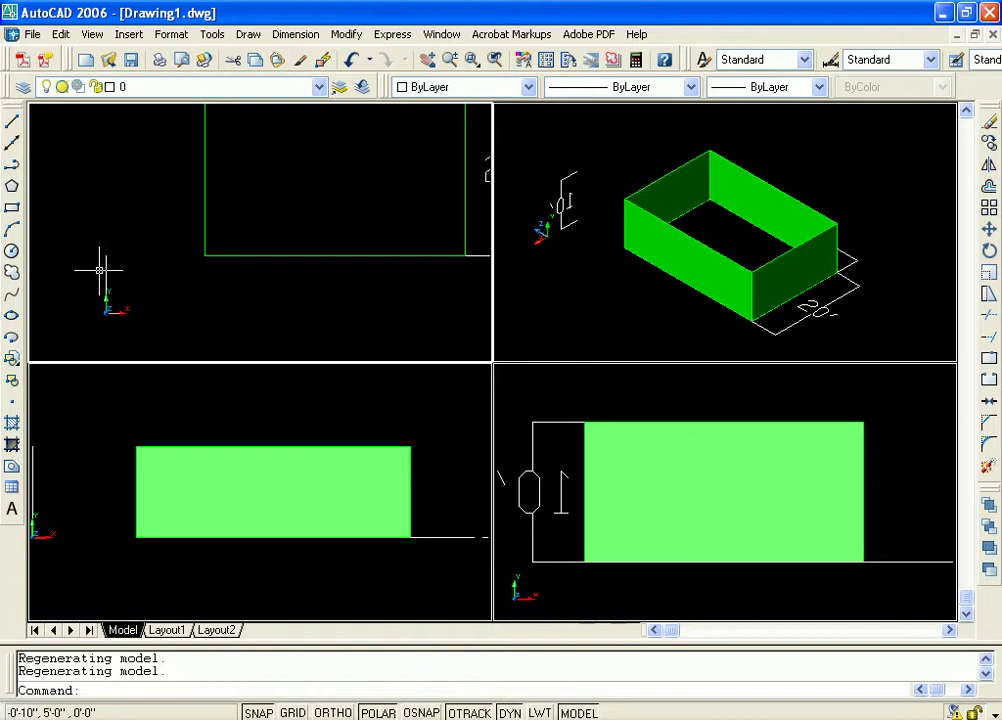
left_click(104, 270)
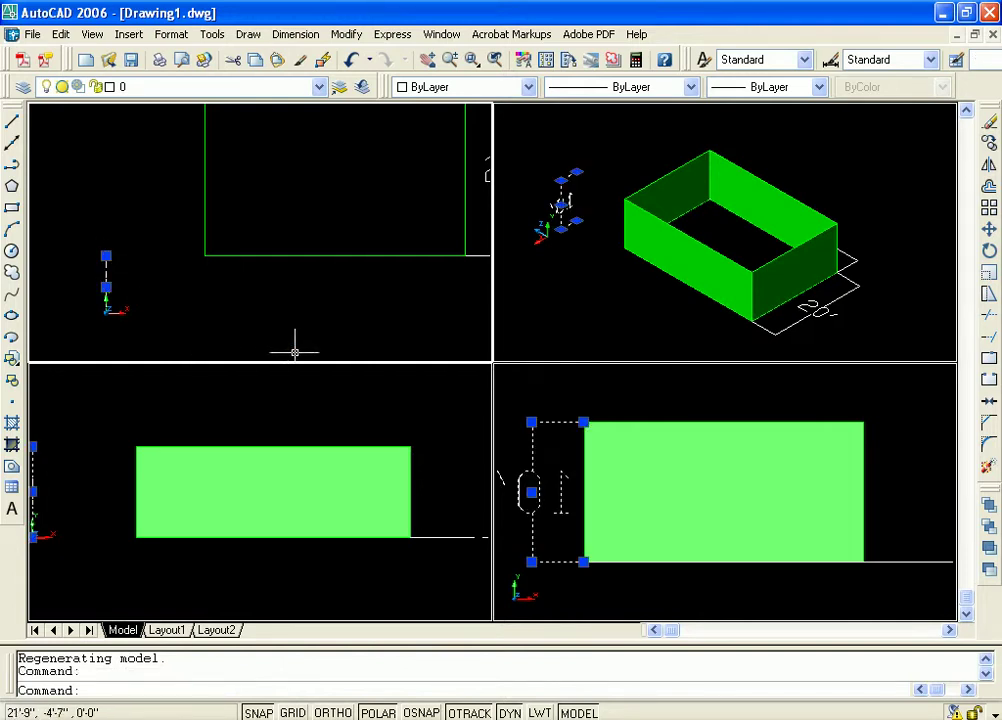
left_click(988, 232)
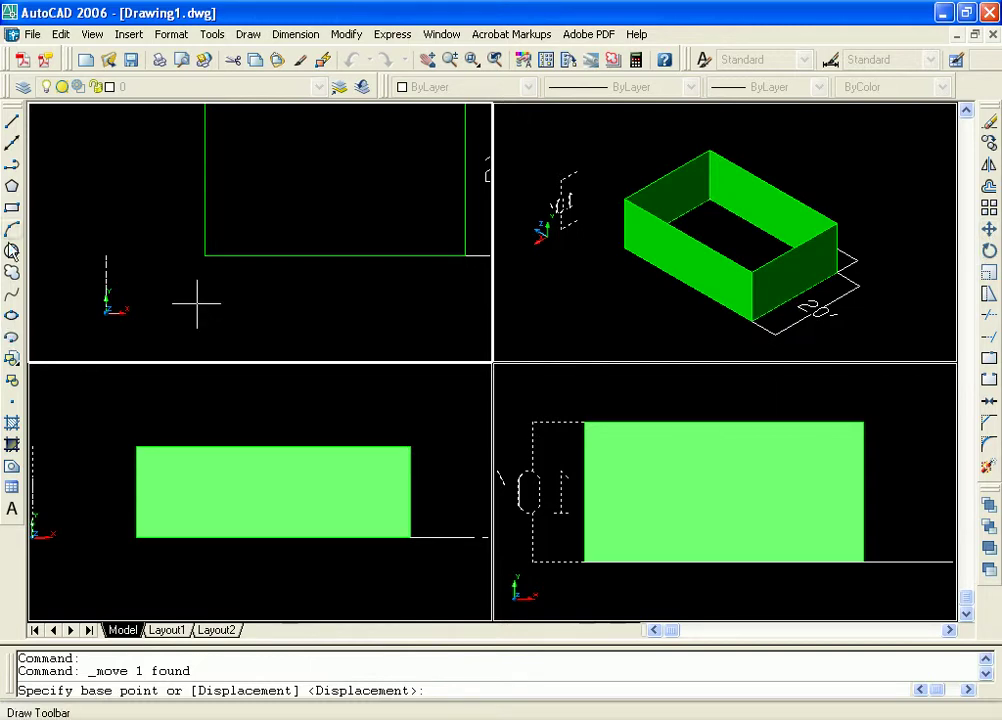
left_click(105, 257)
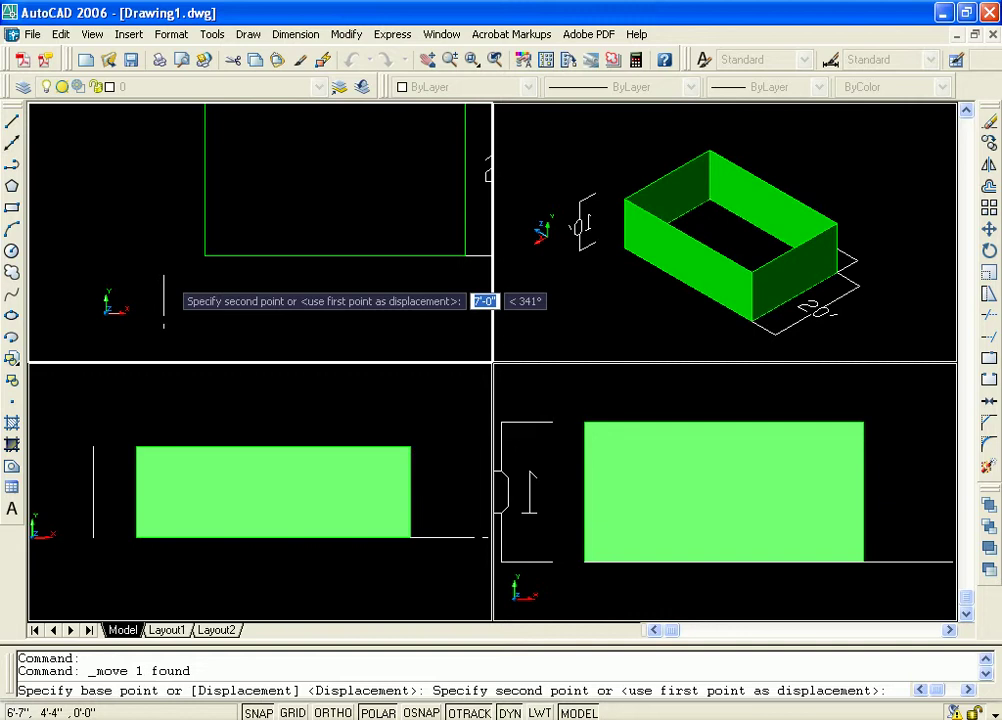
left_click(205, 257)
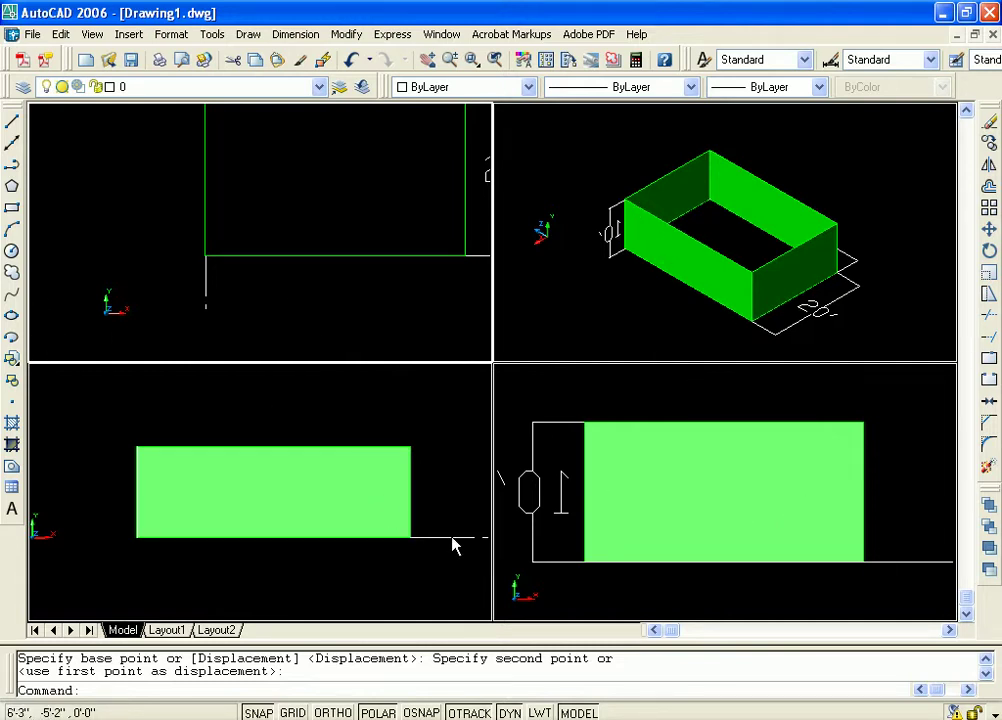
Step: Activate the front-view viewport and reduce its zoom so the box sits small near the middle
scroll(277, 452, "up", 1)
scroll(324, 432, "down", 1)
left_click(340, 438)
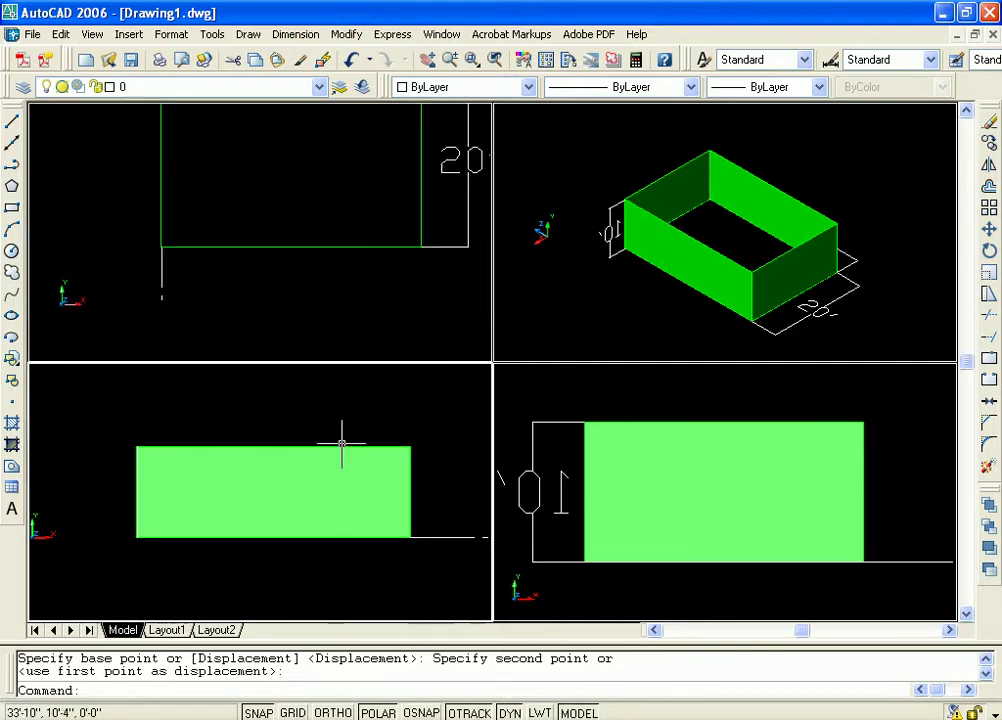
scroll(416, 456, "down", 2)
scroll(416, 456, "down", 2)
middle_click_drag(416, 456, 369, 476)
Step: Activate the top-view viewport and frame the whole rectangle with its 30' and 20' dimensions at about the front view's scale
left_click(386, 288)
scroll(385, 273, "down", 2)
scroll(351, 286, "up", 2)
scroll(329, 287, "down", 1)
scroll(329, 287, "down", 2)
middle_click_drag(300, 285, 373, 226)
scroll(382, 241, "up", 2)
scroll(382, 241, "down", 1)
scroll(398, 253, "up", 2)
middle_click_drag(398, 237, 417, 267)
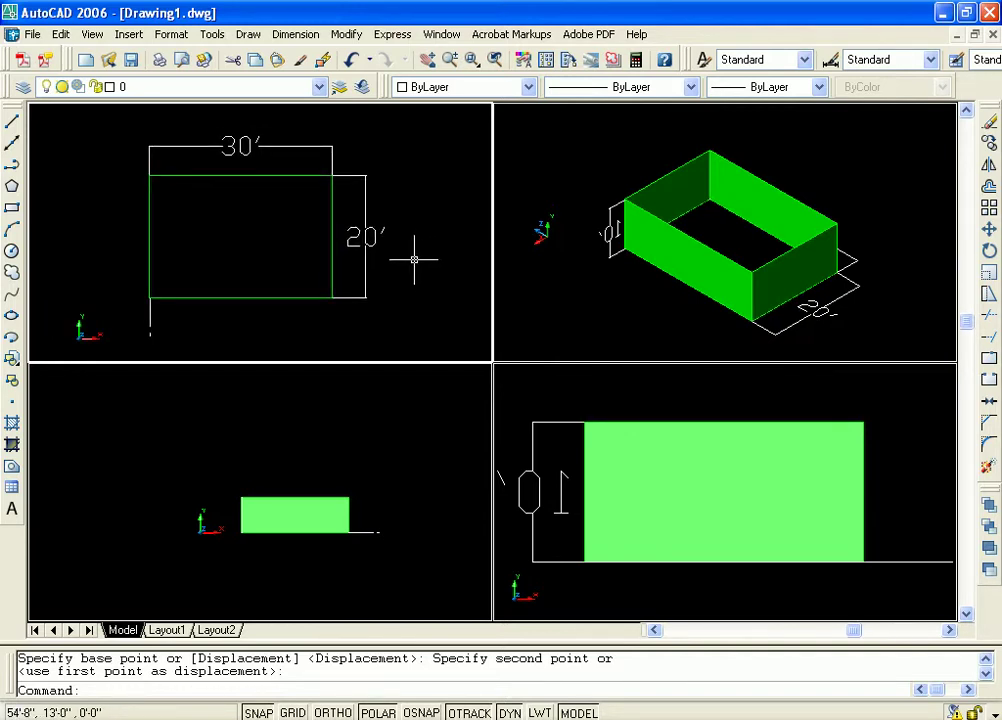
scroll(396, 245, "down", 3)
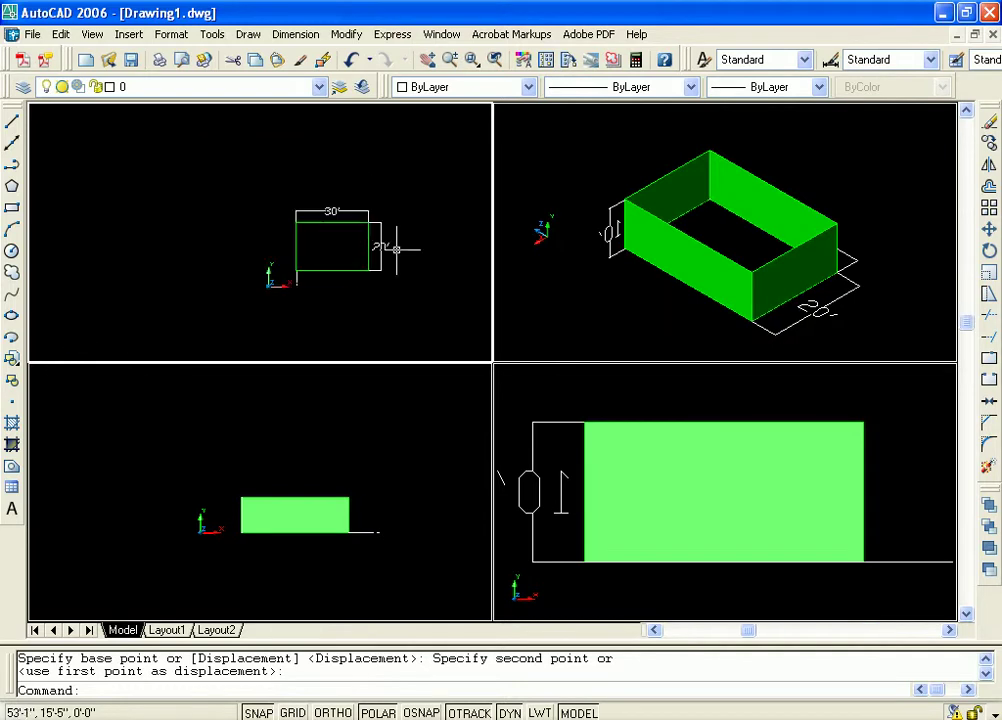
scroll(405, 219, "up", 2)
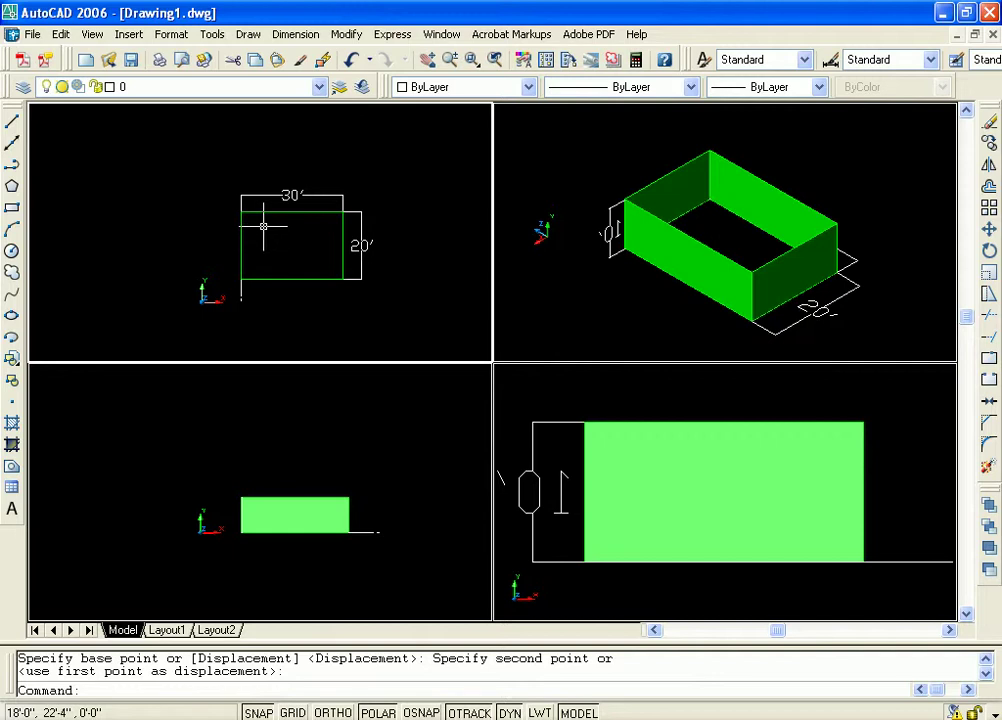
Step: In the top-view viewport, draw a solid box about 32'-2" by 22'-10" just outside the green rectangle, with a height of 2'
middle_click_drag(389, 197, 394, 226)
scroll(404, 220, "down", 2)
scroll(401, 235, "up", 2)
scroll(394, 228, "up", 2)
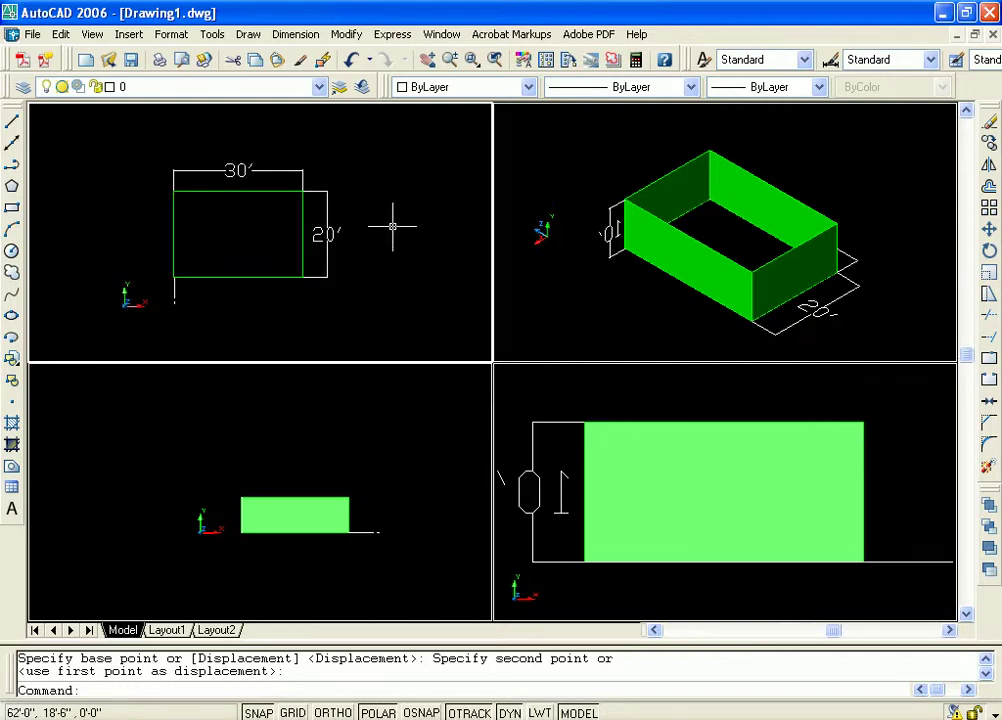
left_click(248, 34)
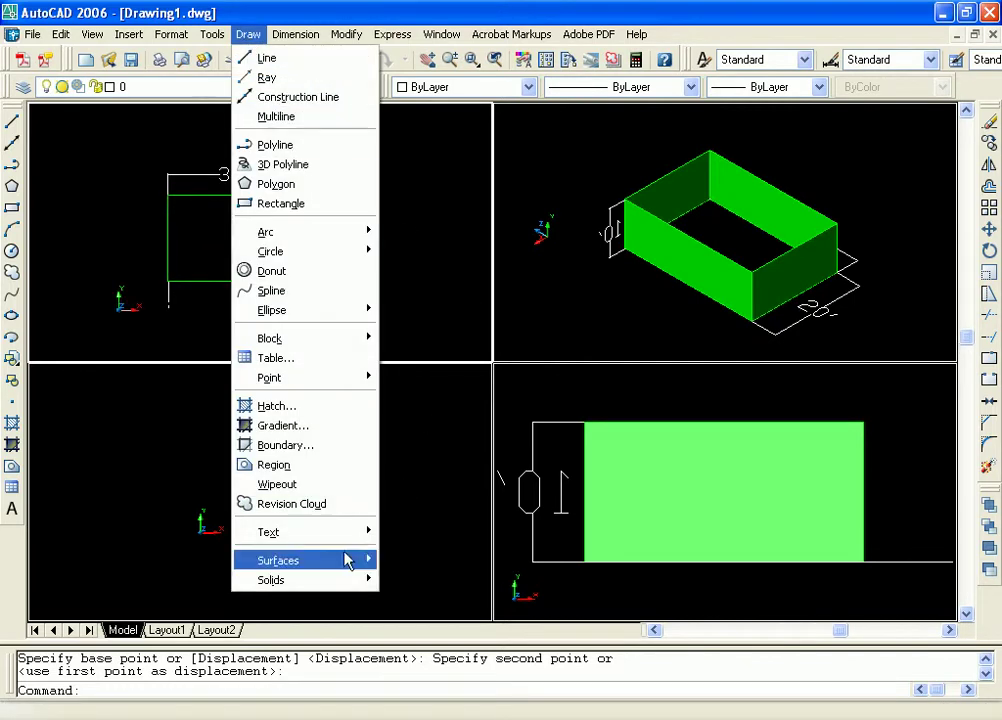
mouse_move(350, 585)
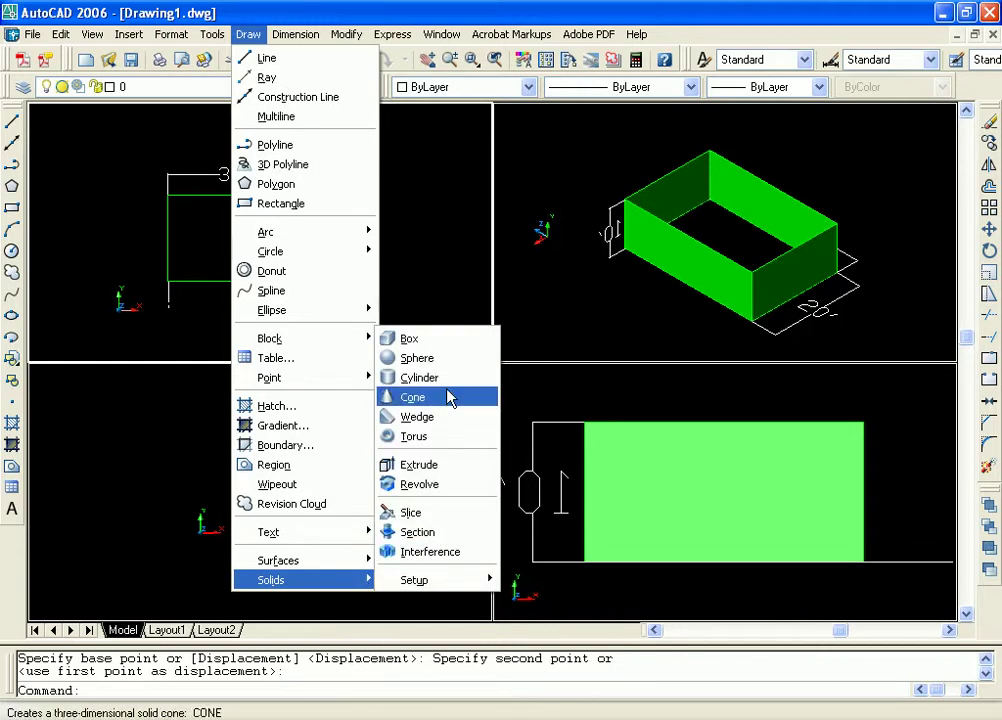
left_click(418, 341)
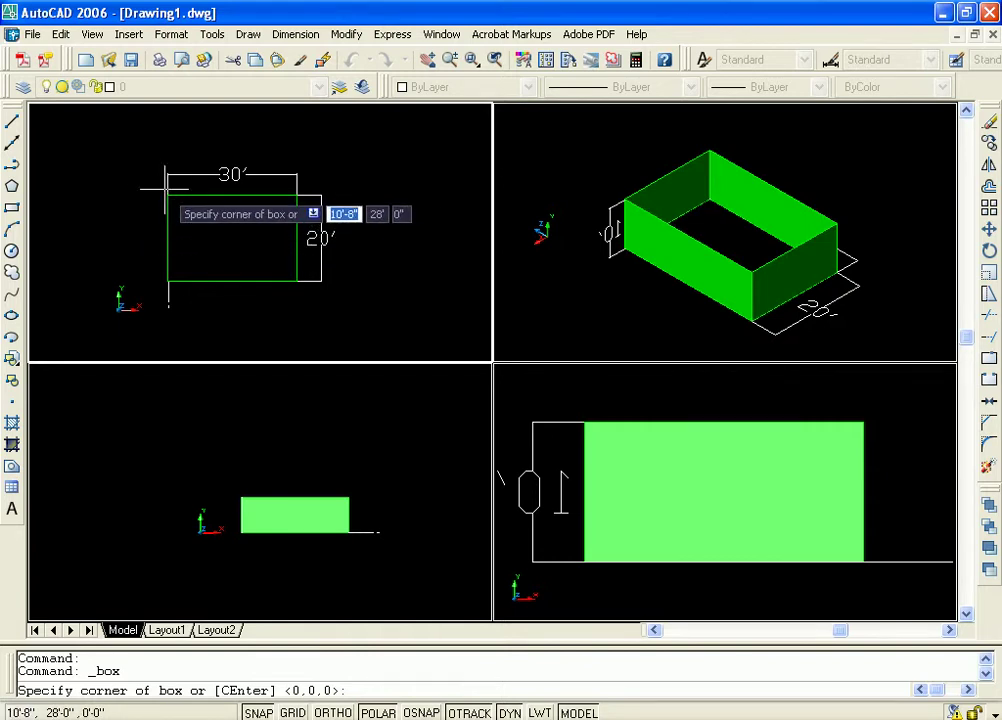
left_click(165, 188)
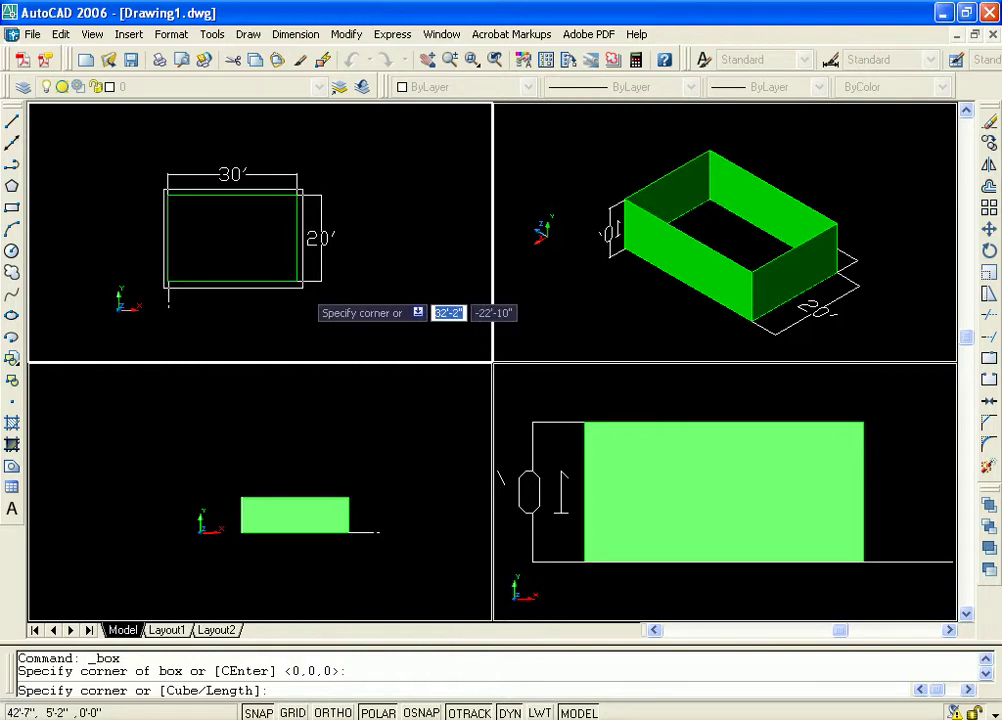
left_click(302, 288)
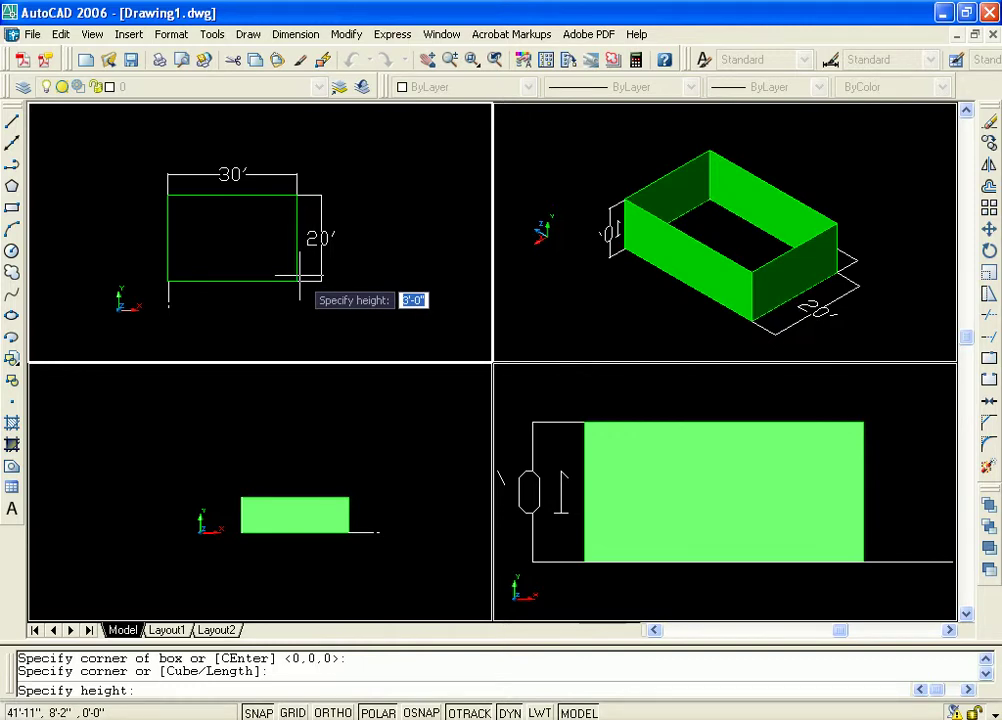
type("2")
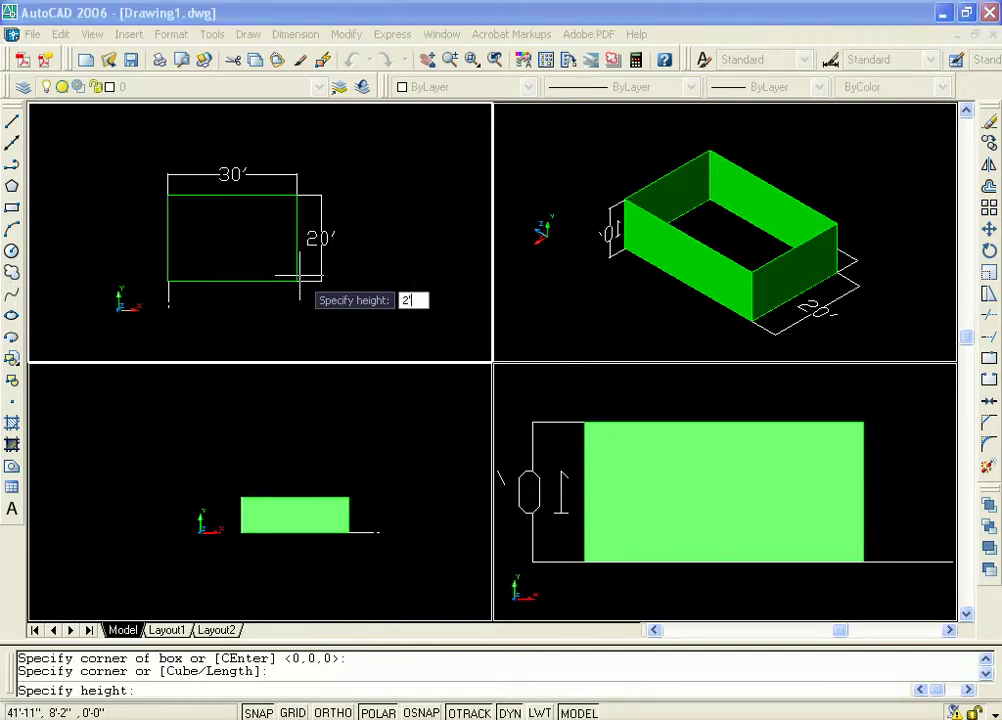
key("Return")
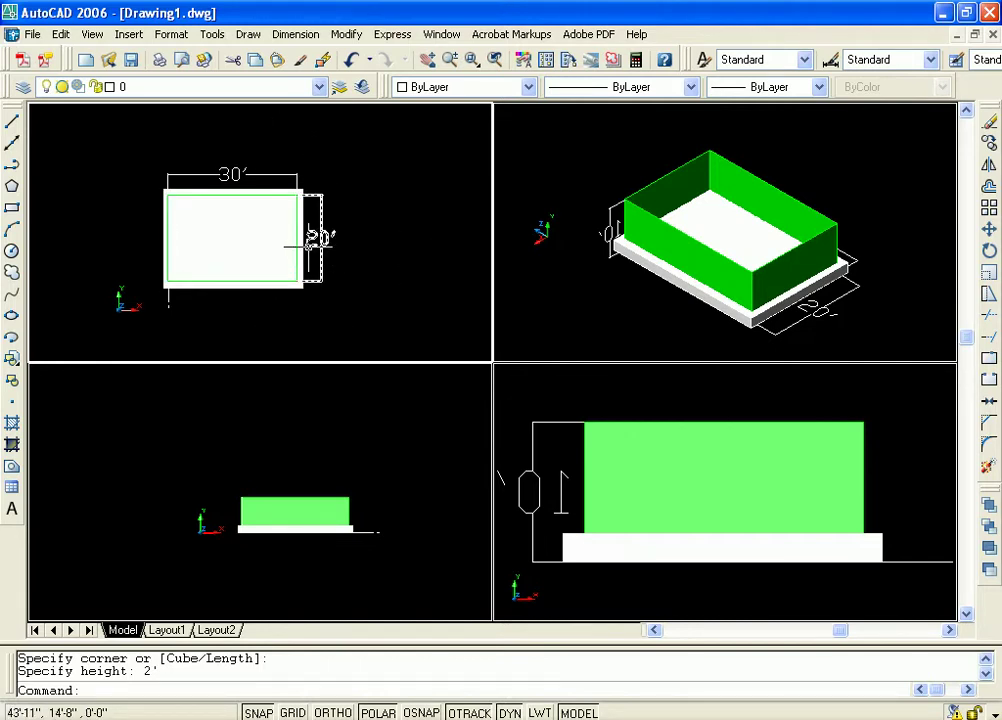
Step: Activate the front-view viewport and enlarge its view until the green box and its base nearly fill the width
left_click(380, 461)
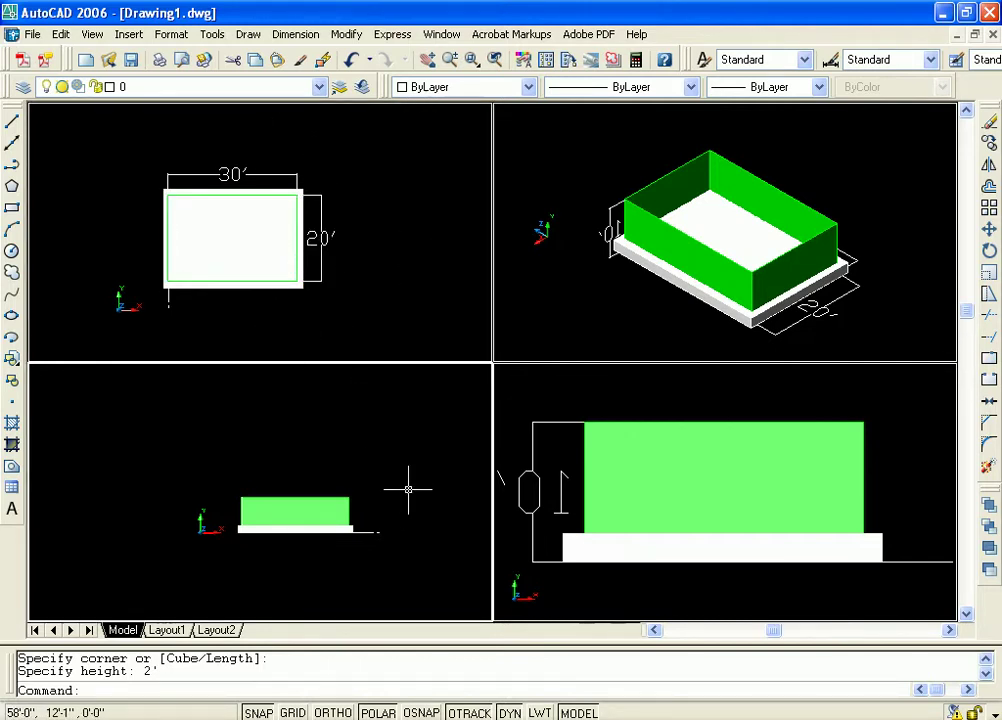
scroll(400, 470, "up", 3)
scroll(375, 497, "up", 2)
scroll(456, 472, "down", 3)
middle_click_drag(440, 484, 403, 481)
Step: Activate the side-view viewport, apply Hide to its model, and frame the box with its 10' dimension
left_click(817, 479)
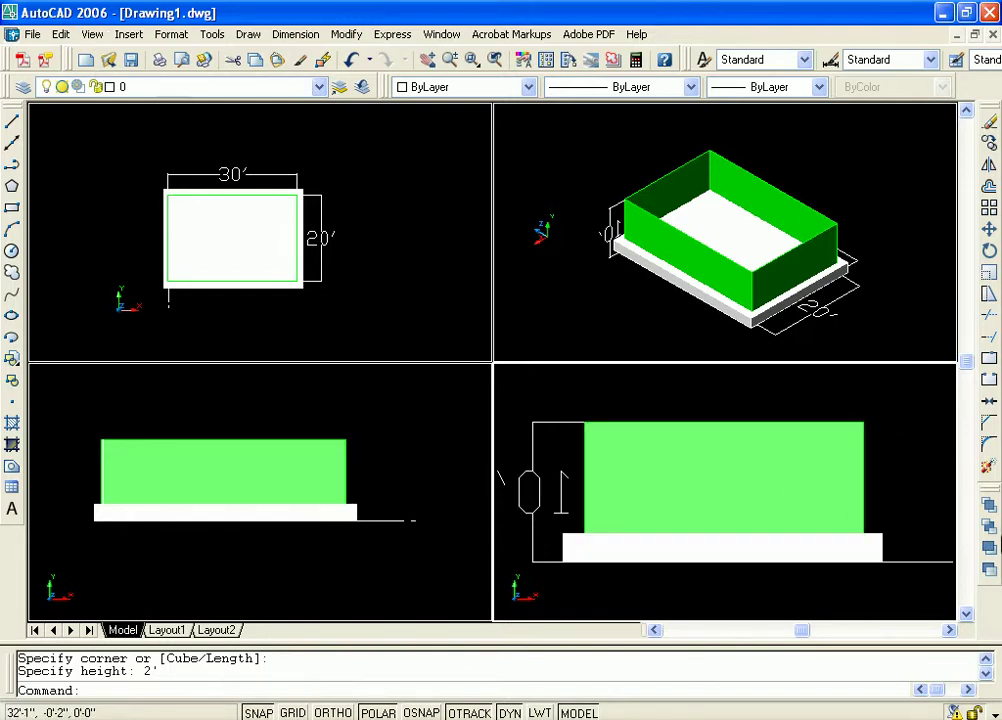
left_click(915, 450)
left_click(917, 443)
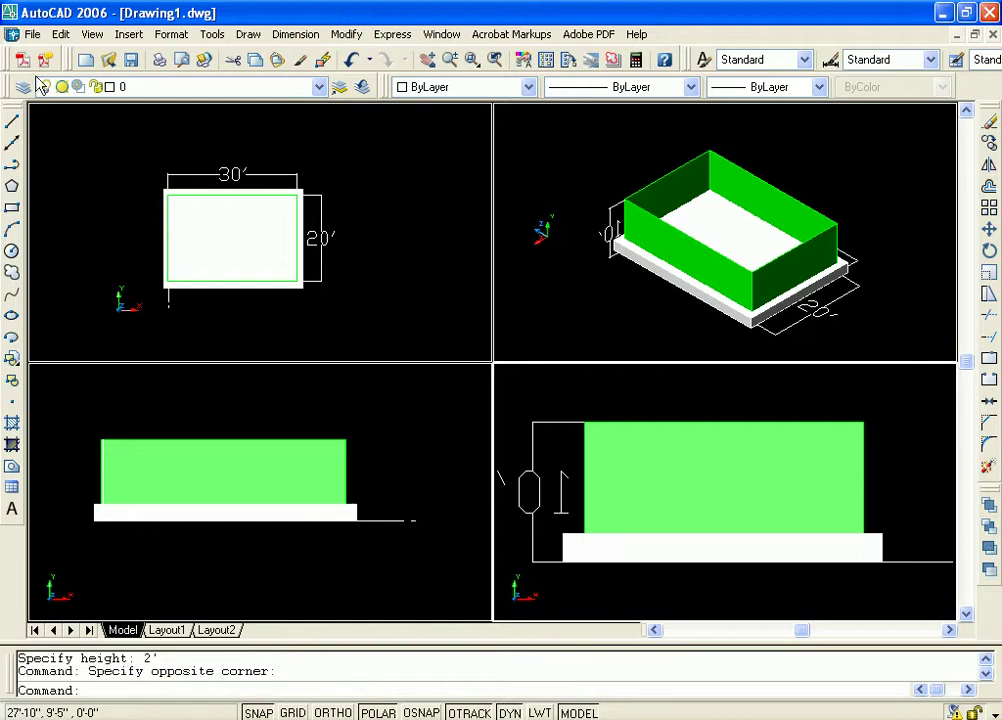
left_click(91, 34)
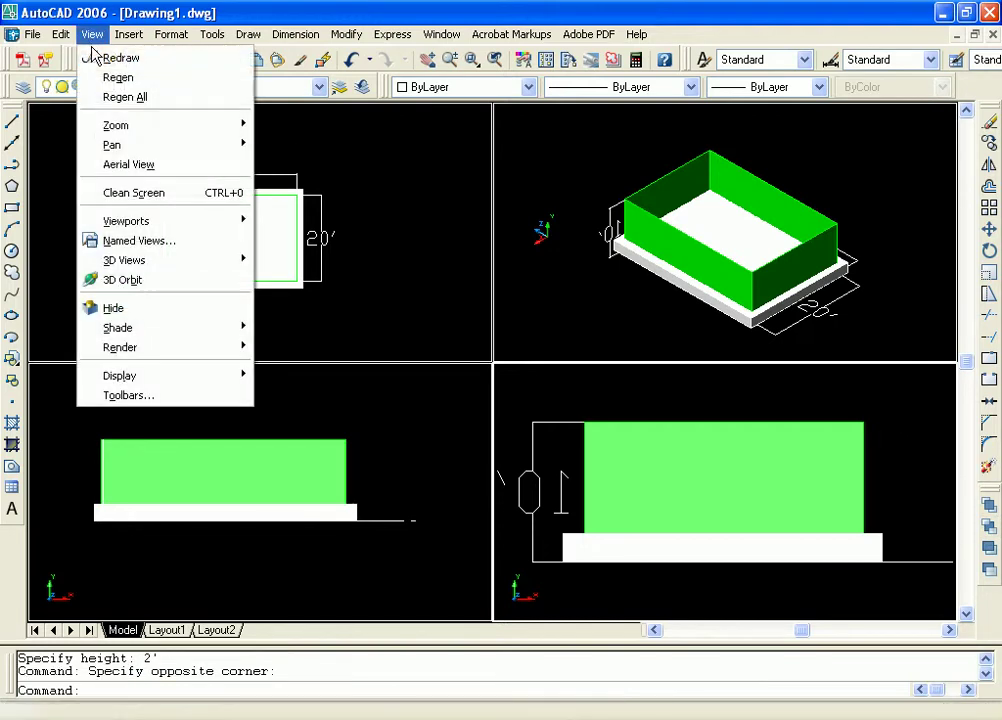
left_click(193, 310)
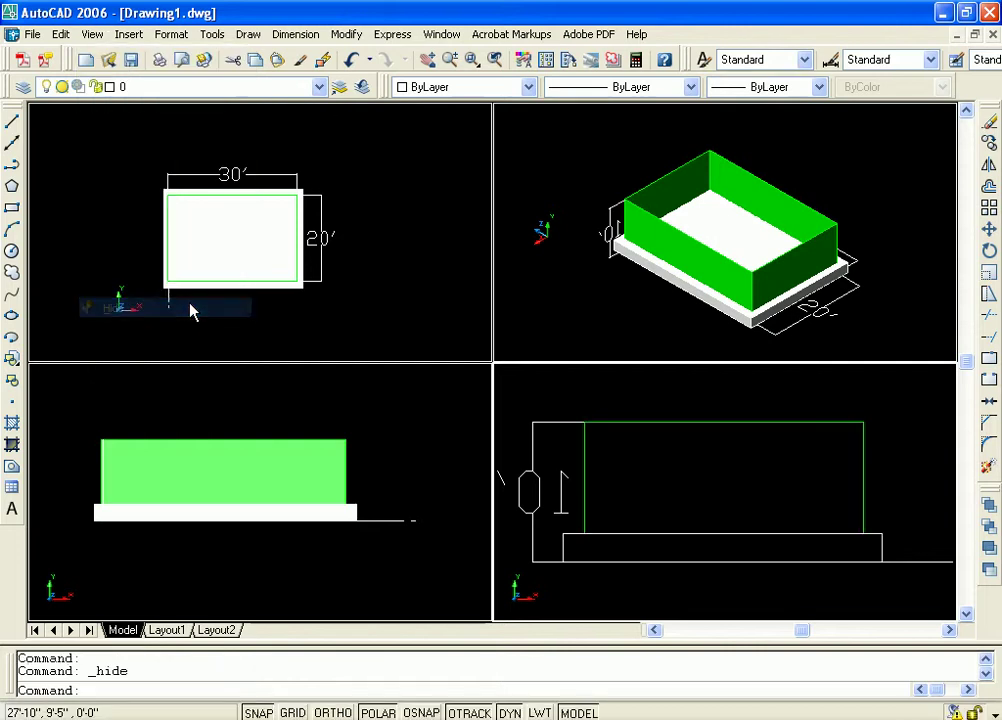
middle_click_drag(928, 514, 926, 495)
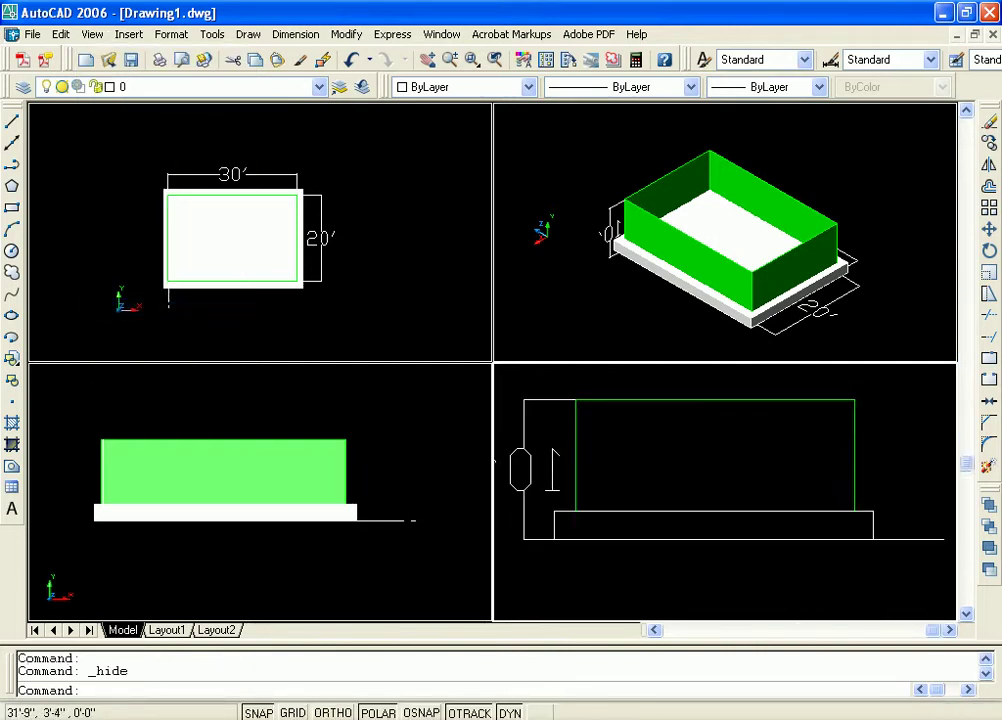
scroll(890, 496, "up", 2)
scroll(875, 516, "down", 4)
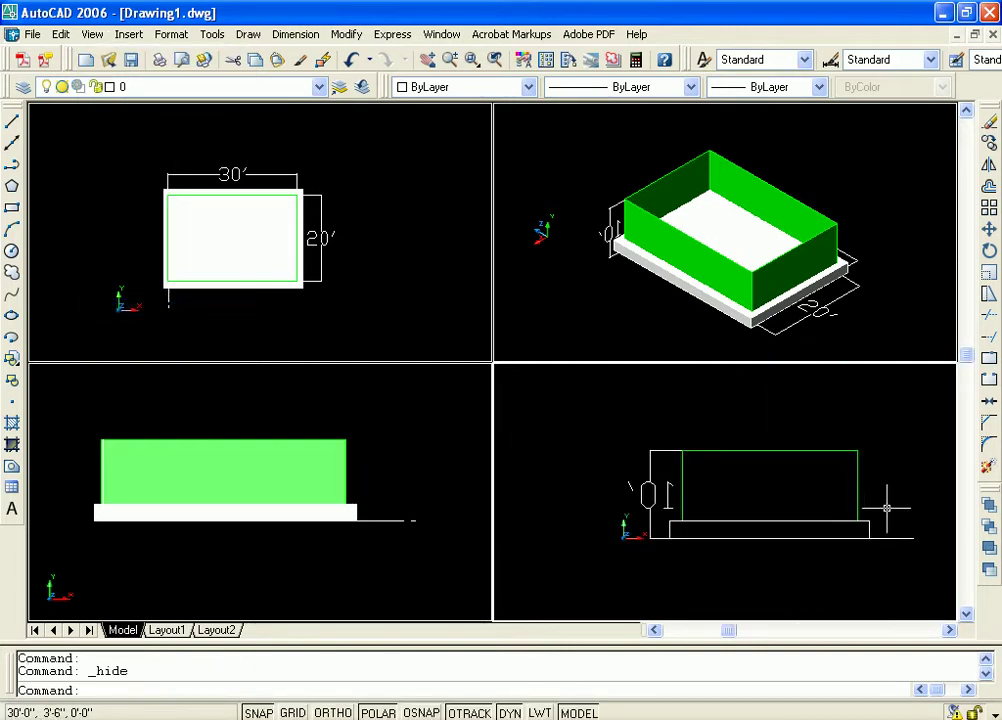
scroll(900, 500, "up", 2)
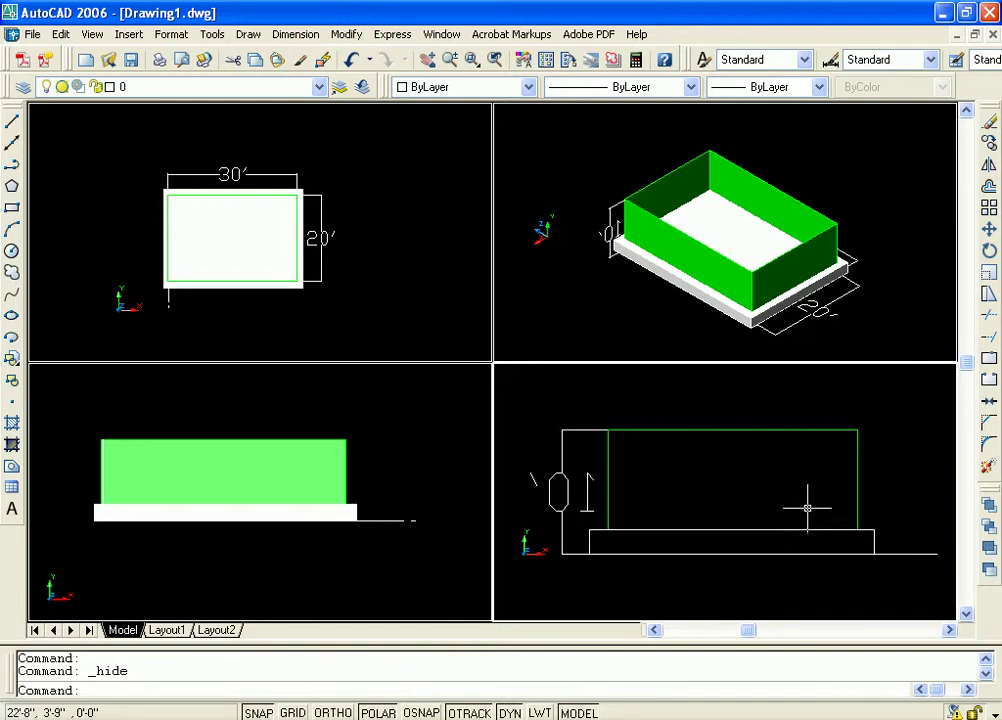
left_click(91, 35)
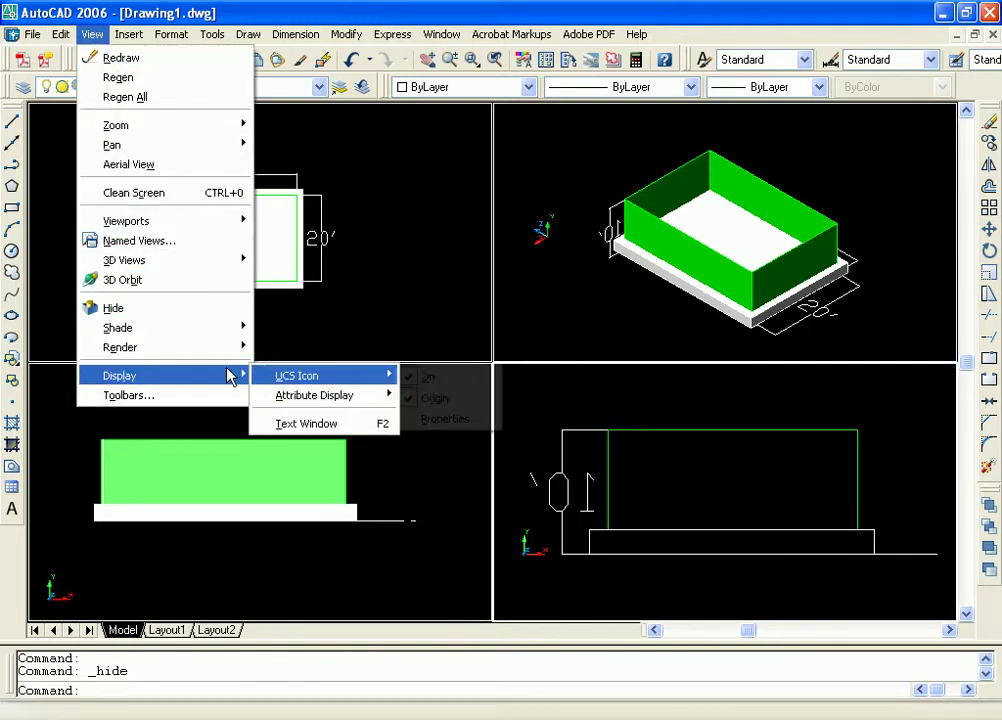
mouse_move(206, 272)
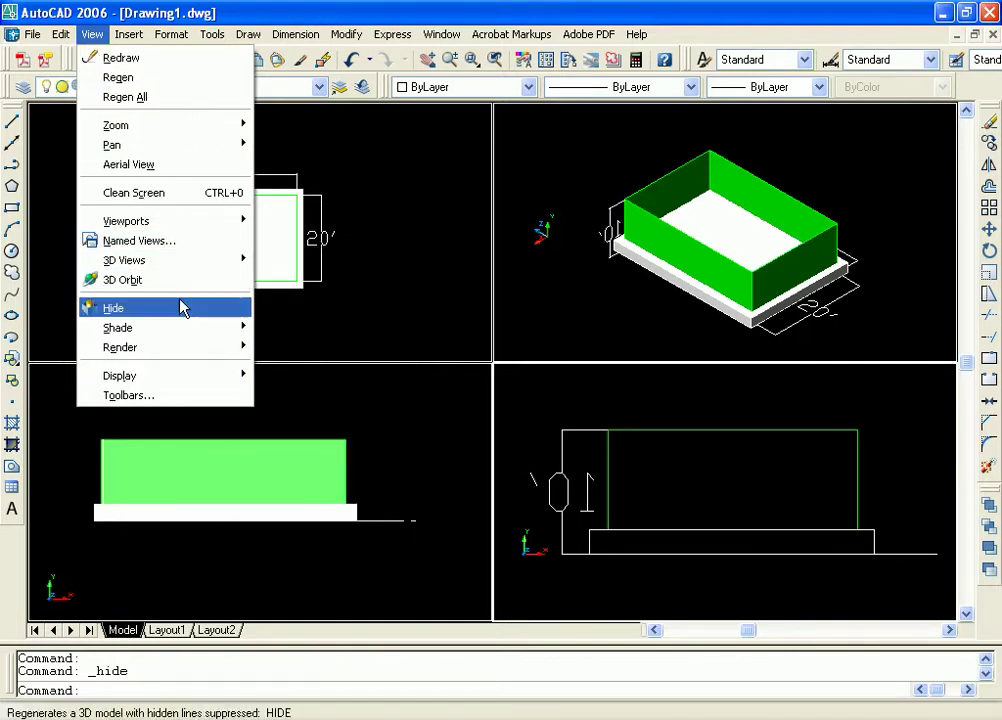
mouse_move(205, 330)
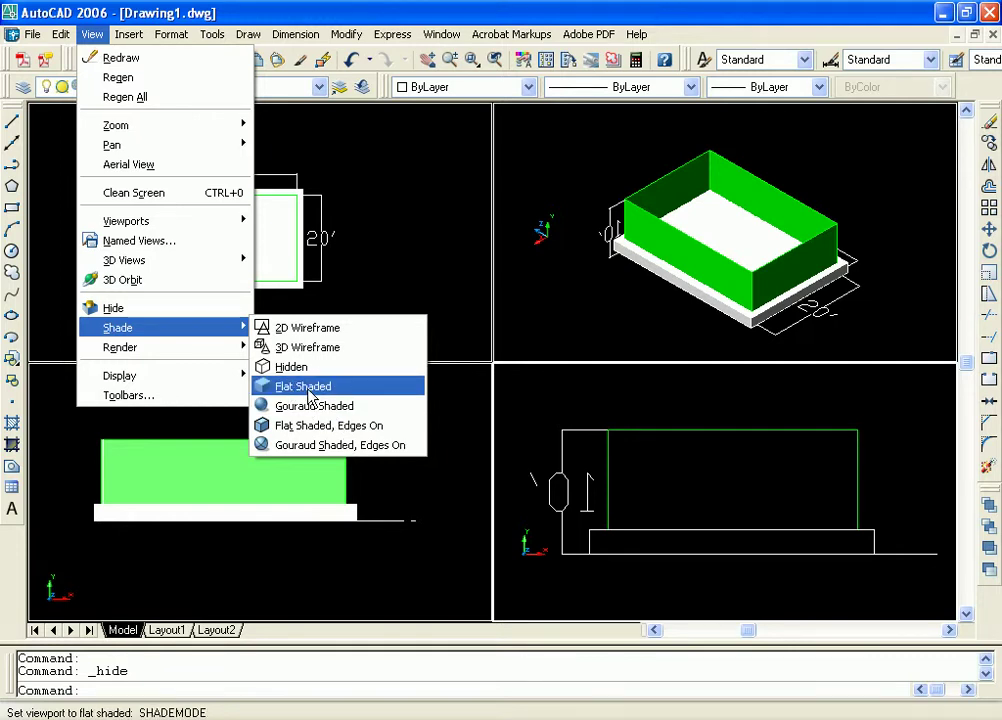
left_click(660, 415)
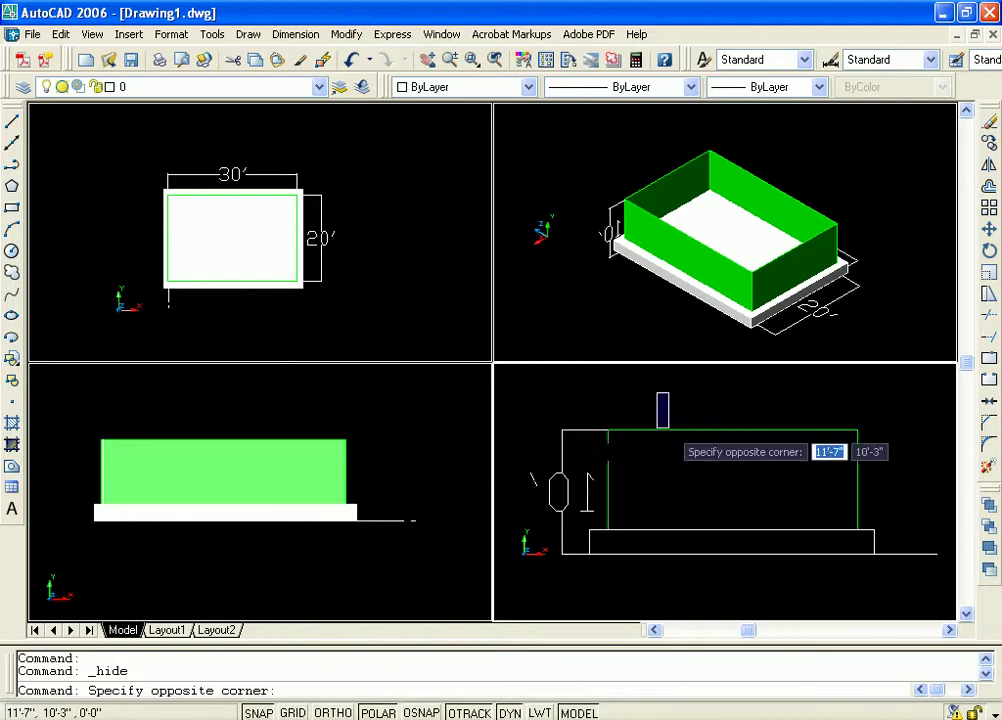
left_click(642, 428)
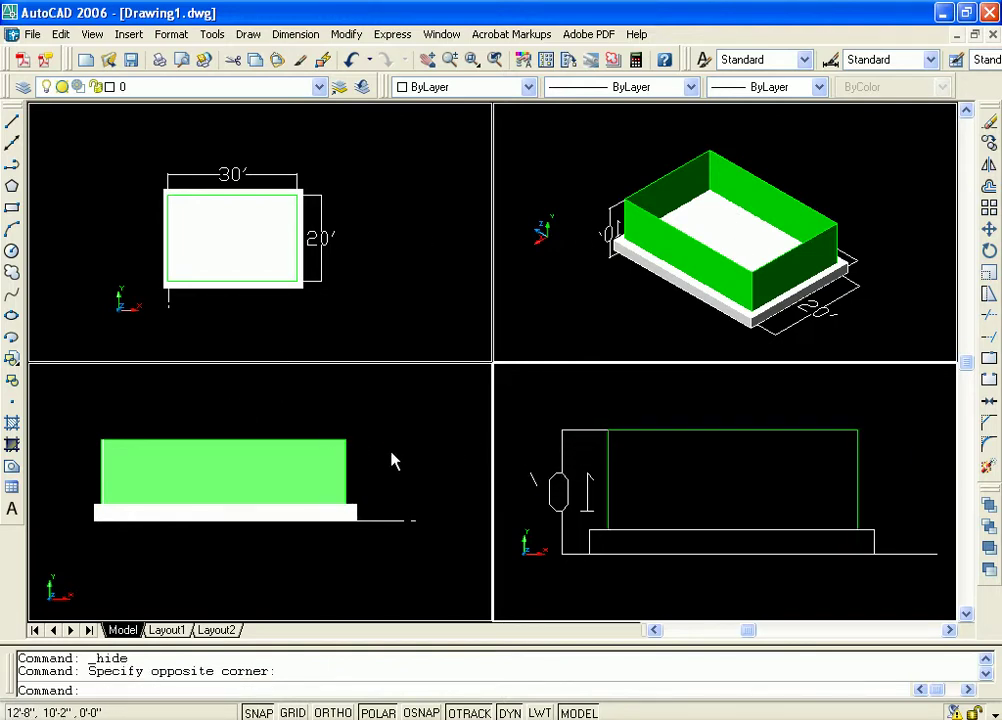
Step: Activate the front-view viewport, select the white base box under the green walls, and set its color to Cyan
left_click(414, 416)
middle_click_drag(414, 416, 376, 425)
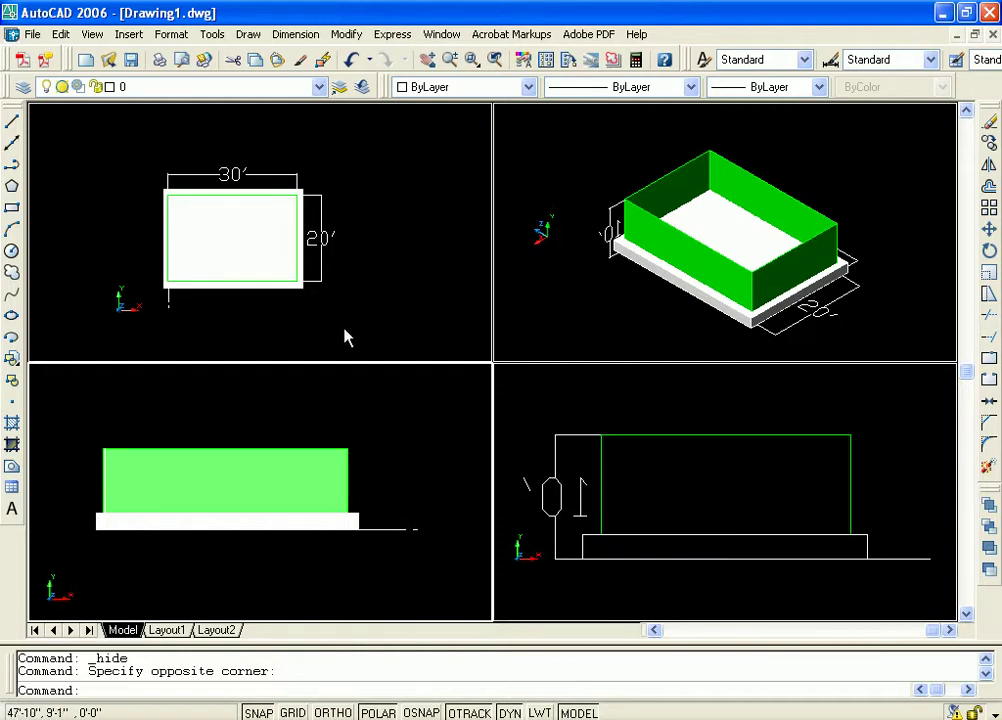
middle_click_drag(405, 430, 414, 446)
scroll(415, 455, "up", 1)
scroll(416, 467, "down", 1)
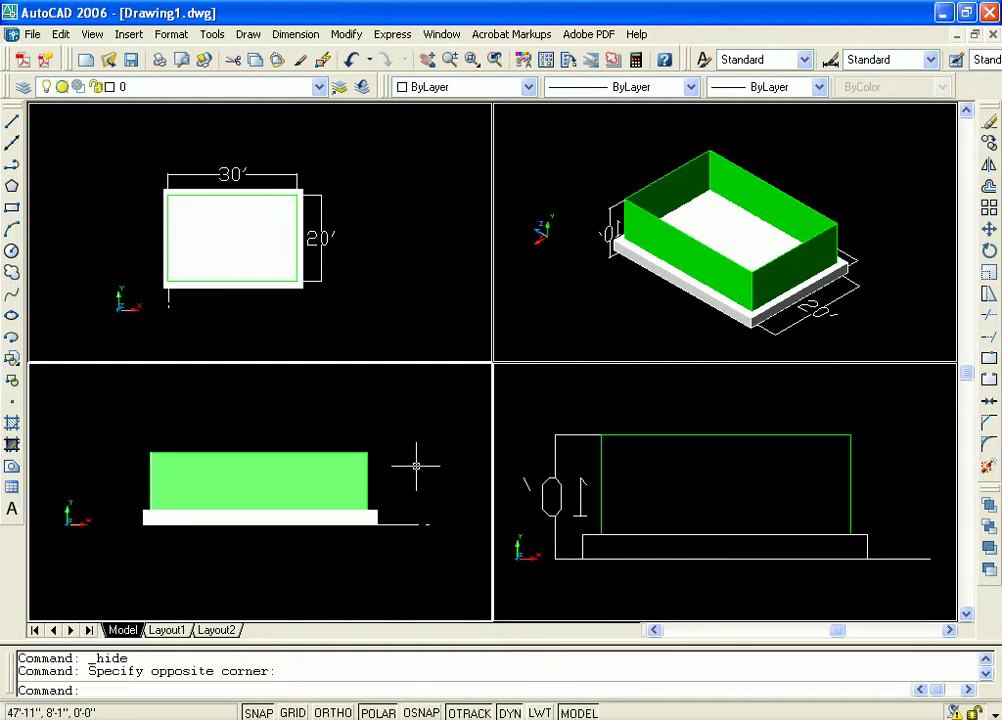
left_click(376, 516)
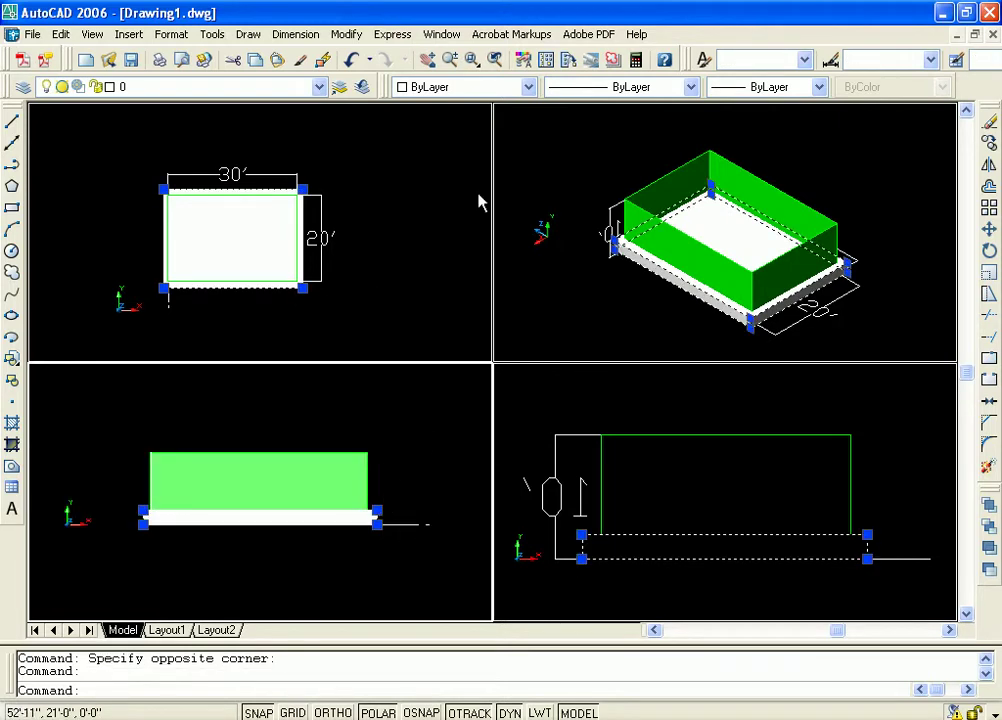
left_click(528, 87)
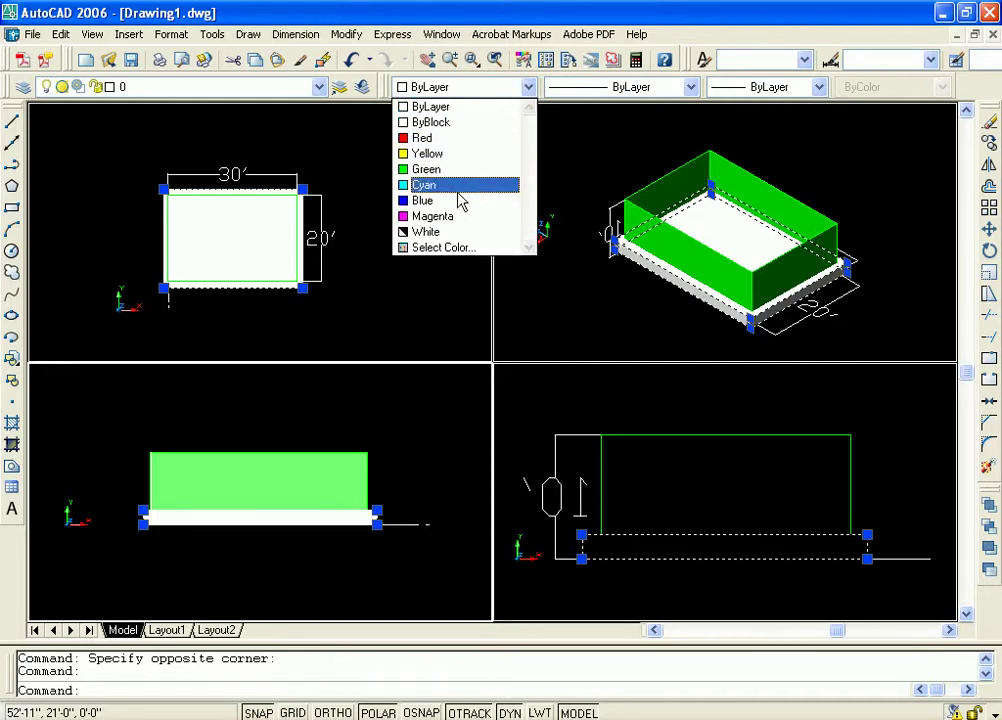
left_click(461, 186)
left_click(451, 469)
left_click(440, 468)
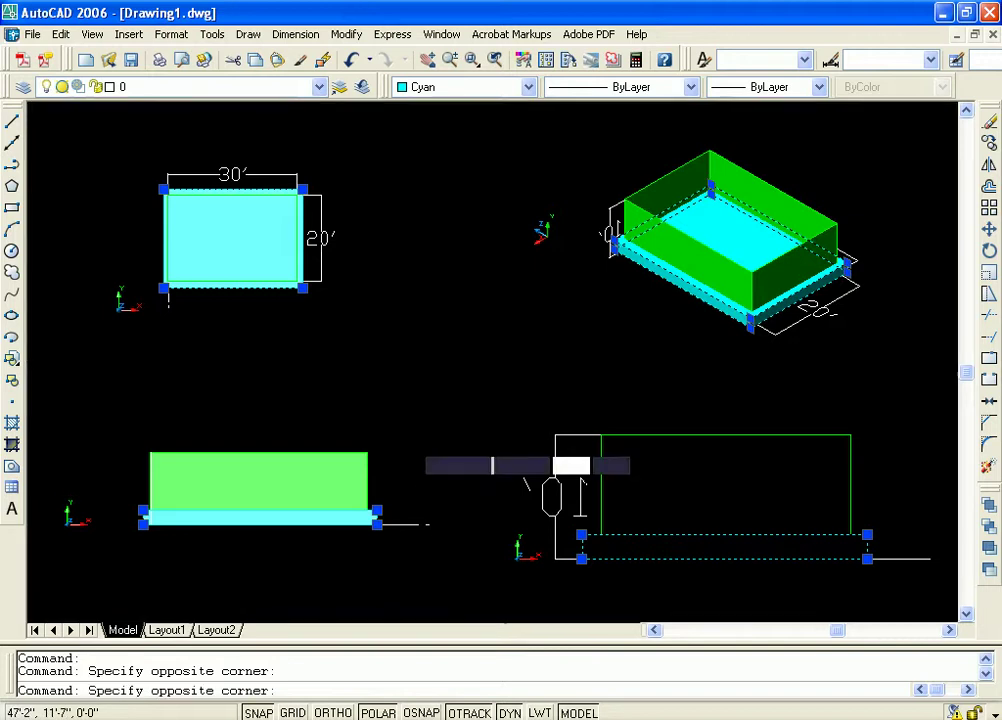
left_click(409, 438)
left_click(410, 440)
Step: In the top-view viewport, draw a second solid box about 32' by 22'-9" over the cyan base's outline, with a height of 2'
scroll(410, 468, "up", 3)
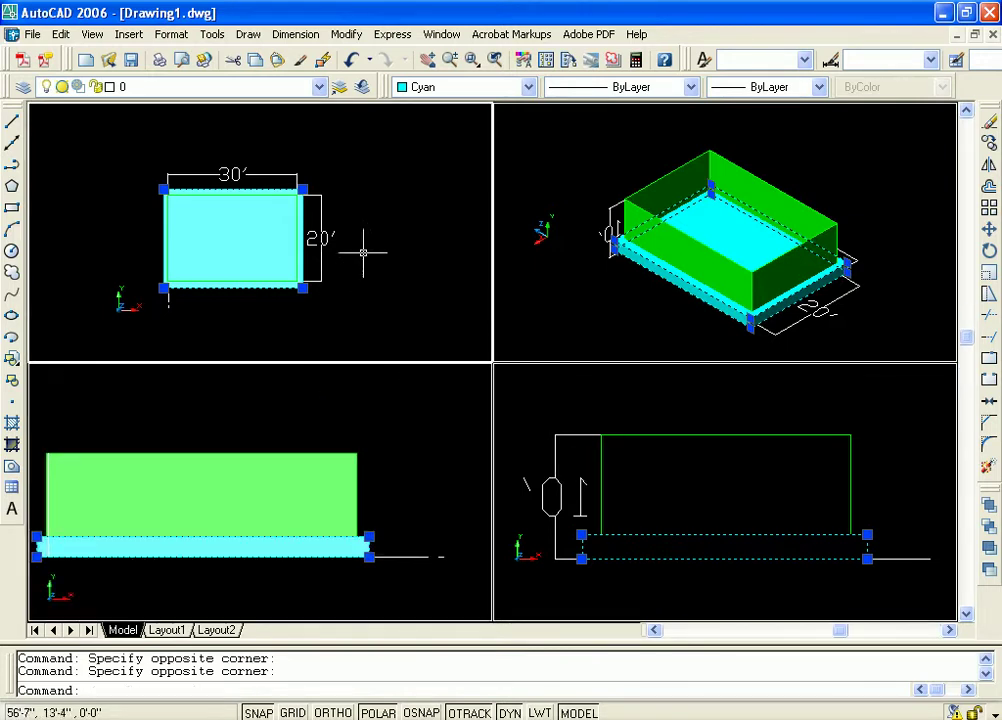
scroll(403, 291, "up", 3)
scroll(450, 255, "down", 3)
middle_click_drag(459, 159, 425, 156)
scroll(420, 174, "up", 3)
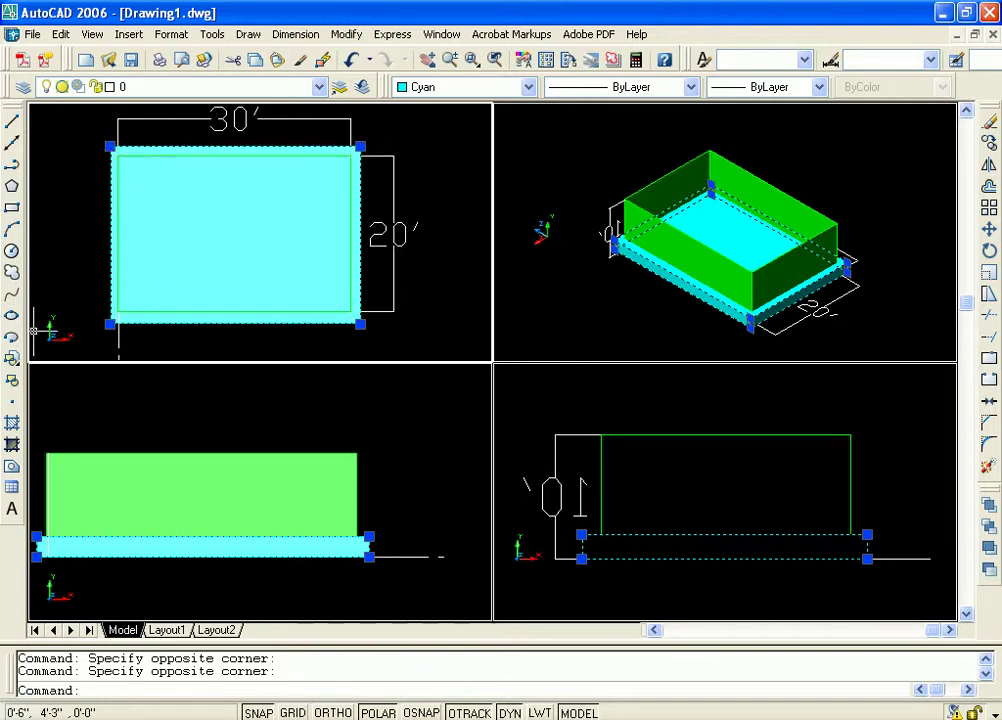
left_click(249, 36)
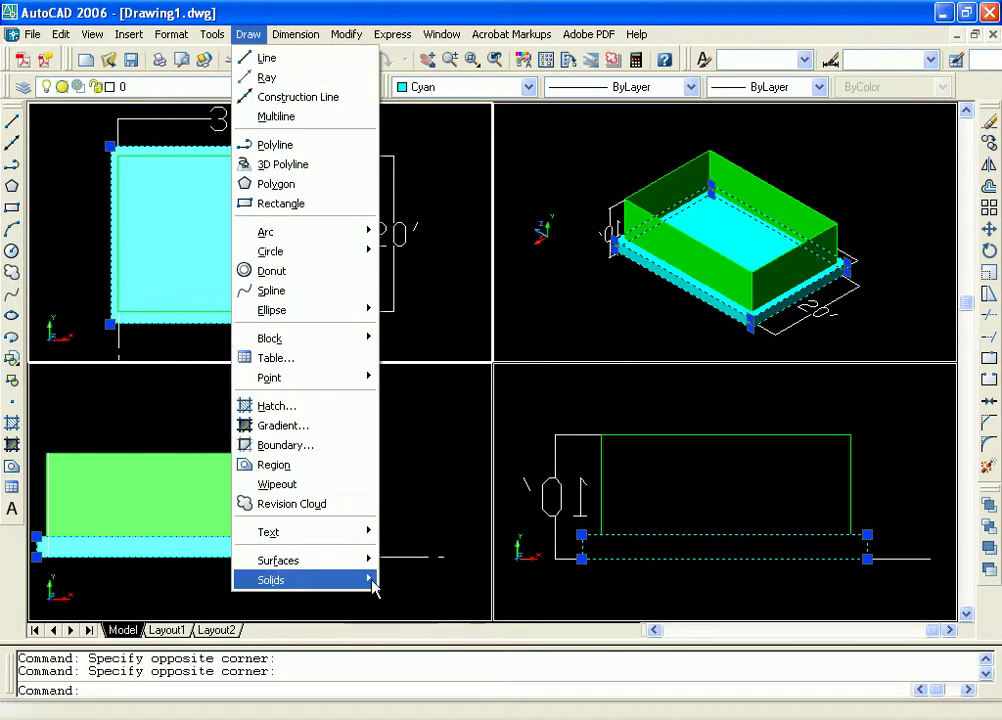
mouse_move(369, 580)
left_click(427, 339)
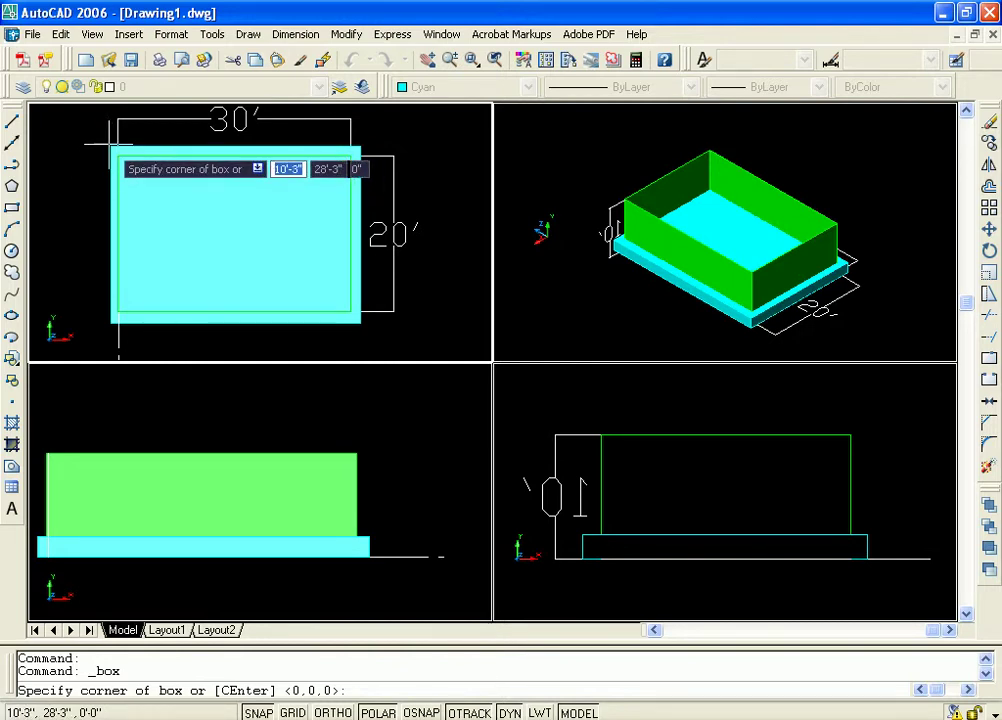
left_click(112, 148)
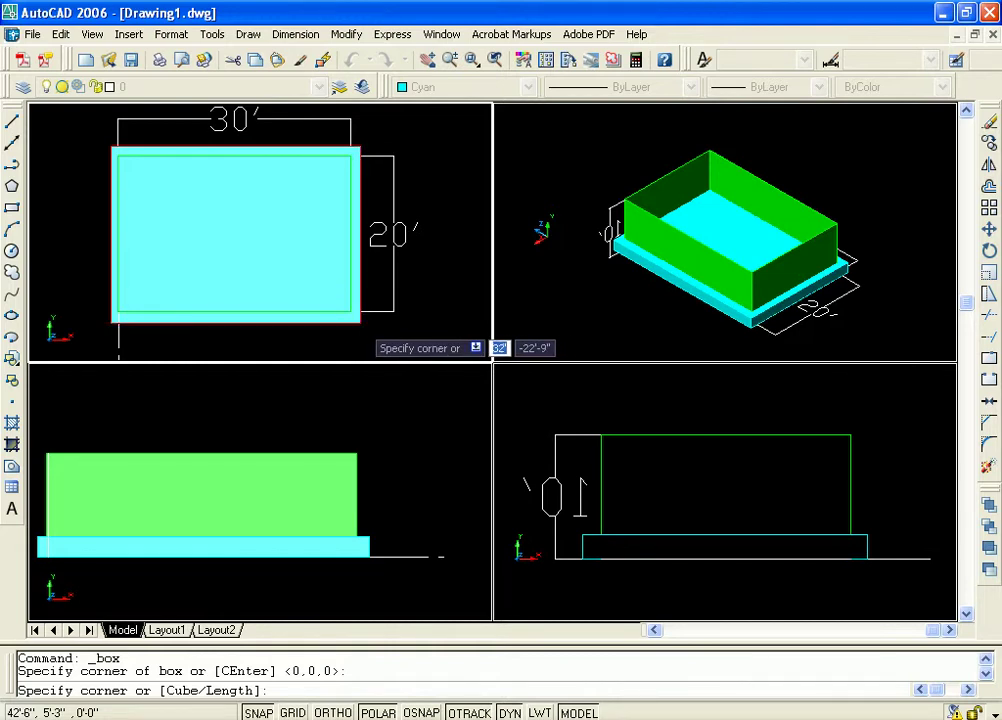
left_click(362, 321)
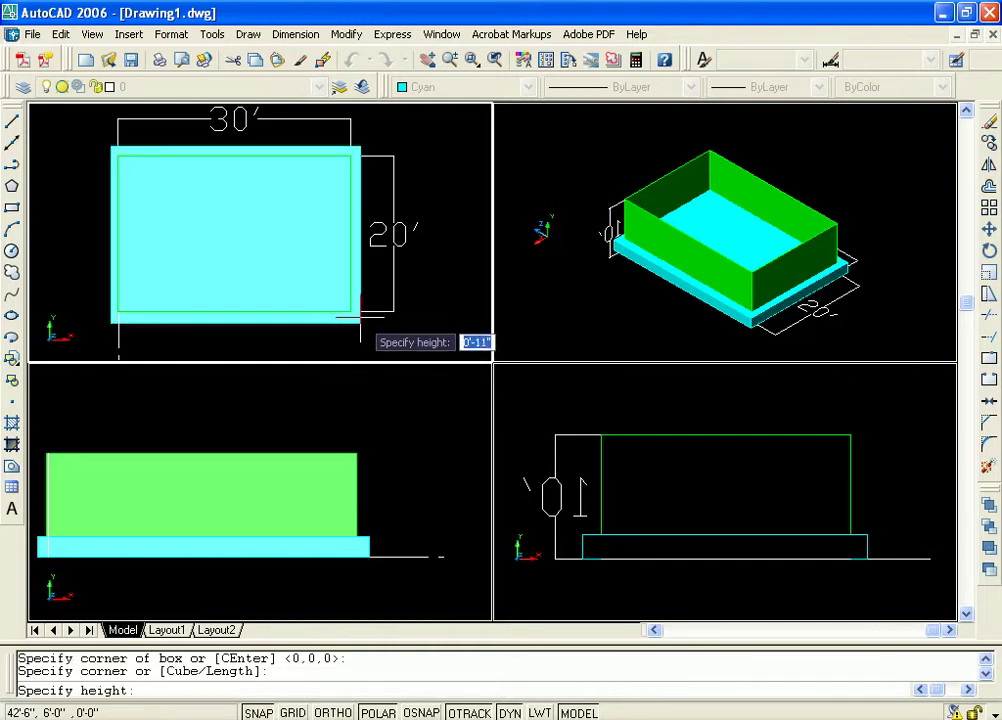
type("2")
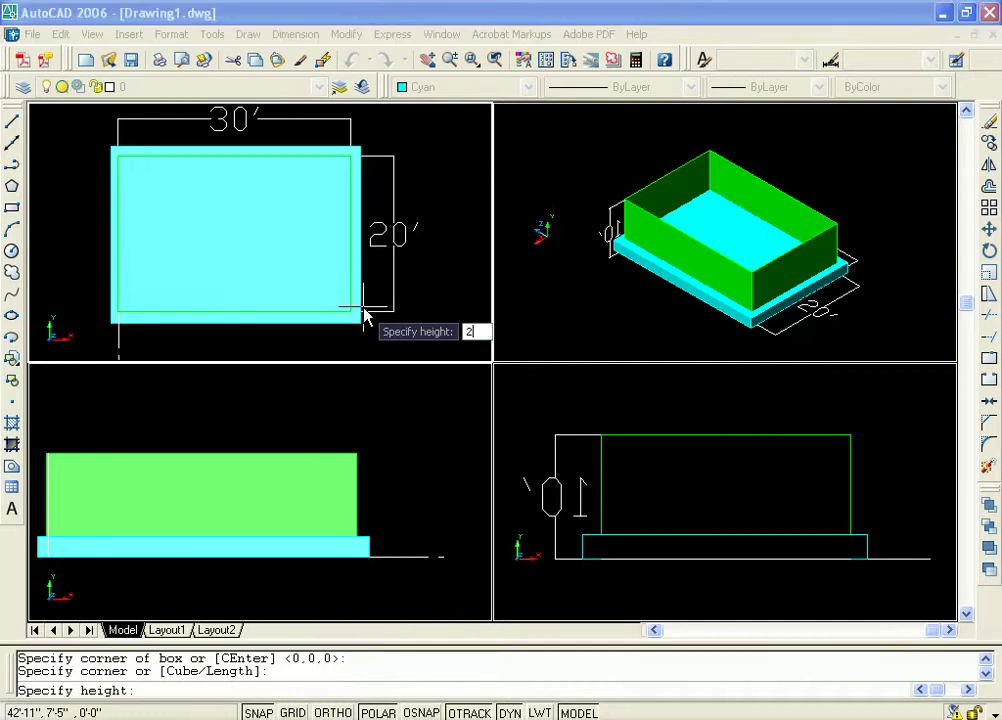
key("Return")
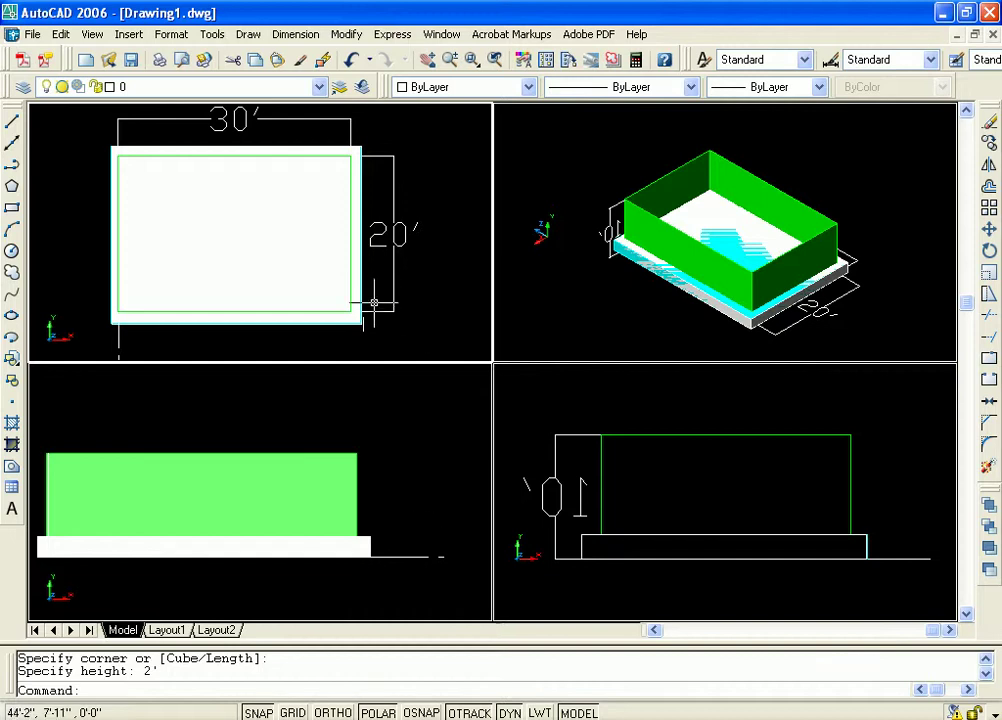
Step: In the front-view viewport, move the white 2'-high box straight up from the base until it rests on top of the green walls
left_click(361, 151)
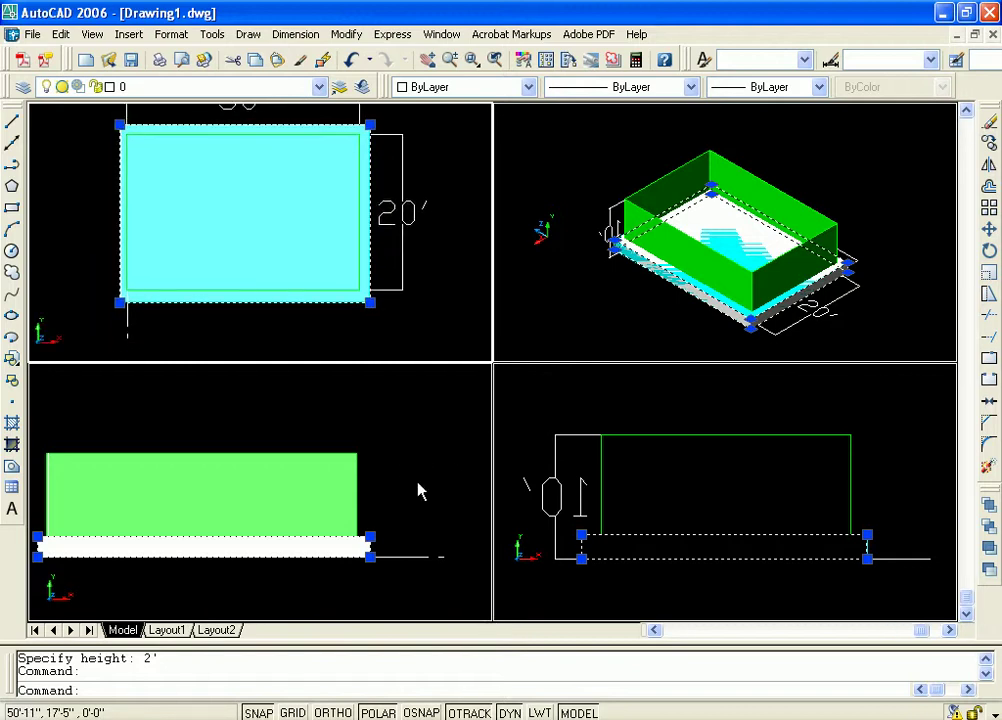
left_click(421, 468)
scroll(430, 476, "down", 2)
scroll(443, 499, "up", 2)
middle_click_drag(443, 499, 419, 511)
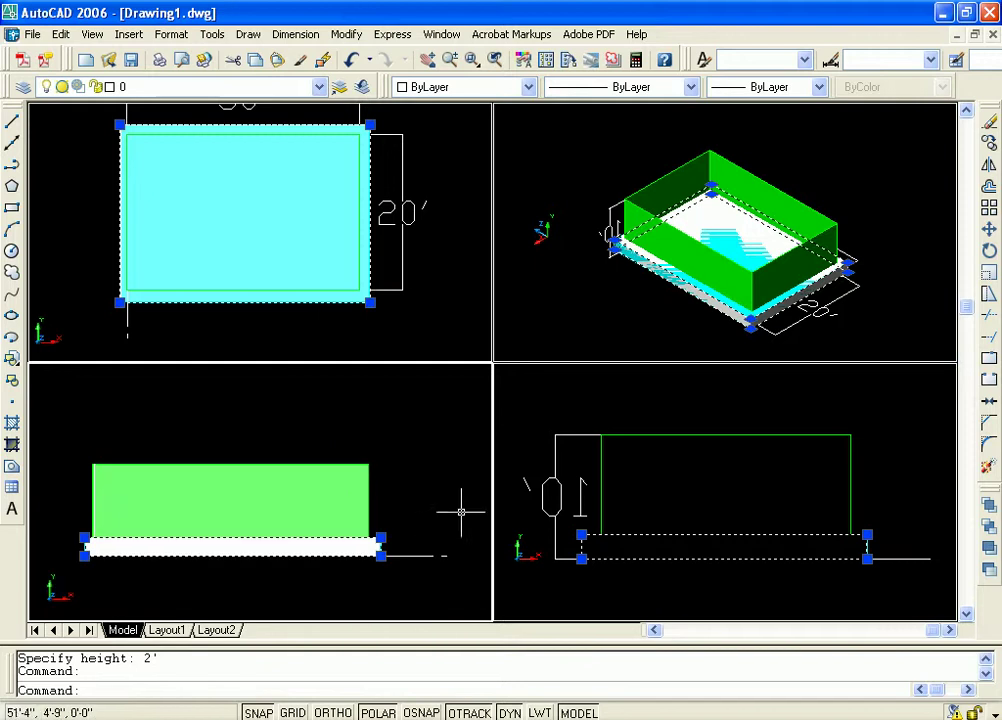
left_click(989, 232)
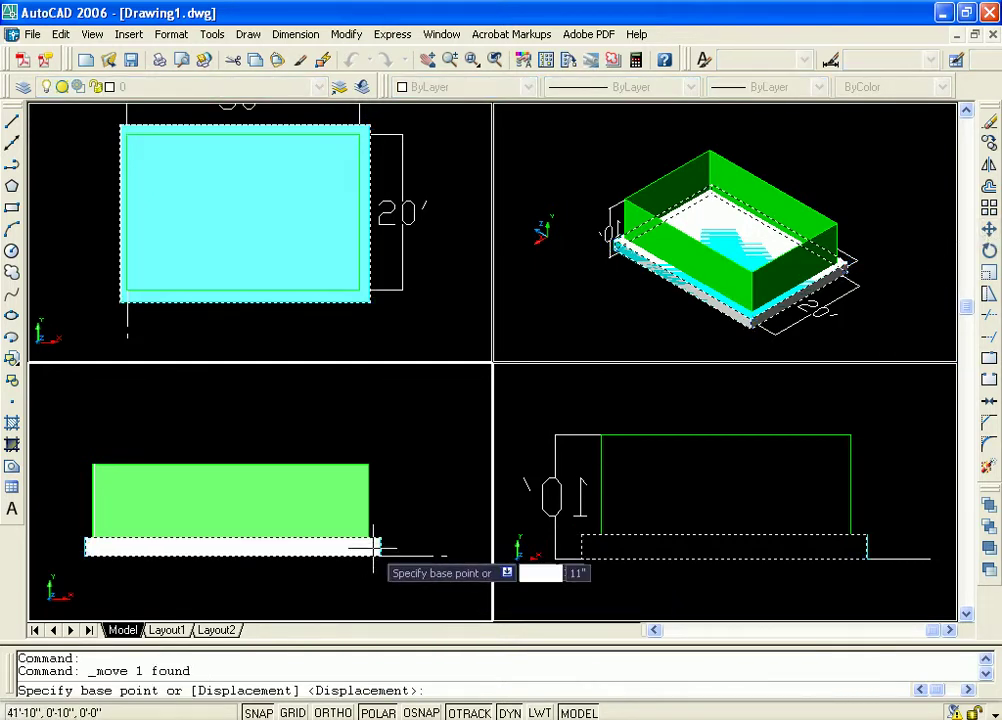
left_click(380, 556)
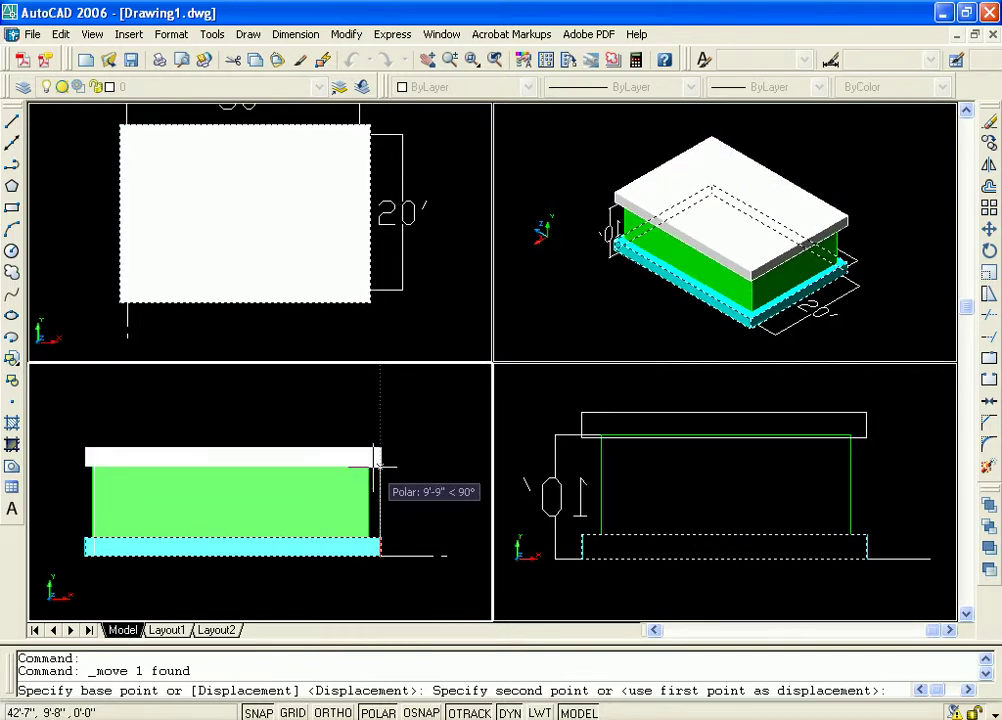
left_click(380, 462)
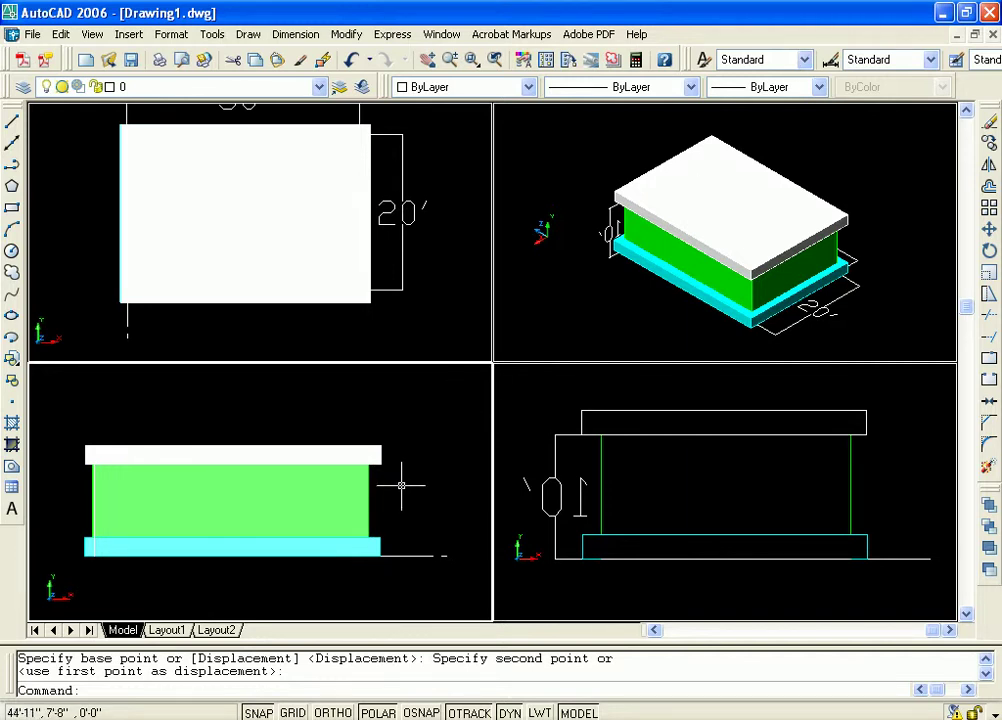
Step: Select the white top slab in the front view and set its color to index color 122
left_click(380, 452)
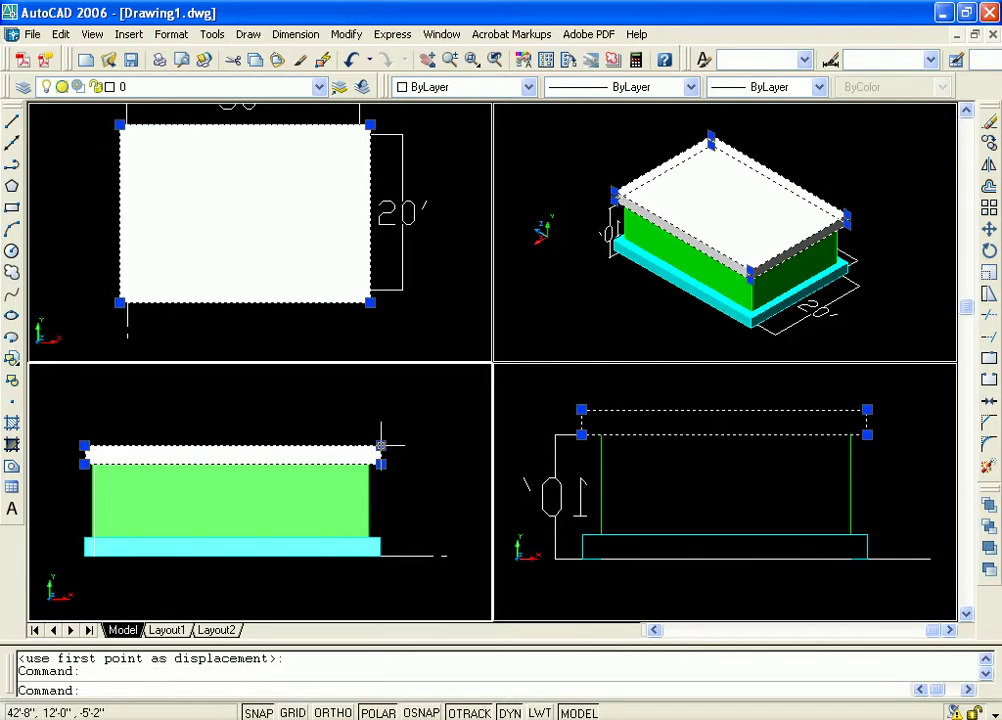
left_click(530, 88)
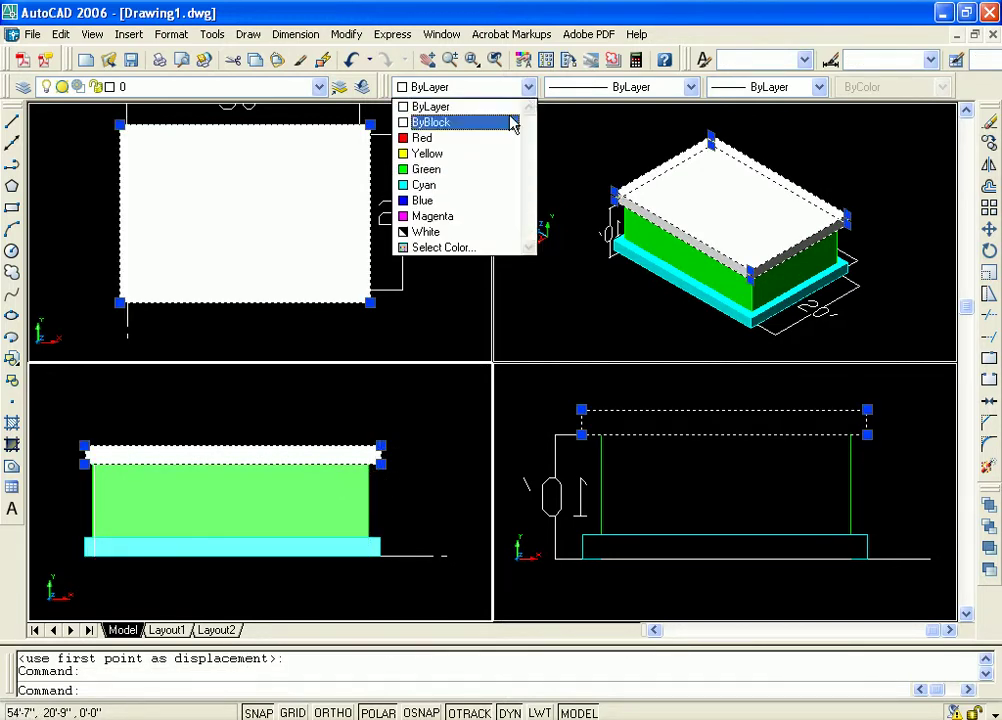
left_click(462, 248)
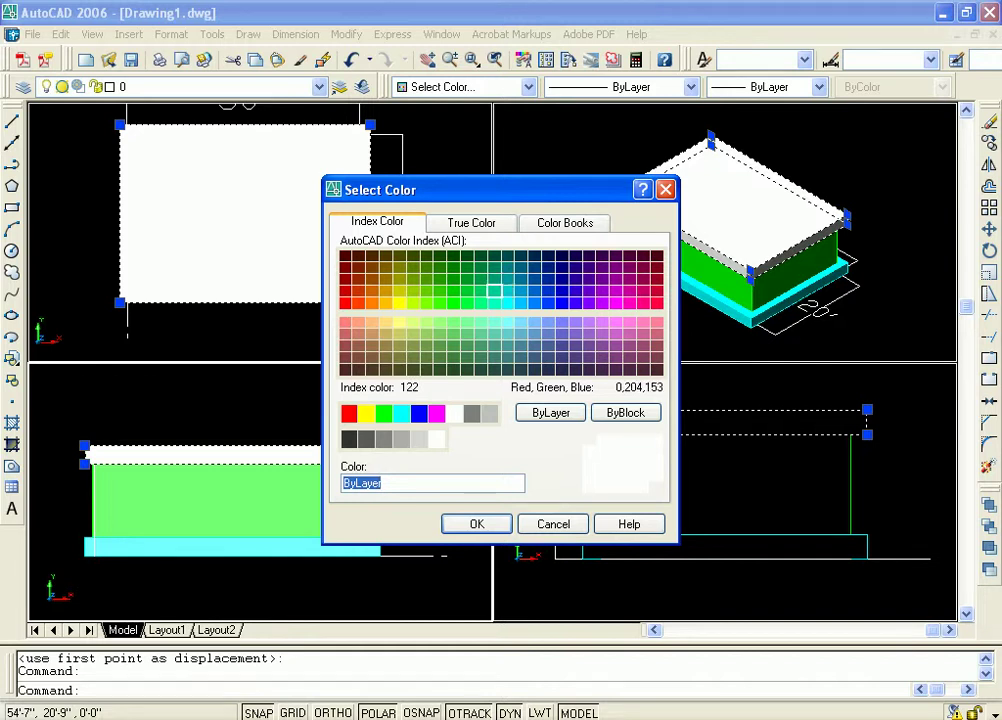
left_click(494, 291)
left_click(477, 525)
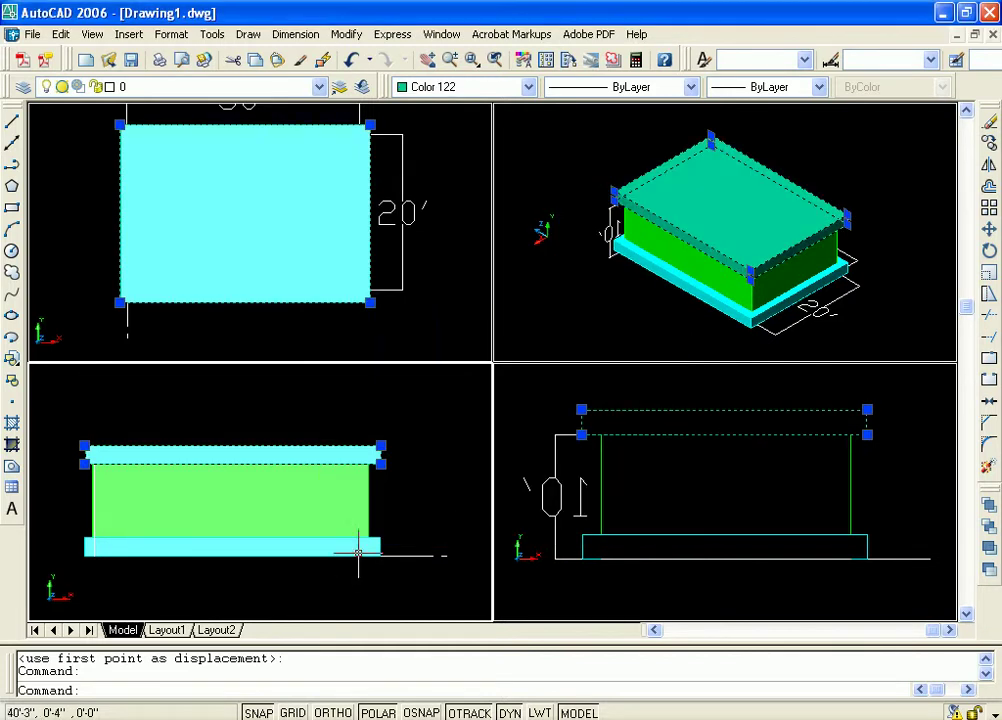
left_click(422, 427)
left_click(425, 421)
key("Escape")
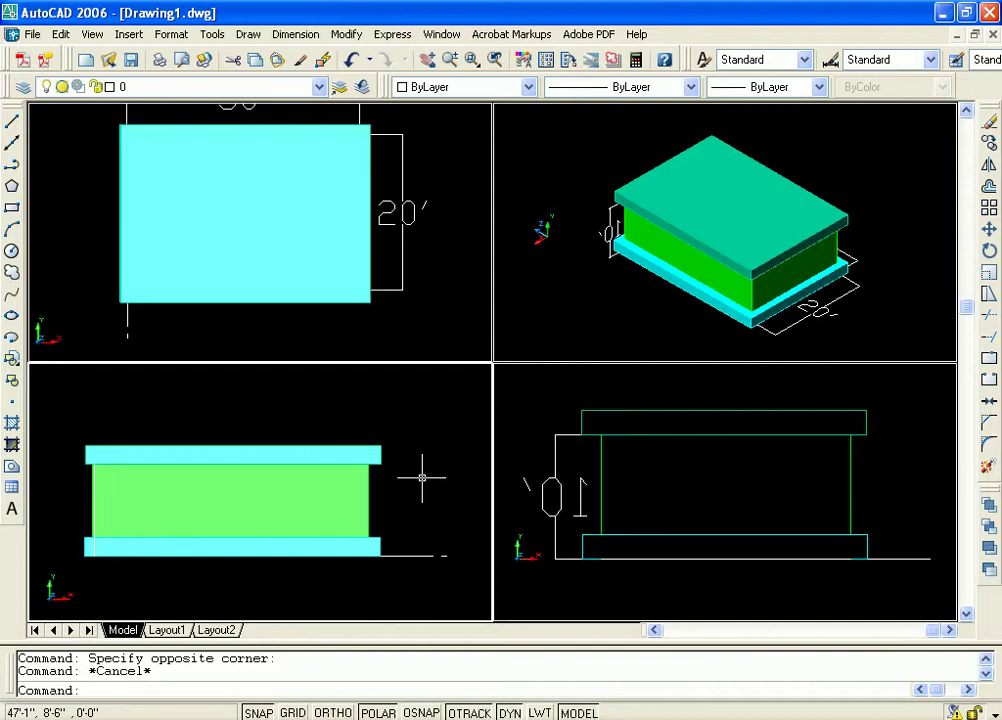
Step: Select the top slab in the front view and set its color to the brown index color 34
left_click(380, 441)
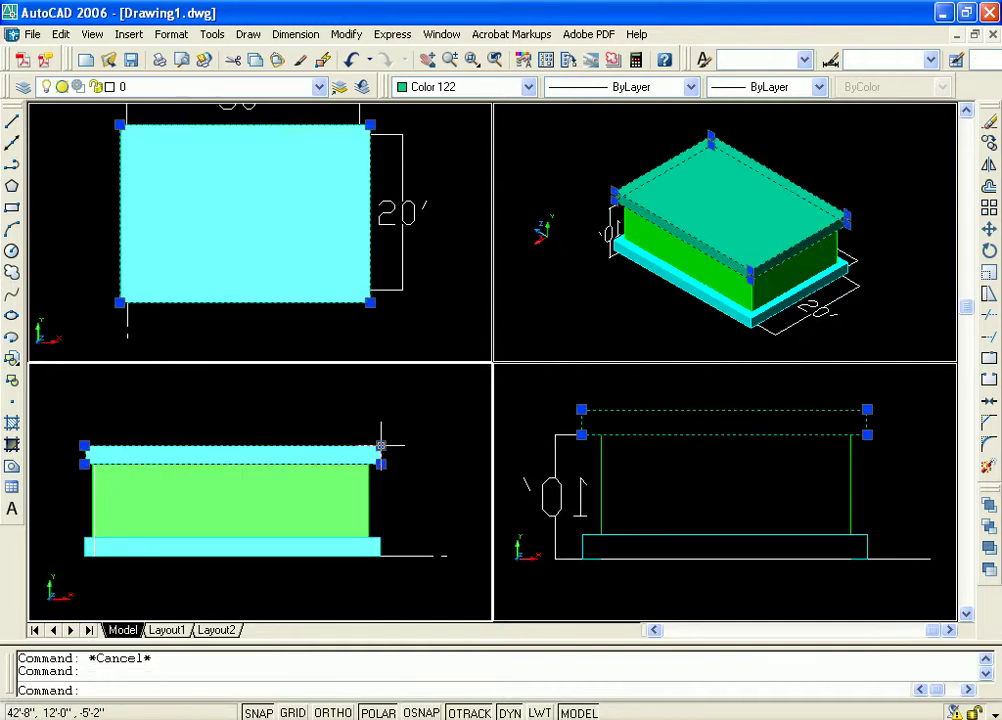
left_click(528, 87)
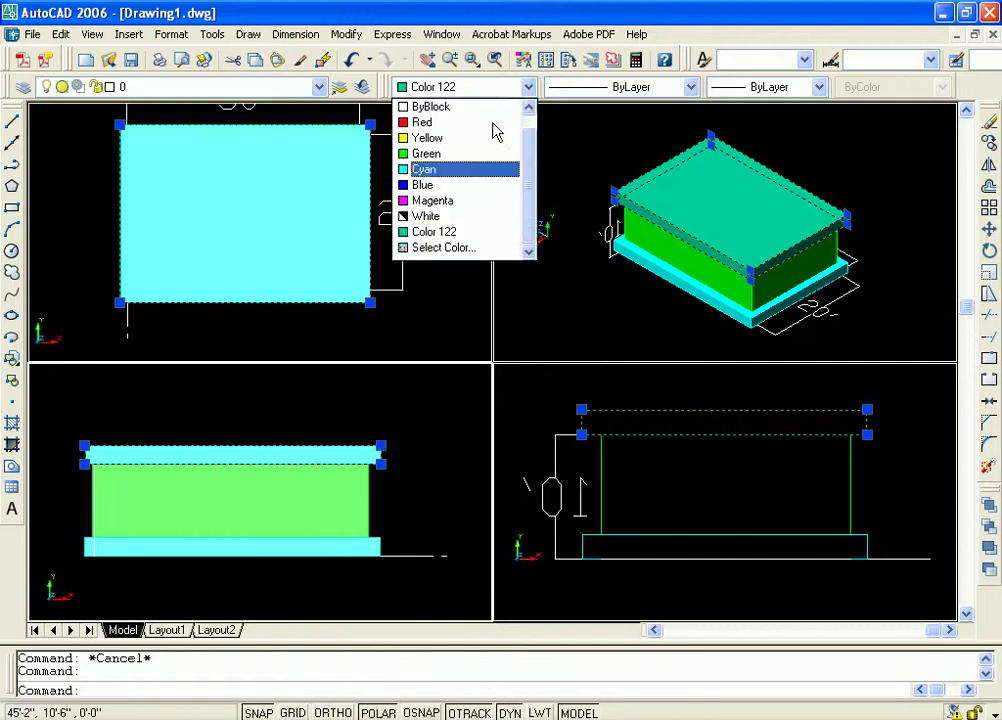
left_click(454, 247)
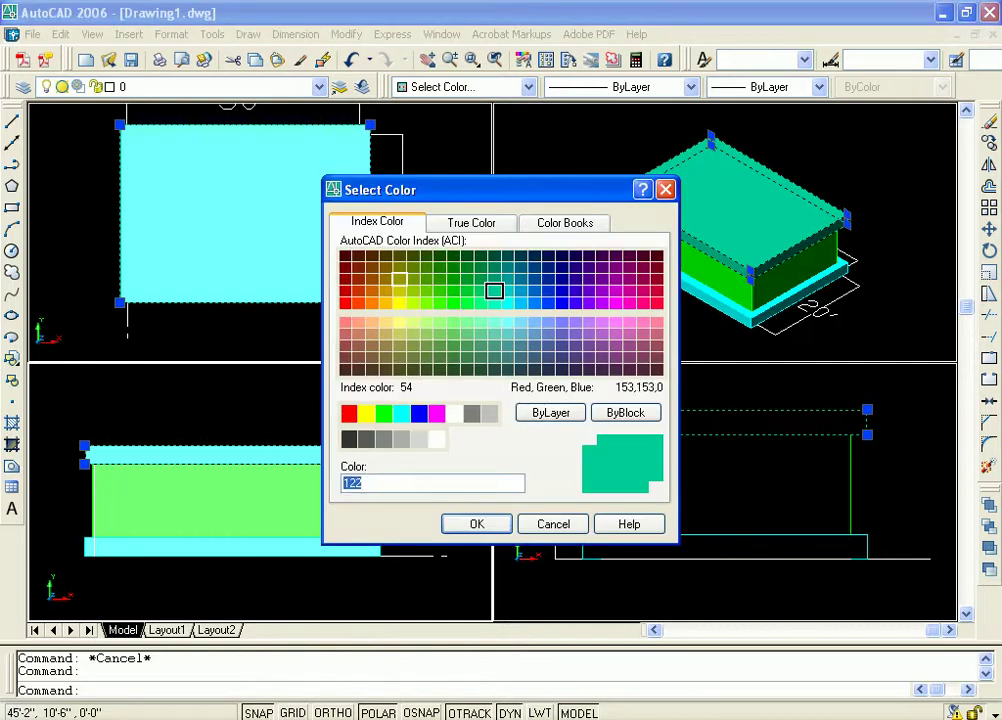
left_click(371, 279)
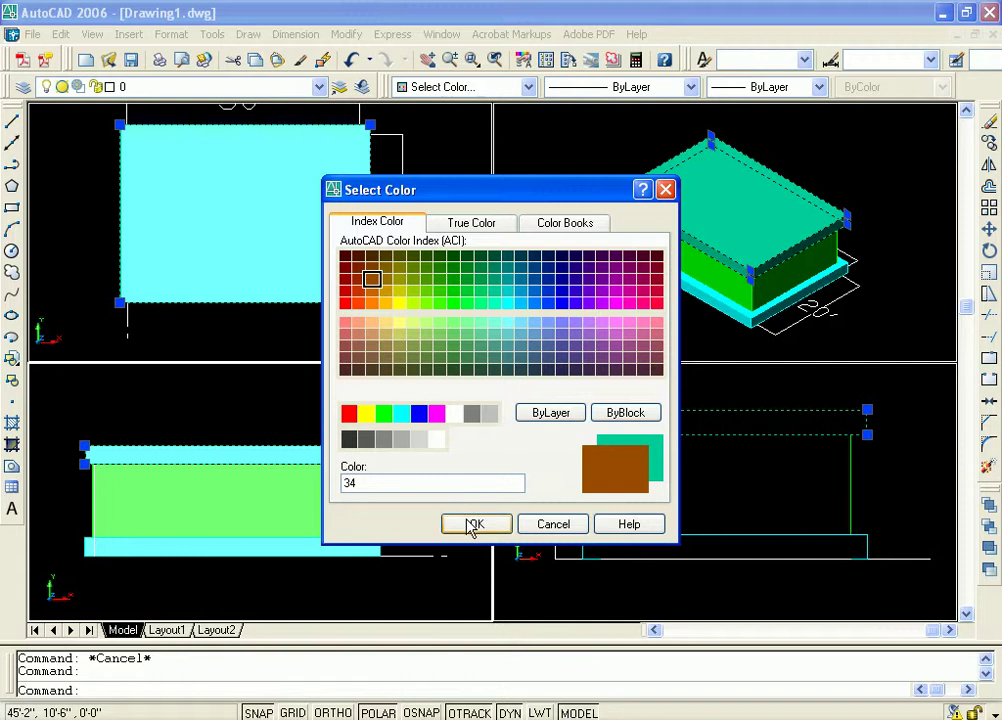
left_click(474, 525)
key("Escape")
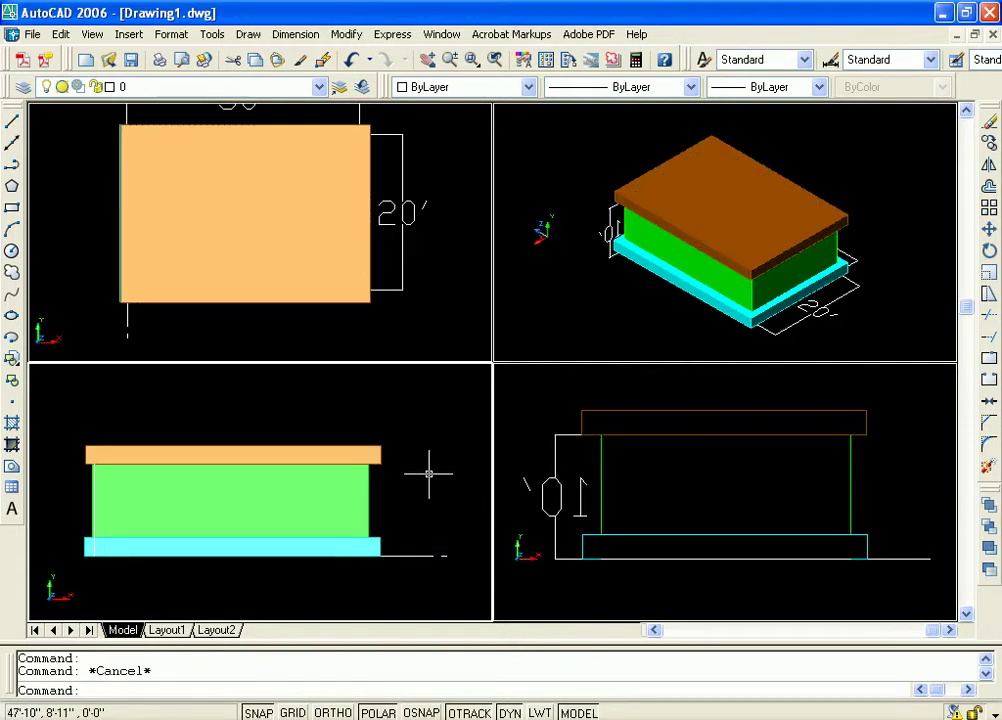
Step: Select the green box and the brown top slab together in the front view, leaving free space above them
scroll(445, 514, "down", 2)
middle_click_drag(440, 516, 430, 541)
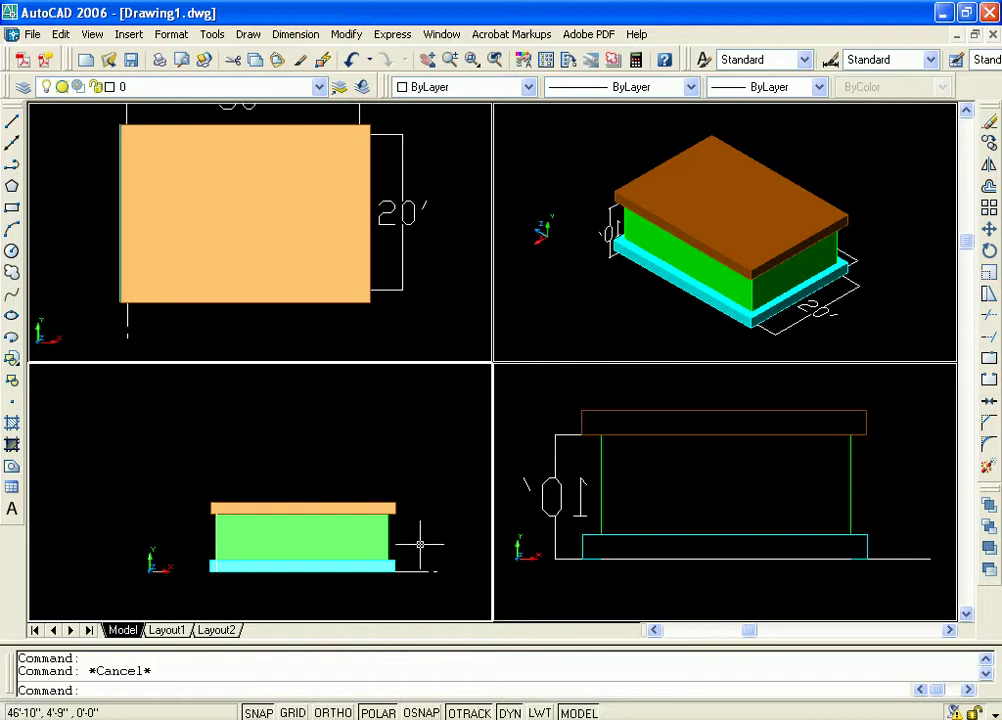
left_click(387, 523)
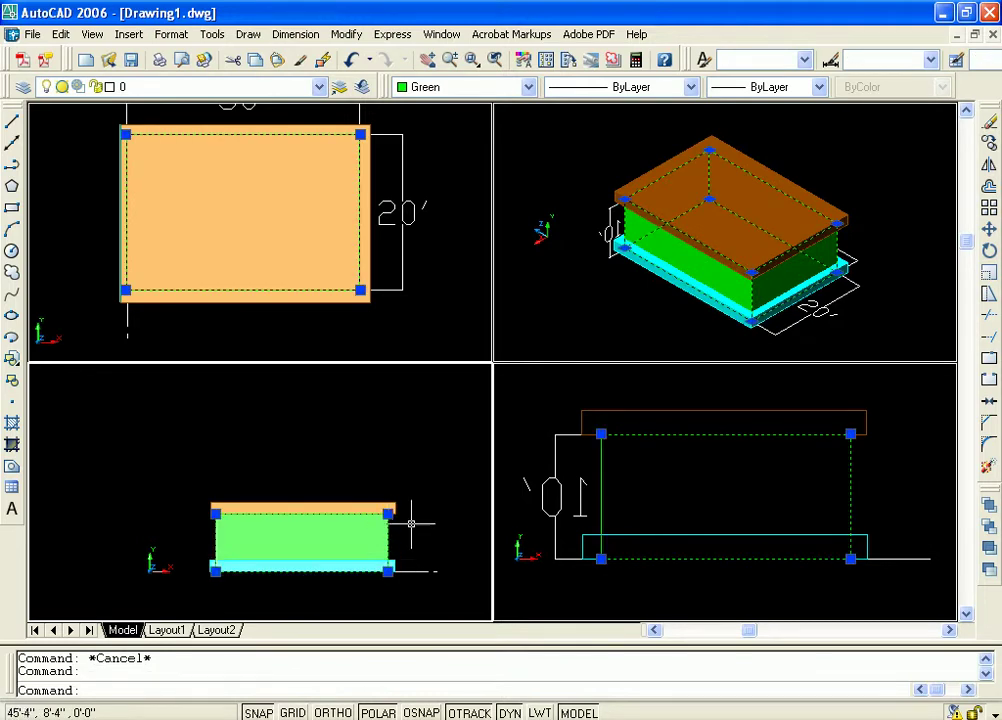
left_click(397, 500, "ctrl")
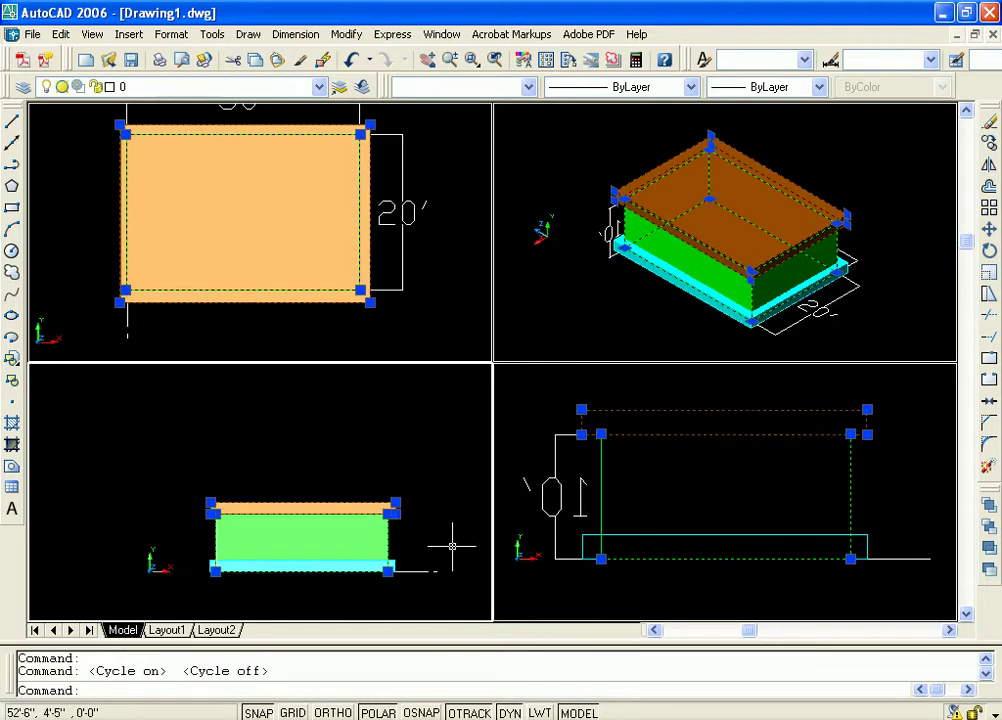
scroll(425, 592, "up", 2)
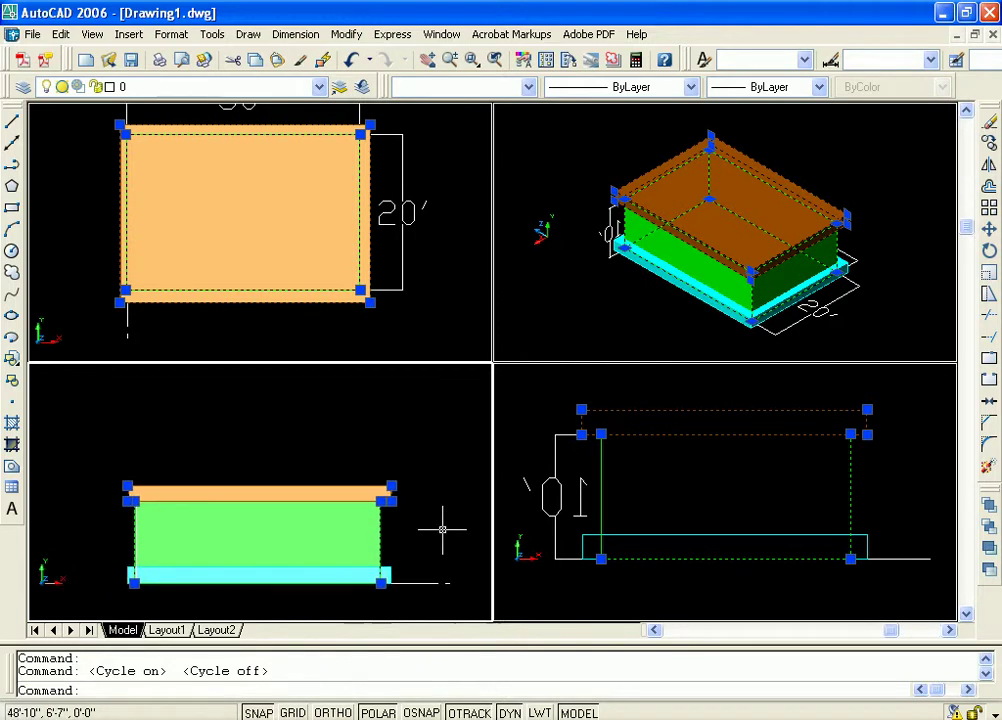
scroll(438, 528, "down", 3)
middle_click_drag(447, 515, 409, 532)
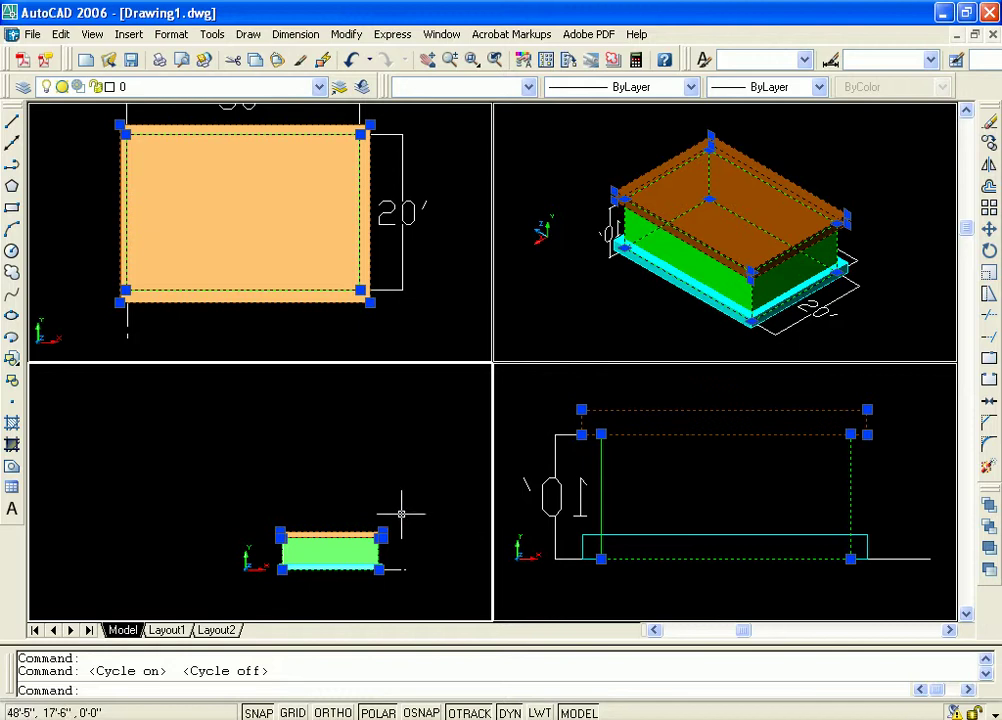
Step: Switch the model space to the Single viewport configuration, with the front view of the model in sight
left_click(93, 35)
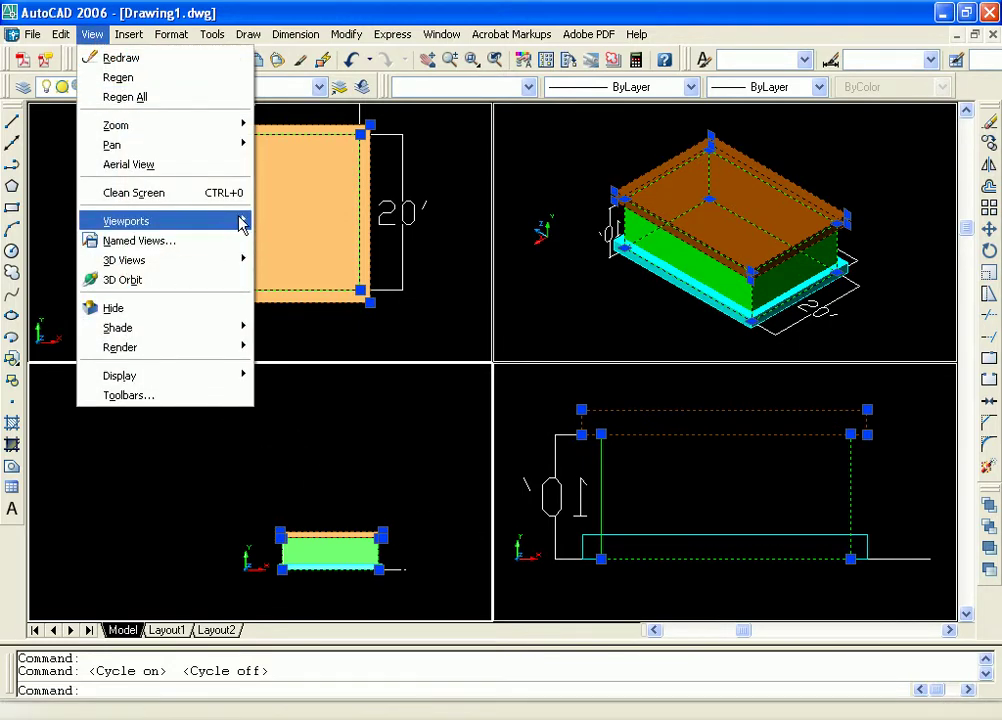
mouse_move(246, 220)
left_click(278, 249)
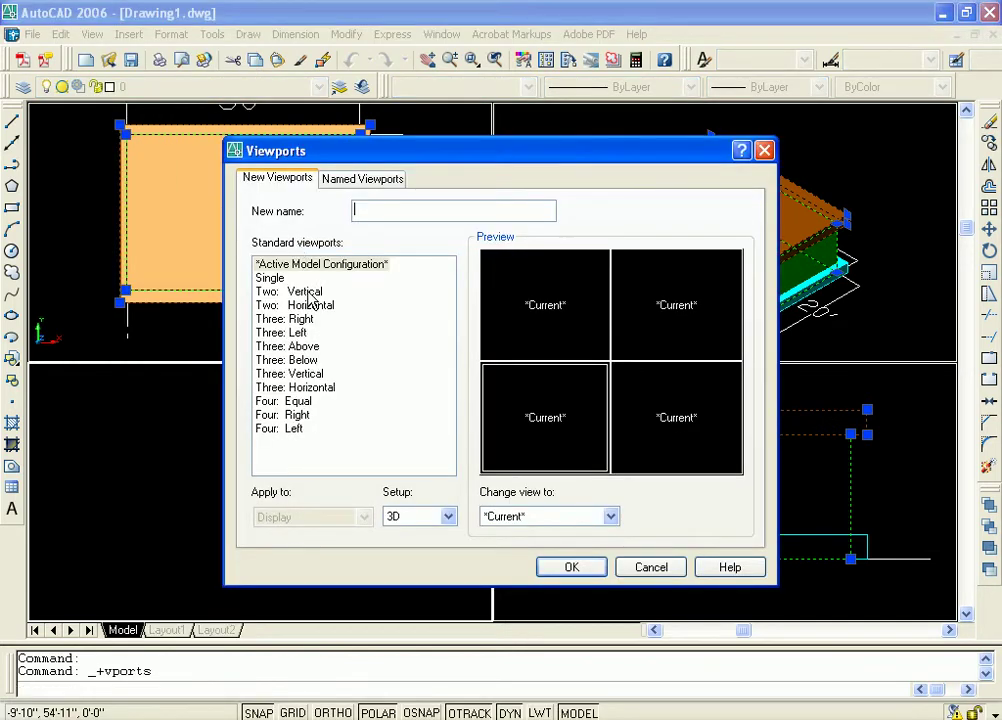
left_click(281, 281)
left_click(593, 572)
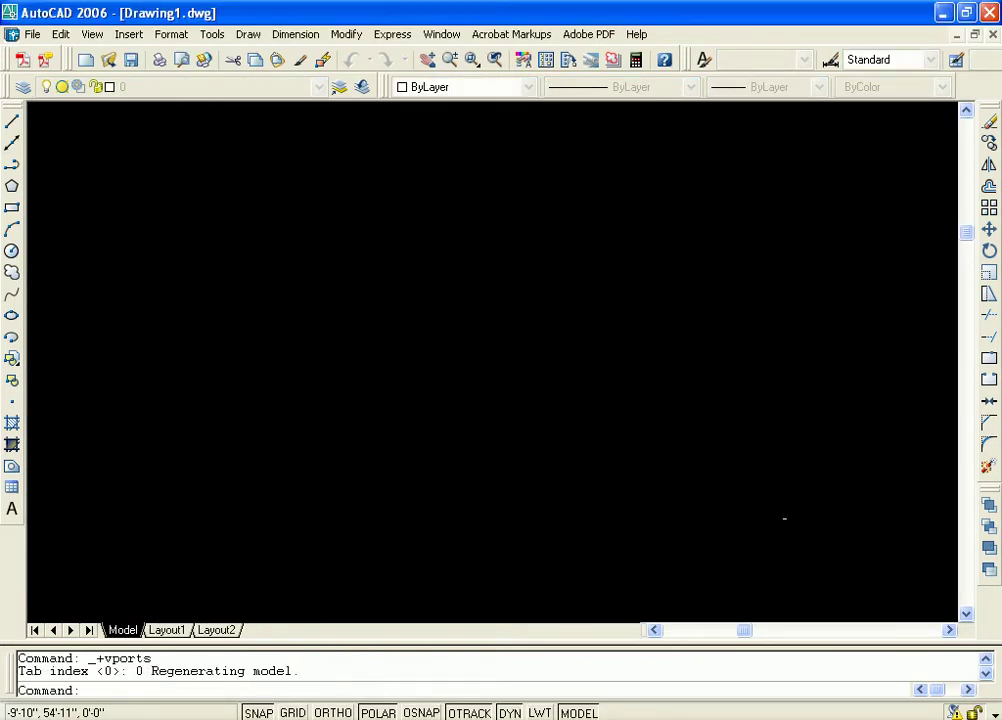
mouse_move(812, 420)
middle_mouse_down()
mouse_move(634, 436)
mouse_move(649, 476)
middle_mouse_up()
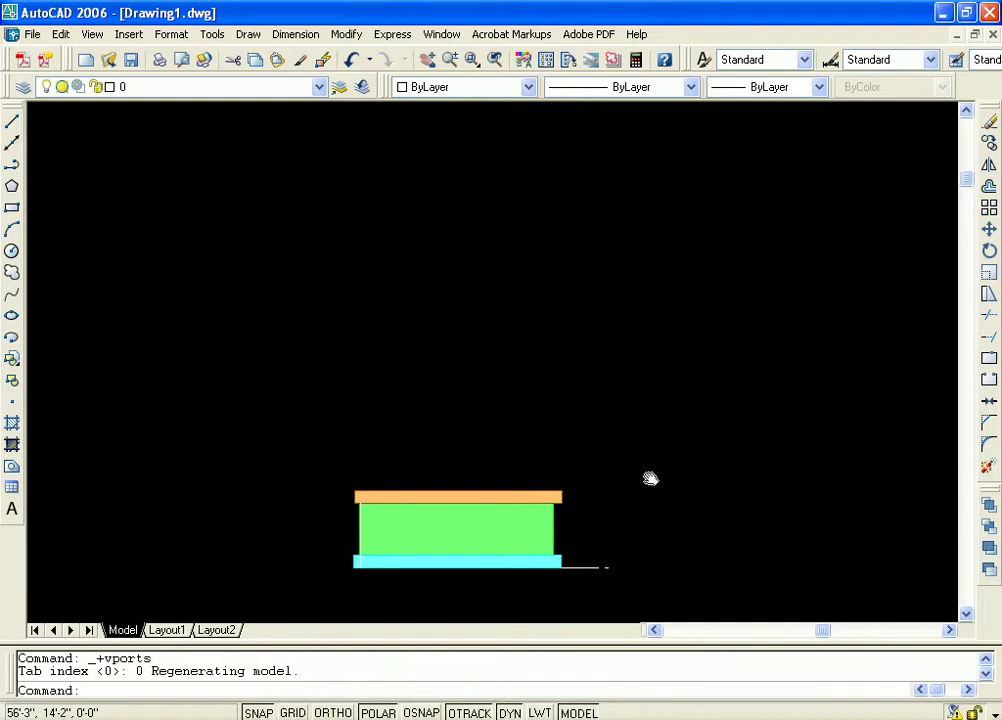
Step: Copy the green box and brown slab straight up three times with Ortho on, stacking the storeys about 12' apart
left_click(557, 522)
left_click(564, 492, "ctrl")
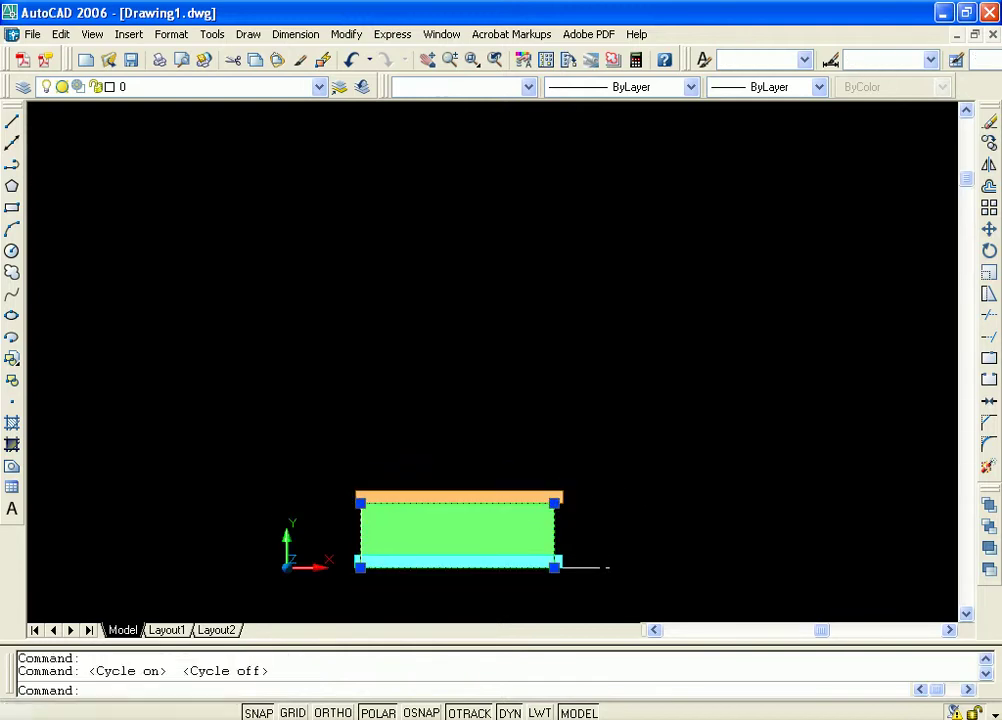
left_click(989, 145)
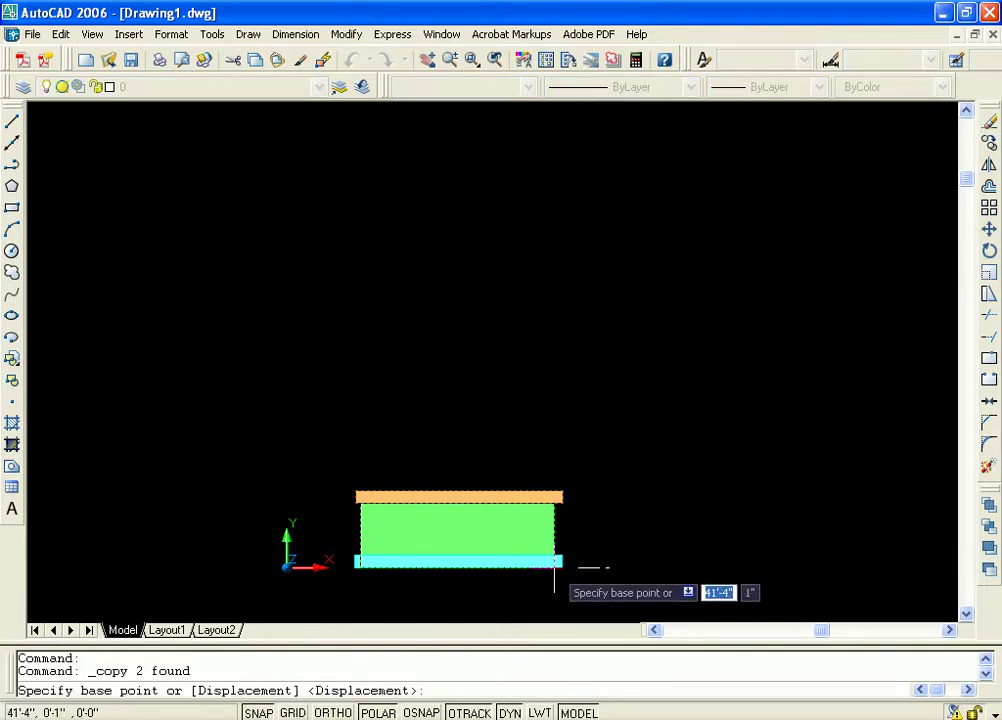
left_click(555, 565)
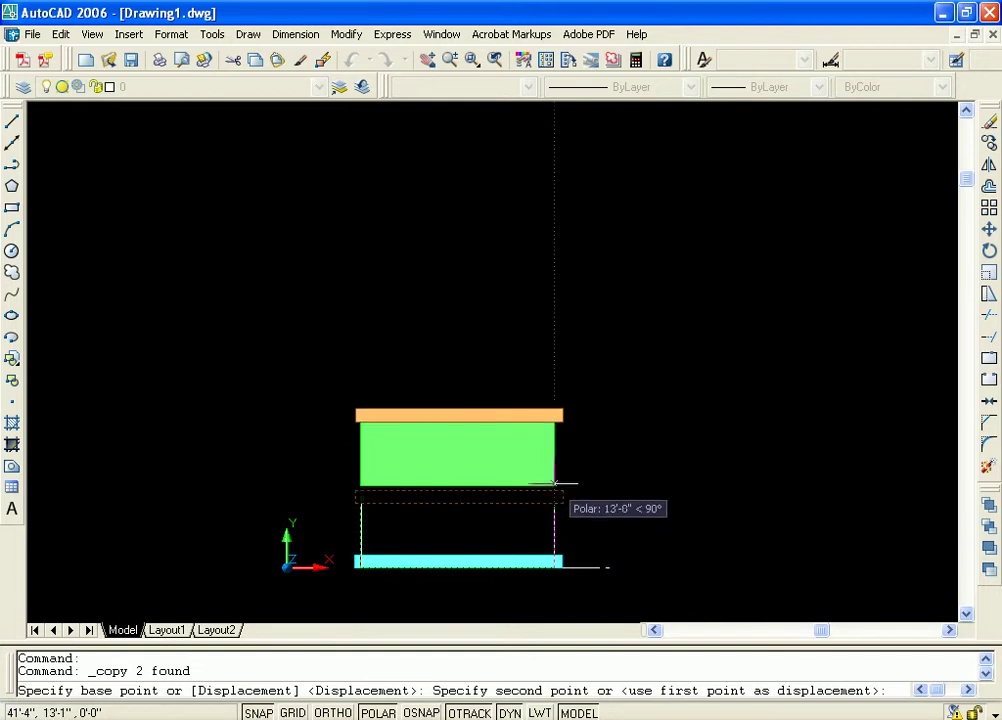
key("F8")
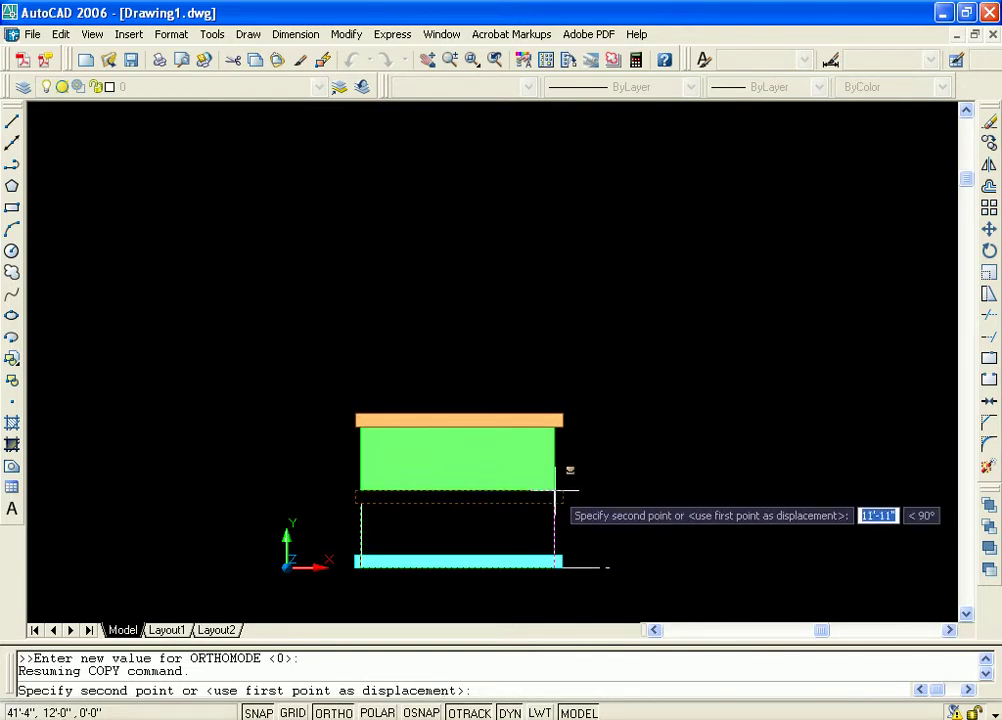
left_click(555, 490)
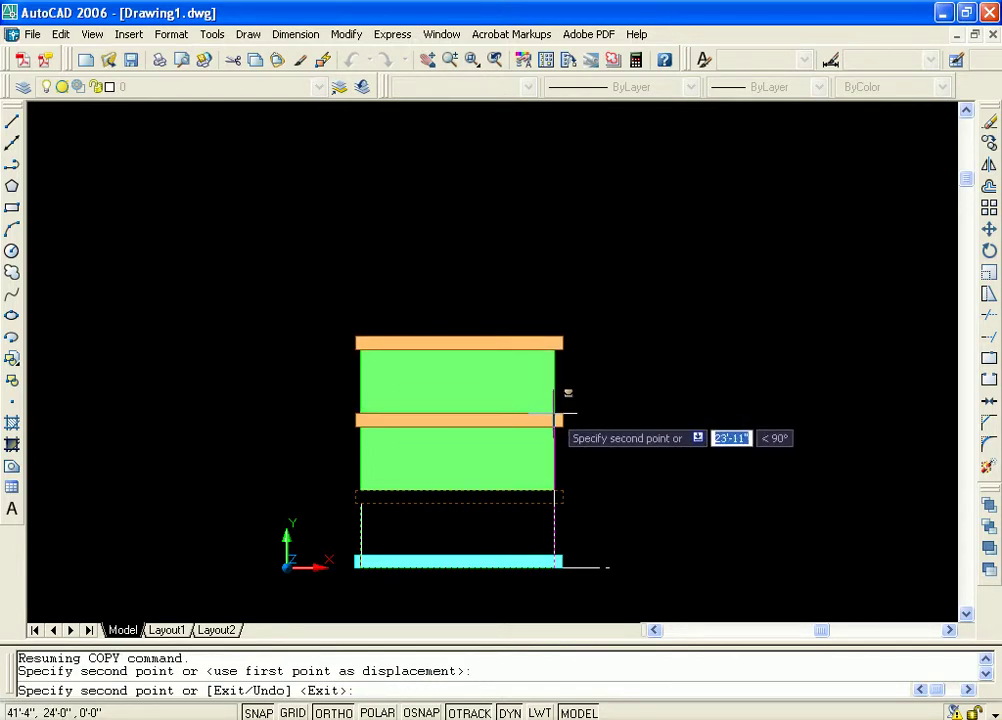
left_click(555, 413)
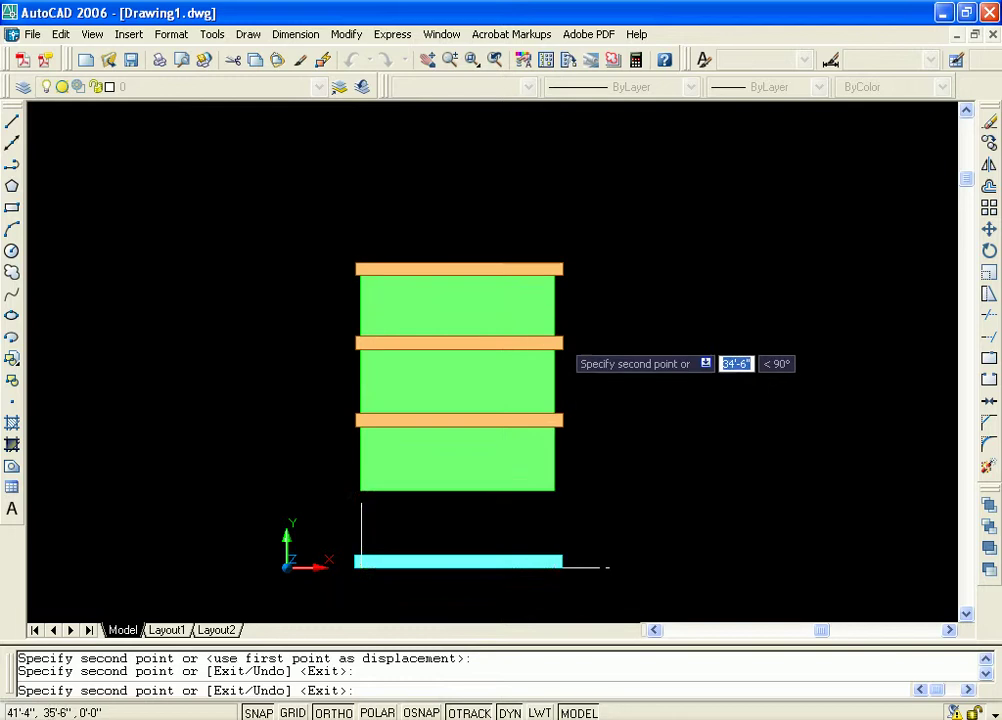
left_click(555, 335)
key("Escape")
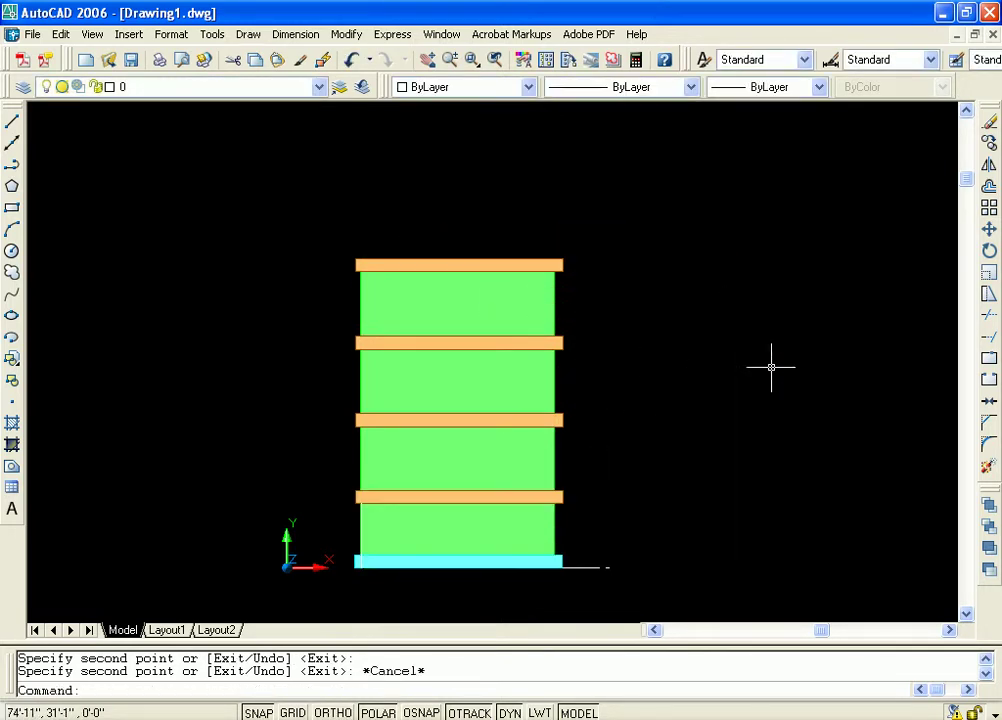
Step: Switch the four-storey building model to the SW Isometric view
mouse_move(747, 471)
middle_mouse_down()
mouse_move(827, 396)
mouse_move(795, 408)
middle_mouse_up()
scroll(825, 402, "down", 2)
scroll(823, 390, "up", 1)
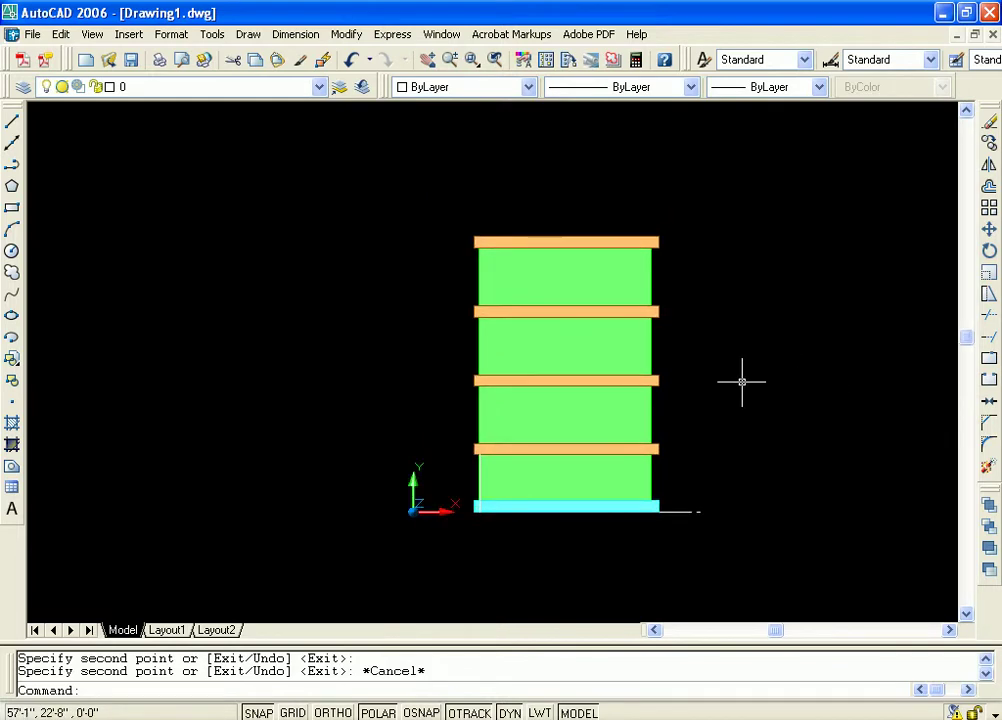
left_click(92, 34)
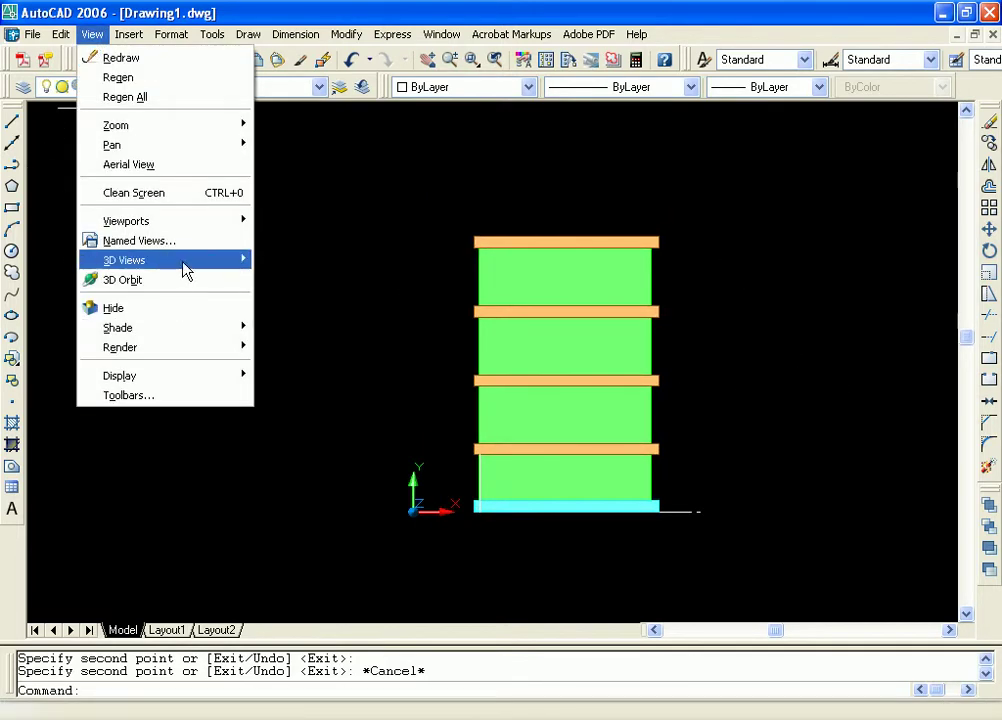
mouse_move(219, 262)
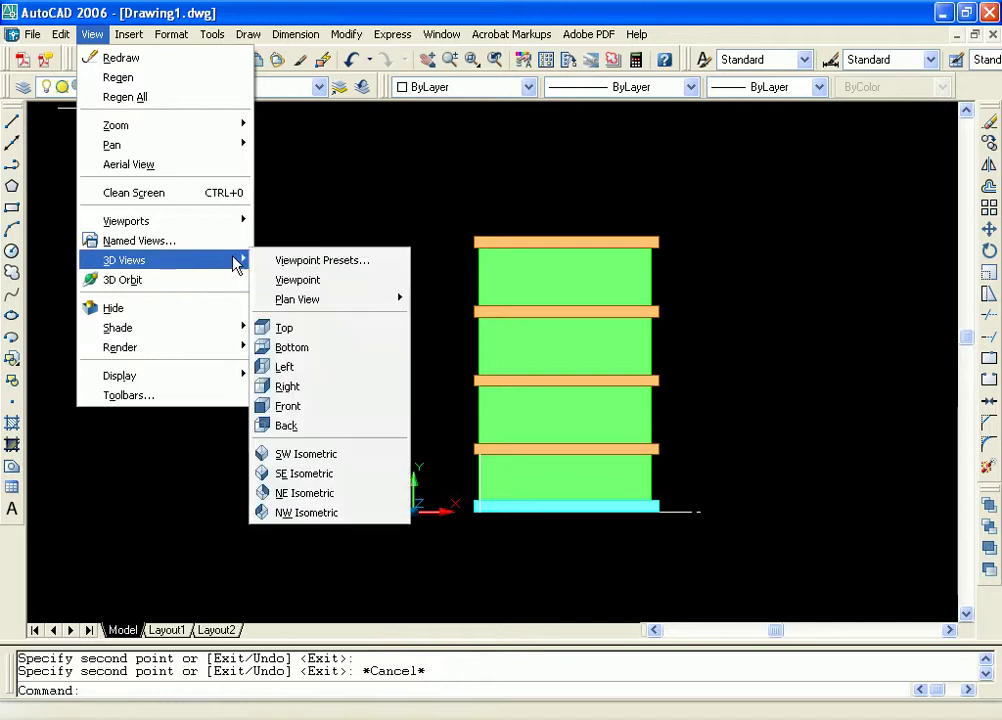
left_click(306, 454)
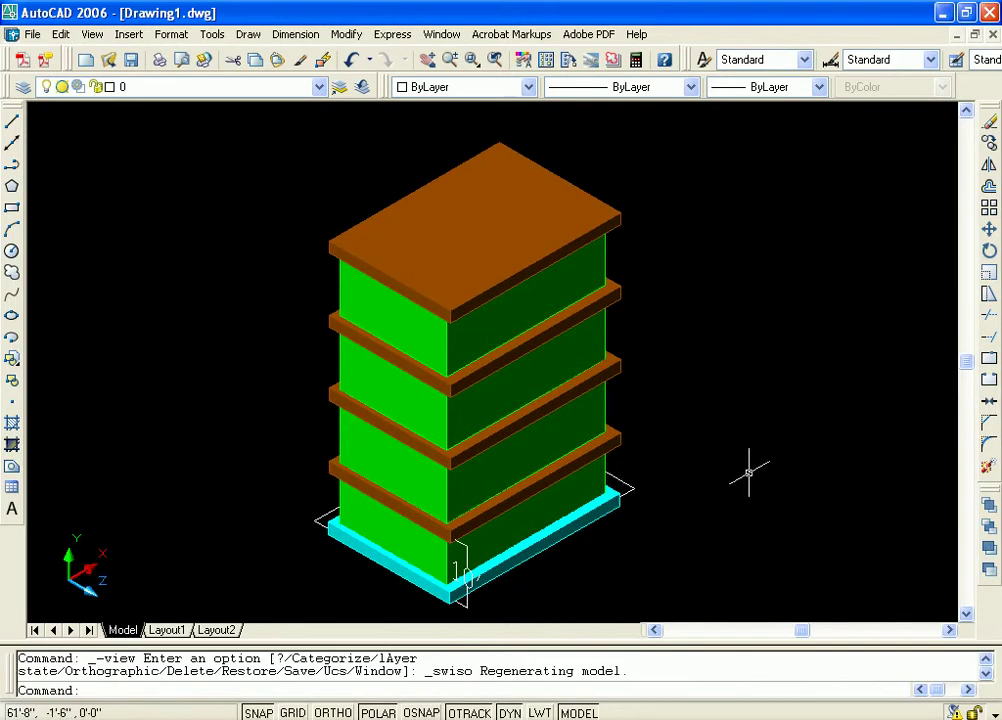
Step: Split the model space into the Four: Equal viewport configuration with the 3D setup, showing top, SE Isometric, front and right views
scroll(790, 457, "up", 2)
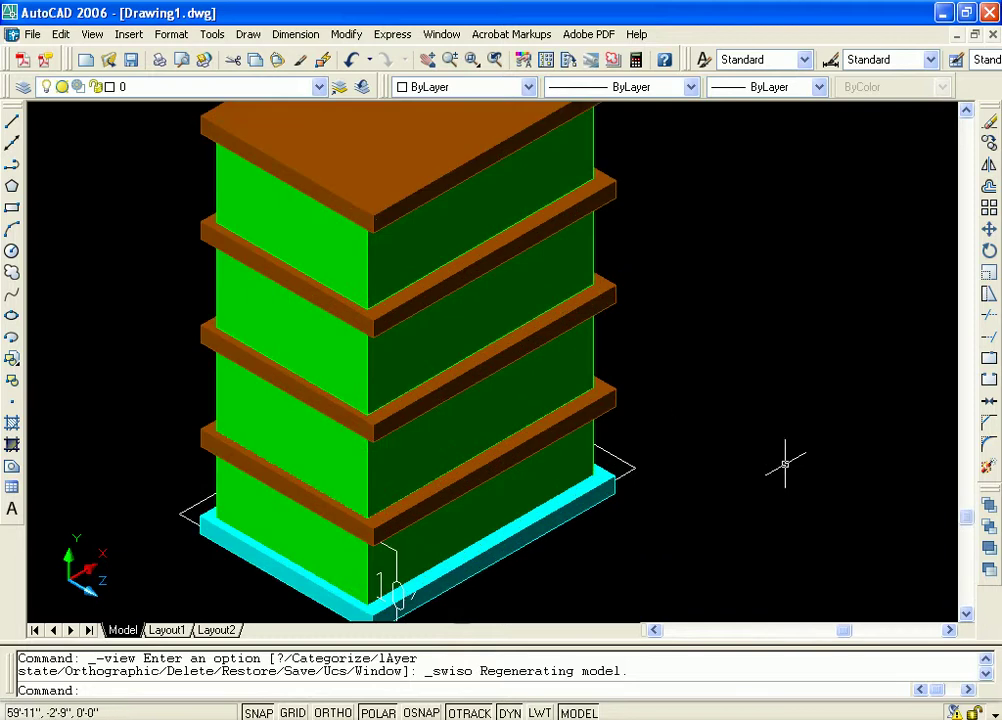
scroll(760, 464, "down", 2)
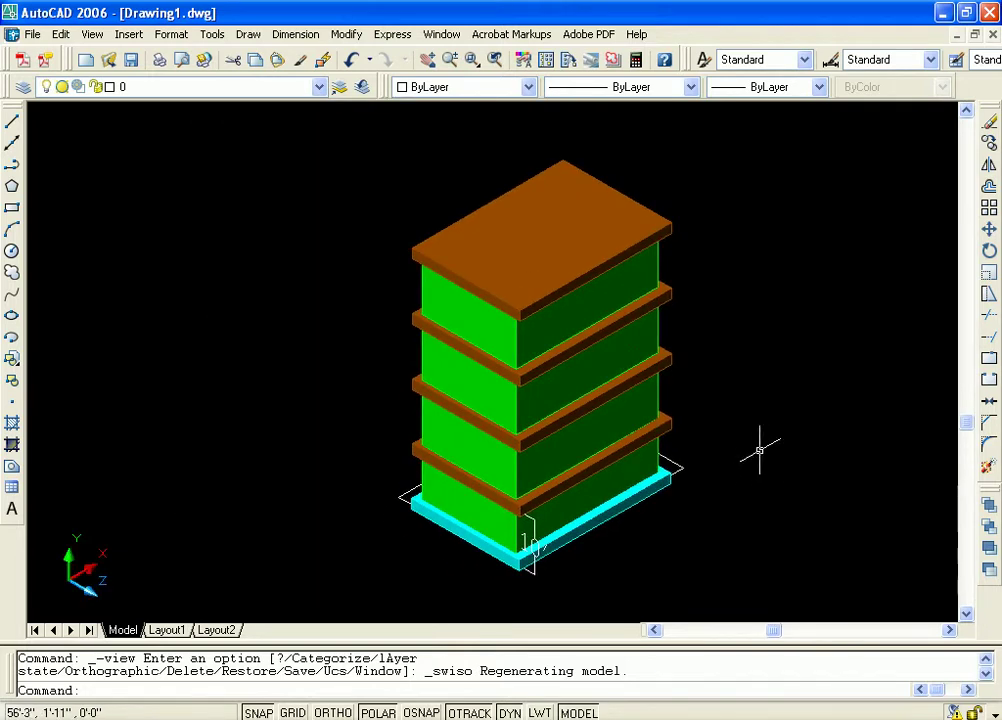
middle_click_drag(755, 457, 747, 469)
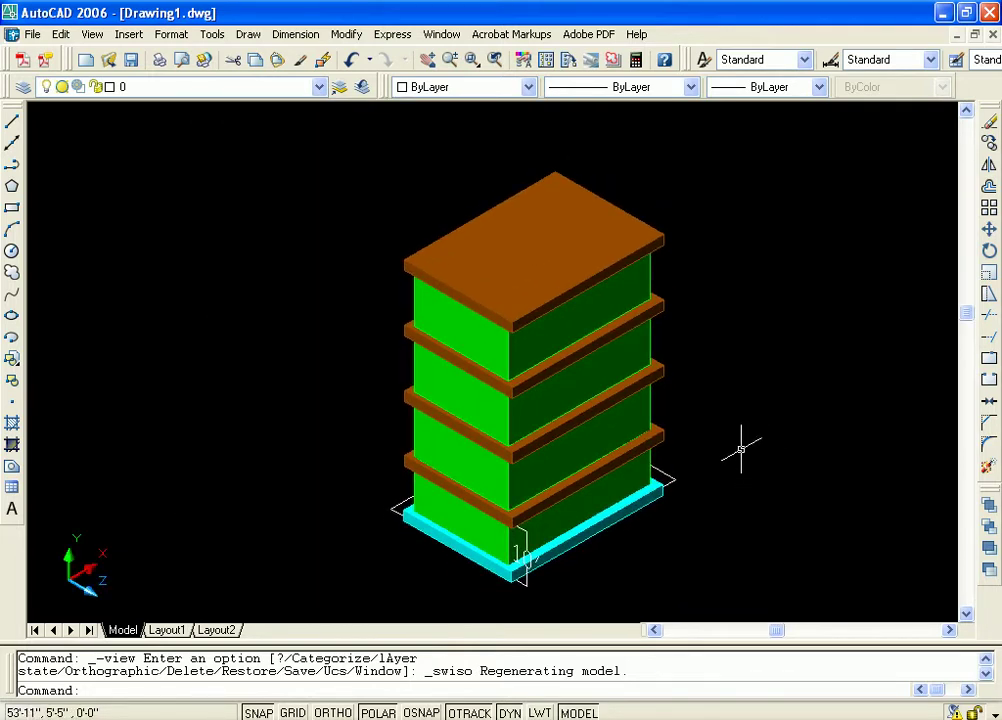
left_click(90, 34)
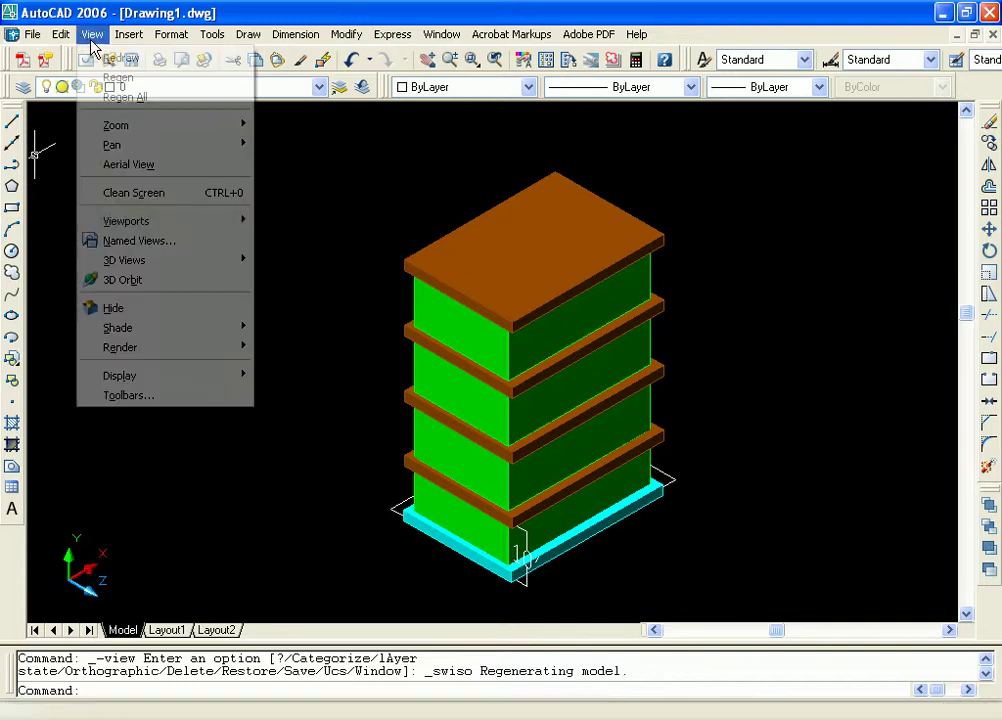
mouse_move(207, 232)
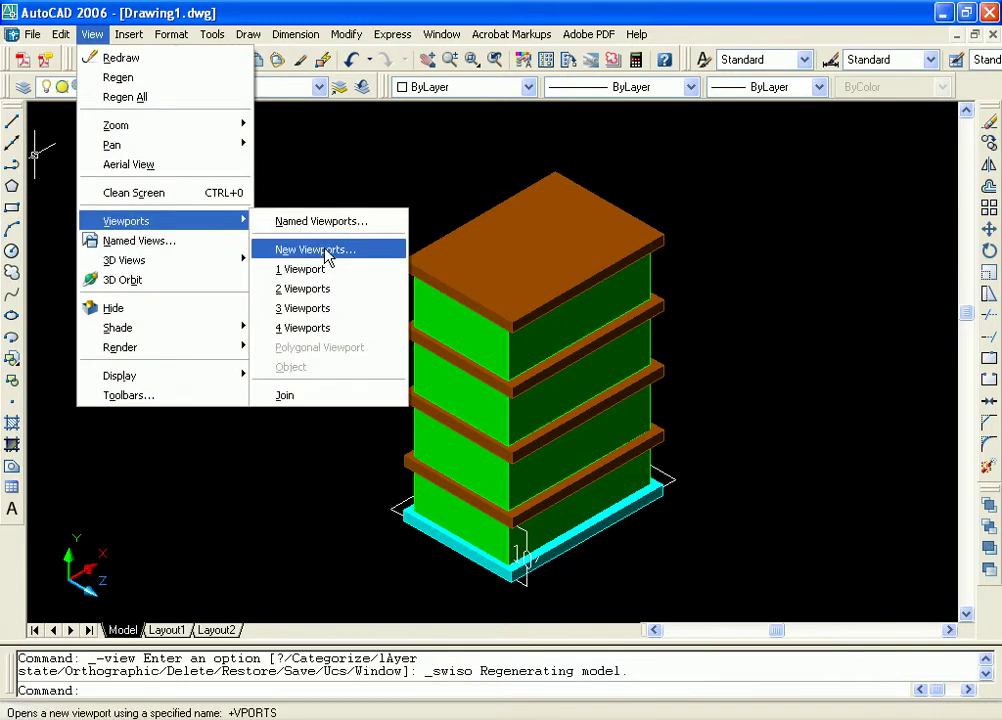
left_click(330, 248)
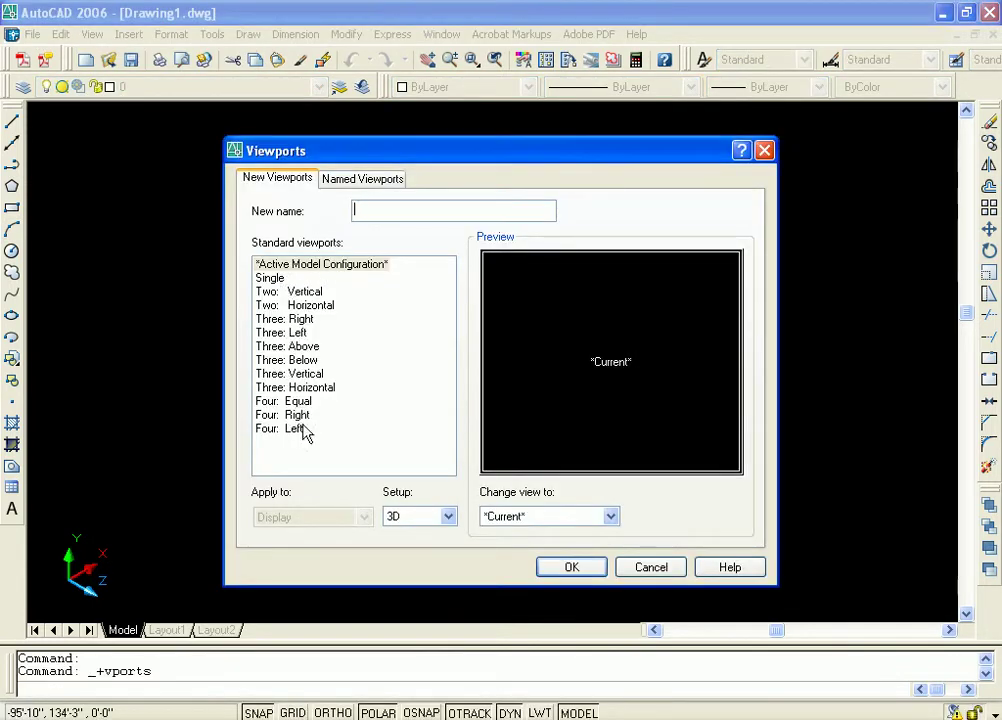
left_click(298, 402)
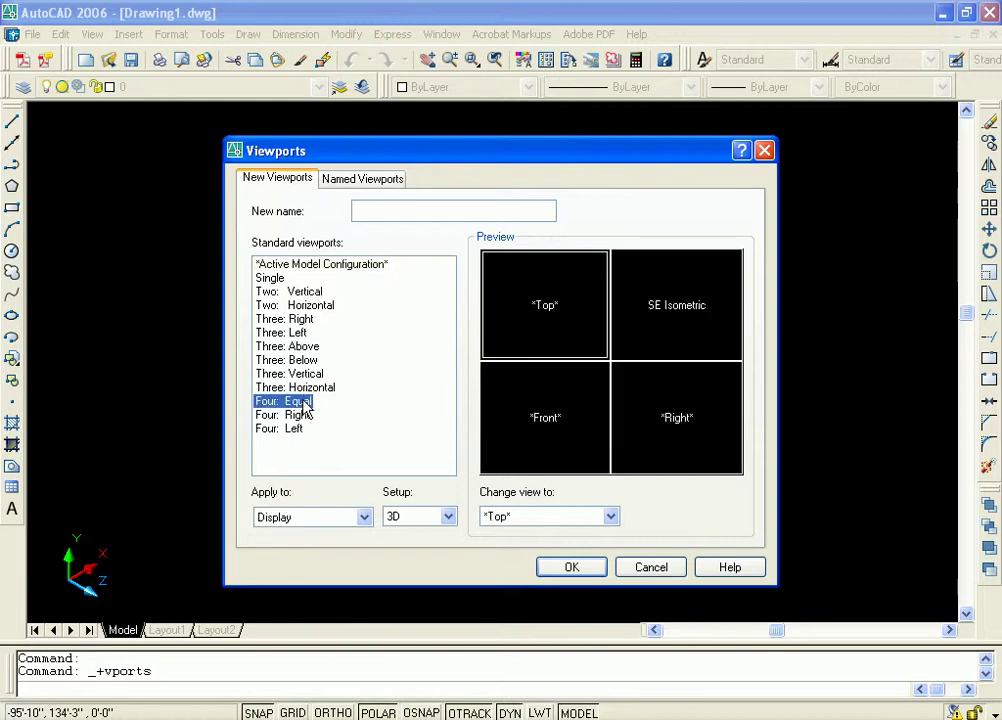
left_click(565, 568)
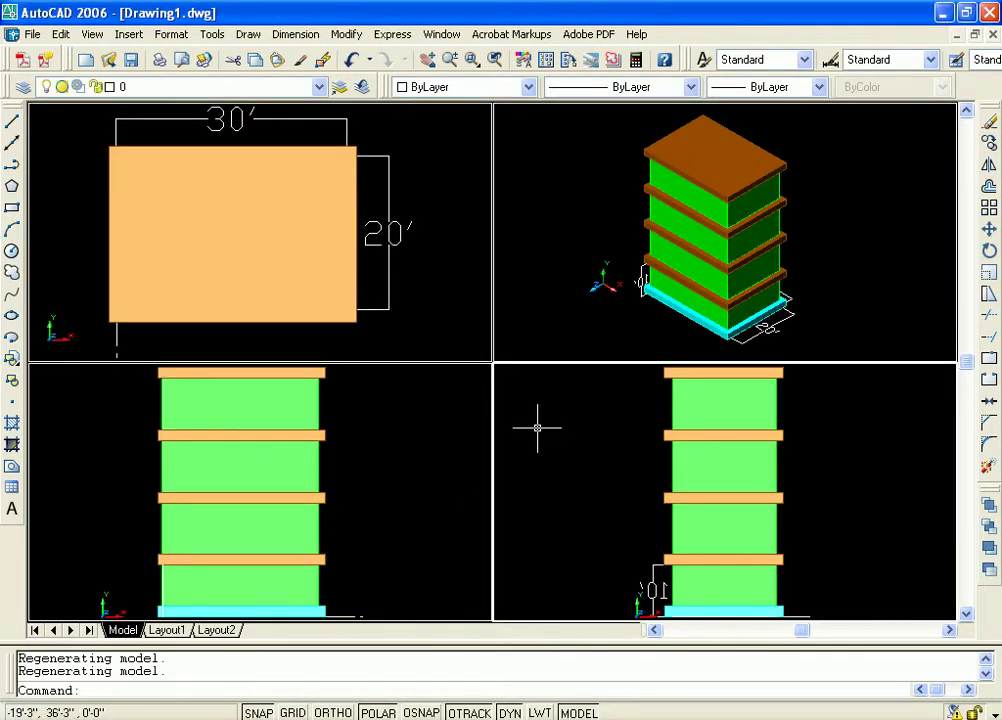
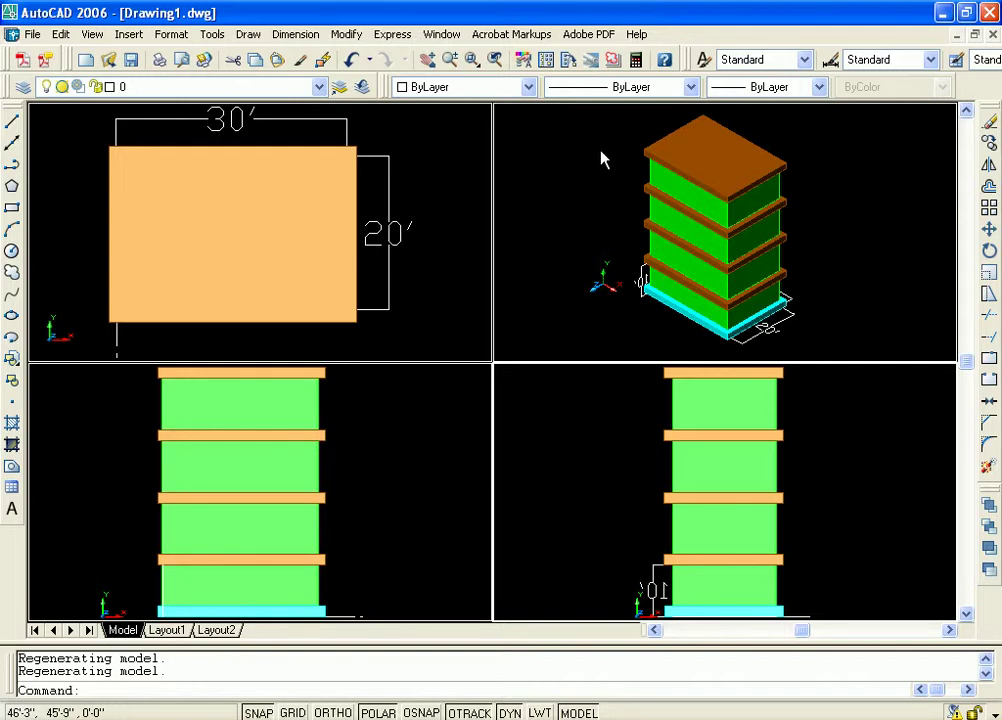
Step: Return the model space to the Single viewport configuration, keeping the SE Isometric view of the building
left_click(92, 34)
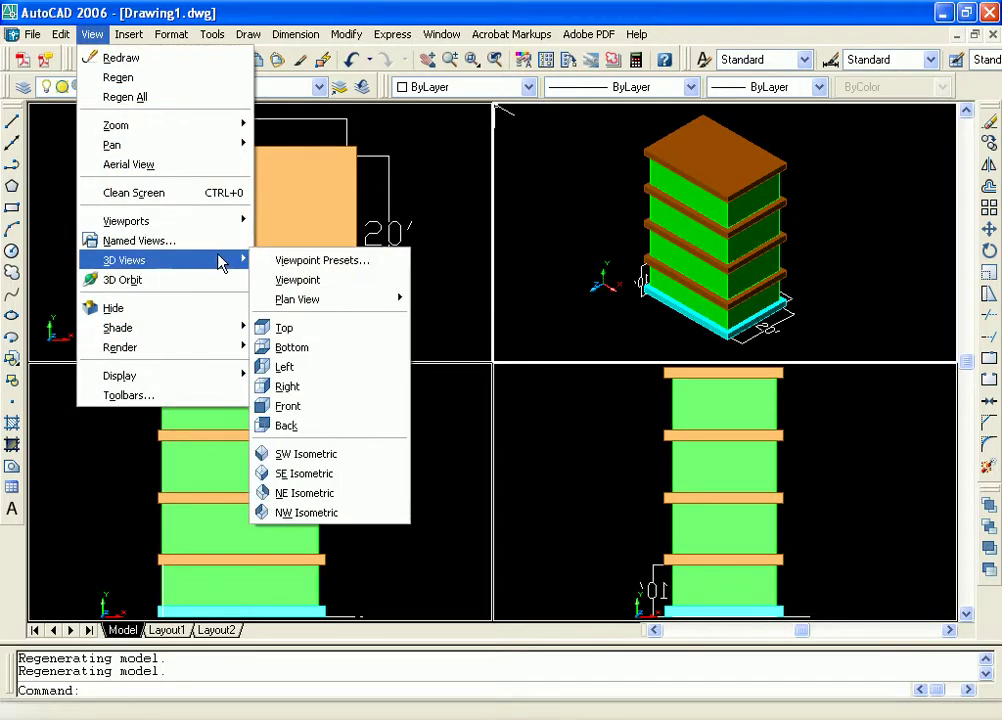
mouse_move(240, 221)
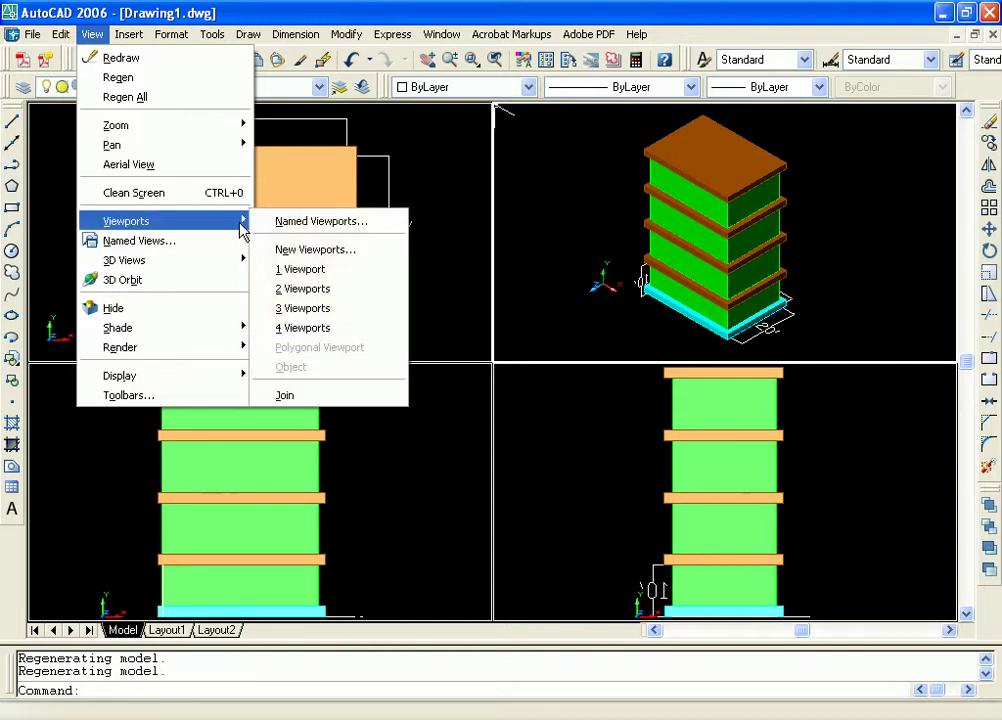
left_click(309, 250)
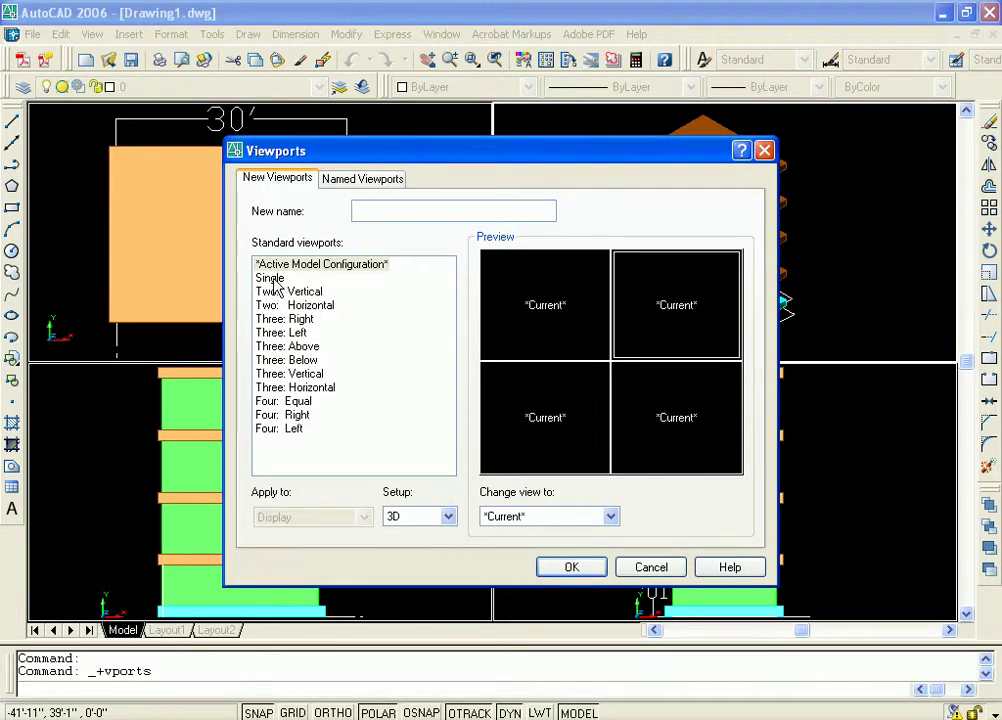
left_click(270, 278)
left_click(575, 568)
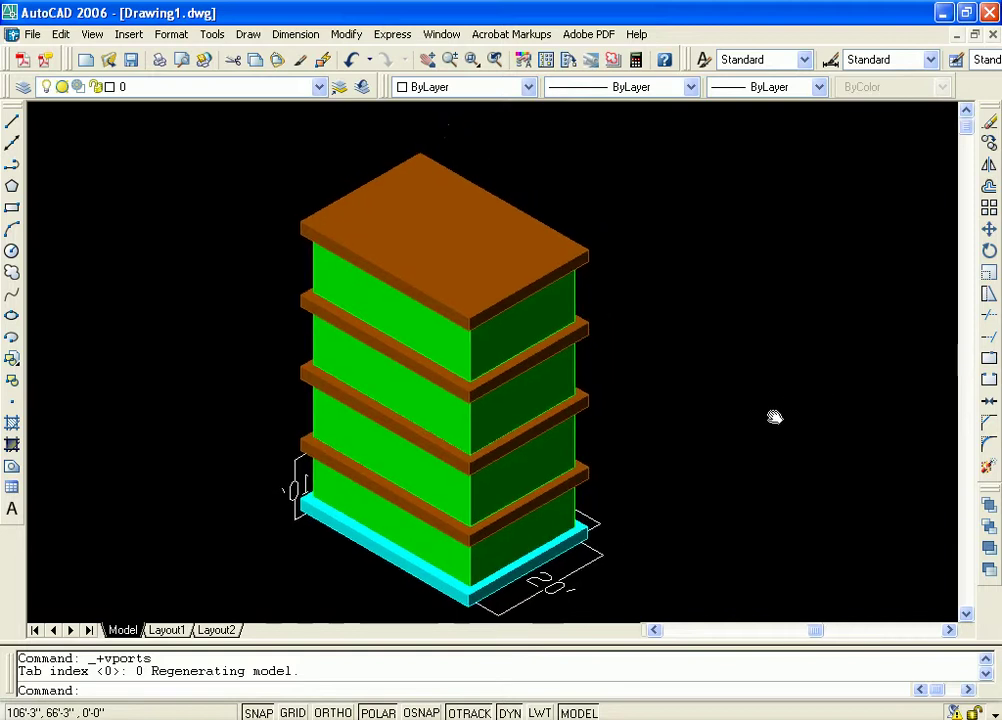
Step: Display the four-storey building as a 3D wireframe and inspect its edges up close and from farther away
left_click(88, 38)
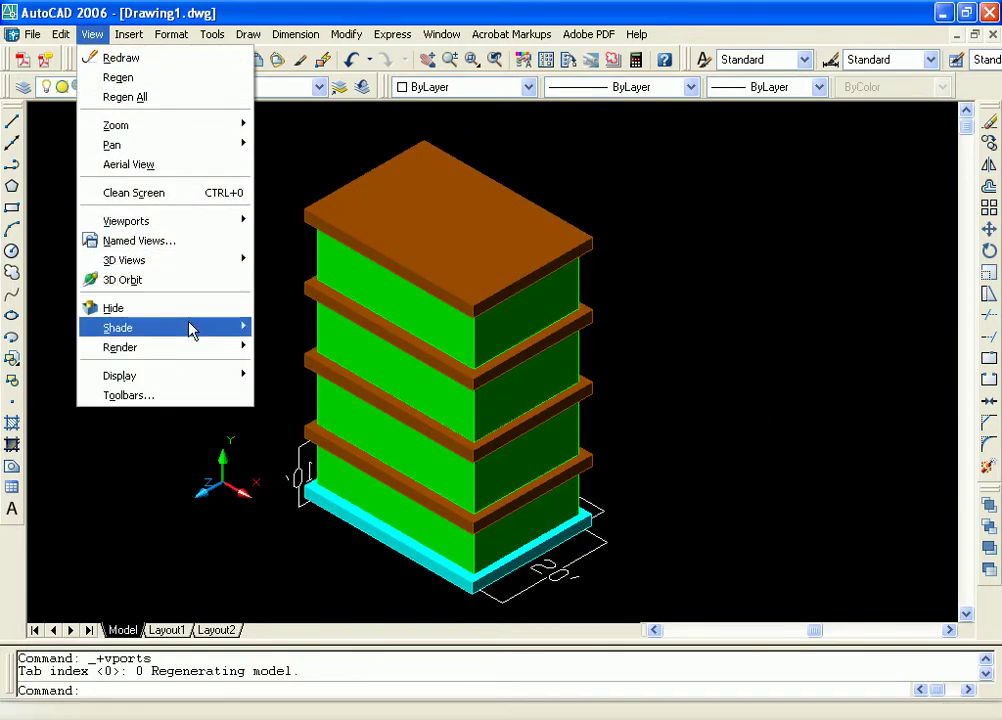
mouse_move(188, 330)
left_click(316, 347)
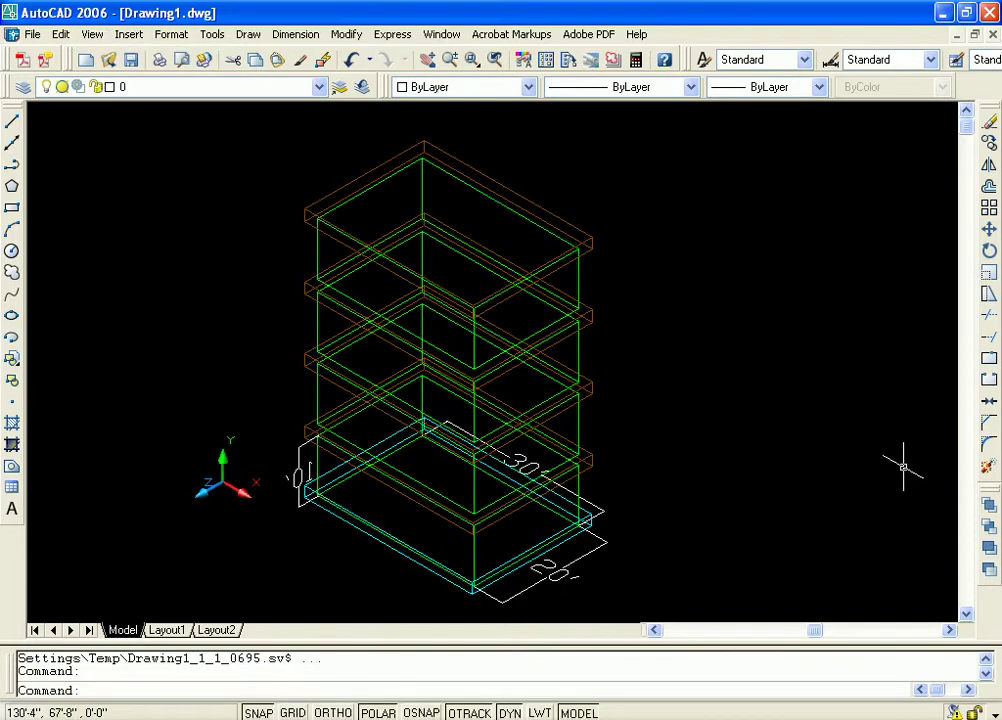
middle_click_drag(772, 472, 776, 443)
scroll(760, 448, "up", 2)
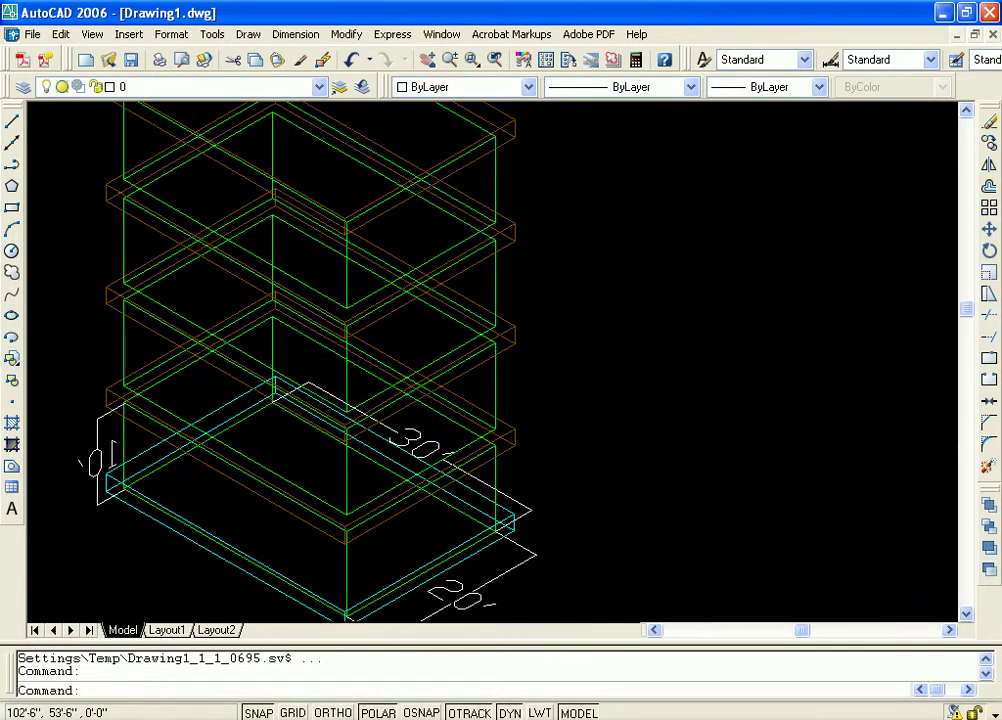
scroll(745, 447, "down", 4)
scroll(735, 418, "up", 2)
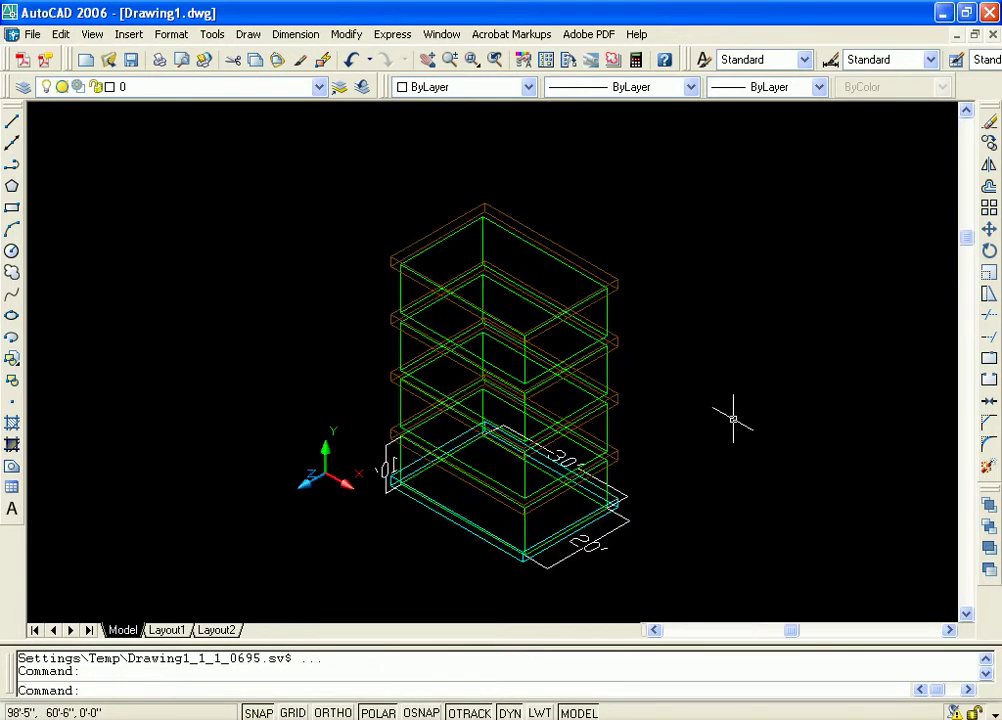
scroll(730, 415, "up", 1)
scroll(727, 402, "down", 2)
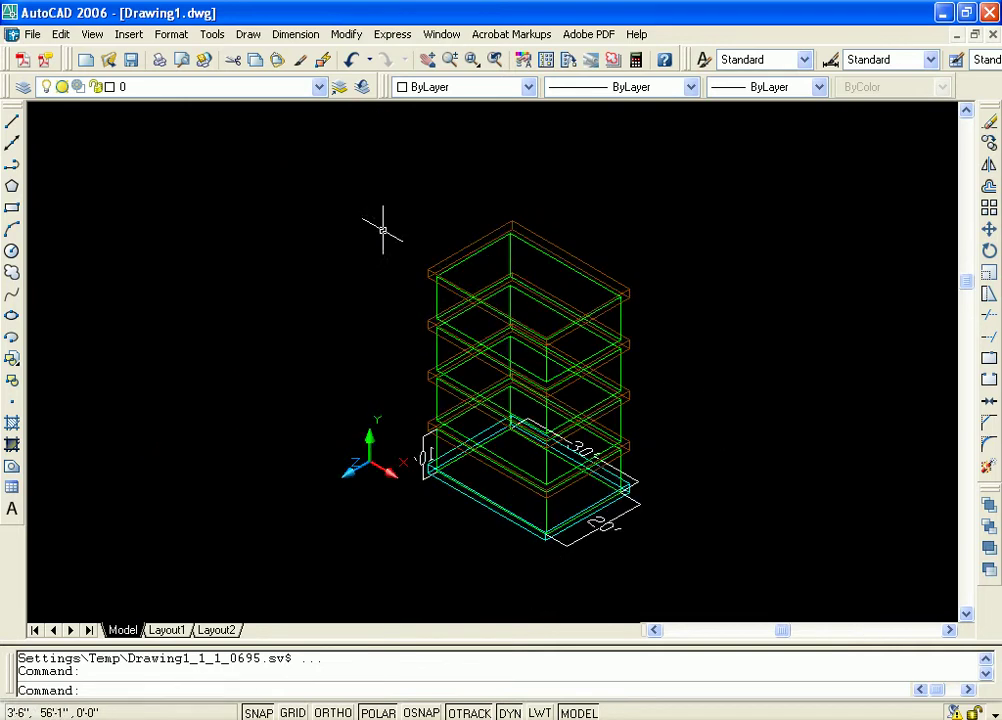
Step: Rotate the wireframe building freely with 3D Orbit, ending on a lower view of its long front side
left_click(92, 34)
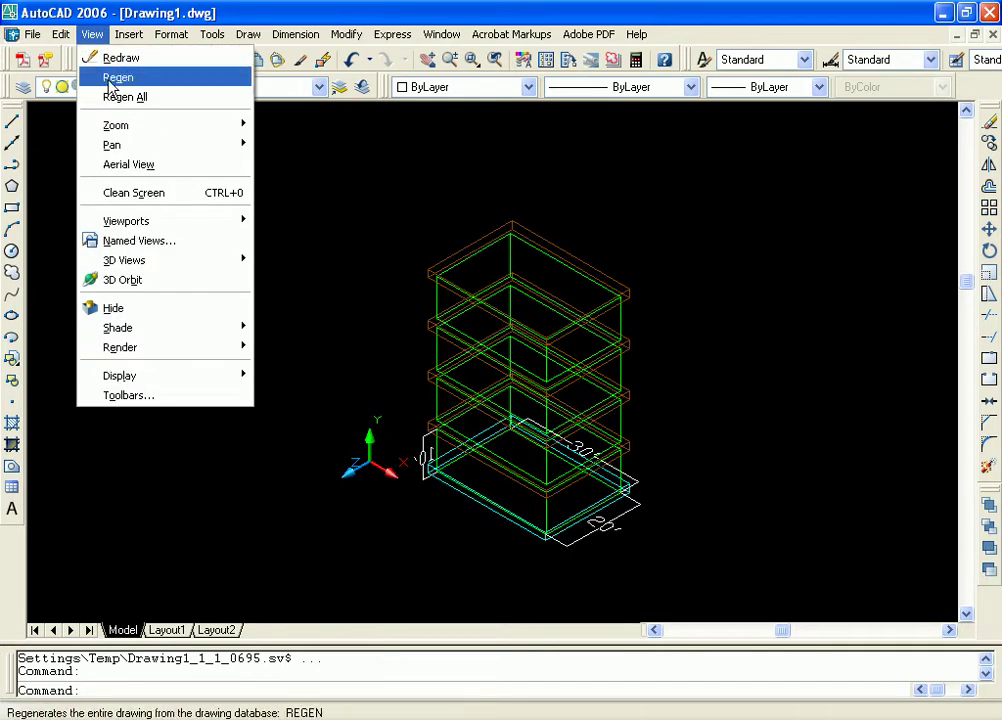
left_click(190, 281)
left_click_drag(527, 473, 571, 362)
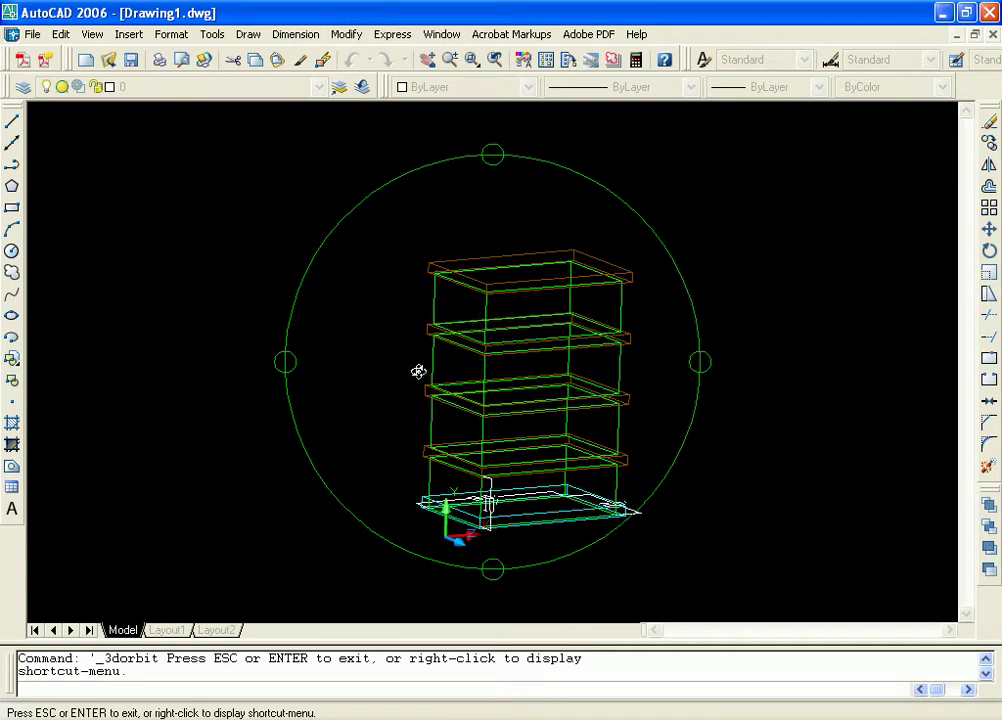
left_click_drag(381, 330, 310, 318)
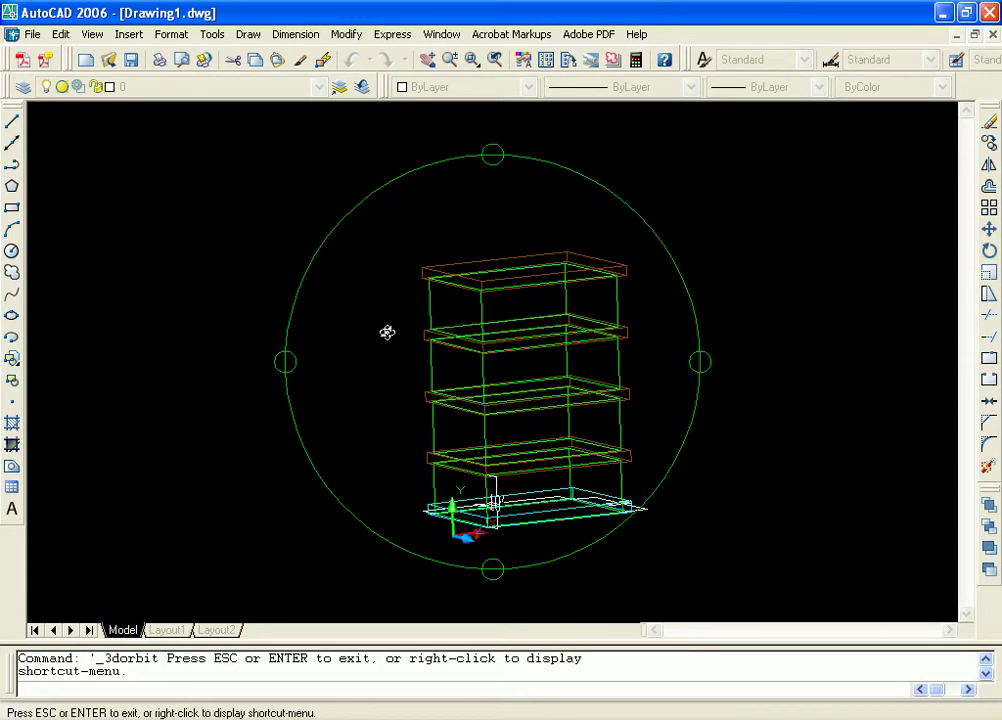
left_click_drag(667, 410, 377, 345)
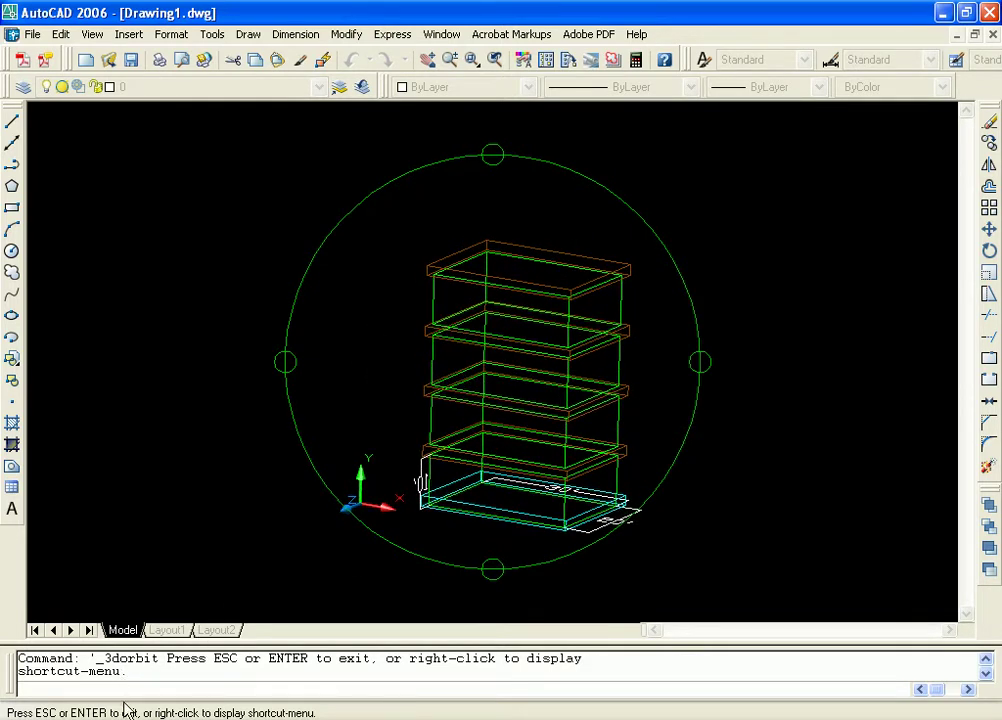
key("Escape")
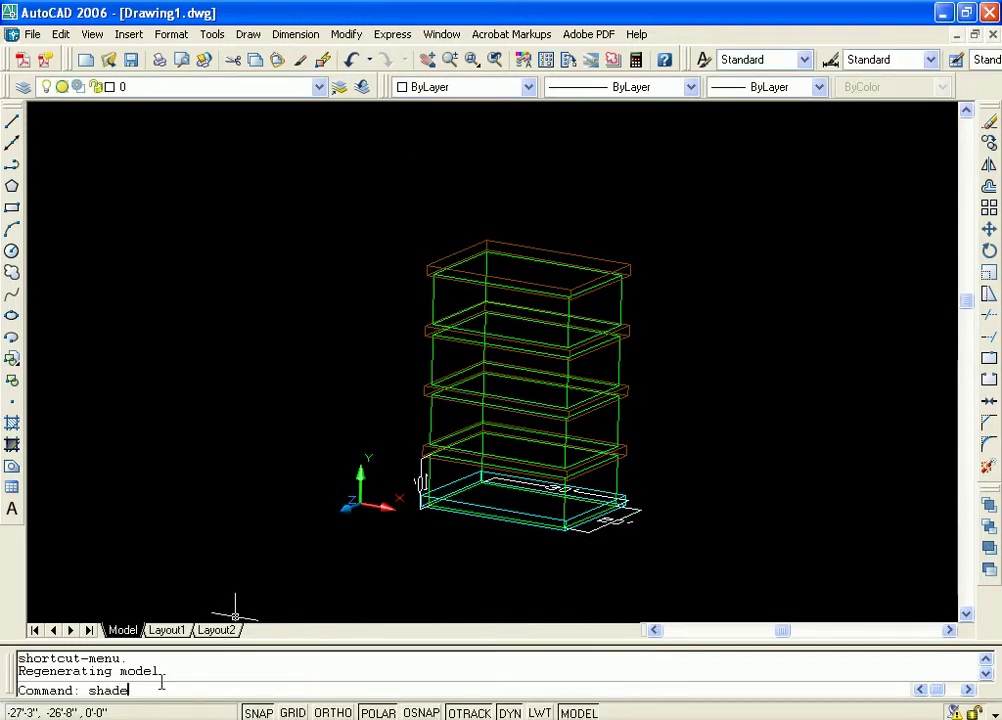
Step: Run the SHADE command to show the building's faces in solid colours, and enlarge the model in the view
type("shade")
key("Return")
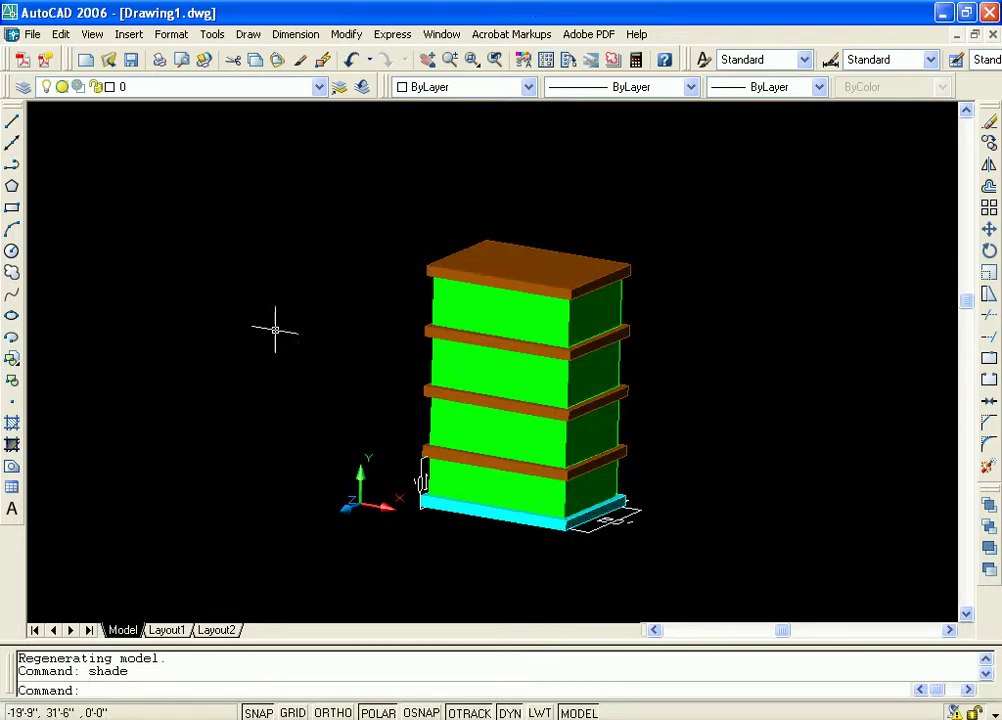
mouse_move(716, 436)
middle_mouse_down()
mouse_move(685, 461)
mouse_move(747, 371)
mouse_move(720, 413)
middle_mouse_up()
scroll(680, 445, "up", 1)
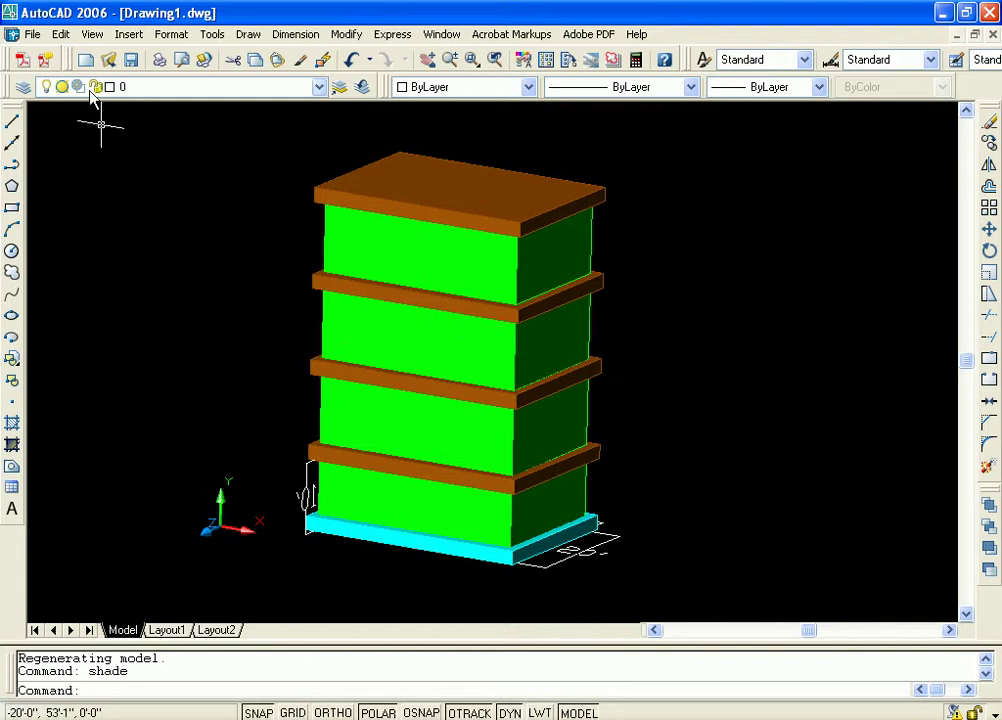
Step: Spin the shaded building with Continuous Orbit, stopping when its long front side faces the viewer
left_click(92, 34)
left_click(181, 278)
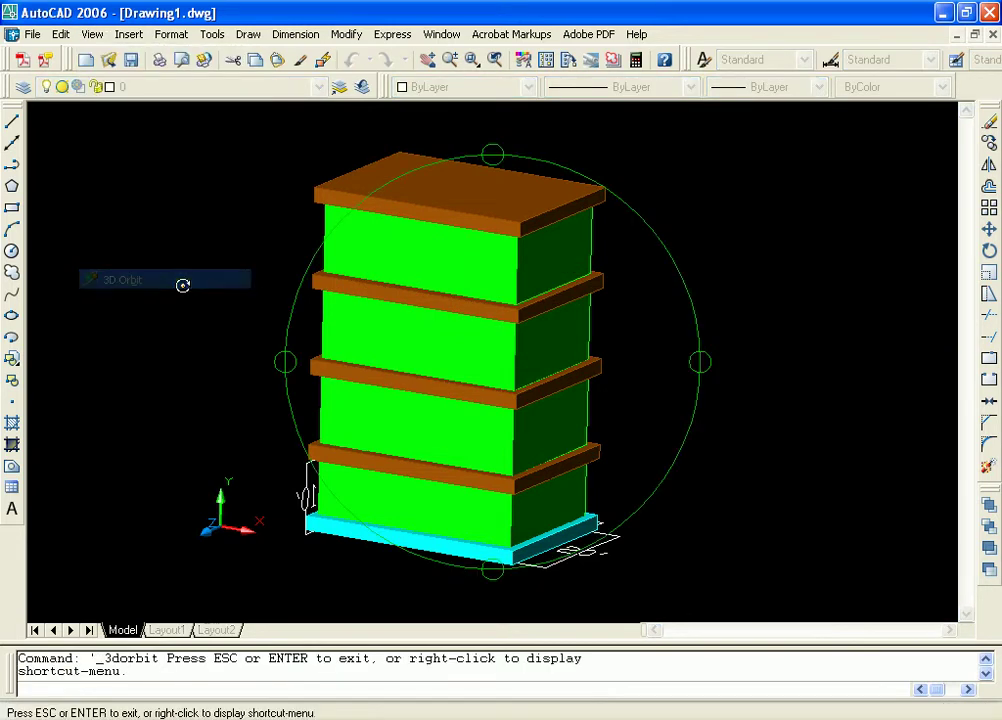
right_click(474, 369)
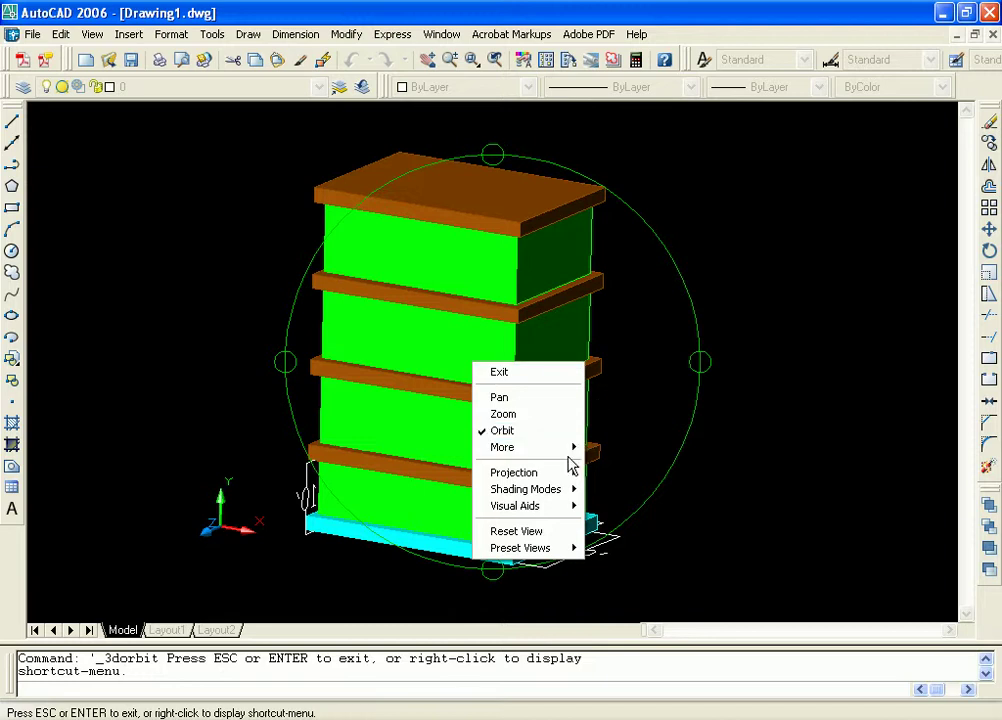
mouse_move(572, 450)
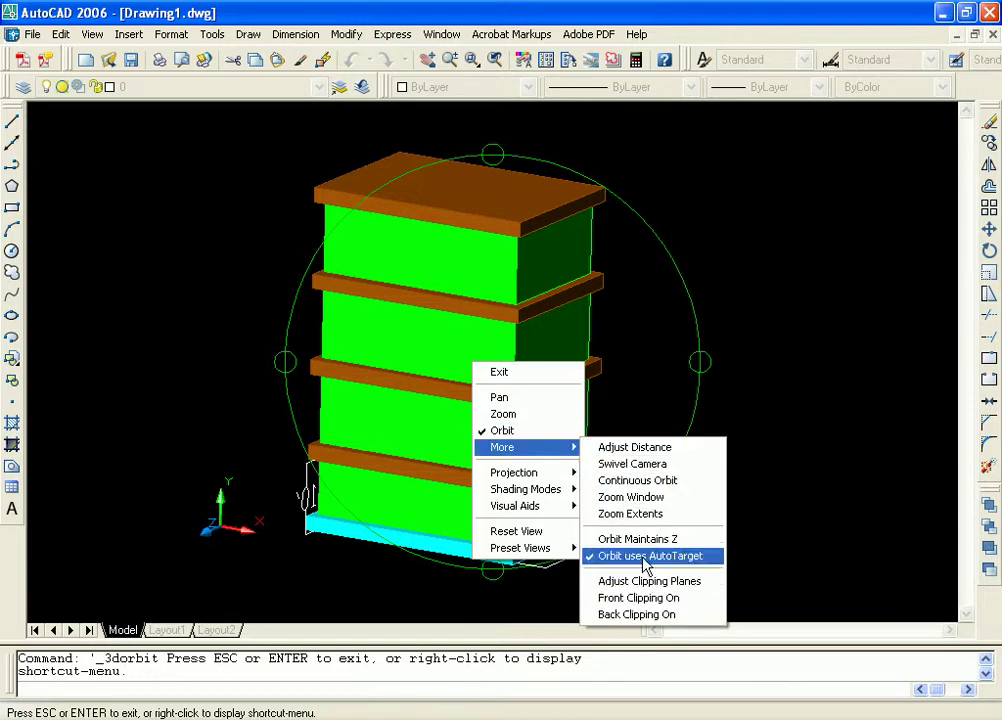
left_click(674, 484)
left_click_drag(463, 445, 366, 466)
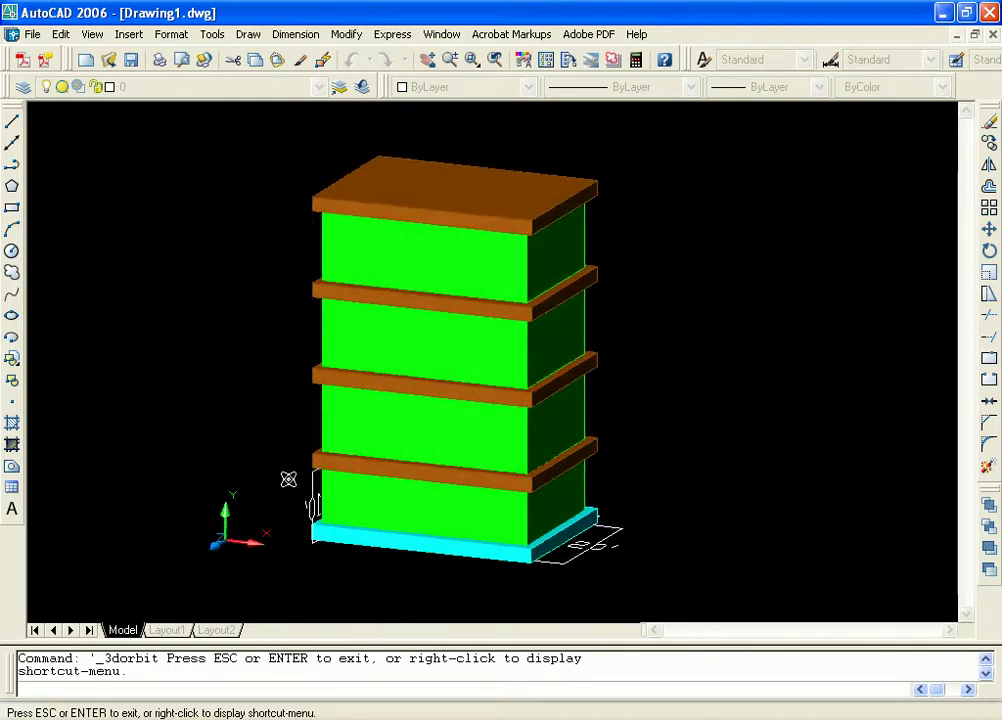
key("Escape")
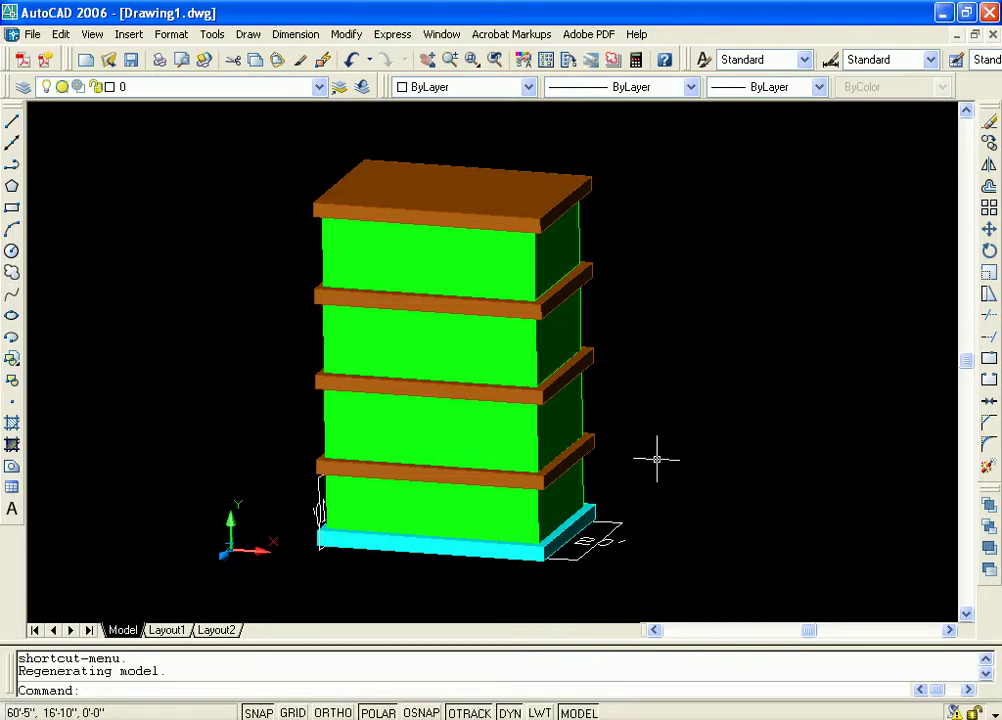
Step: Render the current view as Photo Real to the Render Window, and close the rendered image
left_click(92, 34)
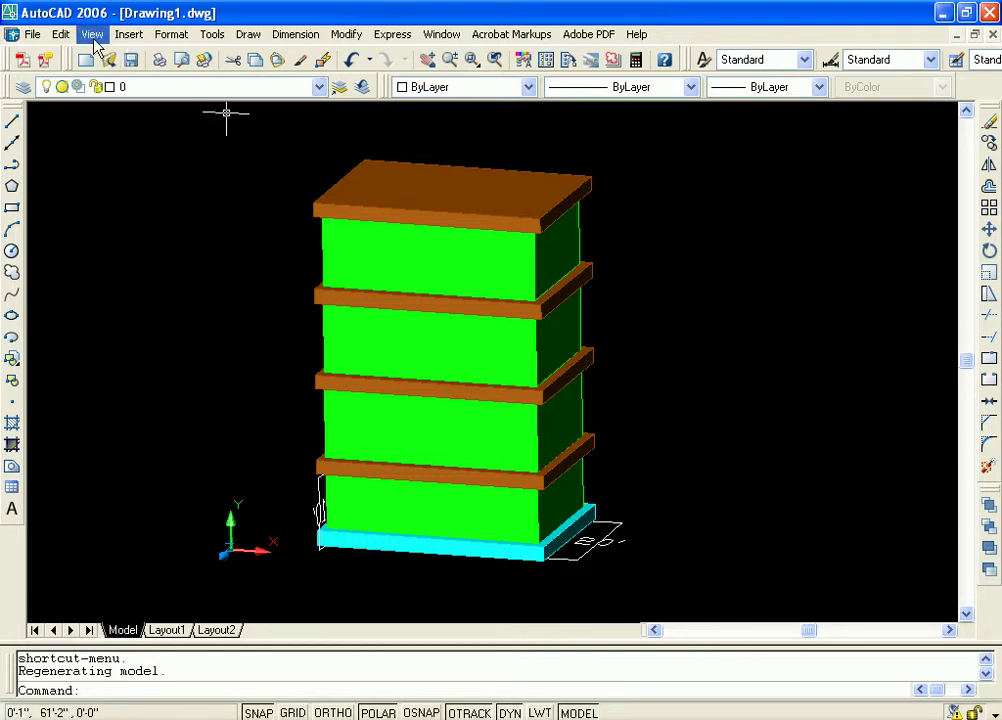
mouse_move(230, 347)
left_click(296, 348)
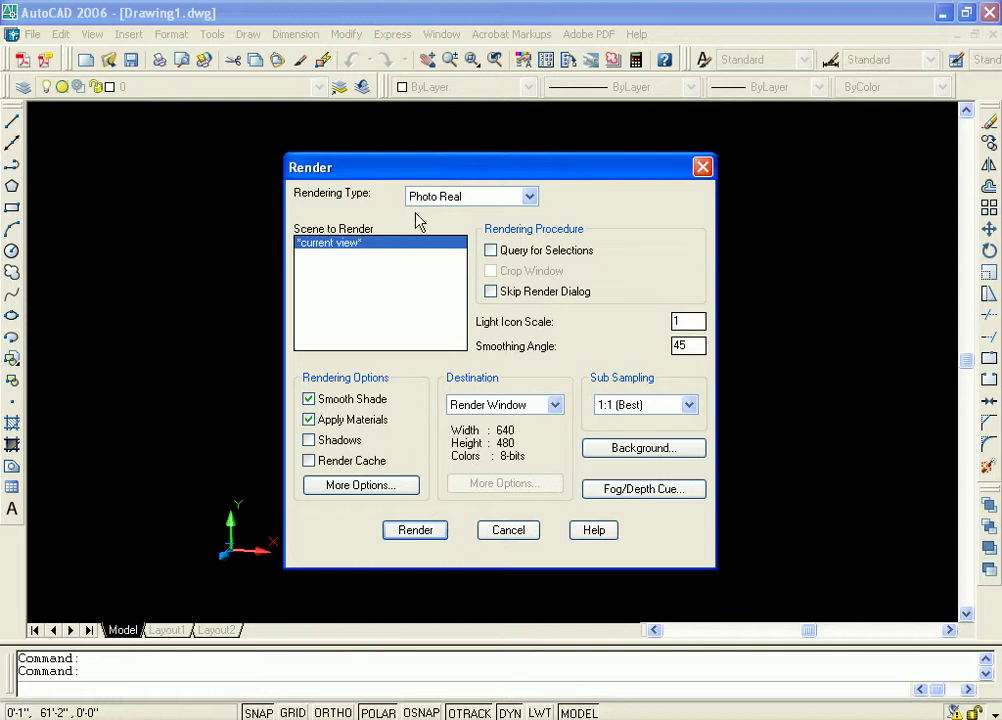
left_click_drag(487, 174, 476, 171)
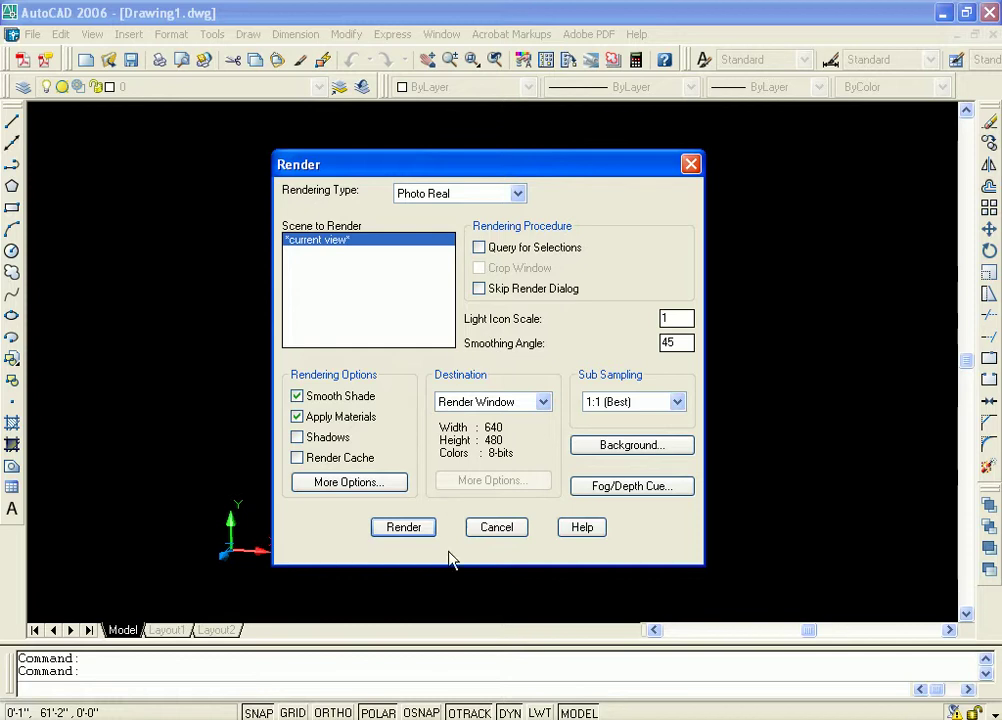
left_click(410, 531)
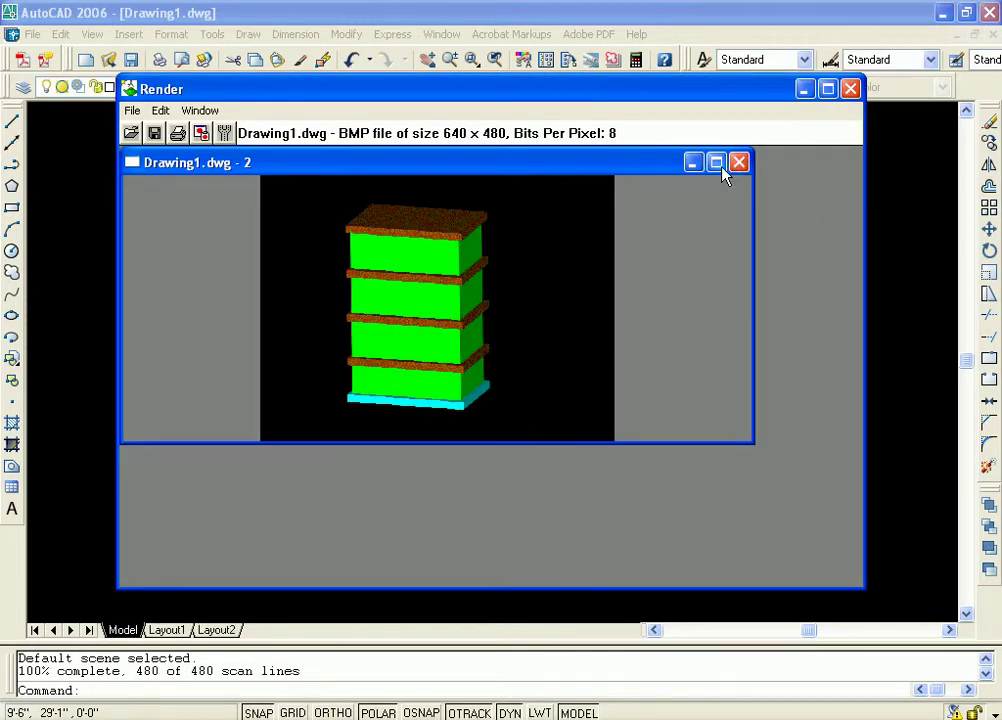
left_click(850, 89)
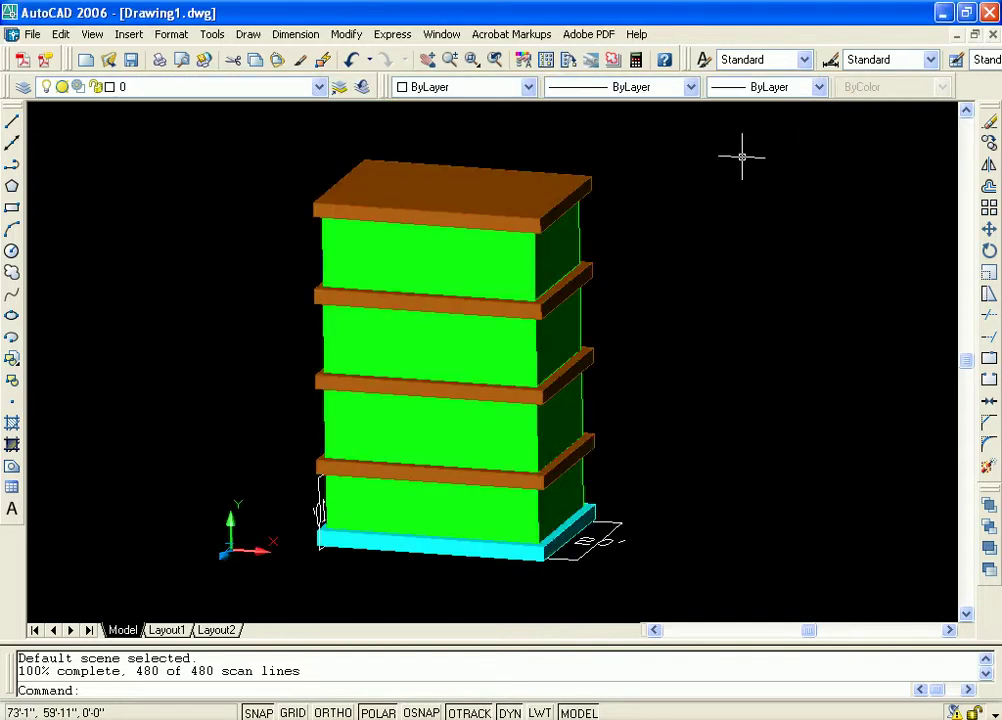
Step: Render the current view again as Photo Real to the Render Window, keeping the existing settings
left_click(102, 37)
mouse_move(246, 348)
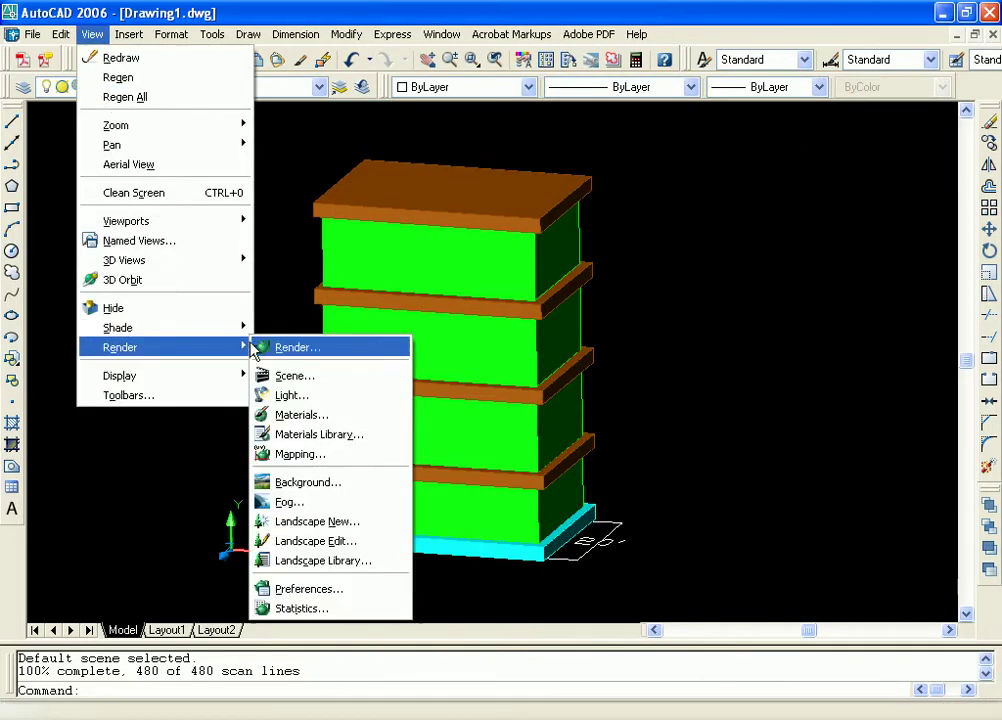
left_click(338, 348)
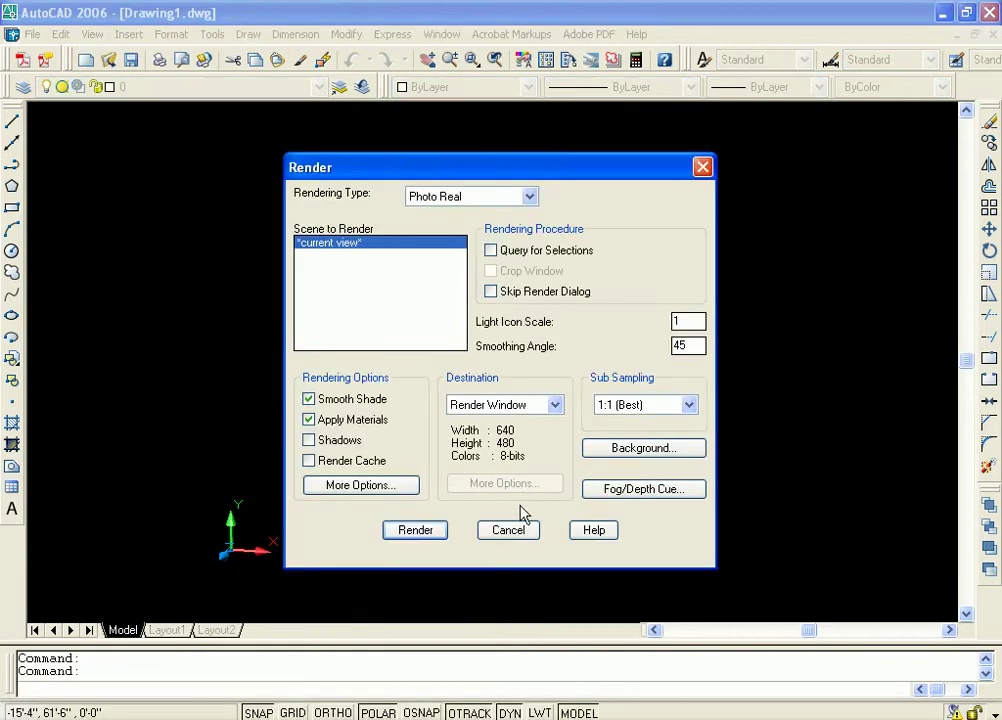
left_click(434, 525)
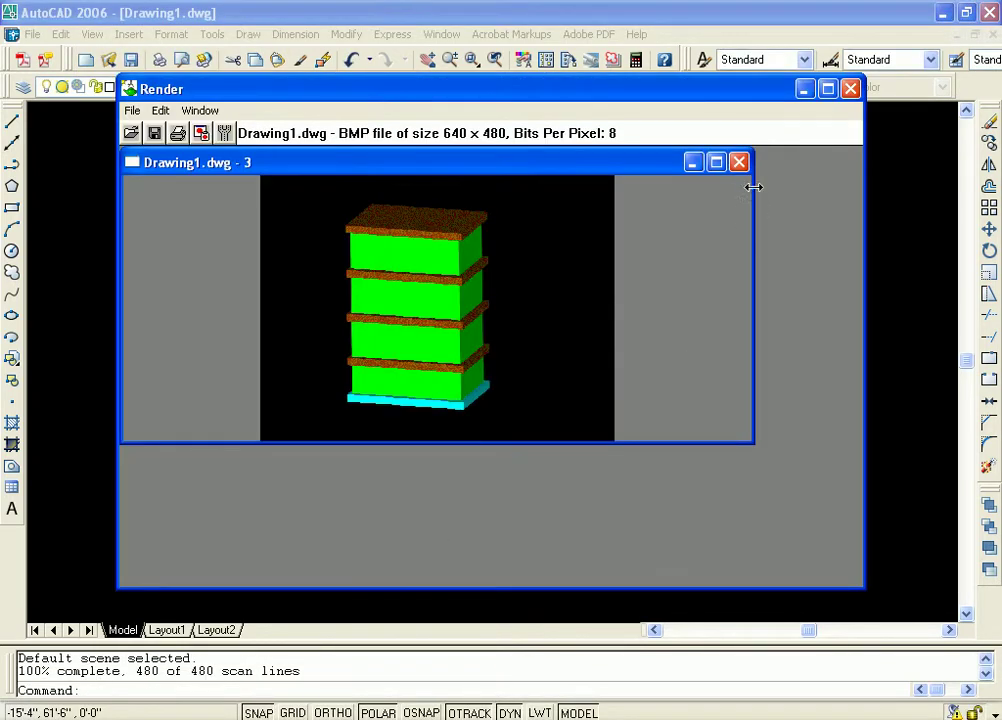
Step: Close the two older rendered images, and maximize the Render window and the newest image inside it
left_click_drag(667, 170, 611, 328)
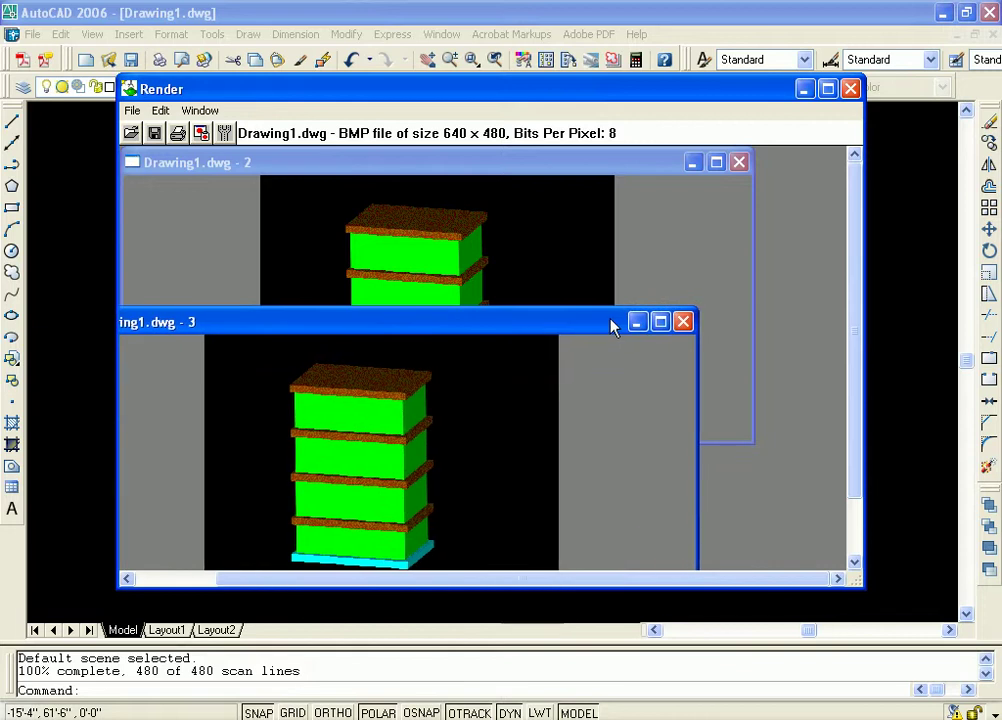
left_click(740, 163)
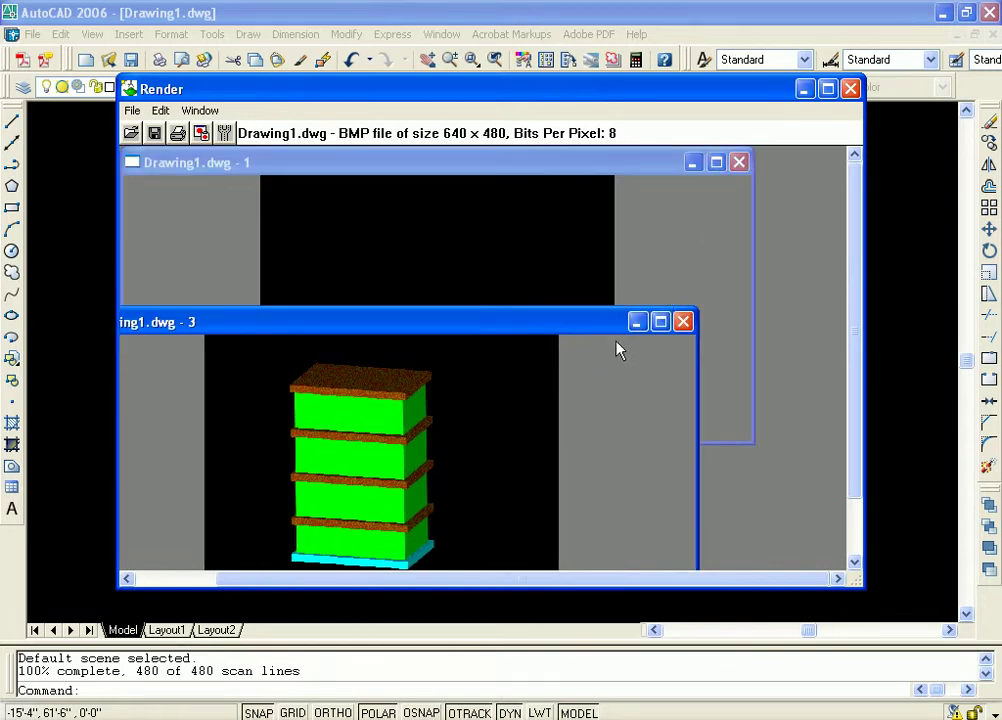
left_click_drag(573, 322, 638, 189)
left_click(738, 162)
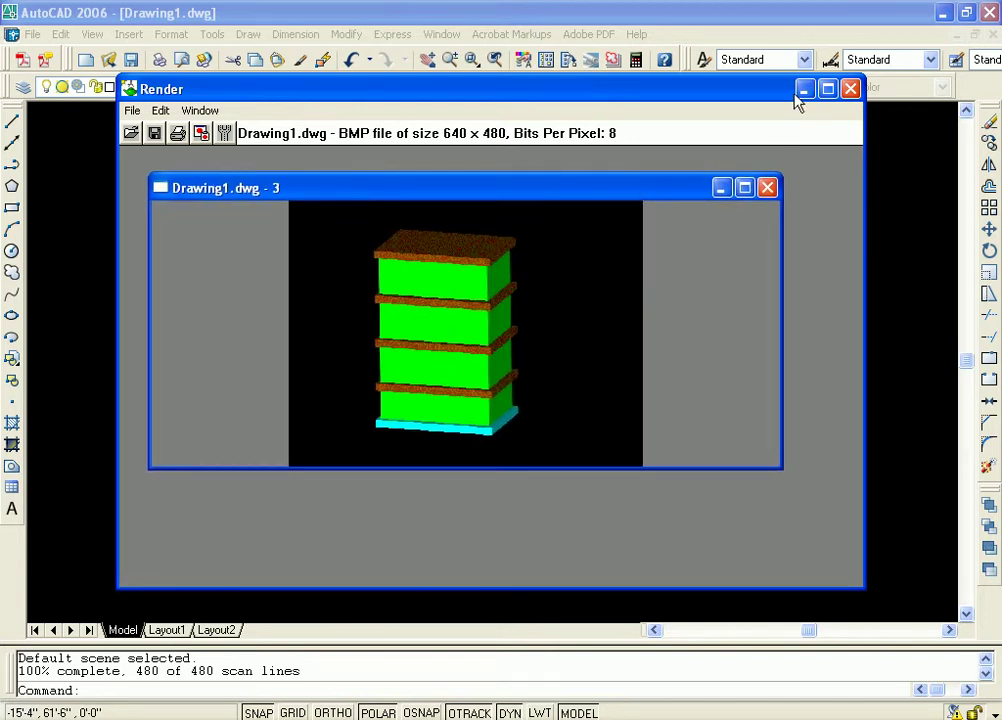
left_click(827, 89)
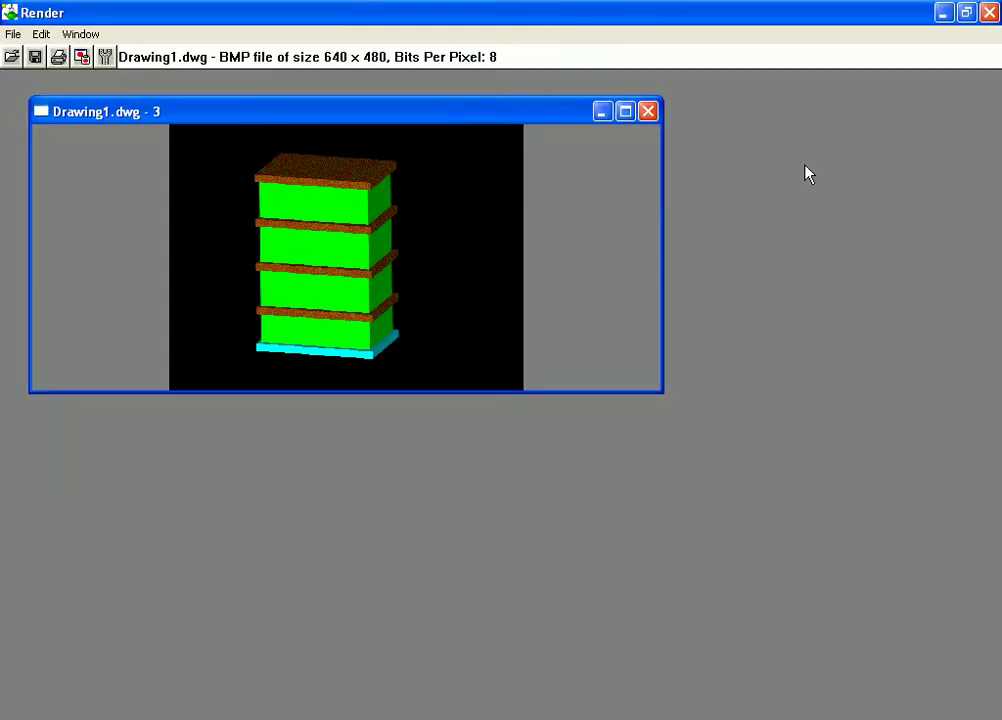
left_click(627, 113)
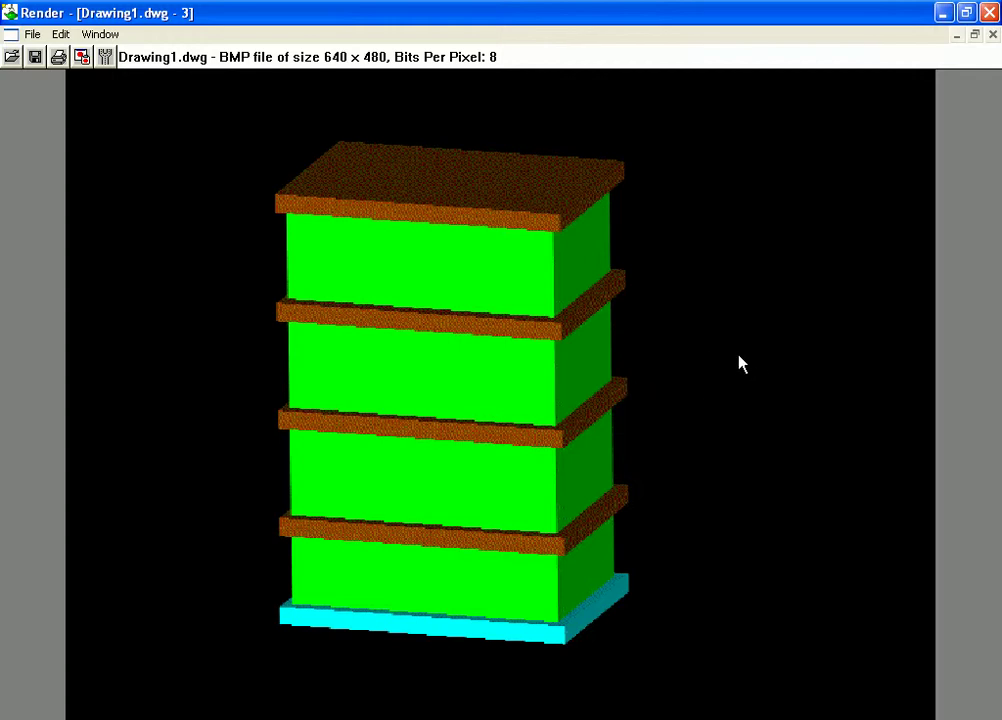
Step: Save the rendered image as BMP file Drawing1 in the folder titled with a person's name on drive e: STUDENT, and close the Render window
left_click(35, 58)
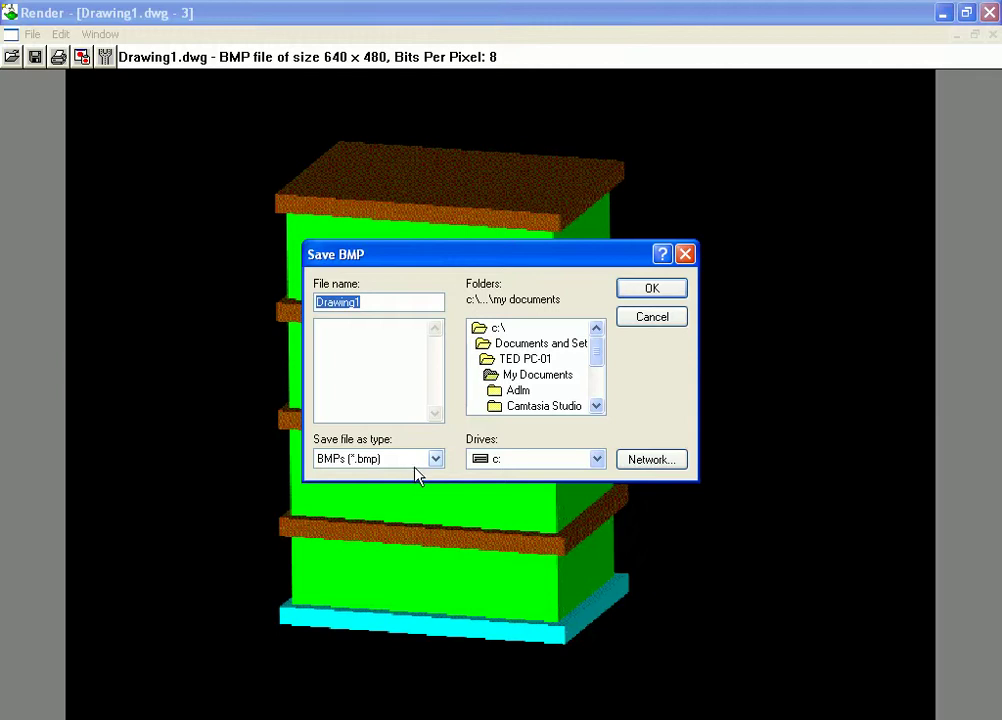
left_click_drag(600, 260, 613, 214)
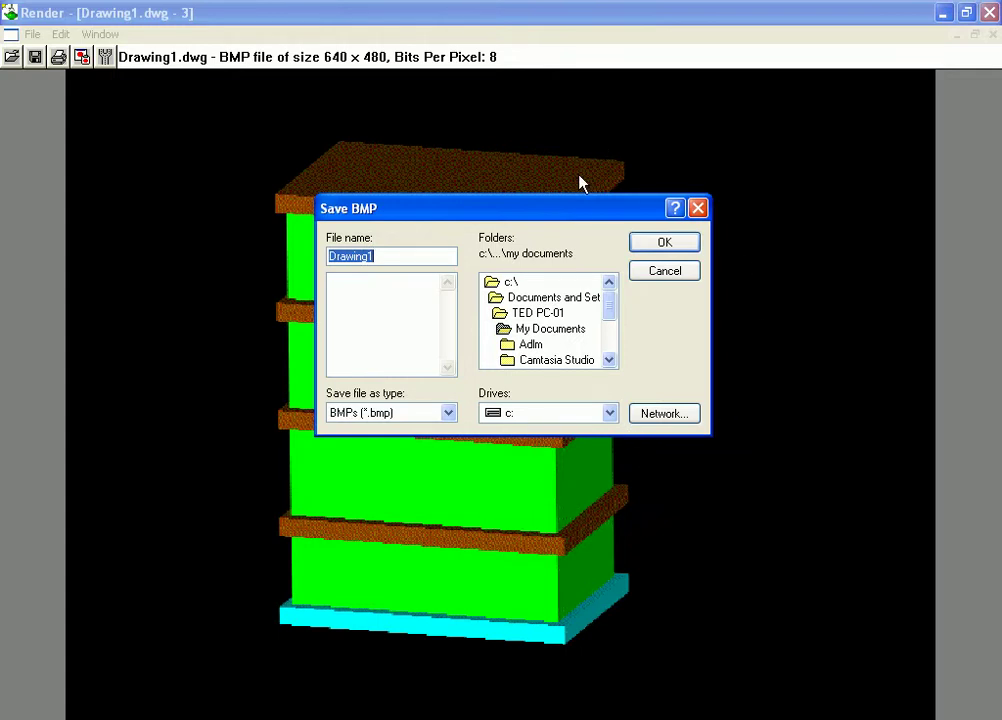
left_click_drag(584, 215, 607, 234)
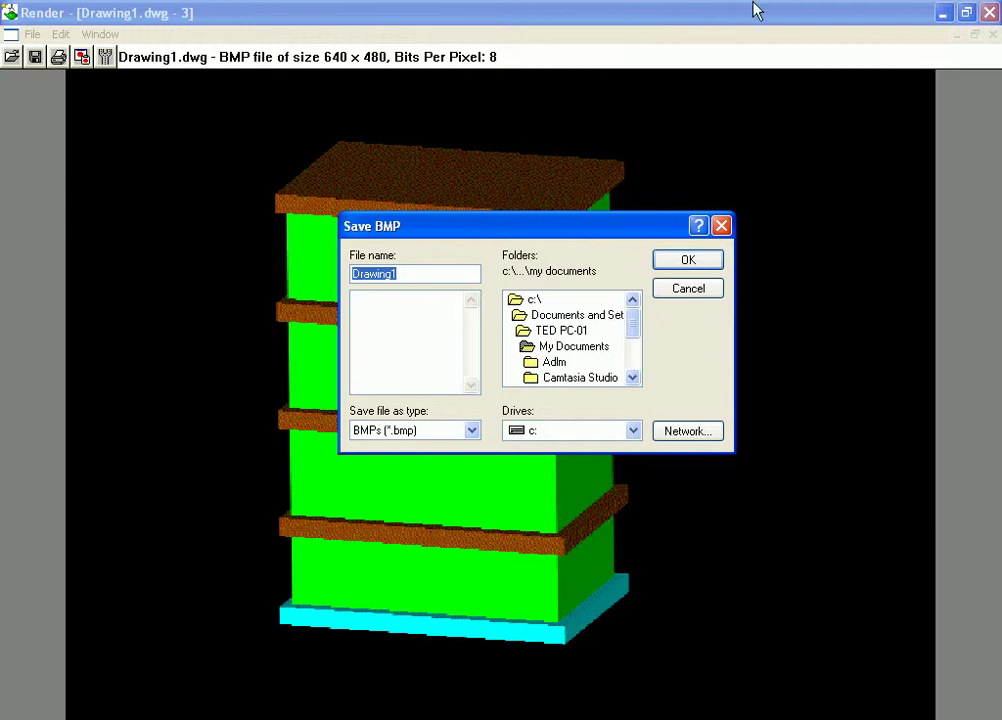
left_click_drag(594, 234, 590, 208)
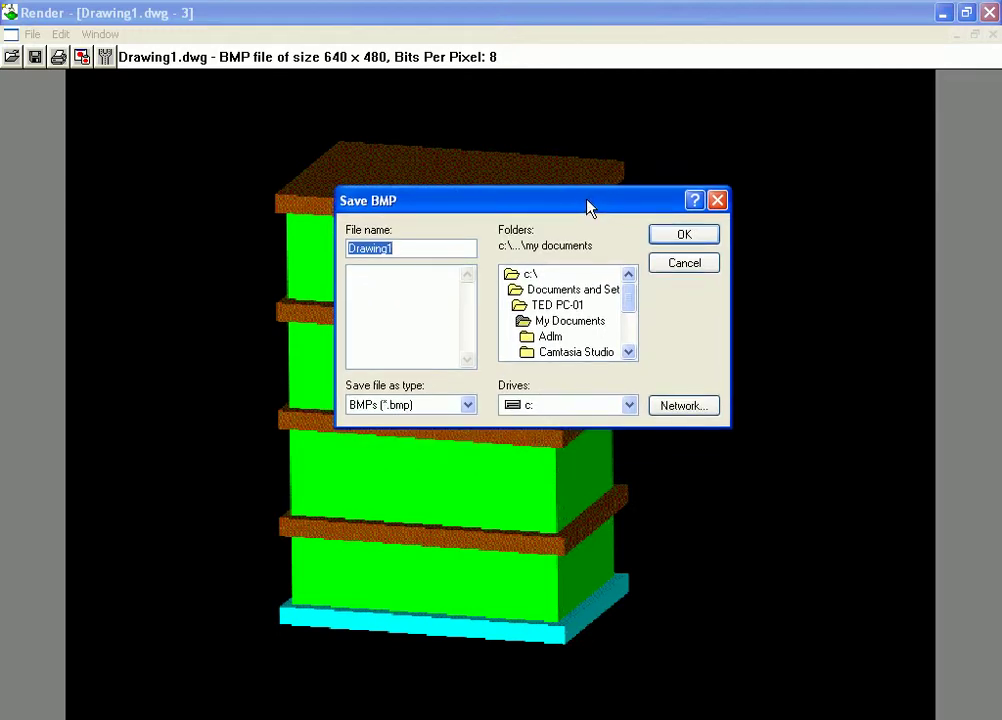
left_click_drag(633, 298, 638, 258)
left_click(629, 405)
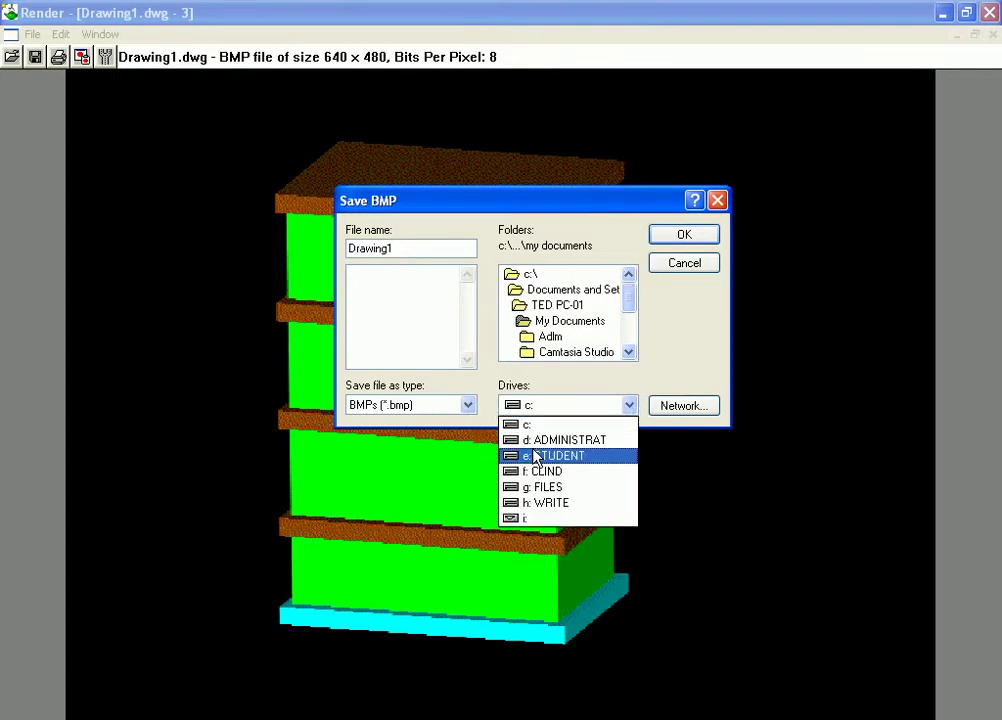
left_click(550, 454)
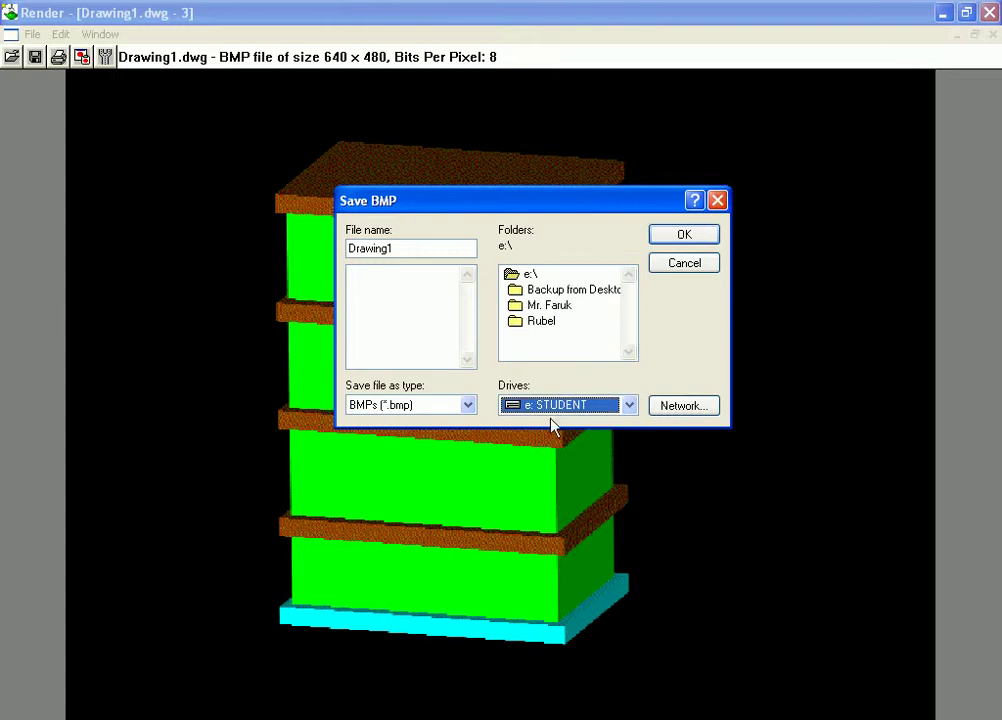
double_click(552, 306)
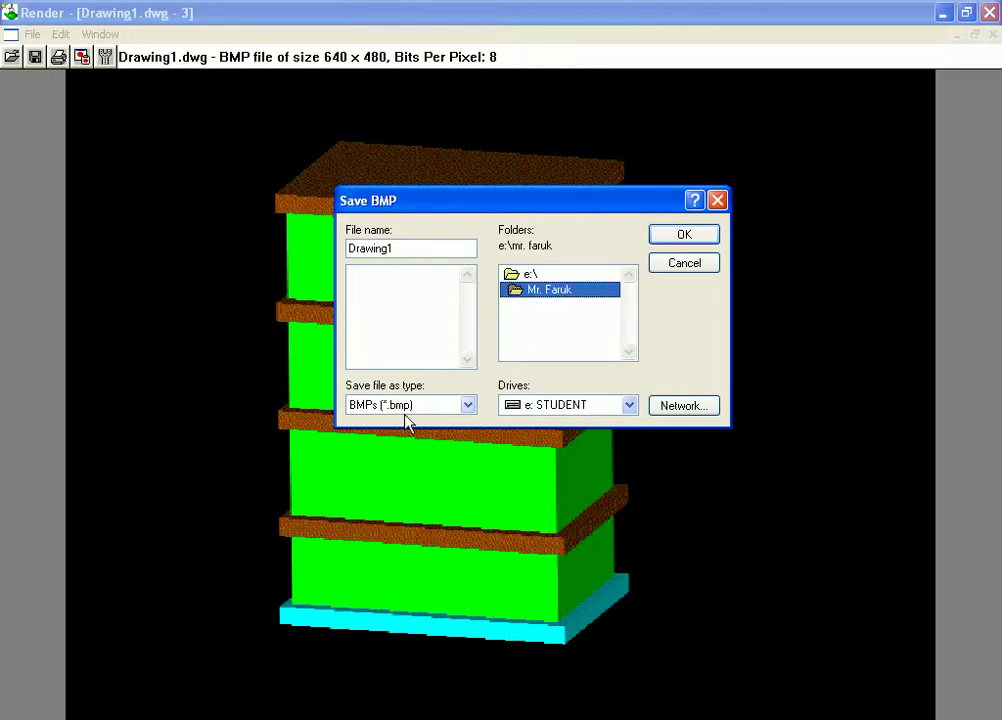
left_click(672, 236)
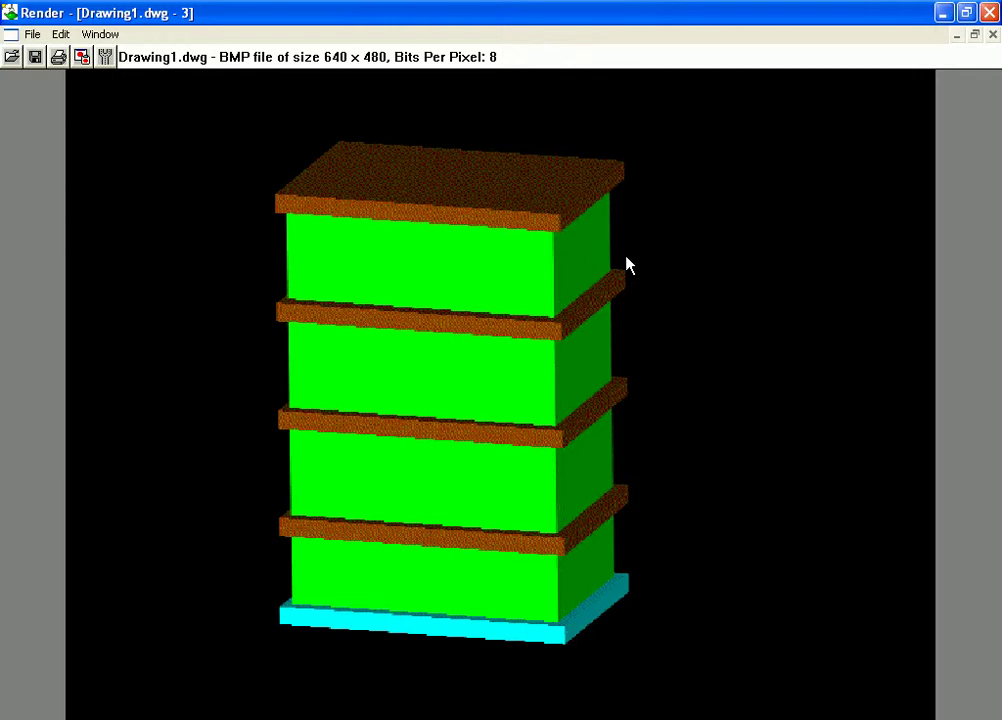
left_click(989, 13)
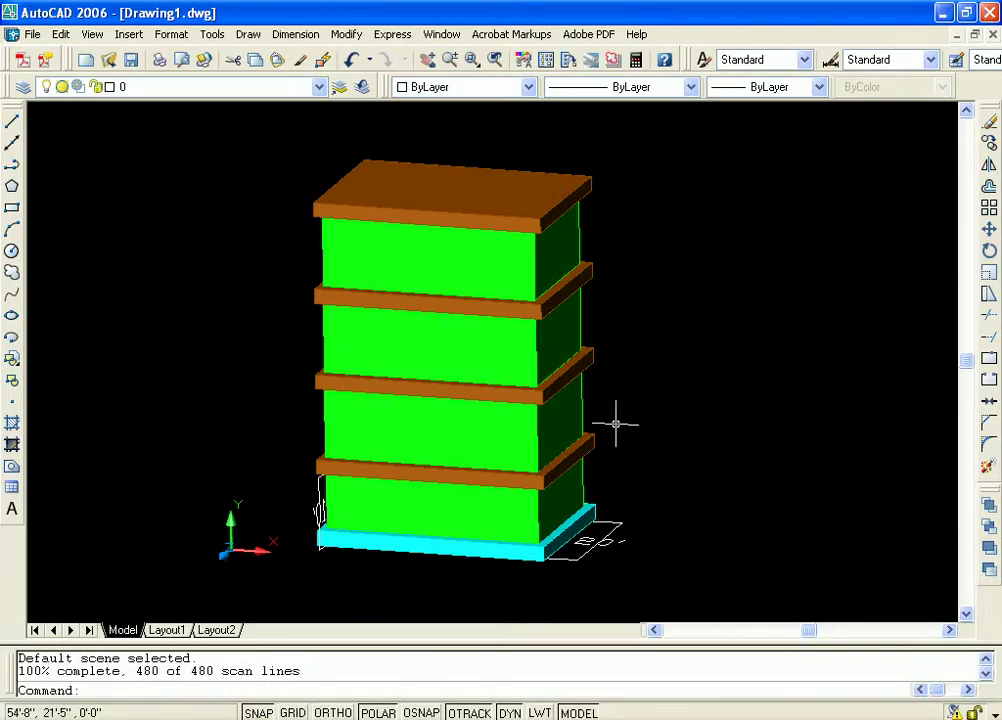
Step: Show the shaded building from the Left preset view
scroll(738, 429, "down", 1)
scroll(720, 432, "up", 3)
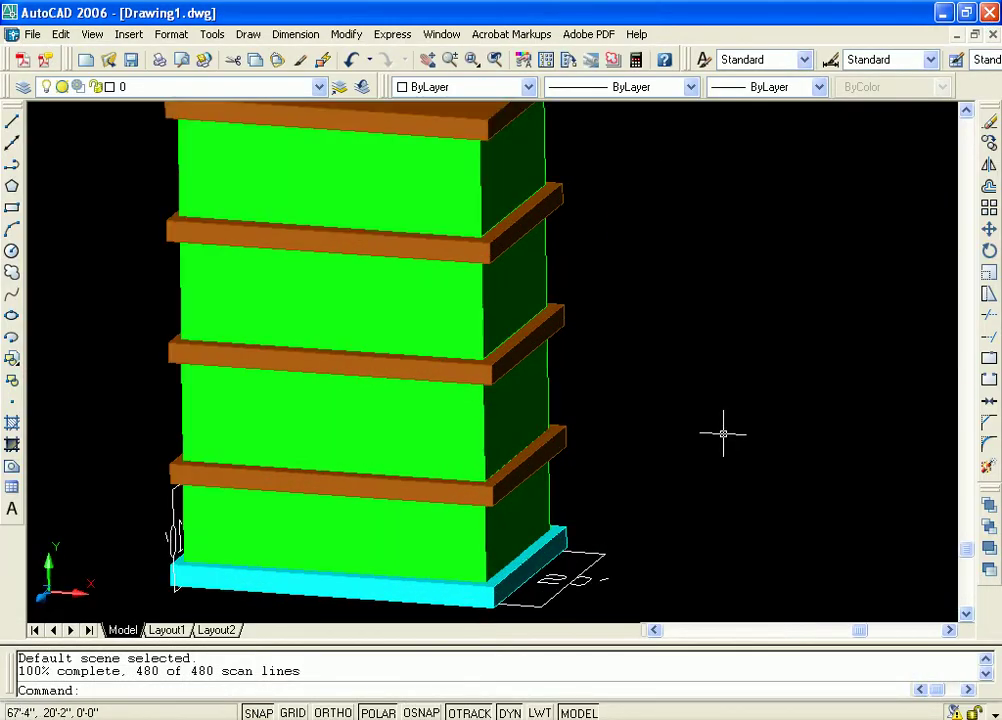
scroll(684, 418, "down", 4)
scroll(687, 418, "up", 1)
scroll(684, 405, "up", 2)
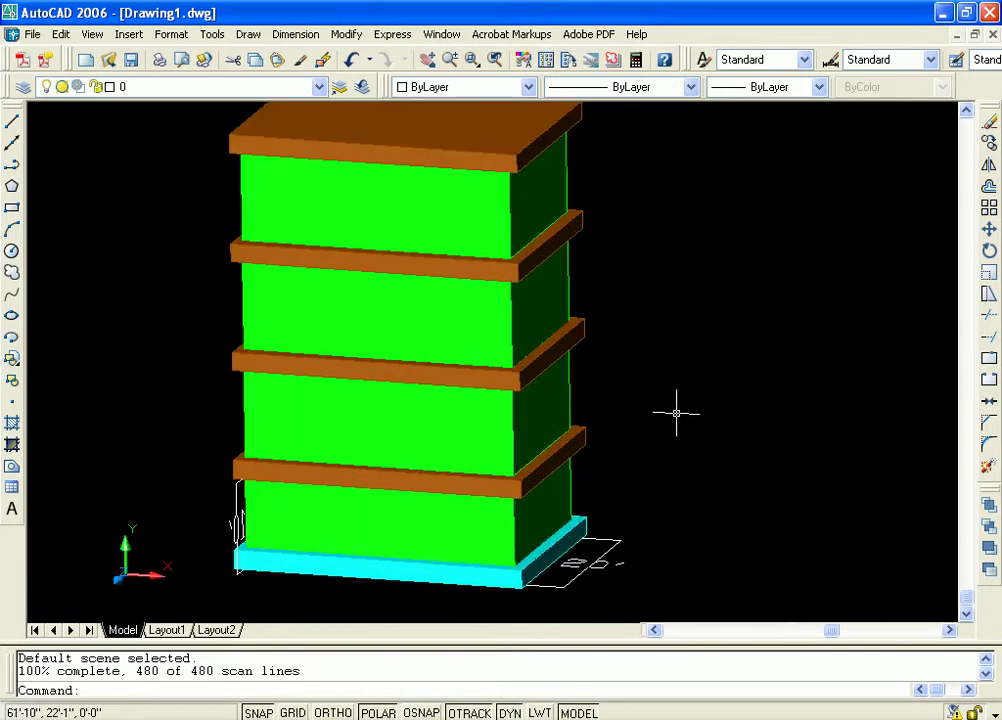
middle_click_drag(684, 405, 709, 436)
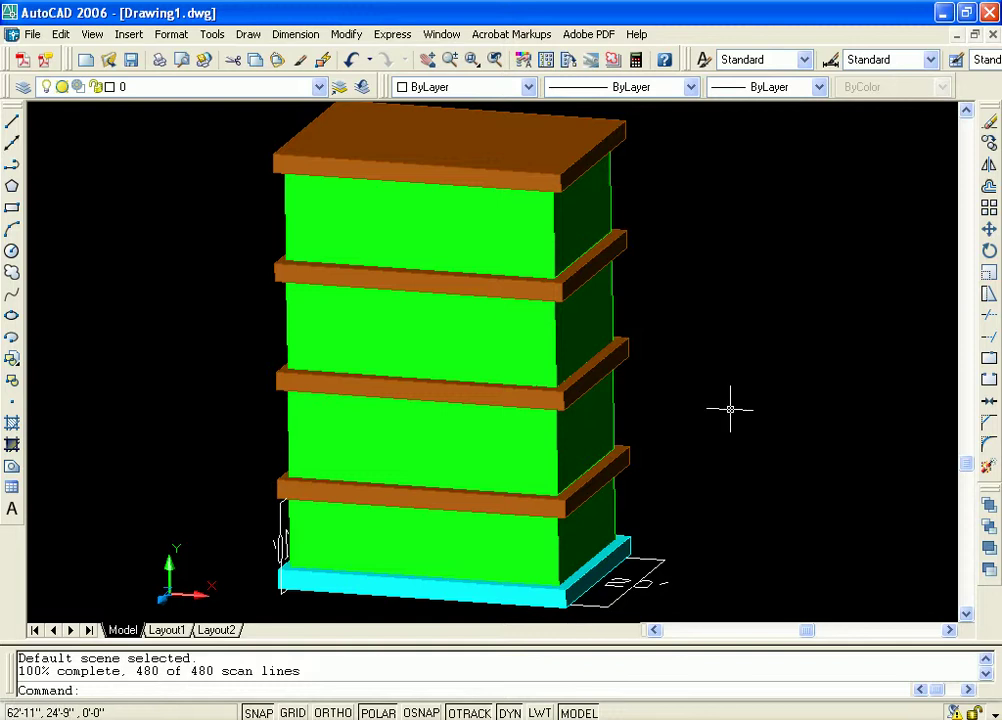
left_click(92, 34)
mouse_move(181, 270)
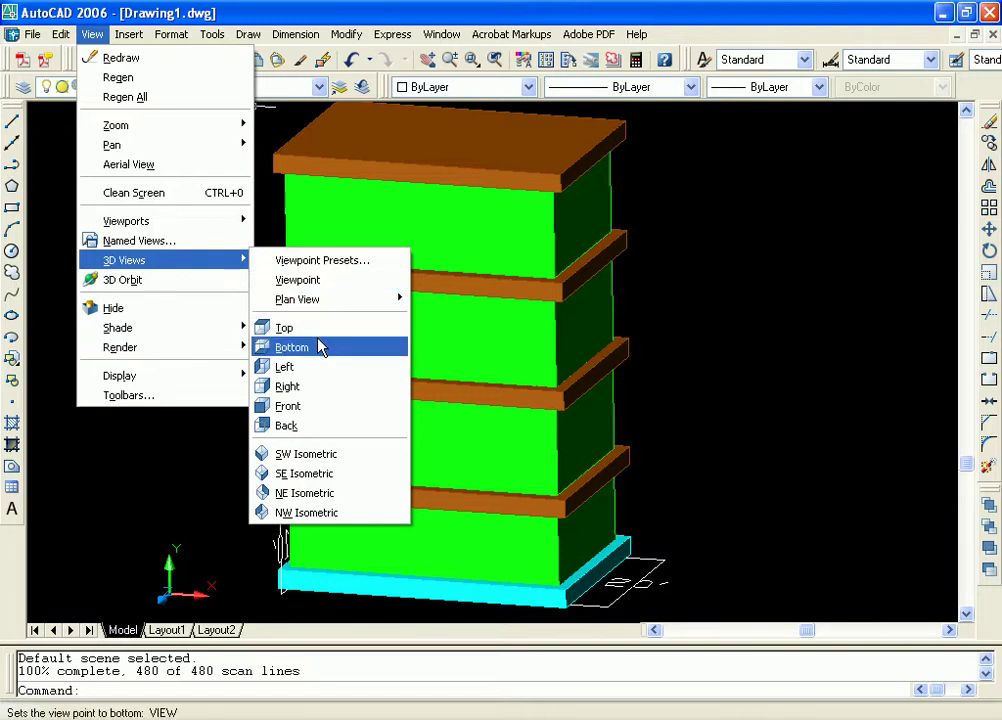
left_click(311, 376)
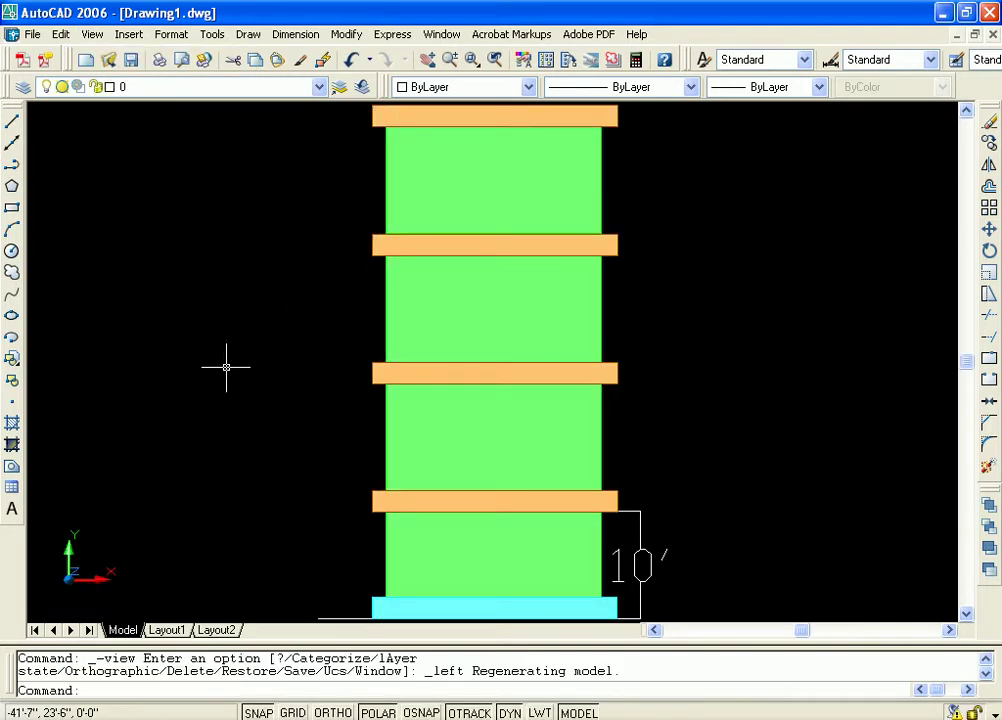
Step: Switch to the Front preset view, with the whole building centred and fitted in the drawing area
left_click(92, 34)
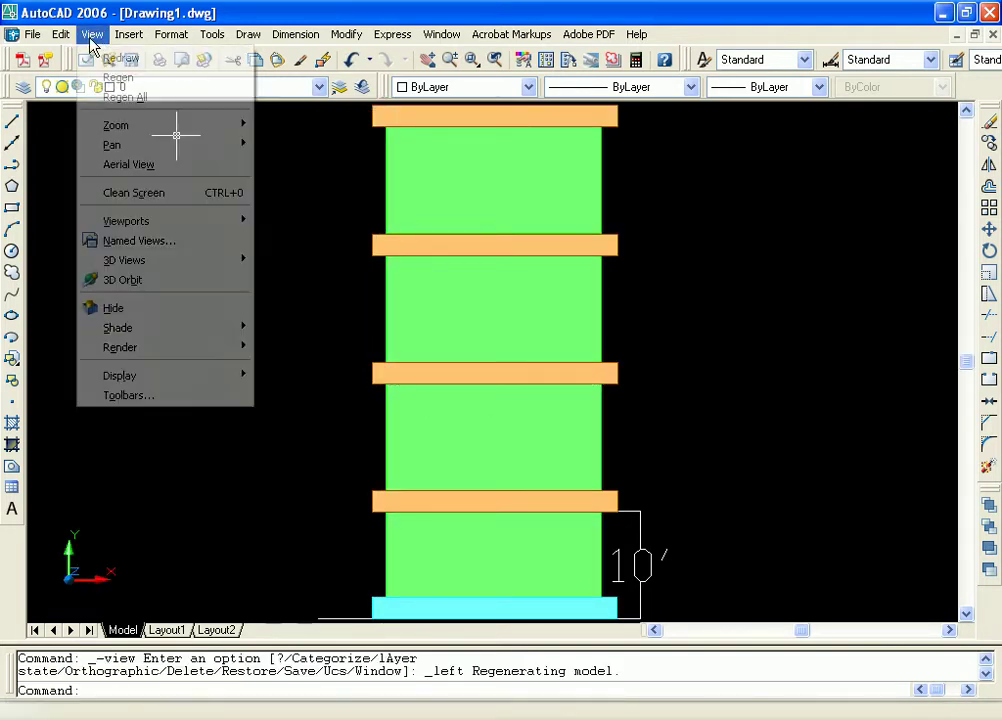
mouse_move(216, 266)
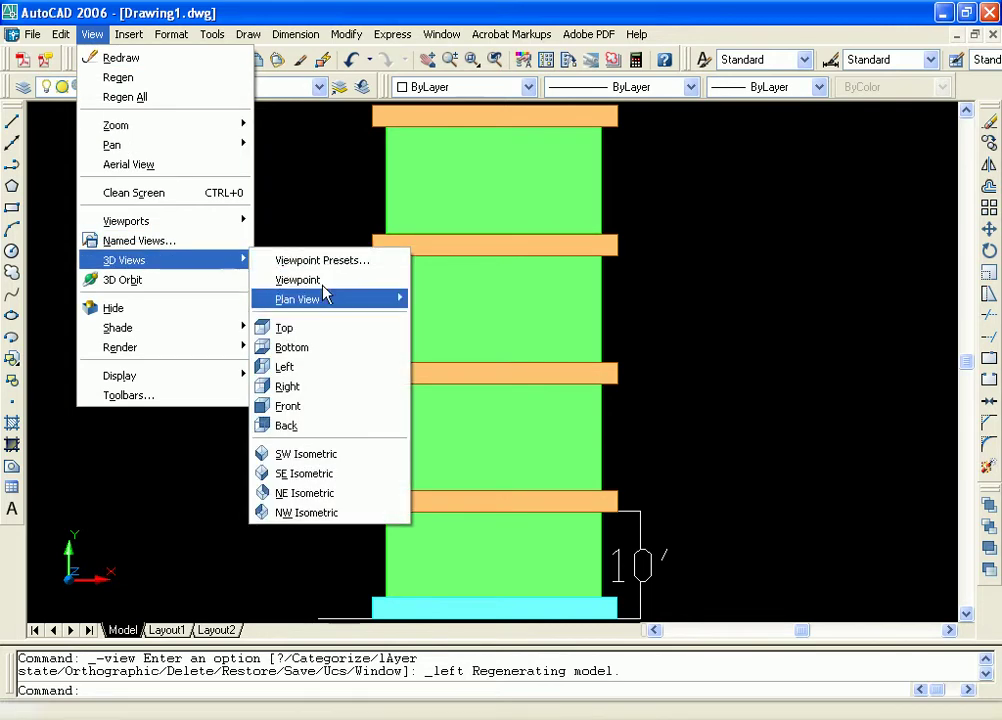
left_click(301, 406)
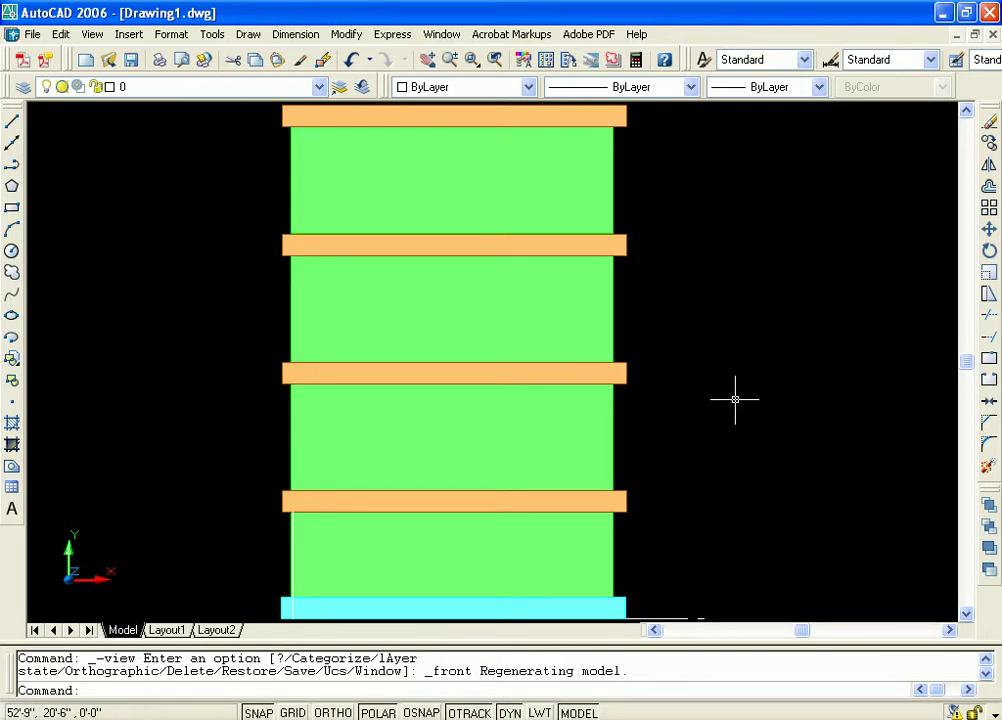
scroll(735, 402, "down", 3)
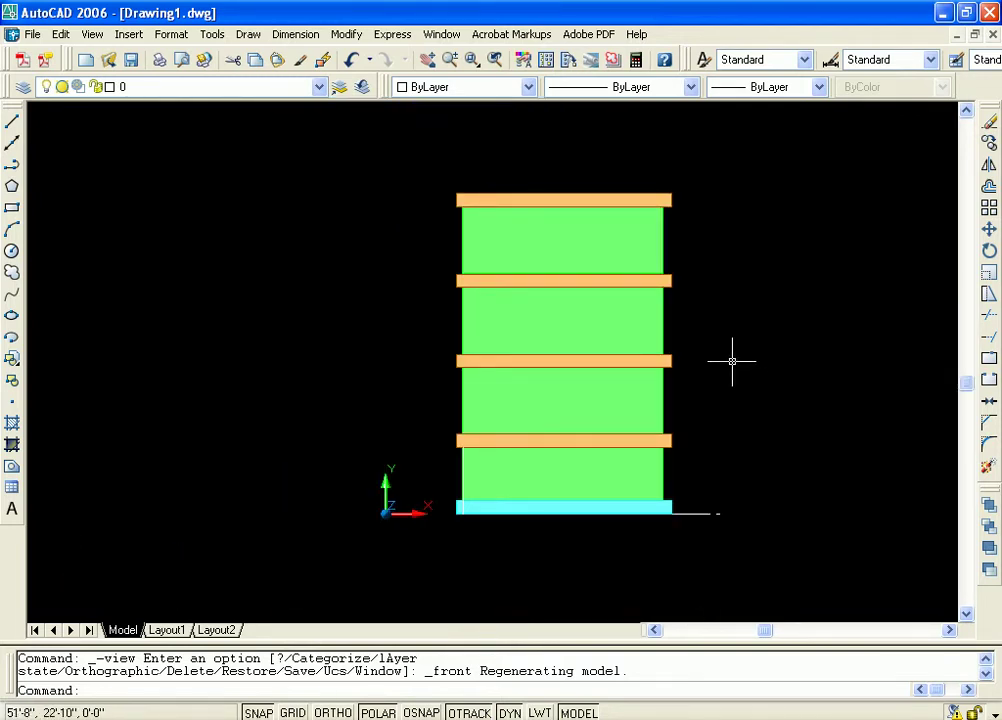
scroll(740, 358, "up", 3)
scroll(742, 367, "down", 2)
middle_click_drag(740, 365, 709, 373)
scroll(709, 373, "up", 3)
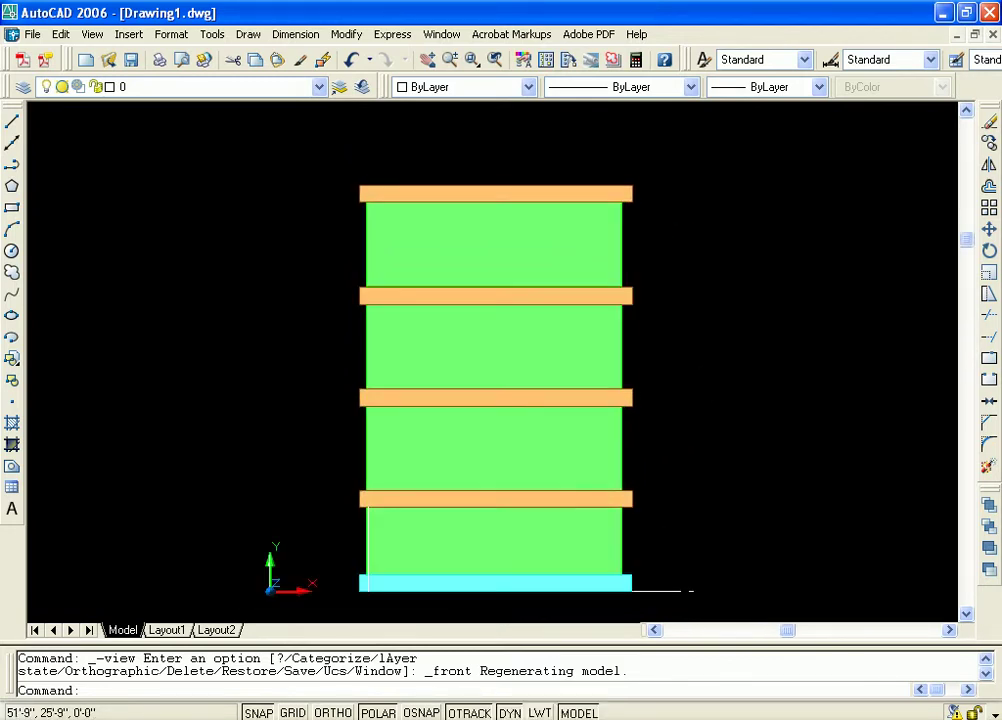
Step: Change the building's shade mode to 3D Wireframe in the front view
left_click(95, 36)
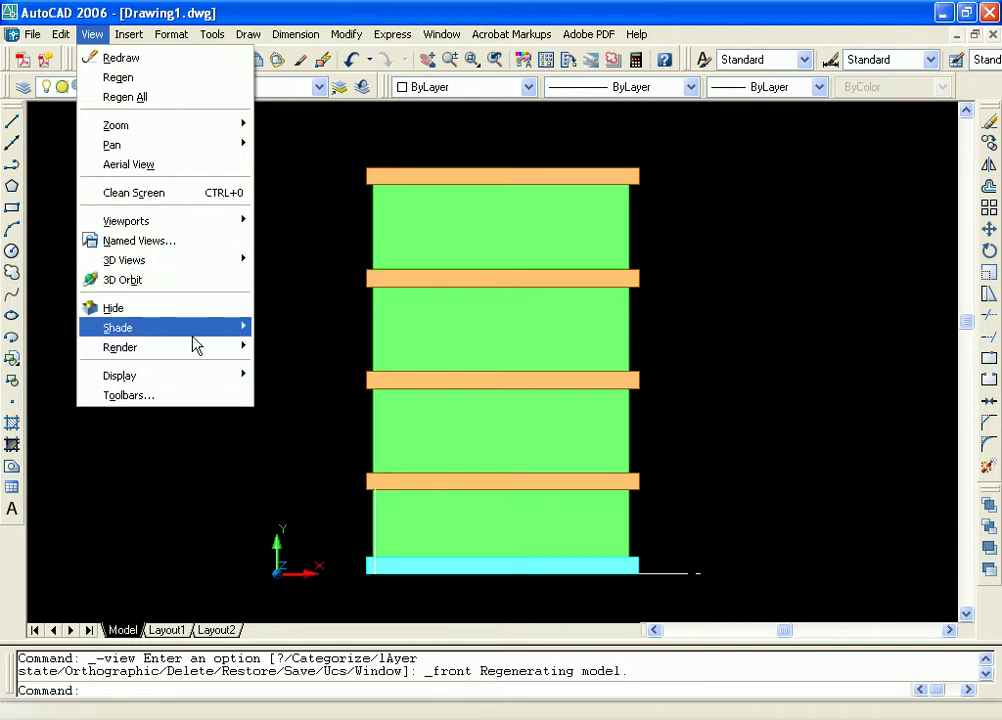
mouse_move(236, 333)
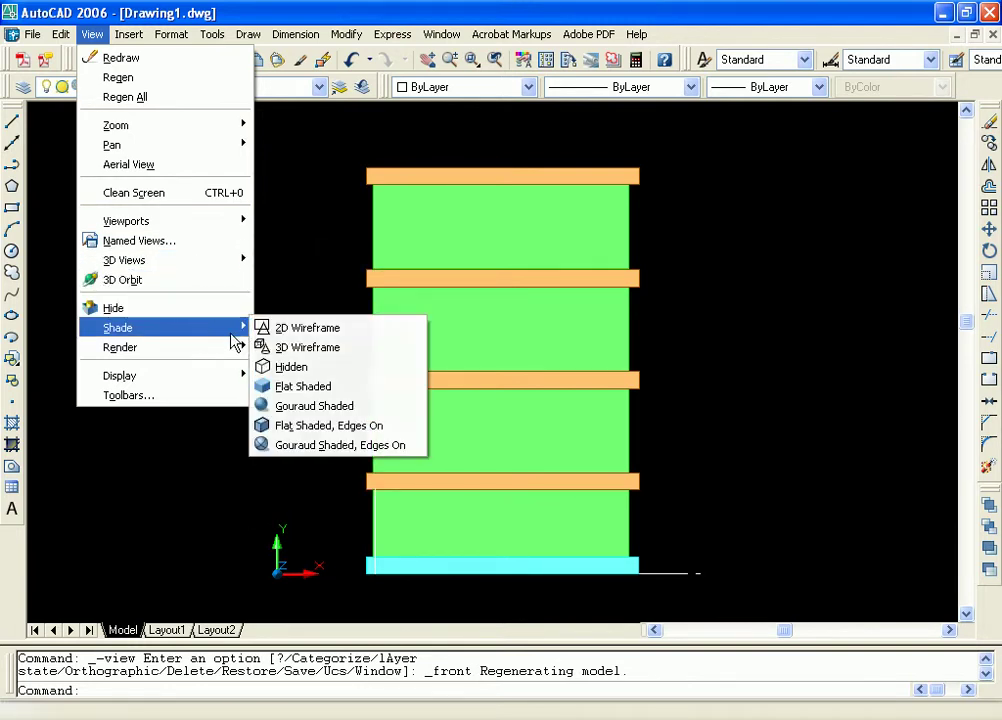
left_click(338, 346)
mouse_move(837, 347)
middle_mouse_down()
mouse_move(828, 381)
mouse_move(819, 365)
mouse_move(787, 367)
mouse_move(787, 353)
middle_mouse_up()
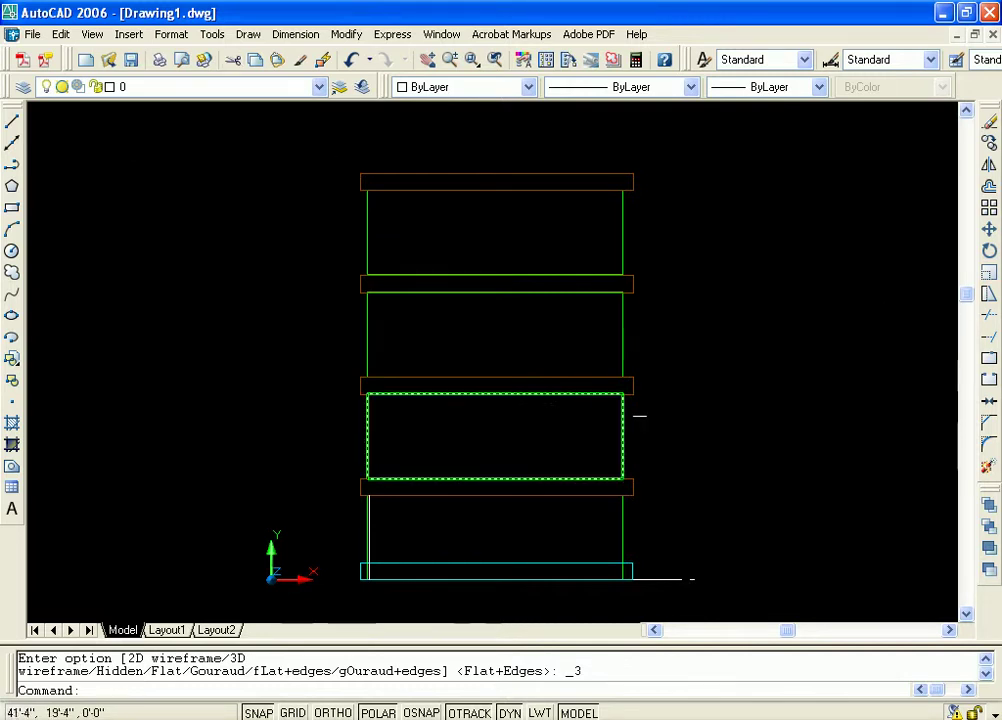
Step: Shade the four-storey building model in the front view with the Shade command
mouse_move(718, 423)
middle_mouse_down()
mouse_move(746, 404)
mouse_move(722, 382)
mouse_move(696, 384)
middle_mouse_up()
scroll(729, 425, "up", 2)
scroll(729, 425, "down", 2)
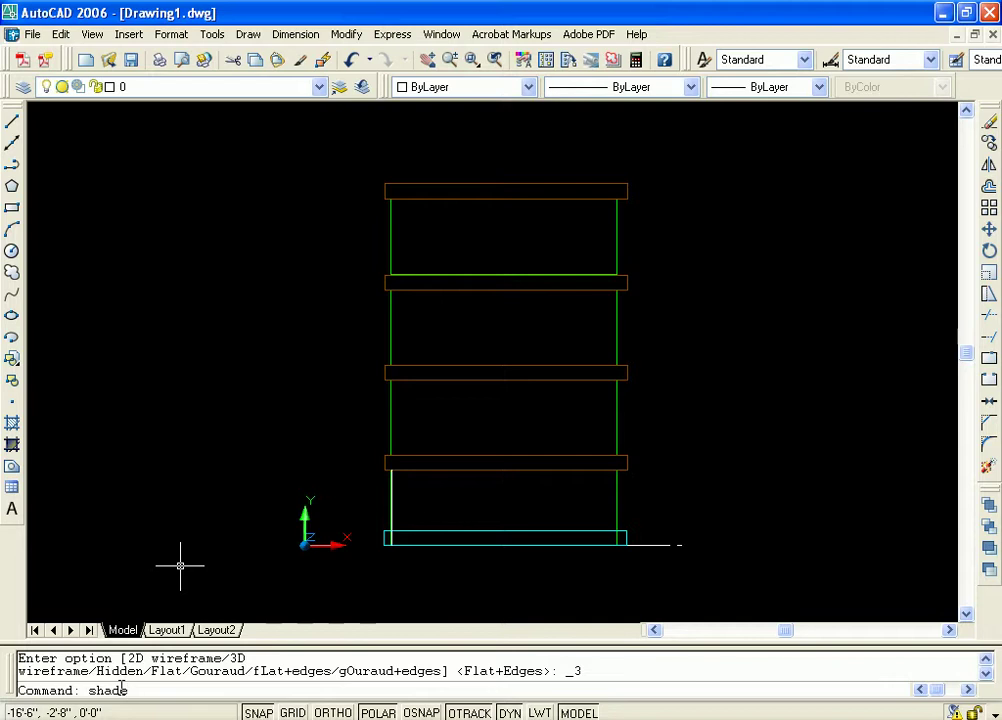
key("Return")
mouse_move(712, 277)
middle_mouse_down()
mouse_move(708, 300)
mouse_move(690, 274)
middle_mouse_up()
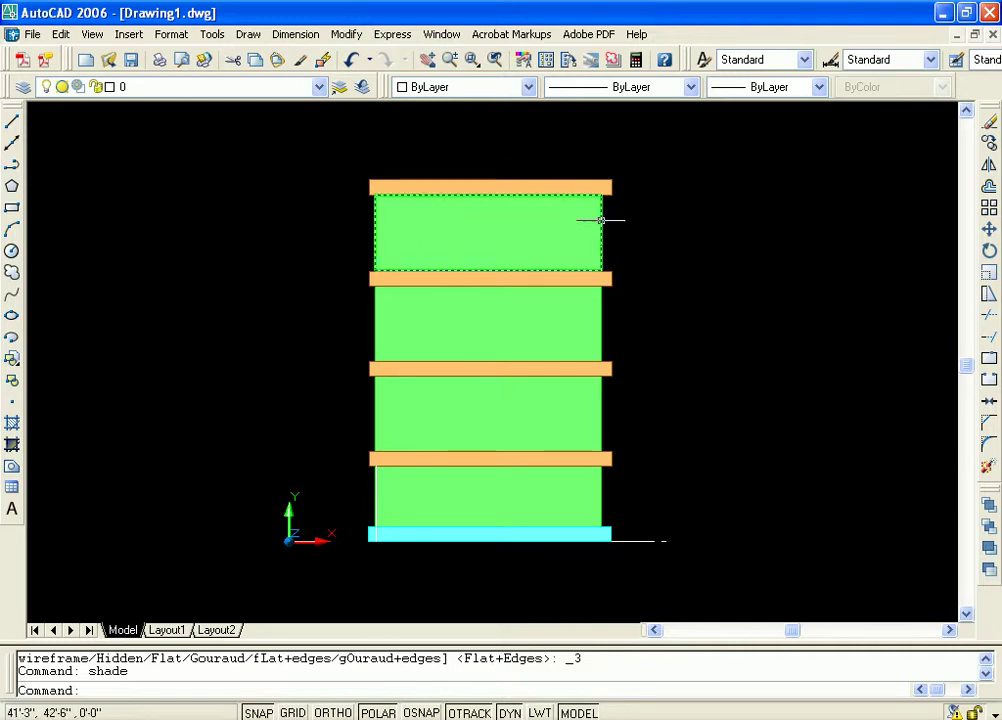
middle_click_drag(709, 208, 700, 250)
scroll(662, 242, "up", 2)
scroll(663, 242, "down", 2)
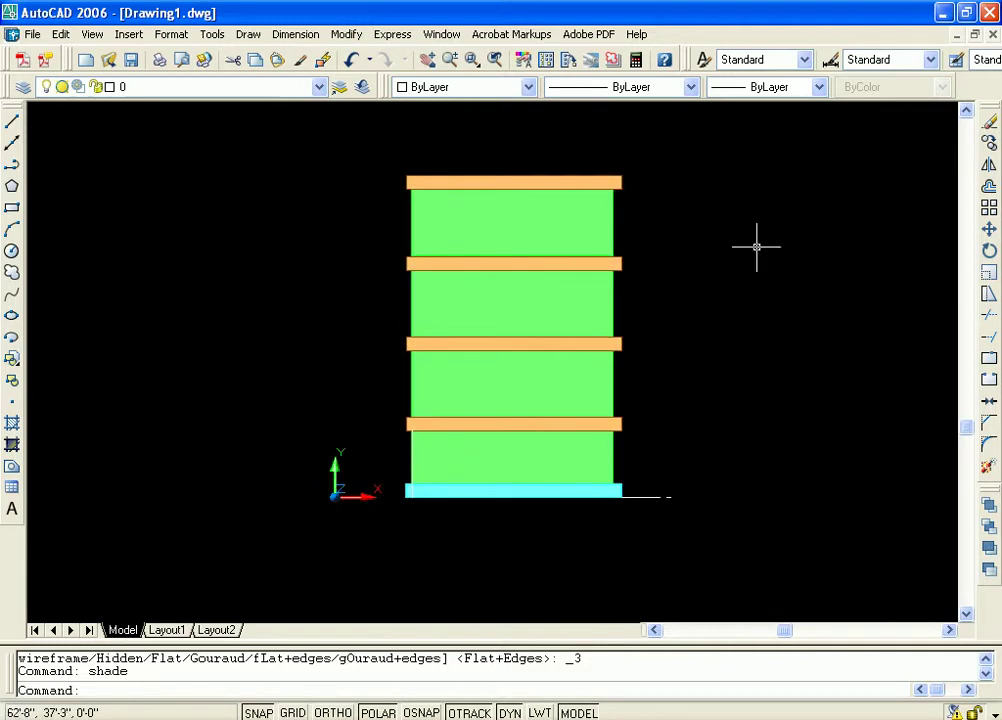
Step: Start saving the drawing and browse to the personal folder titled "Mr." on the STUDENT (E:) drive
left_click(33, 37)
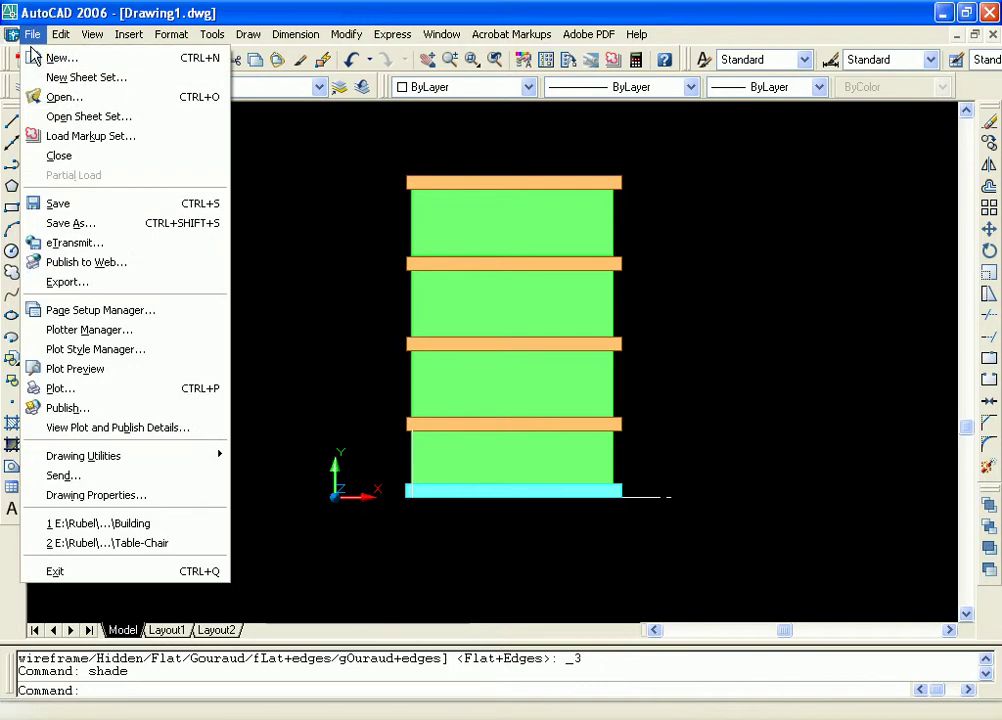
left_click(133, 205)
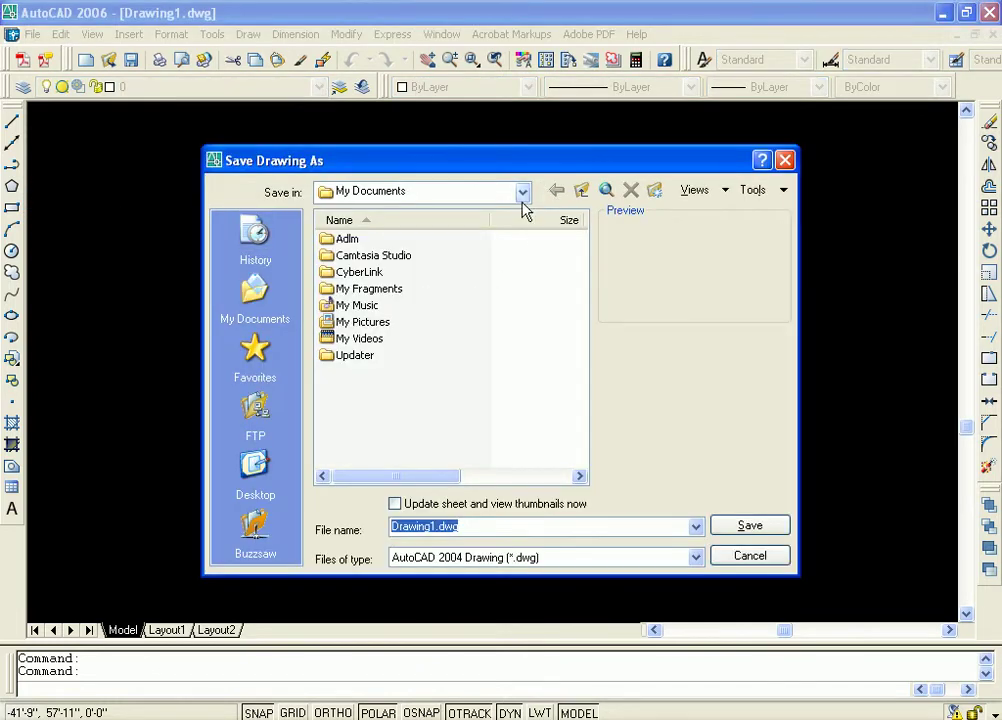
left_click(525, 193)
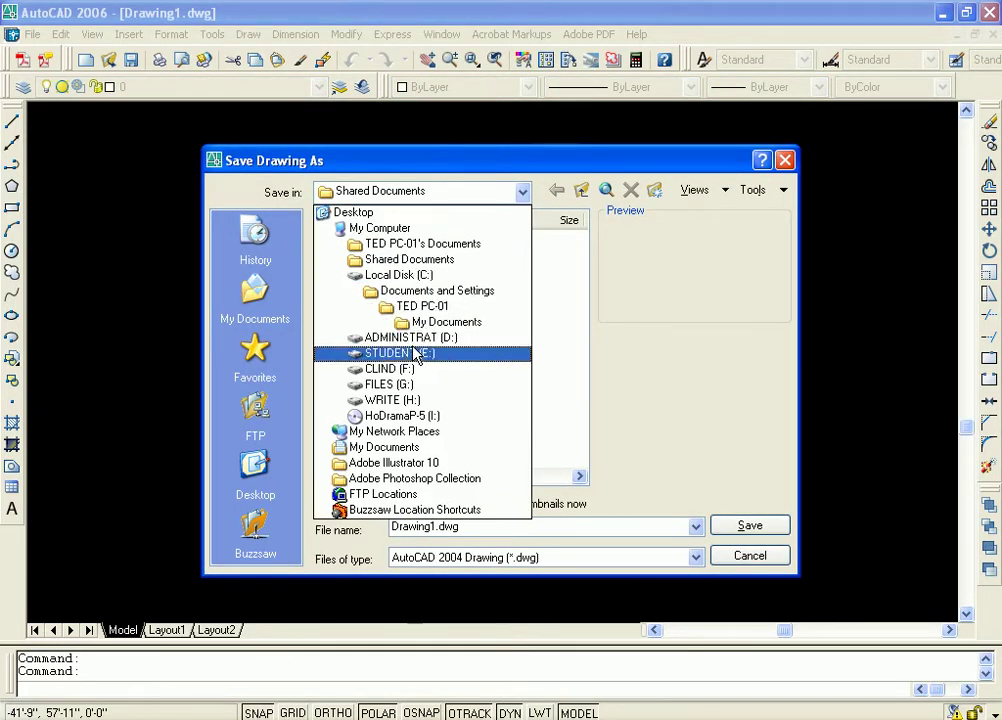
left_click(405, 355)
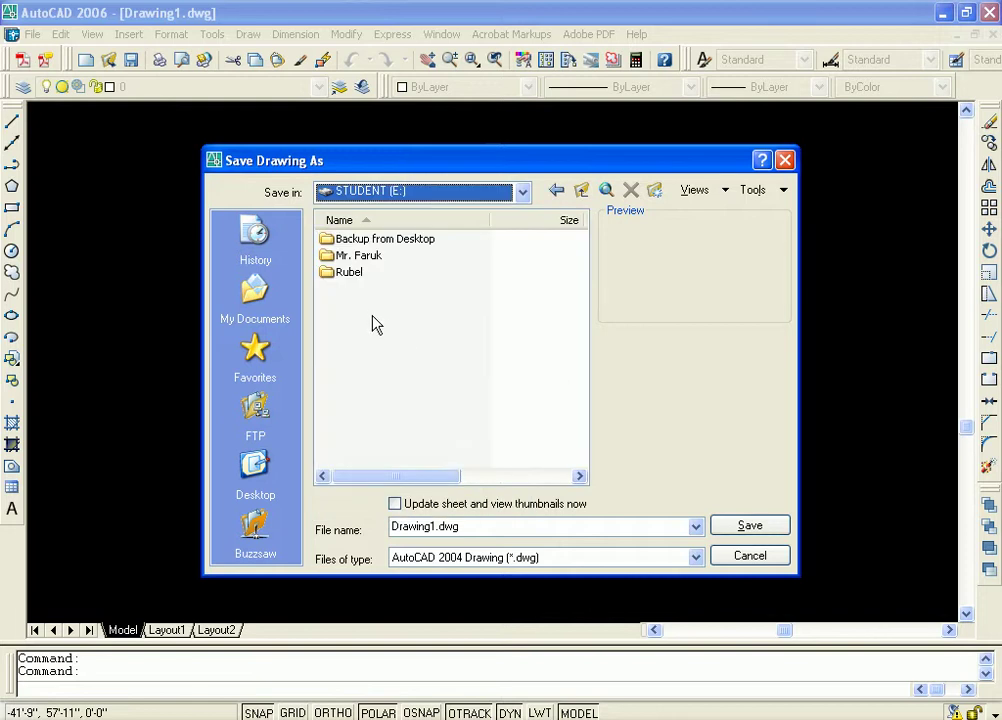
double_click(362, 257)
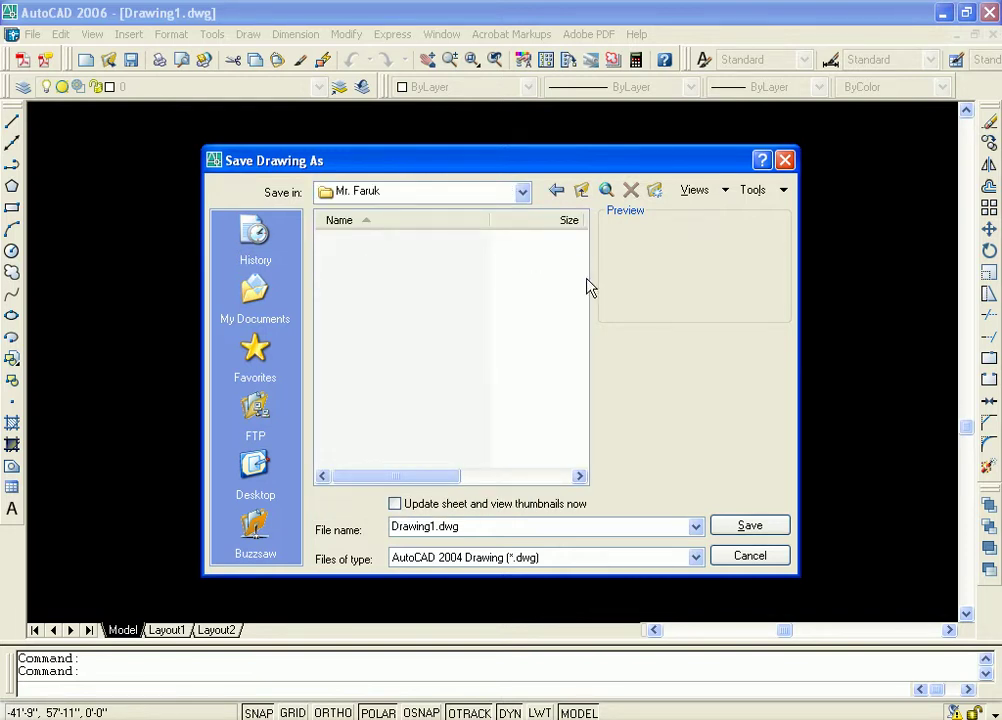
Step: Create a folder named Class-01(23.09.2011) in the save location and open it
left_click(654, 190)
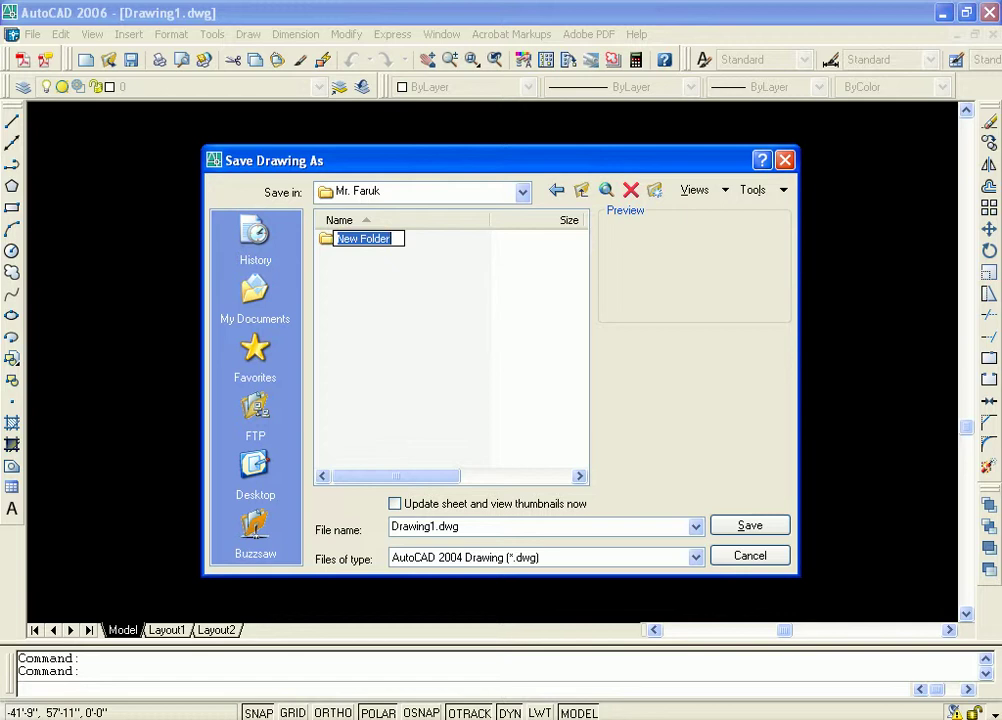
type("Clas")
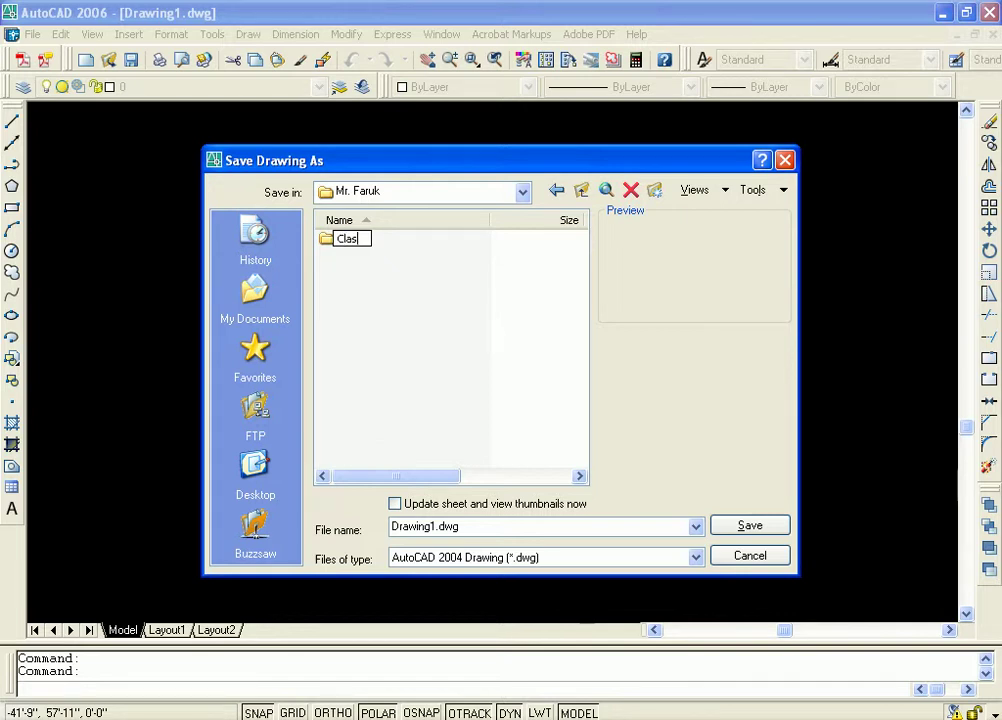
type("s-01(23")
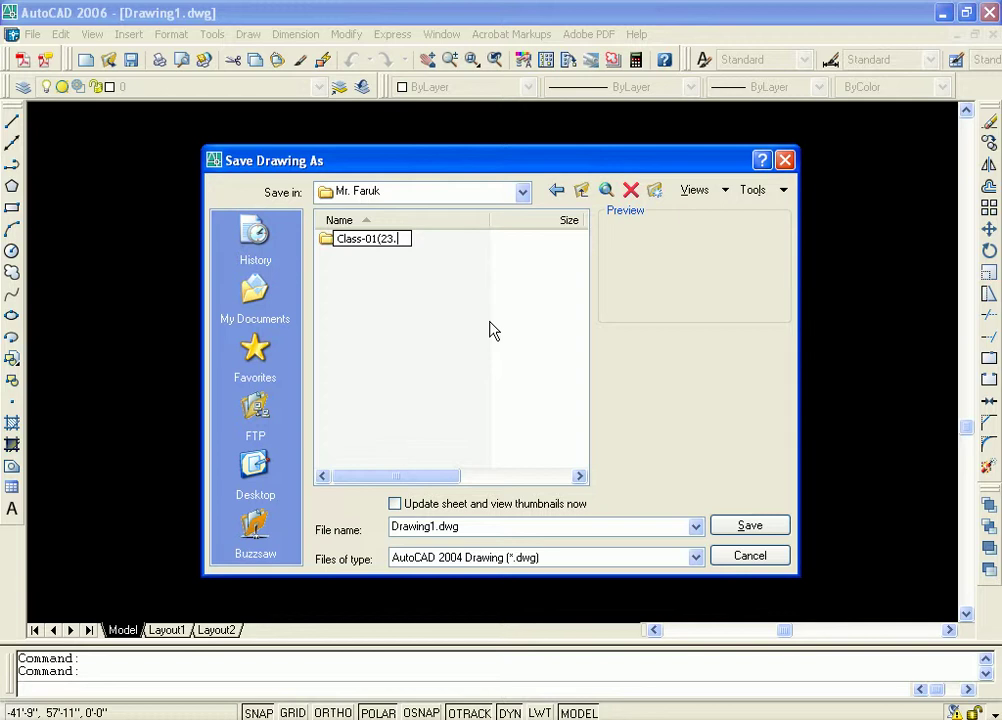
type(".09.2011")
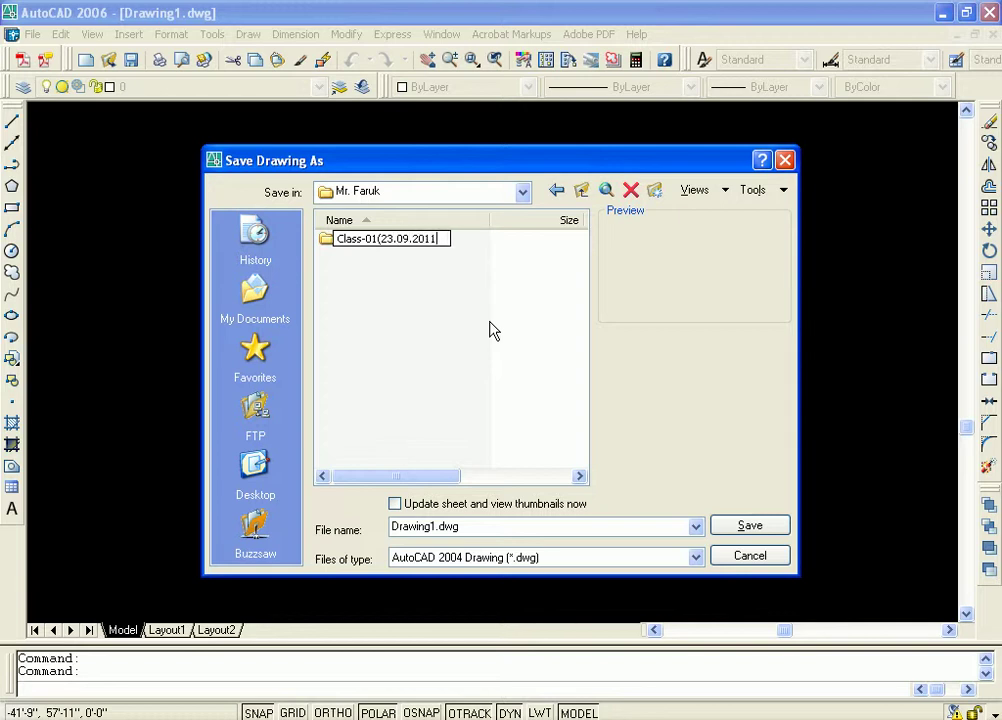
type(")")
left_click(414, 284)
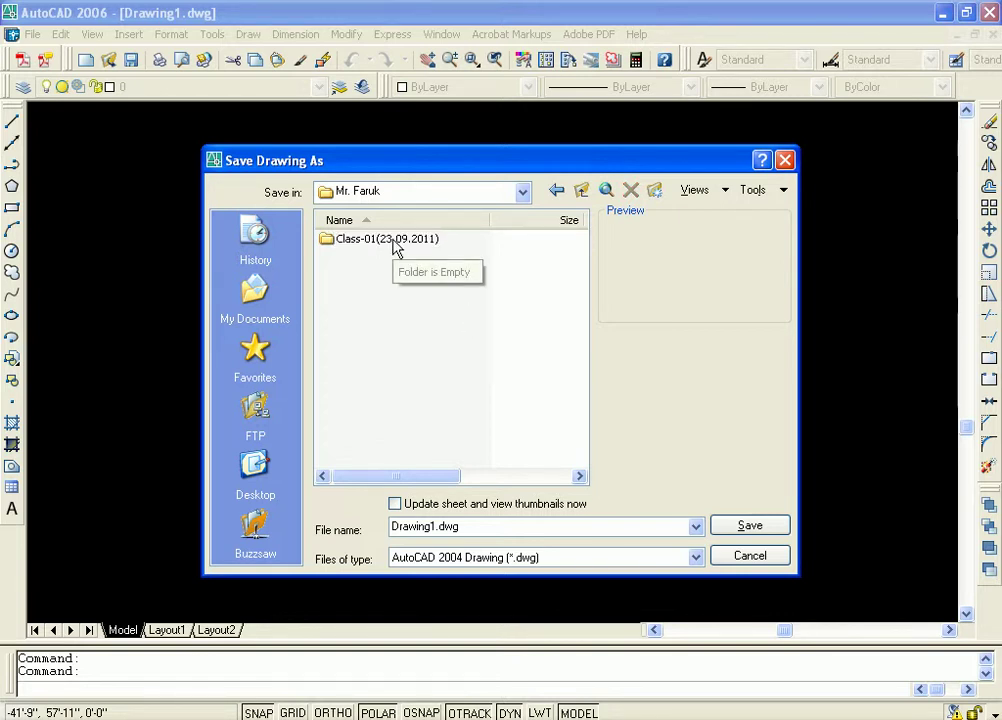
left_click(394, 240)
double_click(394, 240)
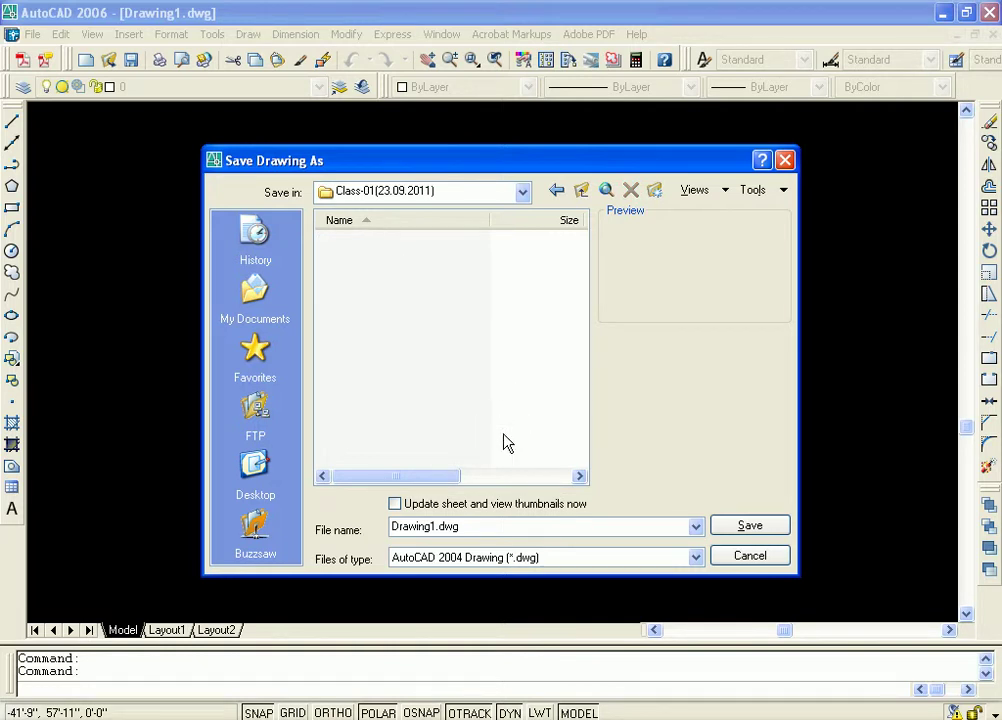
Step: Name the file 3D Building.dwg and save it in the Class-01(23.09.2011) folder
double_click(434, 527)
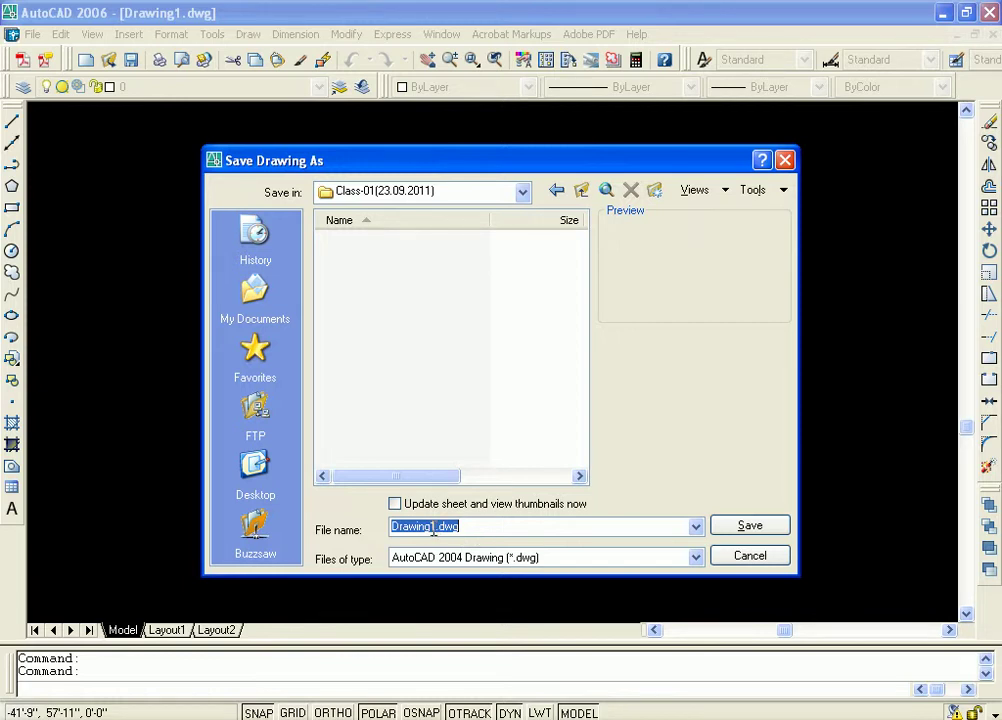
left_click(432, 527)
key("BackSpace")
key("BackSpace")
key("BackSpace")
key("BackSpace")
key("BackSpace")
key("BackSpace")
key("BackSpace")
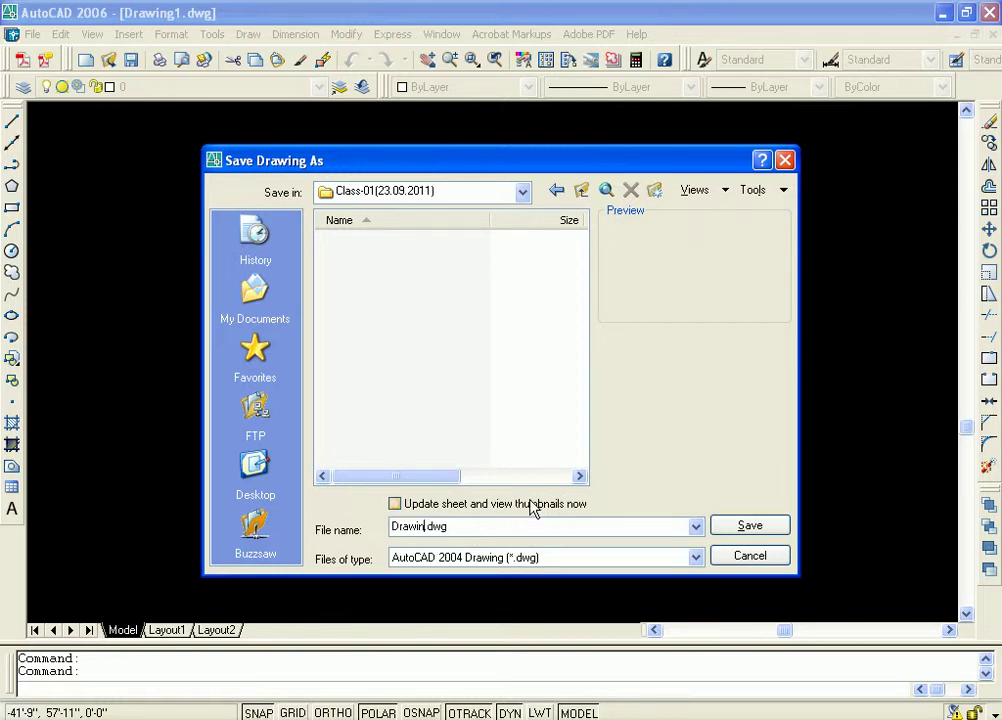
key("BackSpace")
type("3D Building")
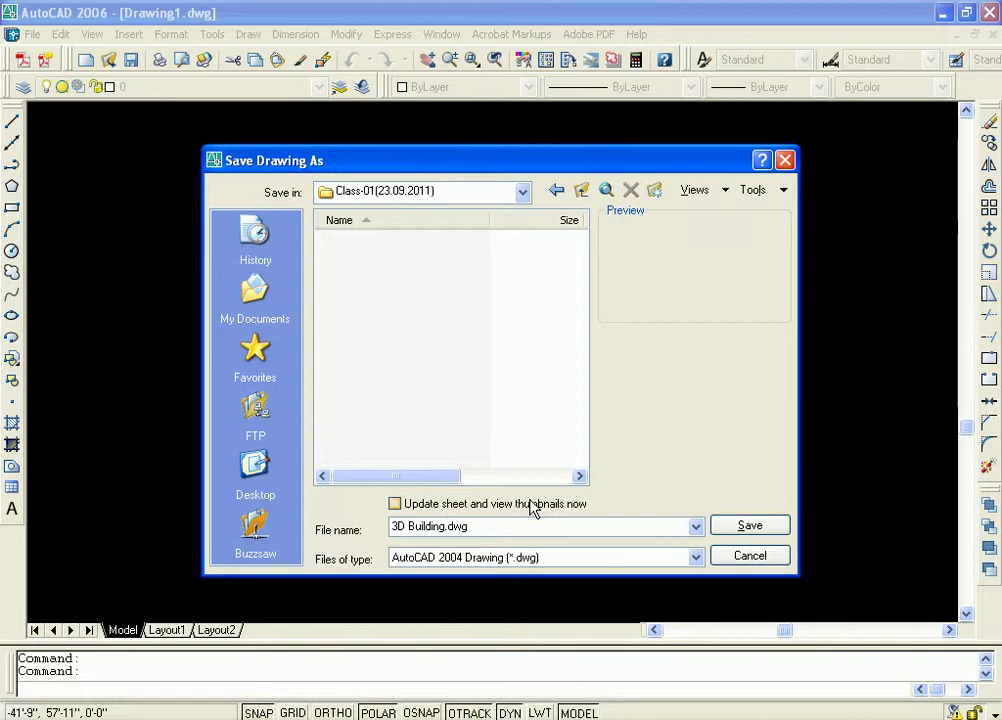
left_click(752, 527)
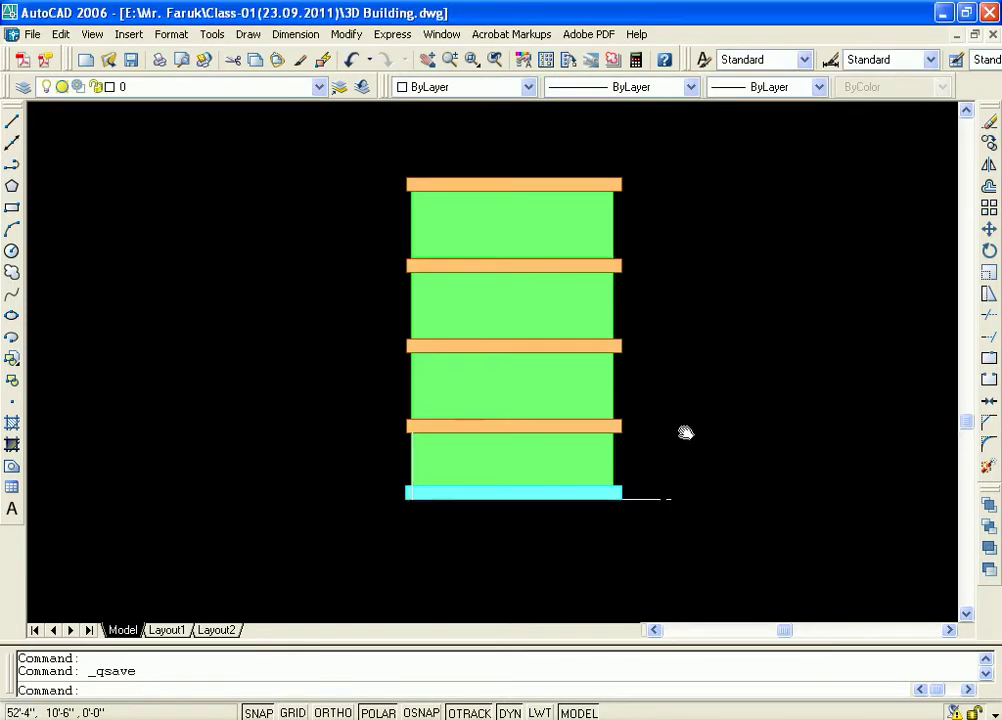
Step: Split the model display into the Four: Equal viewport layout with Top, SE Isometric, Front and Right views
scroll(652, 459, "up", 1)
scroll(655, 450, "down", 1)
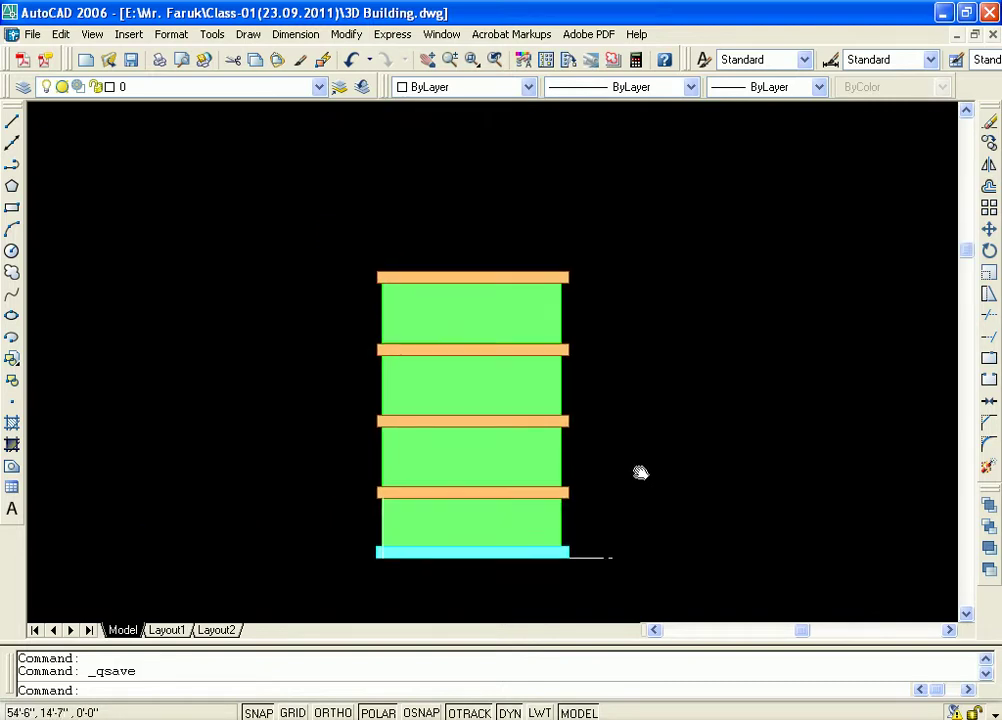
scroll(642, 474, "up", 1)
middle_click_drag(644, 436, 684, 416)
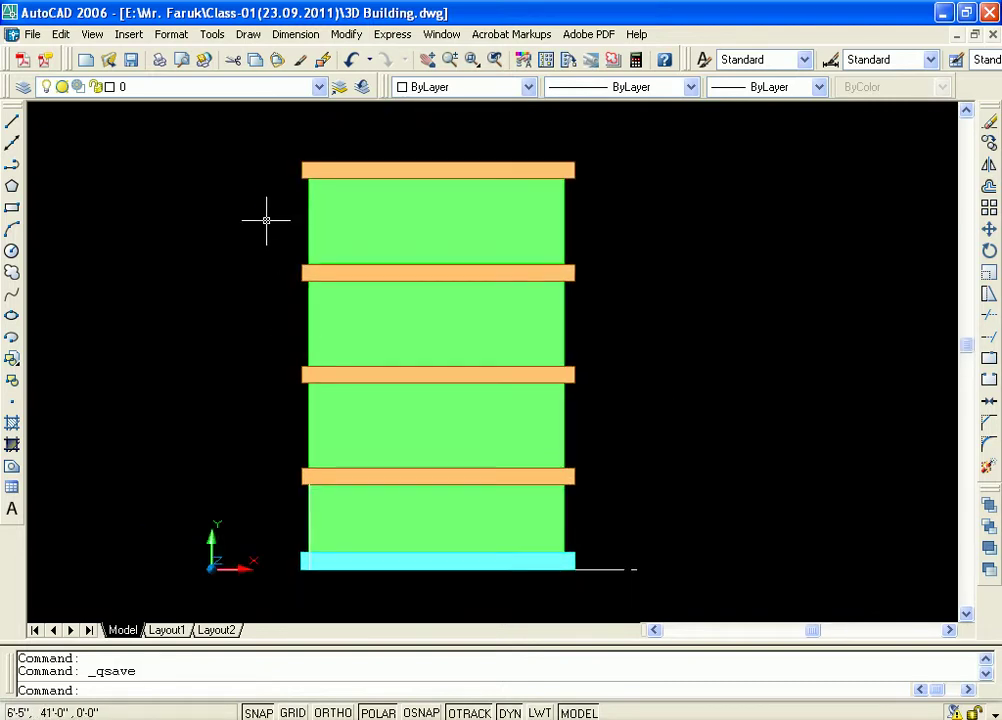
left_click(92, 34)
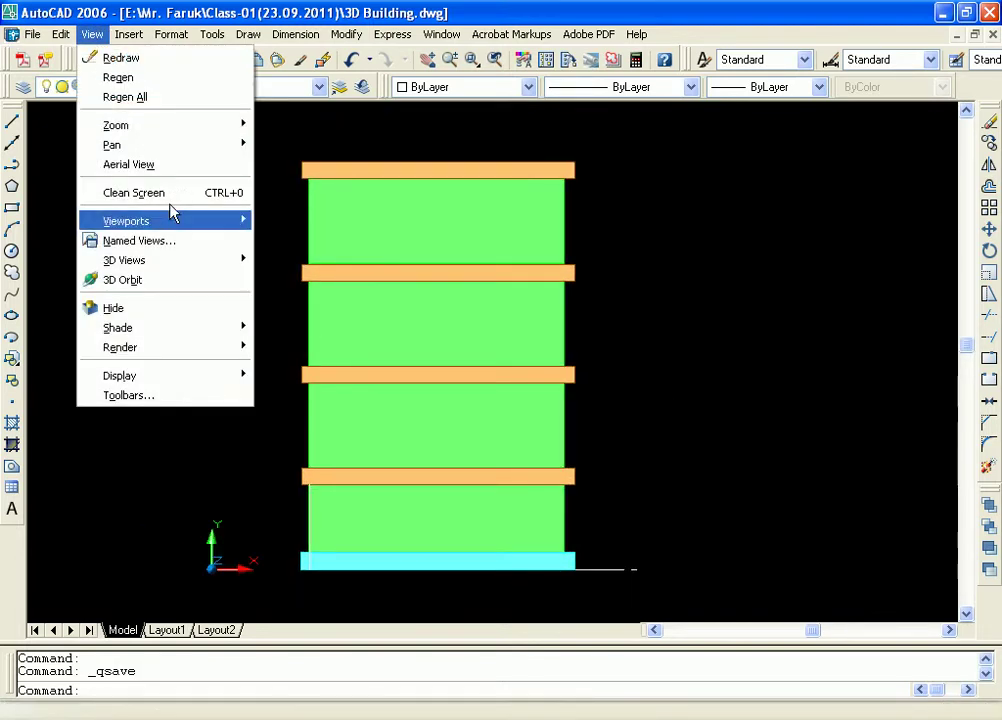
mouse_move(215, 226)
left_click(300, 247)
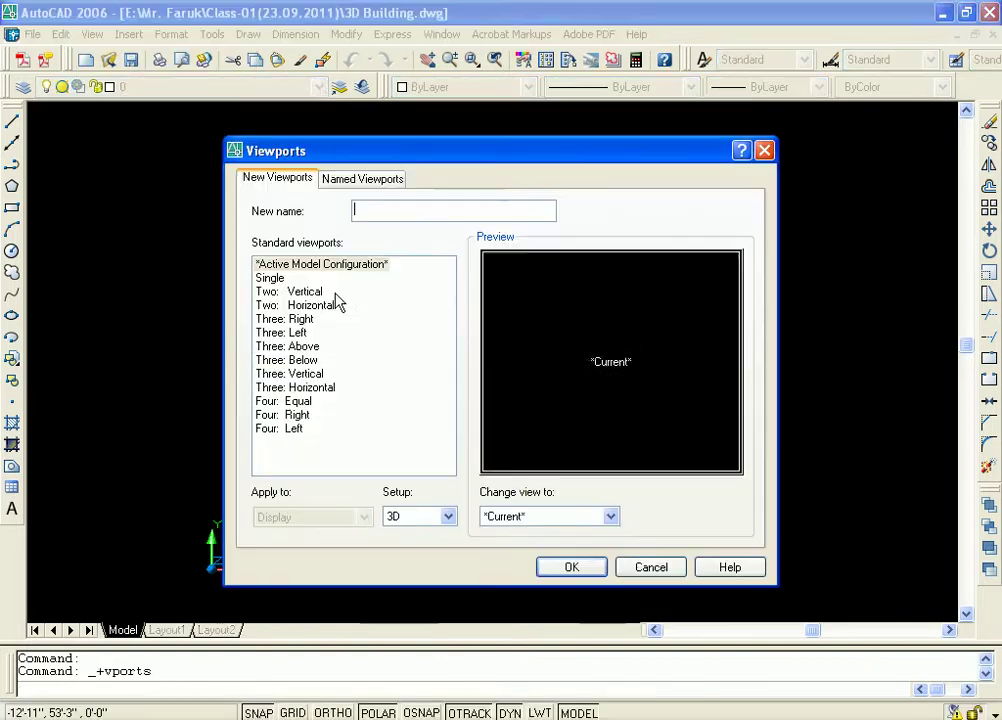
left_click(293, 401)
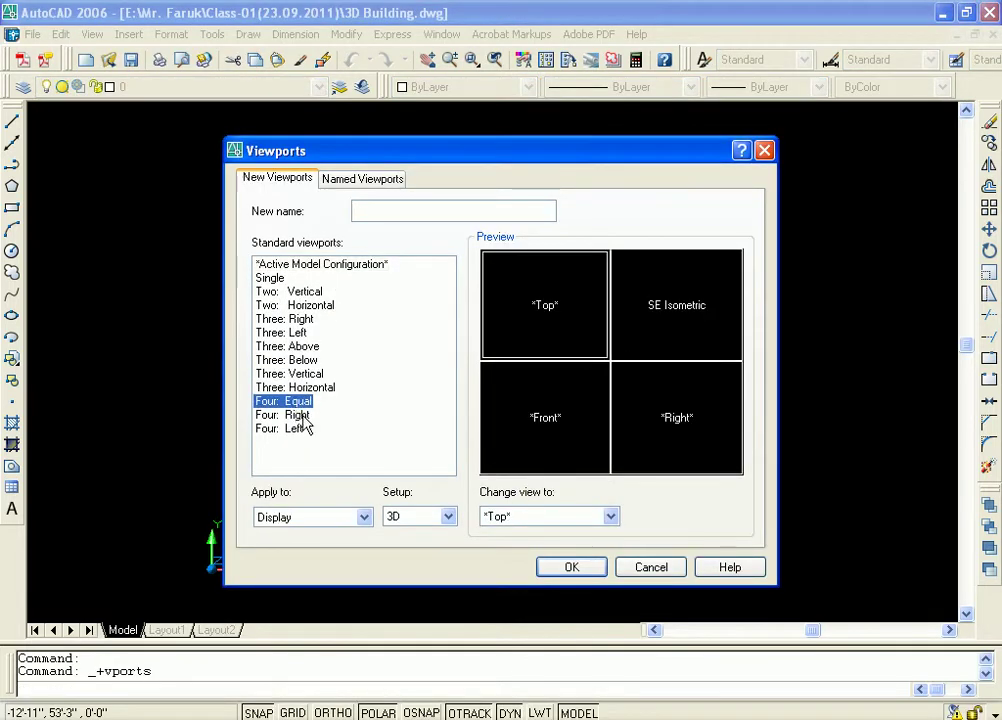
left_click(569, 567)
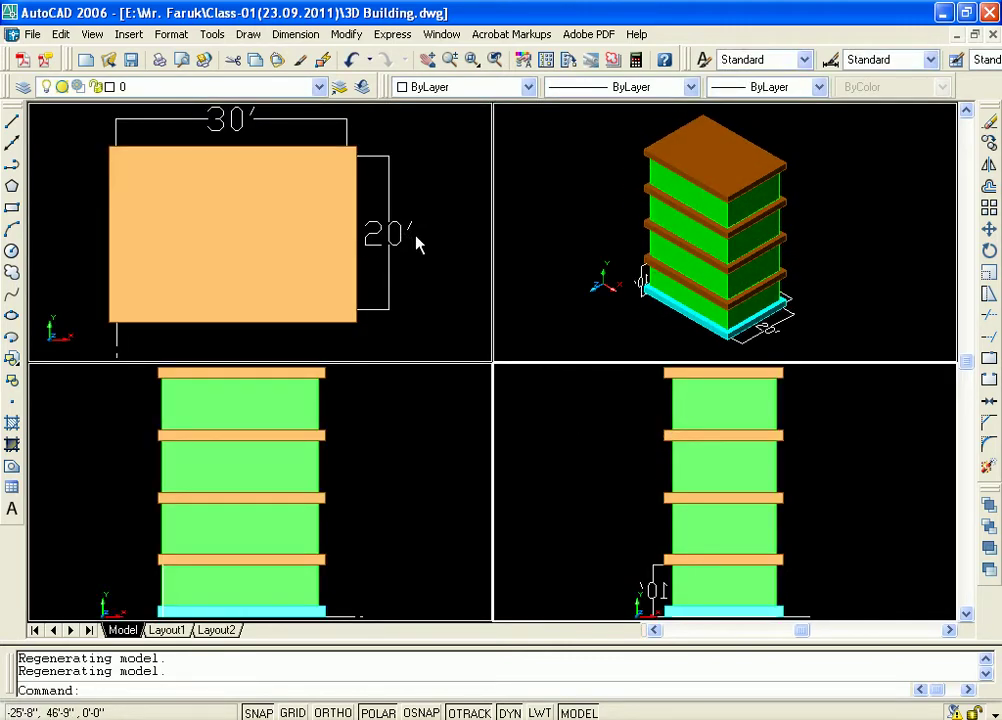
Step: Save the 3D Building drawing with its four viewports and close it
key("ctrl+s")
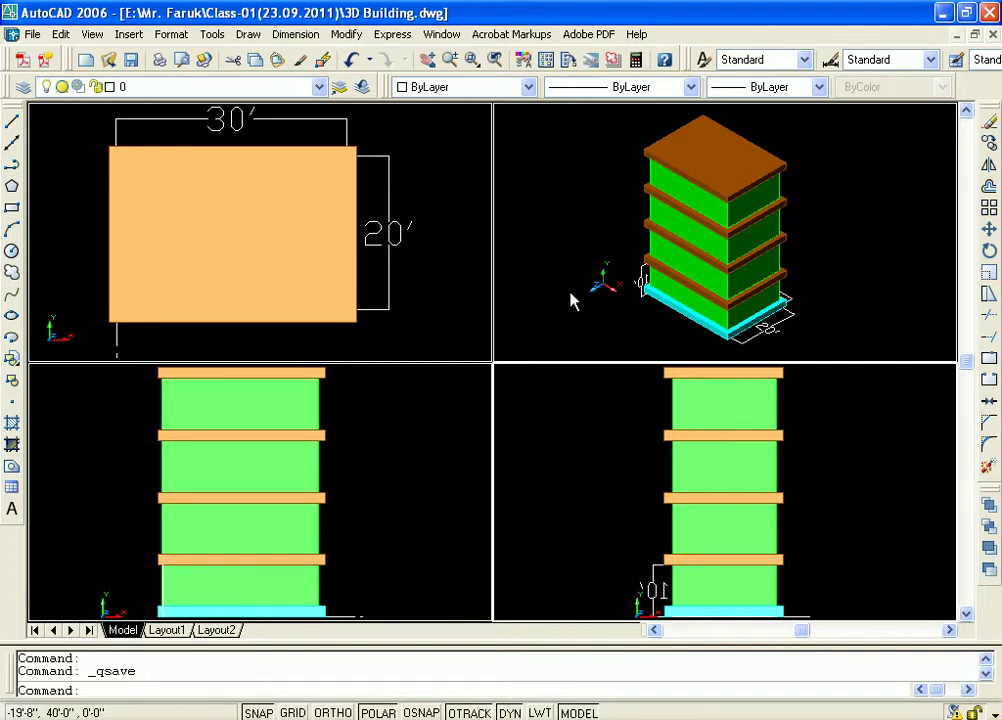
left_click(992, 35)
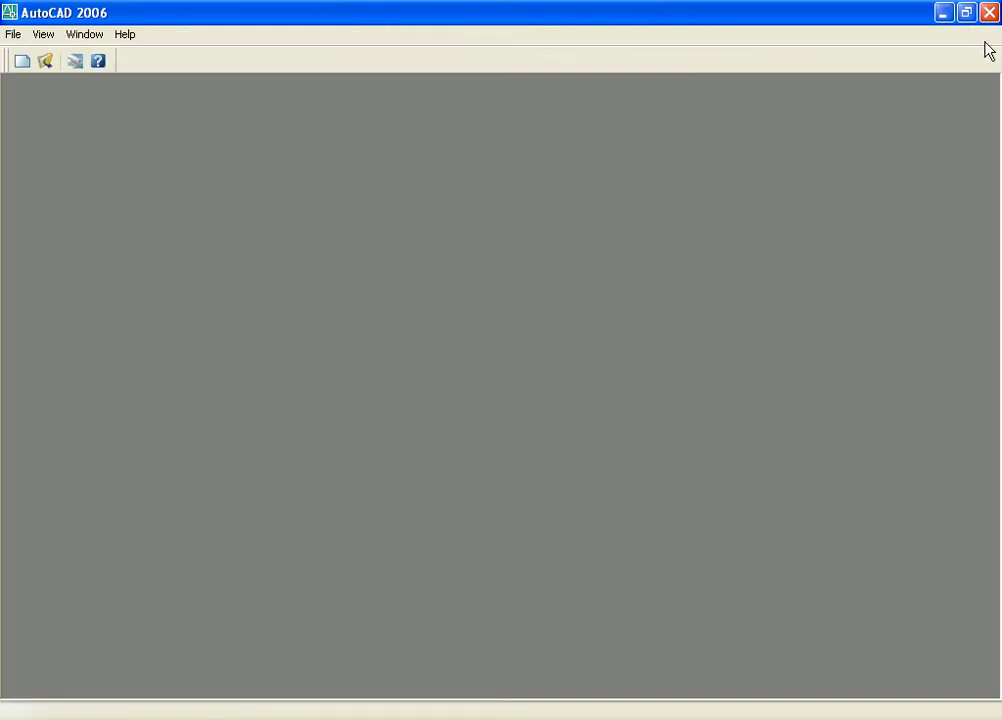
Step: Create a new drawing from the acad template
left_click(22, 60)
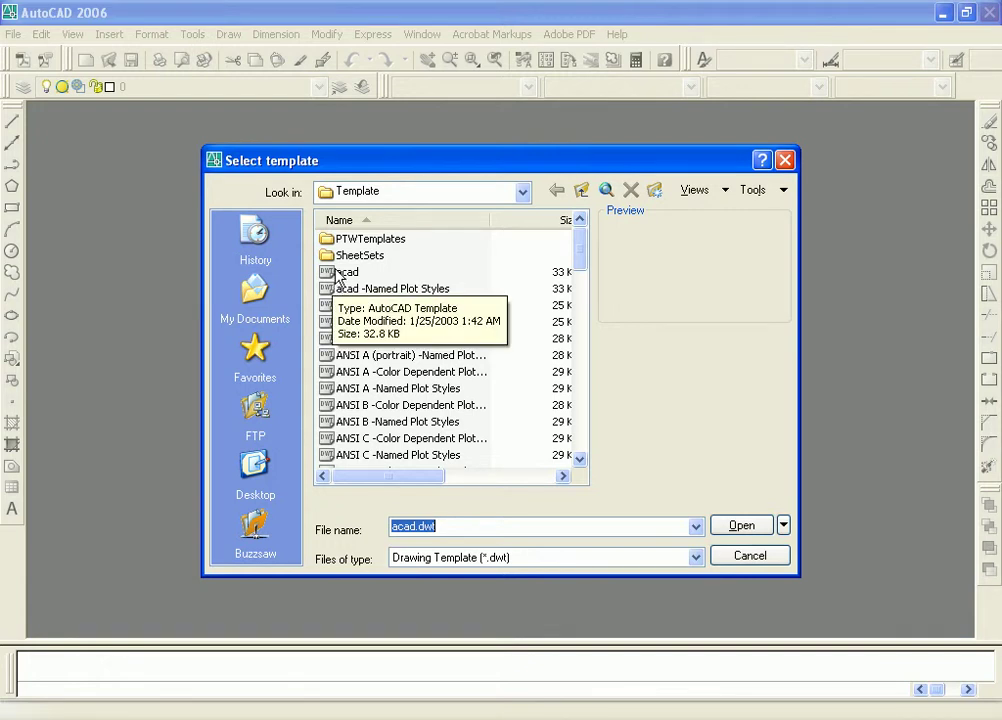
left_click(345, 272)
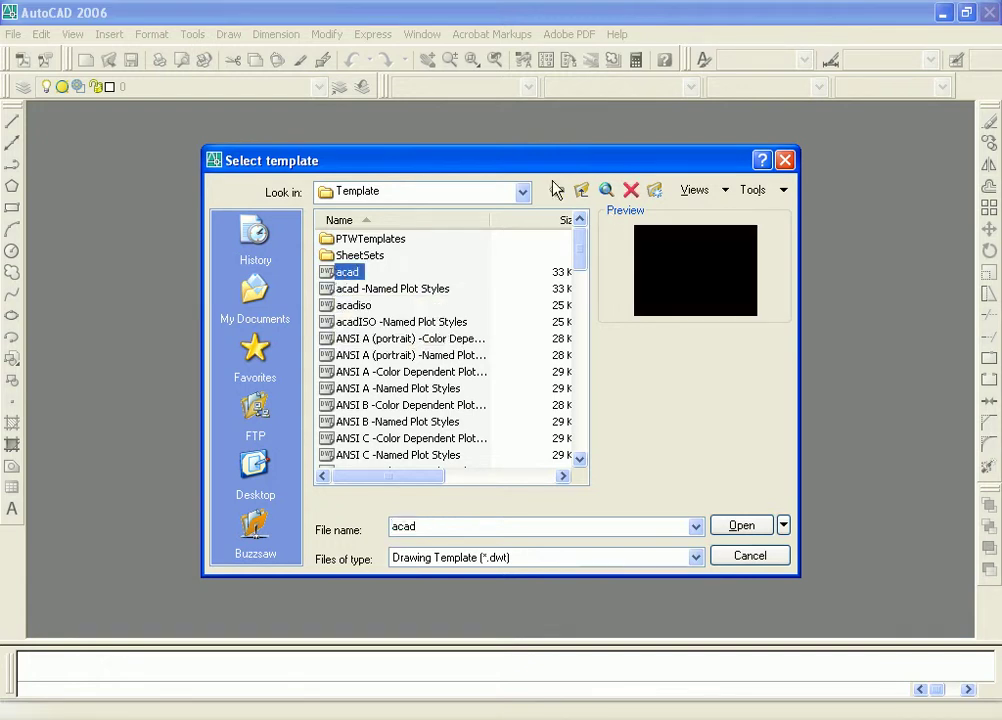
left_click_drag(564, 168, 580, 147)
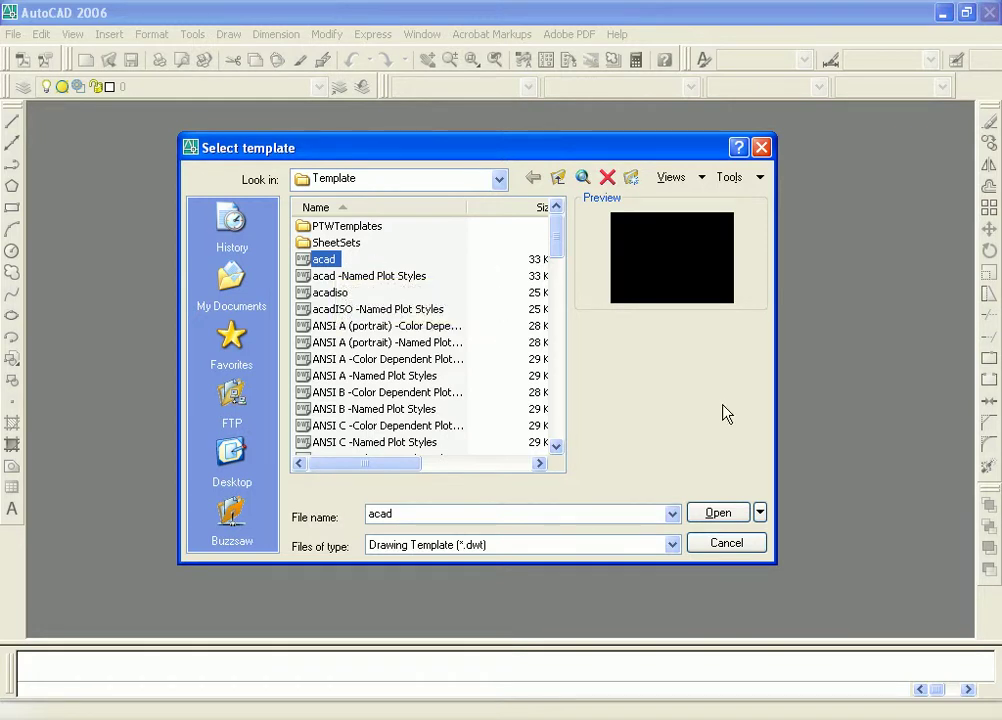
left_click(700, 516)
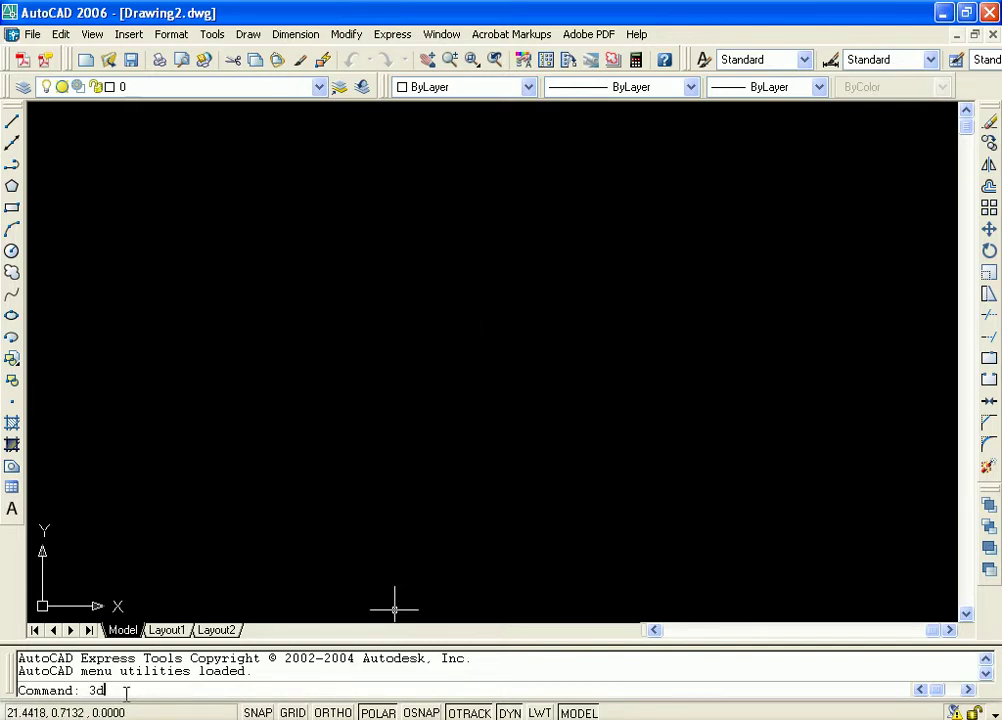
Step: Draw a 3D surface sphere near the middle of the drawing with 32 longitudinal and 32 latitudinal segments
key("Return")
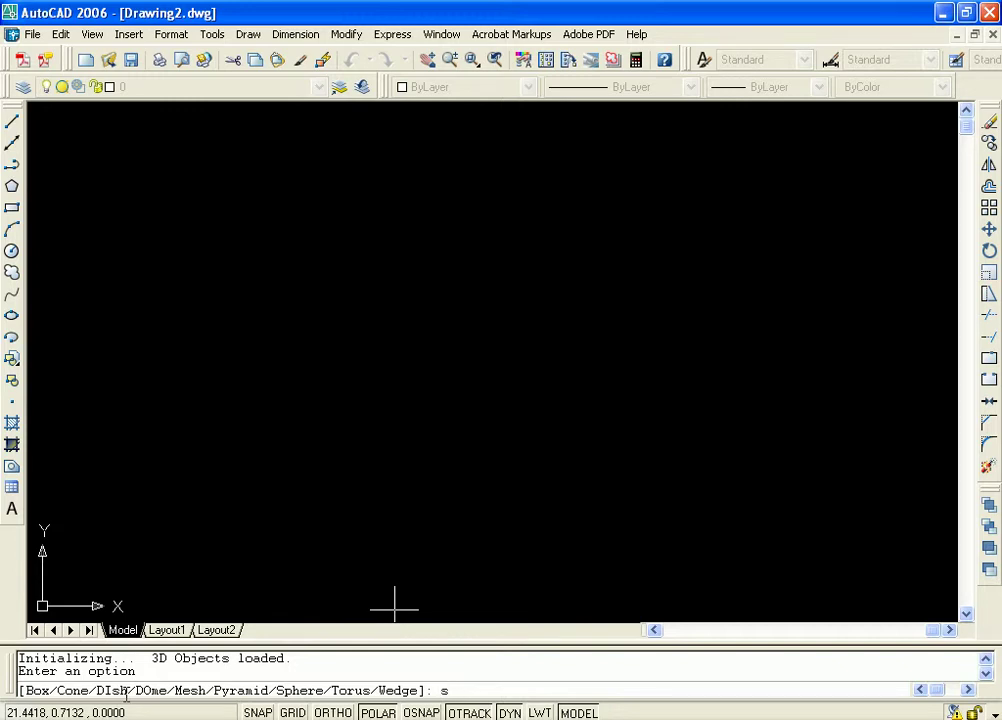
key("Return")
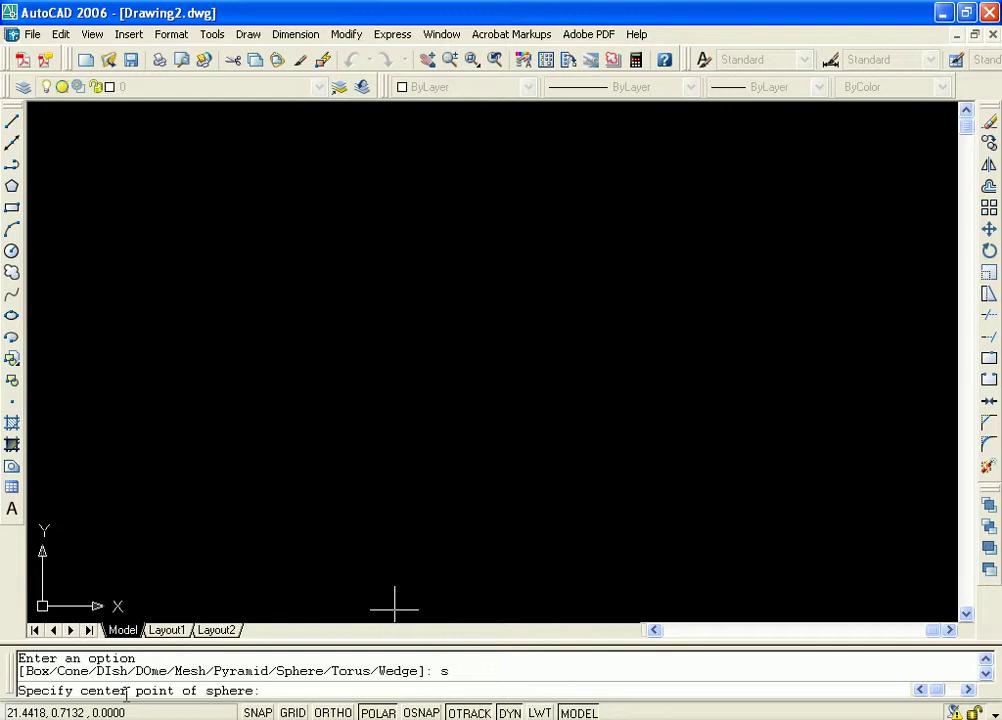
left_click(443, 283)
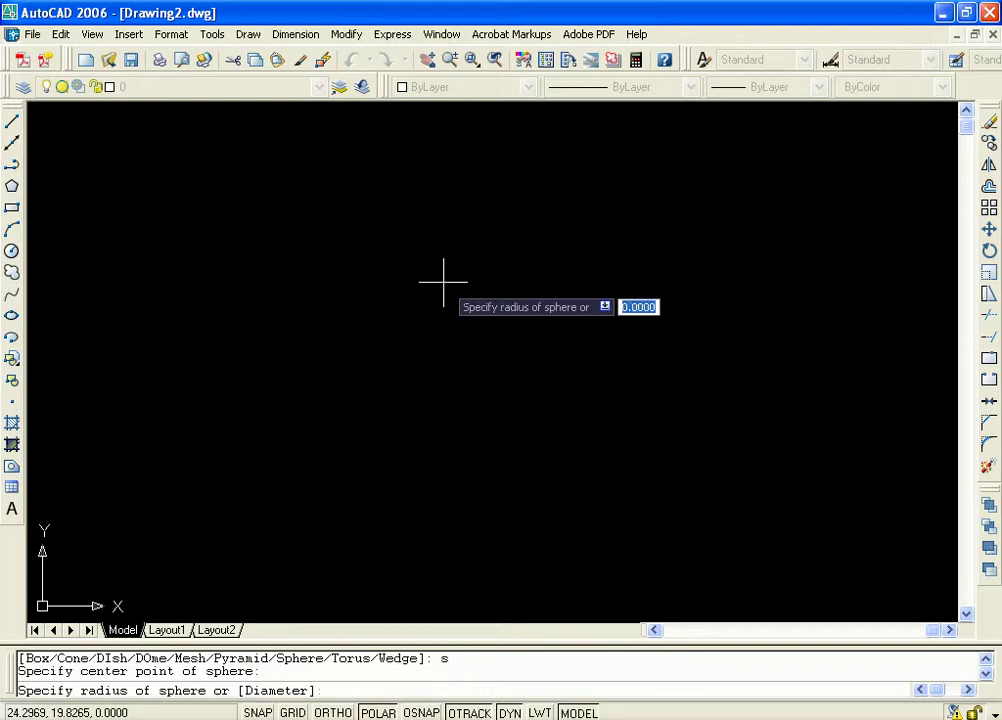
left_click(629, 401)
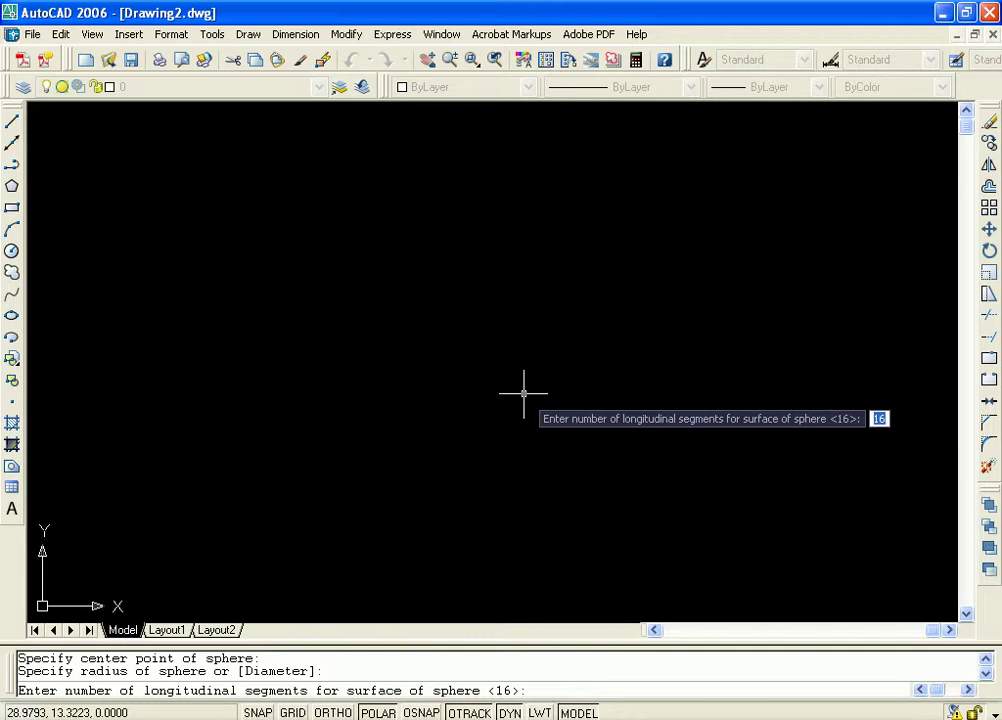
type("32")
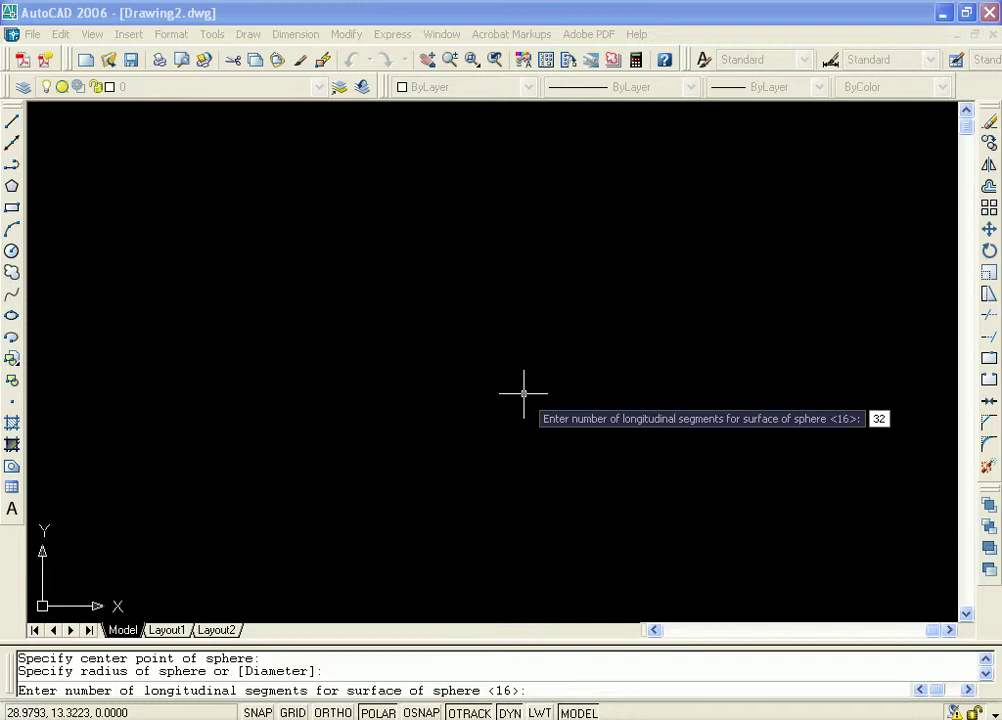
key("Return")
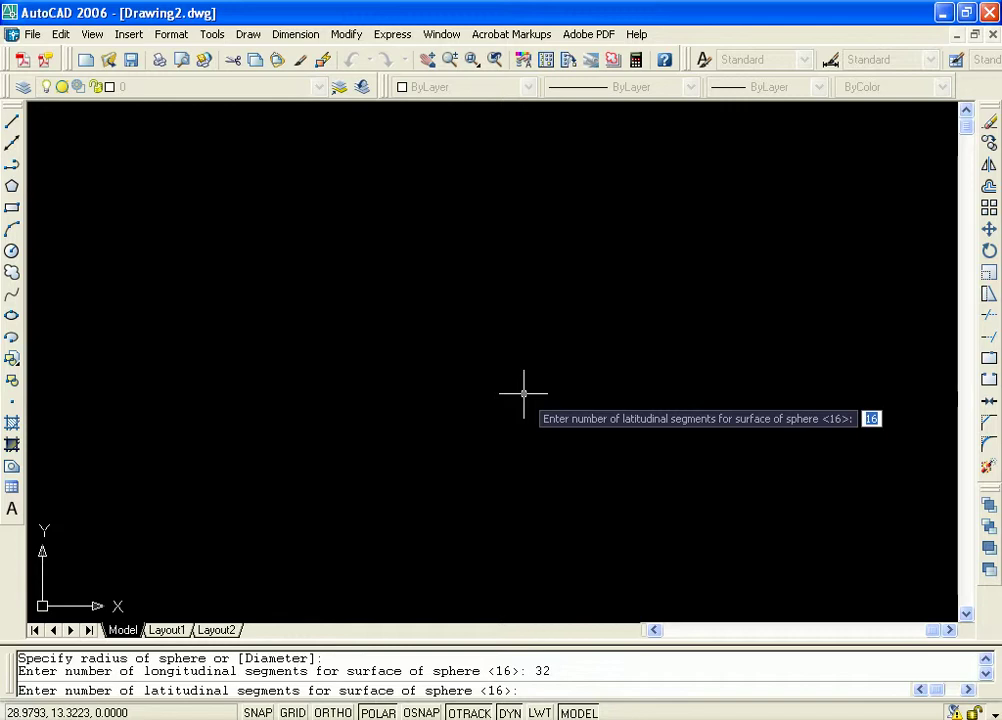
type("32")
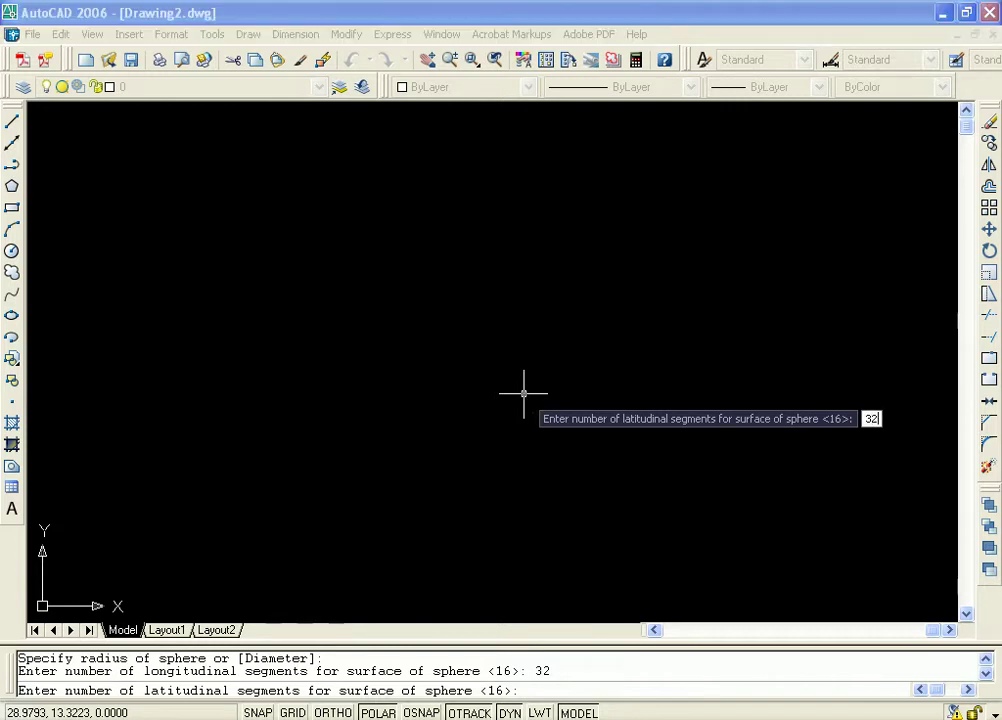
key("Return")
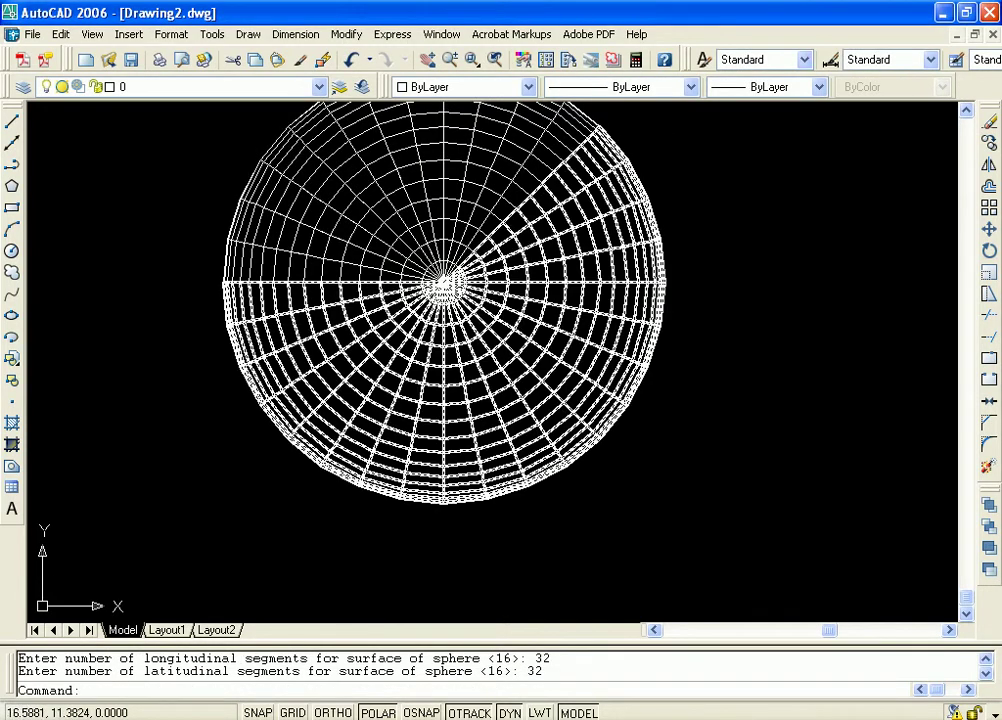
scroll(600, 338, "down", 4)
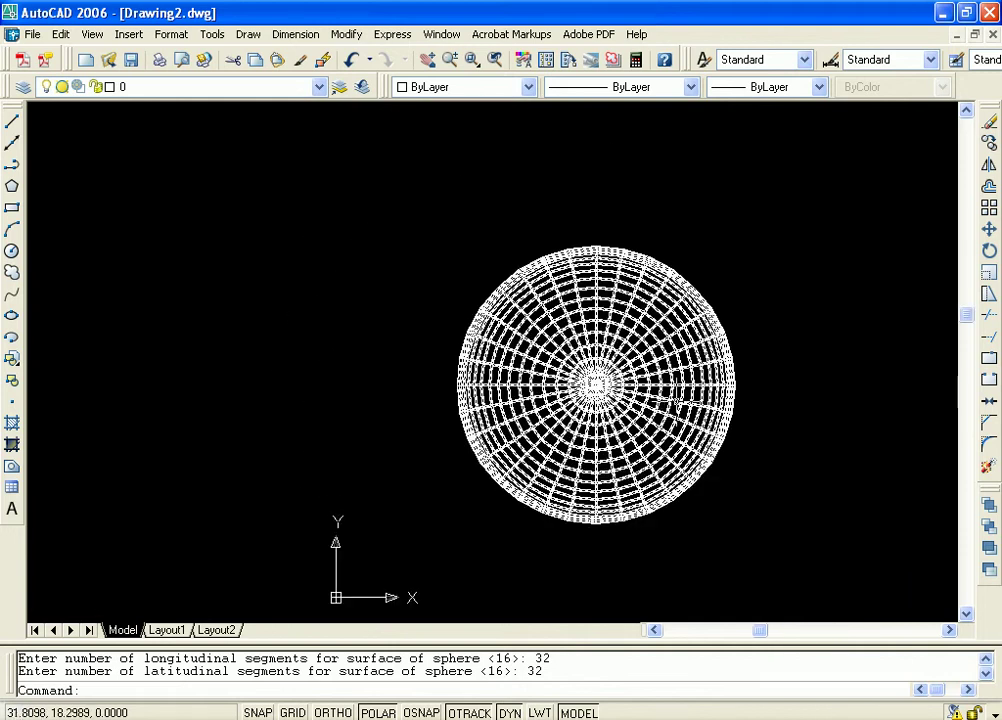
scroll(628, 355, "up", 1)
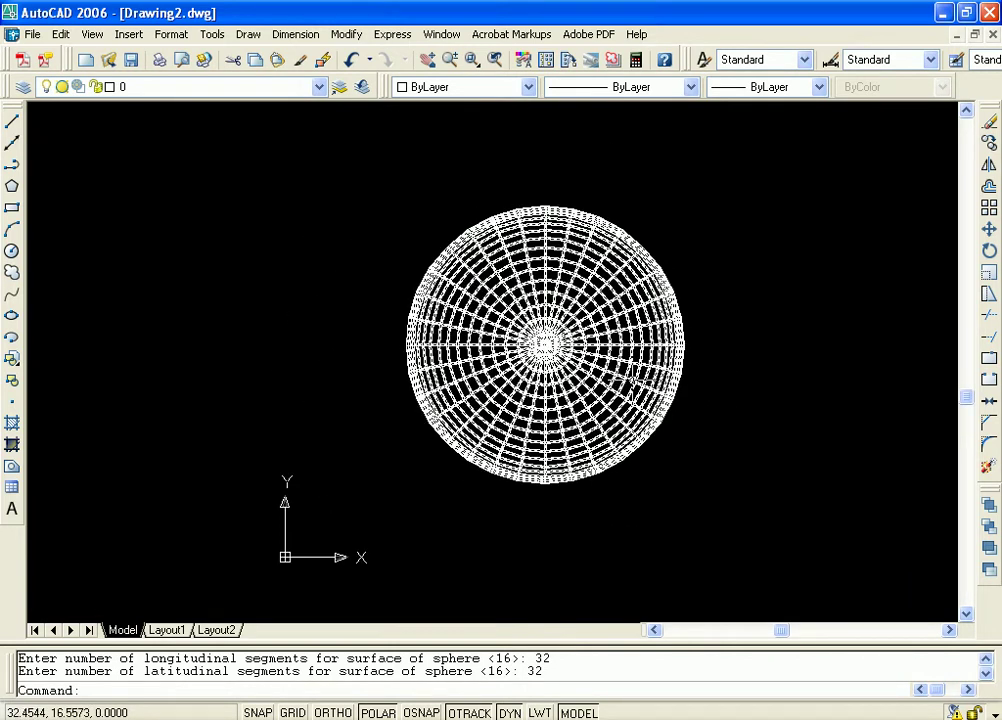
scroll(615, 362, "up", 2)
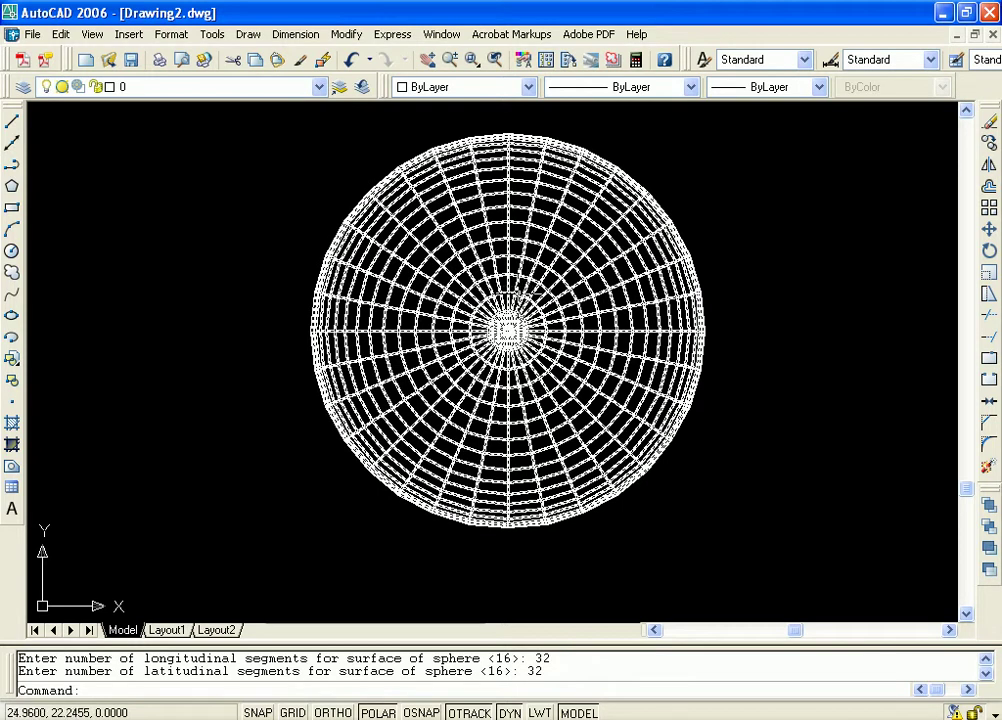
Step: Shade the surface sphere with the Gouraud Shaded mode
left_click(92, 34)
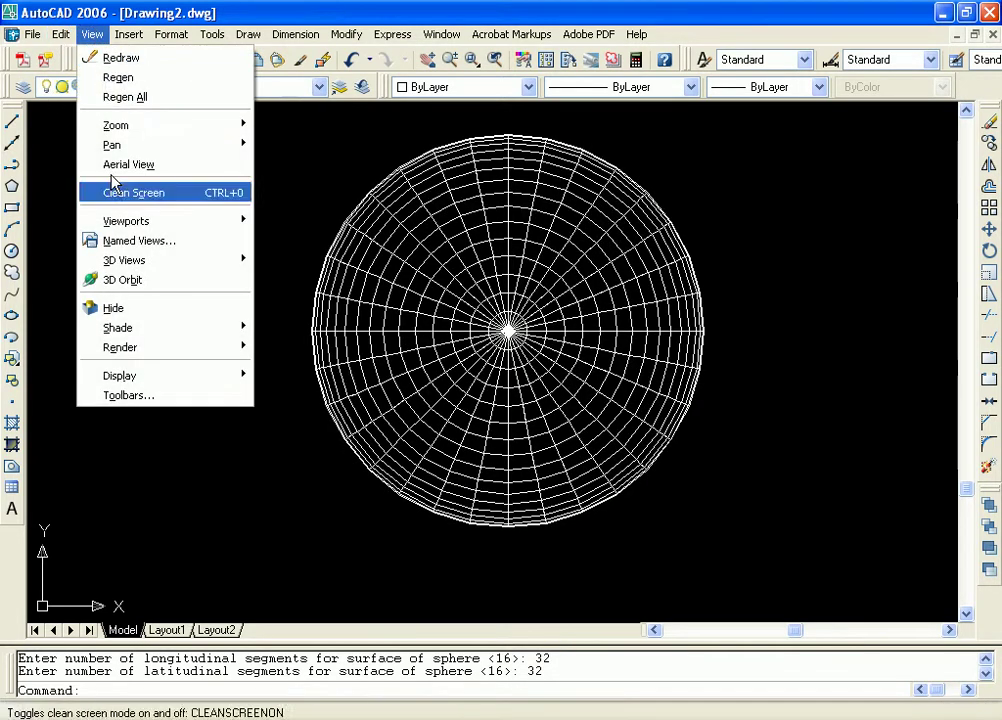
mouse_move(213, 335)
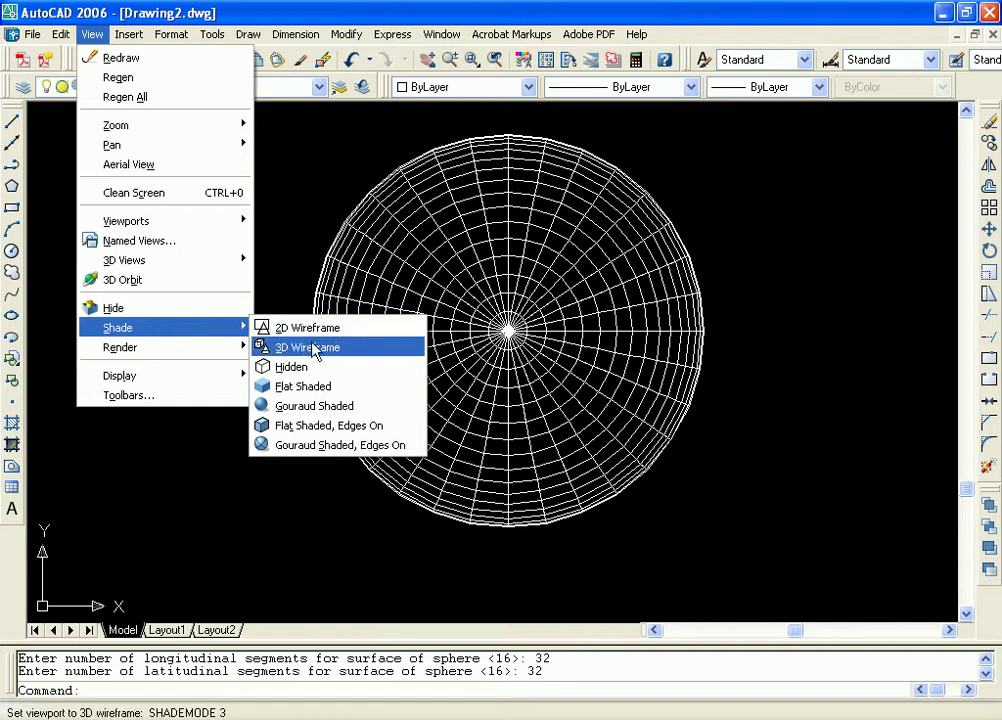
left_click(336, 405)
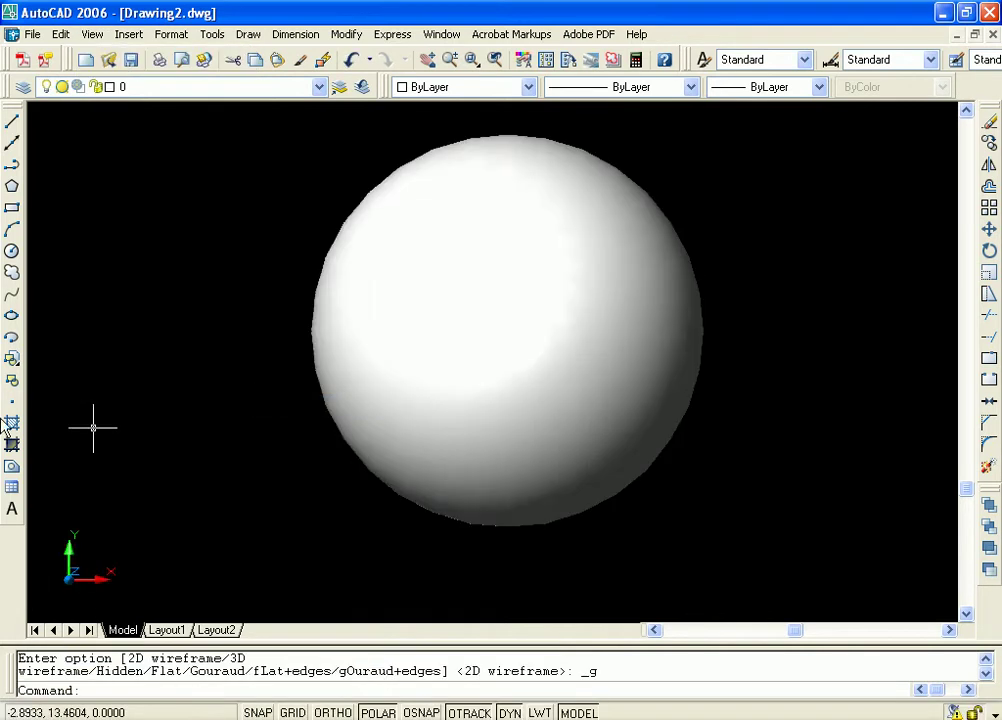
mouse_move(716, 429)
middle_mouse_down("shift")
mouse_move(678, 418)
mouse_move(727, 398)
middle_mouse_up("shift")
scroll(722, 391, "up", 2)
Step: Switch the sphere's display to the Flat Shaded mode
left_click(722, 391)
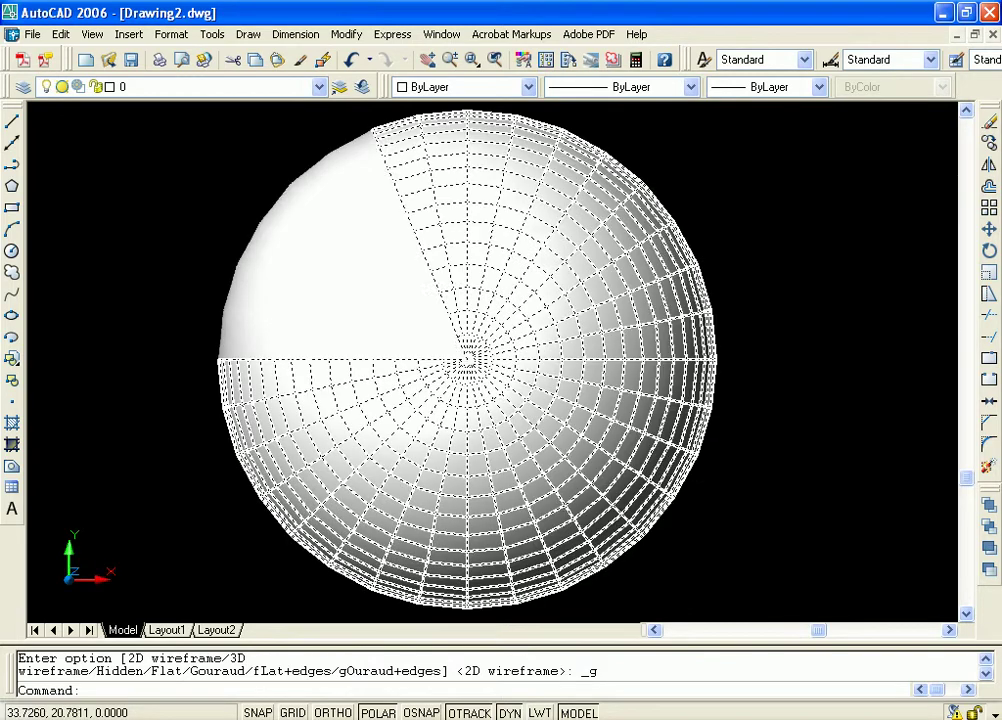
left_click(91, 36)
mouse_move(224, 330)
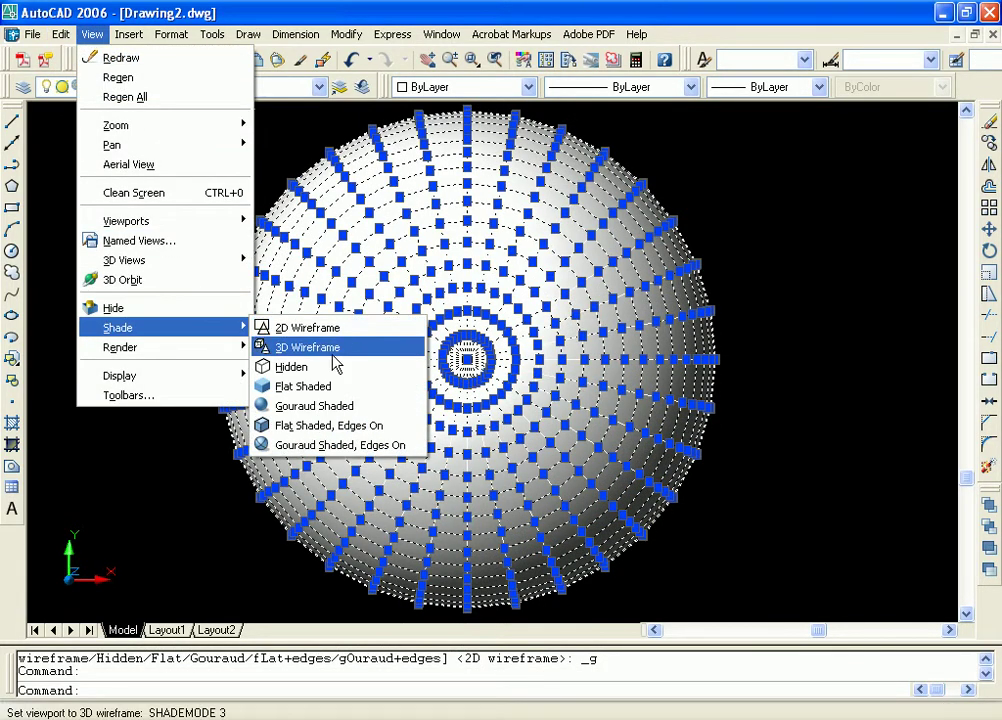
left_click(310, 386)
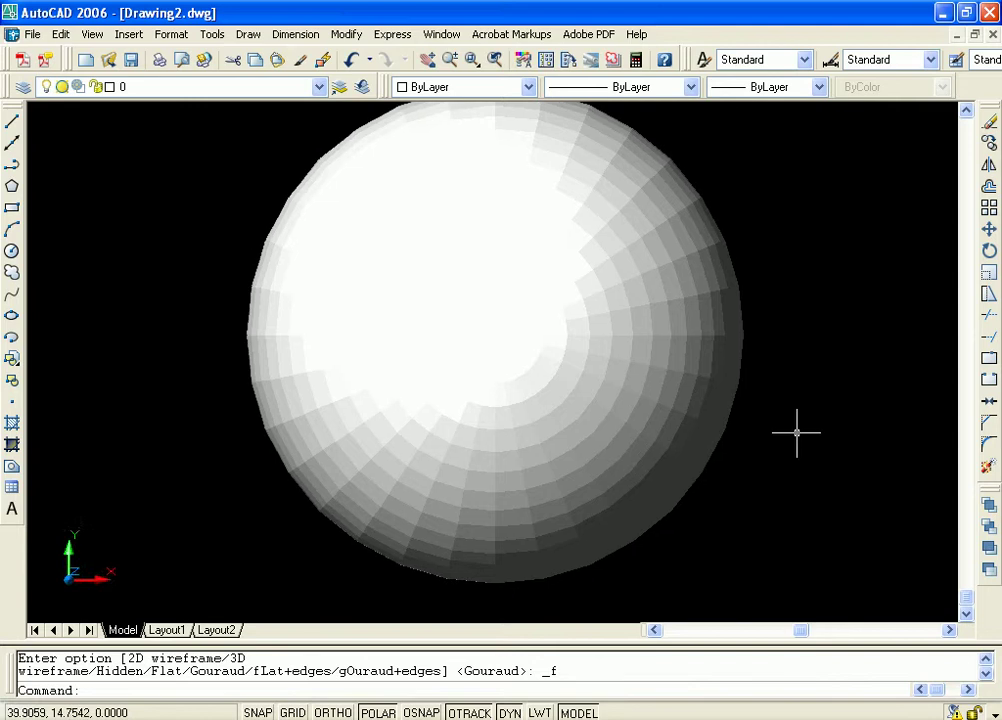
Step: Change the sphere's colour to Red and clear the selection
scroll(794, 432, "down", 2)
left_click(658, 347)
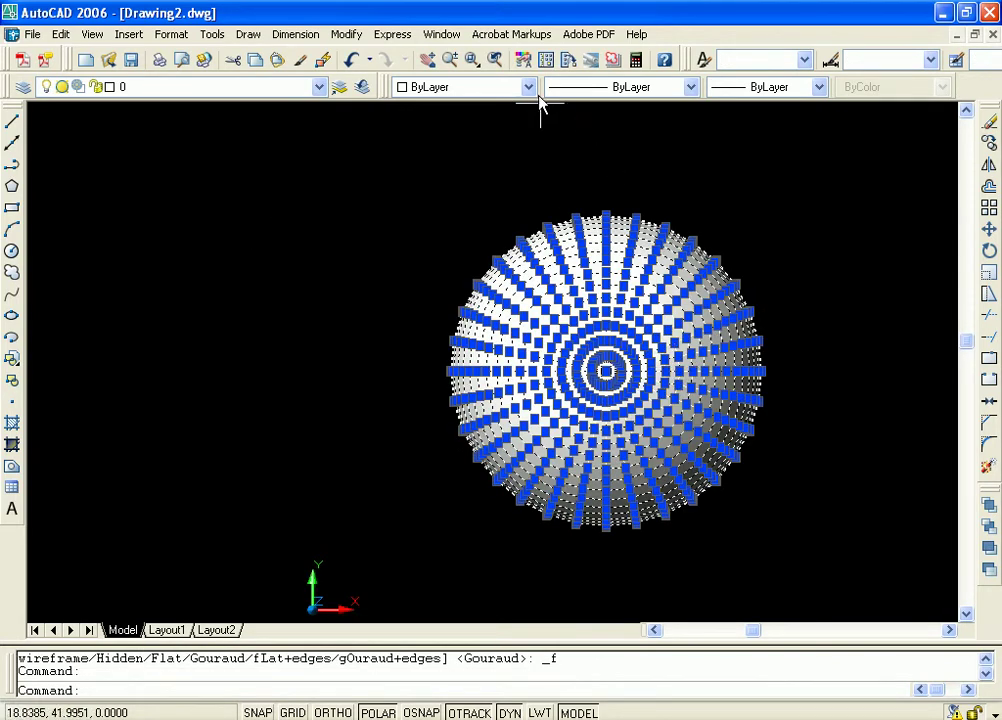
left_click(529, 88)
left_click(505, 136)
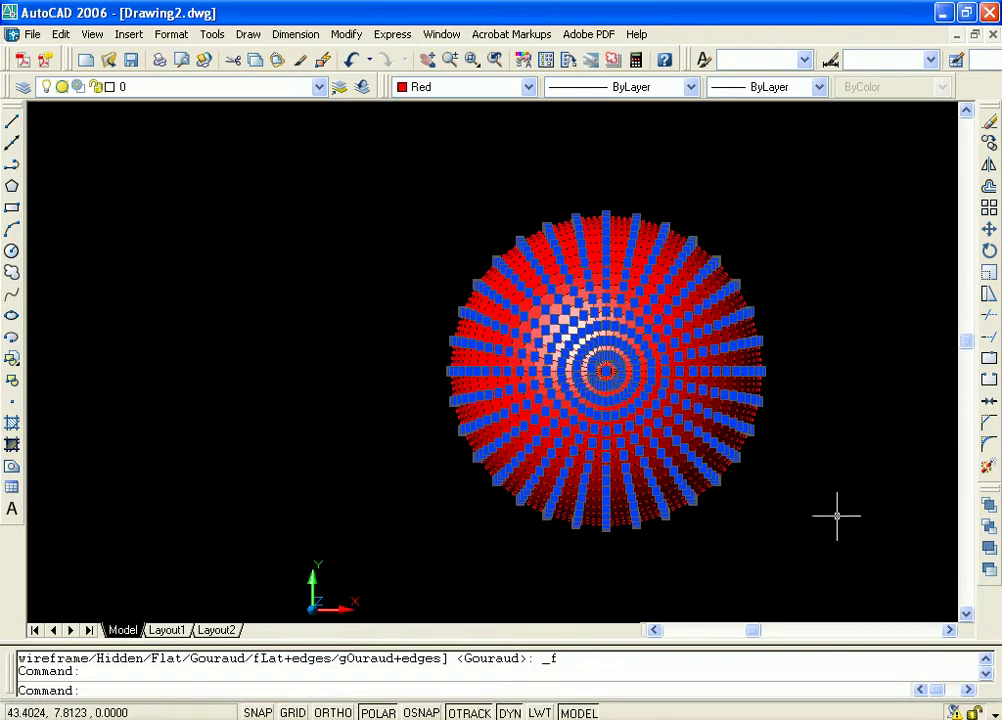
key("Escape")
middle_click_drag(828, 481, 731, 447)
scroll(725, 465, "down", 2)
scroll(709, 463, "up", 2)
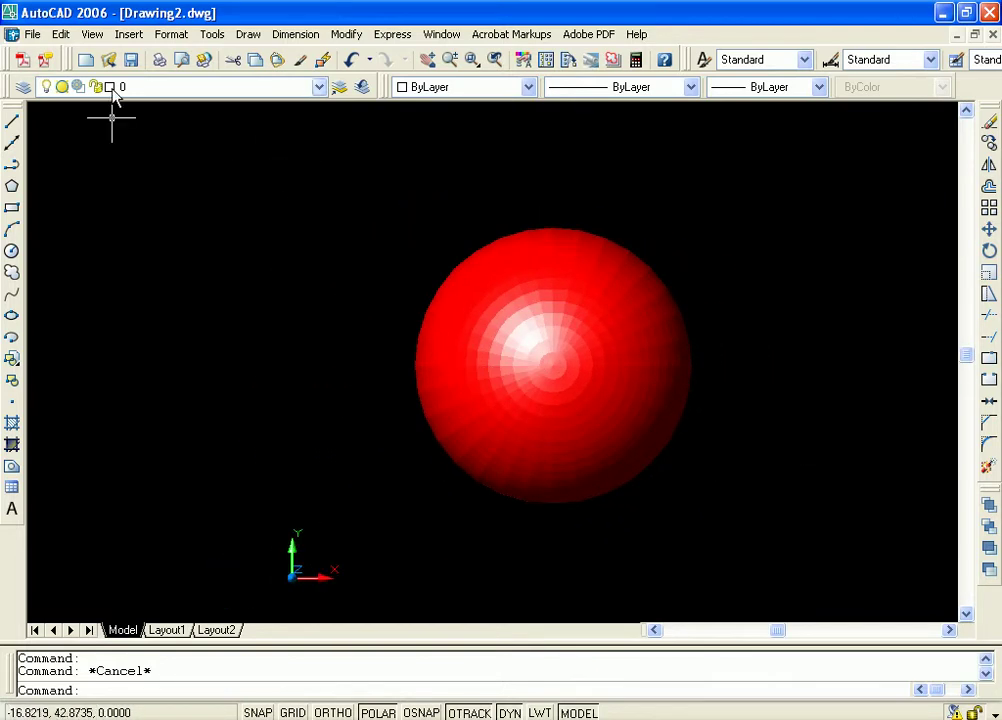
Step: Show the red sphere in the Left 3D view
left_click(94, 40)
mouse_move(232, 264)
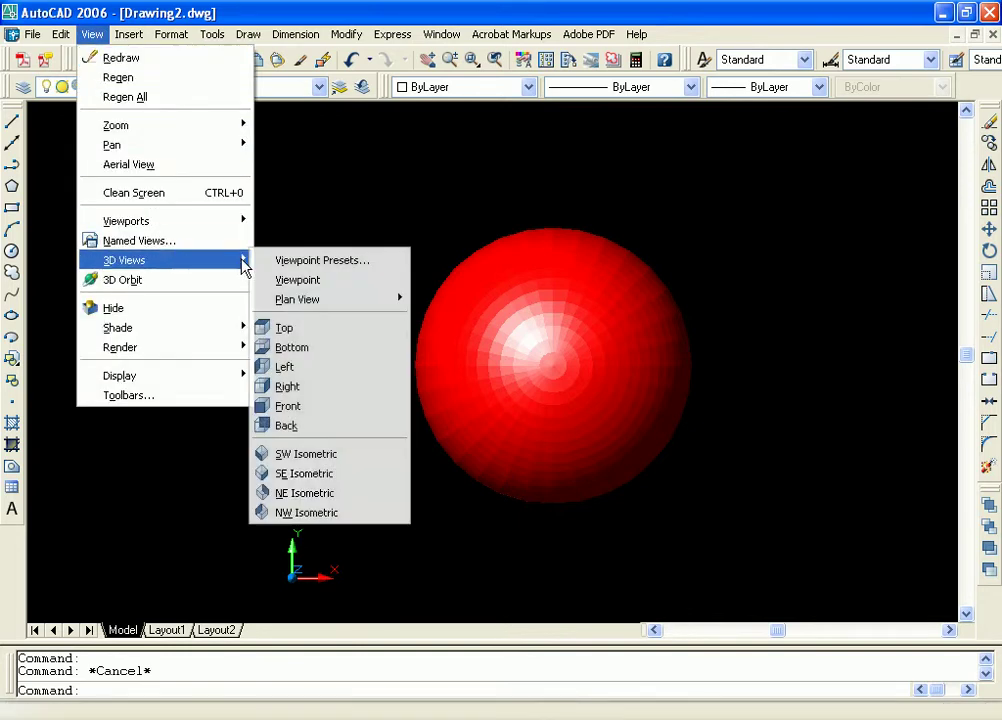
left_click(288, 366)
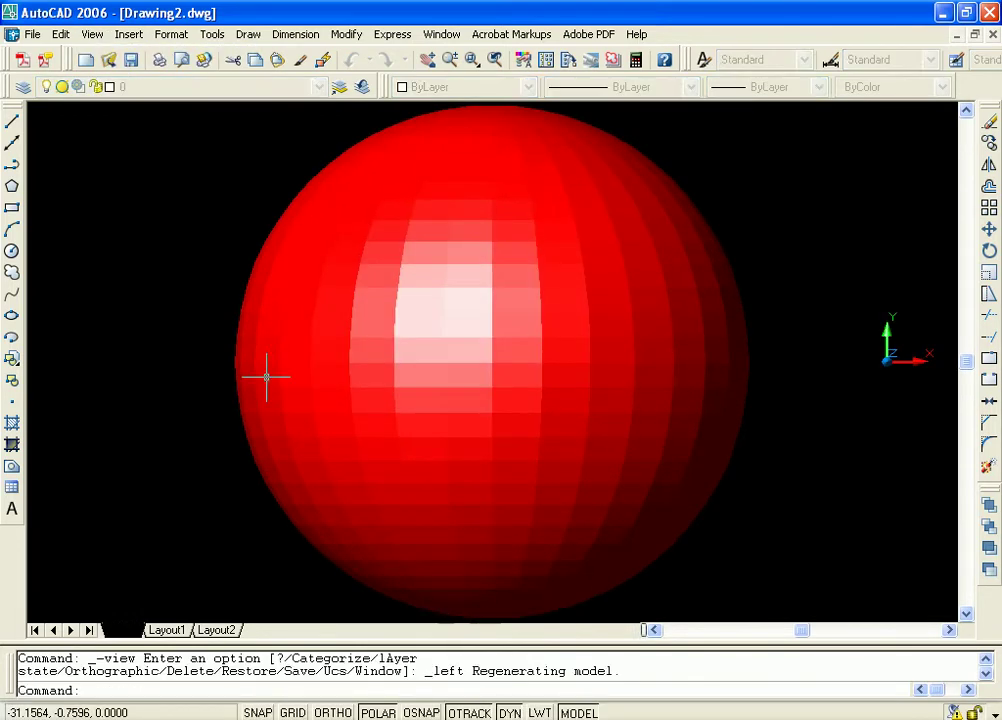
scroll(615, 400, "down", 5)
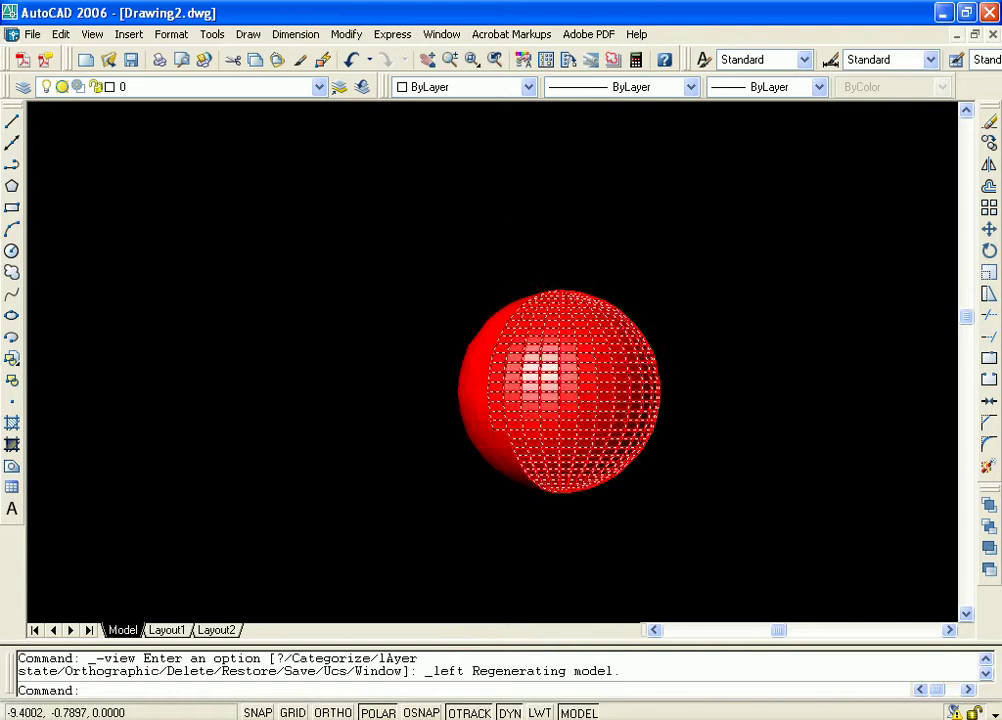
scroll(660, 424, "up", 2)
middle_click_drag(642, 425, 631, 383)
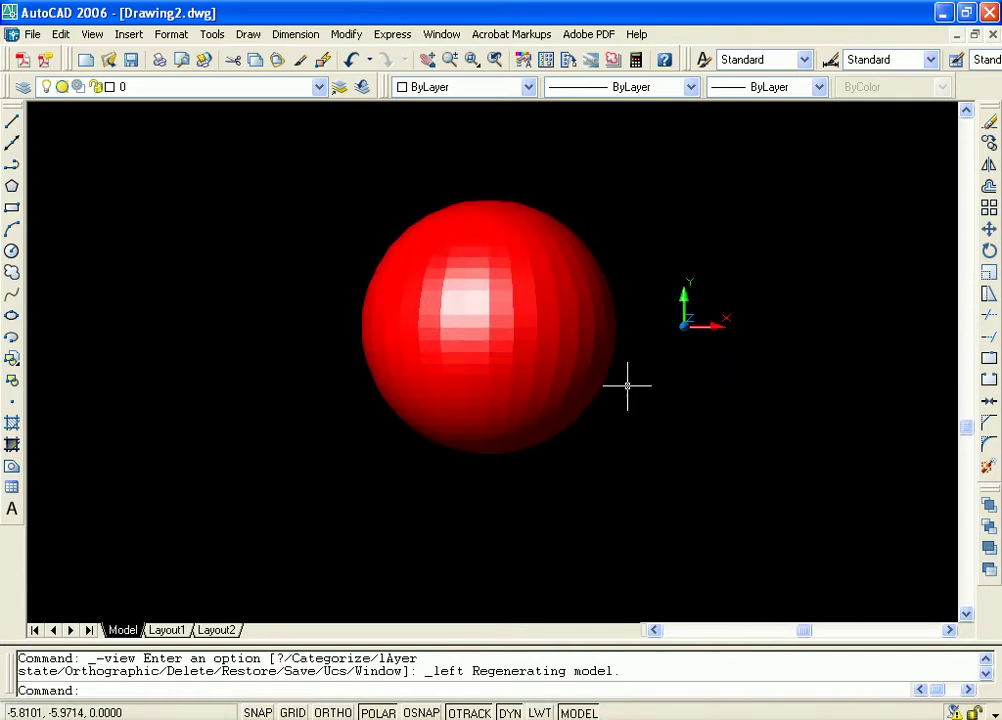
Step: Spin the sphere with Continuous Orbit in 3D Orbit, and exit the orbit
left_click(92, 34)
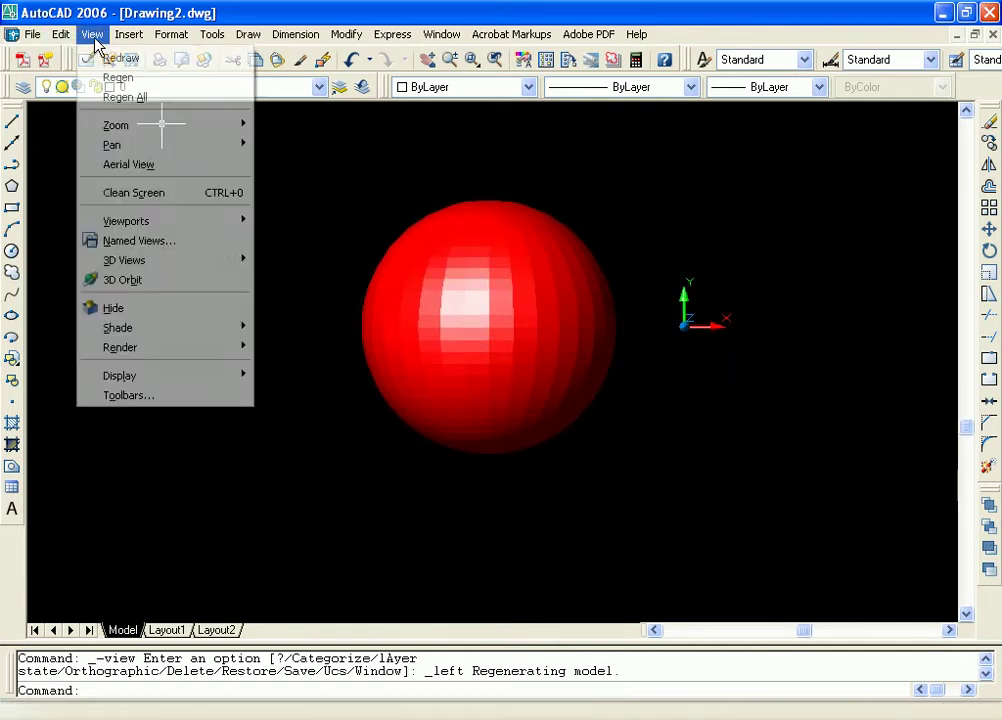
left_click(150, 280)
right_click(537, 349)
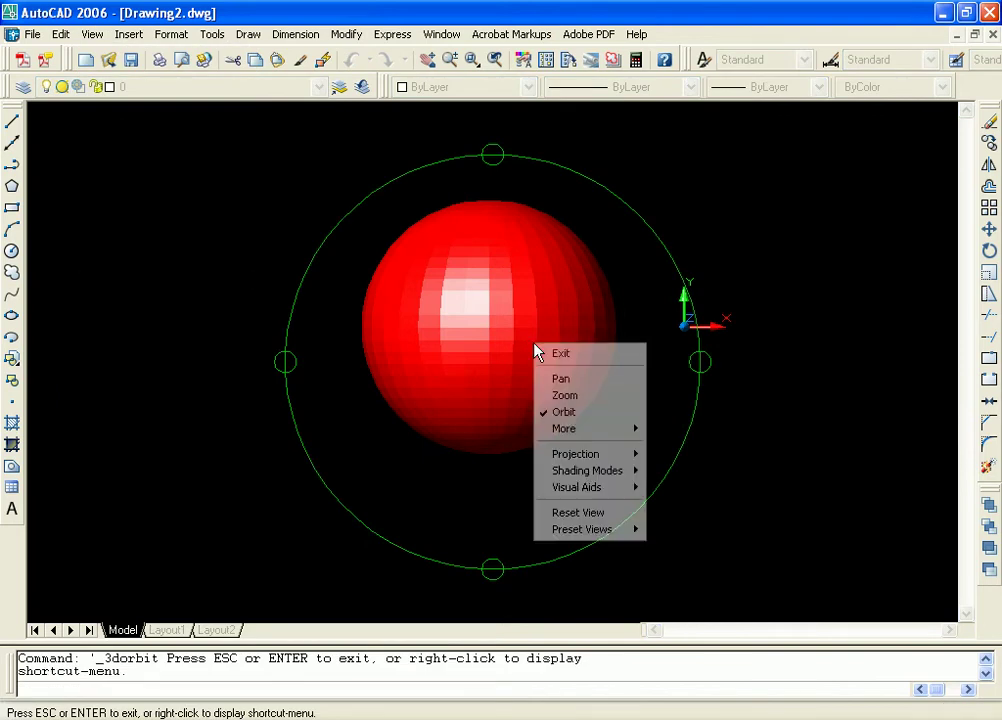
mouse_move(615, 430)
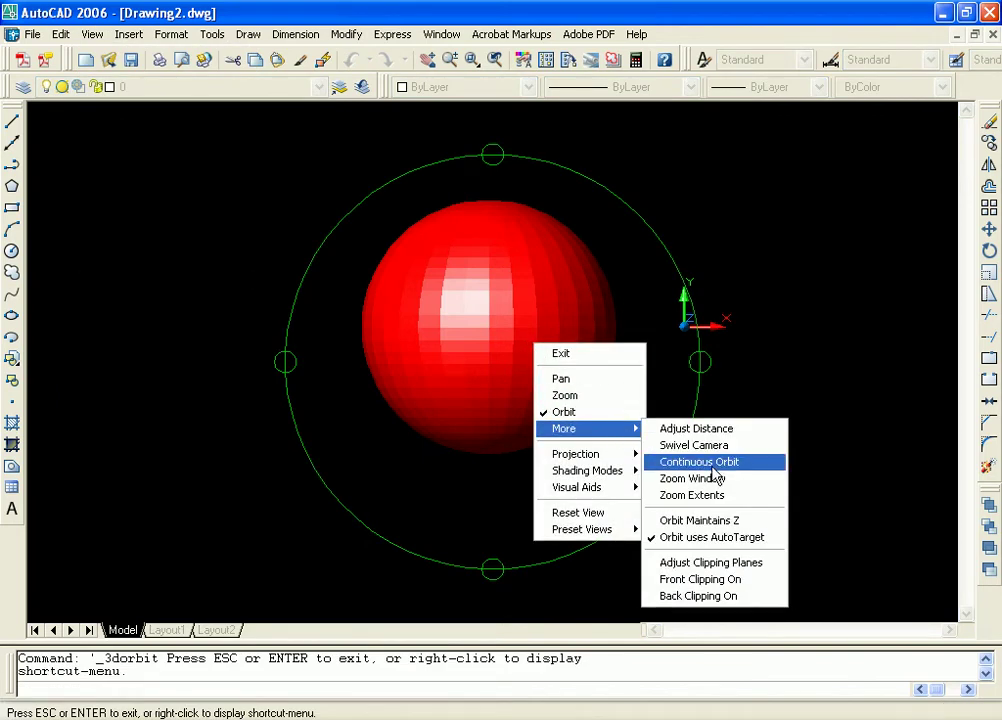
left_click(714, 462)
left_click_drag(626, 420, 635, 429)
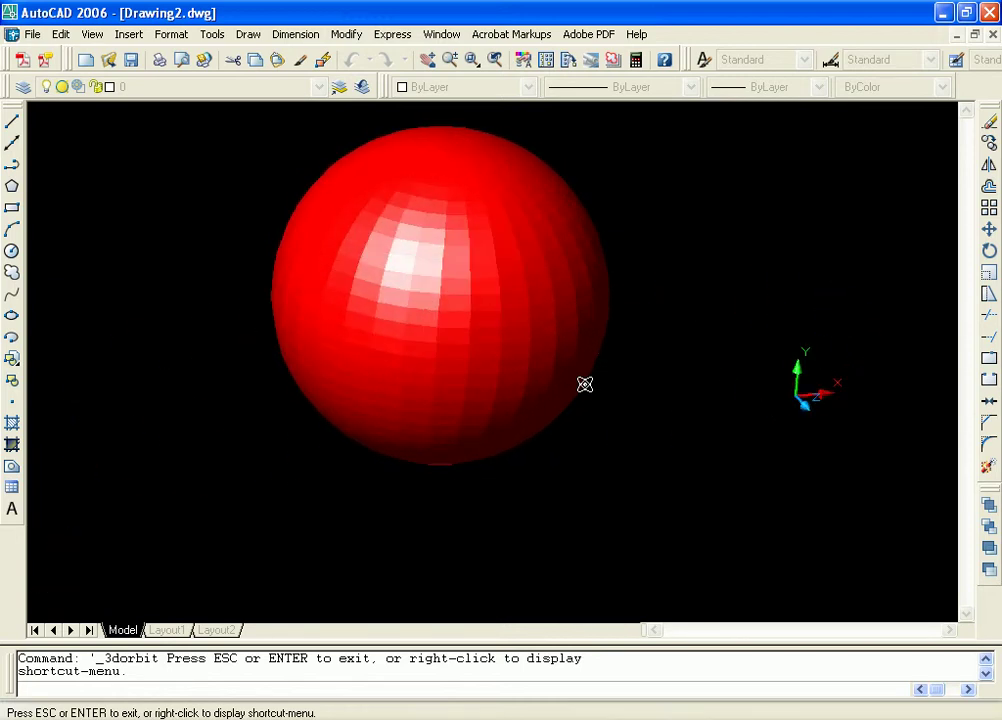
key("Escape")
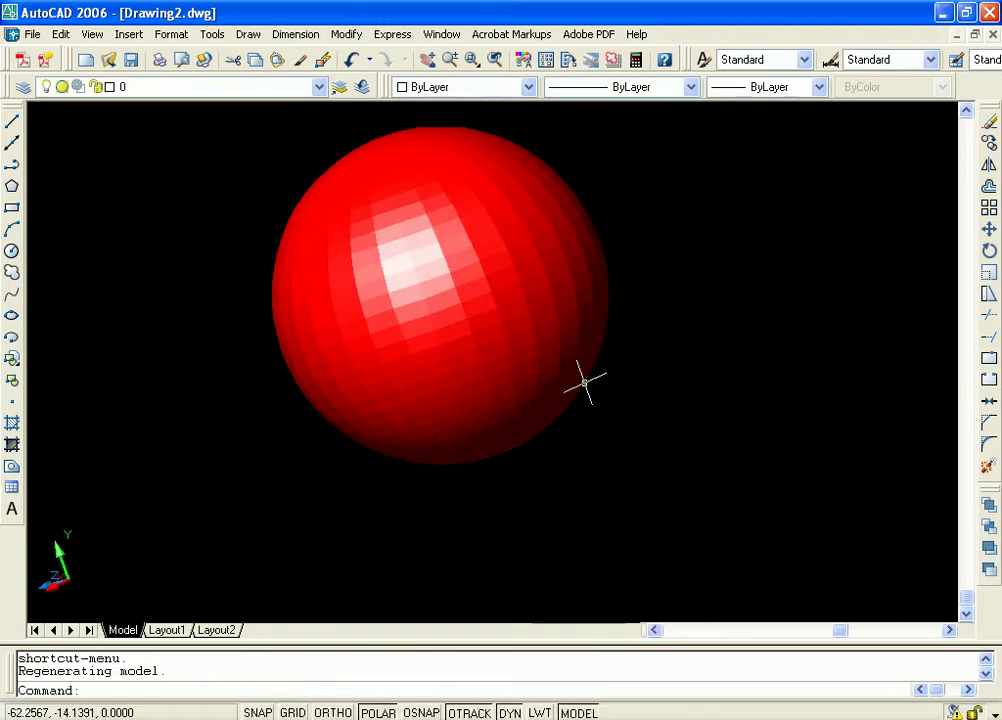
Step: Close the sphere drawing without saving it and create a new drawing from the acad template
left_click(990, 37)
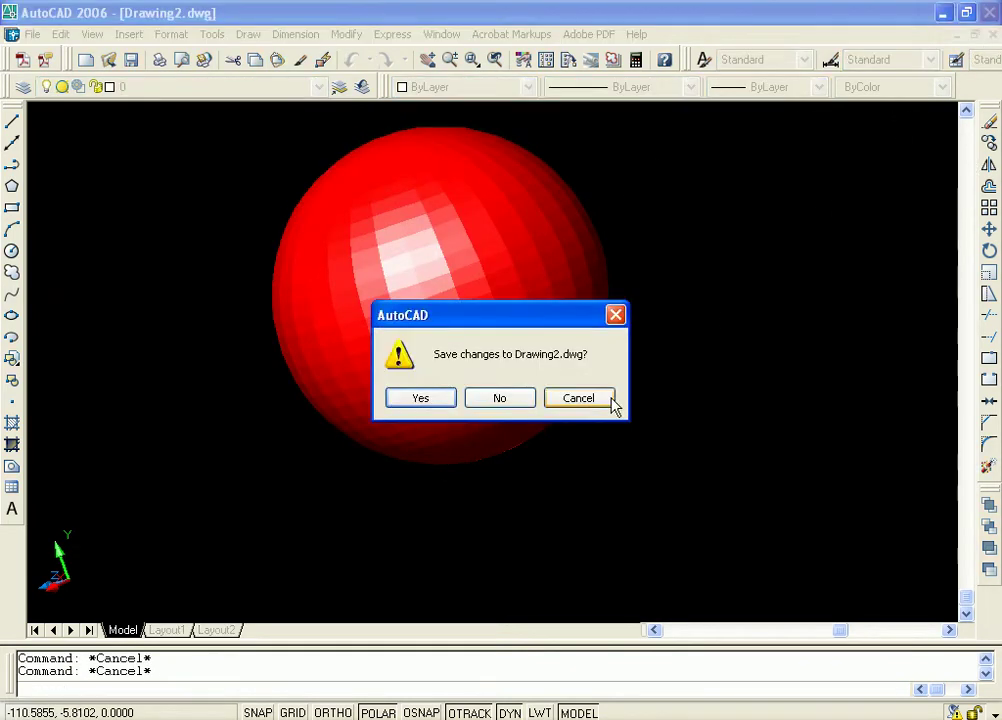
left_click(483, 402)
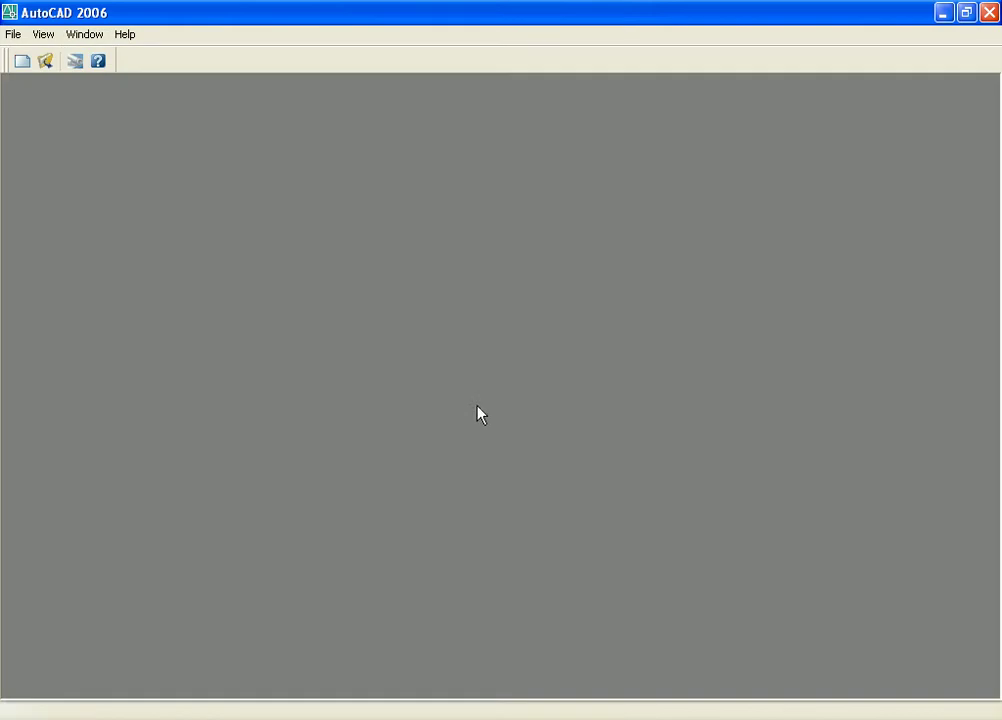
left_click(22, 61)
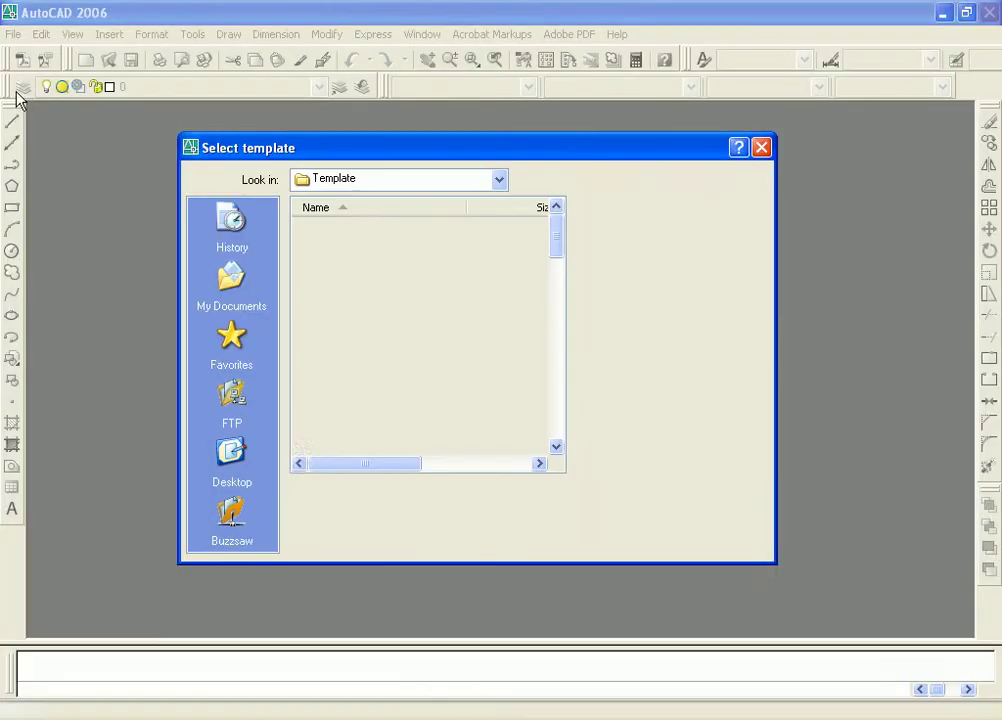
left_click(325, 259)
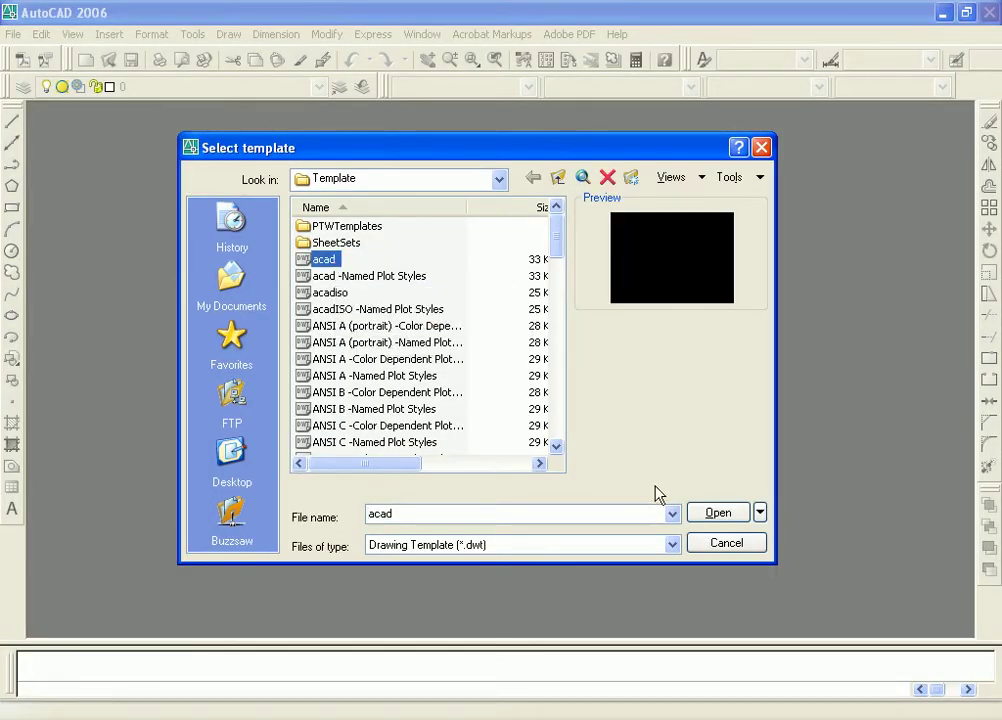
left_click(716, 514)
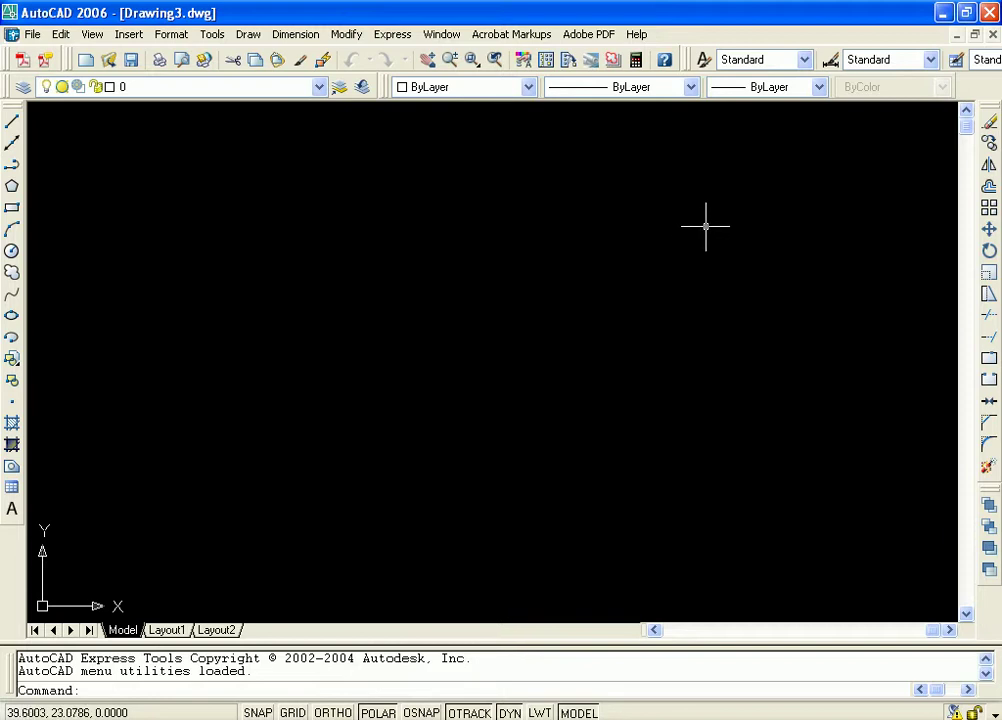
Step: Minimize AutoCAD, launch Autodesk 3ds Max 8 from the desktop, and switch back to the AutoCAD drawing
left_click(944, 13)
right_click(42, 184)
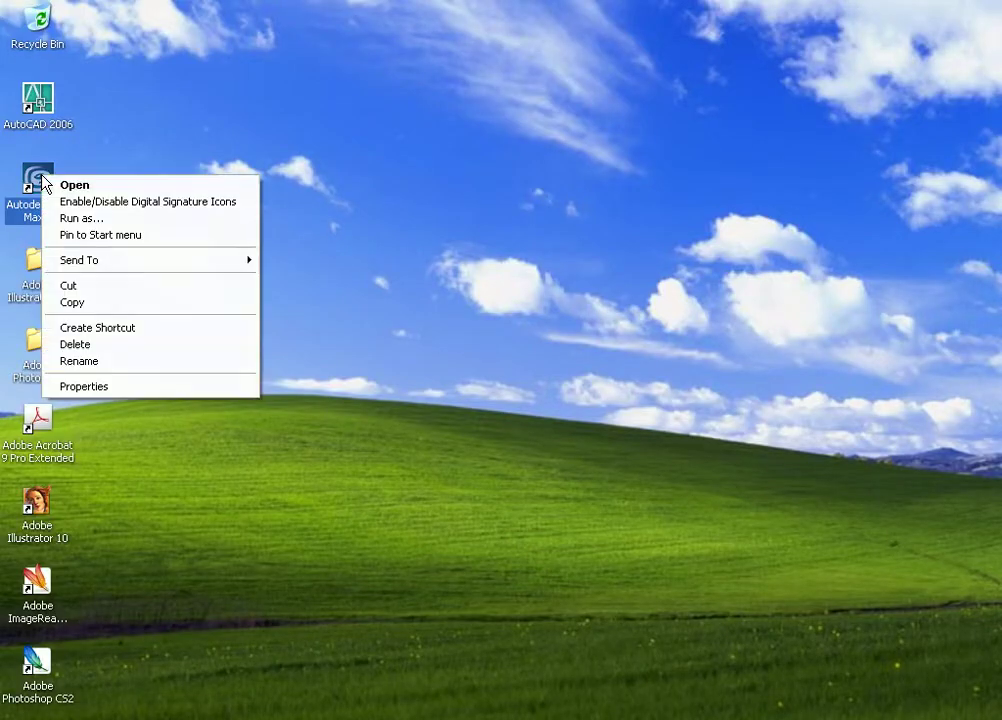
left_click(73, 184)
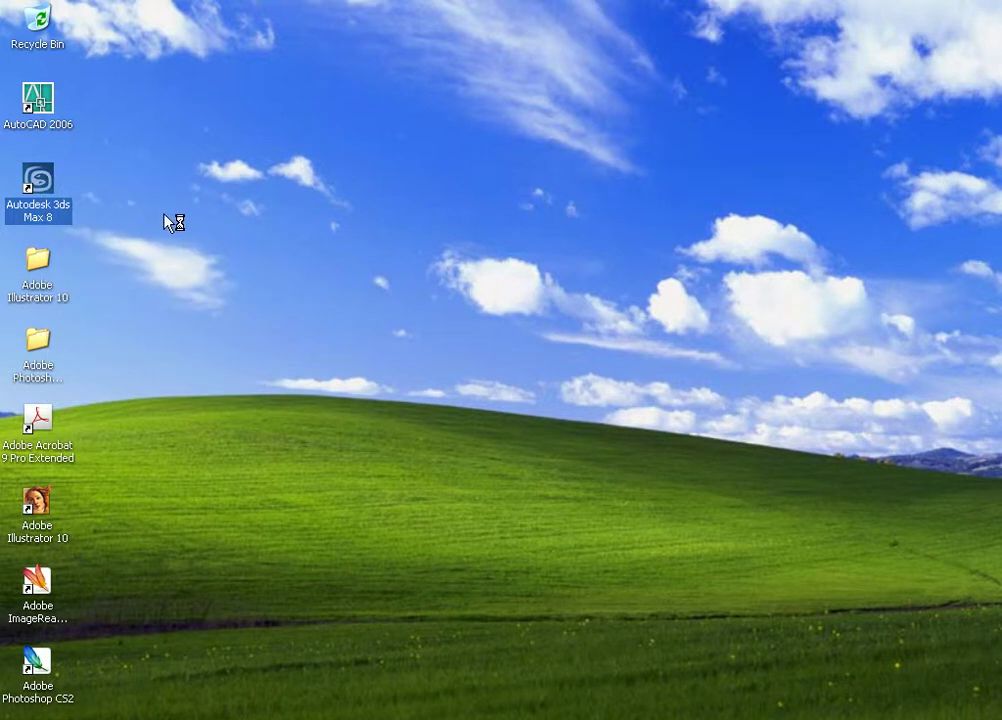
key("alt+Tab")
key("alt+Tab")
key("alt+Tab")
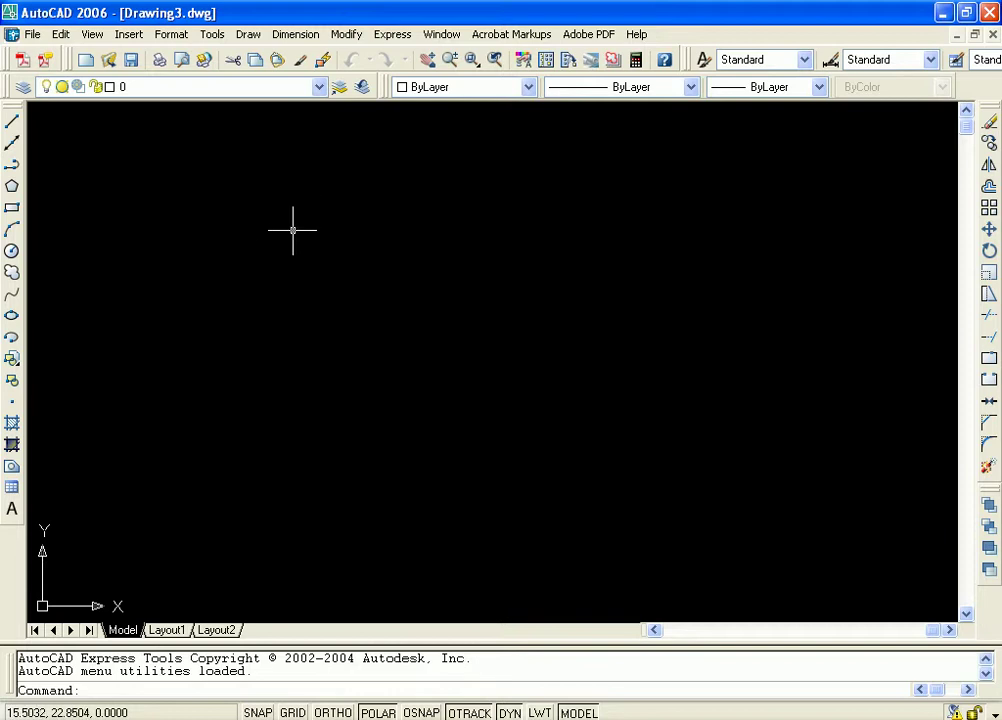
Step: Modify the Standard dimension style's primary units to Architectural format with 0'-0" precision
left_click(171, 34)
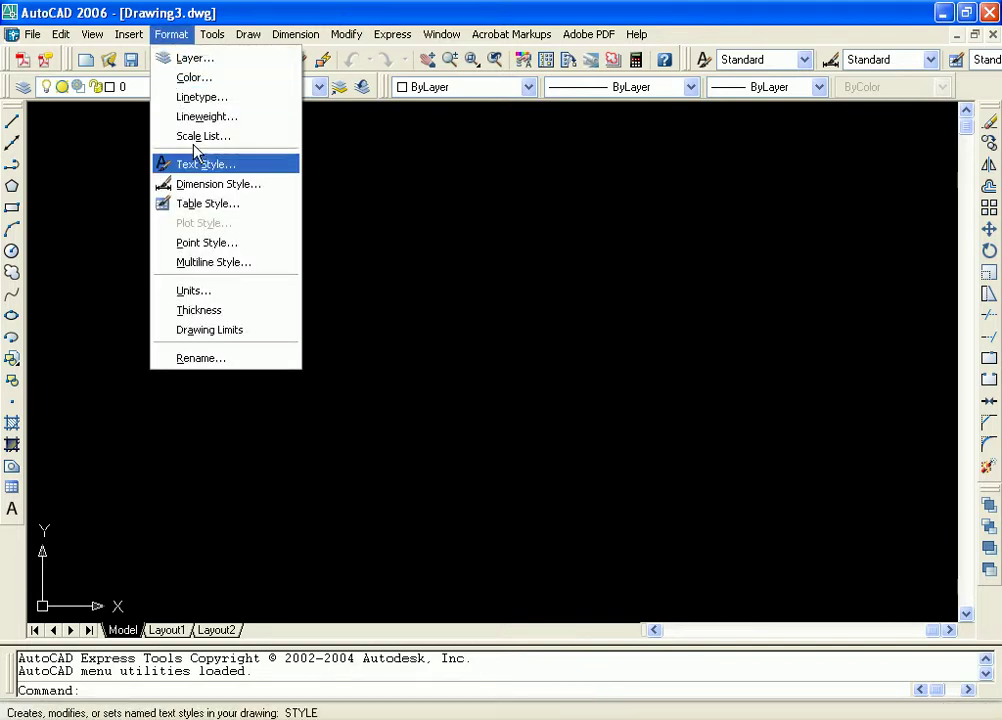
left_click(200, 184)
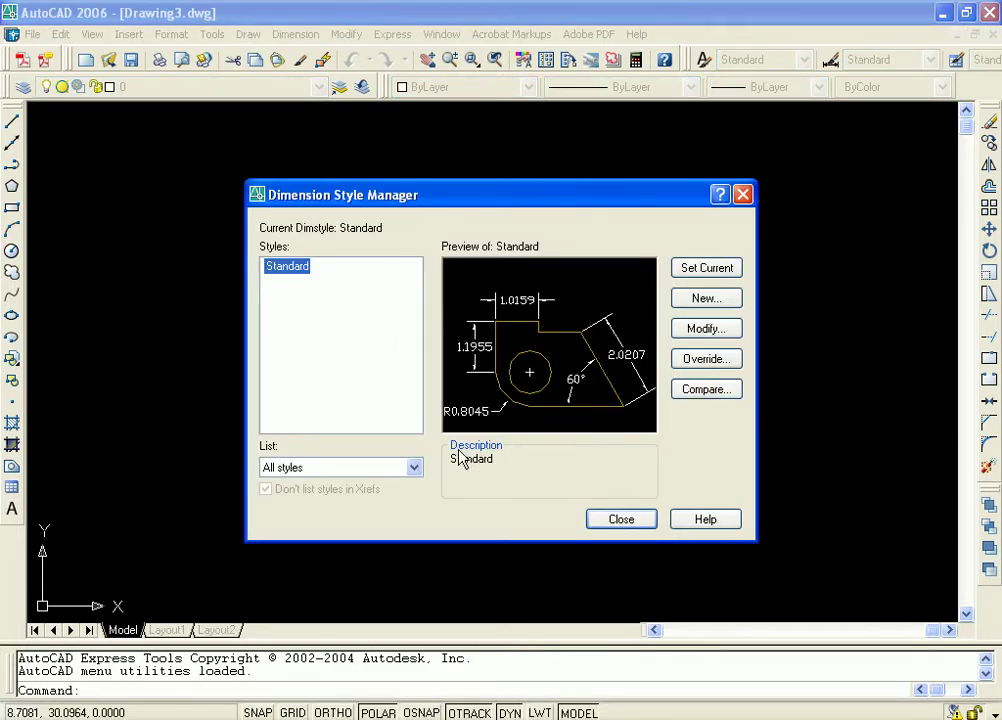
left_click(705, 330)
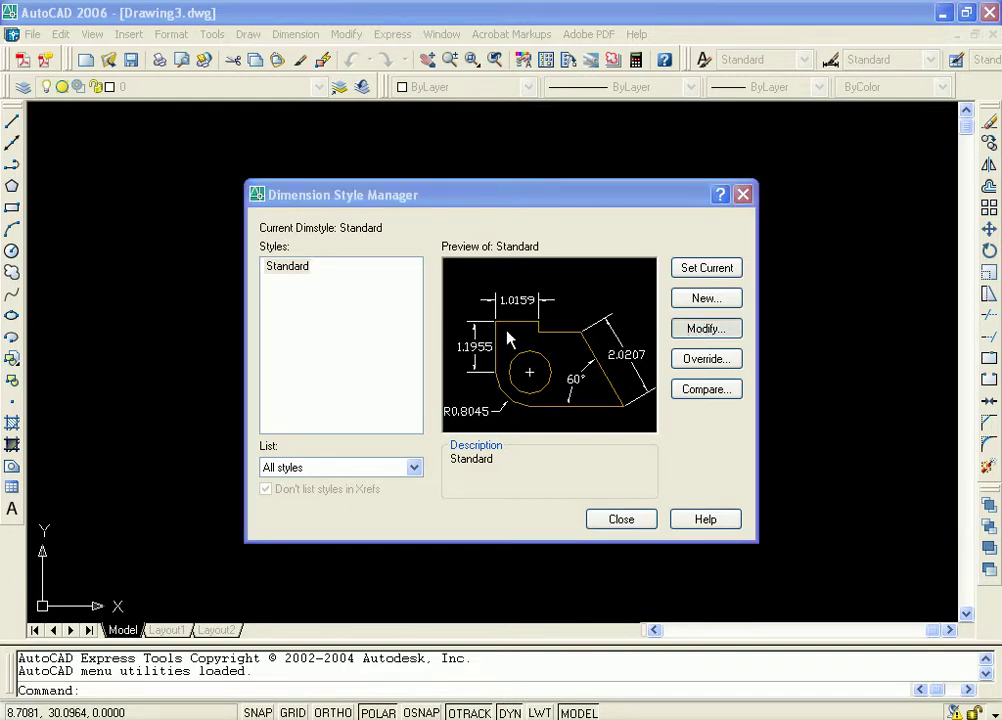
left_click(510, 138)
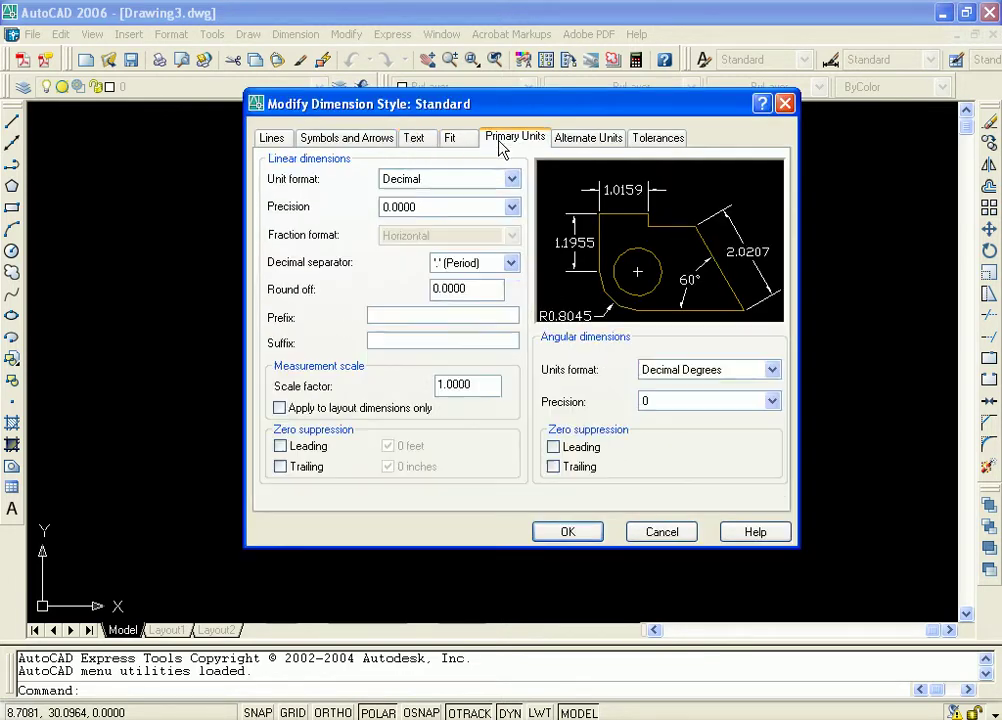
left_click(511, 179)
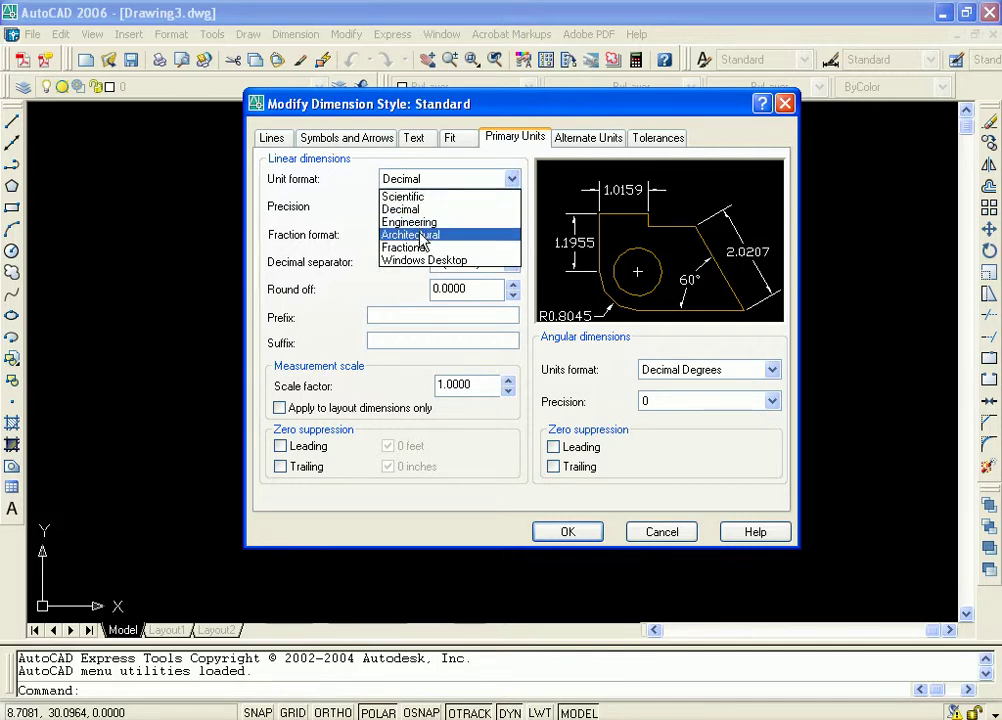
left_click(415, 235)
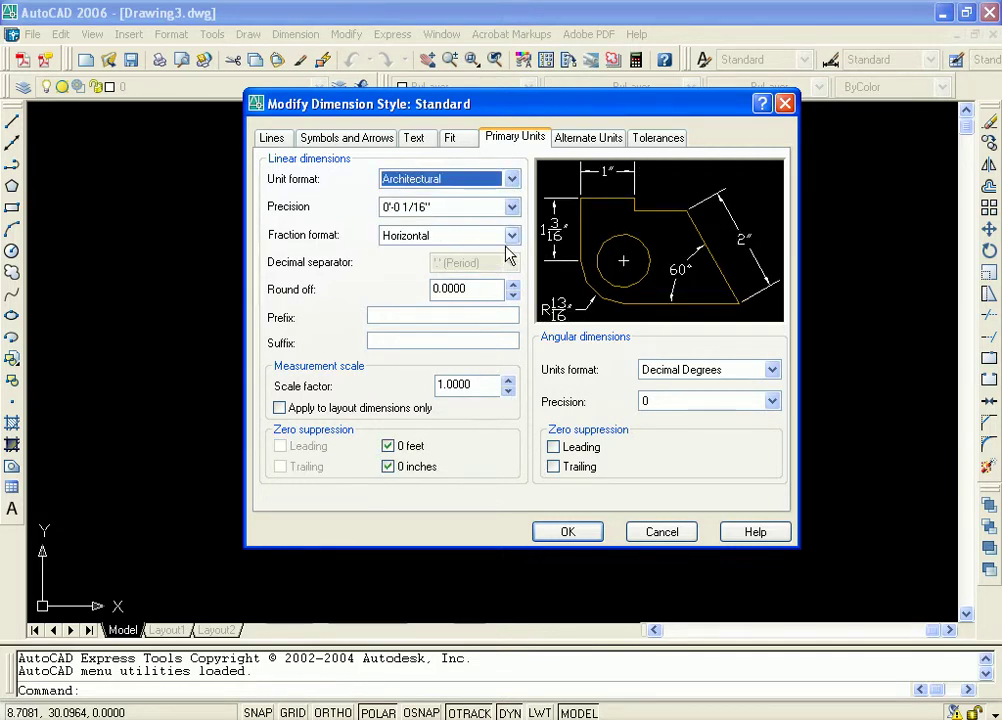
left_click(513, 208)
left_click(410, 225)
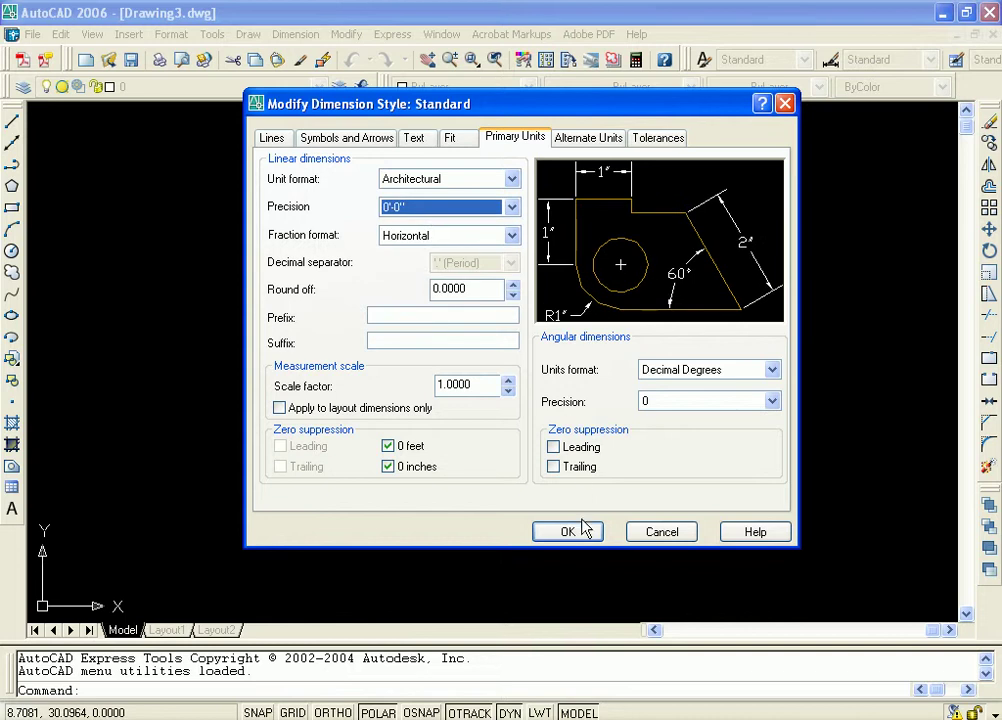
left_click(568, 532)
left_click(600, 520)
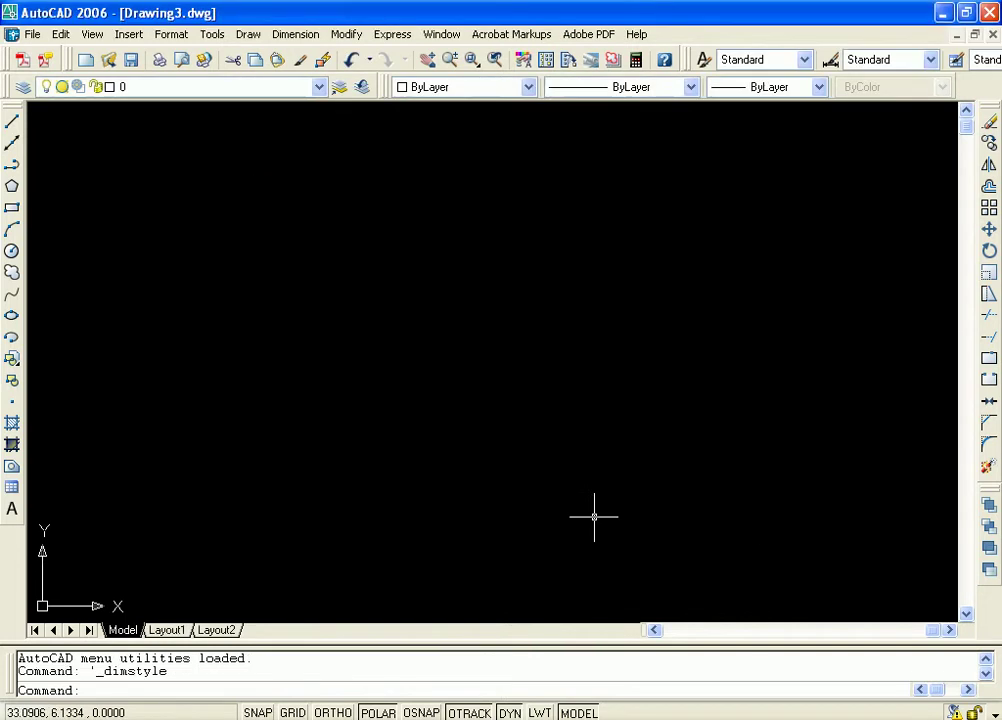
Step: Set the drawing's length units to Architectural with 0'-0" precision
left_click(171, 34)
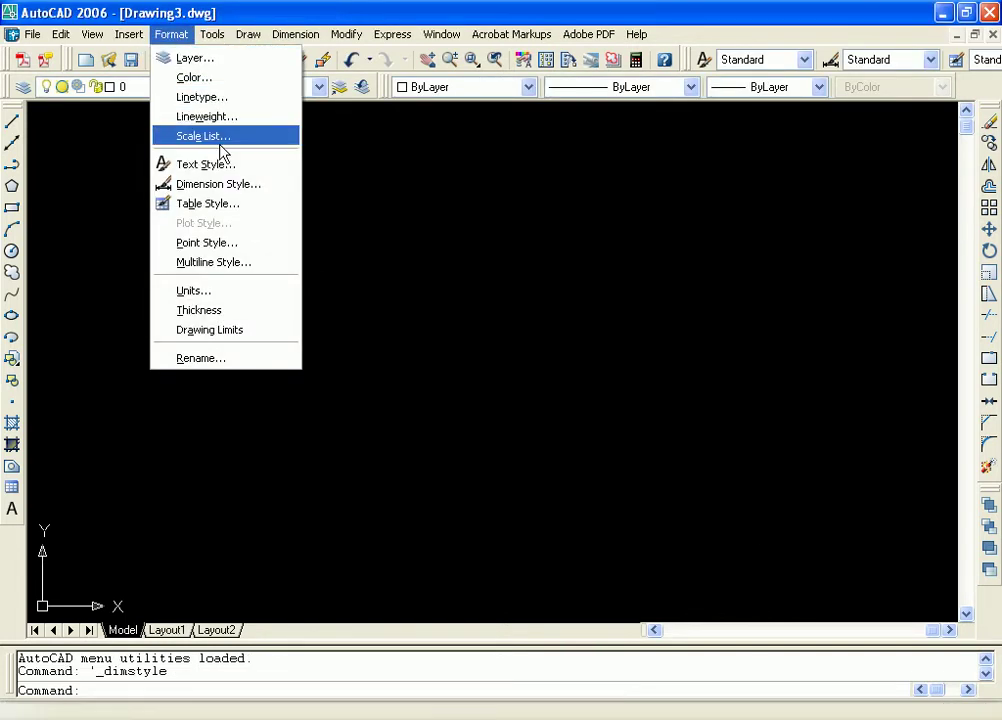
left_click(224, 291)
left_click(449, 215)
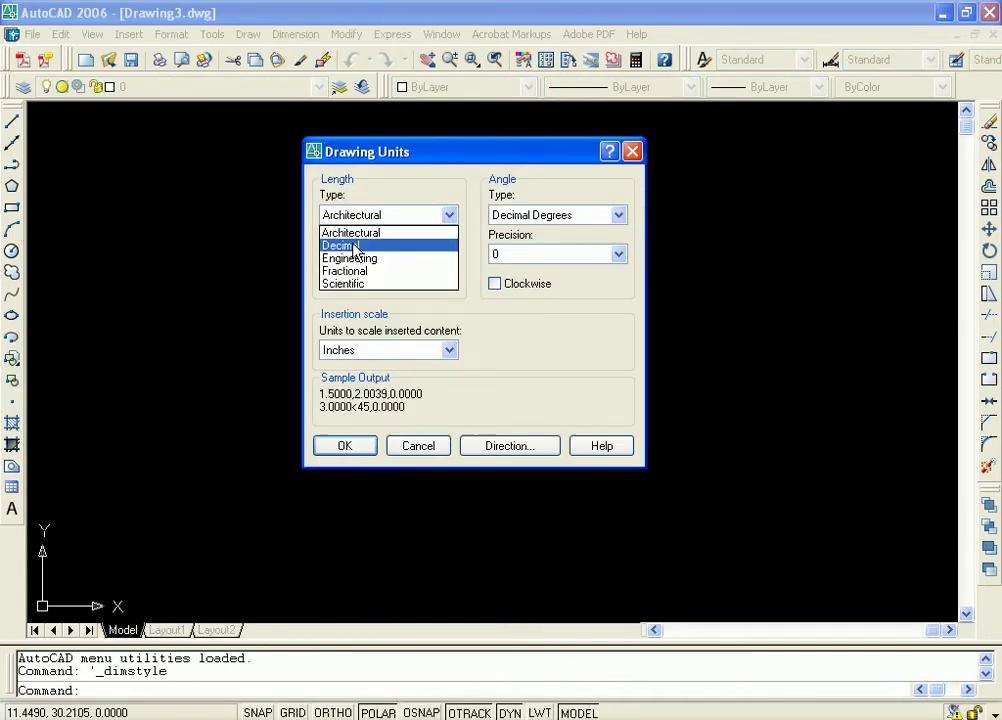
left_click(360, 231)
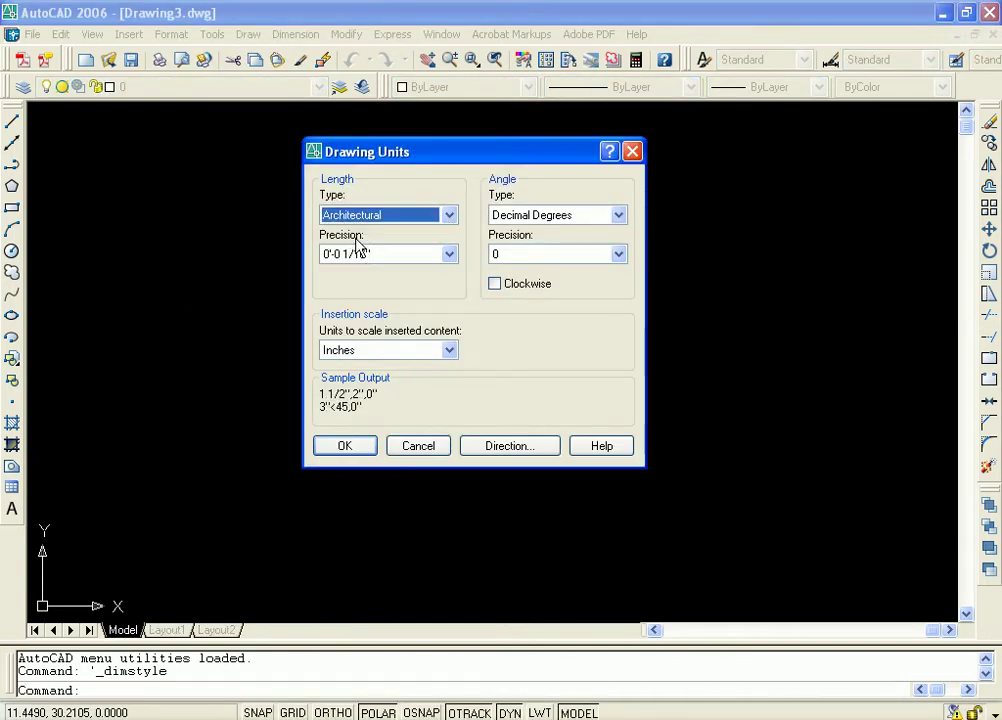
left_click(449, 254)
left_click(385, 271)
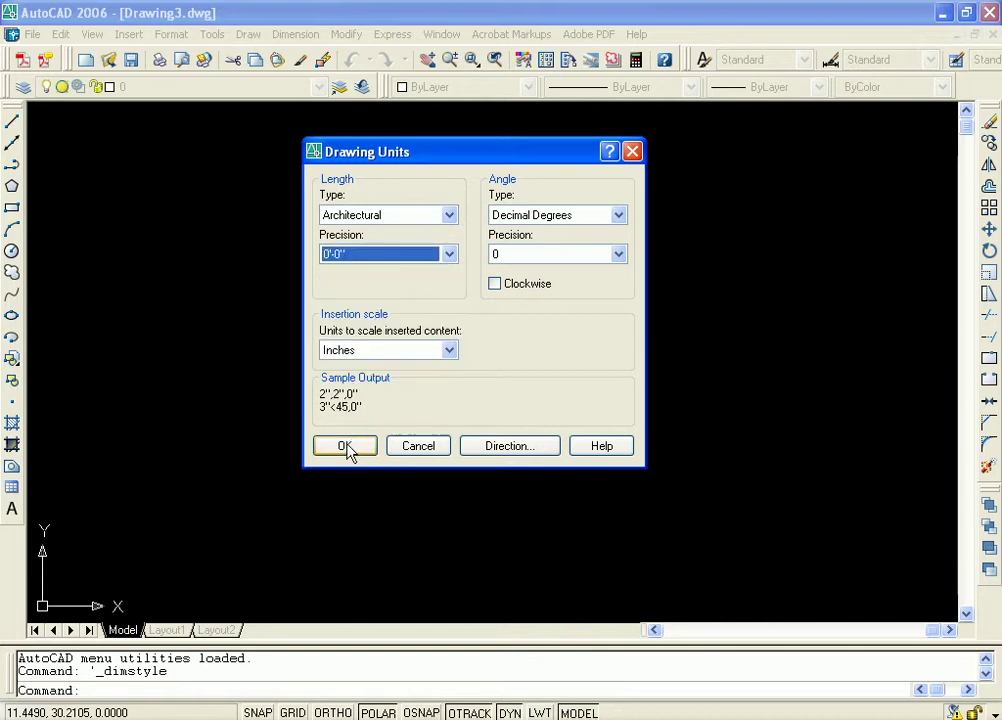
left_click(344, 446)
Step: Try to draw a 30' by 20' rectangle in the empty drawing
left_click(12, 209)
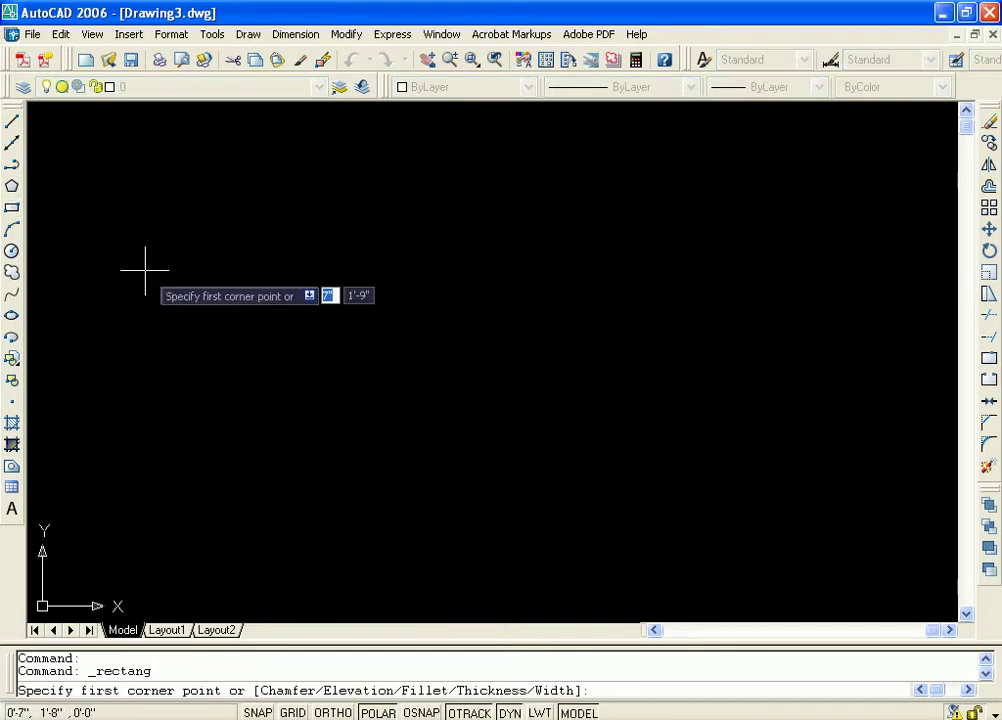
left_click(229, 179)
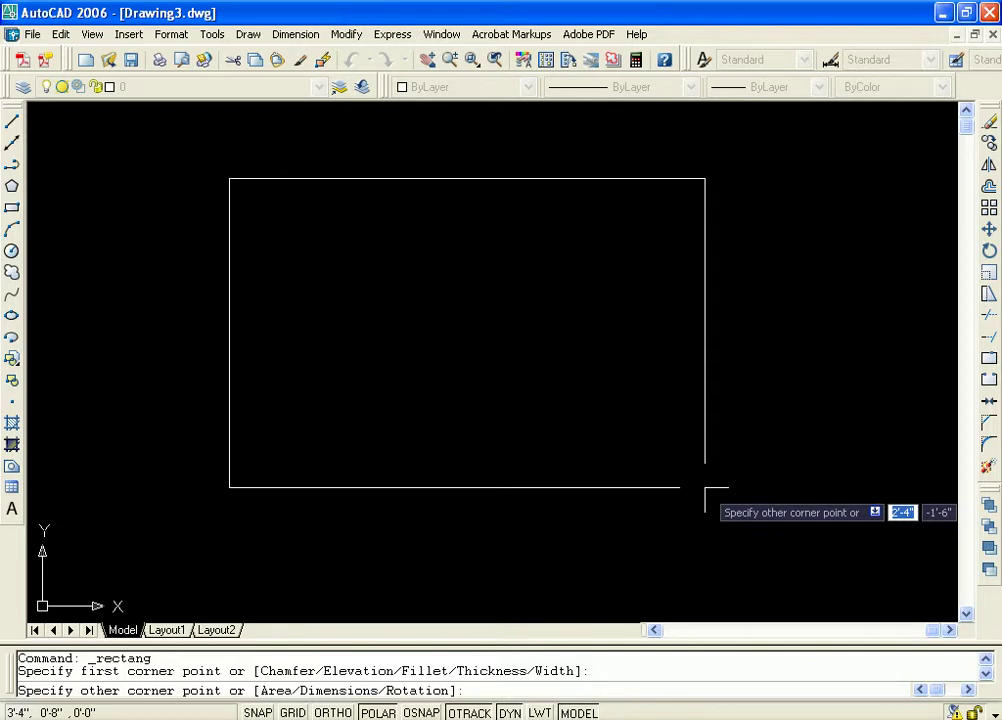
type("30")
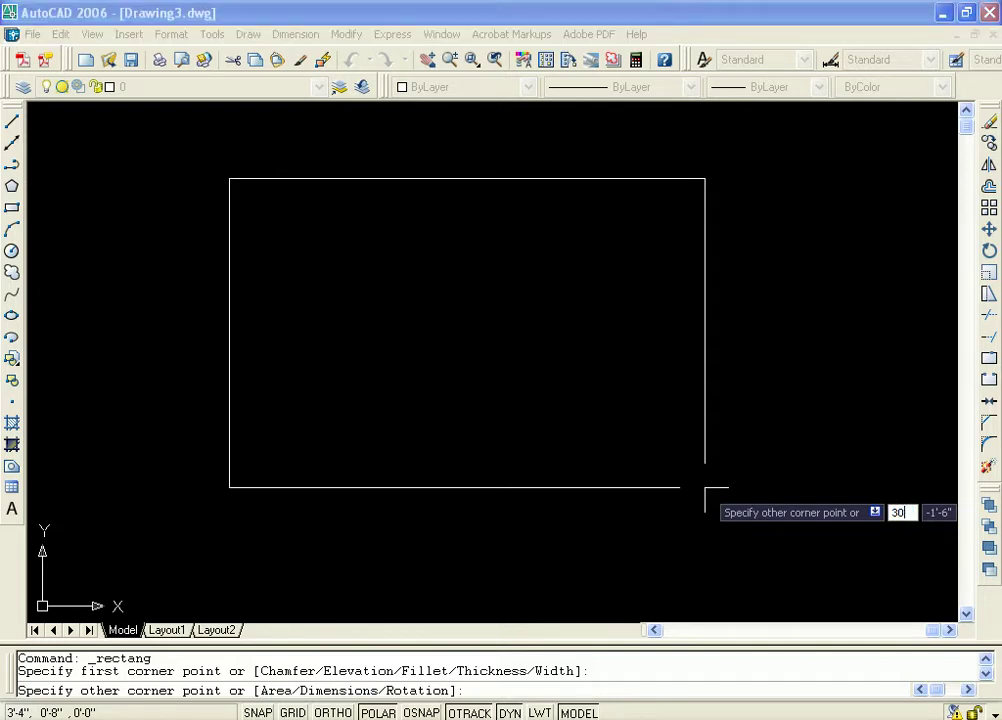
type("'")
key("Return")
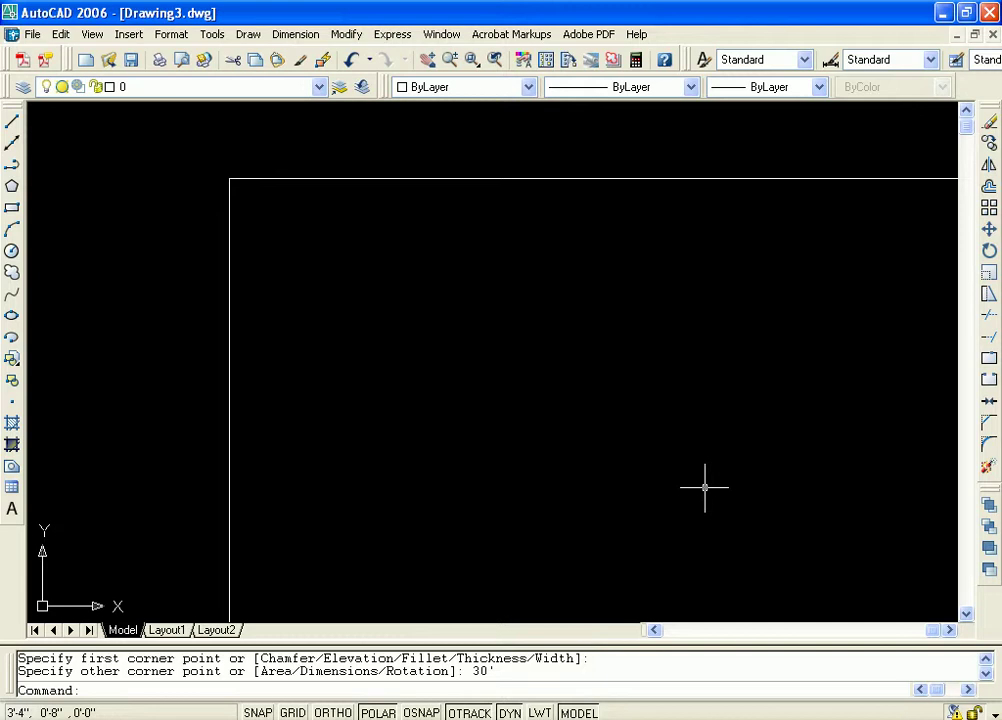
type("20'")
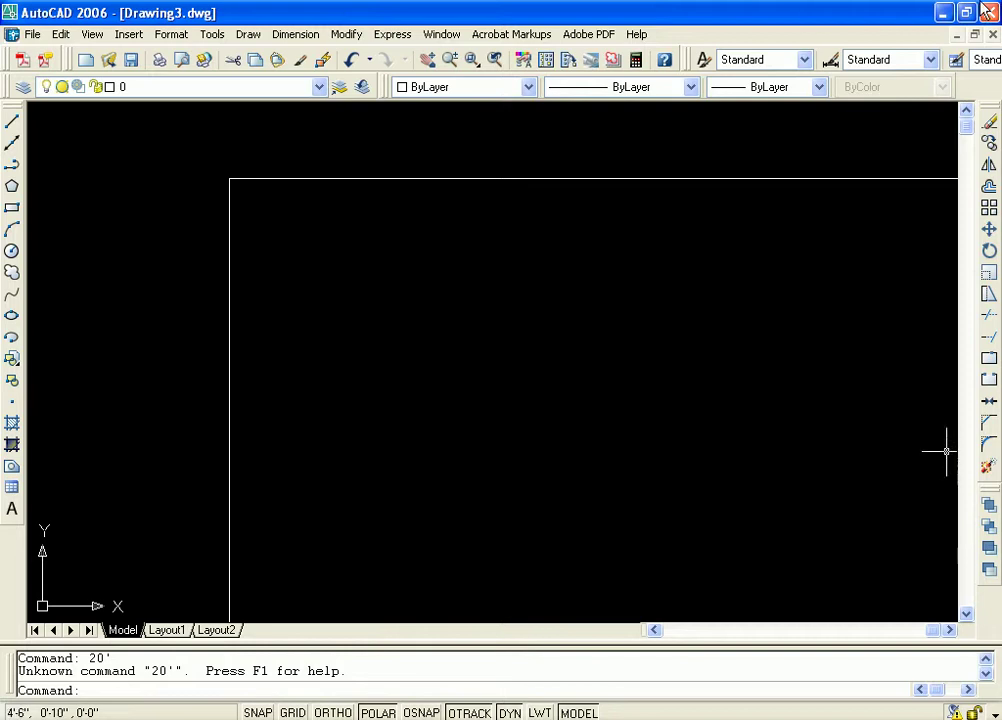
Step: Erase the wrongly sized rectangle
mouse_move(505, 342)
middle_mouse_down()
mouse_move(497, 351)
mouse_move(716, 432)
mouse_move(577, 396)
middle_mouse_up()
scroll(404, 256, "down", 2)
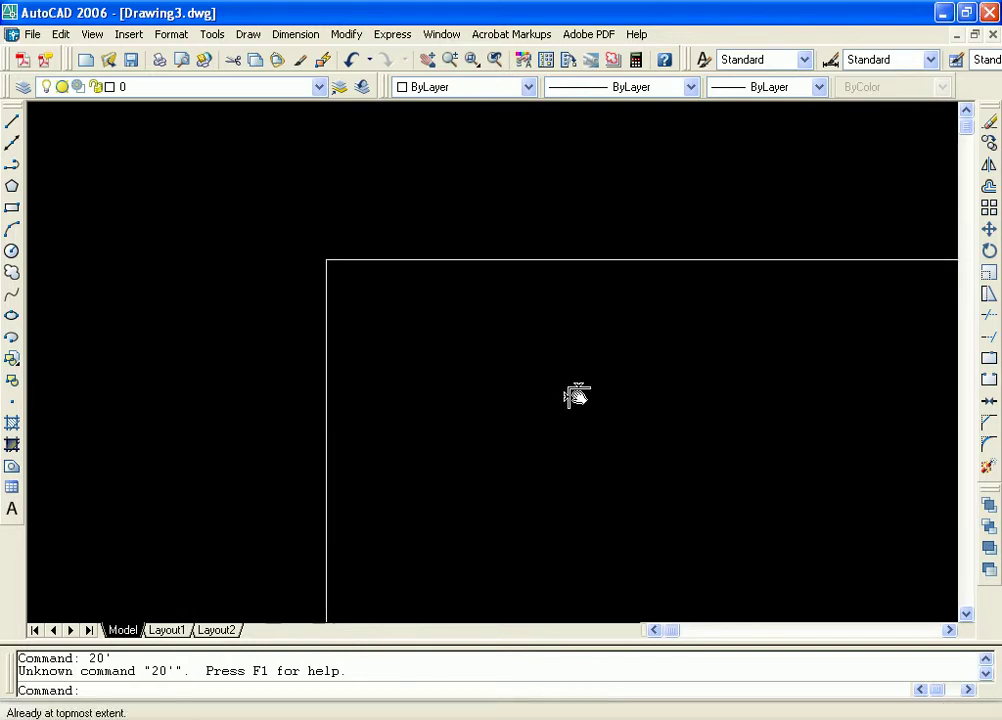
left_click(330, 259)
key("Delete")
Step: Draw a rectangle 30' wide and 20' high, starting its first corner up and to the right of the origin
middle_click_drag(575, 333, 402, 446)
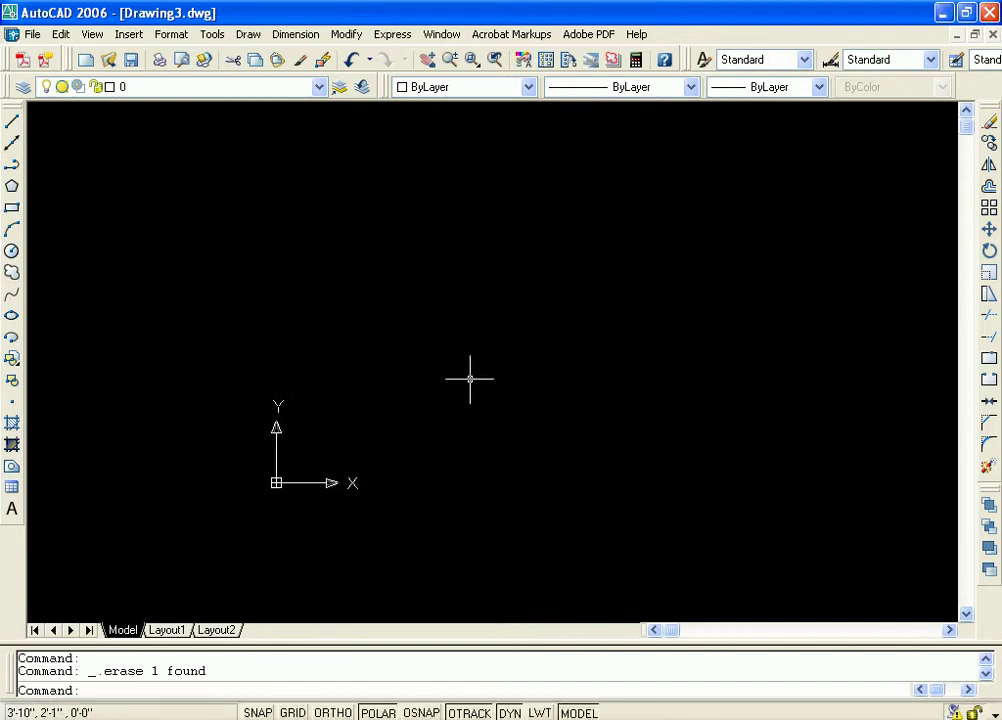
left_click(12, 207)
left_click(366, 164)
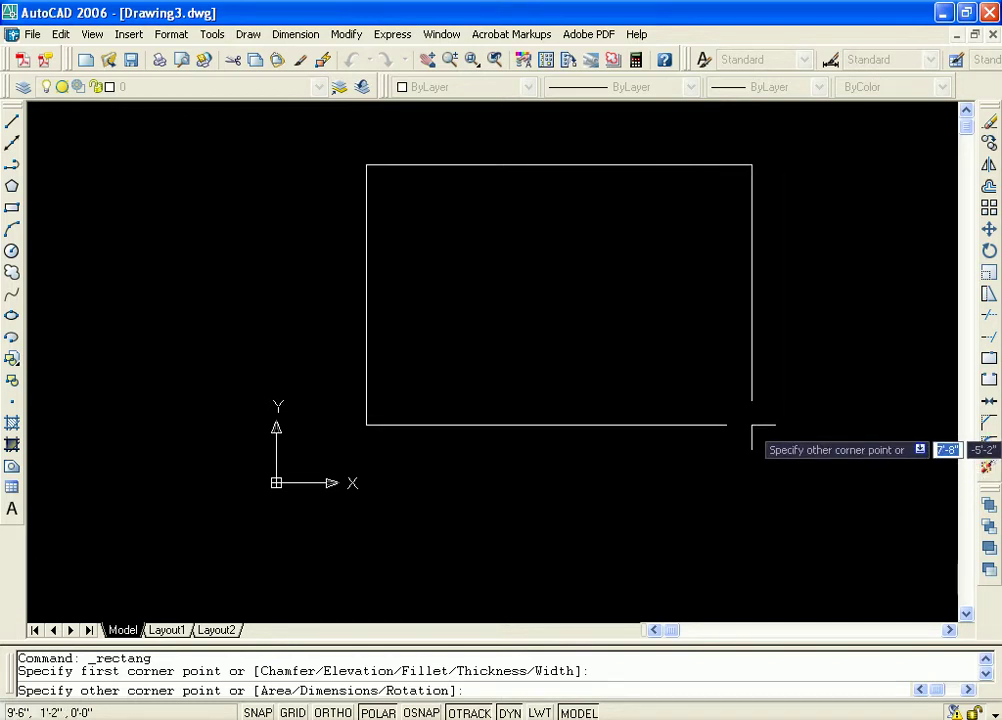
type("30")
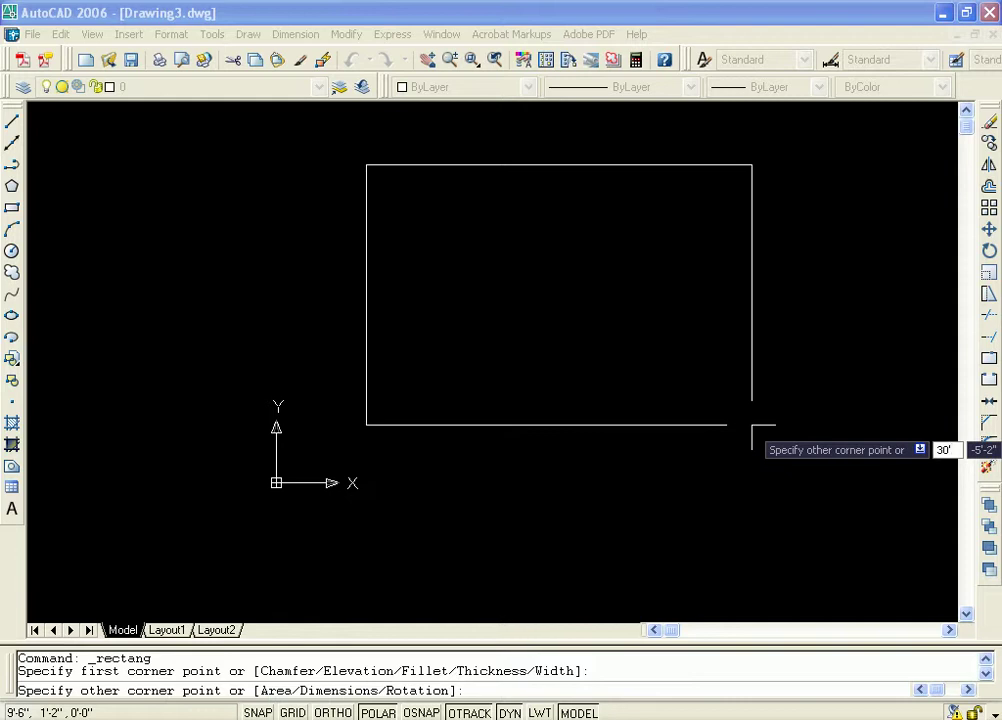
key("Tab")
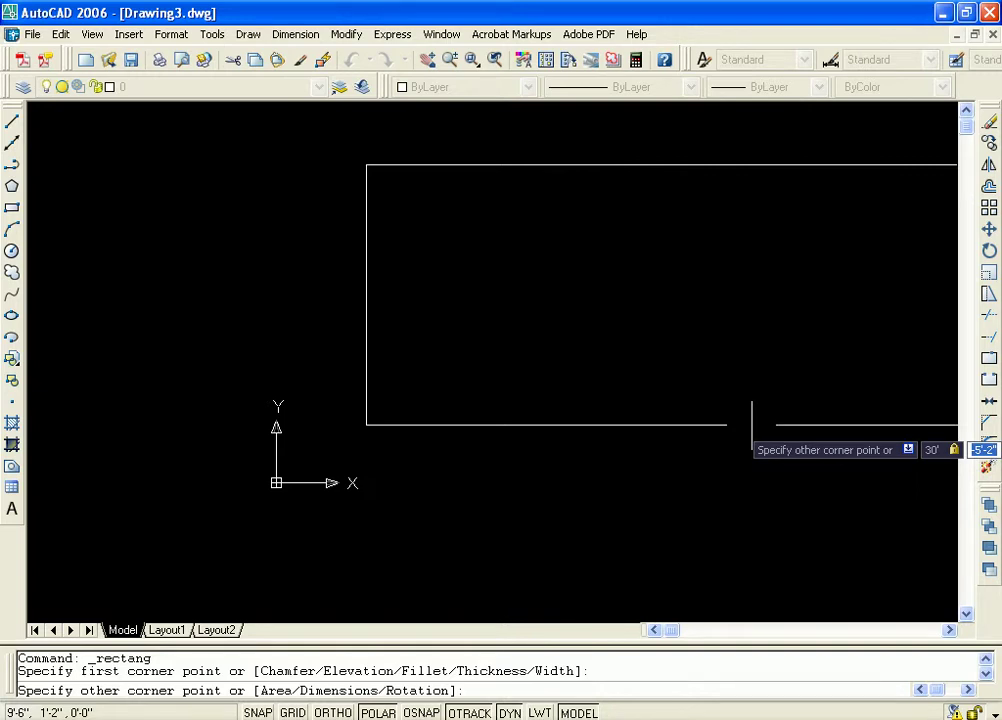
type("20")
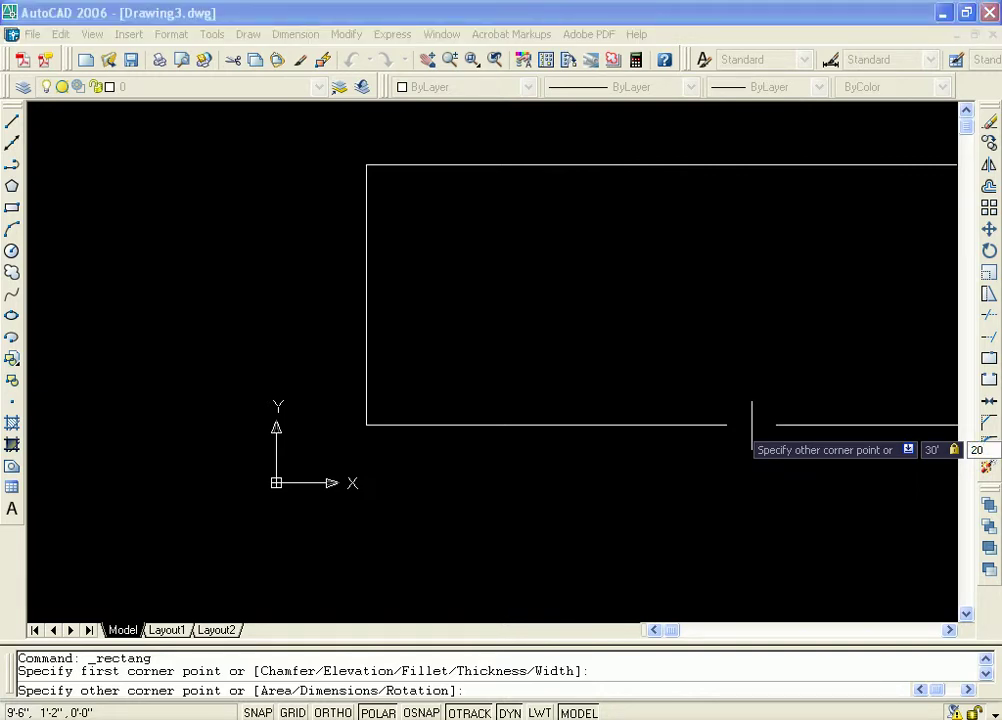
key("Return")
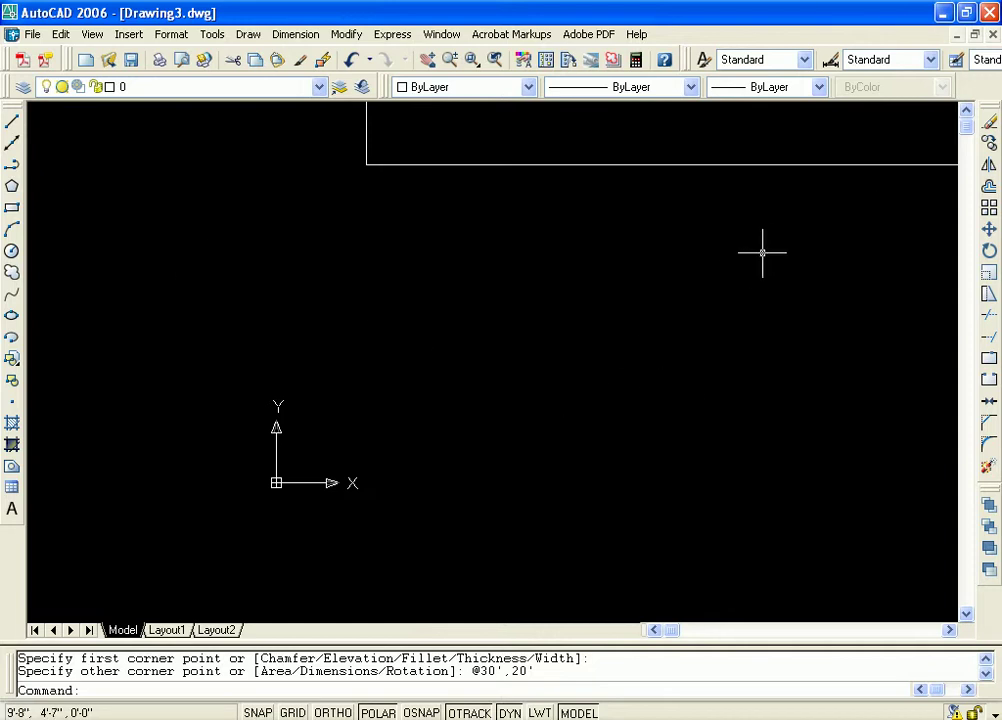
Step: Zoom to the drawing extents and frame the whole rectangle in view
left_click(90, 35)
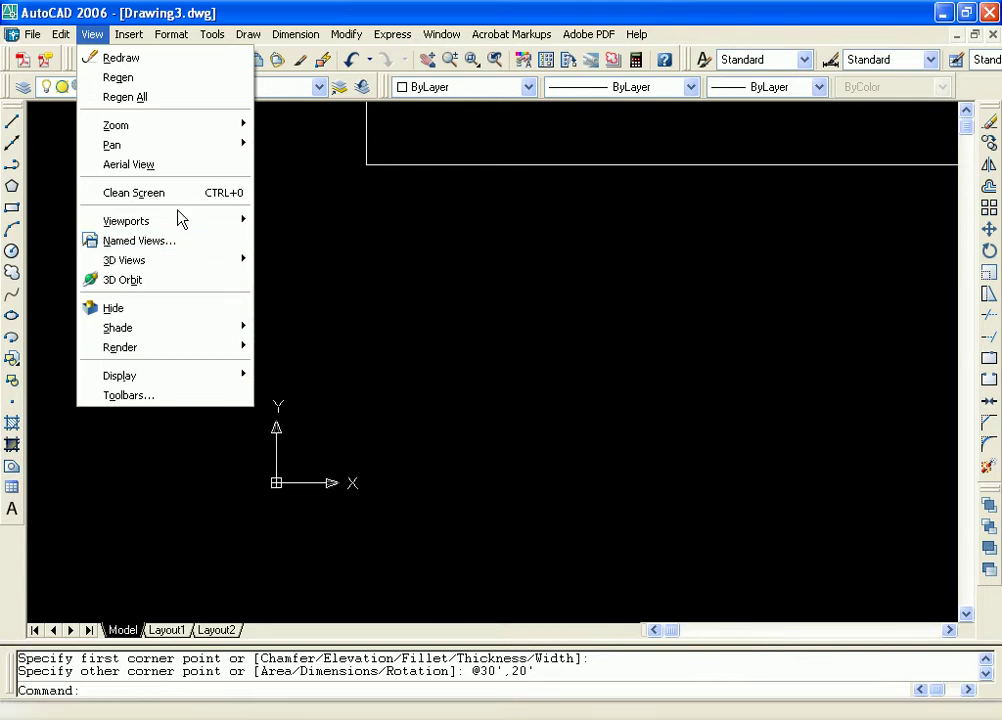
mouse_move(215, 125)
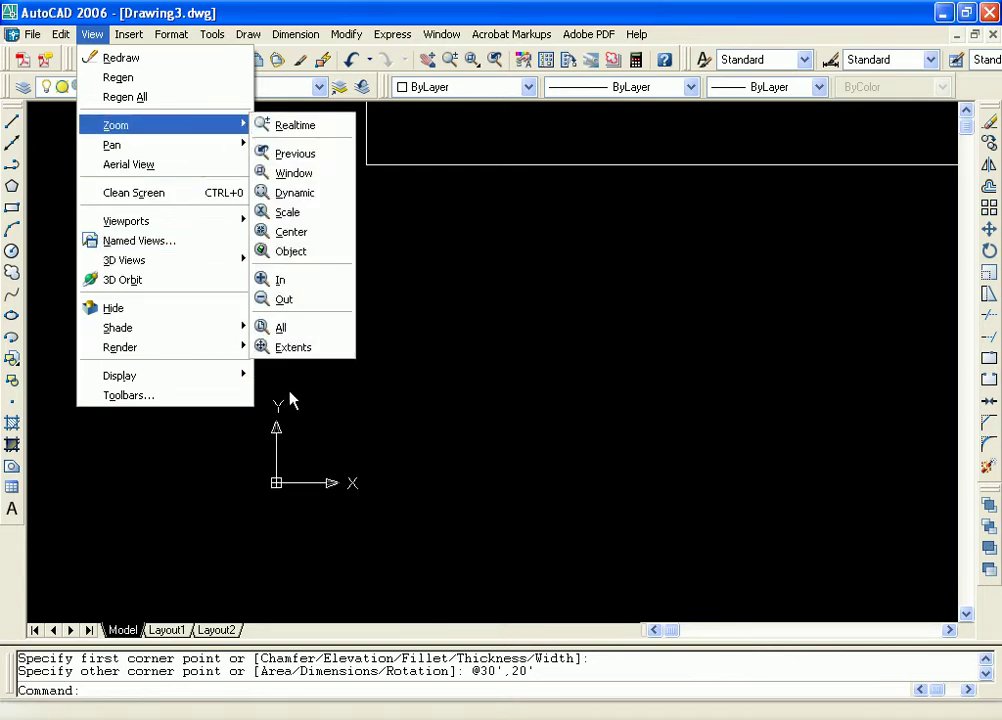
left_click(305, 347)
scroll(616, 445, "down", 4)
scroll(610, 430, "up", 2)
mouse_move(608, 423)
middle_mouse_down()
mouse_move(507, 453)
mouse_move(570, 416)
mouse_move(557, 425)
middle_mouse_up()
scroll(565, 441, "up", 2)
scroll(520, 440, "down", 2)
scroll(571, 428, "up", 2)
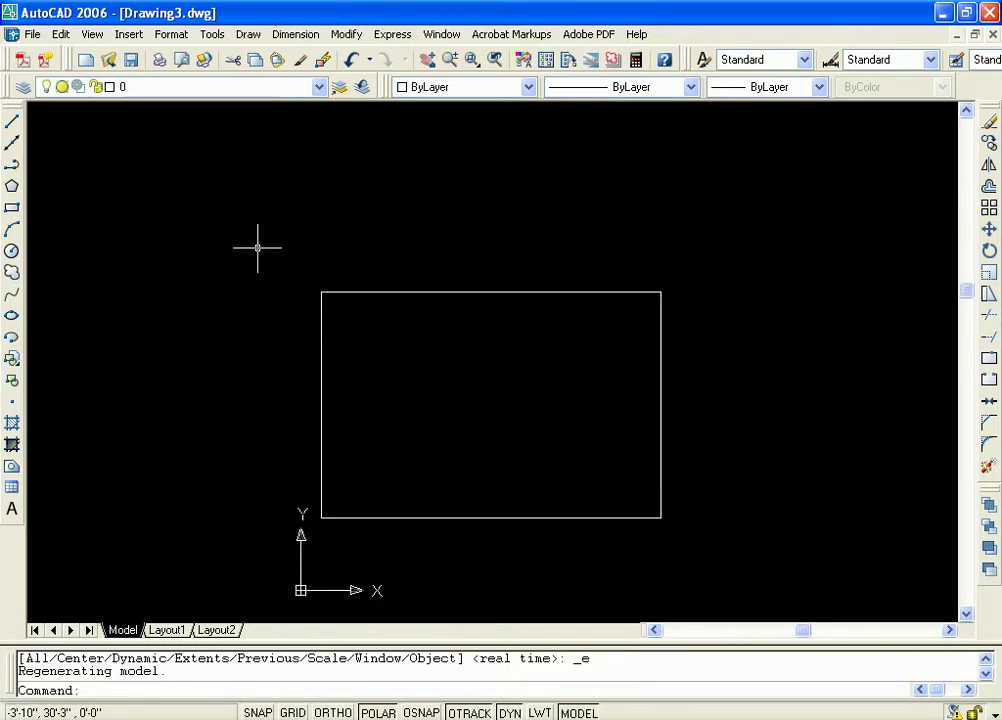
Step: Save the drawing as 2D Basement.dwg in the Class-01(23.09.2011) folder
left_click(32, 34)
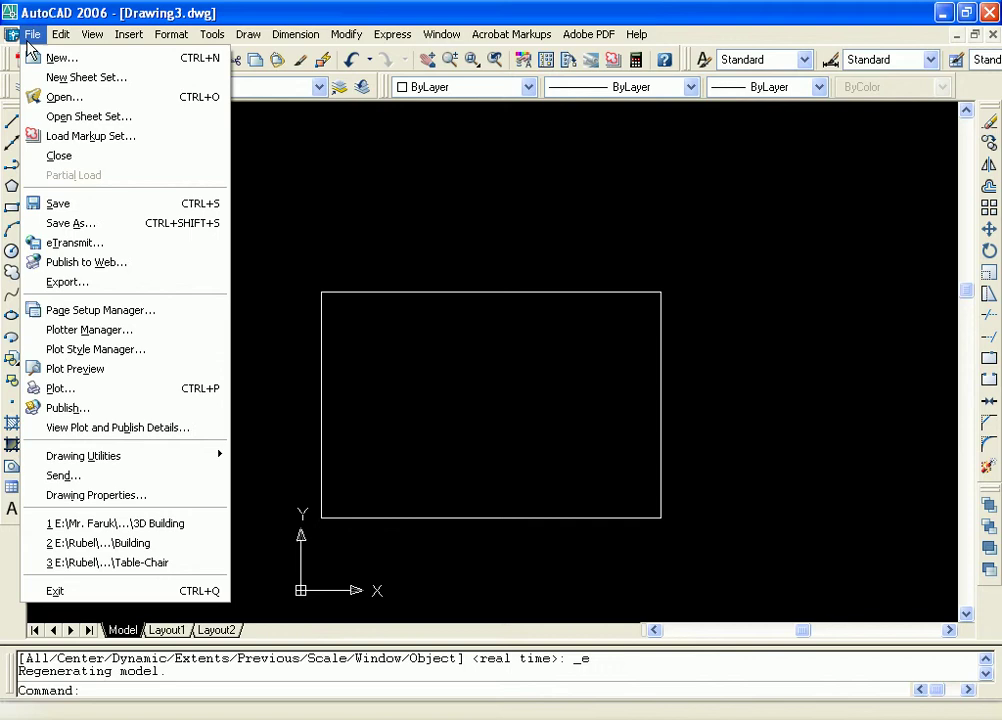
left_click(118, 206)
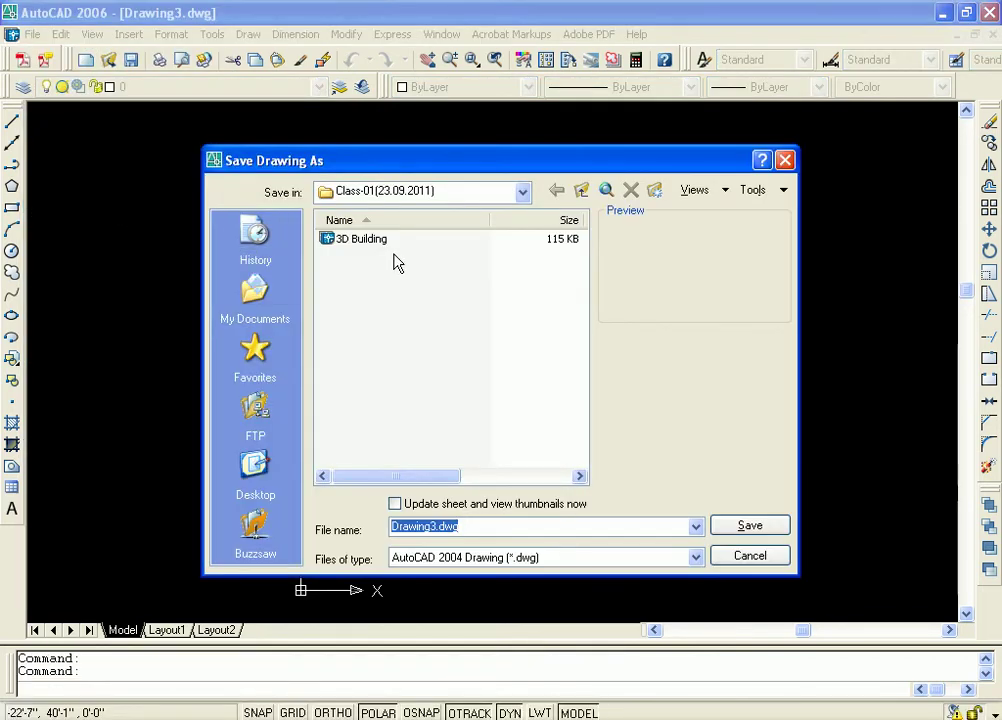
left_click(477, 528)
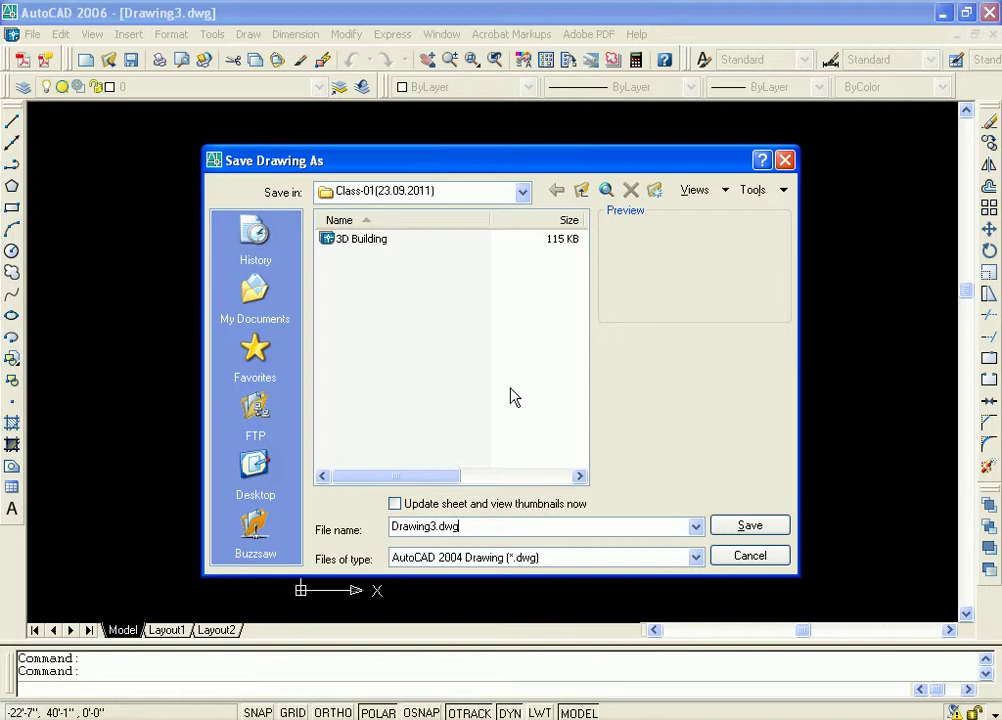
key("Left")
key("Left")
key("BackSpace")
key("BackSpace")
key("BackSpace")
key("BackSpace")
key("BackSpace")
key("BackSpace")
key("BackSpace")
key("BackSpace")
type("Basement")
key("Home")
type("2D")
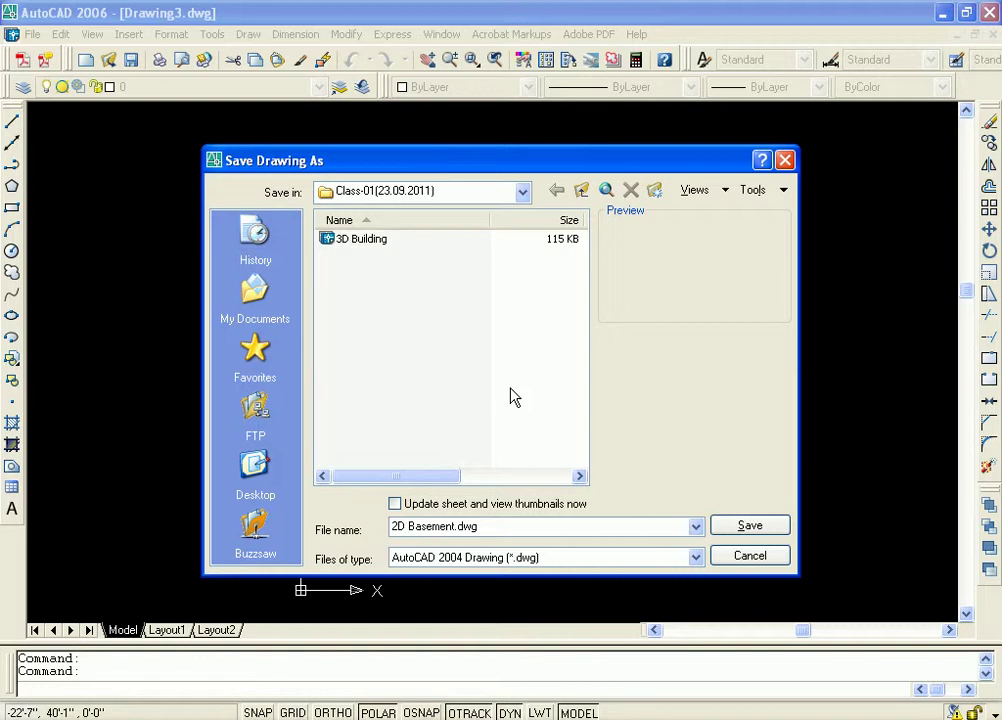
left_click(746, 528)
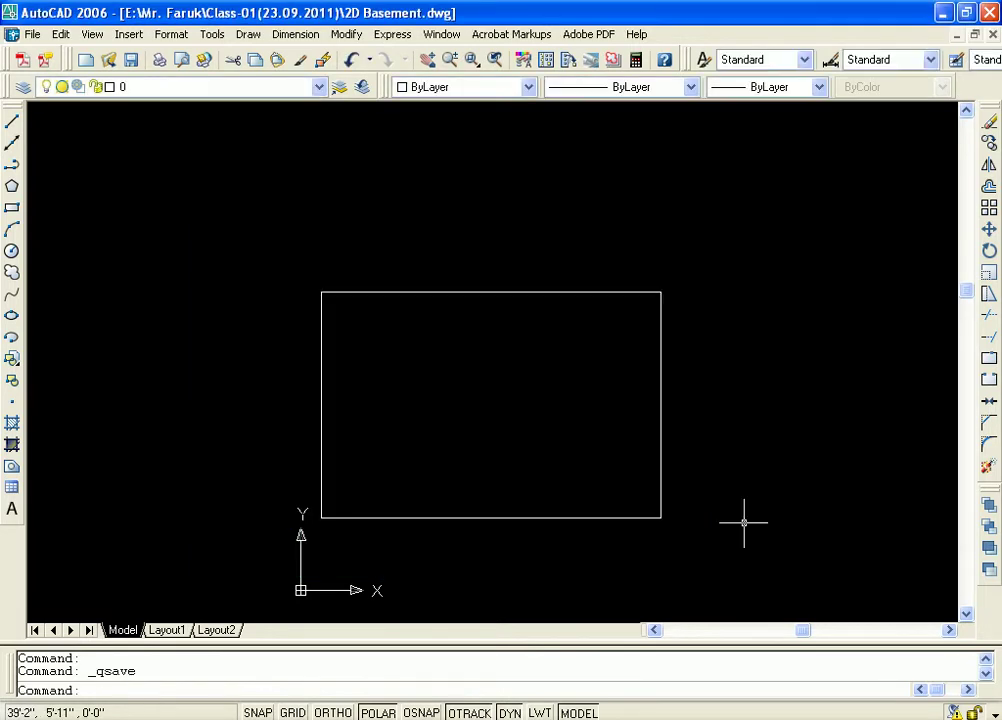
Step: Switch to 3ds Max and cycle through the four viewports, ending with the Top viewport active
middle_click_drag(760, 358, 736, 353)
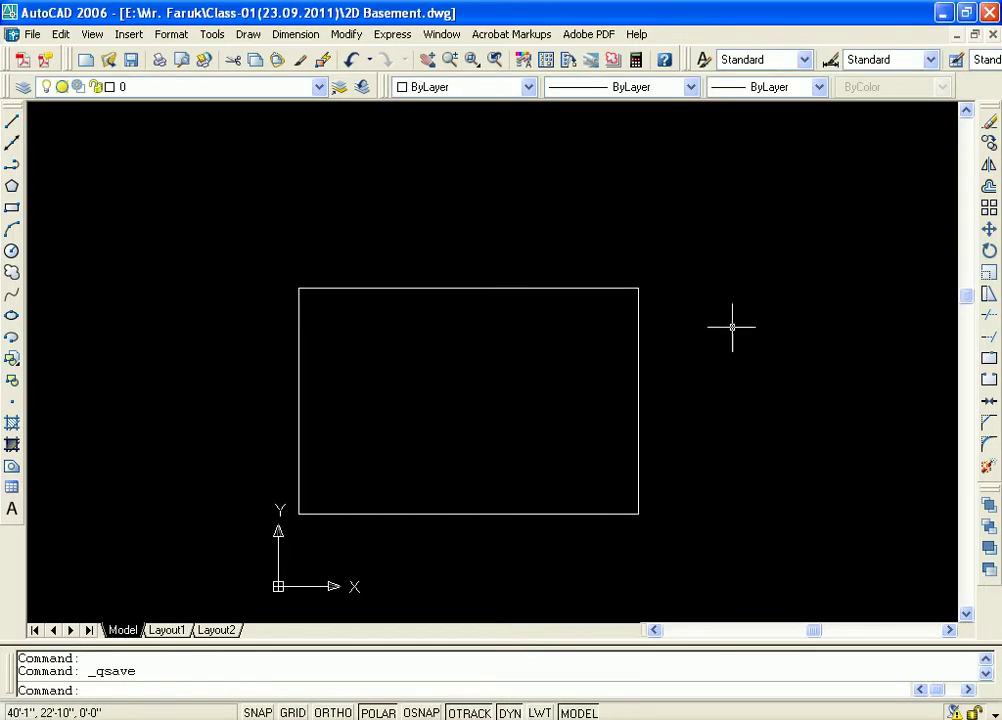
key("alt+Tab")
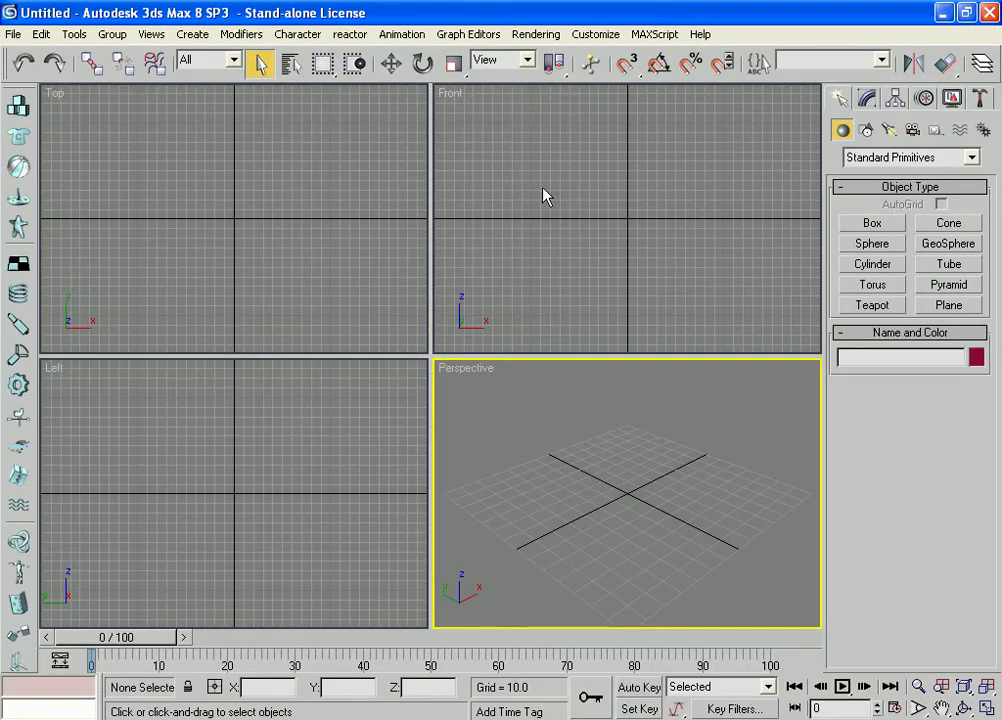
left_click(497, 215)
left_click(390, 300)
left_click(353, 483)
left_click(628, 484)
left_click(539, 284)
left_click(358, 253)
left_click(281, 472)
left_click(492, 474)
left_click(510, 288)
left_click(297, 259)
left_click(335, 490)
left_click(559, 505)
left_click(135, 229)
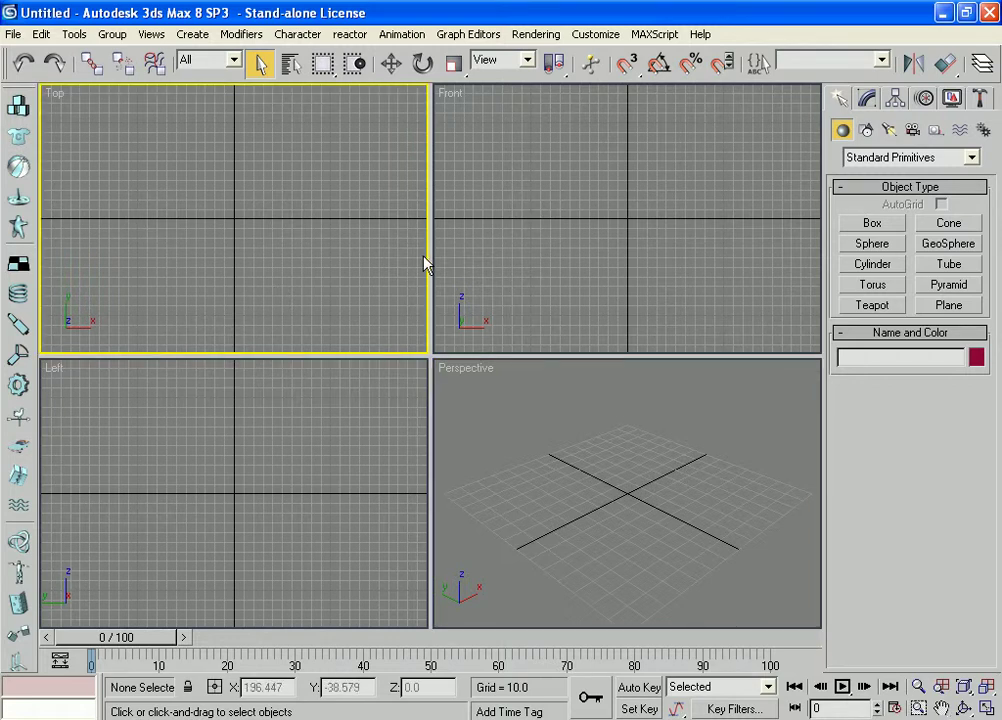
left_click(563, 434)
left_click(262, 269)
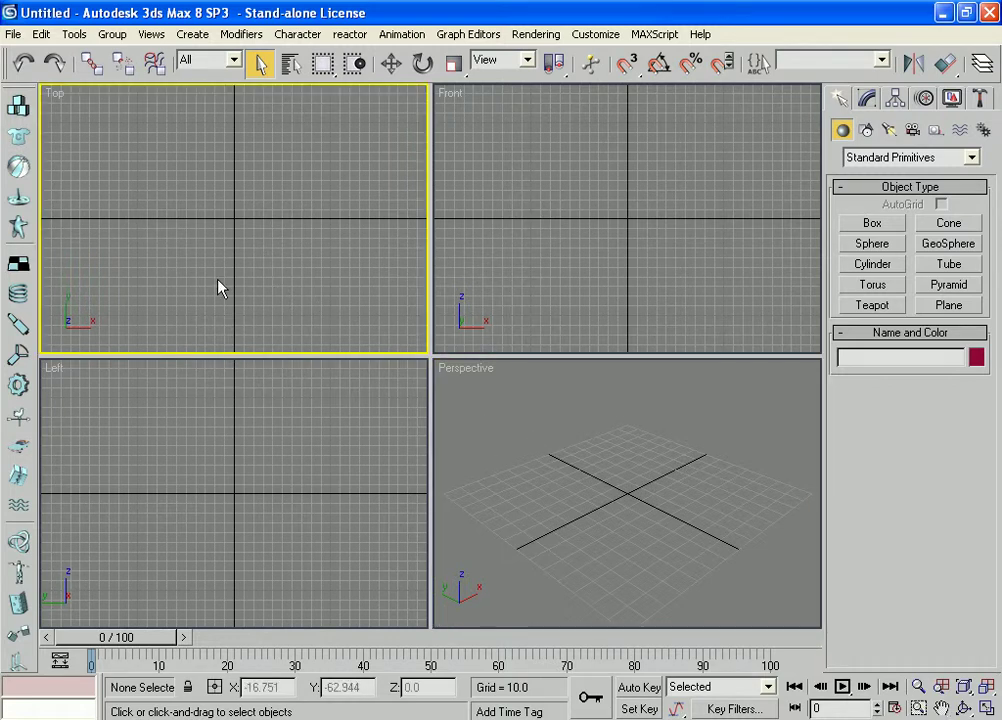
Step: Start a file import and browse to the Class-01(23.09.2011) folder on the STUDENT (E:) drive
left_click(13, 34)
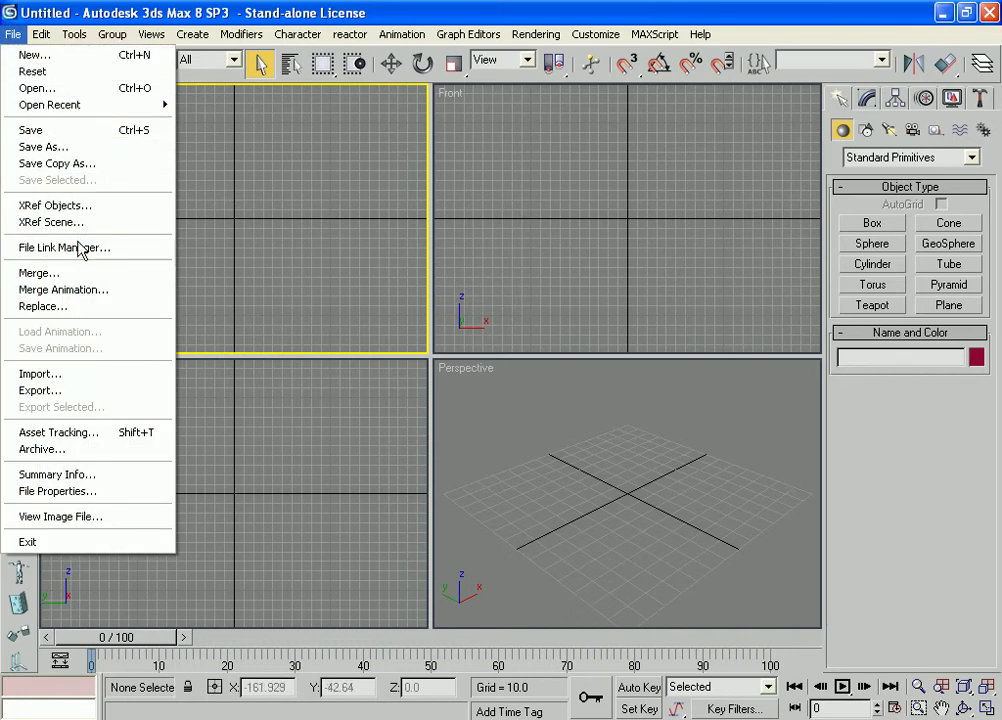
left_click(89, 377)
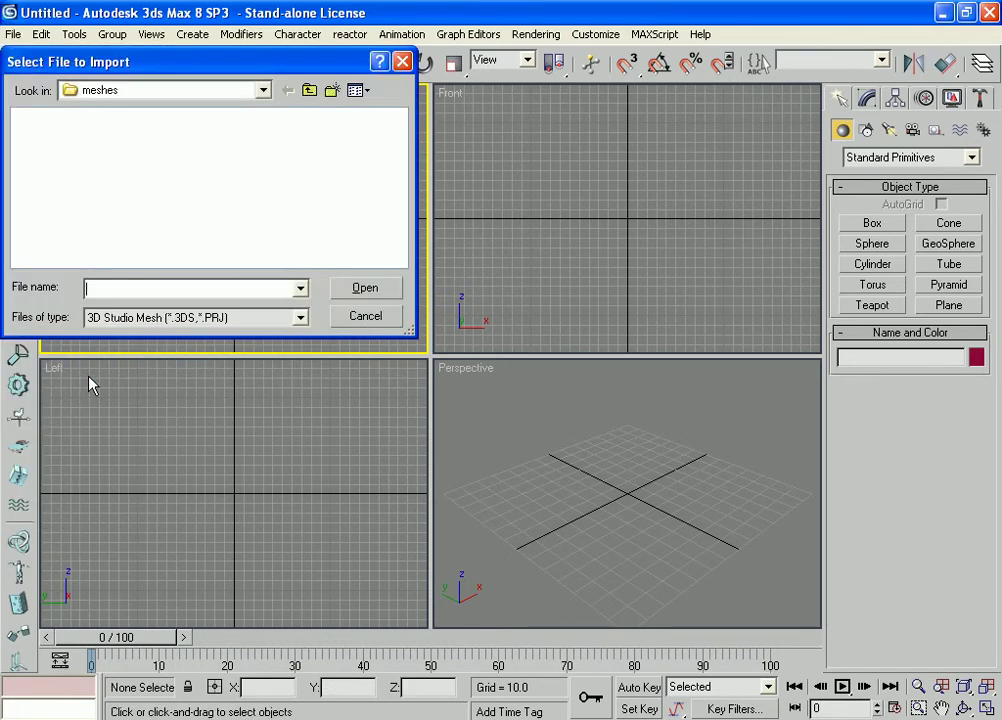
left_click_drag(181, 68, 520, 237)
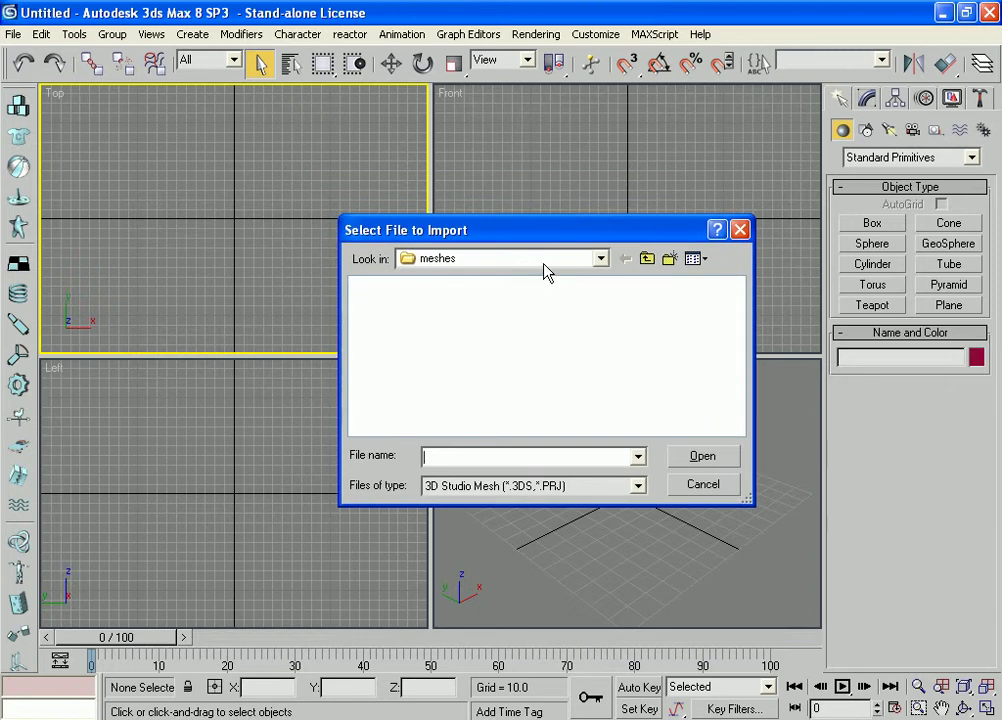
left_click(600, 258)
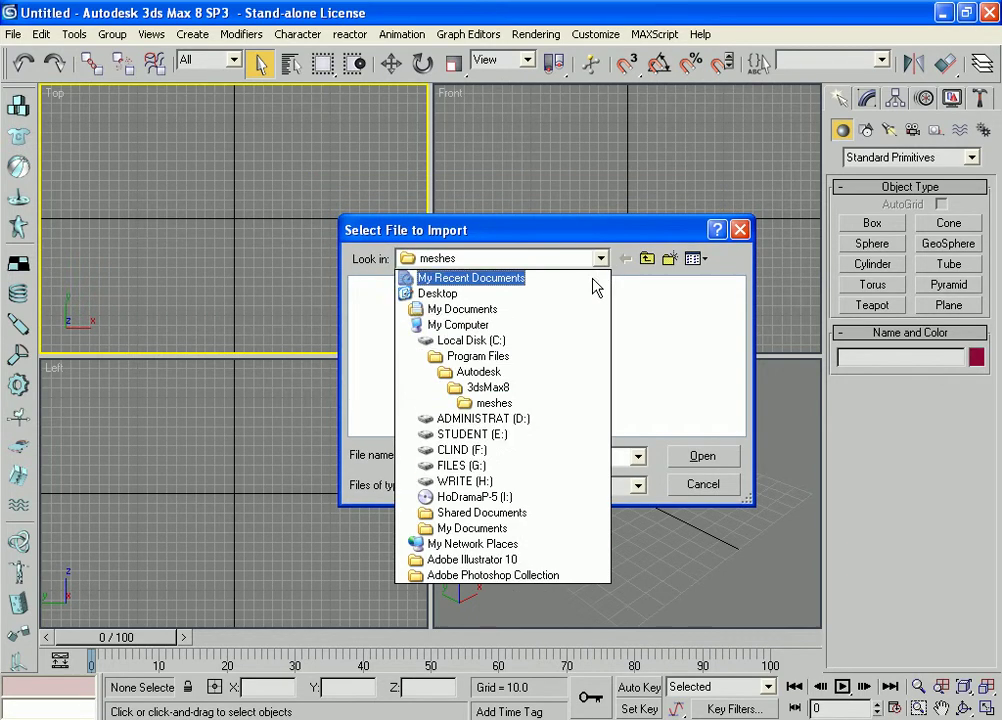
left_click(470, 434)
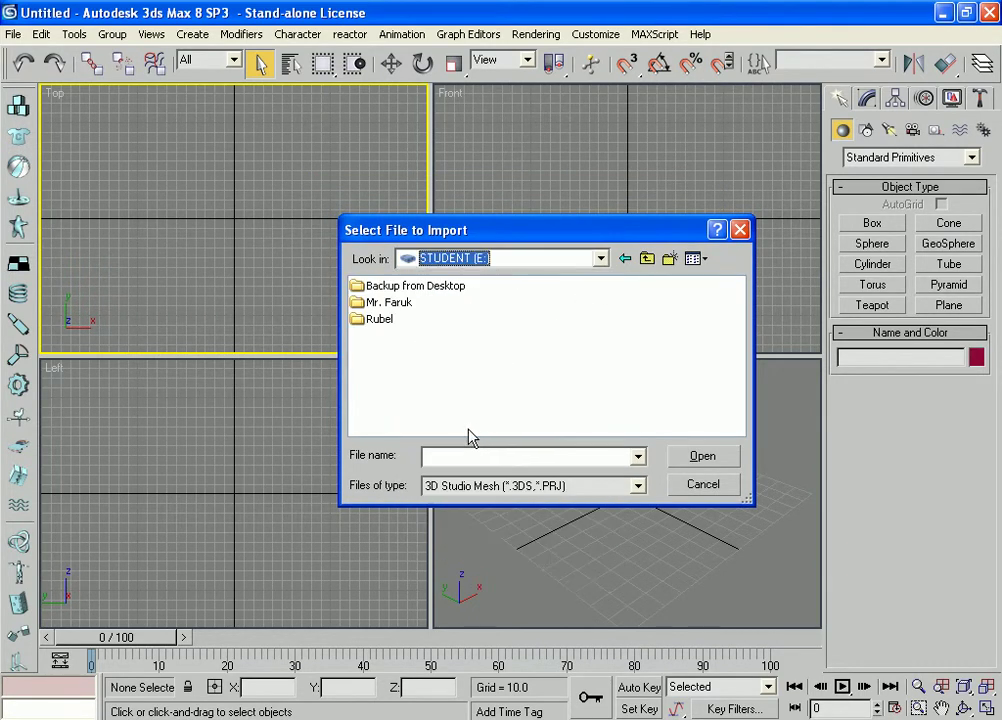
double_click(394, 303)
double_click(436, 288)
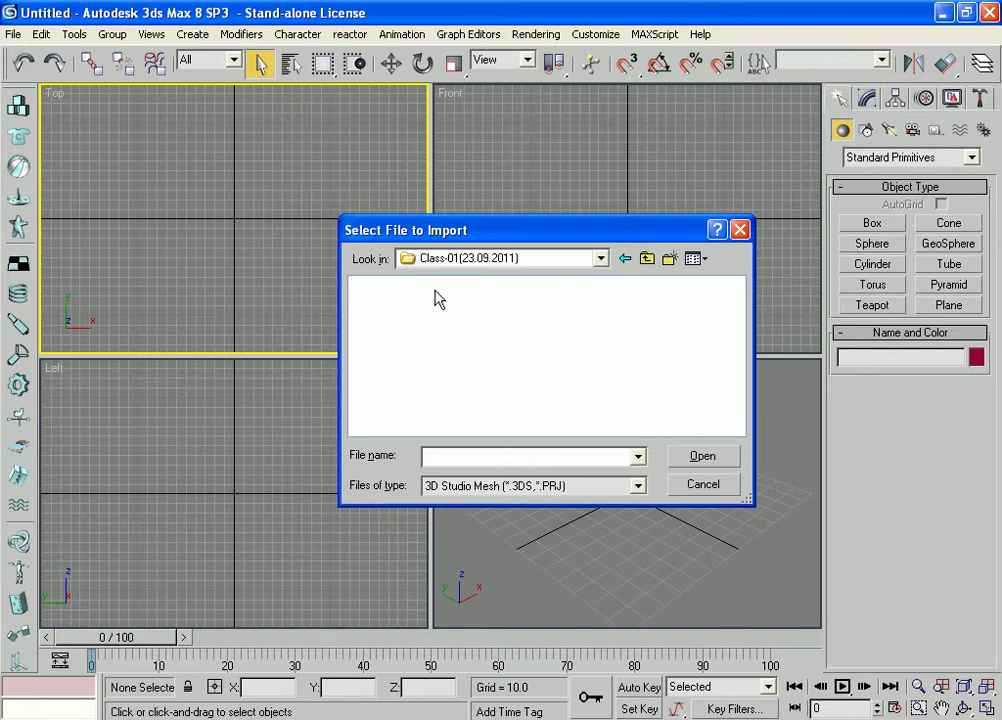
Step: Look through the importable formats and set the file type to AutoCAD Drawing (*.DWG,*.DXF)
left_click(637, 489)
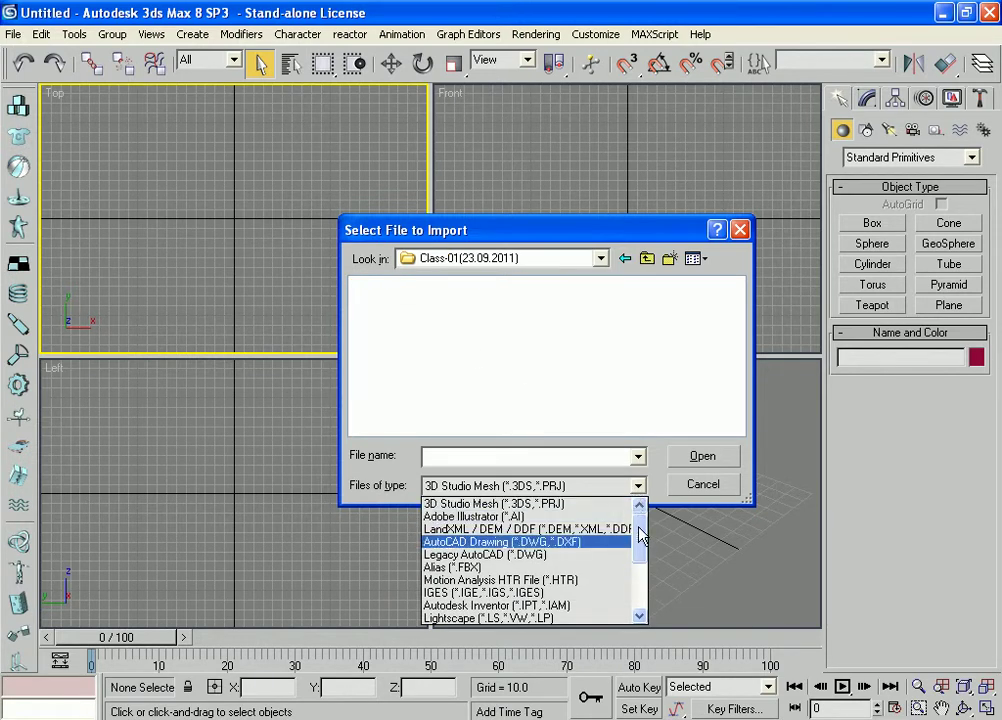
left_click_drag(638, 535, 638, 540)
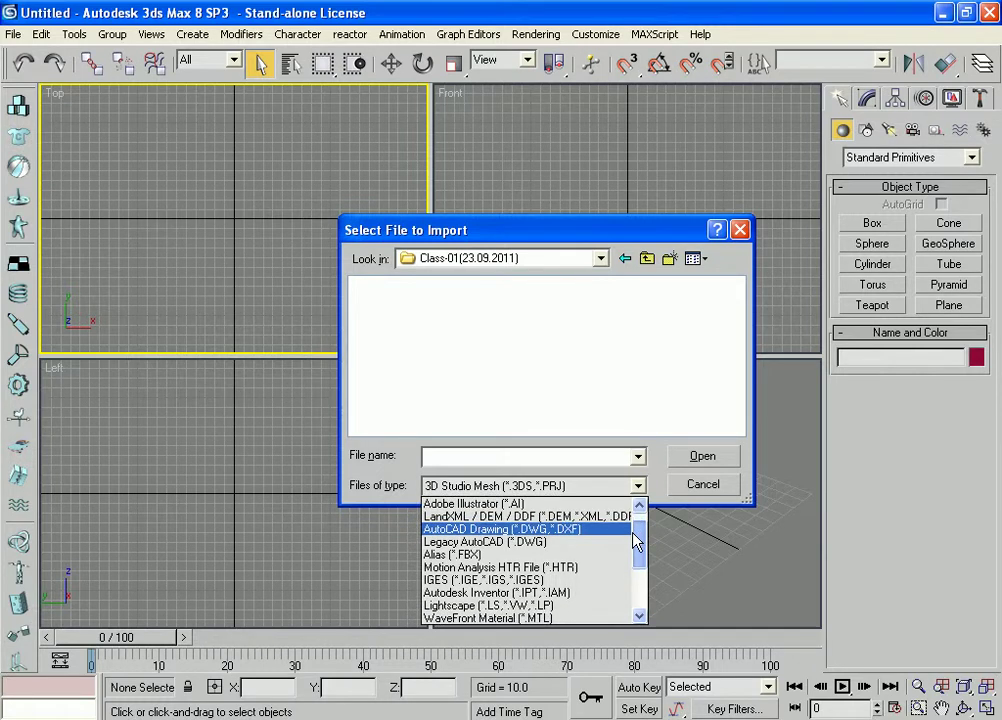
left_click(537, 530)
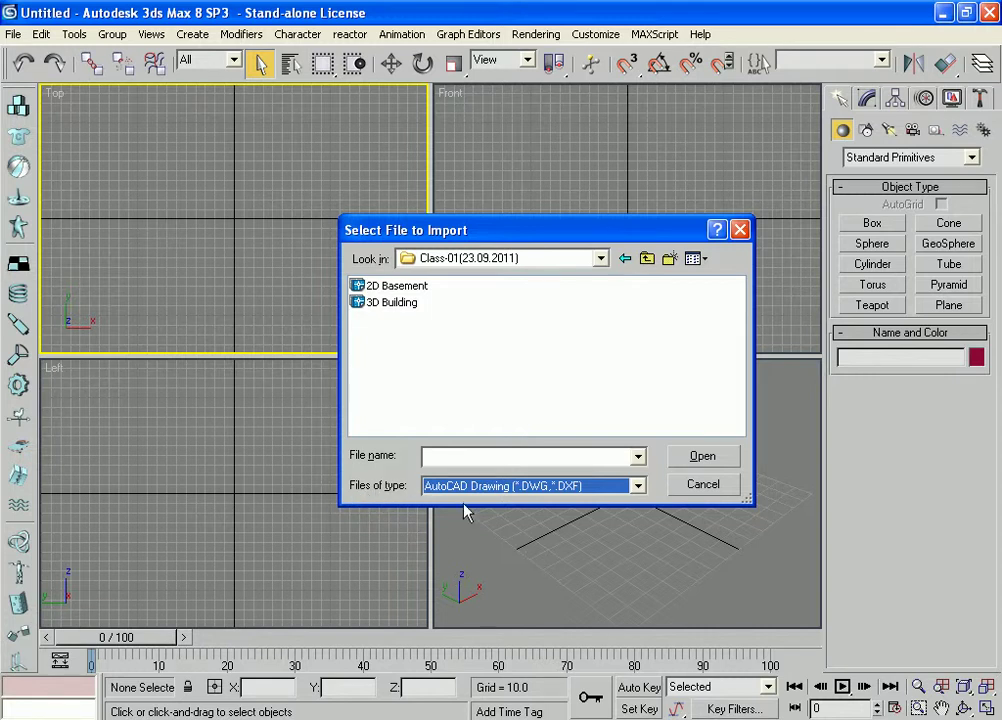
left_click(630, 495)
left_click_drag(640, 557, 643, 530)
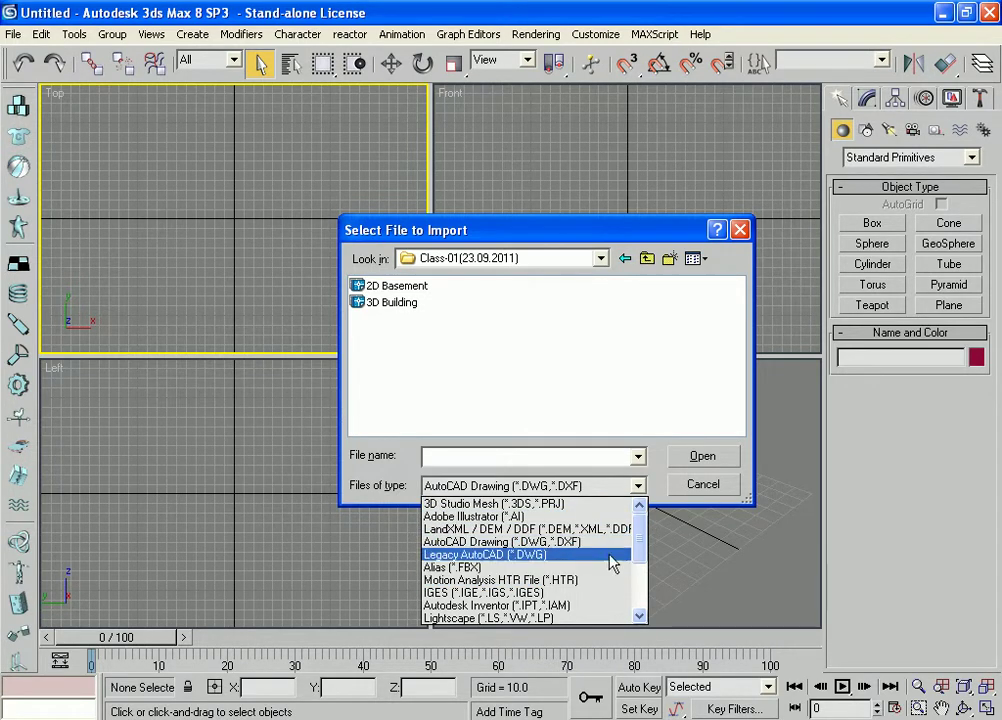
left_click_drag(640, 537, 632, 585)
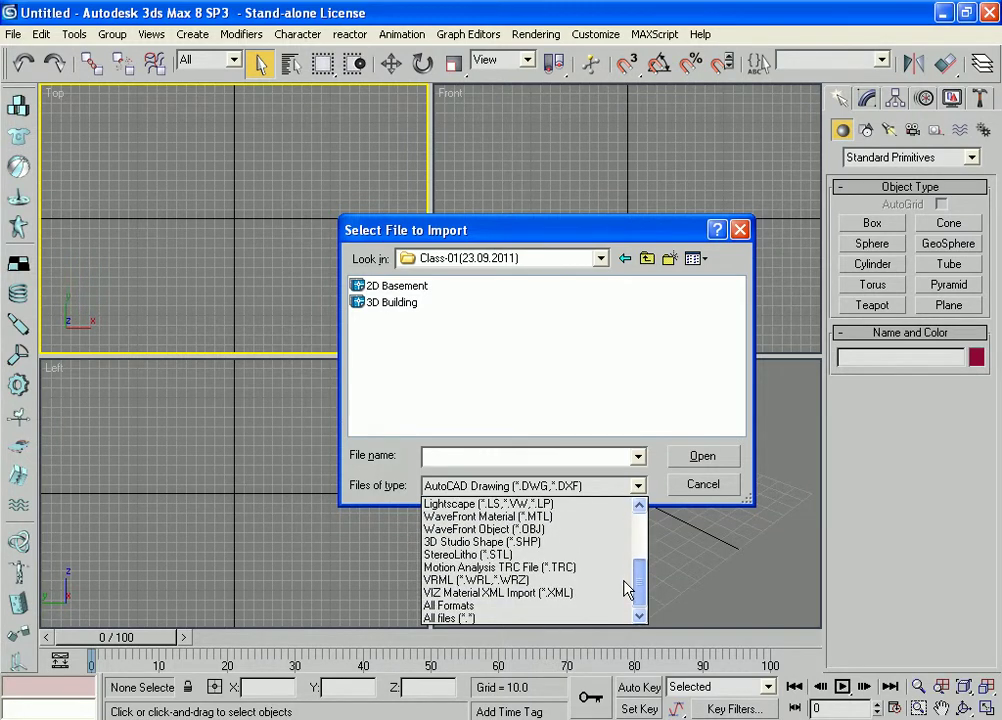
left_click_drag(627, 589, 628, 518)
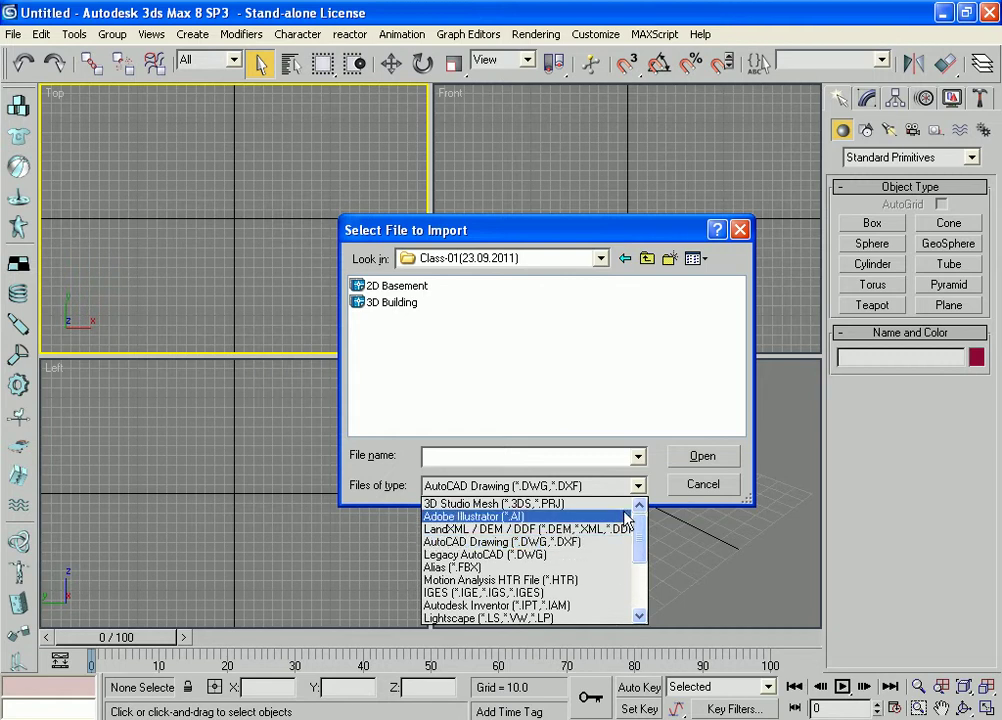
left_click(487, 546)
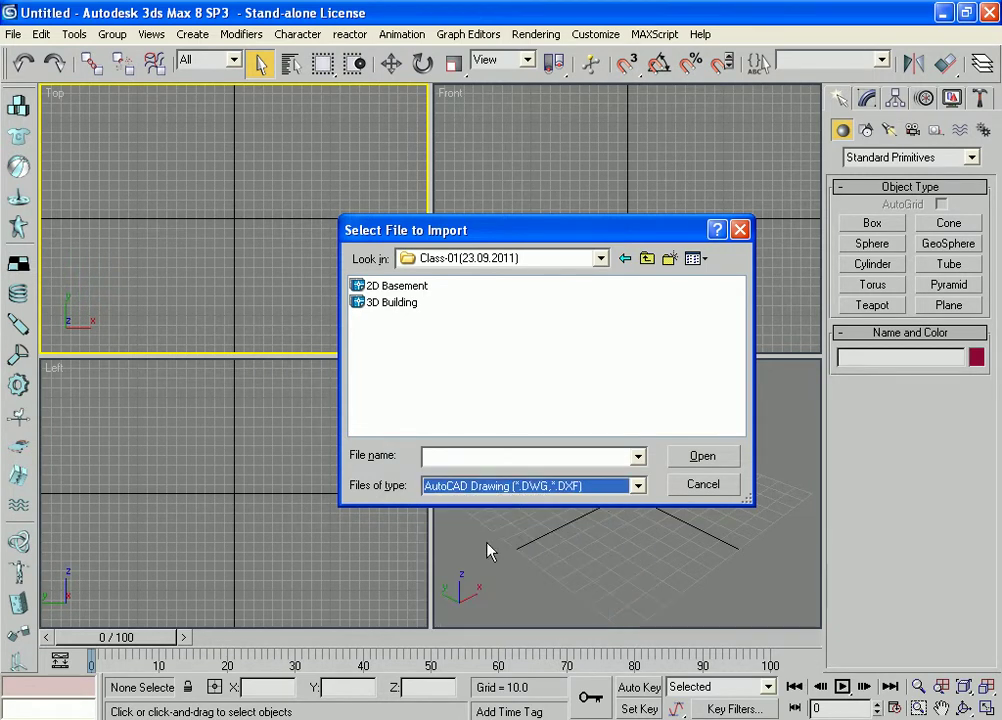
Step: Import the 2D Basement drawing, reviewing its geometry, layer and spline rendering options and accepting them as they are
left_click(395, 288)
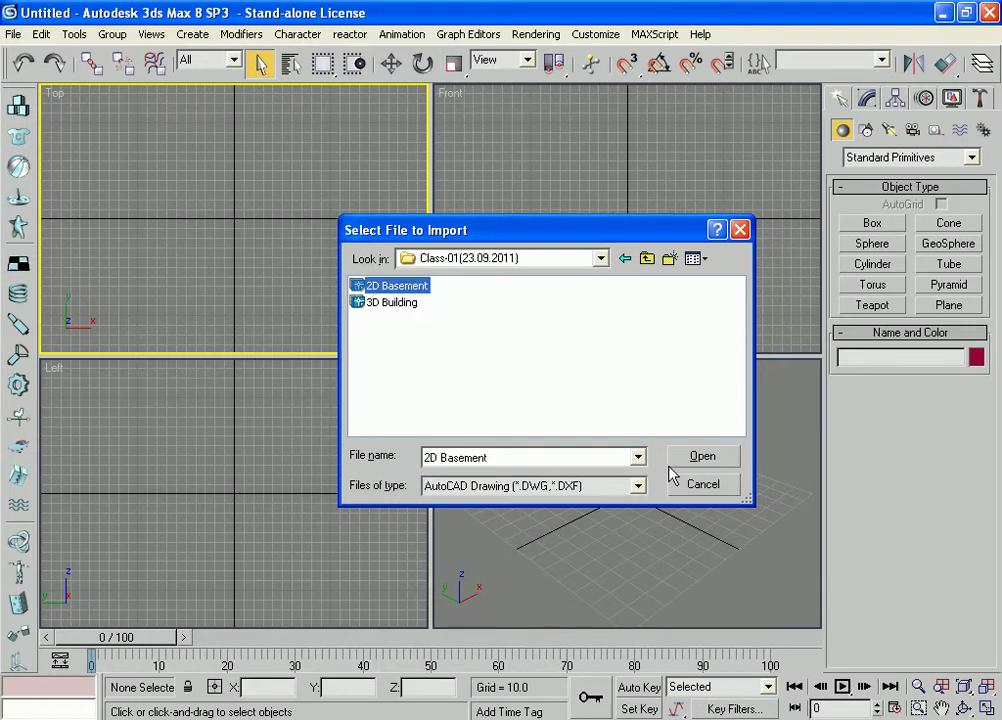
left_click(700, 457)
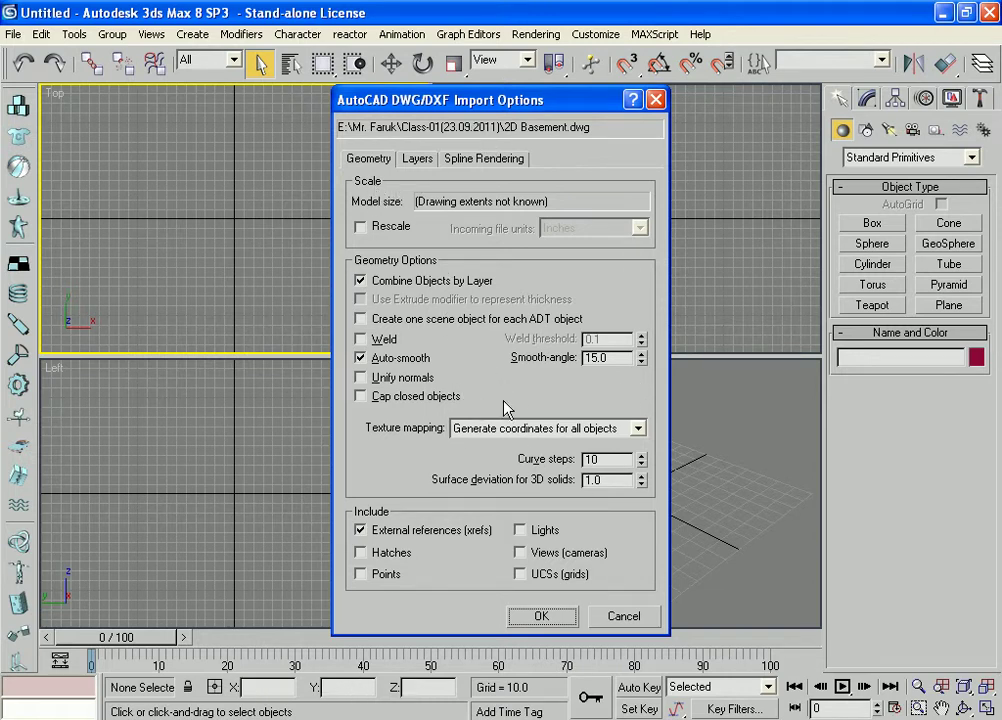
left_click(417, 160)
left_click(485, 162)
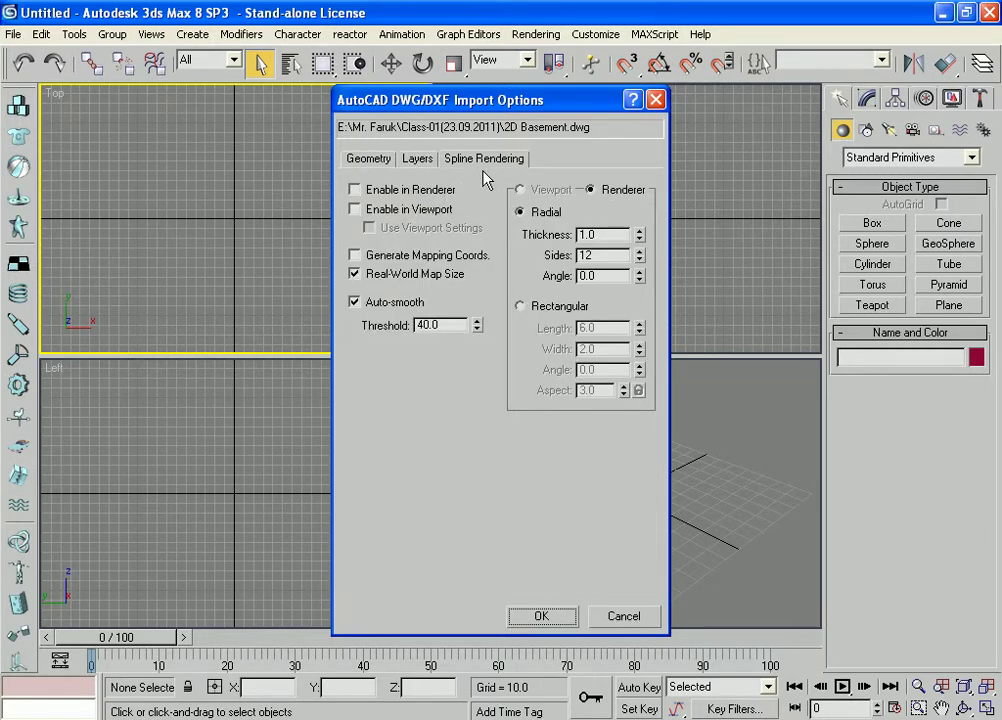
left_click(369, 160)
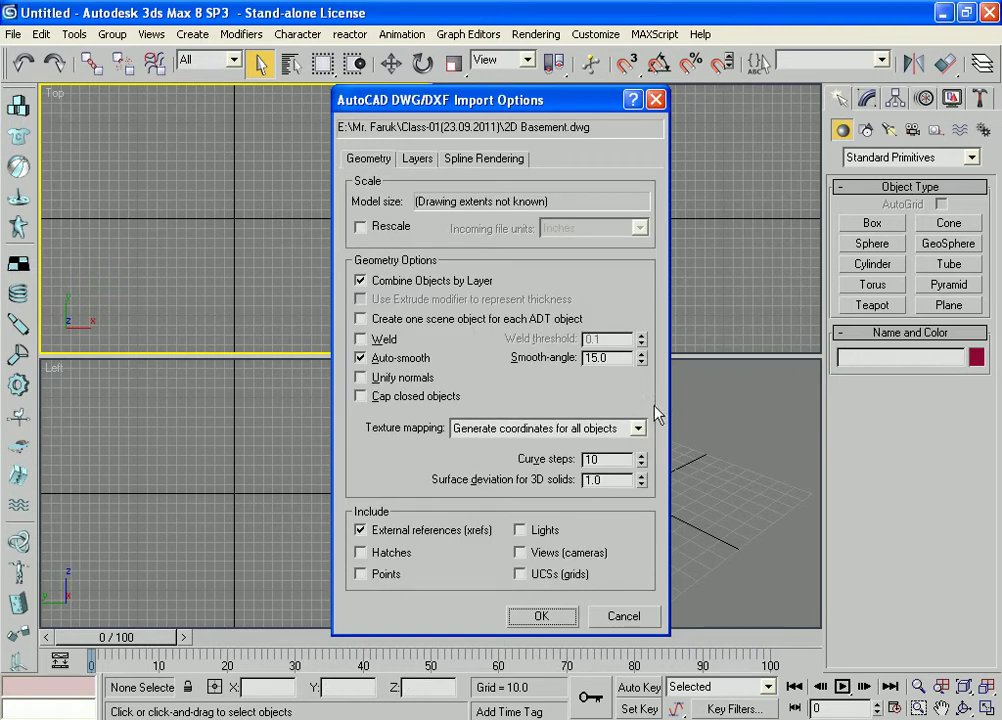
left_click(538, 616)
scroll(335, 232, "down", 1)
scroll(342, 226, "up", 1)
scroll(342, 235, "down", 2)
scroll(306, 233, "up", 1)
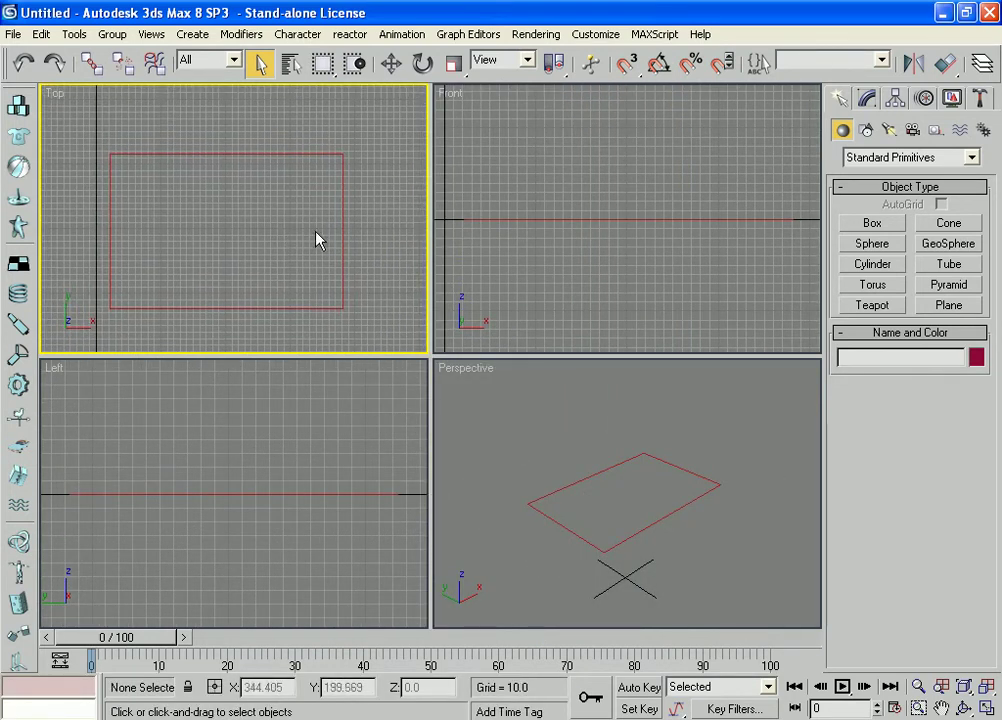
Step: Select the imported rectangular outline and set the display unit scale to US Standard with Decimal Feet
left_click(341, 208)
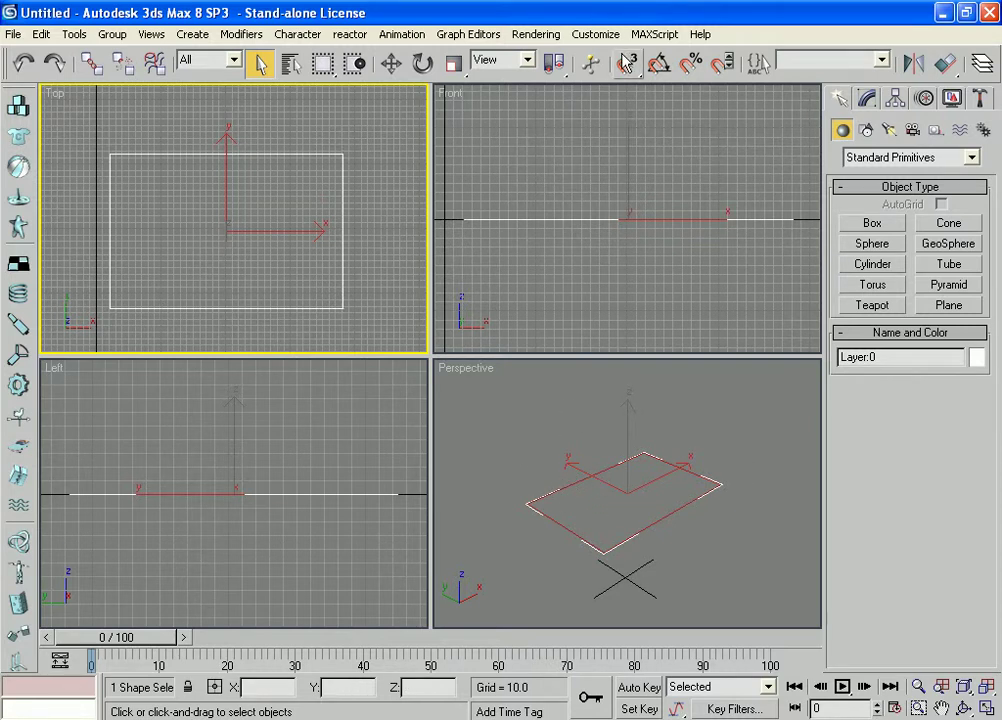
left_click(594, 40)
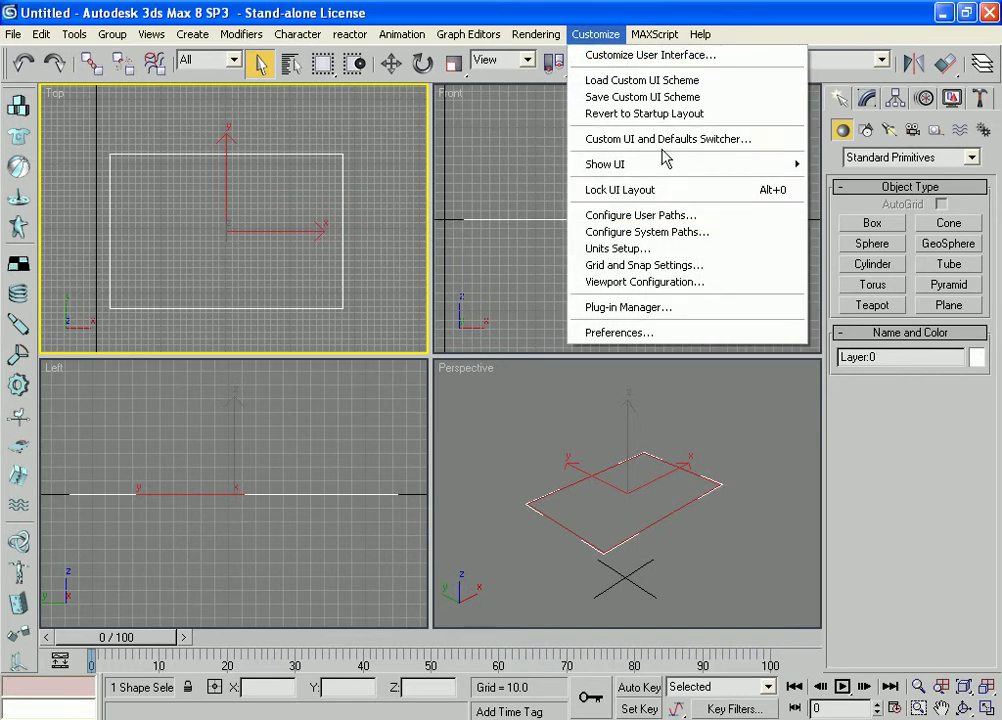
left_click(615, 248)
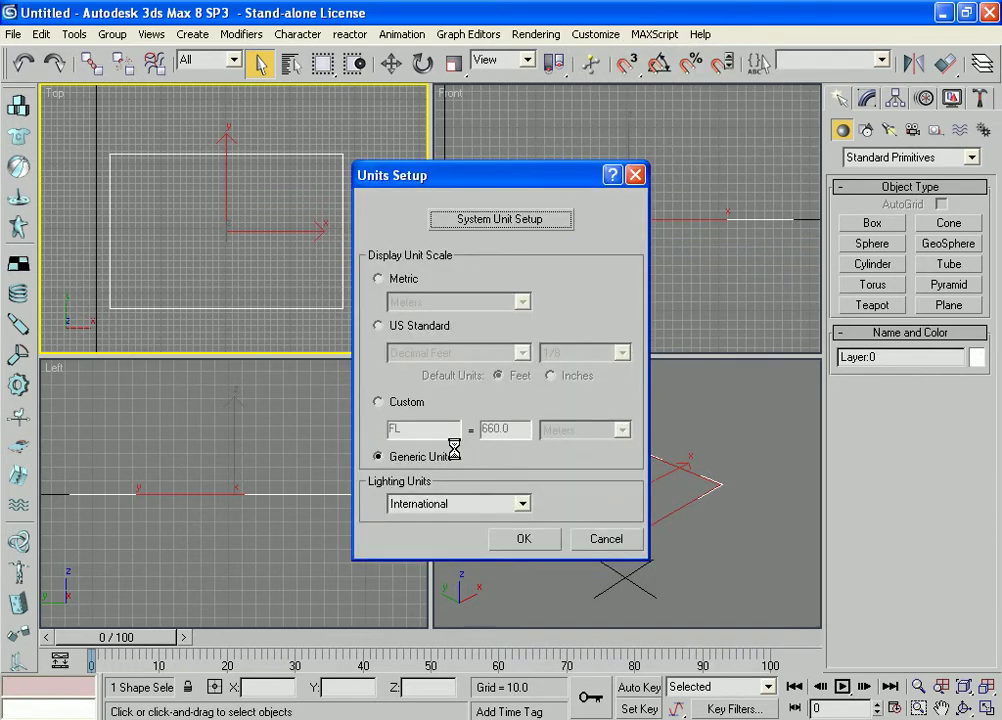
left_click(378, 326)
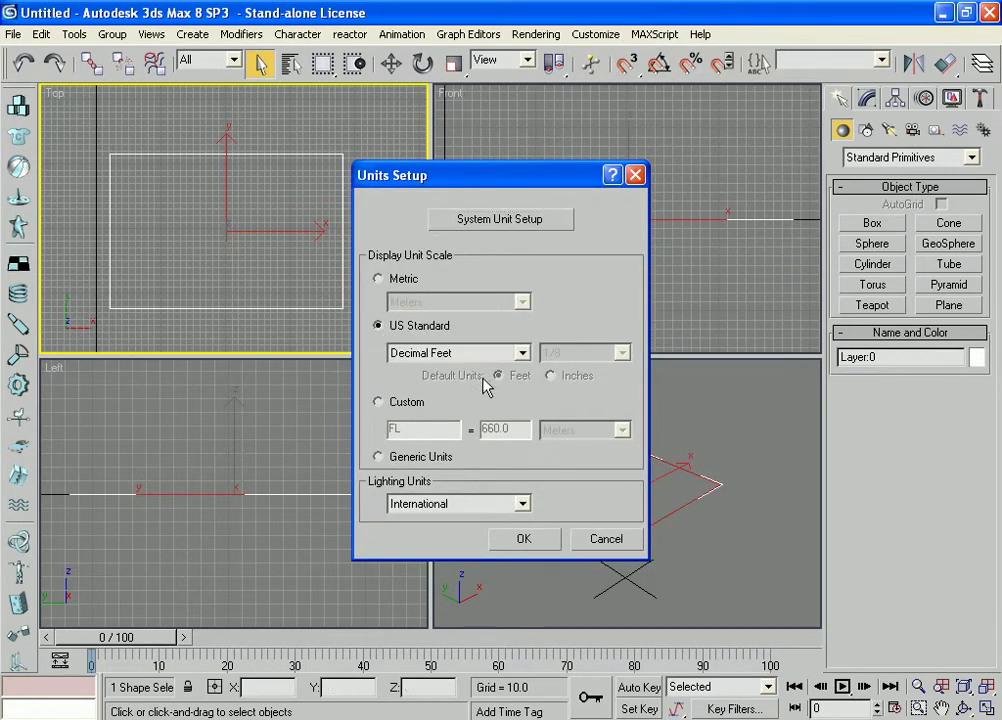
left_click(521, 353)
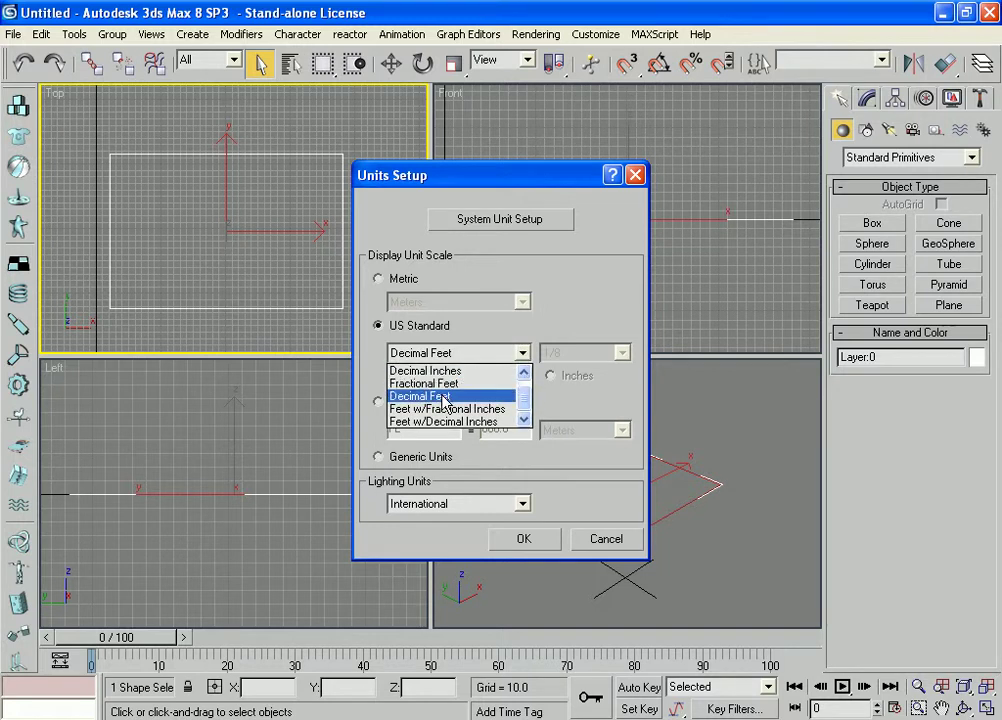
left_click(490, 396)
left_click(521, 539)
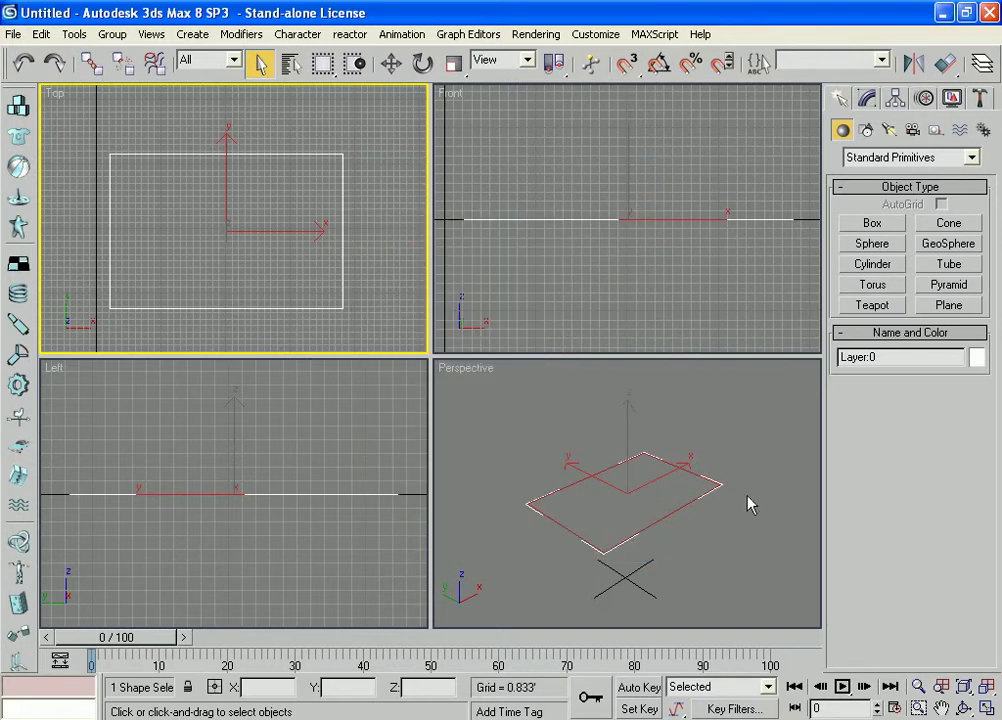
Step: Edit the imported outline's Editable Spline at vertex level and select its upper-left vertex in the Top viewport
scroll(750, 428, "down", 2)
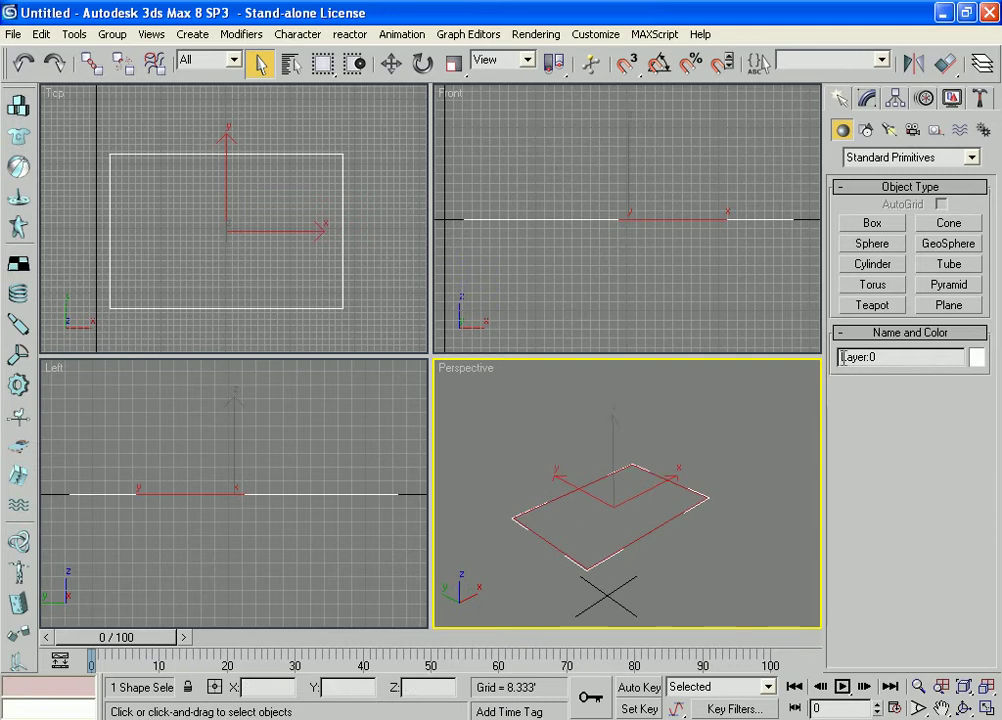
left_click(867, 97)
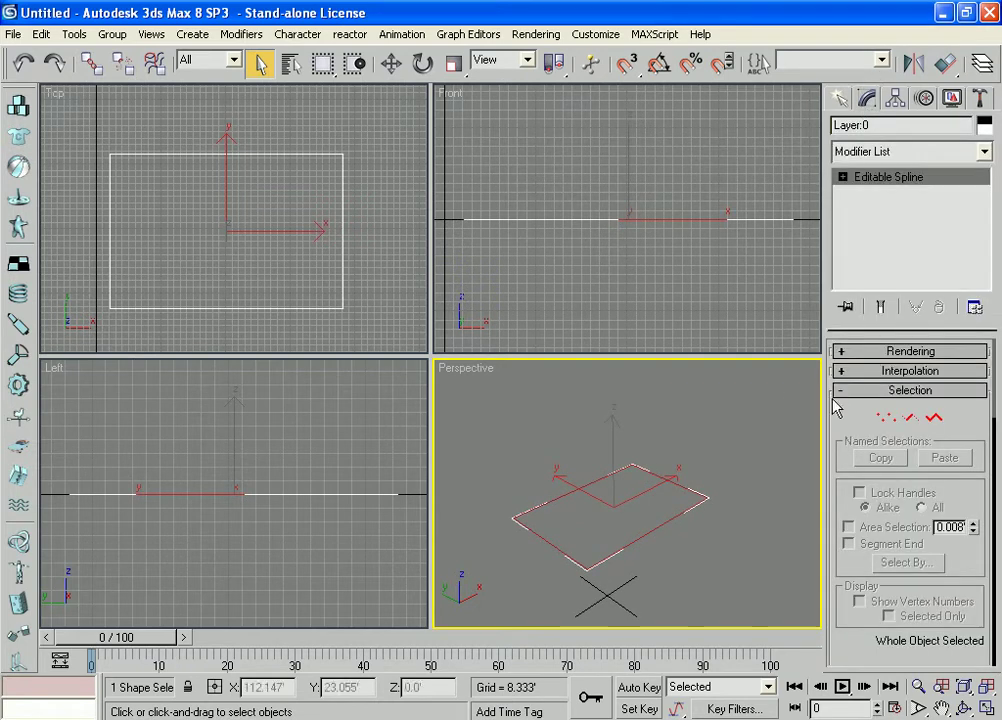
left_click(586, 521)
left_click_drag(519, 461, 703, 537)
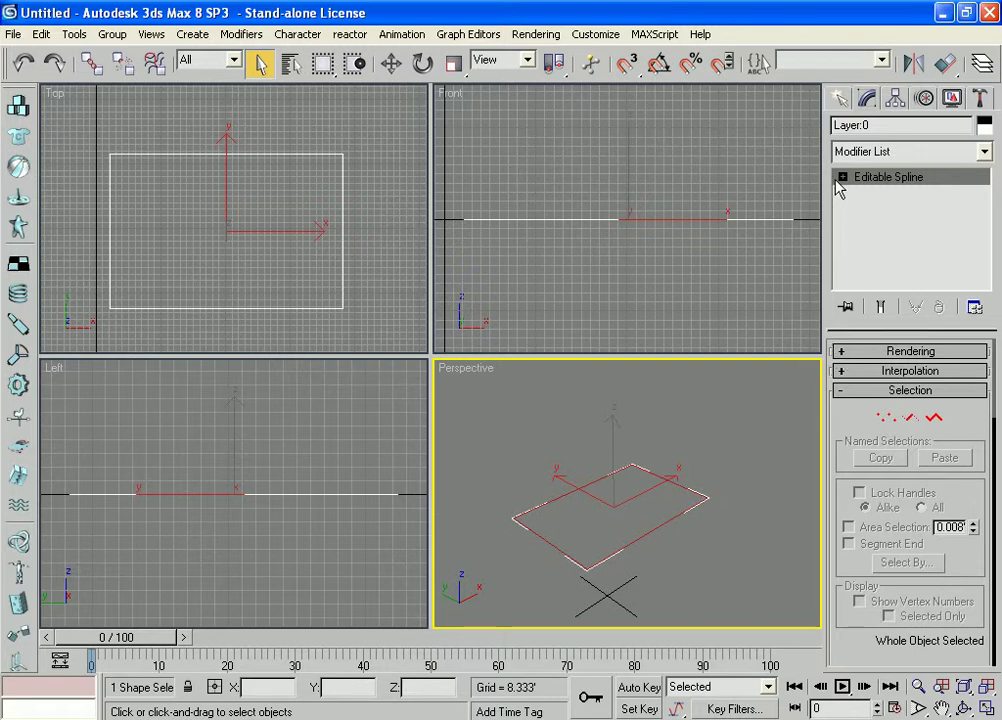
scroll(660, 570, "up", 5)
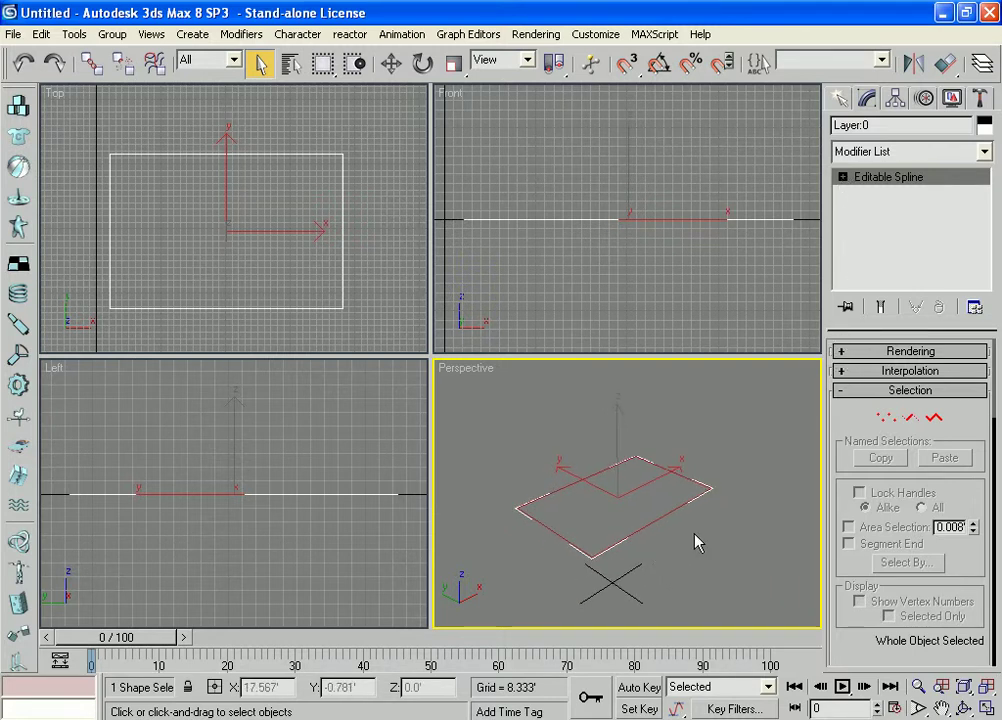
scroll(671, 537, "down", 3)
middle_click_drag(696, 532, 707, 497)
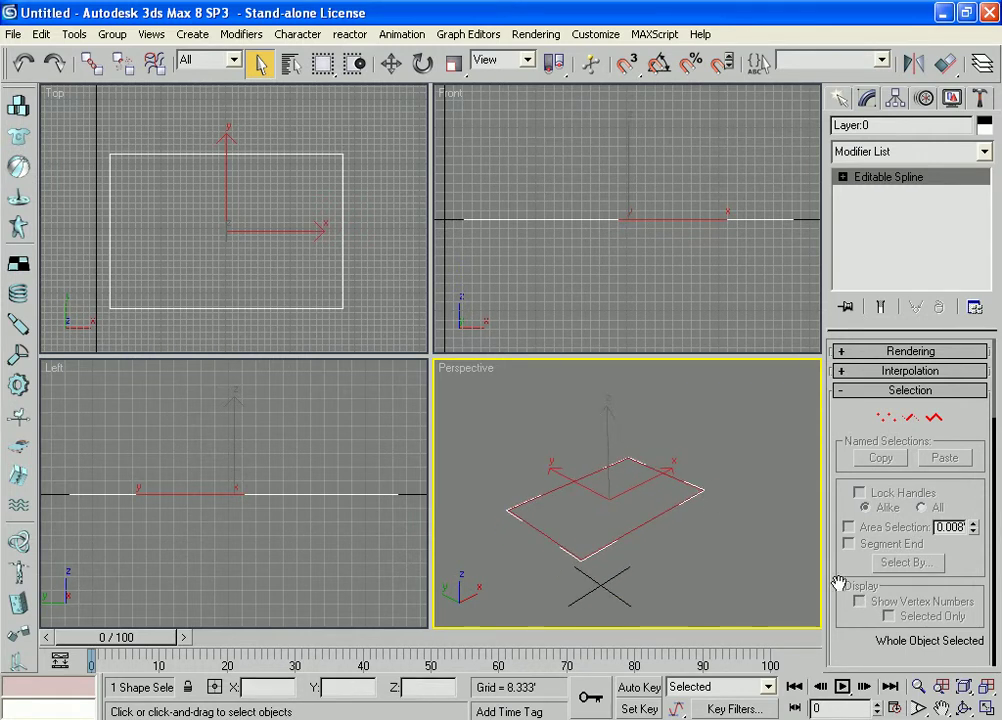
left_click_drag(833, 632, 888, 688)
left_click(886, 417)
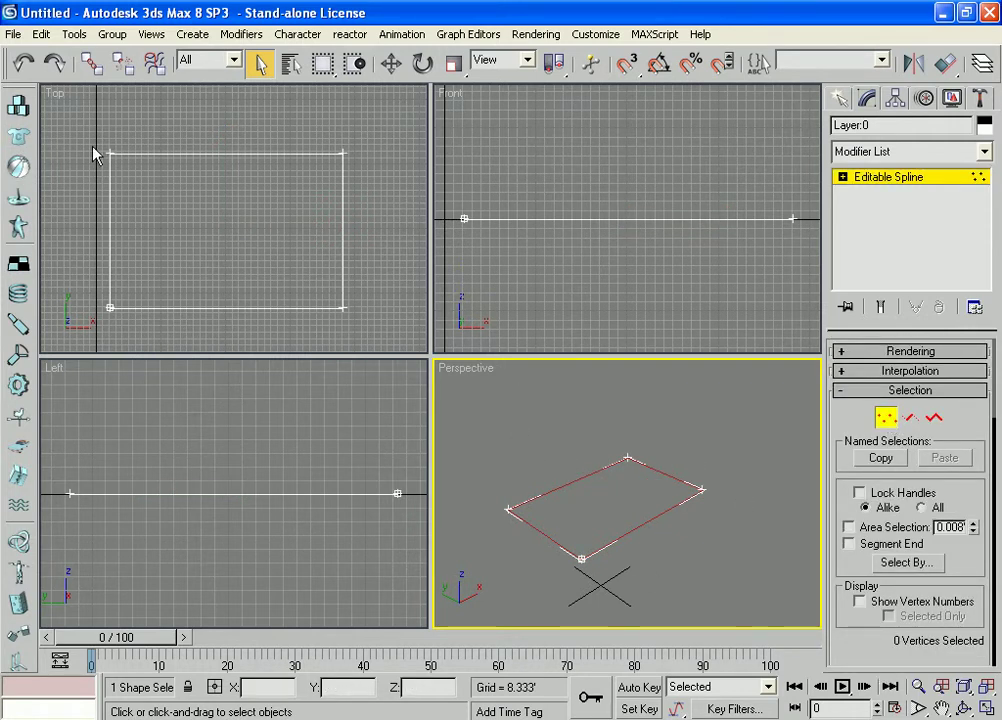
left_click_drag(85, 92, 145, 216)
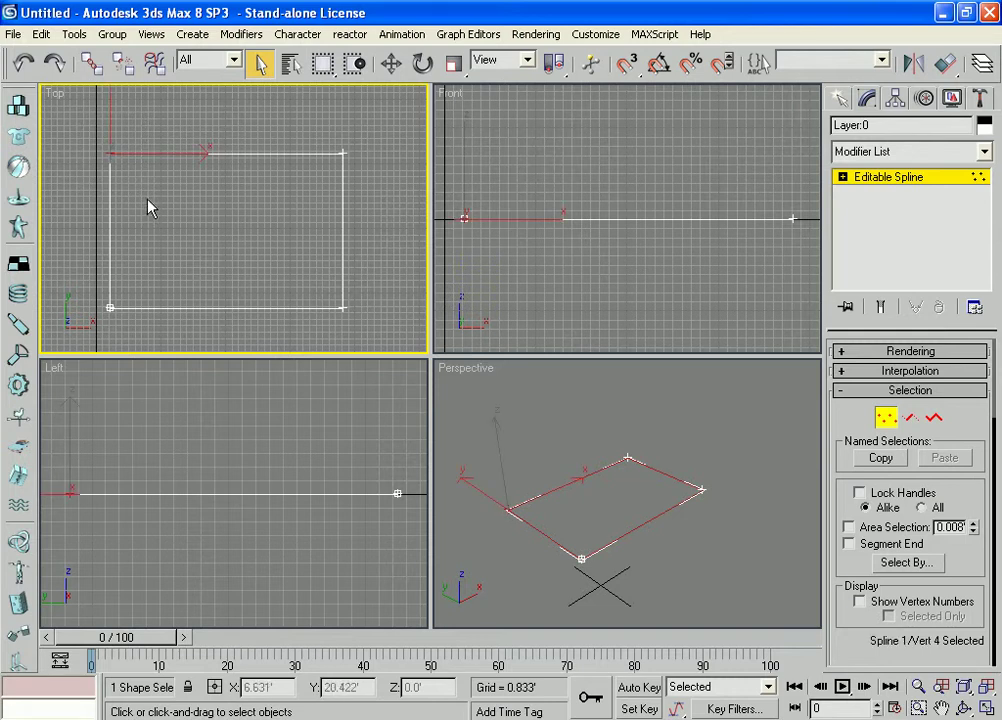
Step: Try moving the outline's upper-left vertex along the X axis, undo the move and leave vertex-level editing
key("w")
left_click_drag(188, 155, 148, 154)
key("ctrl+z")
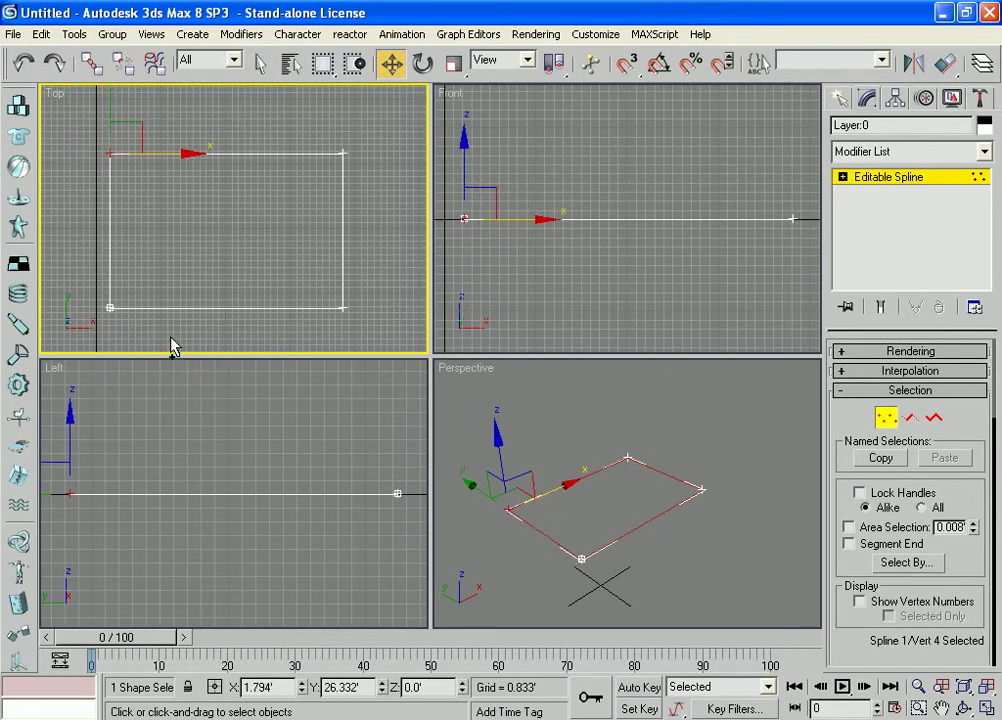
left_click(397, 331)
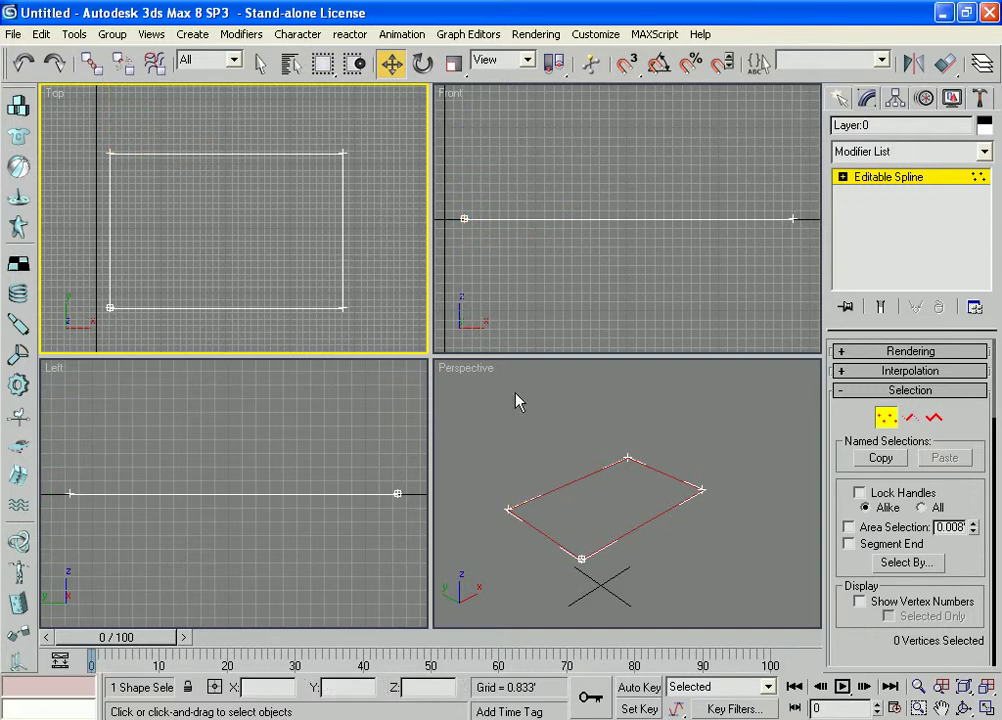
left_click(705, 453)
middle_click_drag(662, 456, 745, 459)
left_click(883, 177)
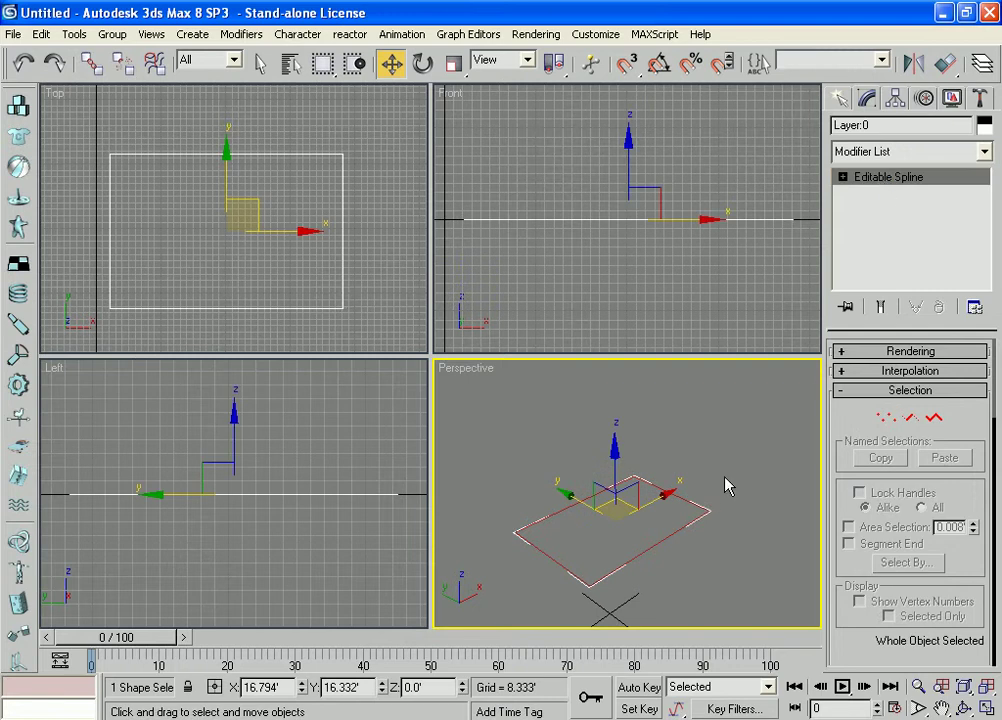
middle_click_drag(724, 506, 738, 470)
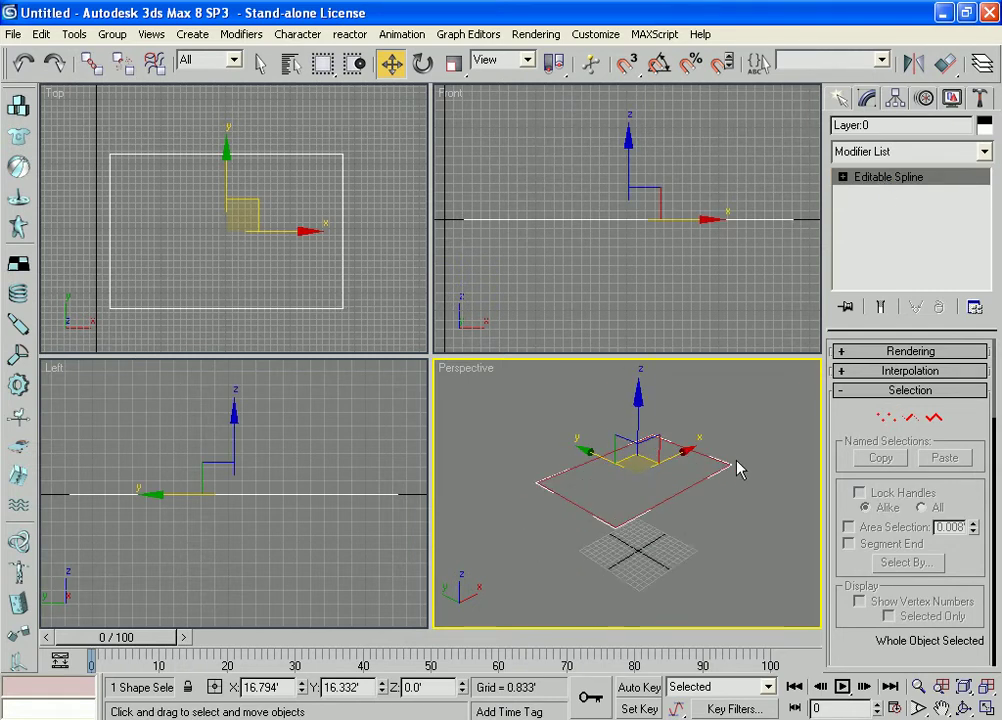
left_click(83, 125)
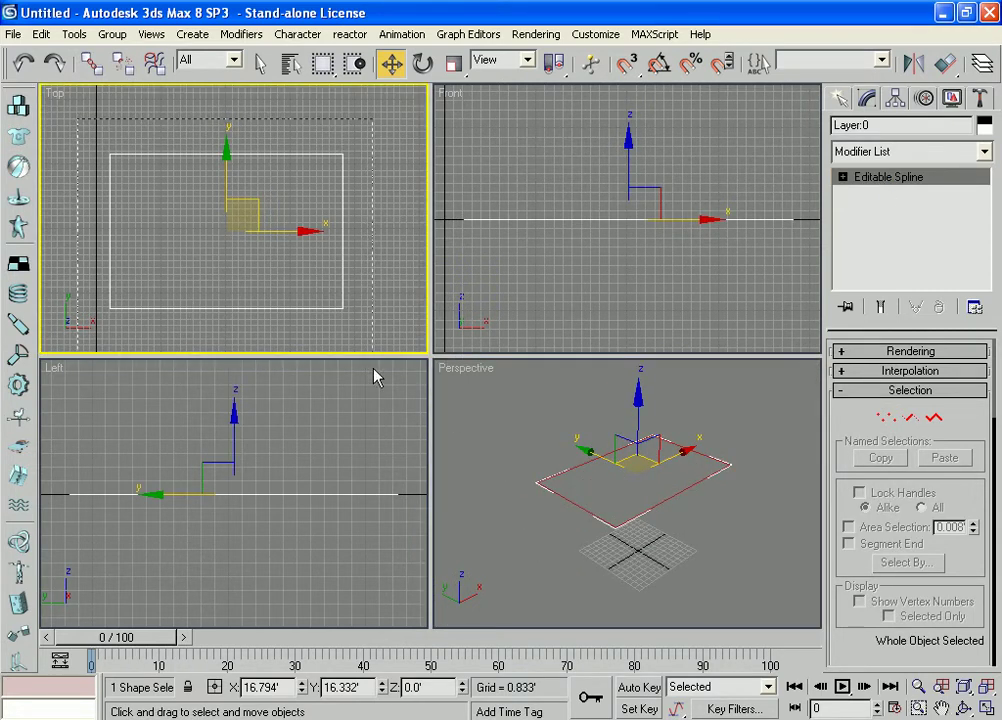
middle_click_drag(780, 505, 762, 518)
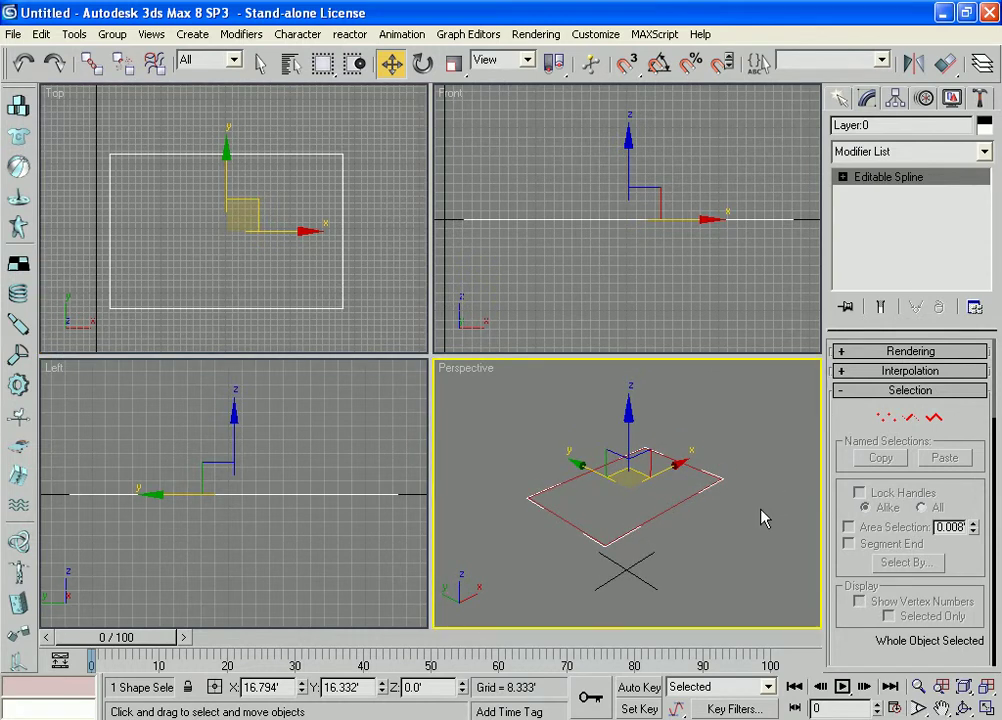
left_click(985, 154)
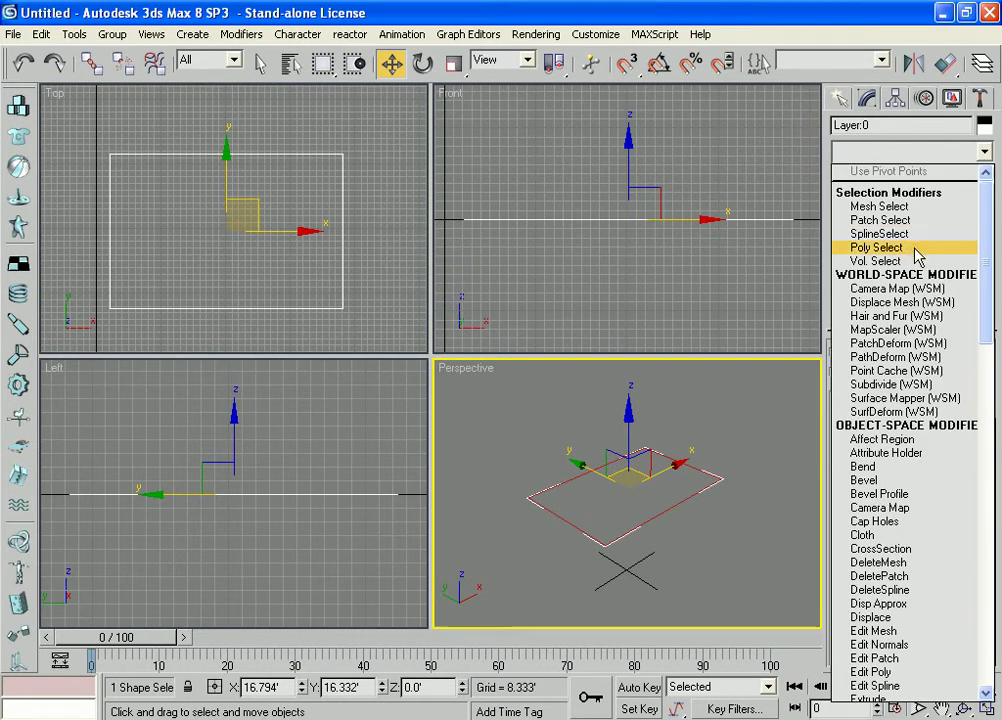
key("e")
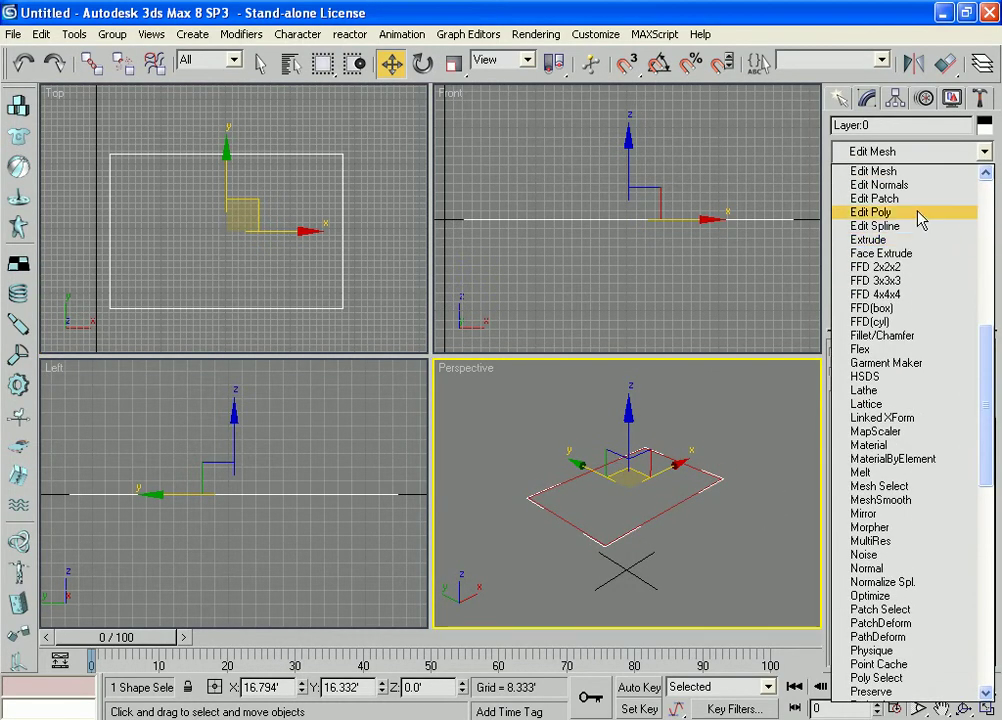
left_click(722, 430)
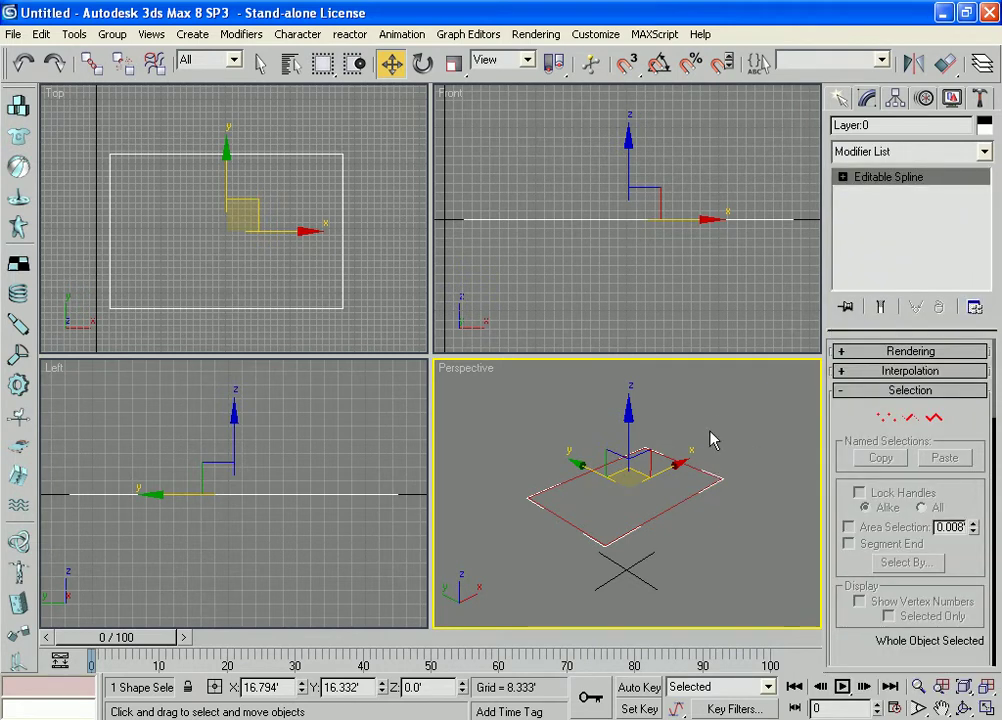
Step: Edit the rectangle's Editable Spline at spline level and bring the Outline setting of its geometry parameters into reach
left_click(714, 446)
left_click(590, 536)
left_click(843, 176)
left_click(878, 224)
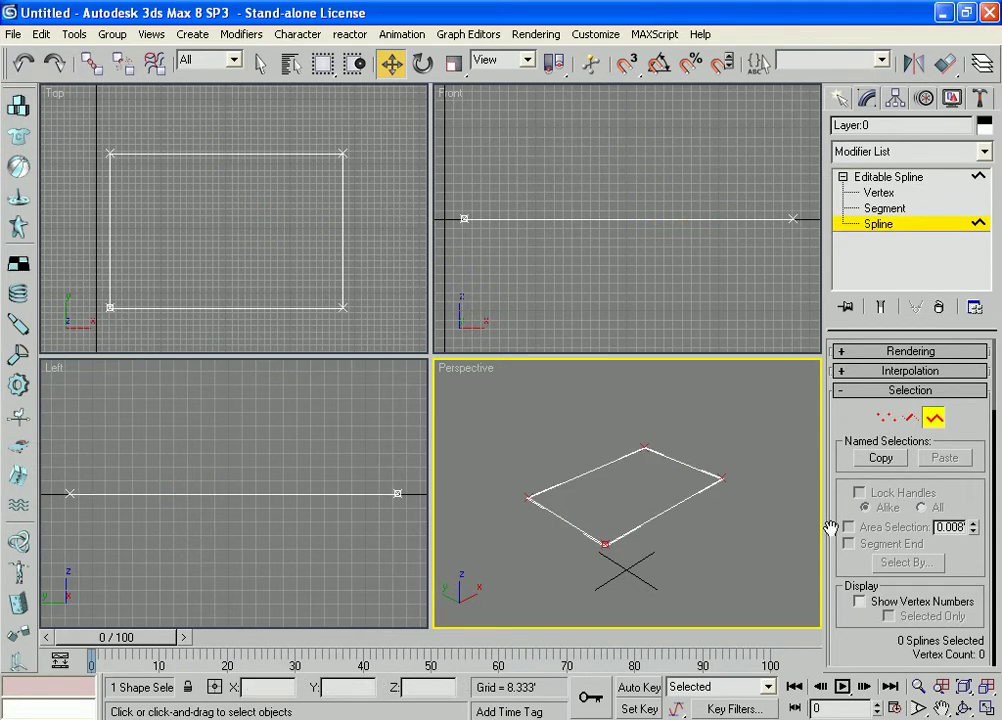
left_click_drag(833, 528, 836, 493)
scroll(835, 520, "down", 3)
scroll(836, 480, "down", 4)
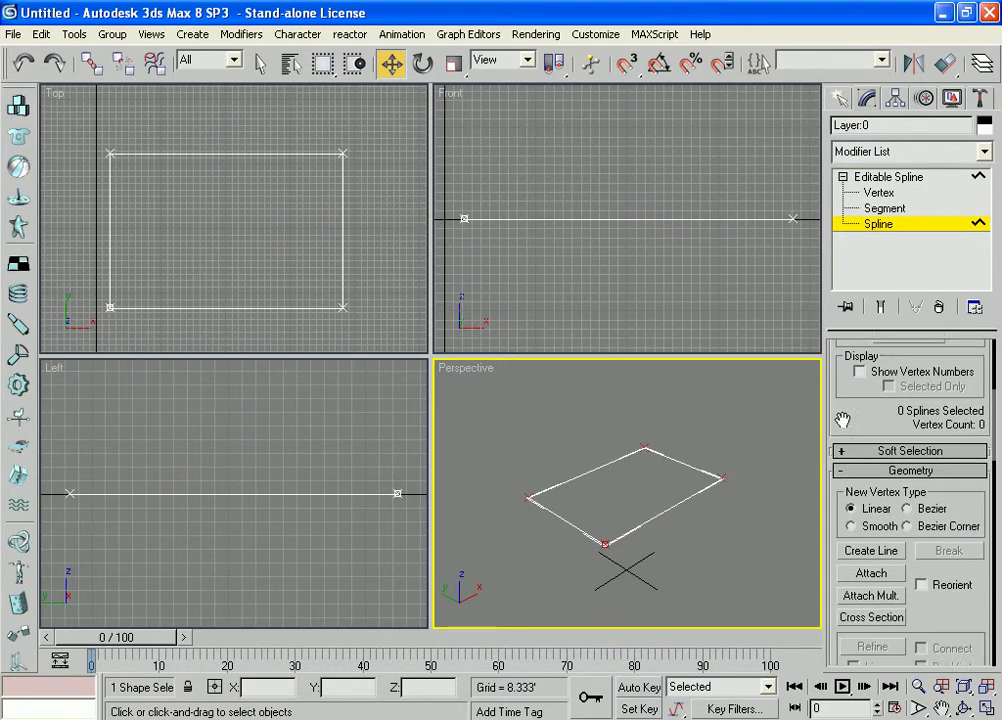
left_click_drag(834, 566, 834, 398)
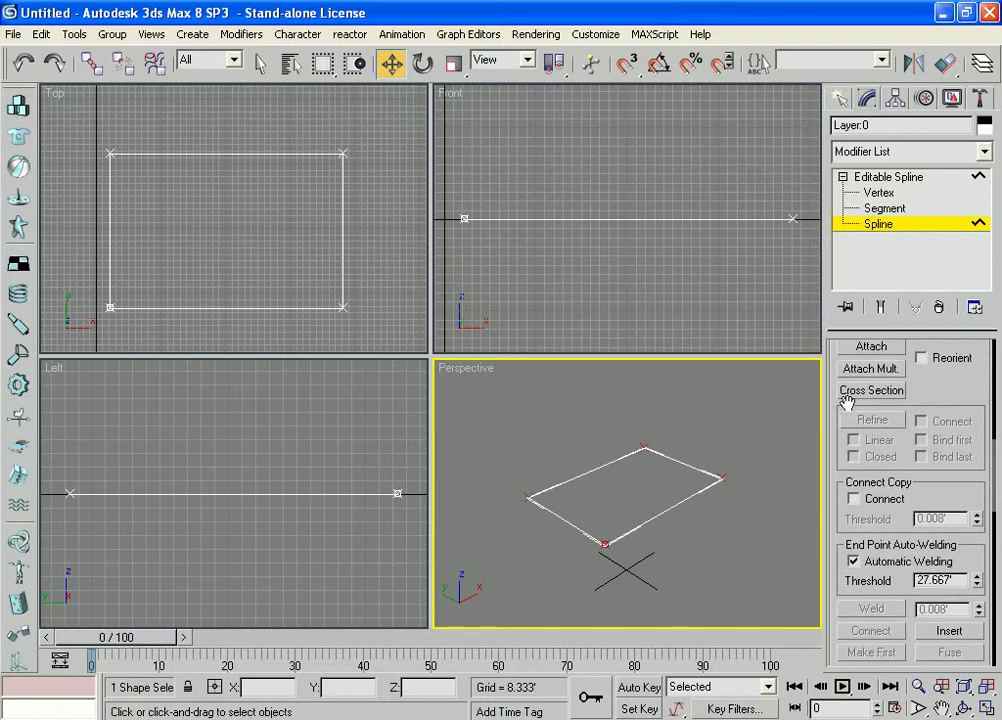
left_click_drag(836, 523, 840, 380)
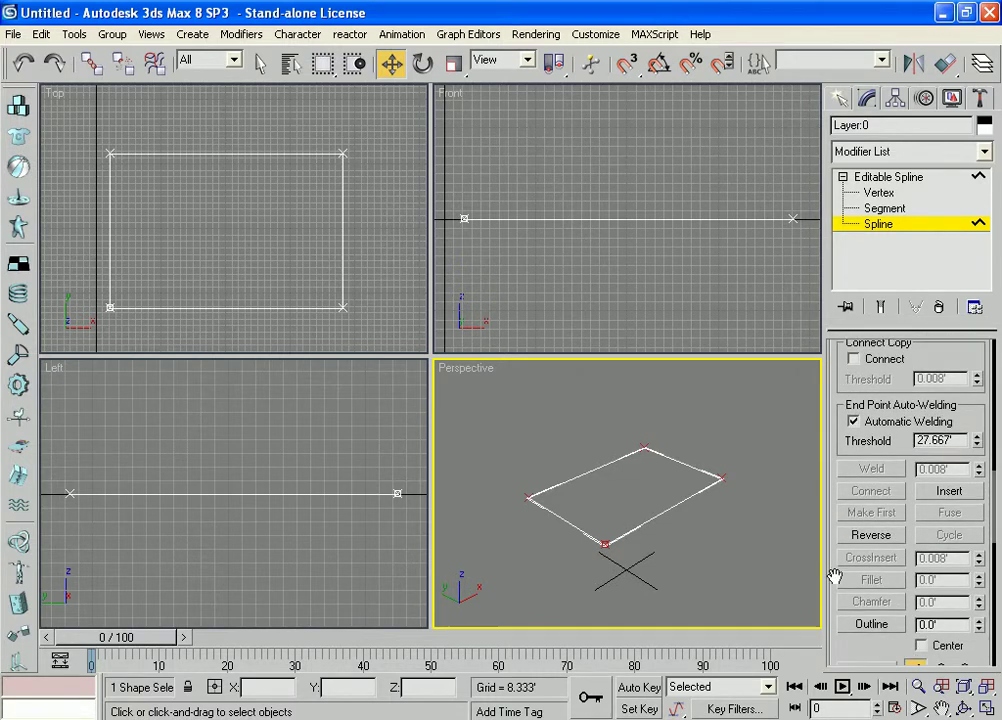
left_click_drag(833, 604, 830, 545)
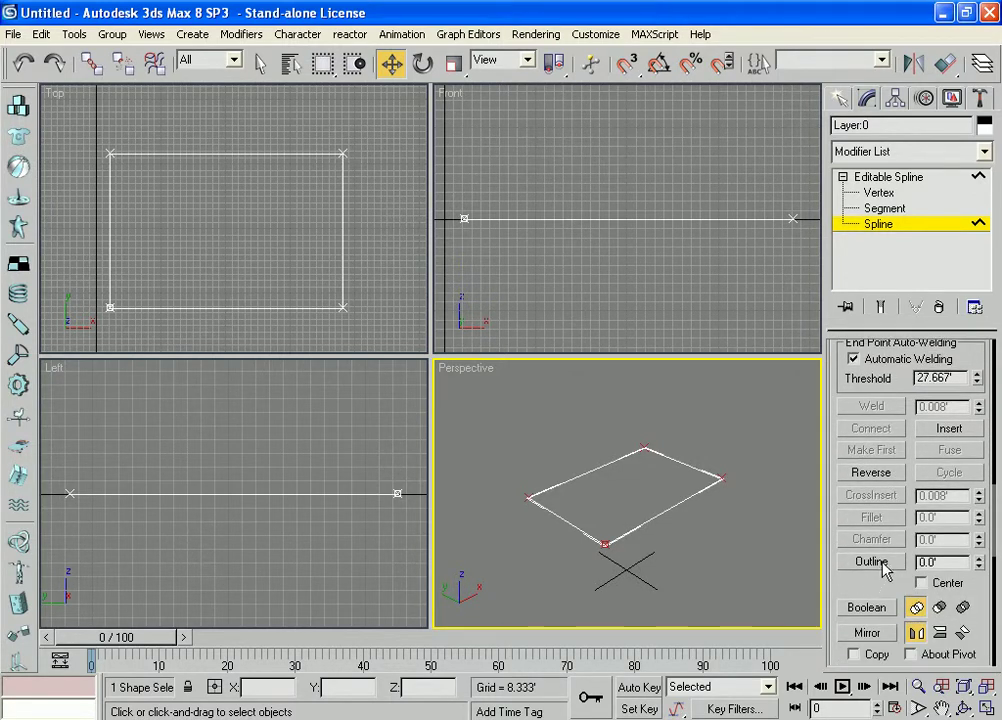
Step: Try outlining the rectangle inward by 2' and by 1', undoing each attempt
left_click(950, 563)
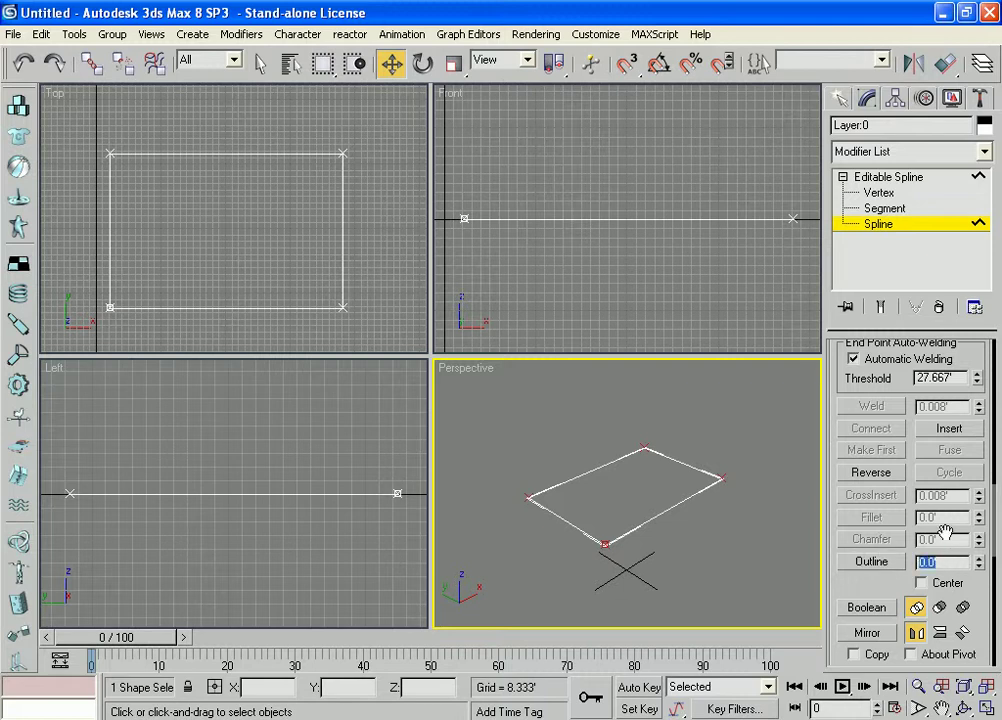
type("2")
key("Return")
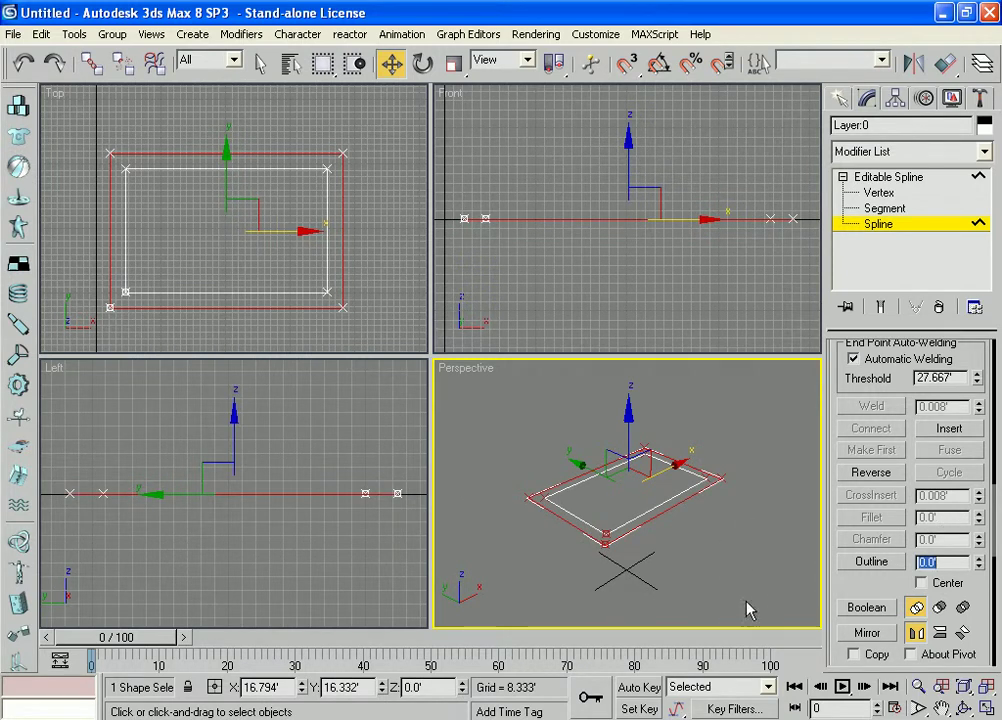
middle_click_drag(385, 238, 368, 254)
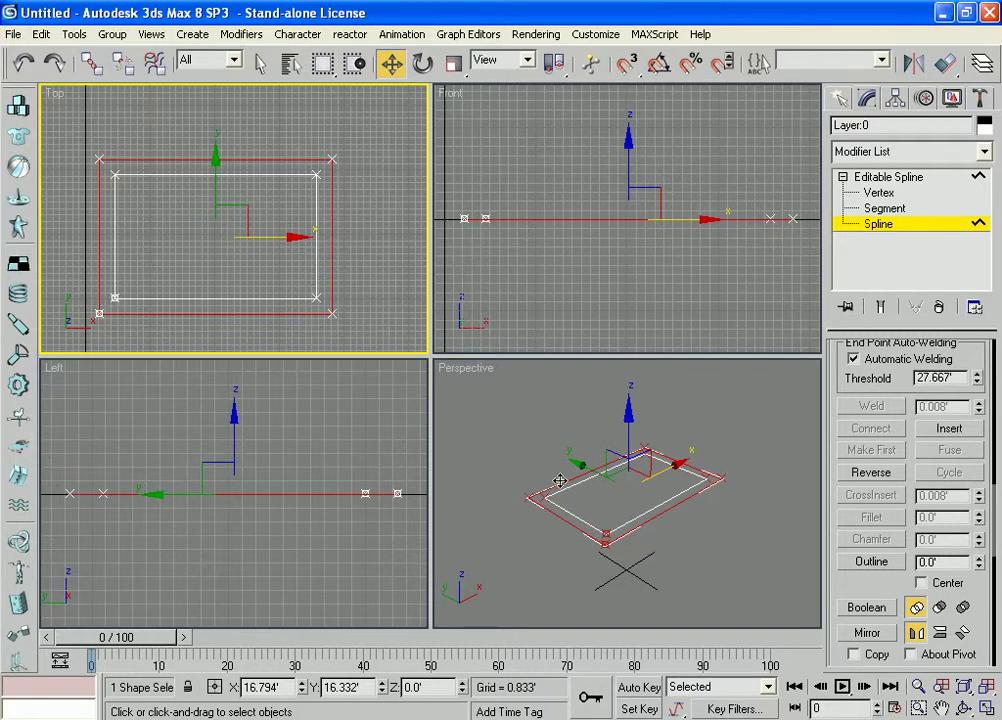
key("ctrl+z")
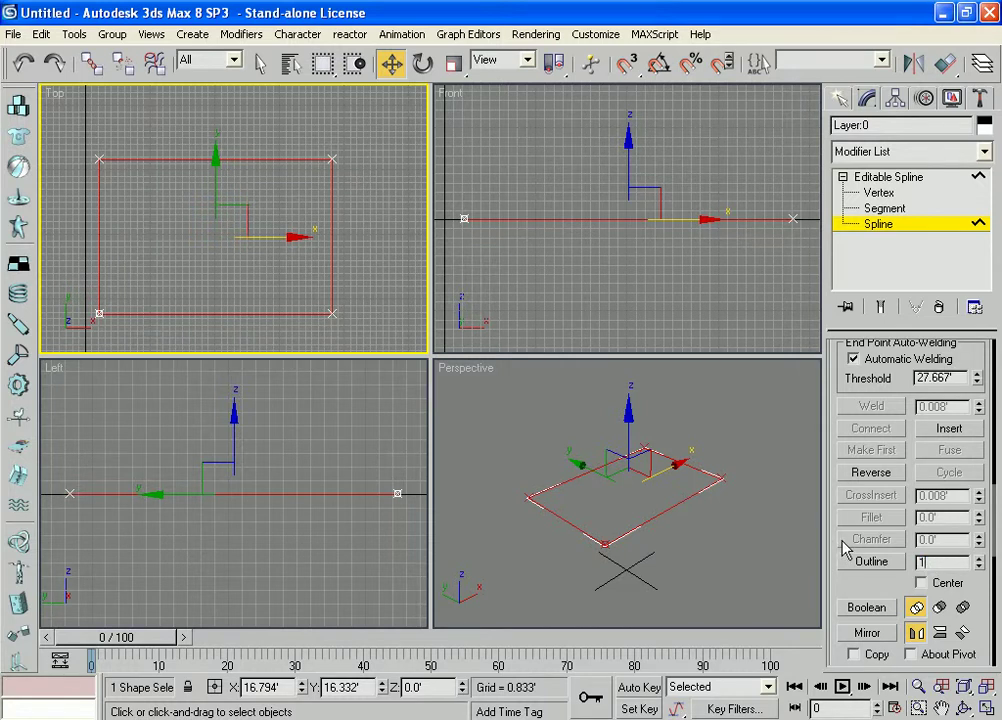
key("Return")
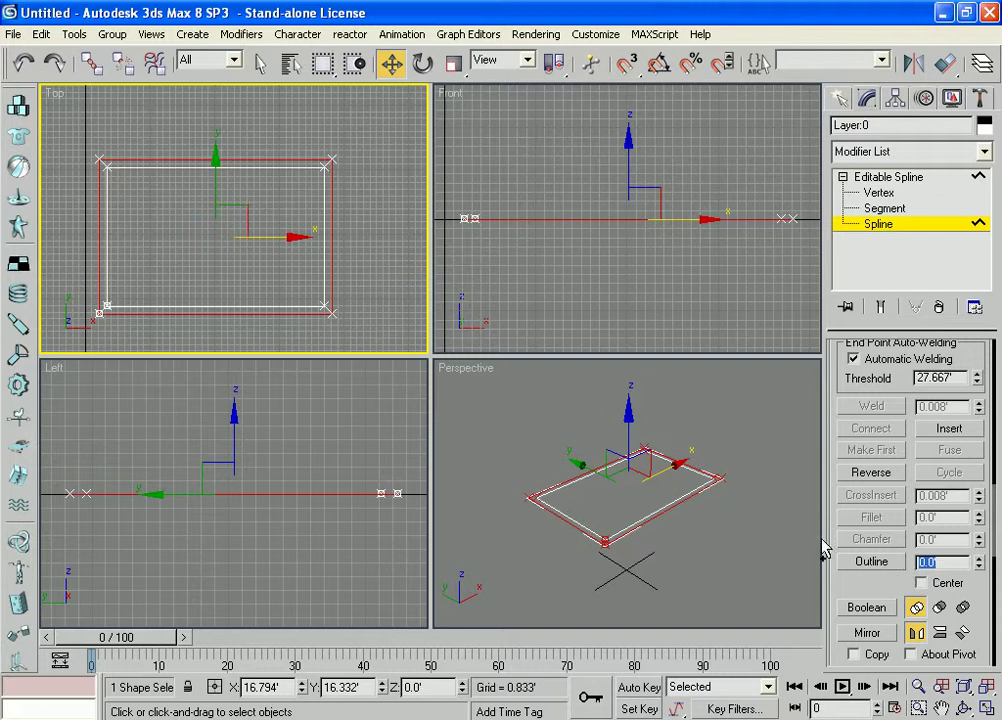
left_click(351, 212)
key("ctrl+z")
key("ctrl+z")
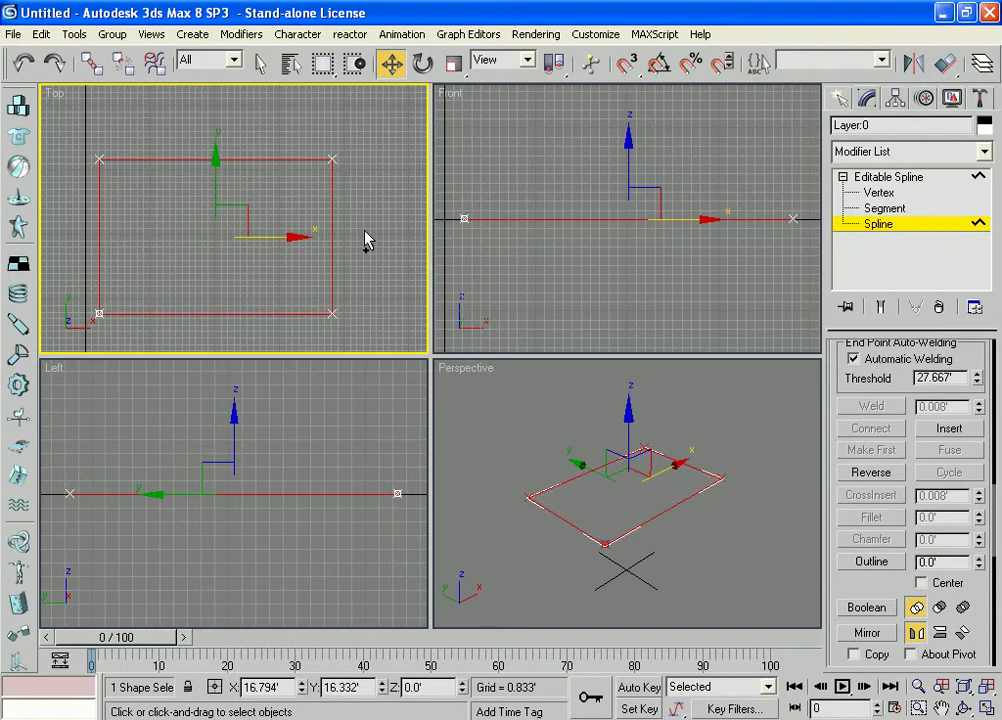
Step: Outline the rectangular spline inward by 1' for the wall thickness and return to the whole-object level
double_click(942, 561)
key("Return")
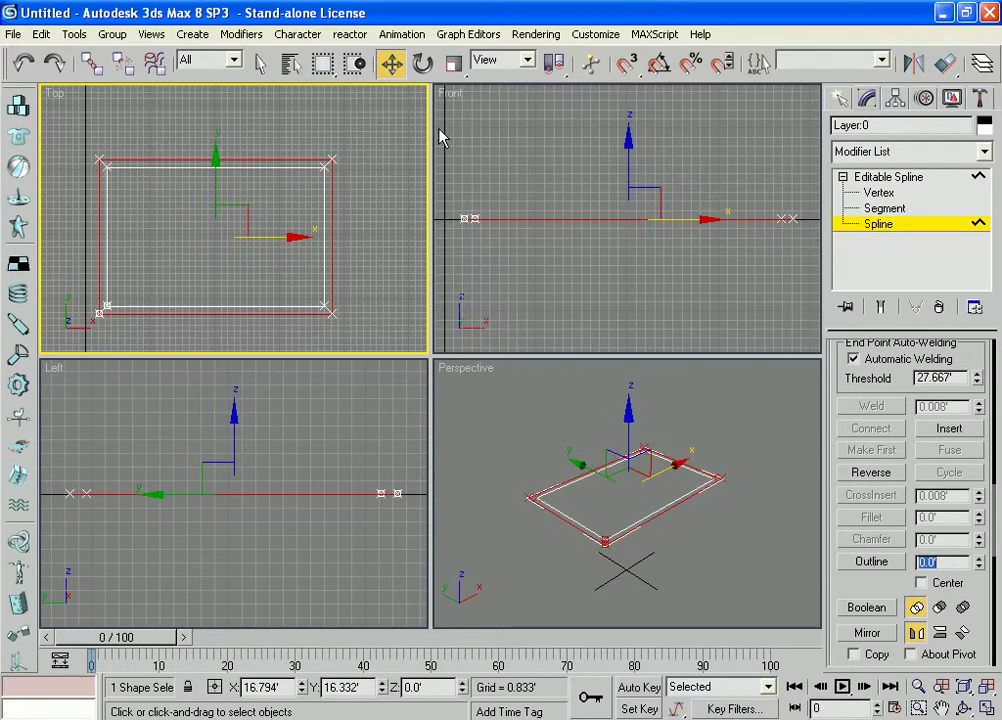
middle_click_drag(376, 235, 351, 252)
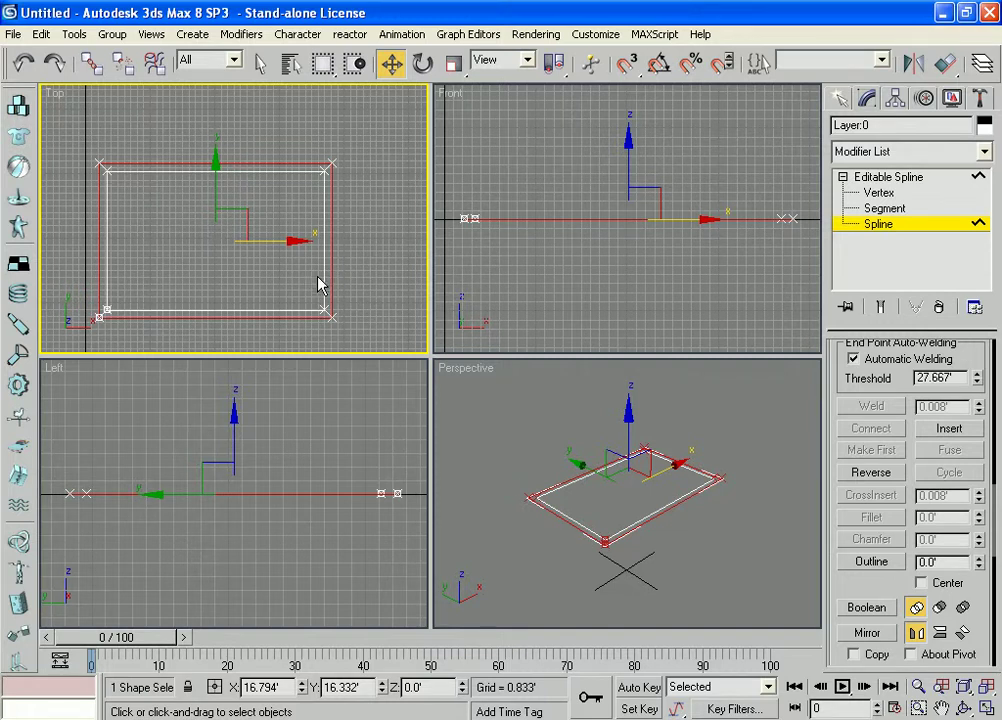
left_click(874, 180)
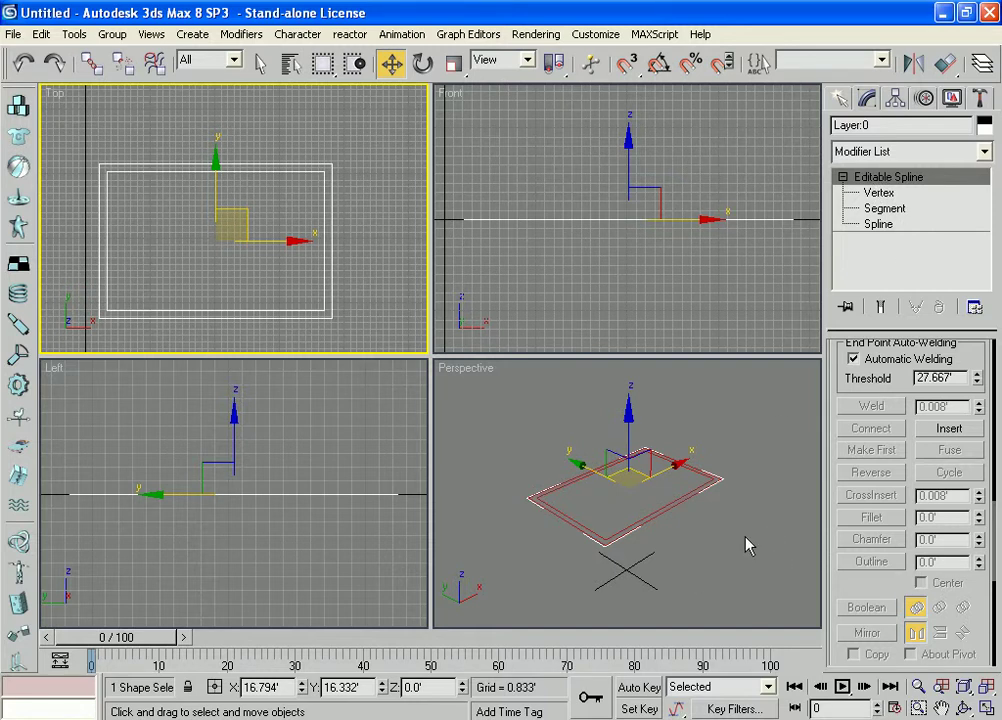
Step: Add an Extrude modifier to the double rectangular outline
middle_click_drag(745, 545, 729, 569)
scroll(727, 514, "up", 5)
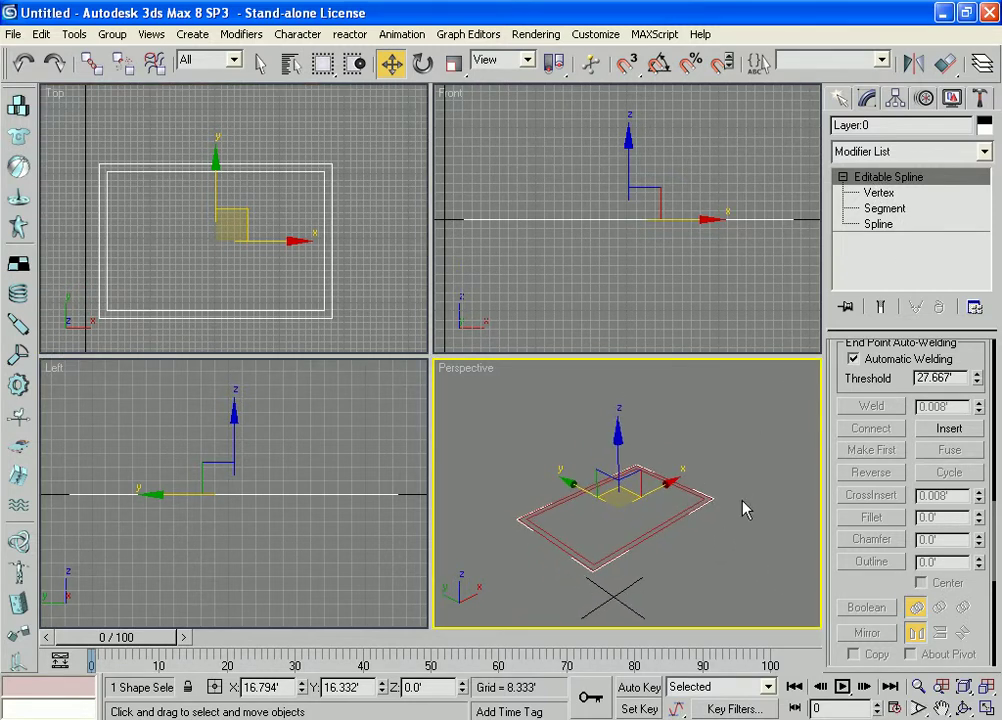
middle_click_drag(736, 487, 760, 469)
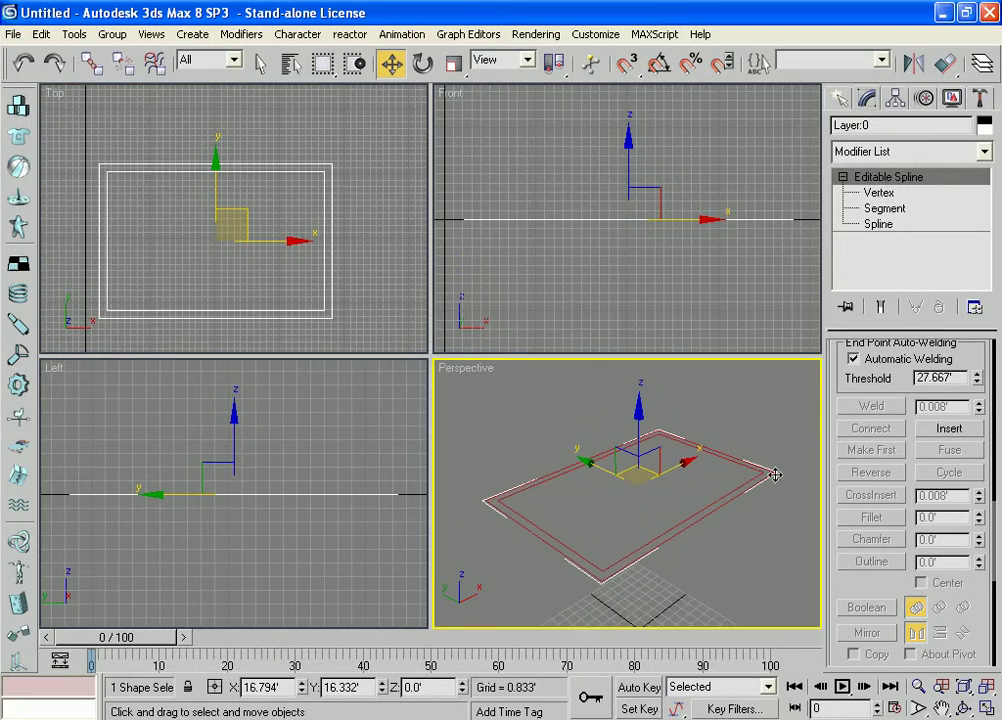
scroll(713, 548, "down", 5)
left_click(985, 151)
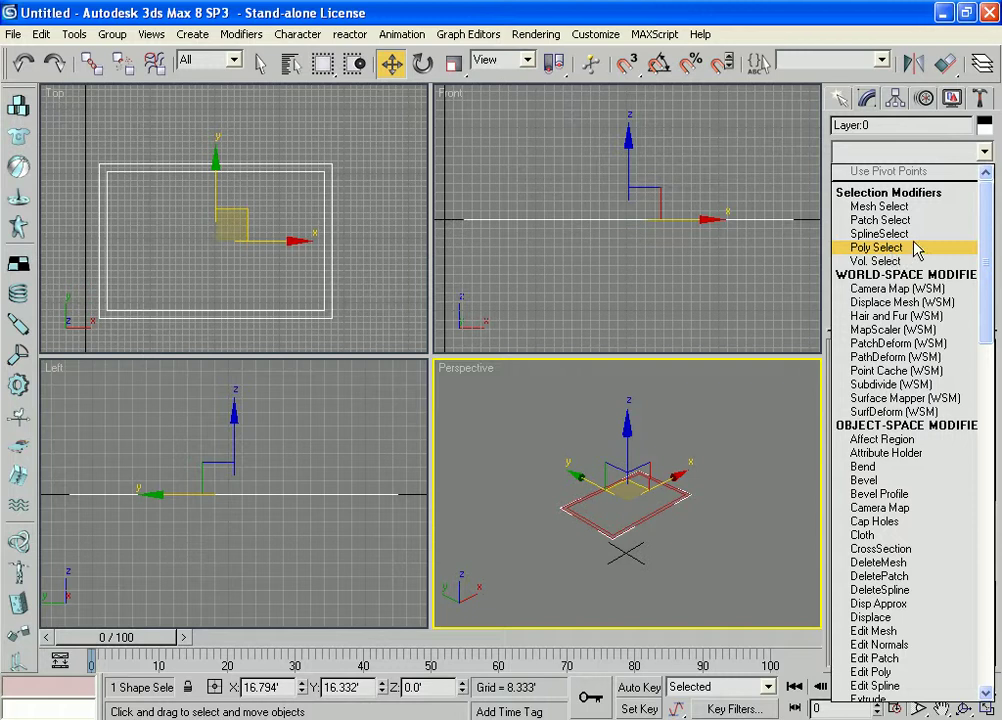
scroll(913, 248, "down", 11)
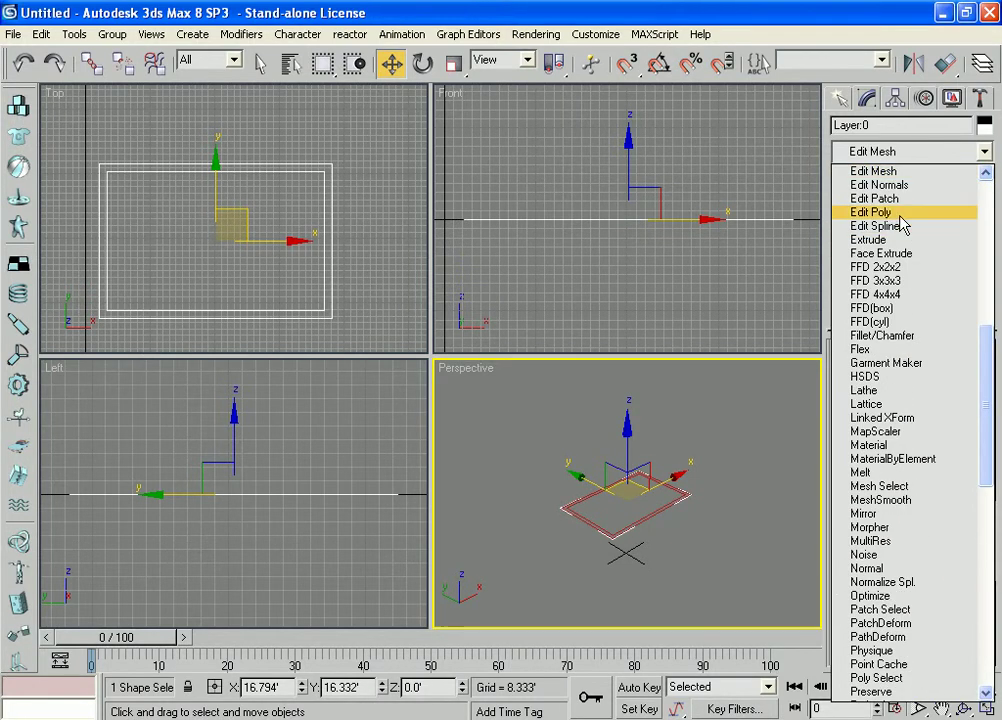
left_click(887, 241)
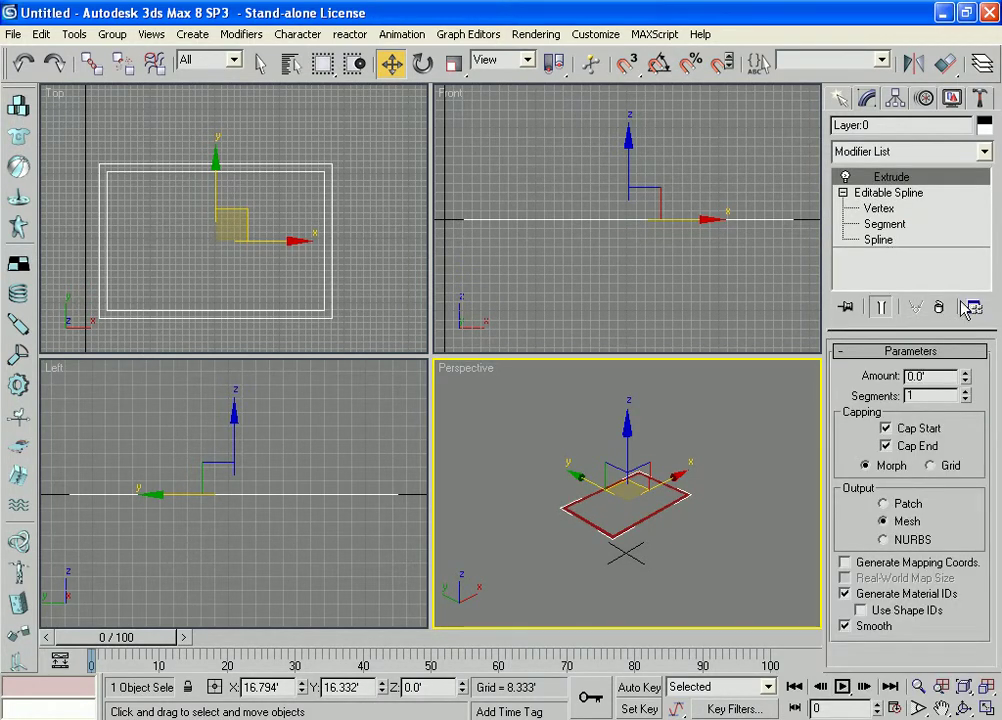
Step: Set the extrusion amount of the basement walls to 10'
middle_click_drag(737, 507, 723, 553)
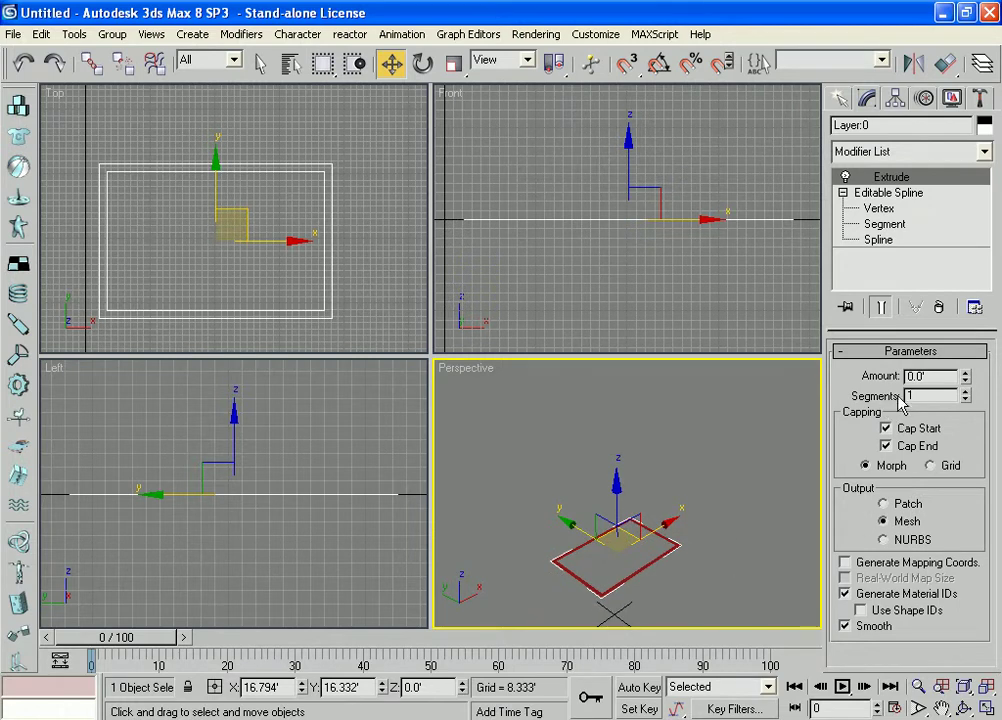
double_click(937, 376)
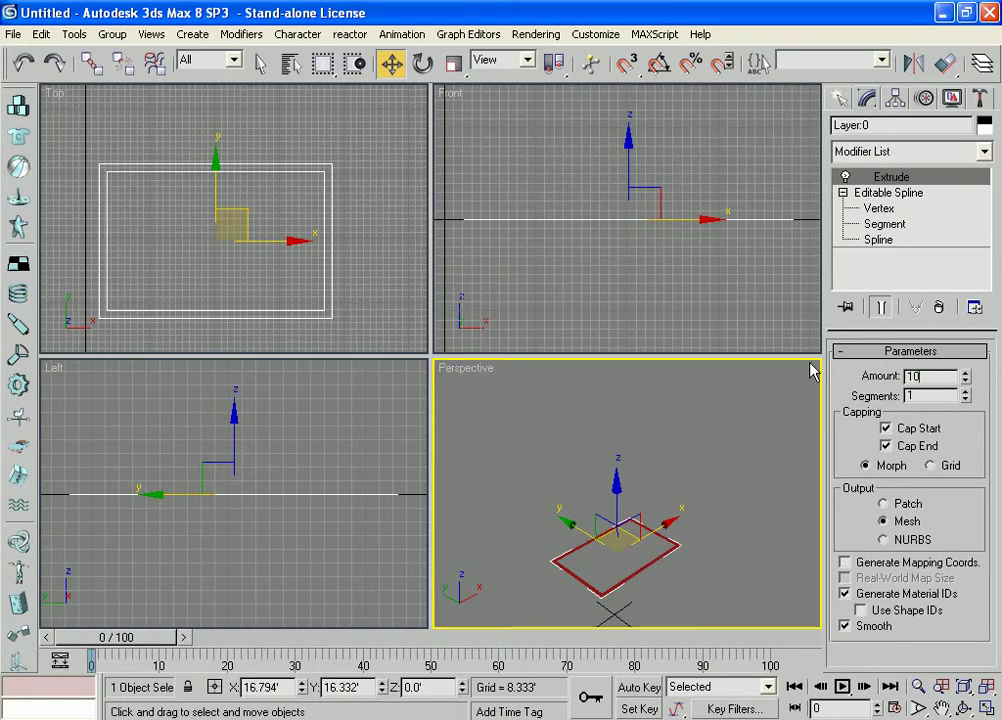
type("10")
key("Return")
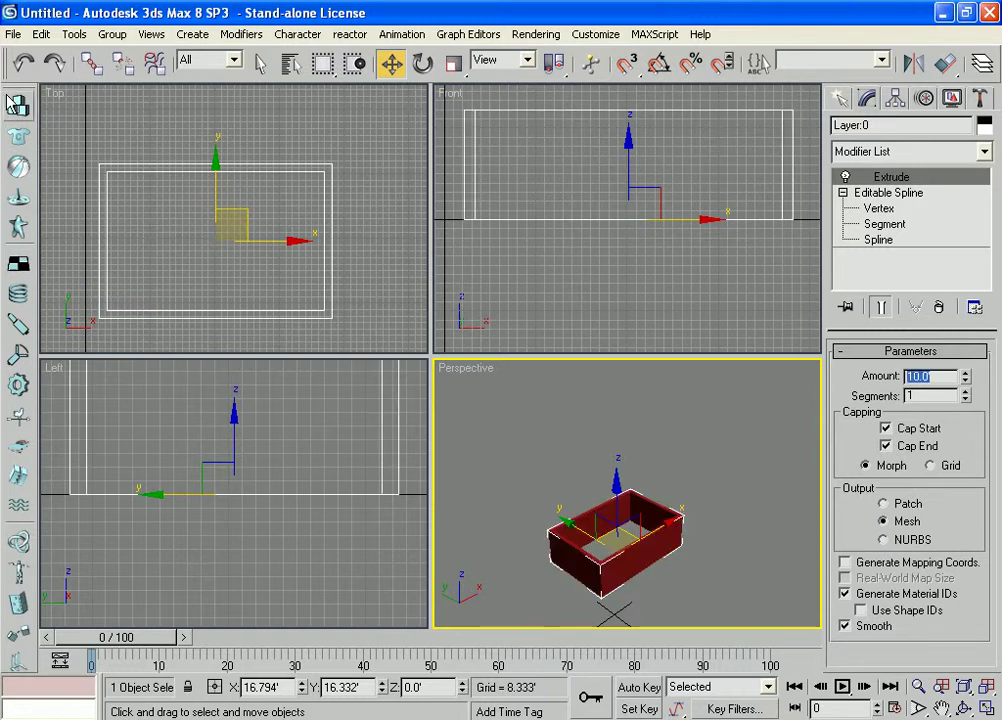
Step: Examine the extruded basement walls in an enlarged Perspective view and return to the four-viewport layout
middle_click_drag(681, 519, 669, 477)
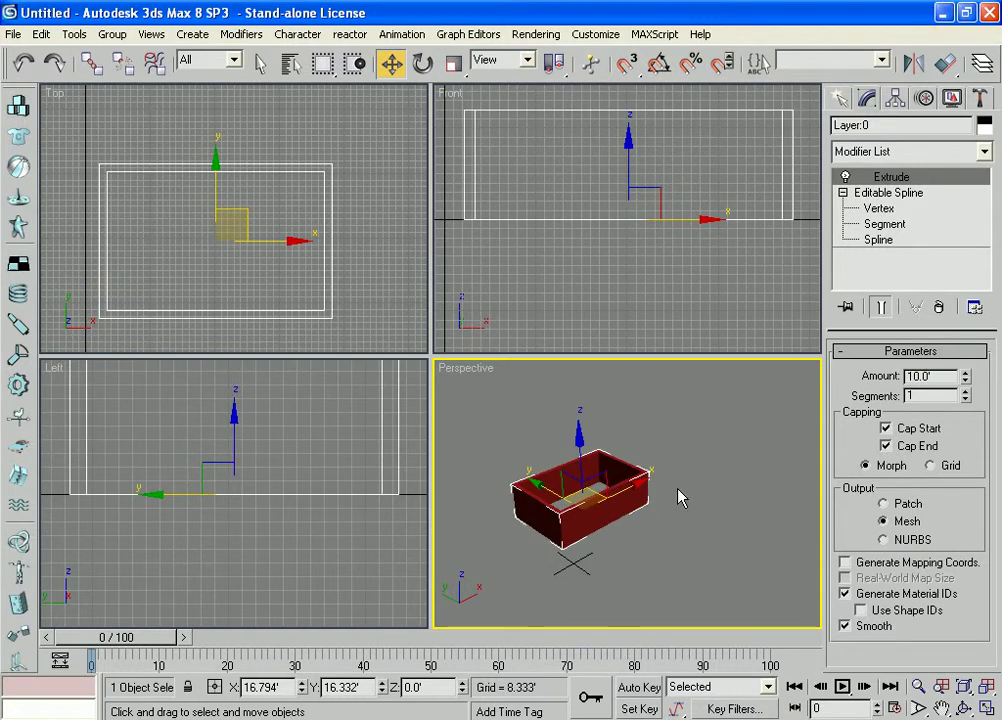
key("alt+w")
scroll(664, 465, "up", 6)
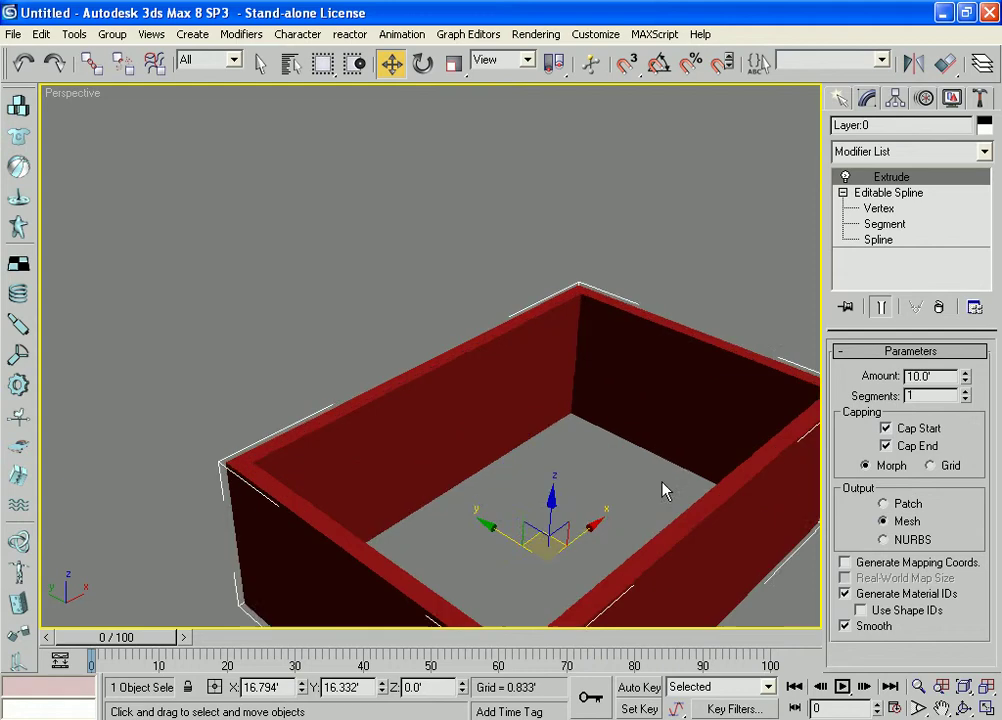
scroll(510, 300, "down", 6)
middle_click_drag(573, 362, 595, 390)
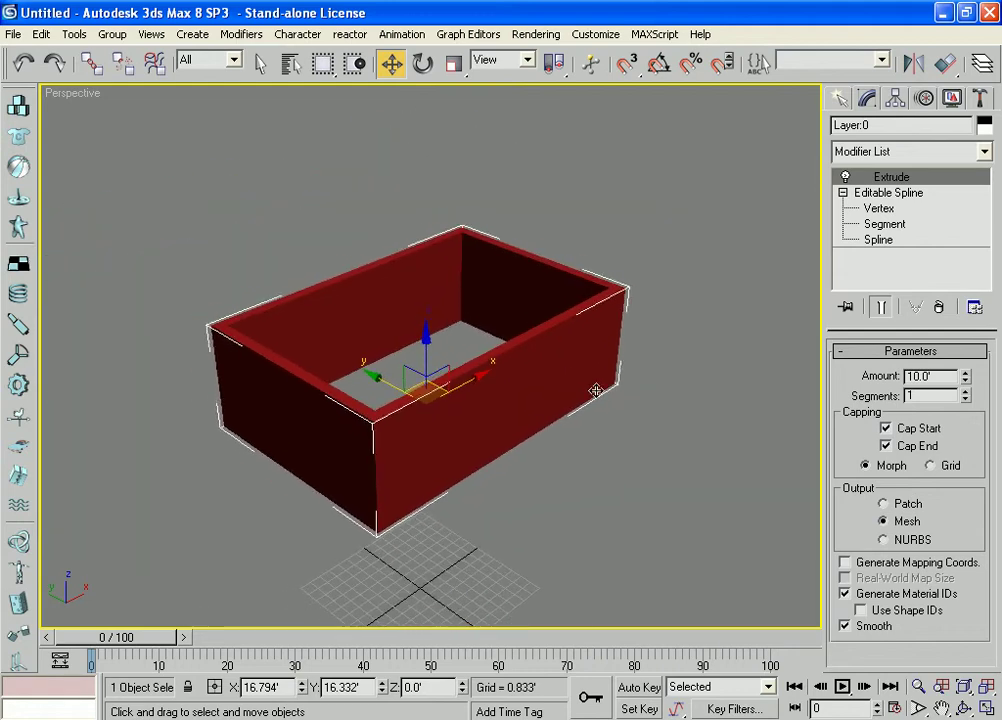
middle_click_drag(601, 480, 624, 508, "alt")
key("alt+w")
middle_click(330, 255)
middle_click_drag(330, 255, 331, 253)
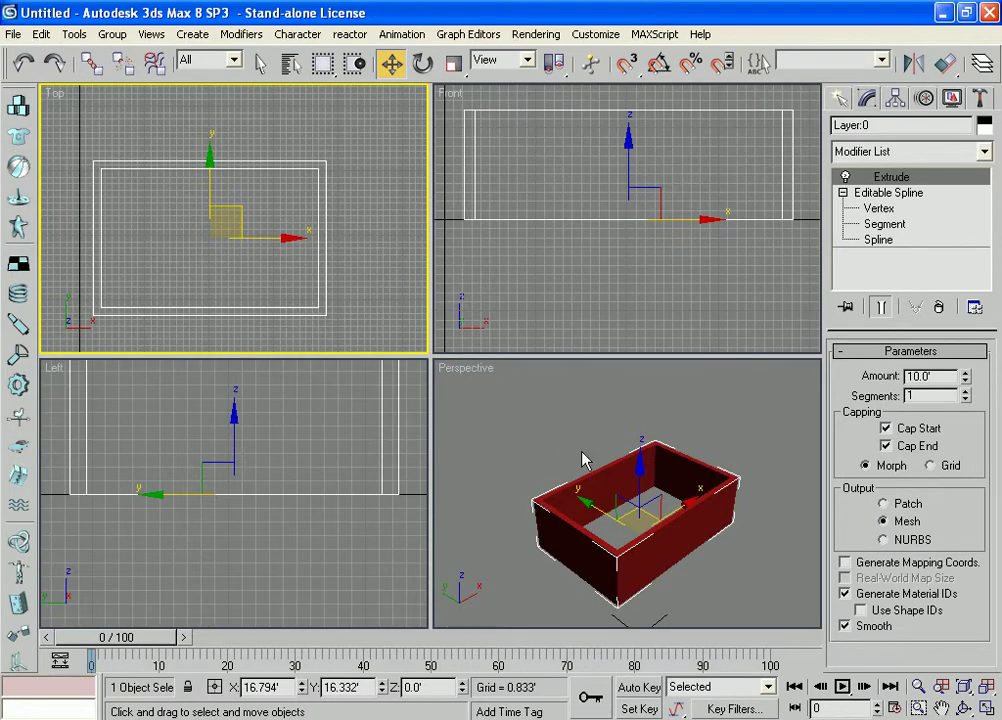
Step: Reselect the basement walls and shift them slightly along the X axis to about 16.39'
middle_click_drag(713, 580, 741, 486)
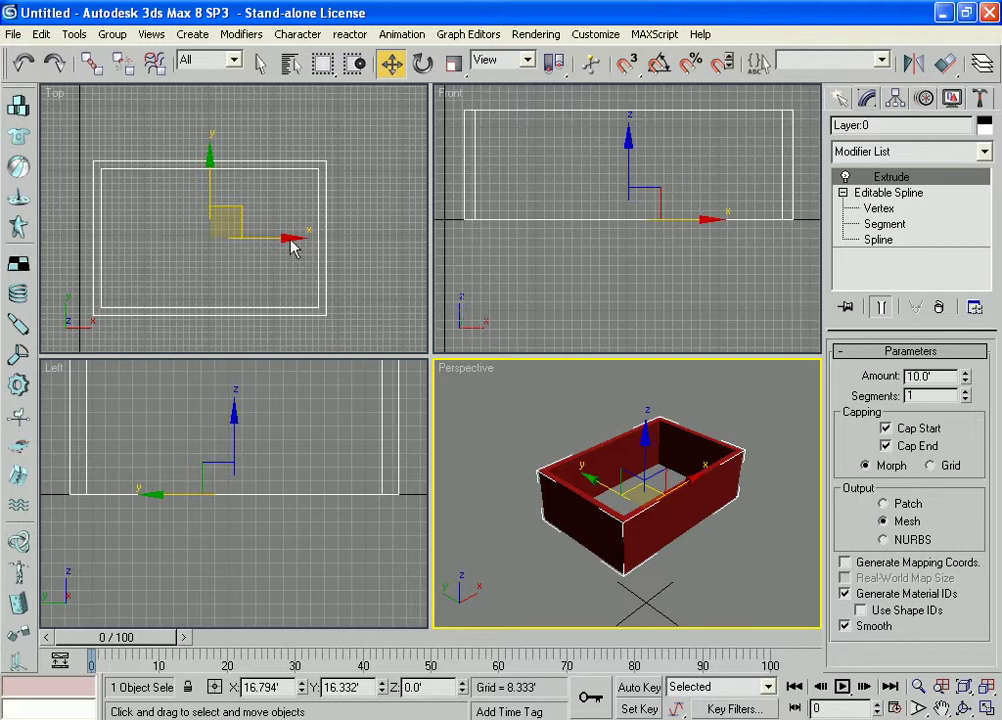
left_click(526, 458)
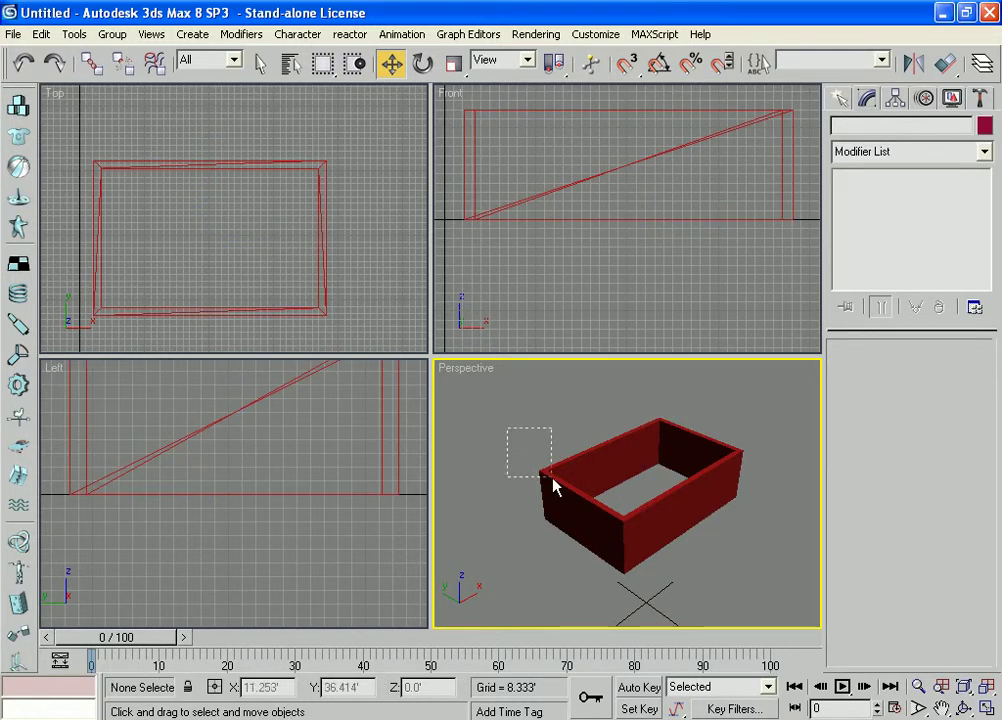
left_click(575, 512)
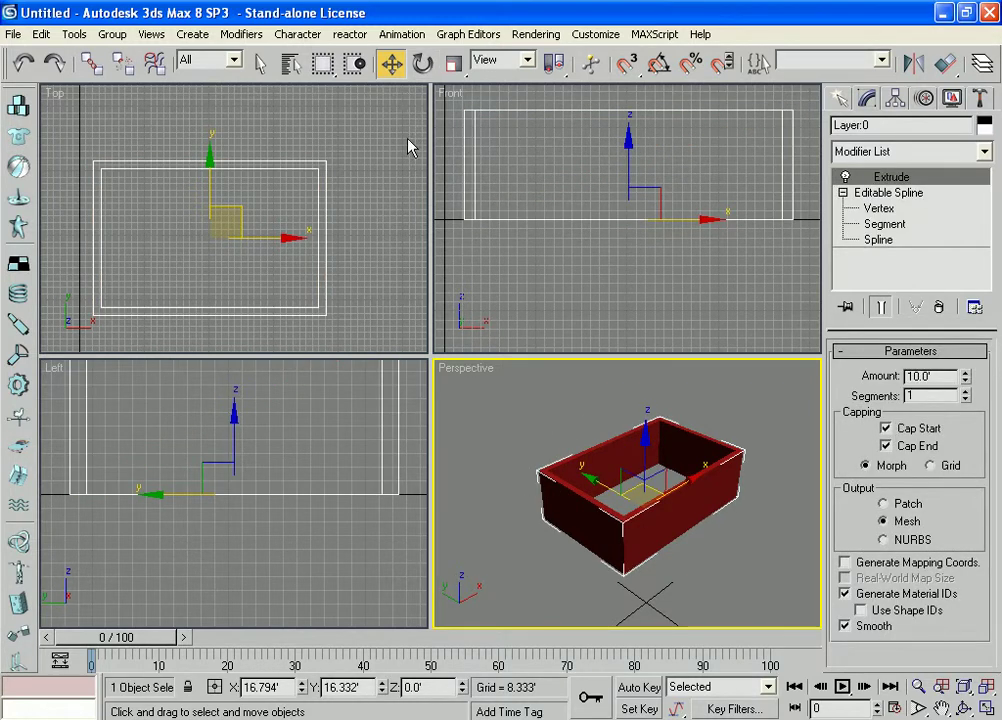
left_click(260, 63)
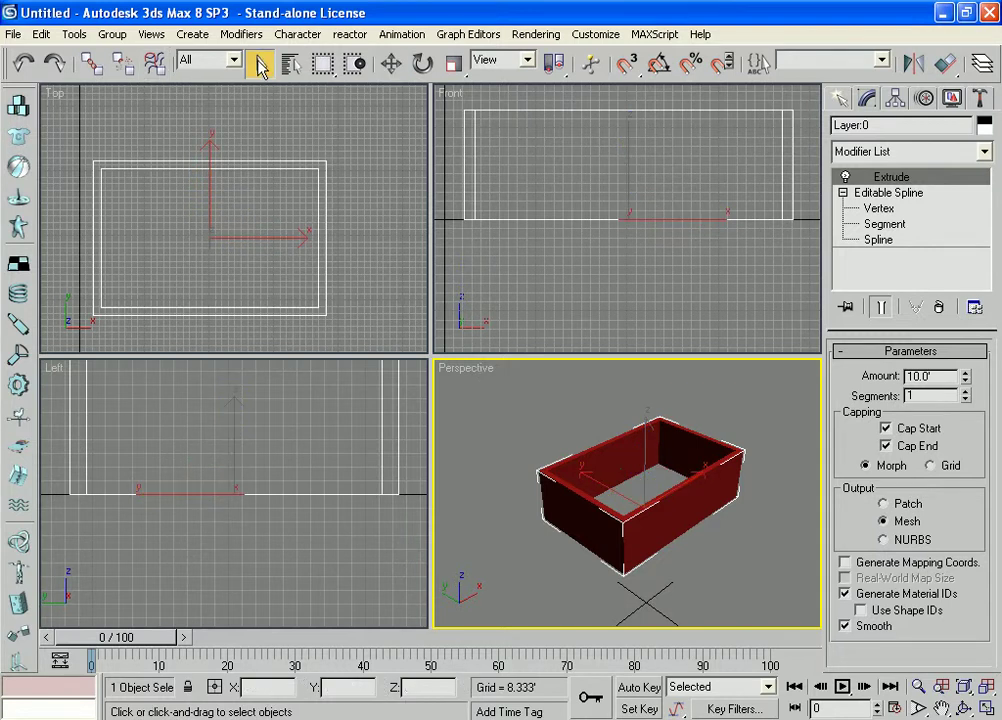
key("w")
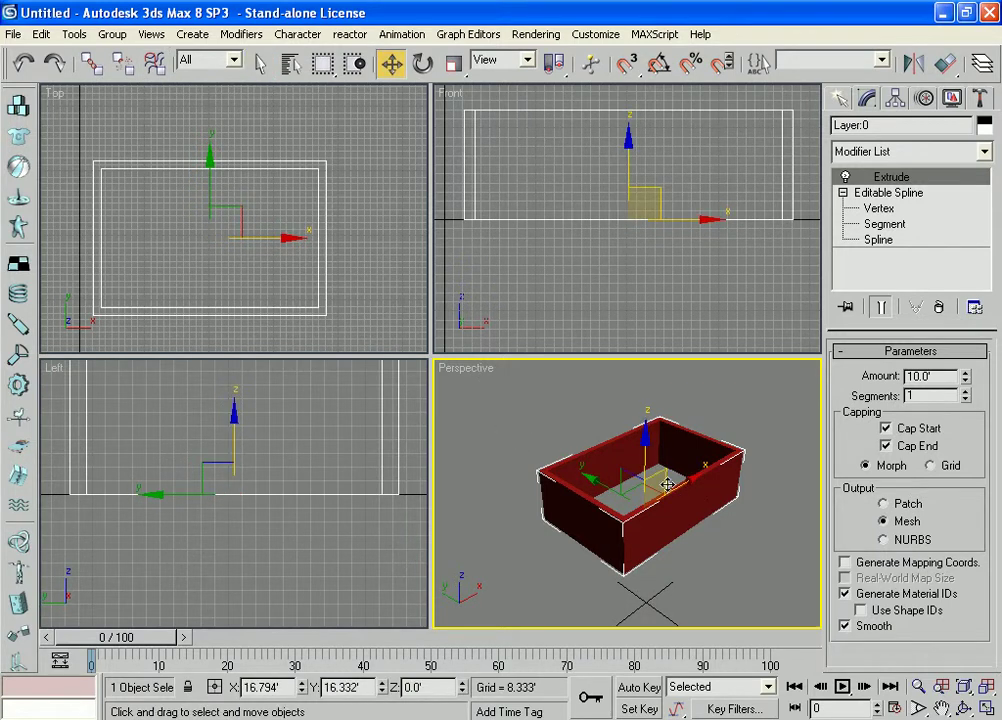
left_click_drag(698, 480, 660, 458)
key("ctrl+z")
Step: Create a Box over the walls' outer outline in the Top view, about 19.85' long, 29.9' wide and 2.19' high
middle_click(356, 233)
middle_click_drag(356, 233, 374, 224)
key("alt+w")
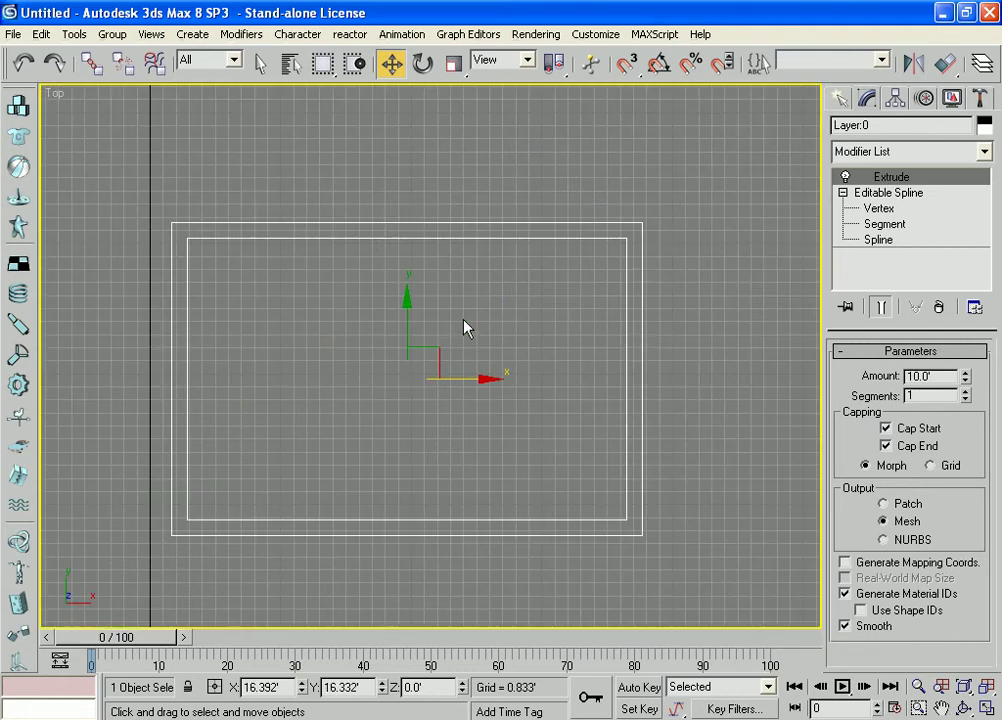
middle_click_drag(663, 324, 635, 322)
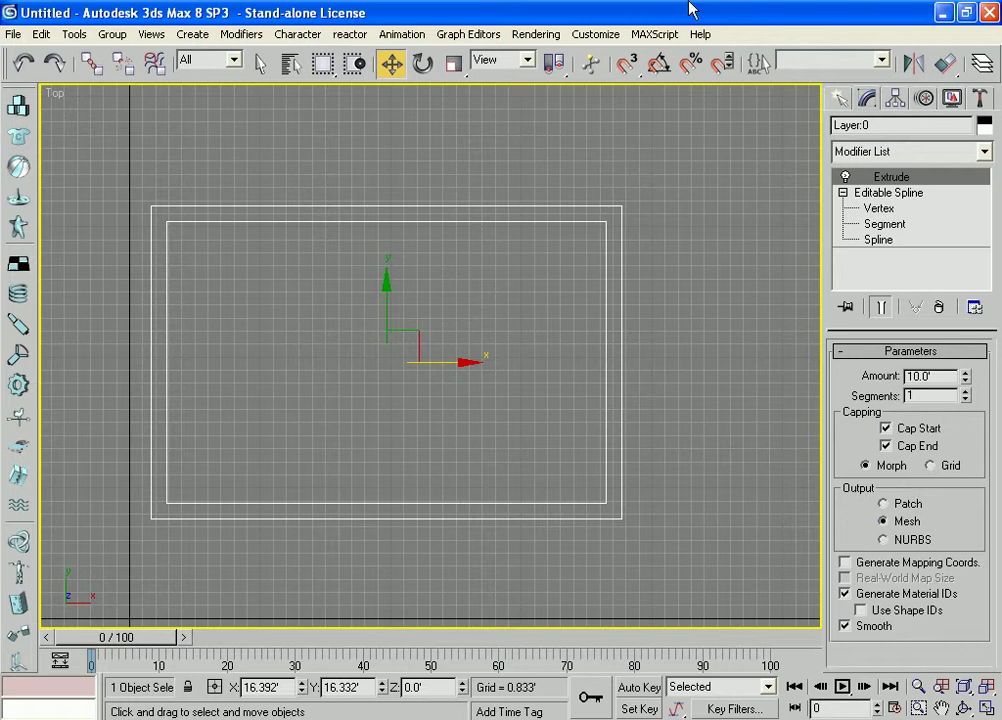
left_click(840, 99)
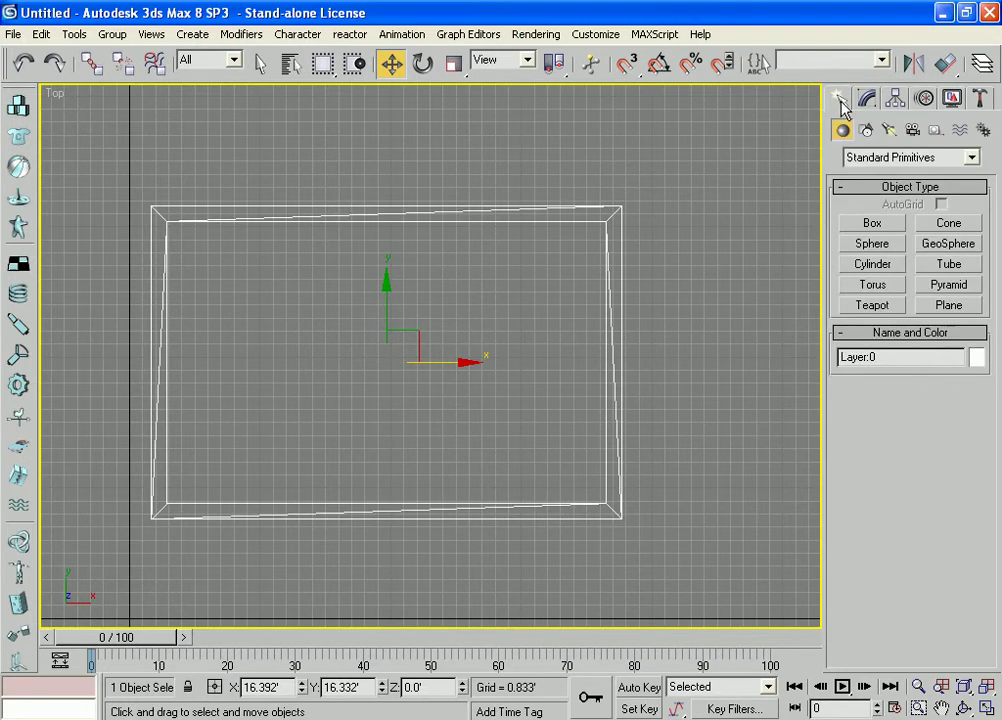
left_click(881, 224)
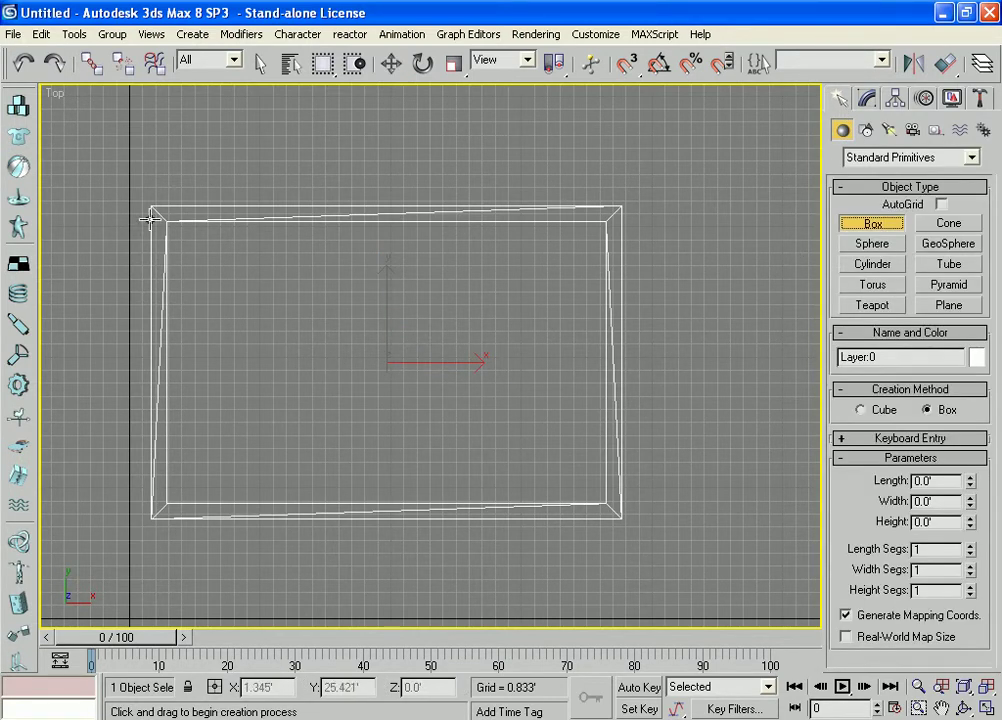
key("s")
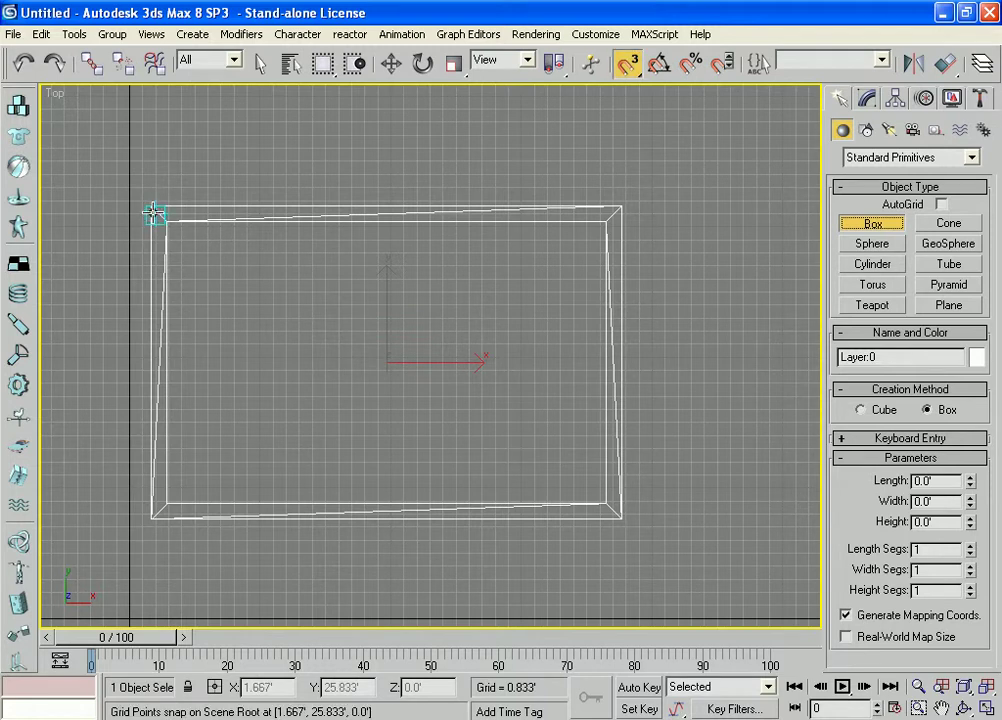
key("s")
left_click_drag(151, 207, 621, 518)
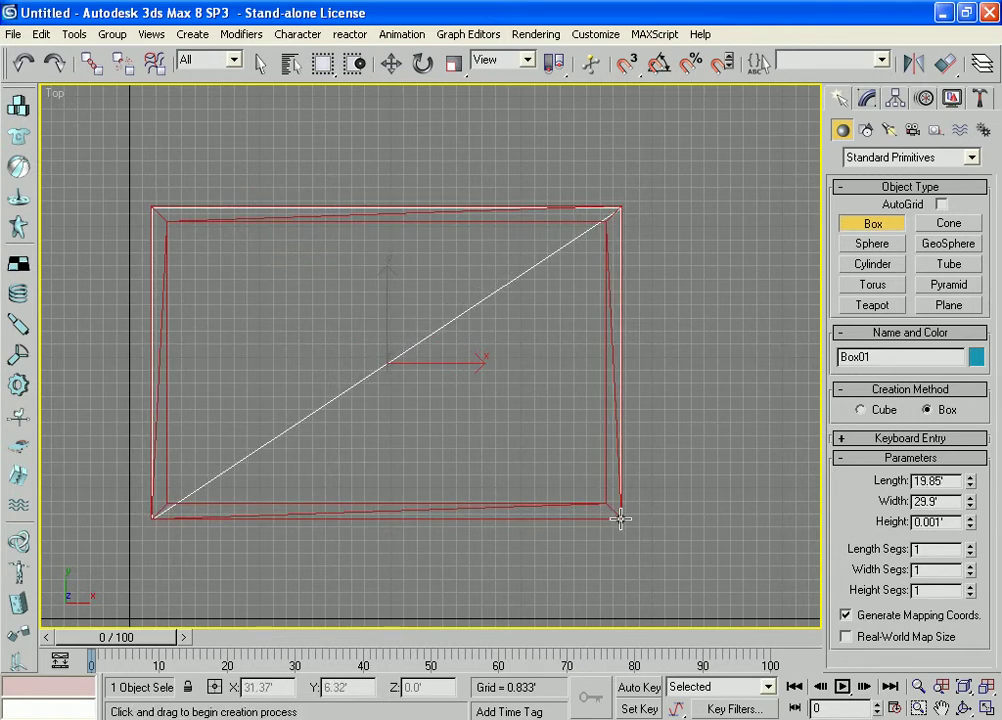
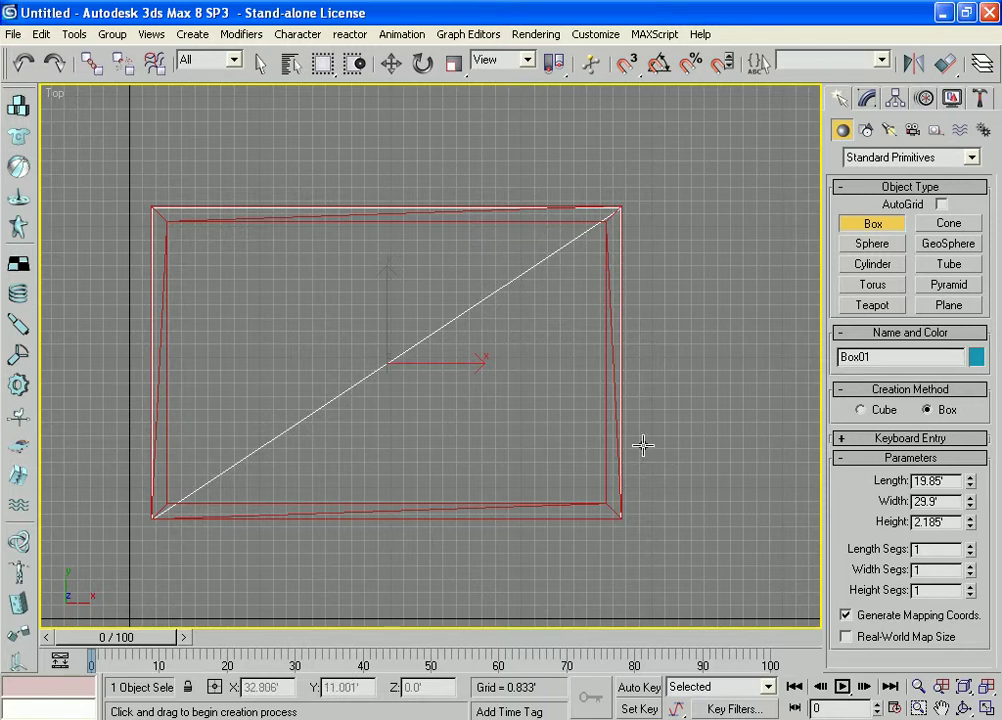
Step: Move the floor box down in the Front view until it sits beneath the basement walls, at Z about -2.13'
key("alt+w")
middle_click(563, 256)
middle_click_drag(563, 256, 557, 264)
middle_click_drag(594, 305, 615, 315)
key("w")
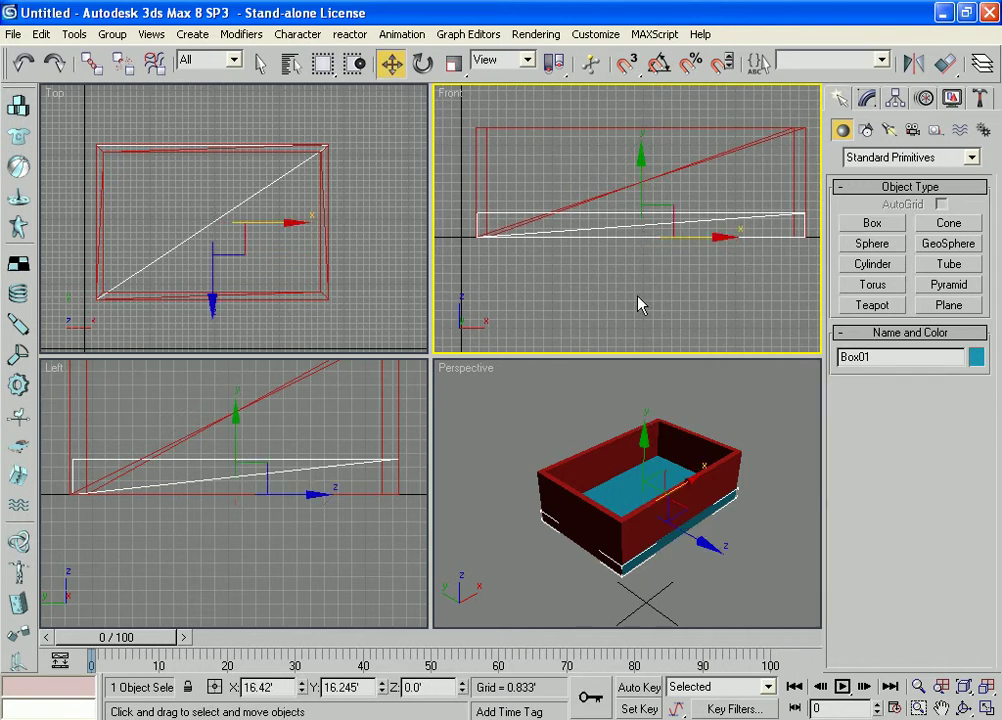
left_click_drag(641, 174, 654, 200)
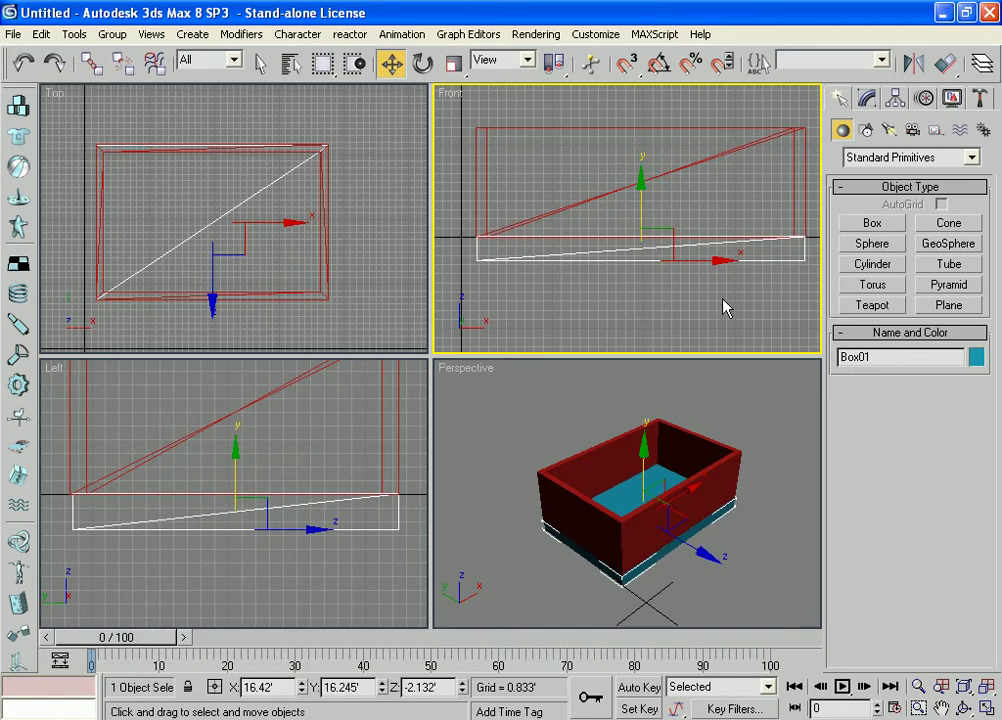
Step: Align the floor box with the walls along X at about 16.38' and widen it to about 30.2'
key("alt+w")
middle_click_drag(628, 352, 588, 365)
left_click_drag(530, 440, 523, 437)
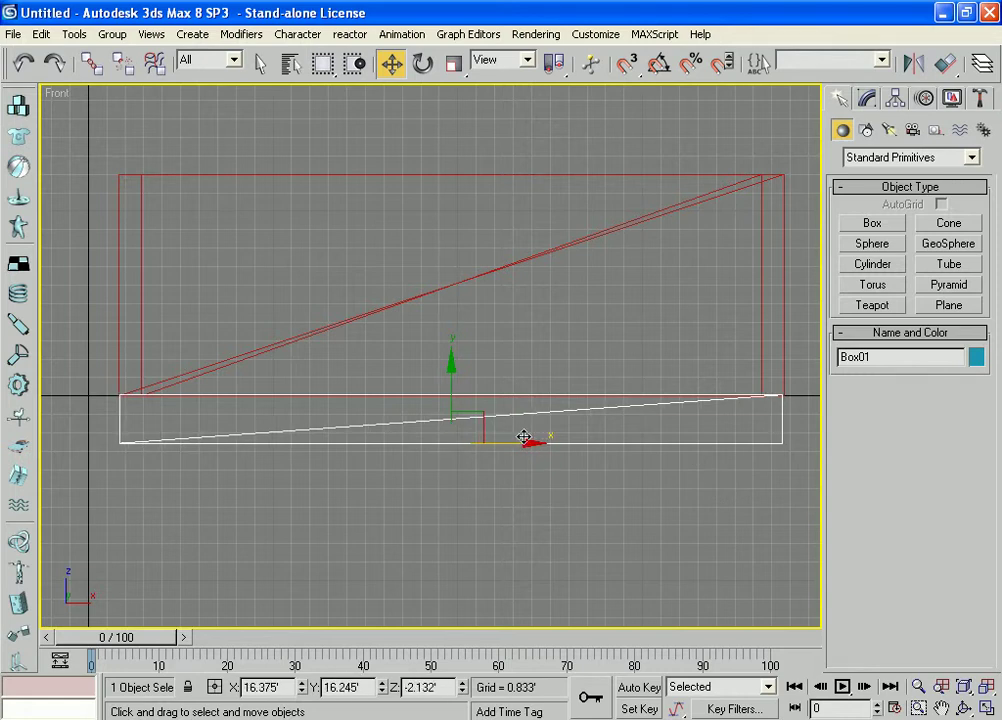
left_click(868, 99)
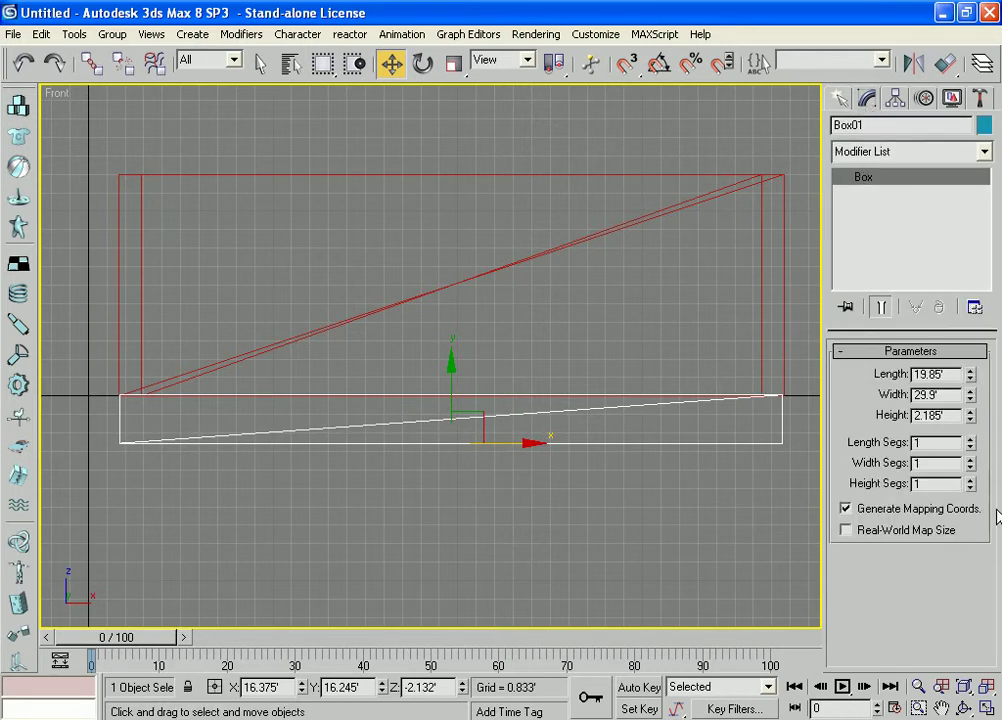
left_click(971, 397)
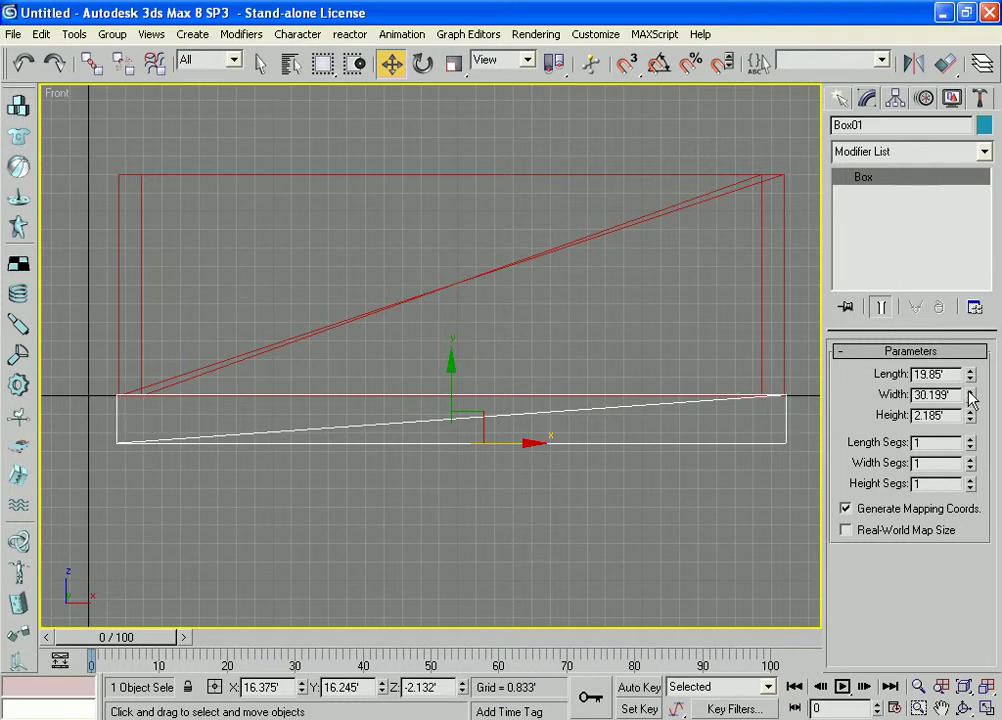
left_click_drag(524, 443, 525, 443)
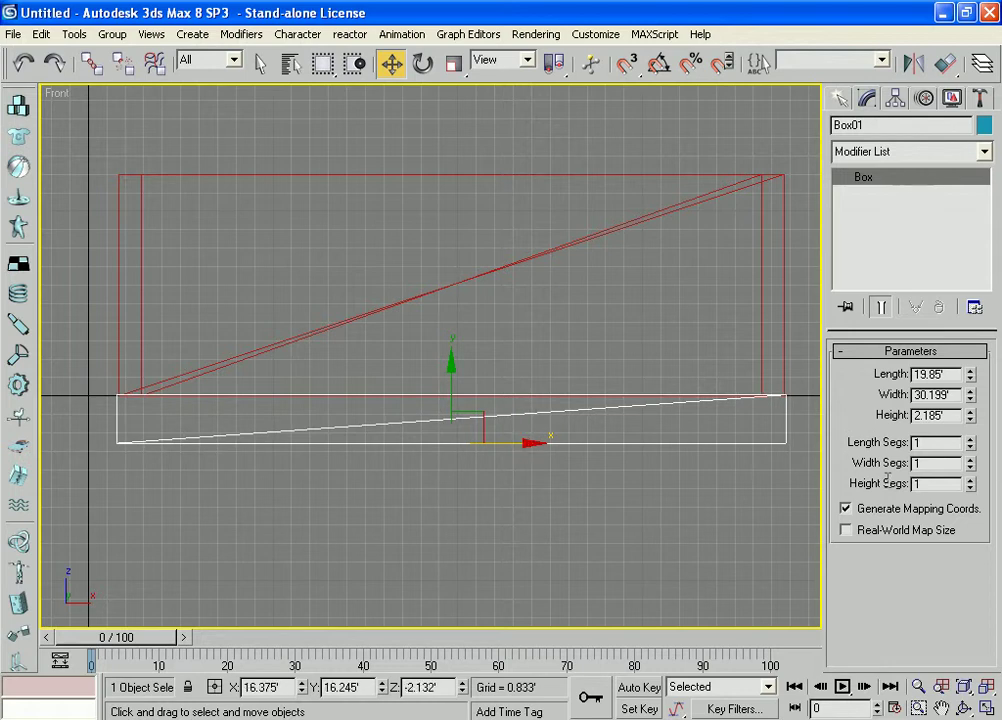
Step: Reduce the floor box's thickness by setting its height to 1'
left_click(970, 413)
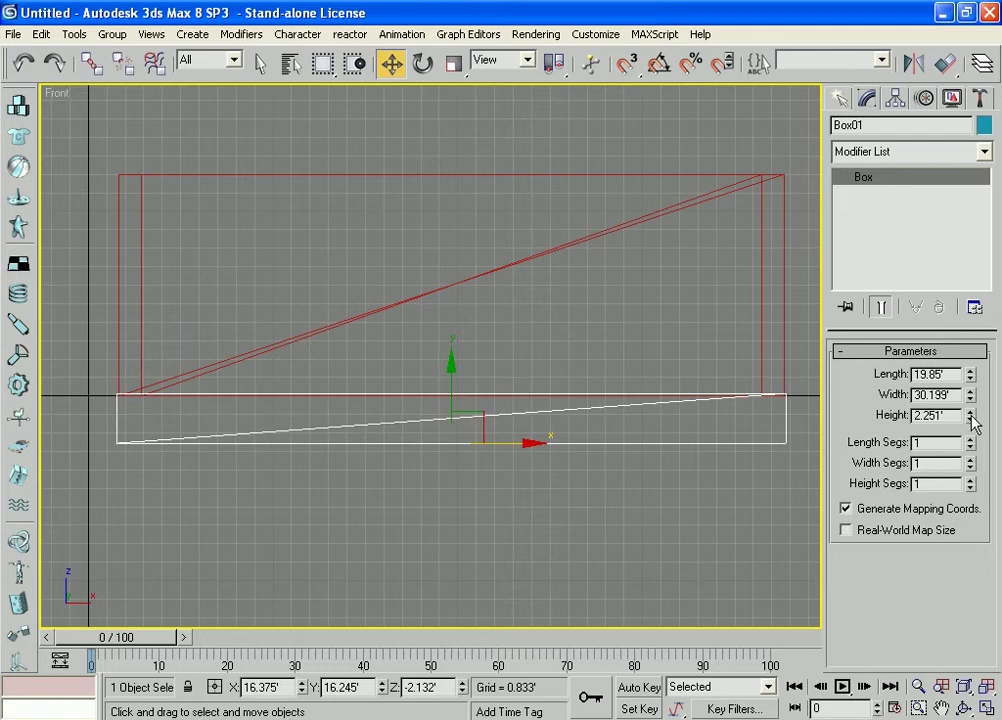
left_click(970, 413)
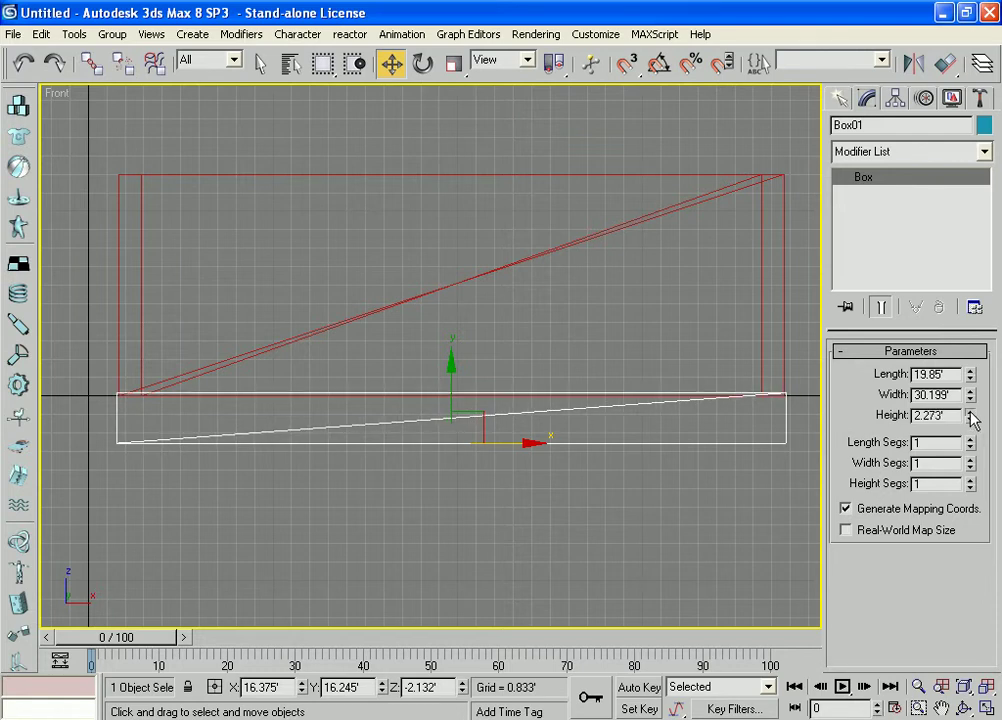
left_click_drag(970, 420, 970, 482)
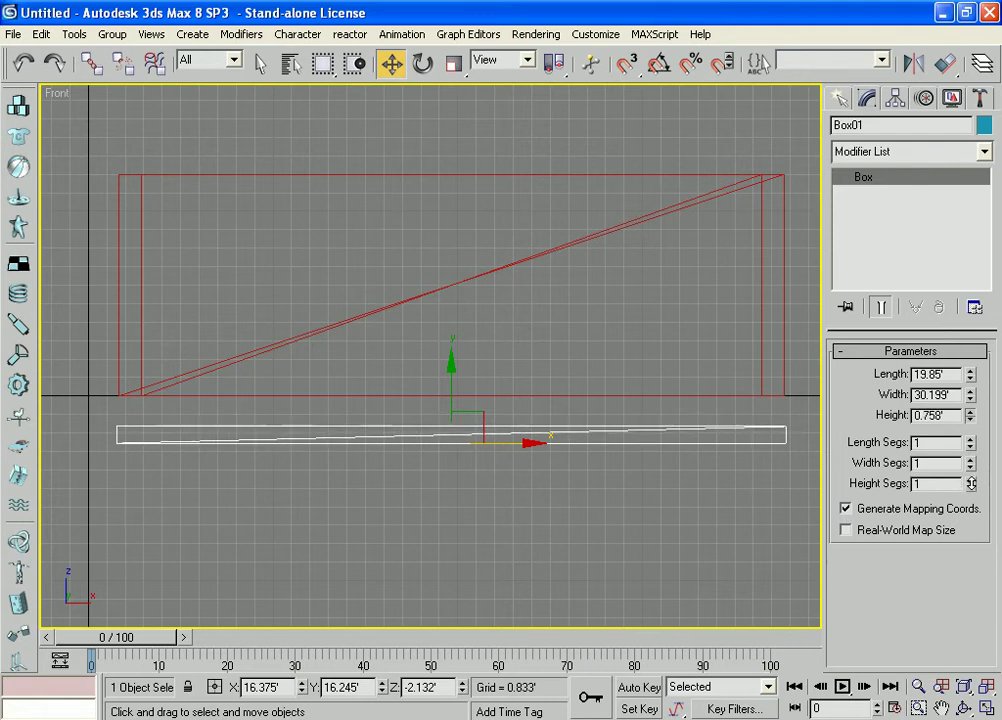
left_click_drag(960, 417, 888, 421)
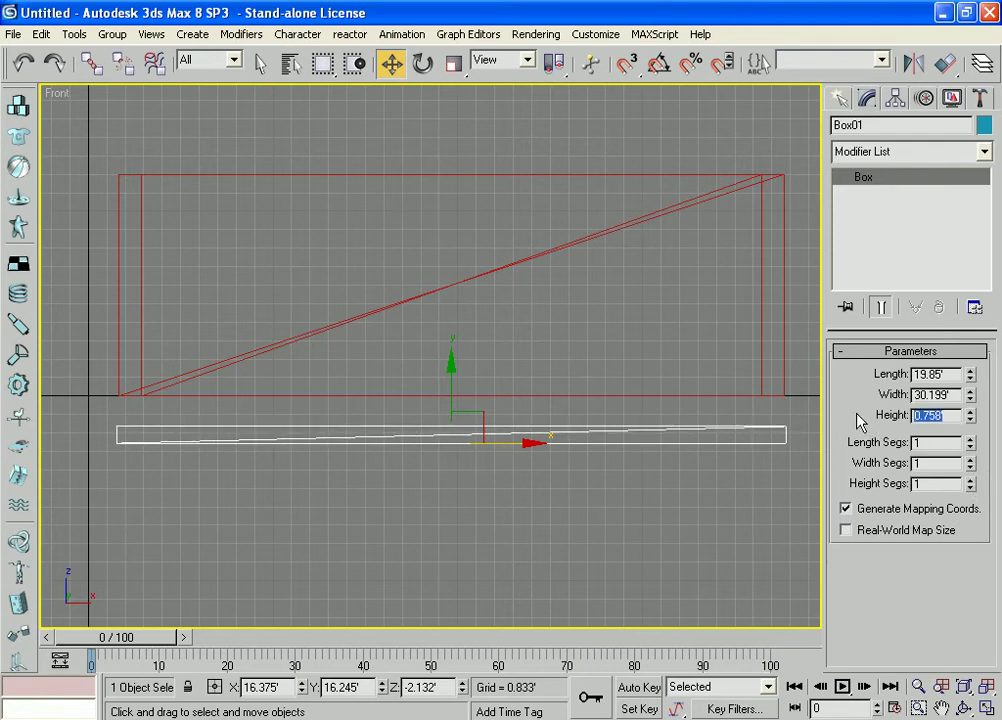
type("1")
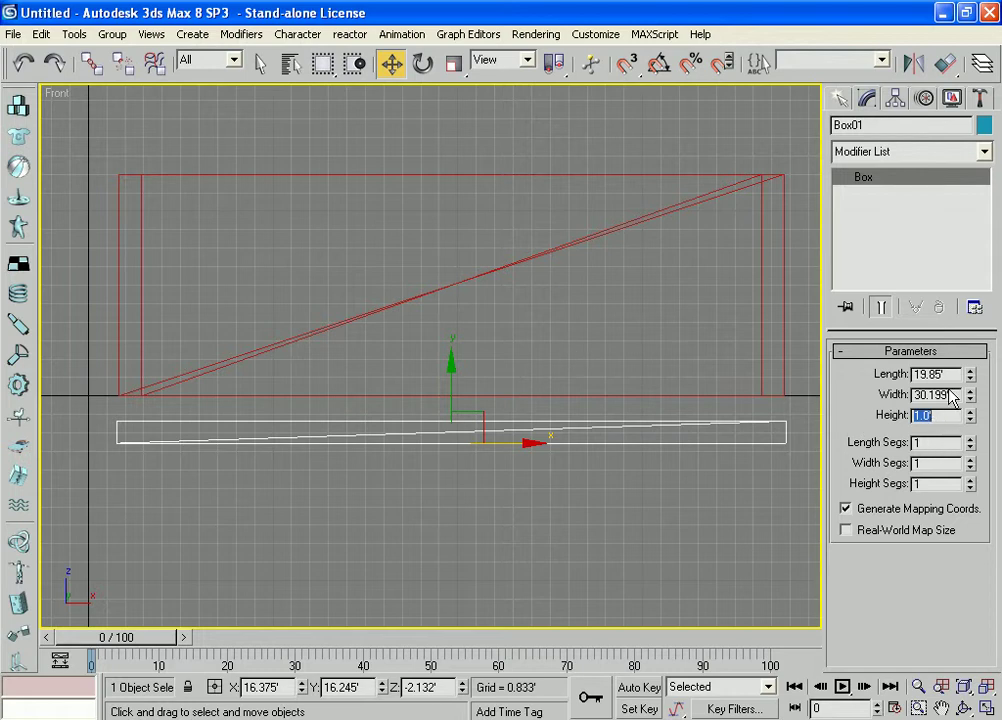
Step: Raise the floor slab against the underside of the walls, at Z about -0.98', and nudge it along X to about 16.42'
left_click_drag(450, 378, 454, 348)
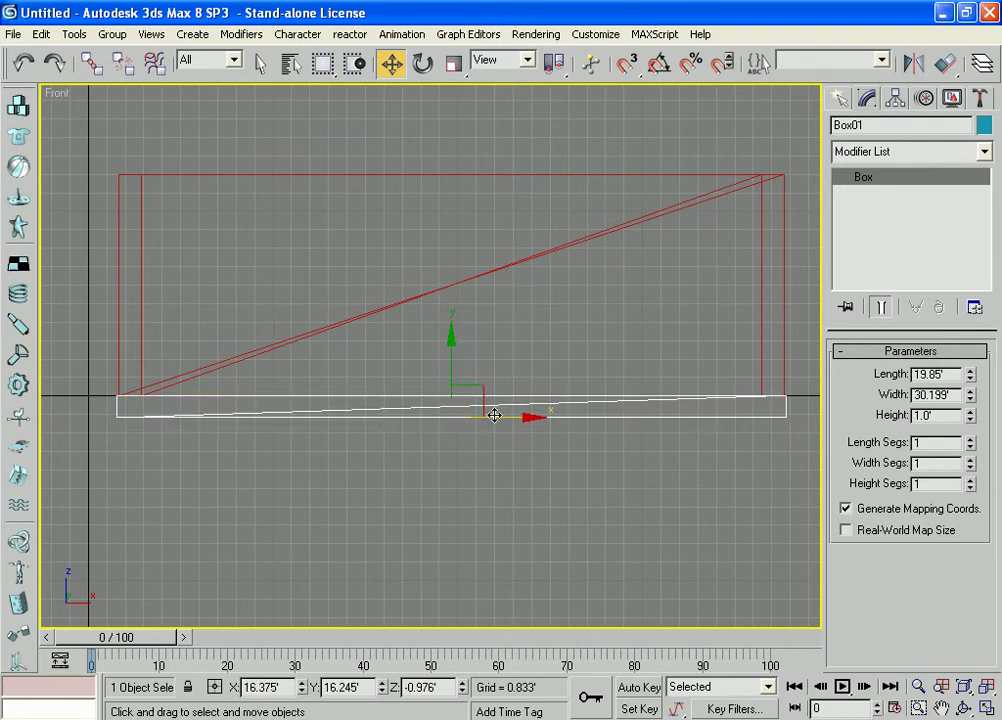
left_click_drag(498, 416, 499, 416)
middle_click_drag(615, 487, 600, 504)
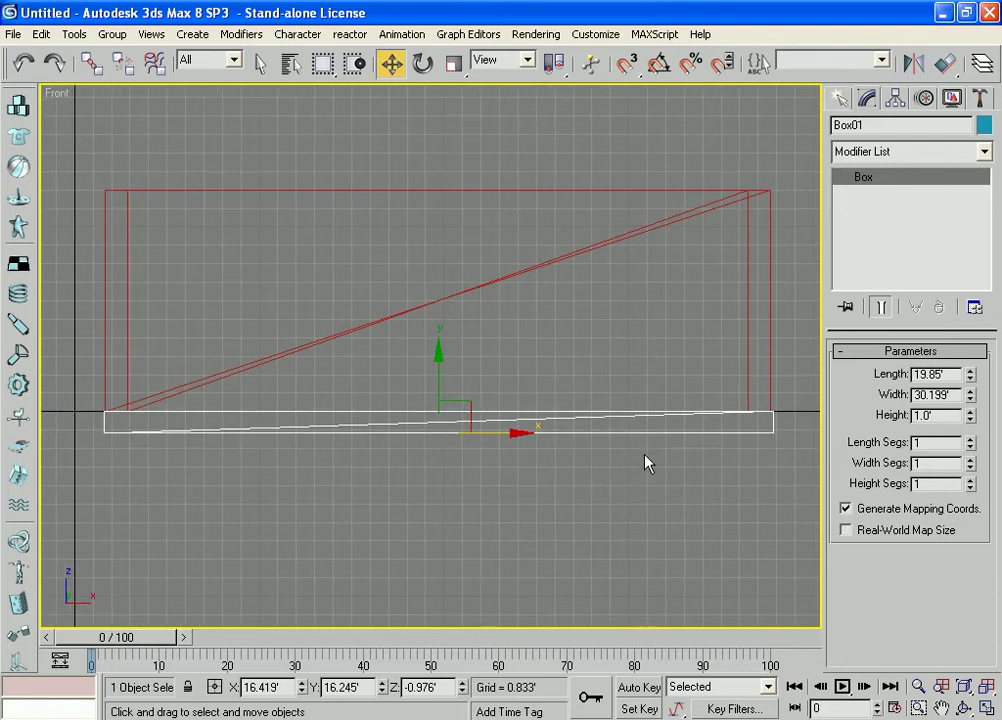
Step: Clone the floor slab upward in the Front view as a single Copy resting on top of the walls, at Z about 9.94'
key("p")
middle_click_drag(672, 492, 579, 470, "alt")
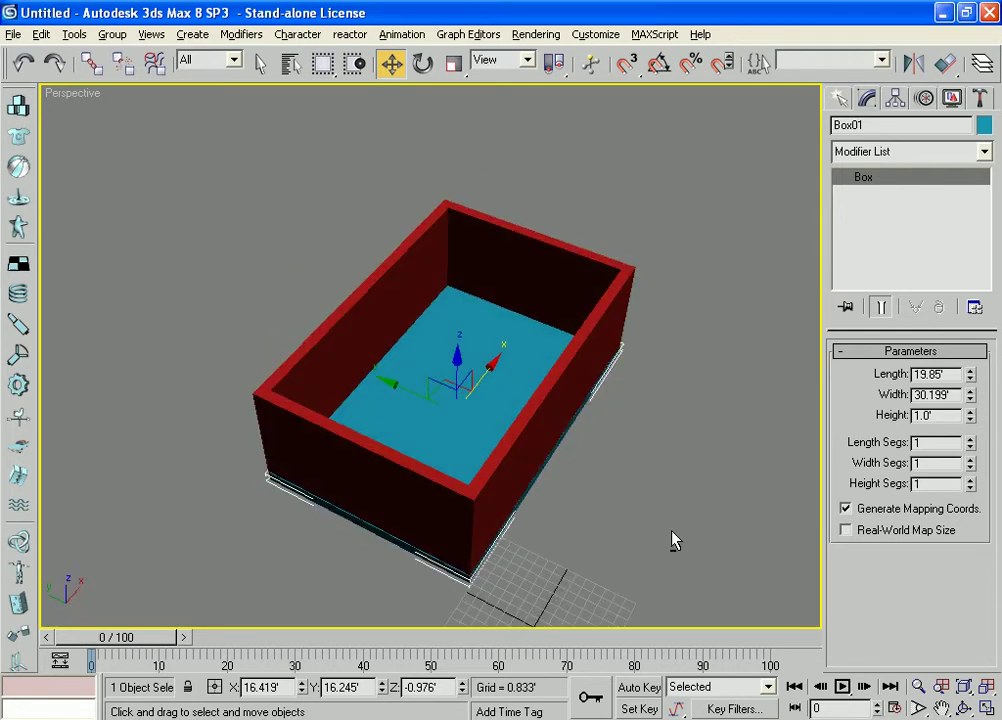
middle_click_drag(722, 544, 590, 490, "alt")
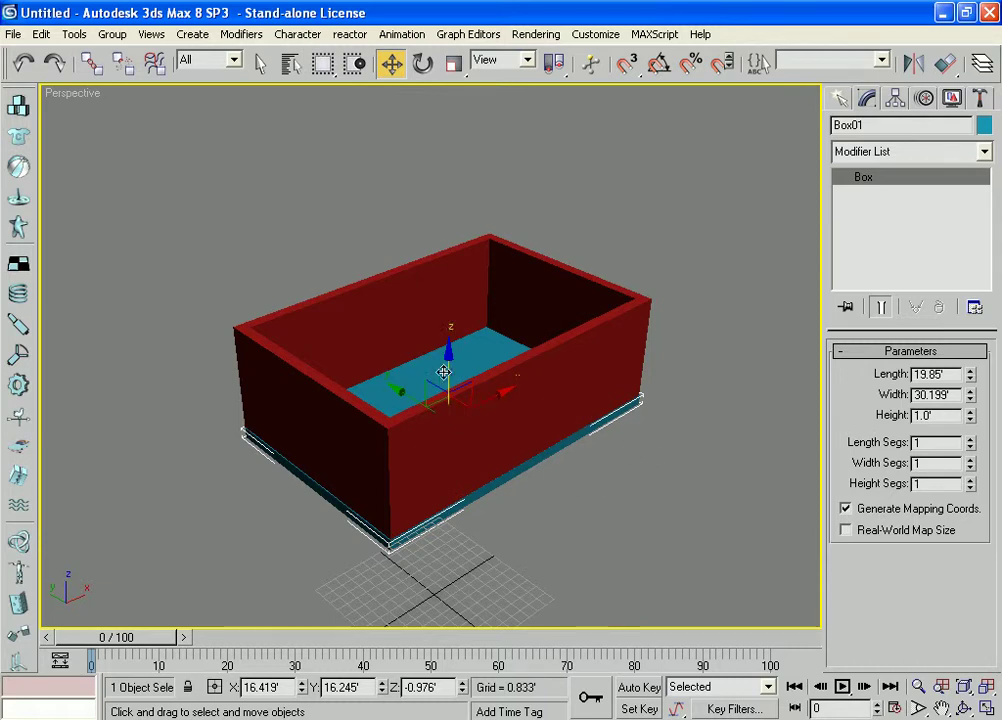
key("alt+w")
right_click(624, 320)
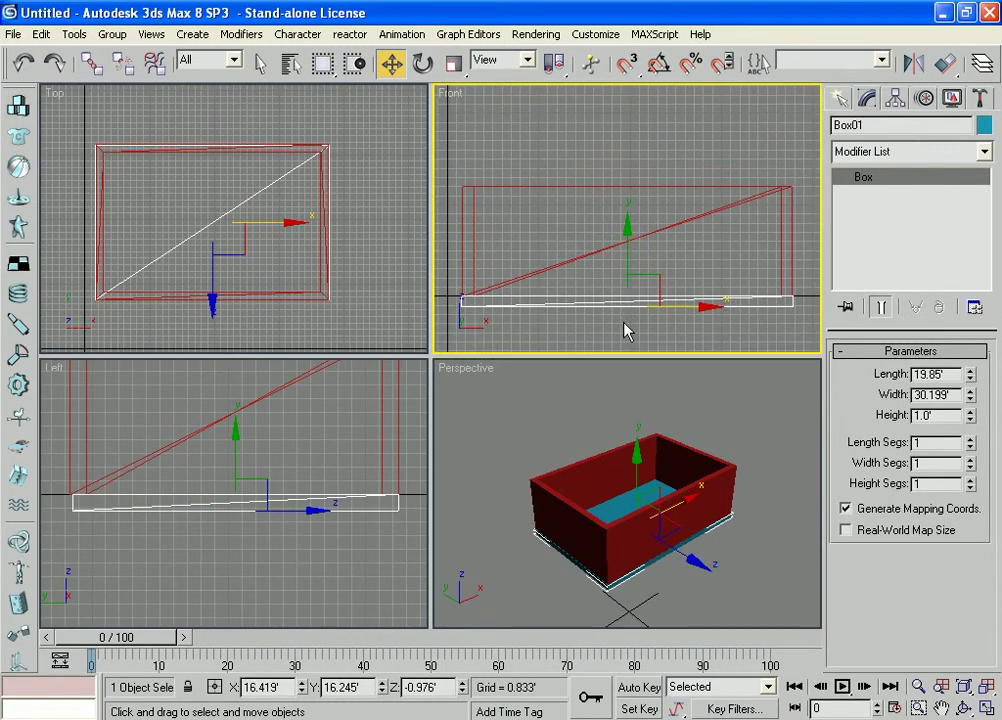
key("alt+w")
middle_click_drag(548, 387, 550, 387)
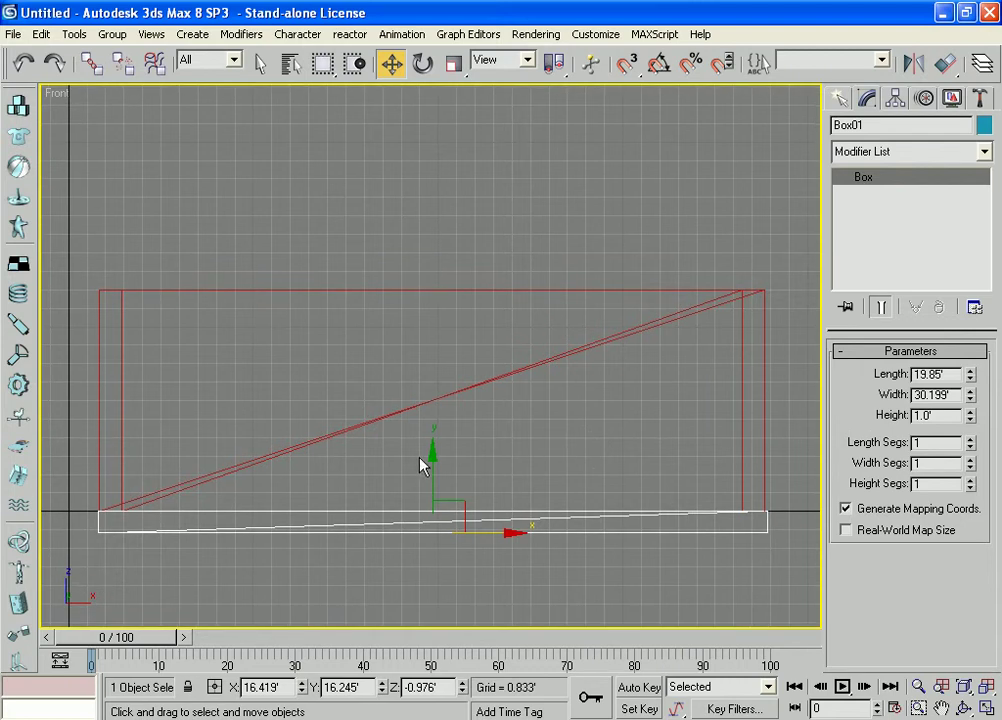
left_click_drag(432, 456, 466, 215, "shift")
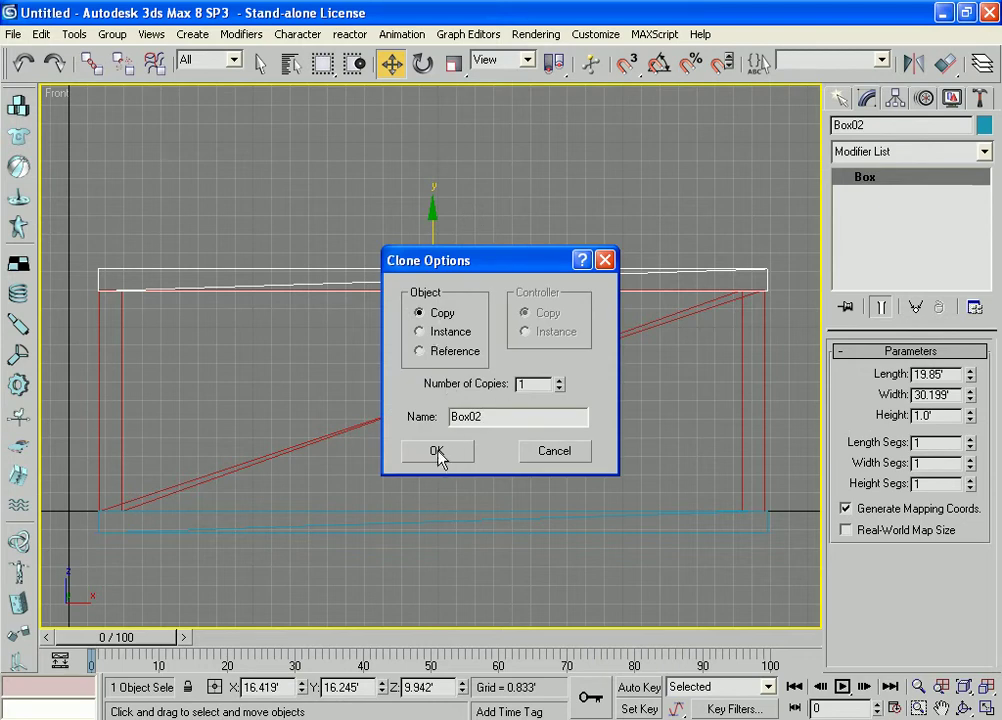
left_click(439, 455)
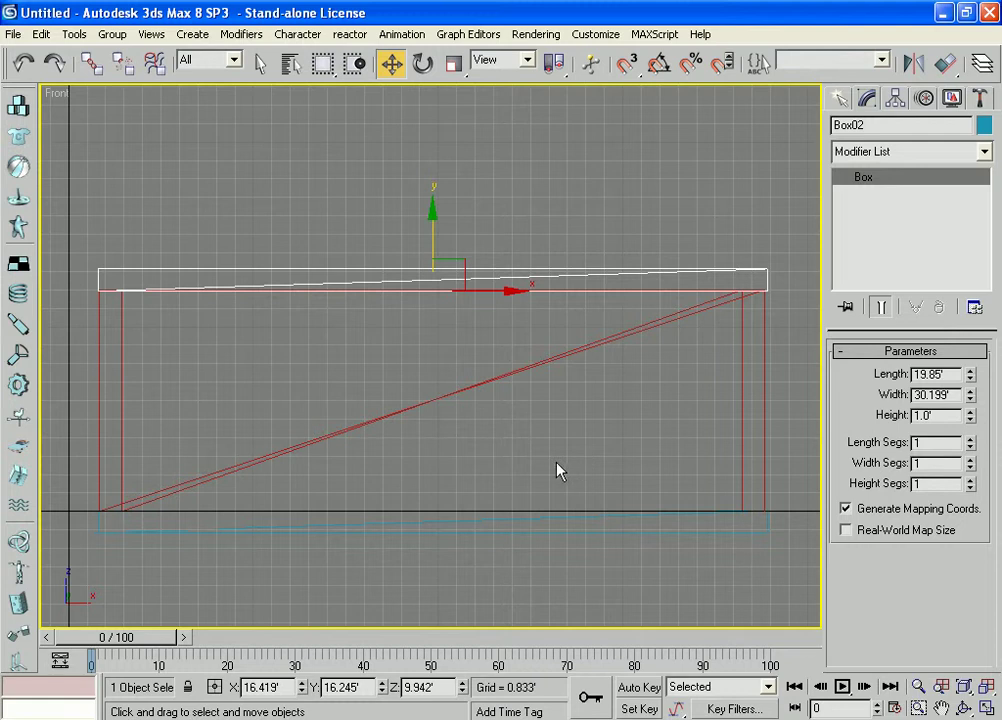
Step: Open the Material Editor and shift its window aside to uncover more of the Front view
middle_click_drag(561, 472, 541, 456)
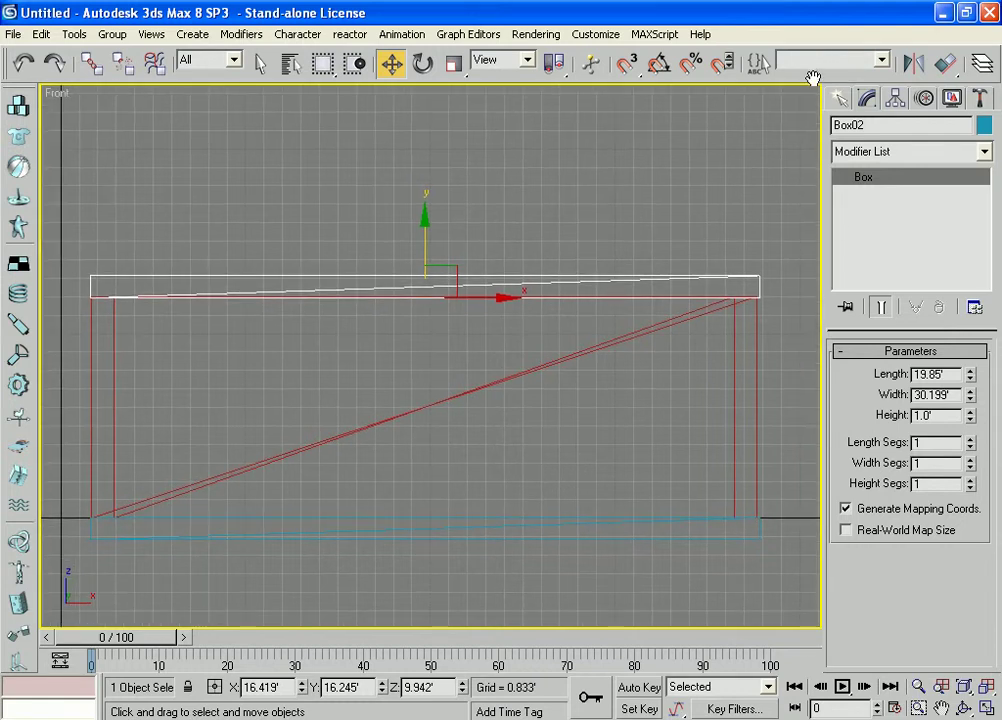
left_click_drag(813, 77, 494, 90)
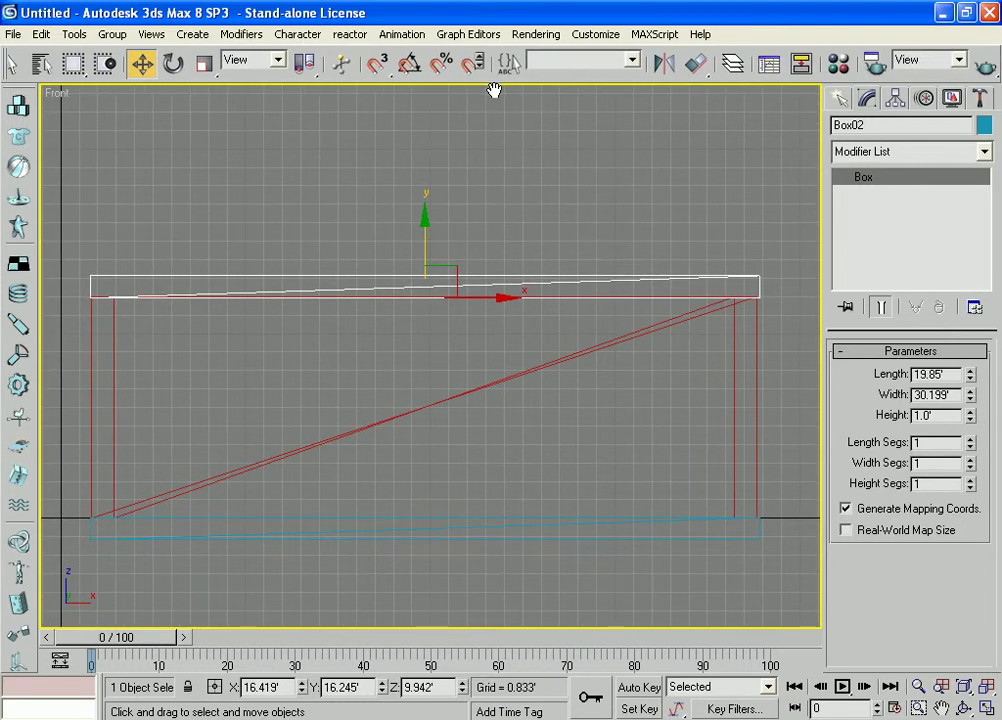
left_click(840, 64)
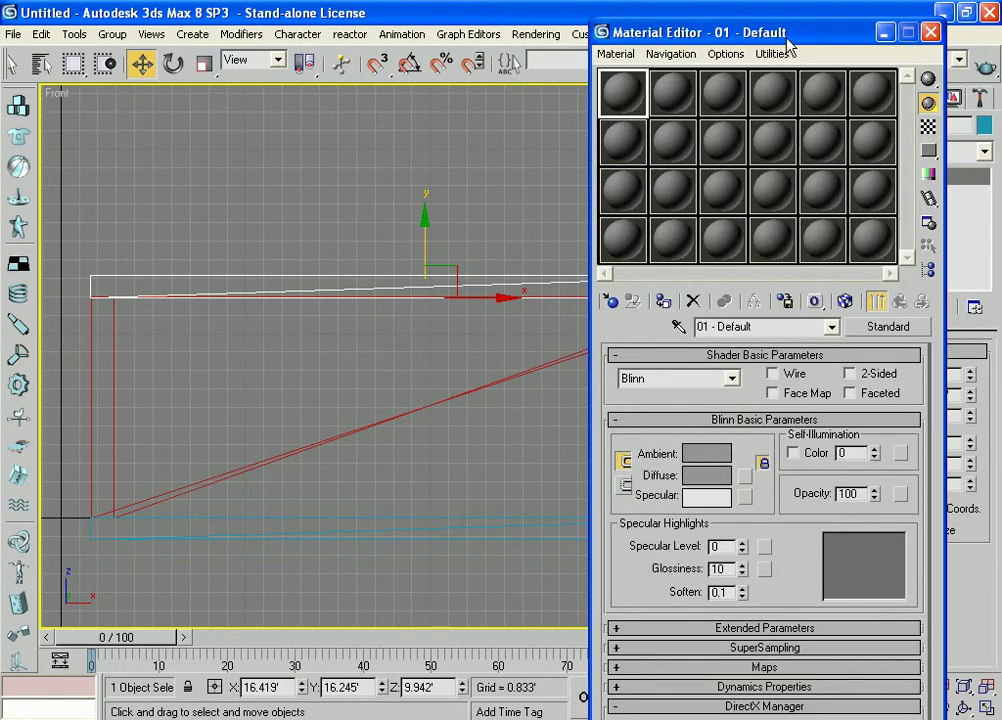
left_click_drag(819, 38, 871, 22)
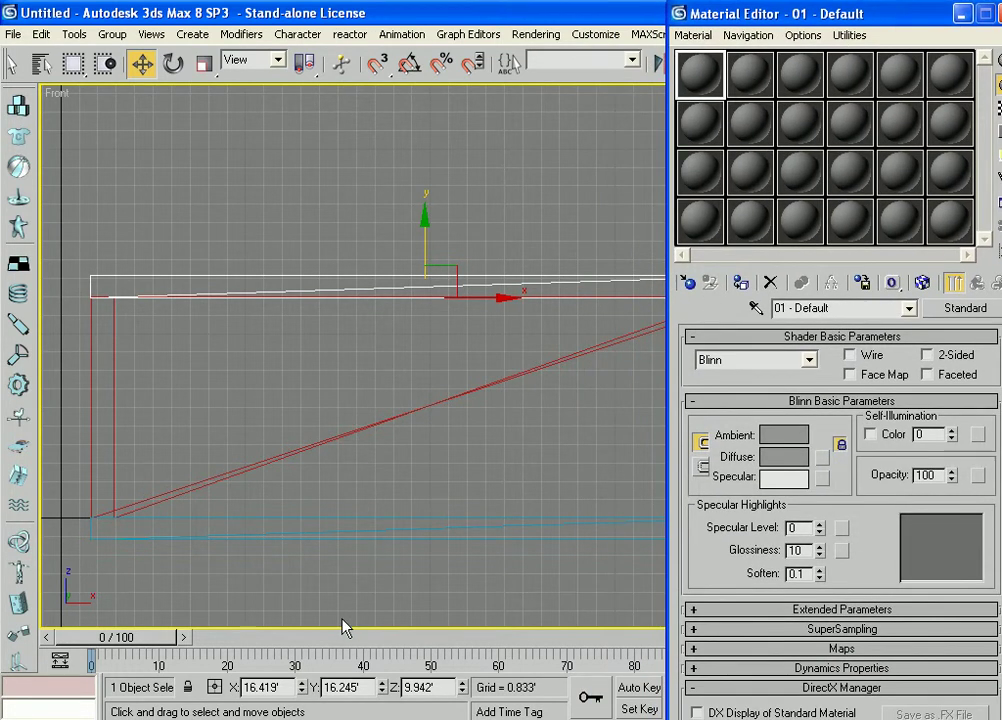
Step: Select the floor slab and give the first sample material a Cellular map in its Diffuse channel
left_click(303, 597)
left_click(279, 547)
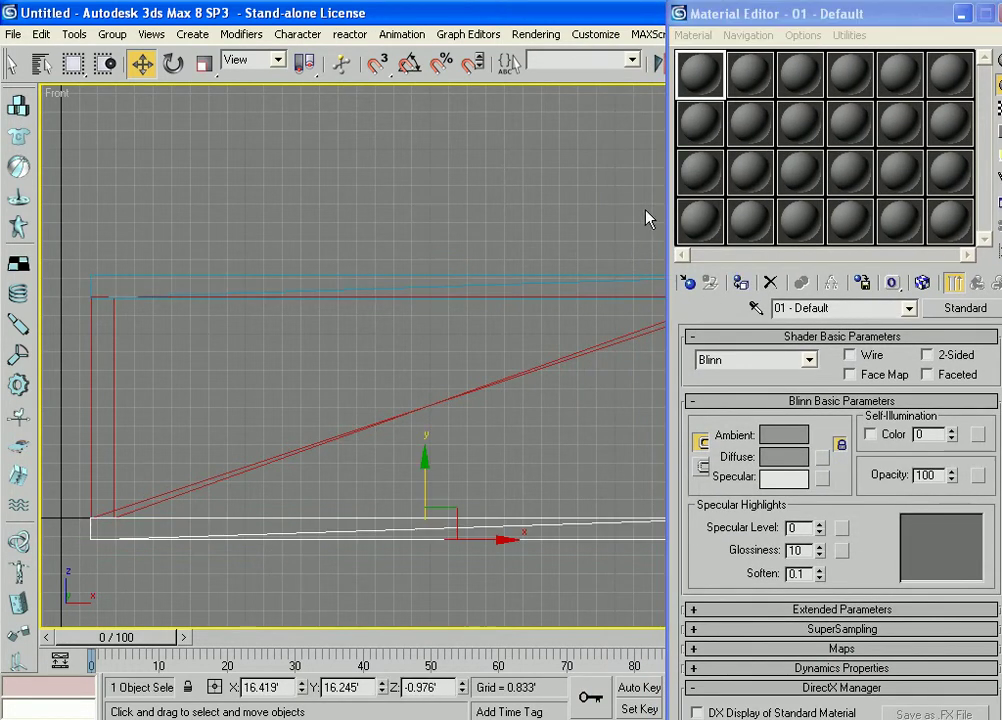
left_click(713, 80)
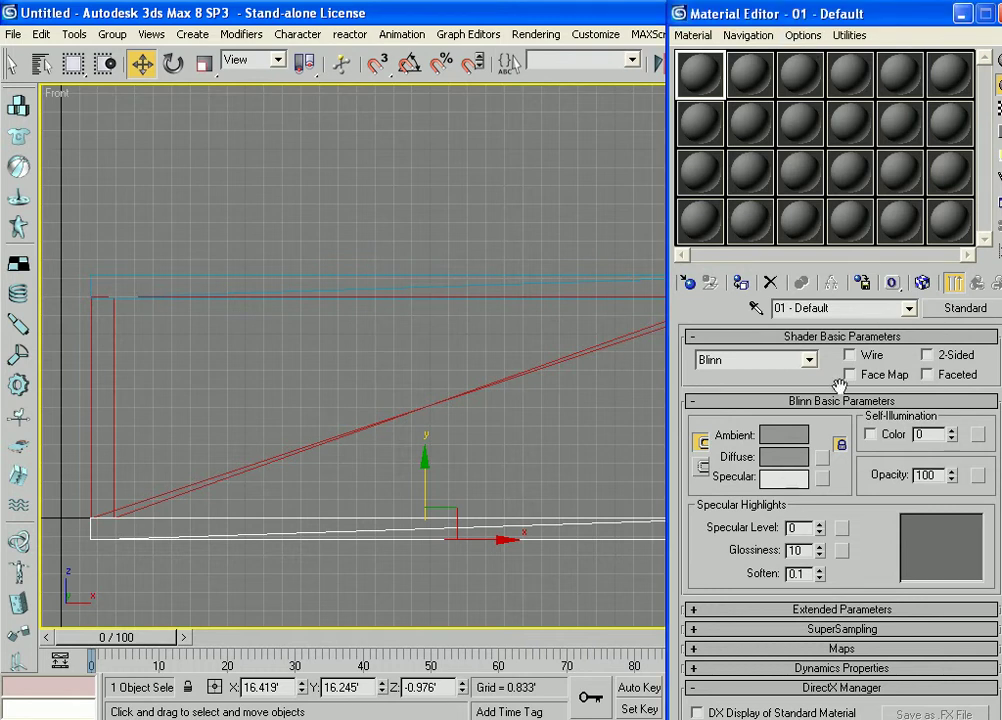
left_click(823, 462)
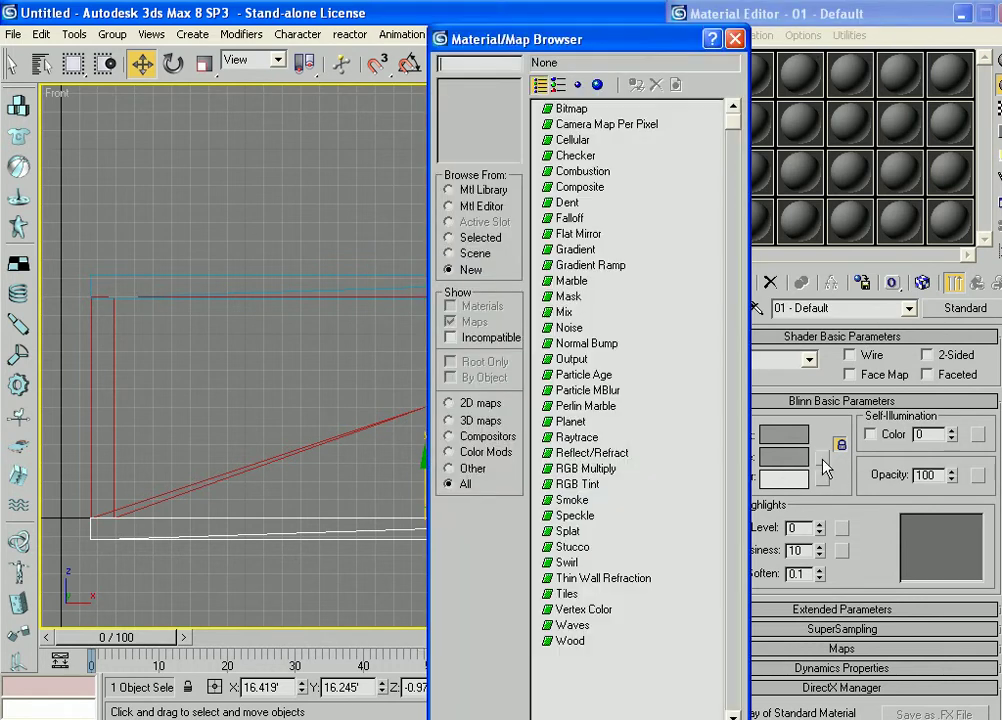
double_click(580, 142)
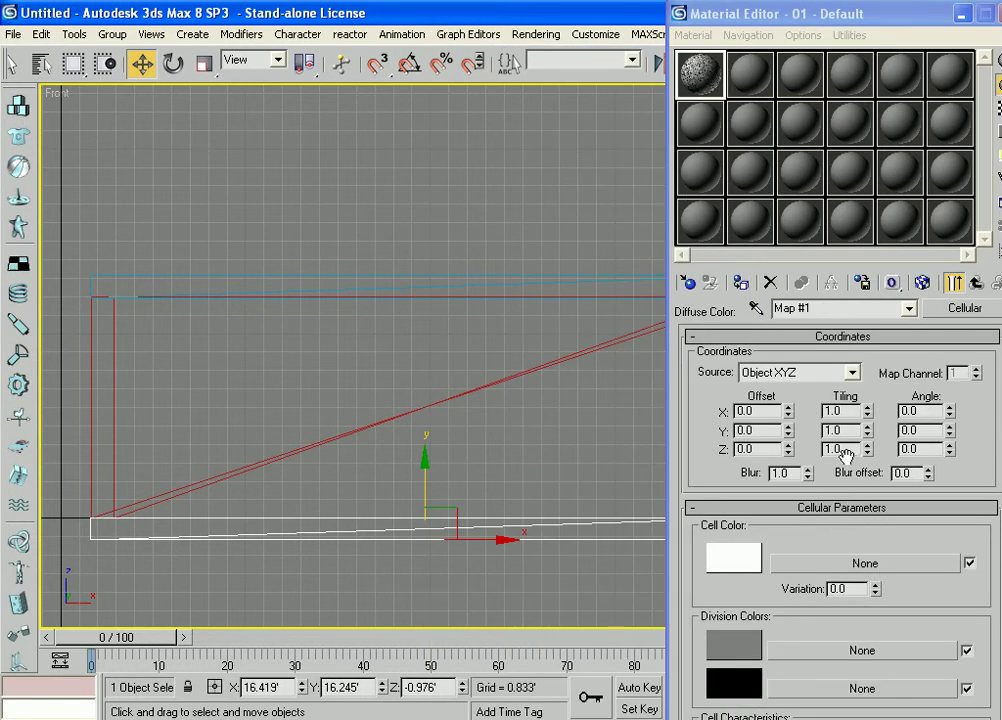
Step: Reselect the floor slab and give the second sample material a Checker map in its Diffuse channel
key("ctrl+d")
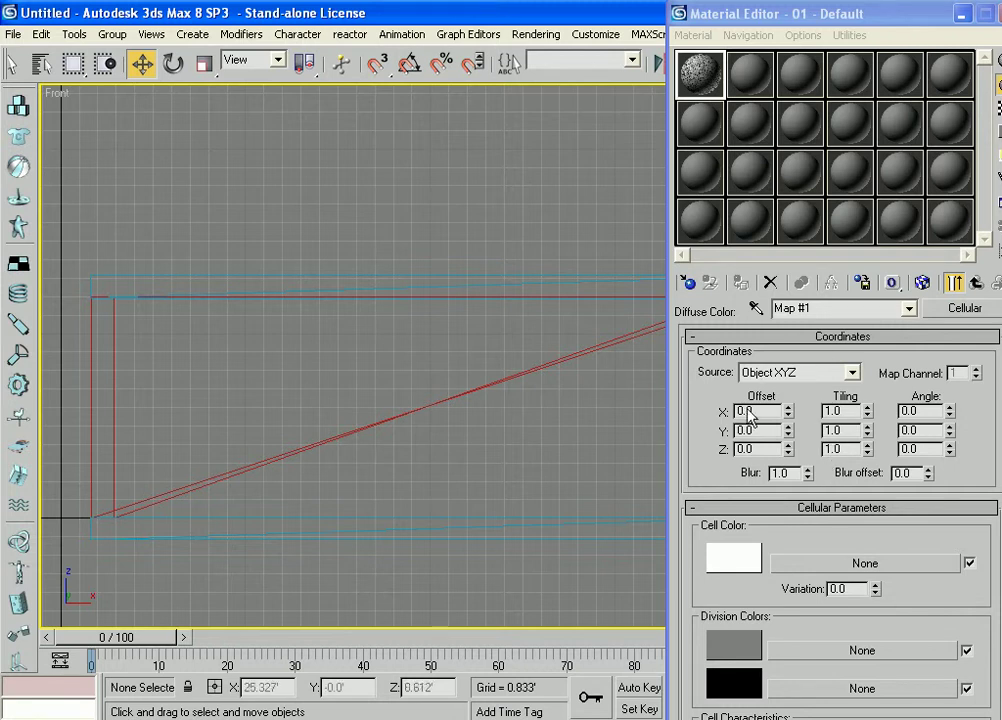
left_click(263, 538)
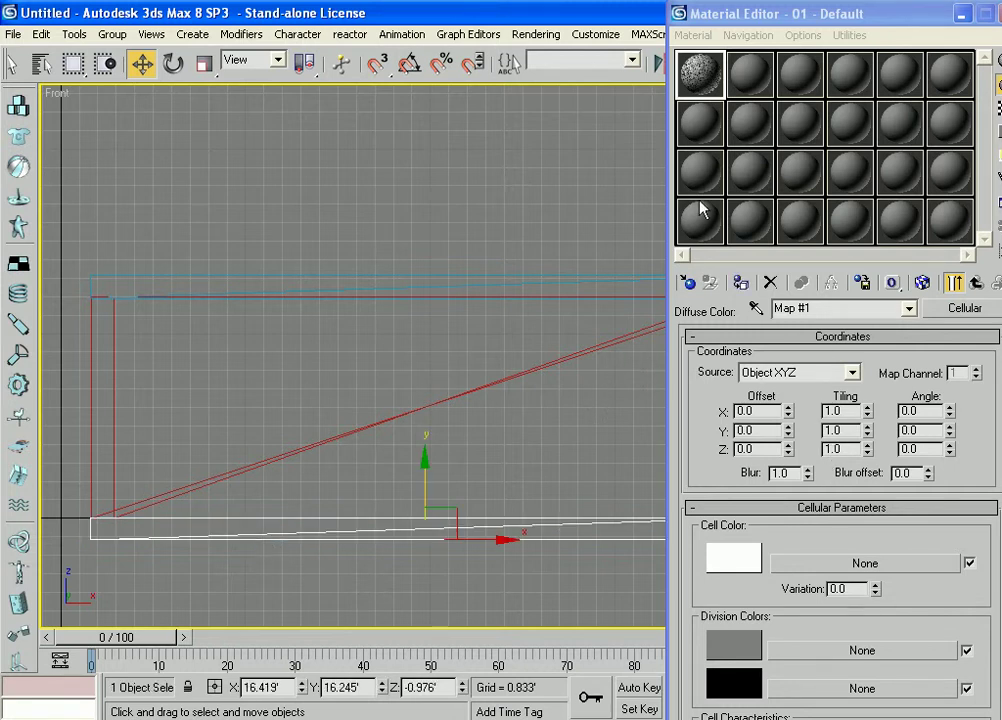
left_click(713, 89)
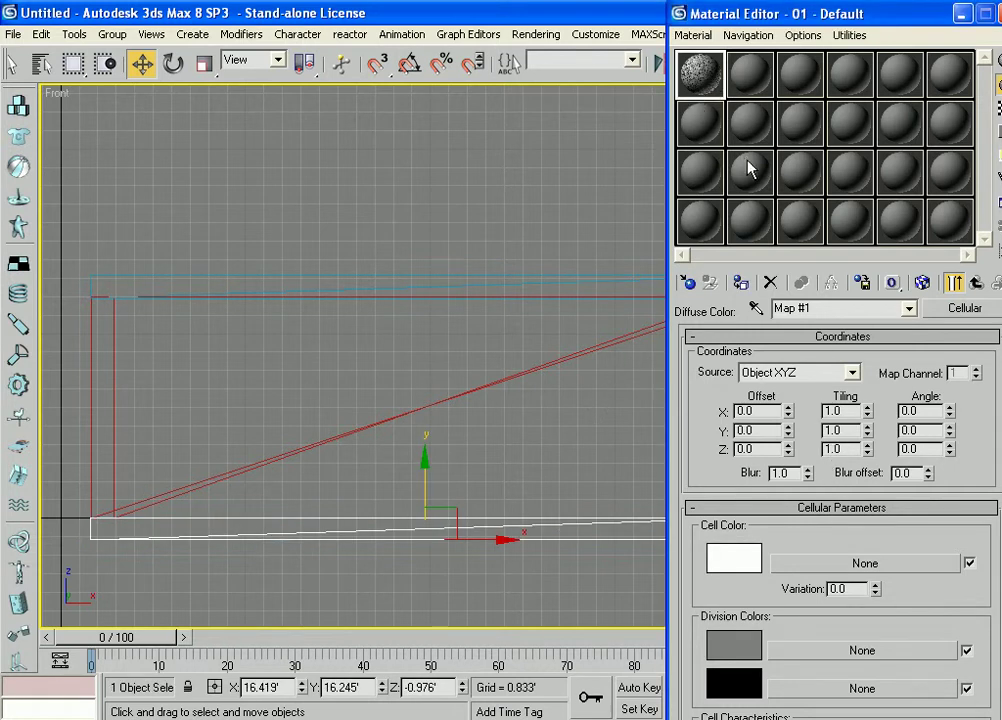
left_click(762, 78)
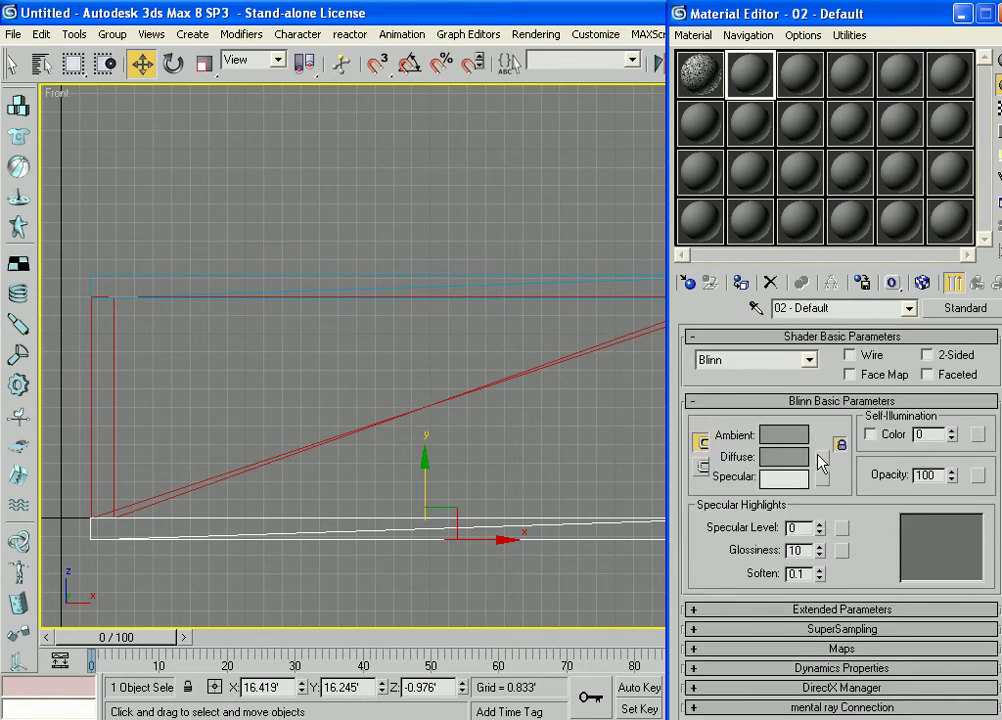
left_click(821, 456)
left_click(561, 141)
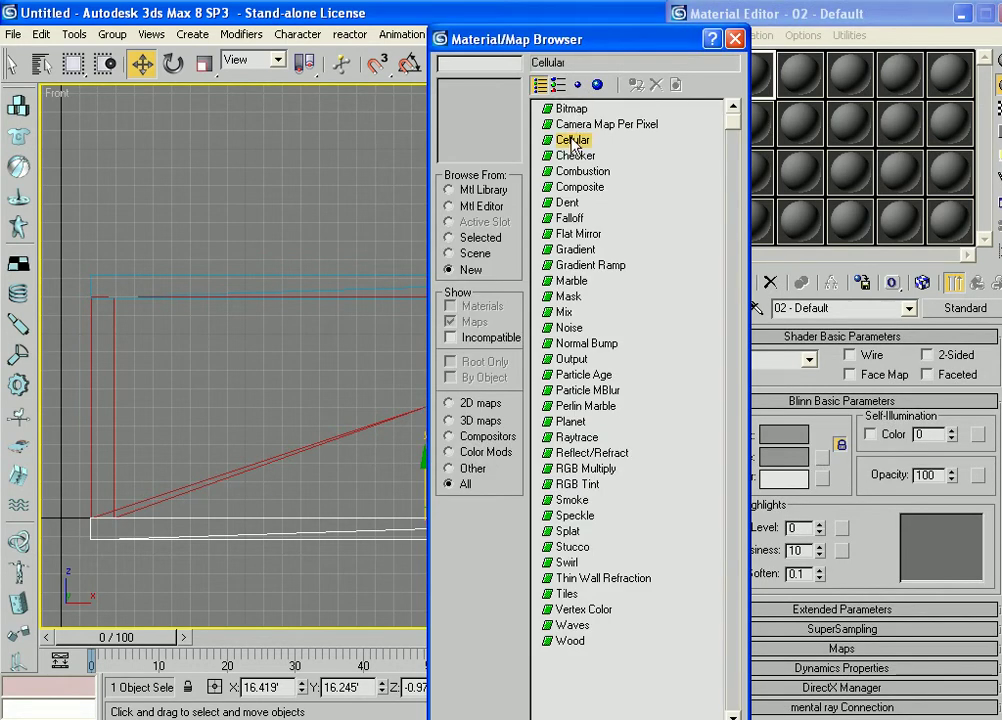
left_click(572, 157)
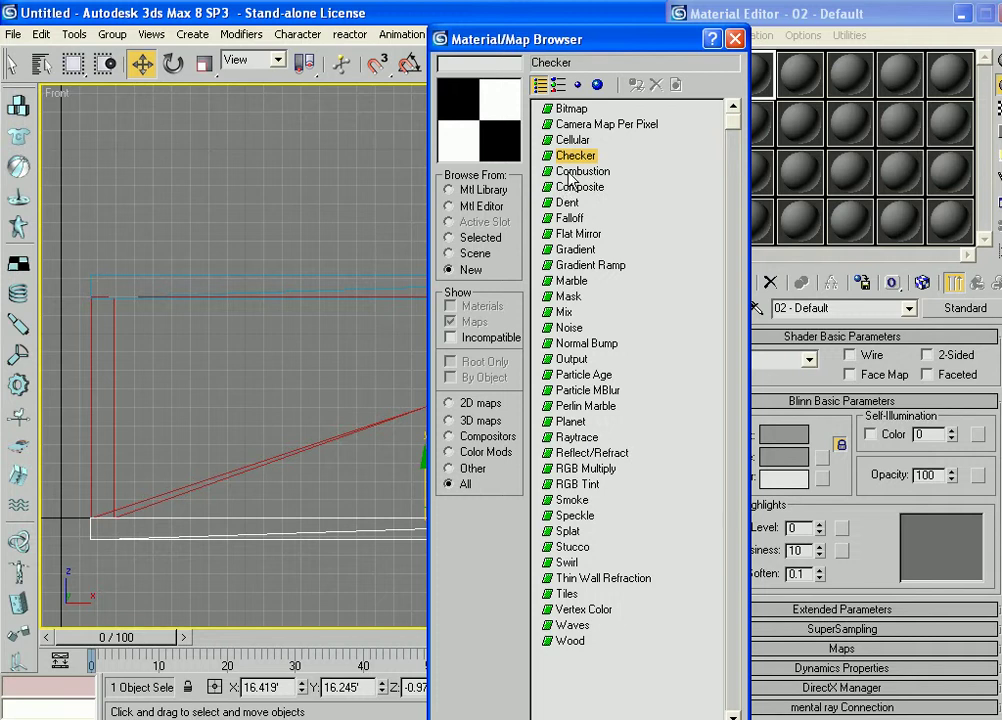
double_click(575, 157)
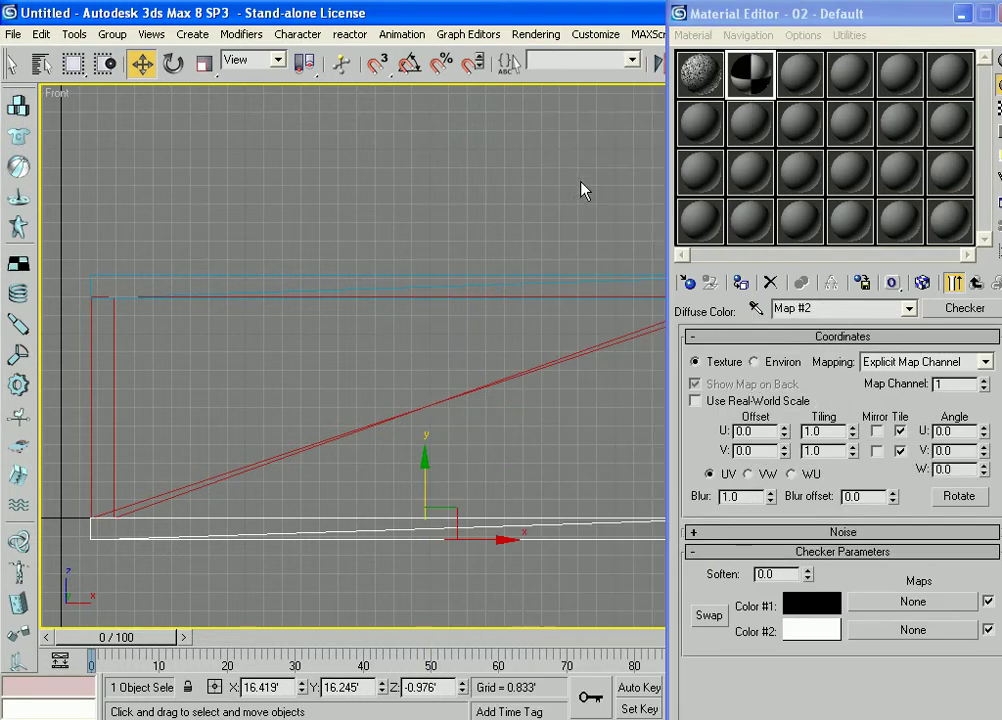
Step: Set the Checker map's U and V tiling to 5 and assign the material to the floor slab with the map shown in the viewport
double_click(837, 430)
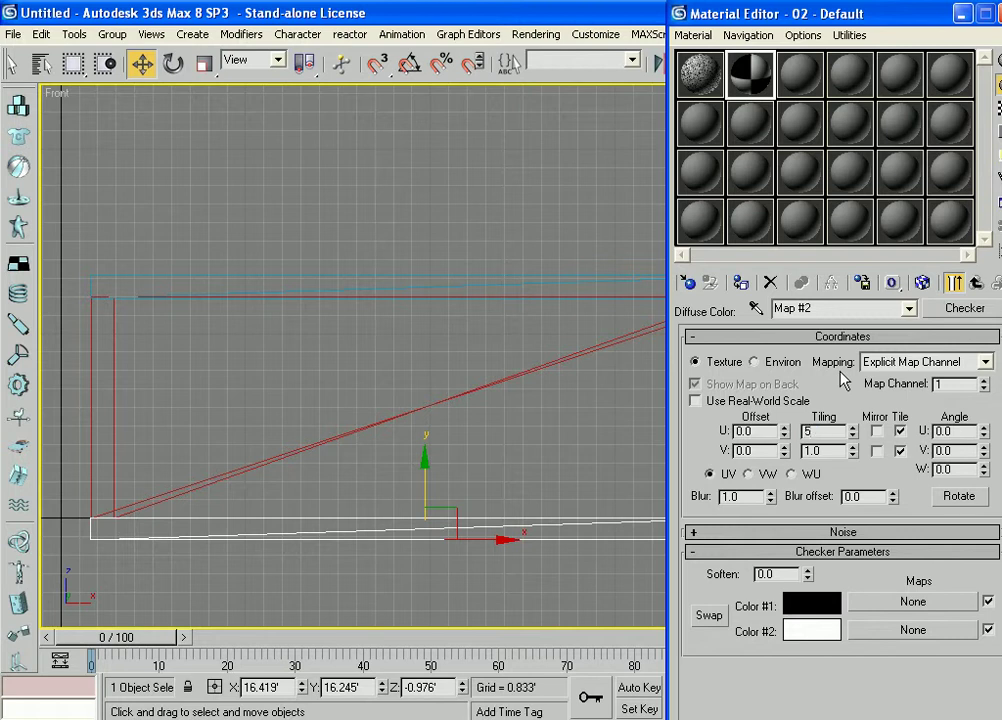
key("Tab")
type("5")
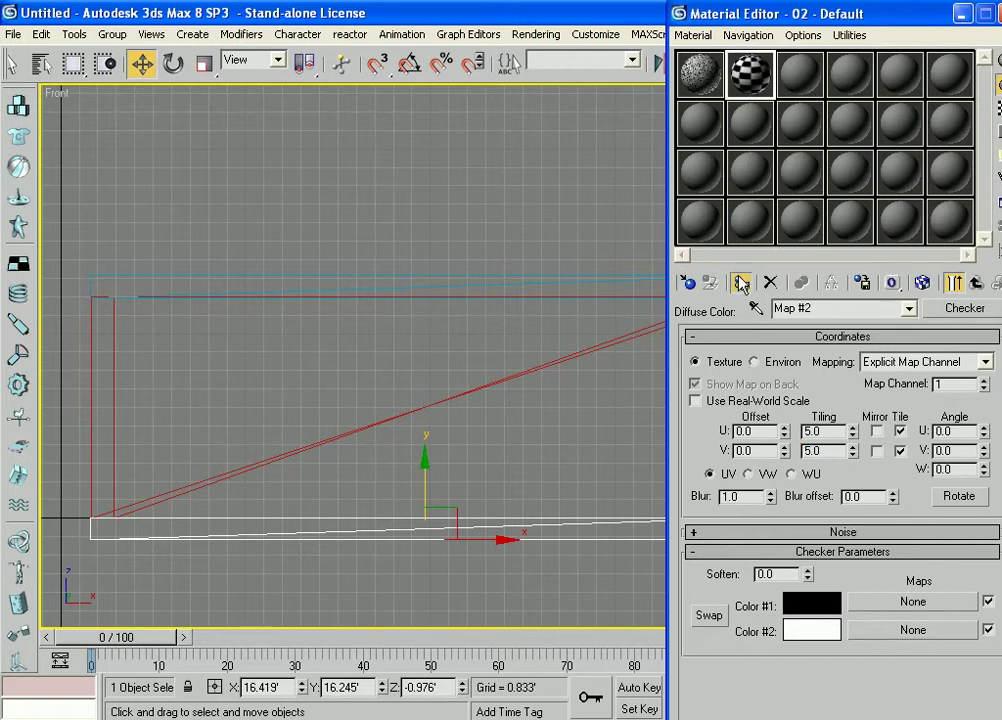
left_click(922, 284)
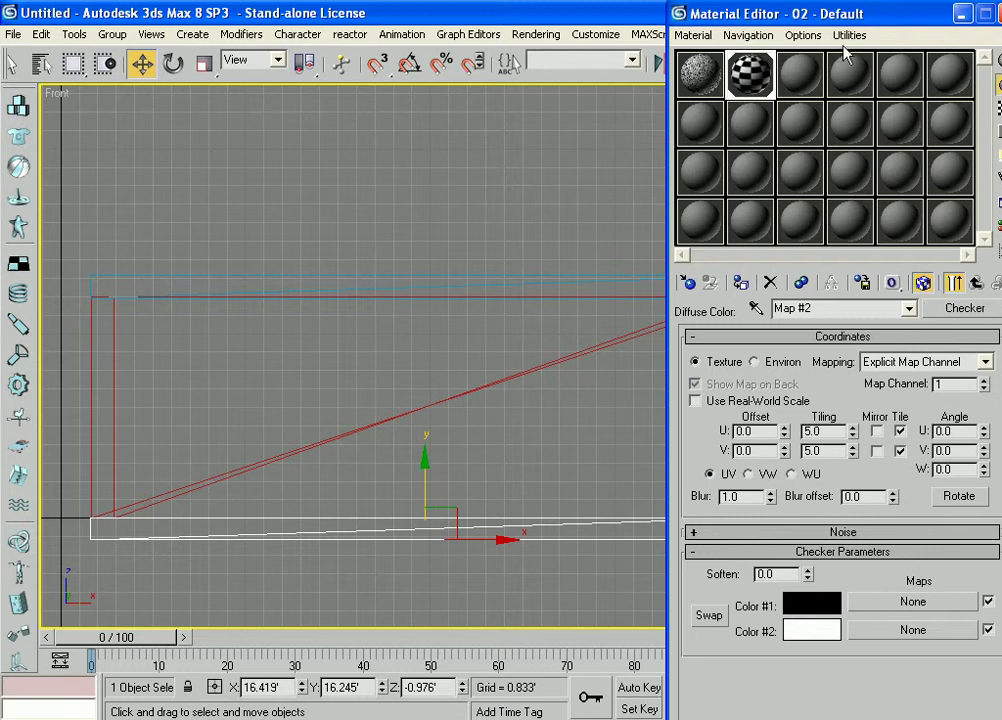
Step: Shift the Material Editor fully into view and start a Bitmap map for the third sample material's Diffuse channel
left_click_drag(908, 13, 868, 27)
left_click(780, 95)
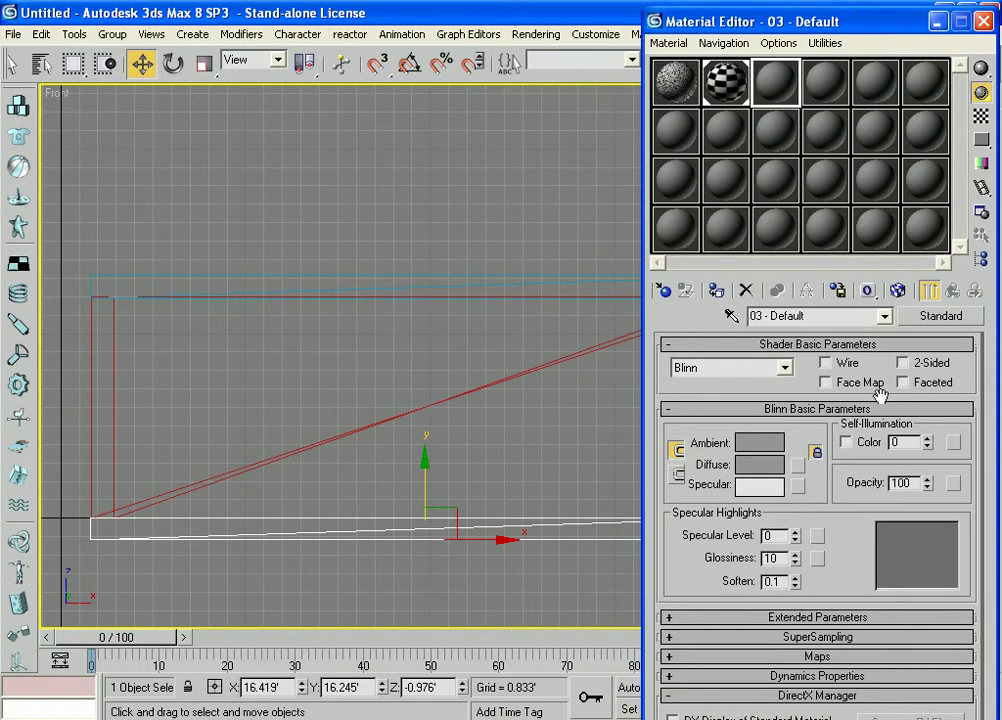
left_click(790, 465)
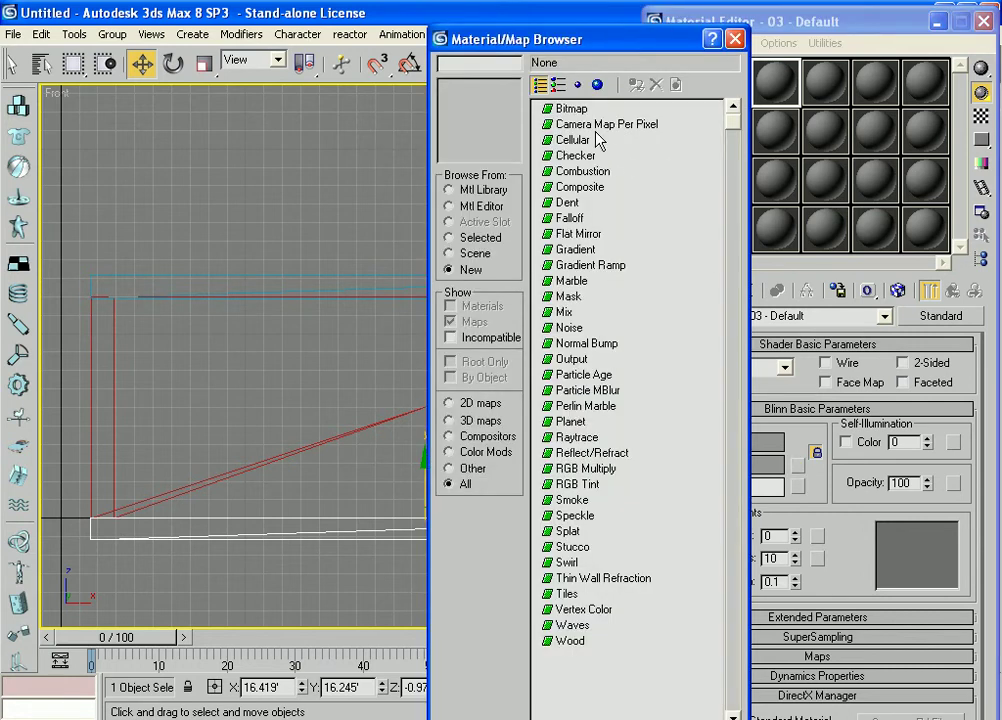
left_click(573, 109)
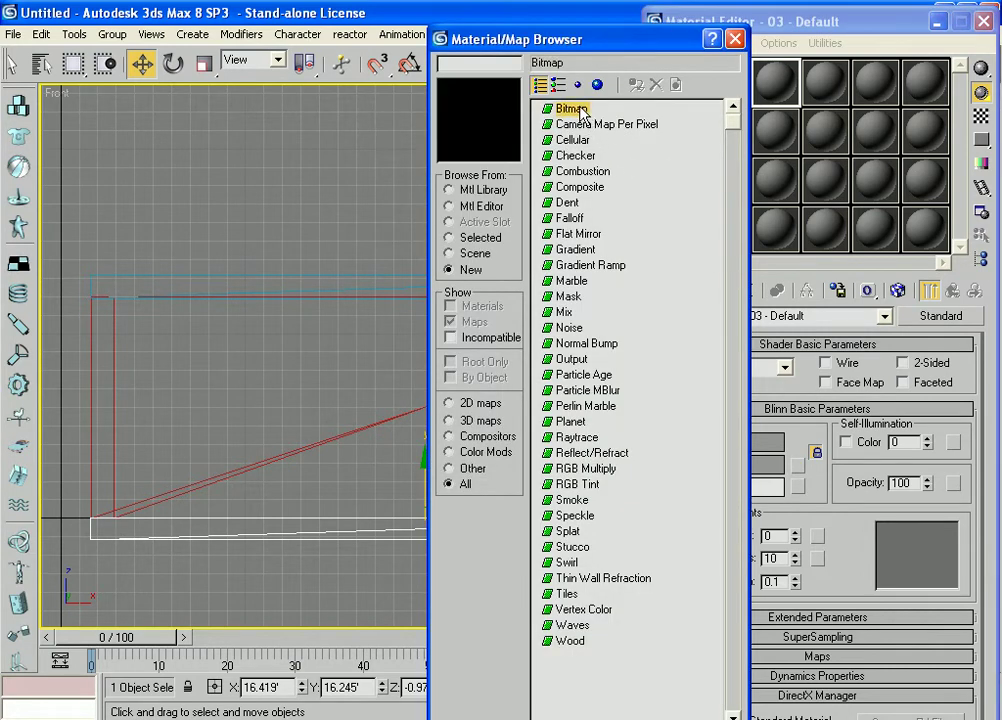
double_click(576, 108)
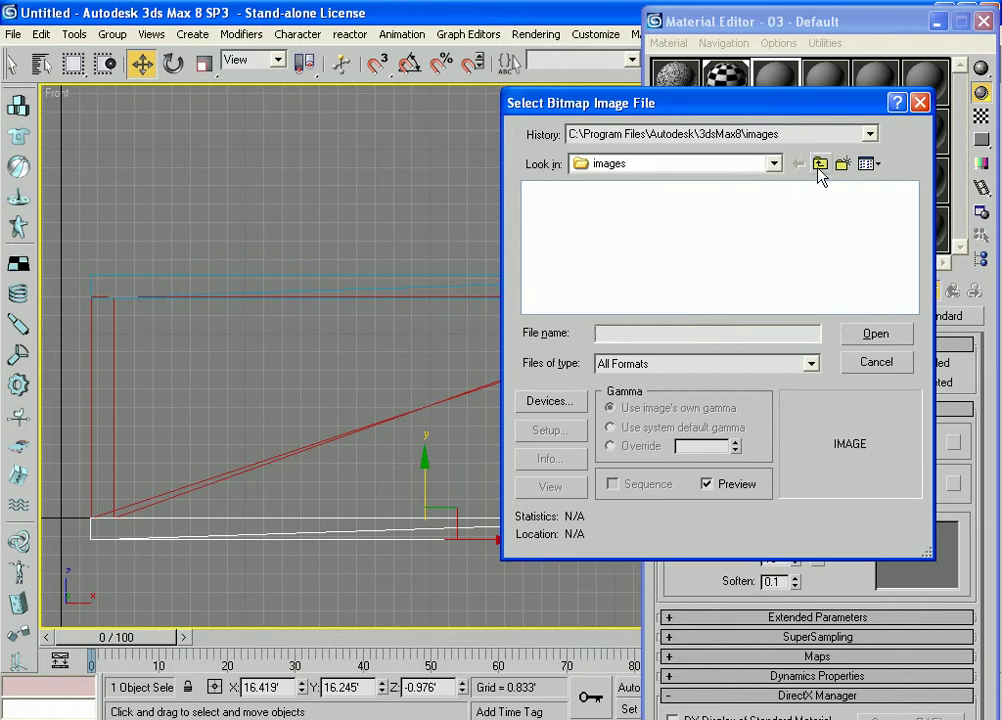
Step: Browse to the 3dsMax8 maps\ArchMat folder and show its images as thumbnails in an enlarged file dialog
left_click(820, 165)
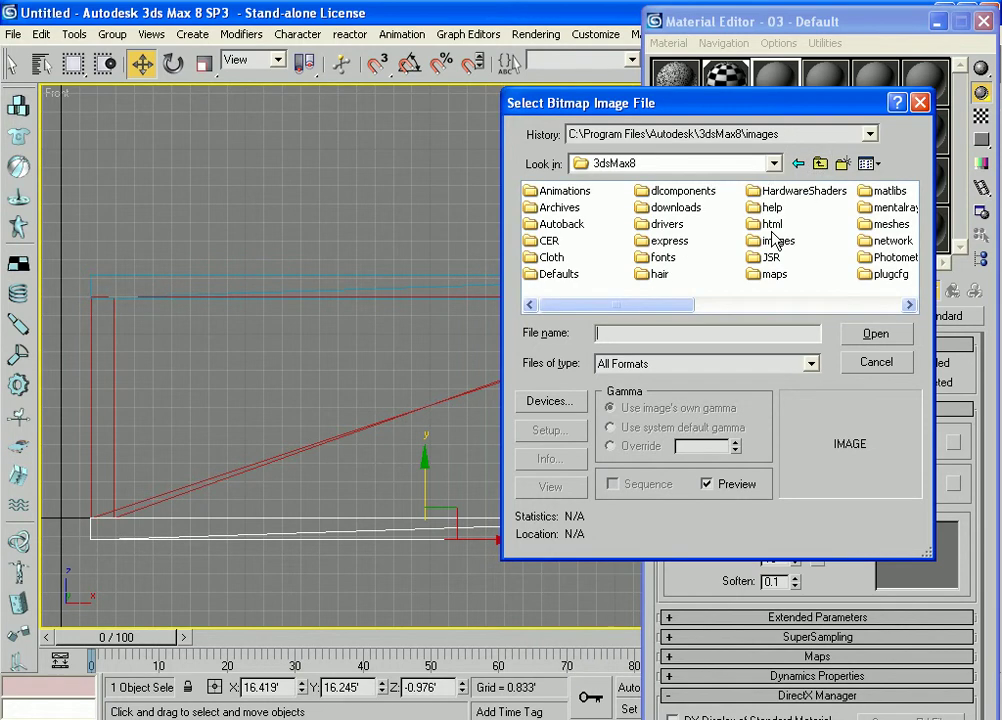
double_click(748, 273)
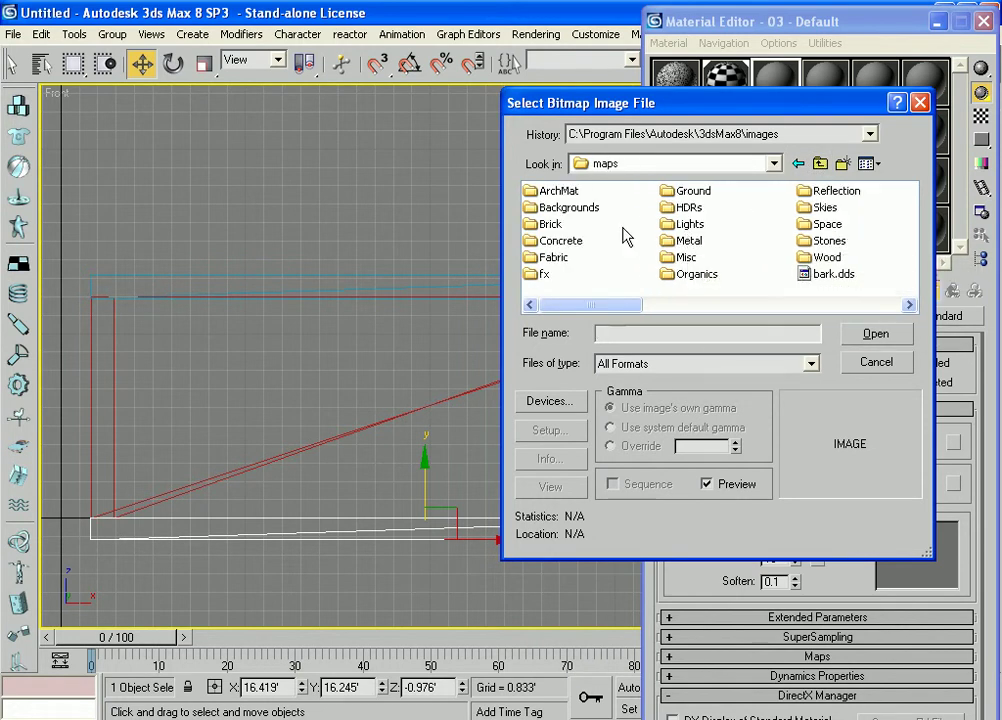
double_click(562, 191)
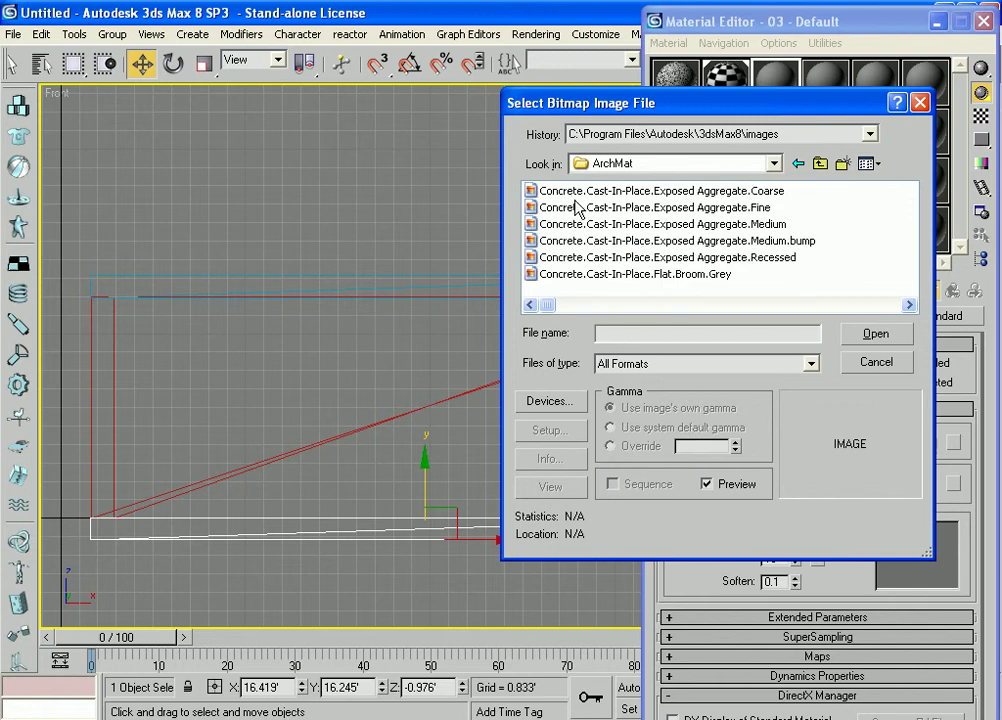
left_click(868, 163)
left_click(883, 190)
left_click_drag(837, 105, 722, 53)
left_click_drag(812, 505, 895, 717)
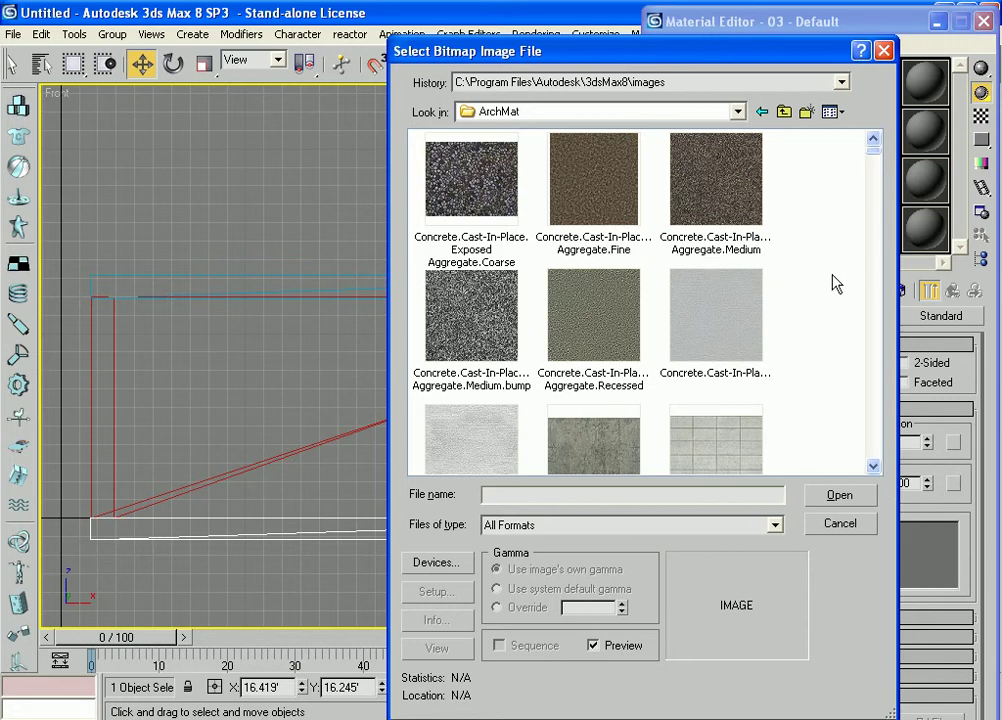
Step: Find the blue square floor tile image among the ArchMat textures and load Finishes.Flooring.Tile.Square.Blue.jpg as the diffuse bitmap
scroll(836, 284, "down", 10)
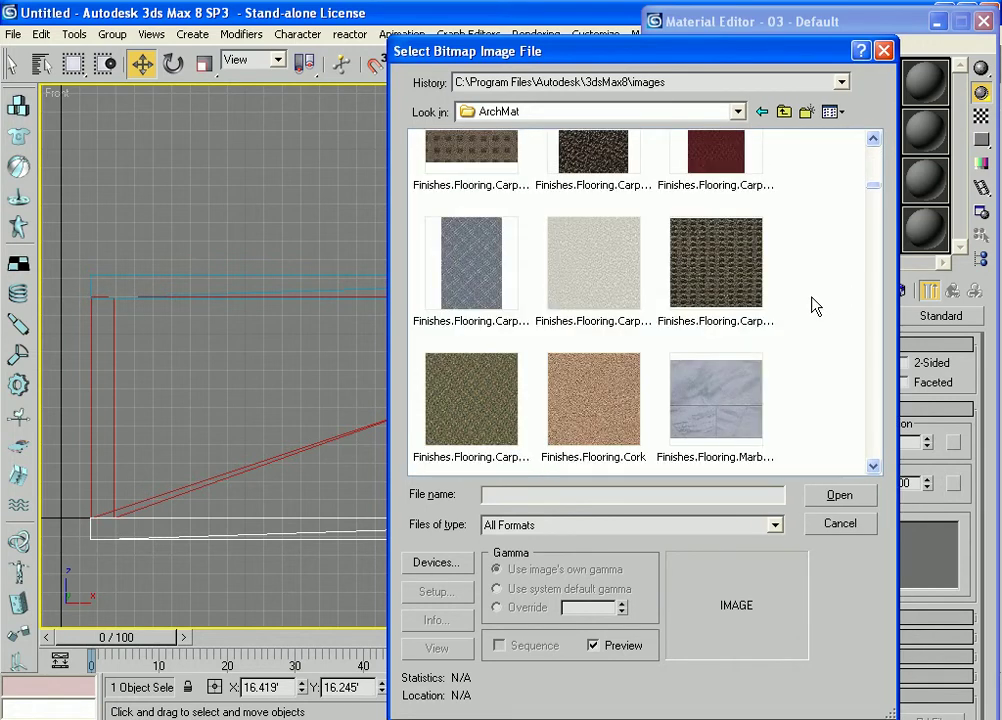
scroll(814, 303, "down", 1)
scroll(814, 299, "down", 1)
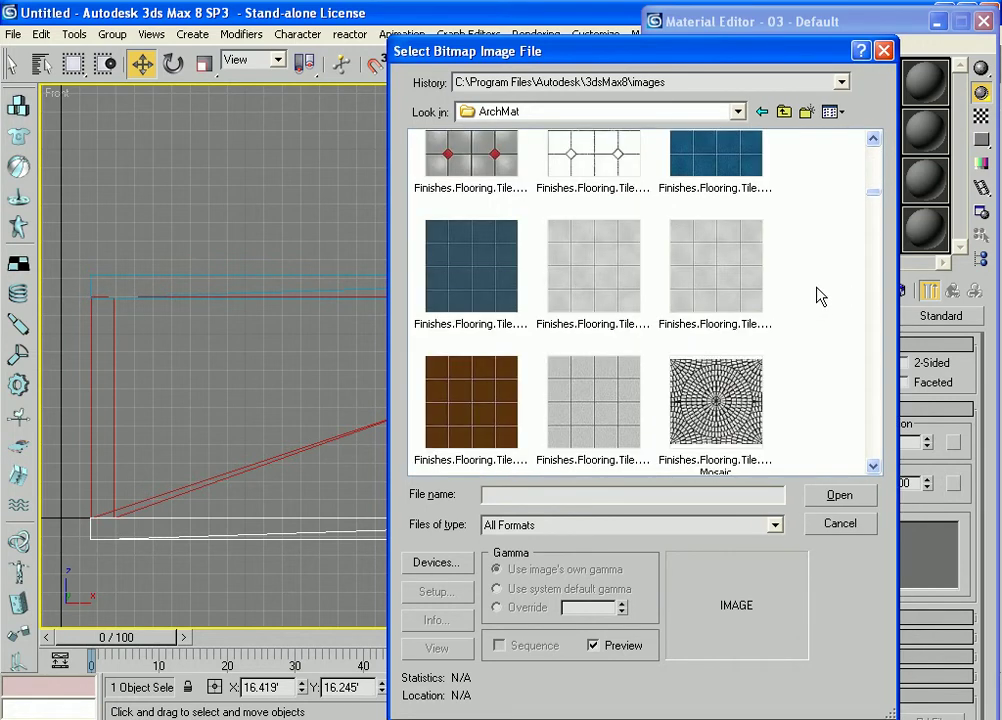
scroll(825, 295, "down", 1)
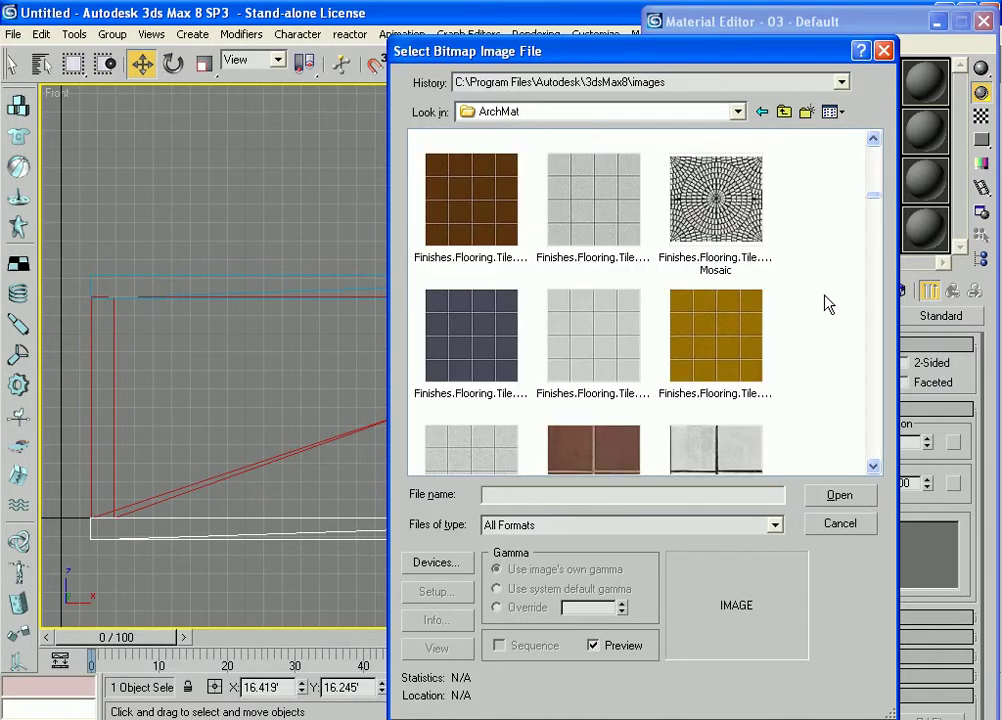
scroll(828, 300, "down", 3)
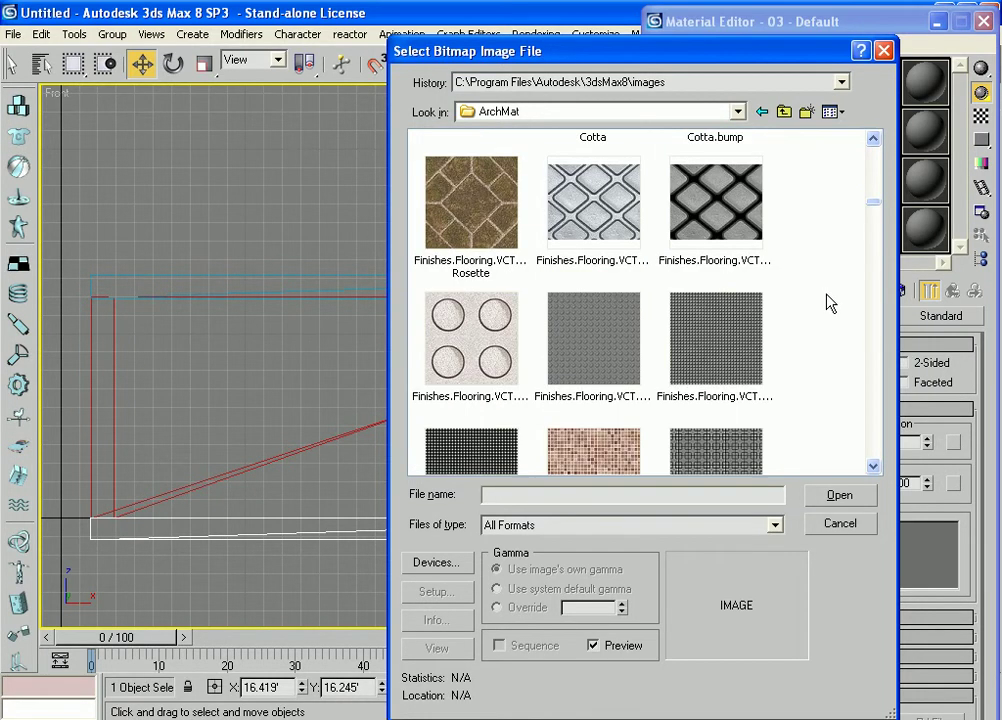
scroll(828, 302, "down", 1)
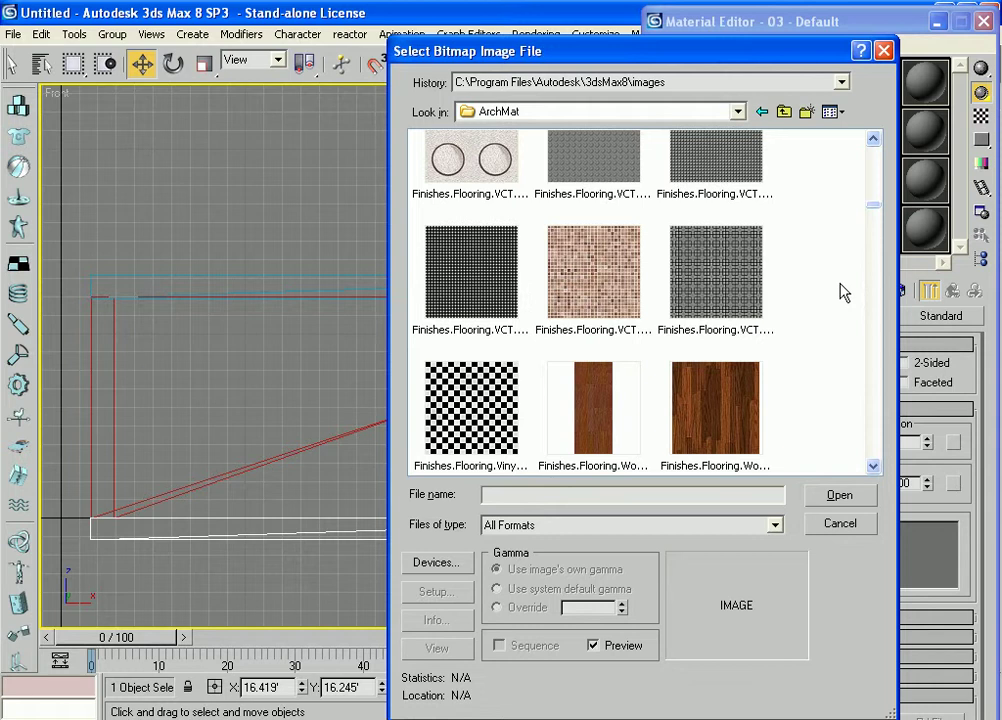
scroll(836, 299, "up", 5)
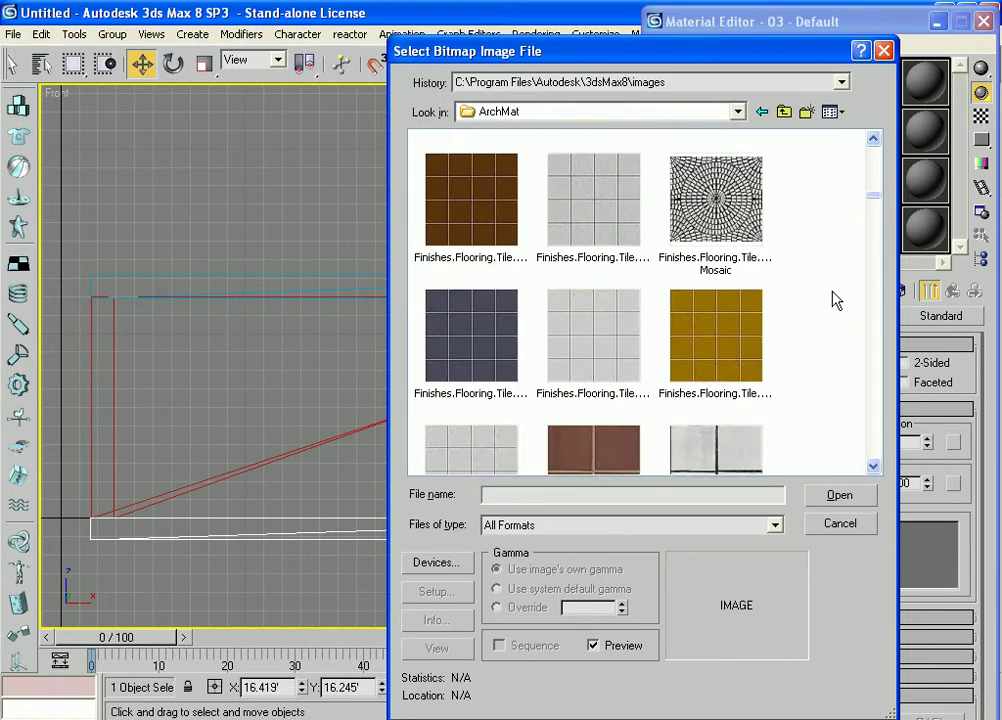
scroll(836, 302, "down", 1)
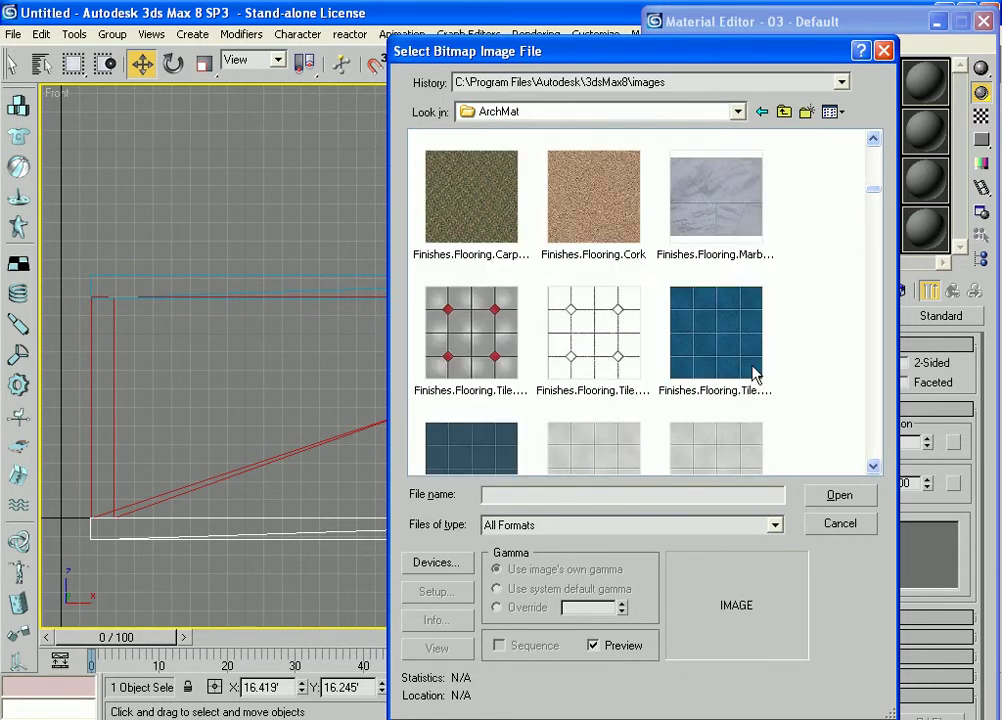
scroll(786, 304, "down", 1)
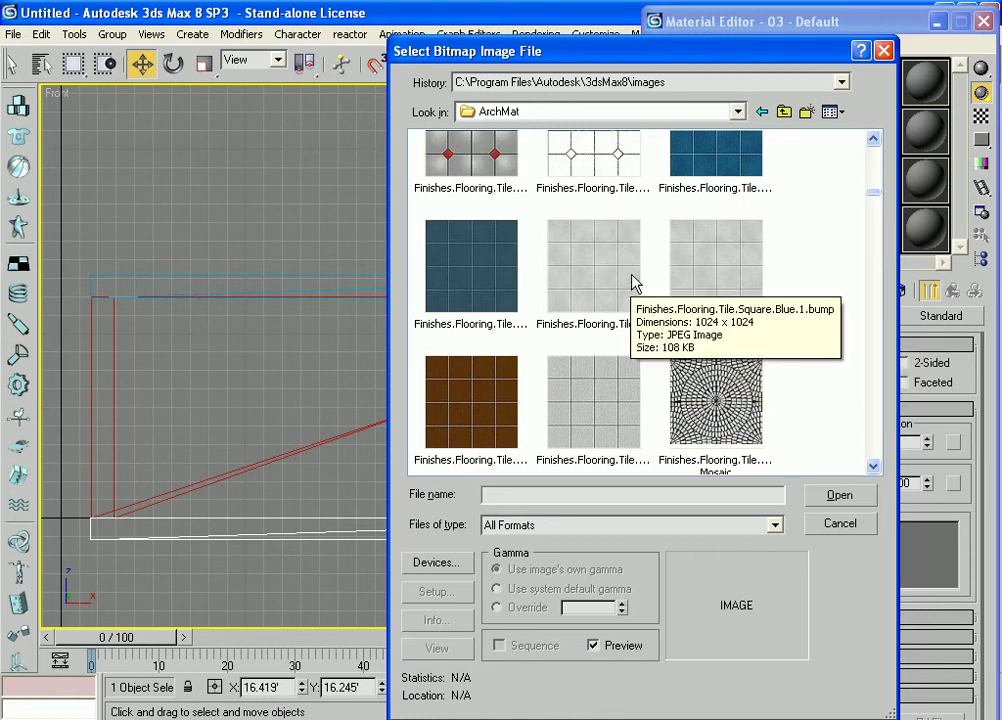
scroll(680, 268, "up", 1)
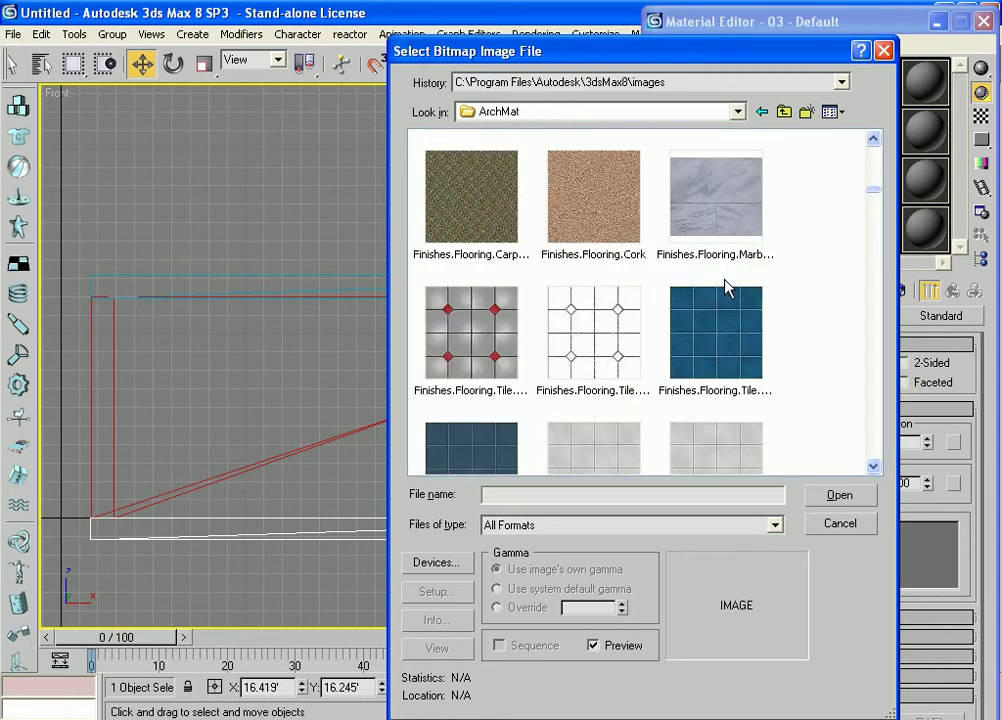
double_click(731, 325)
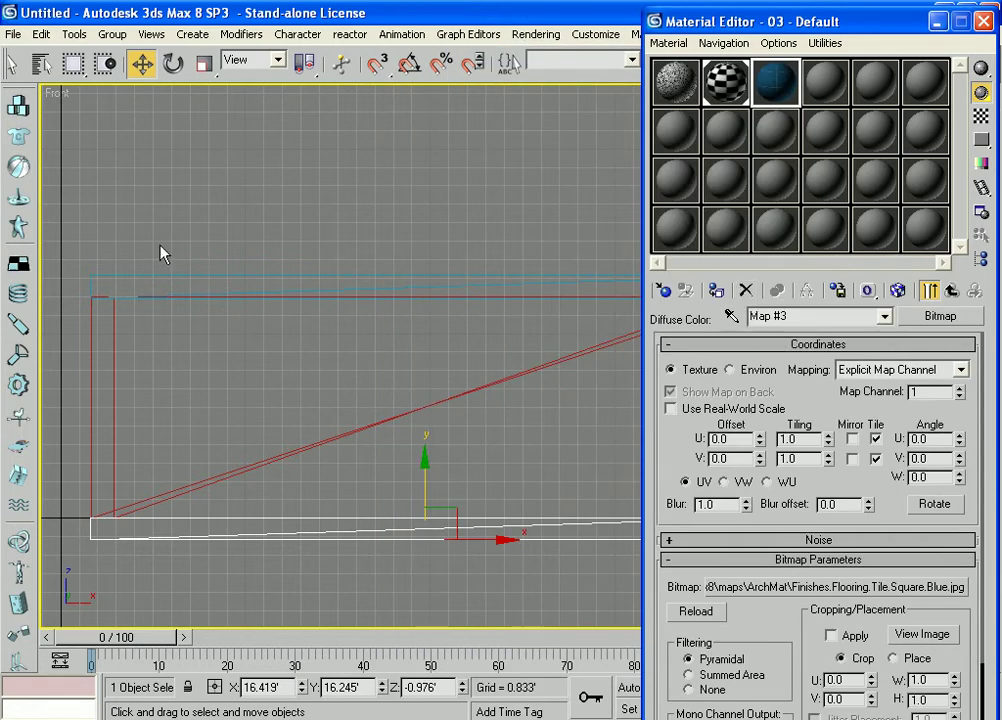
Step: Assign the blue tile material to the top slab and make the fourth sample material active
left_click_drag(163, 254, 198, 285)
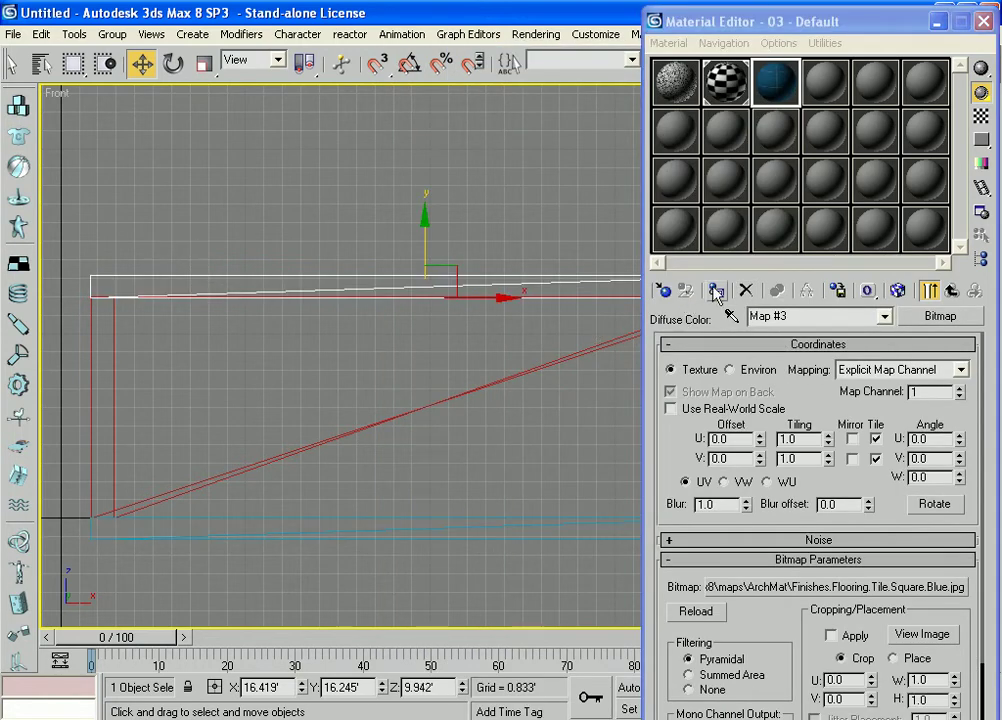
left_click(716, 291)
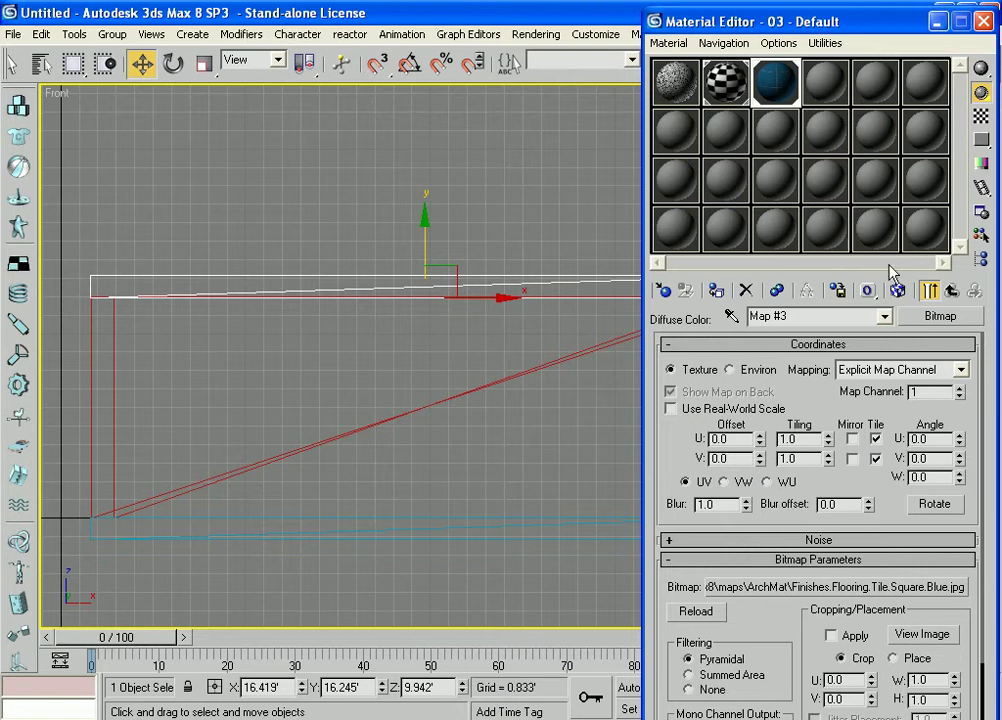
left_click(823, 83)
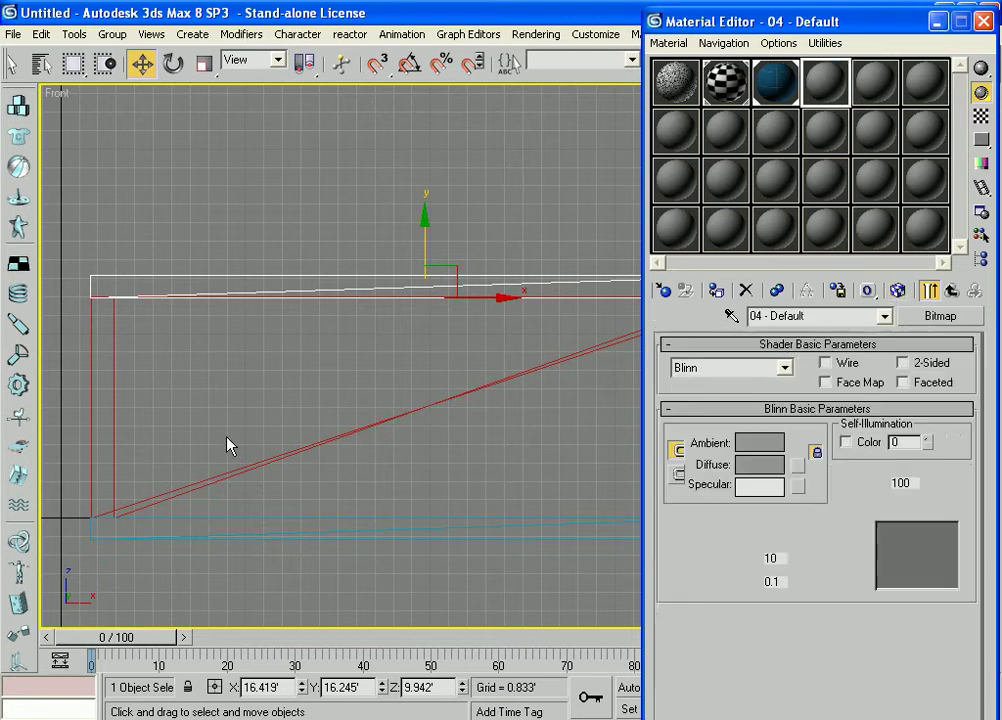
Step: Select the basement walls and start a Bitmap map for the fourth material's Diffuse channel, showing the ArchMat images as thumbnails
left_click_drag(70, 362, 134, 411)
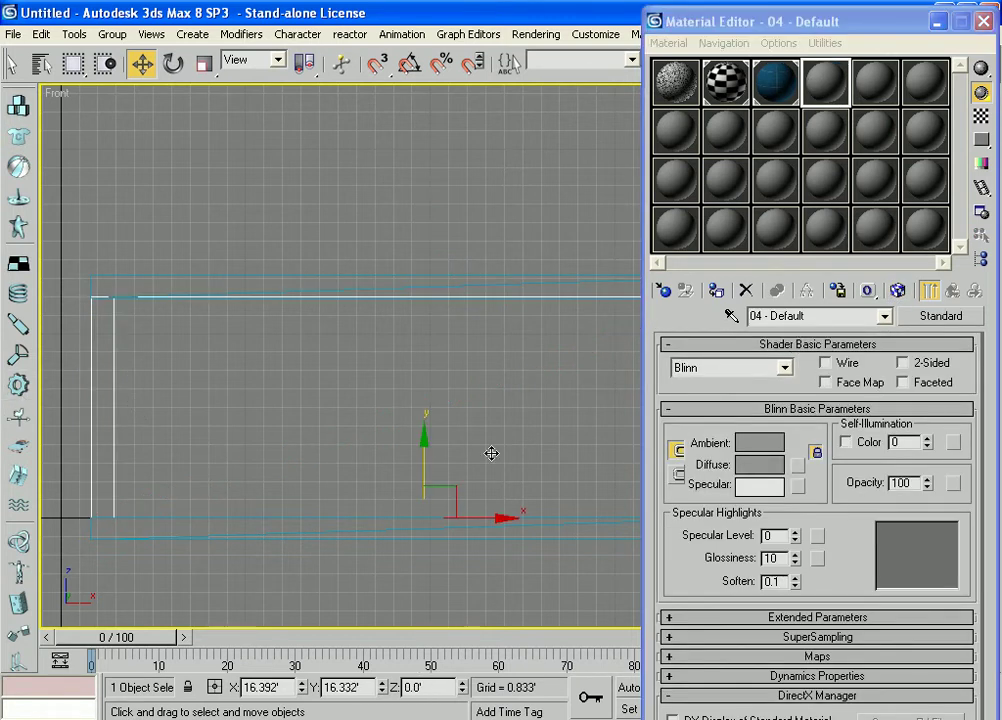
left_click(797, 465)
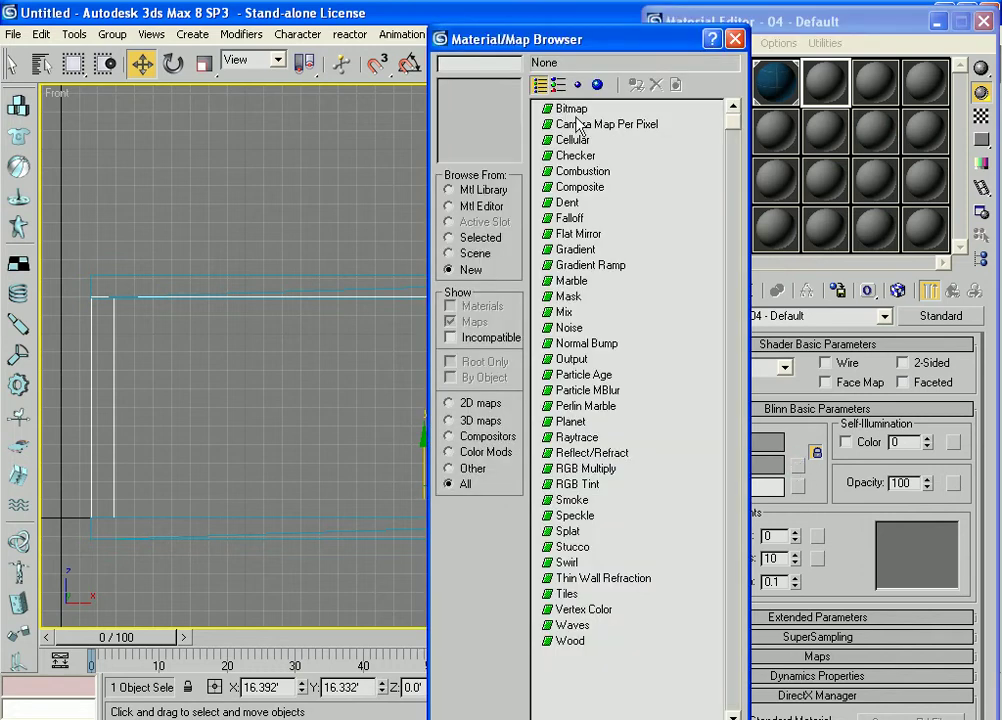
double_click(573, 109)
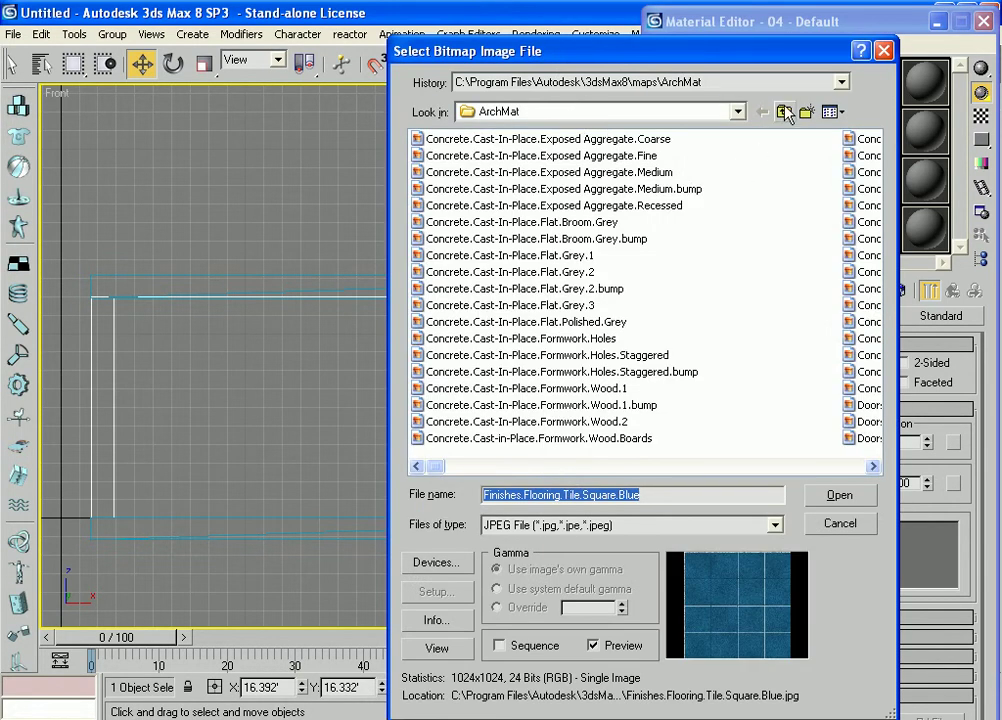
left_click(843, 115)
left_click(840, 133)
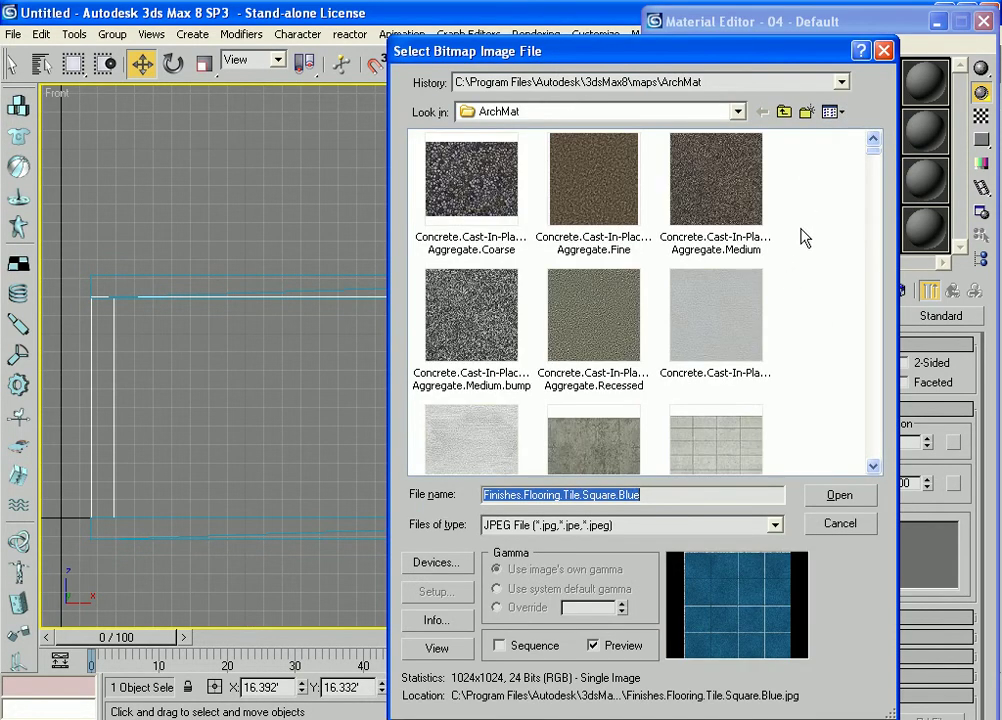
Step: Find the beige grid marble texture in the ArchMat folder and load Finishes.Masonry Flooring.Marble.Beige-Grid.jpg as the diffuse bitmap
scroll(800, 270, "down", 15)
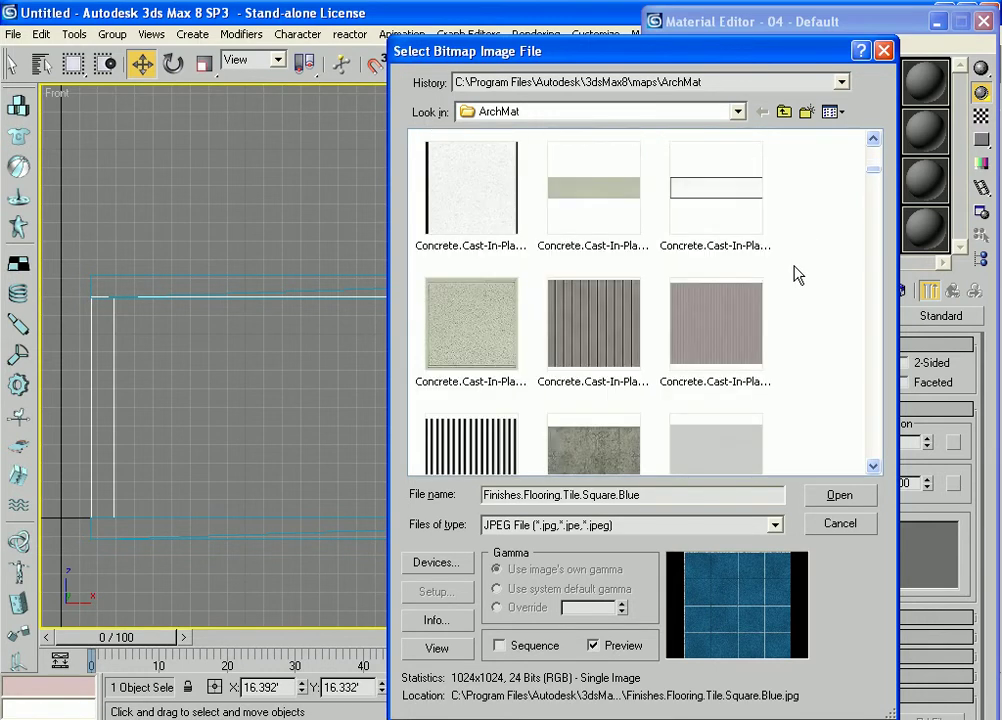
scroll(790, 290, "down", 15)
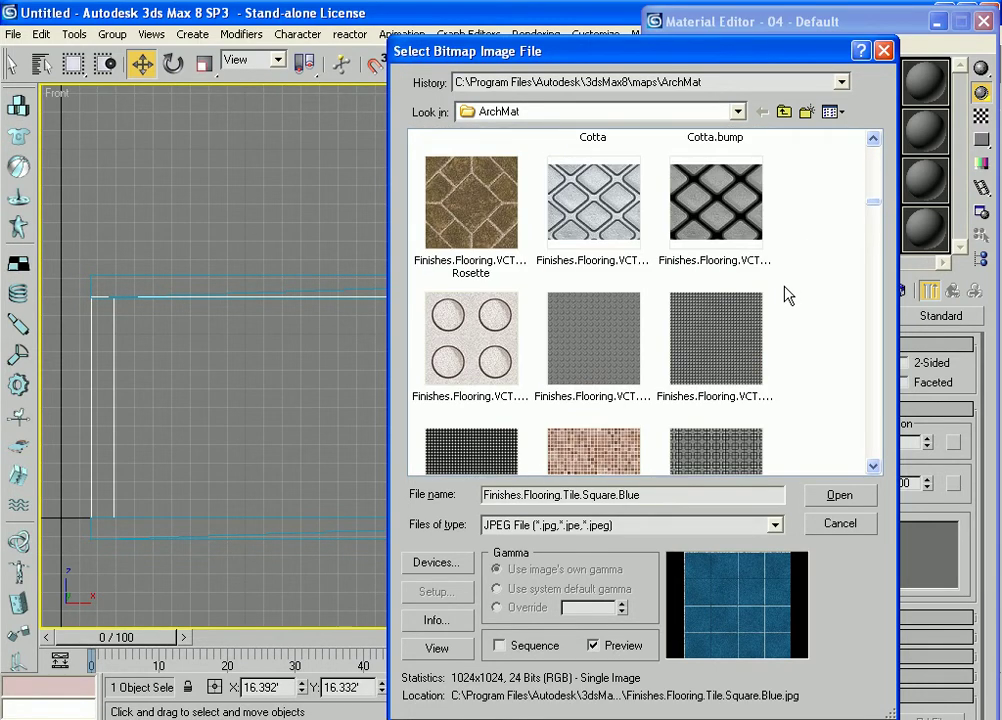
scroll(783, 302, "down", 3)
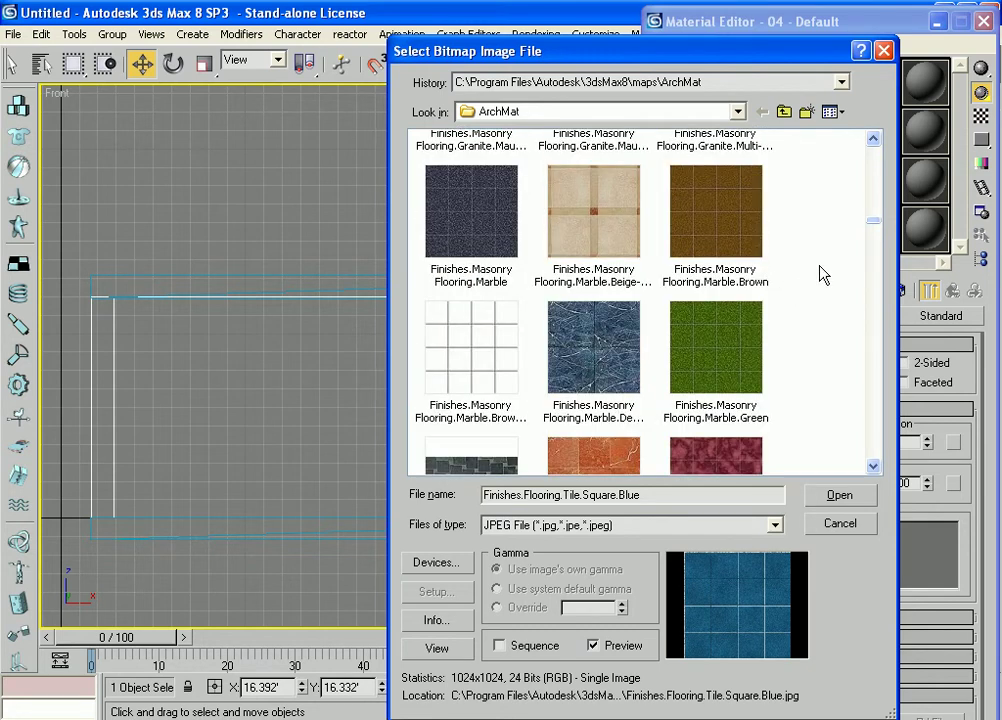
double_click(610, 213)
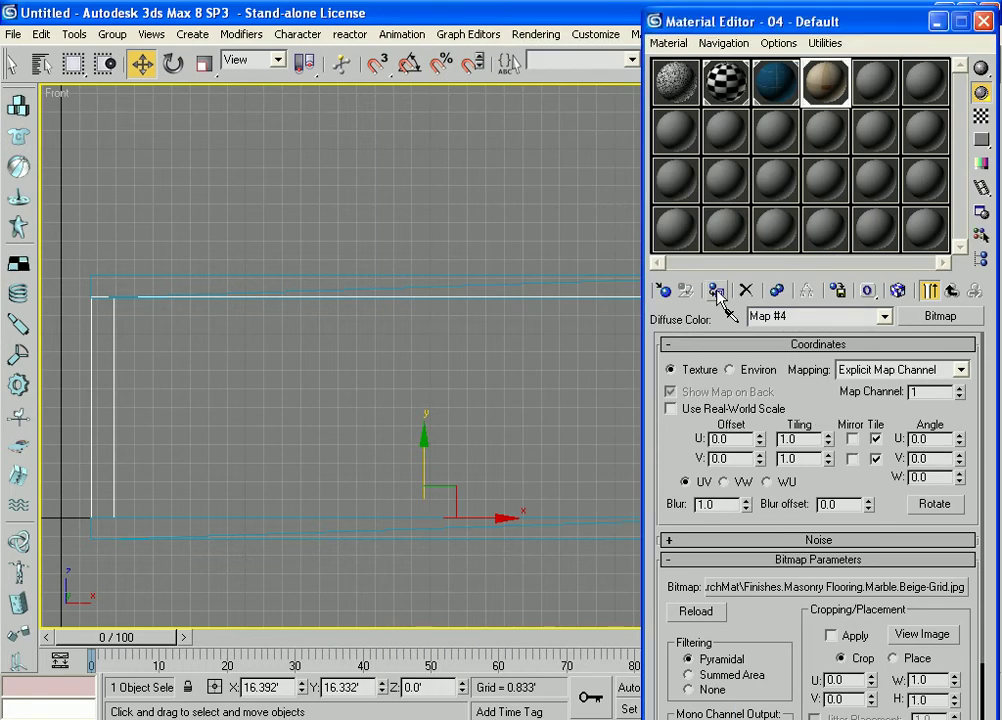
Step: Show the walls' beige marble map in the viewports and return to the four-viewport layout with the Material Editor minimized
left_click(897, 290)
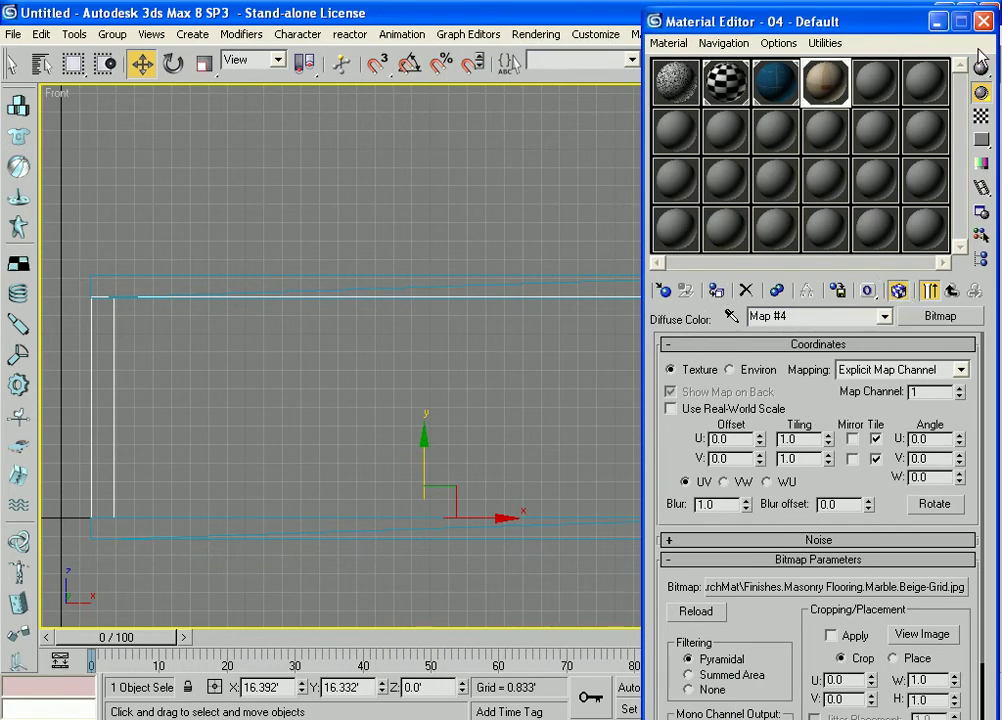
left_click(935, 21)
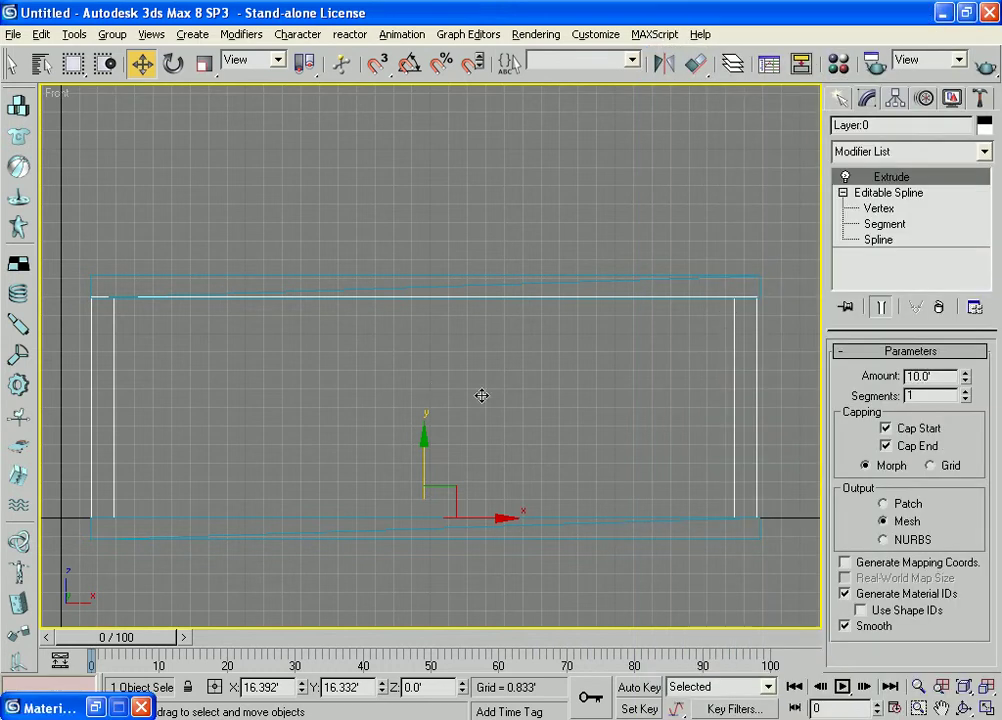
key("alt+w")
middle_click_drag(366, 222, 351, 255)
middle_click_drag(720, 434, 730, 415)
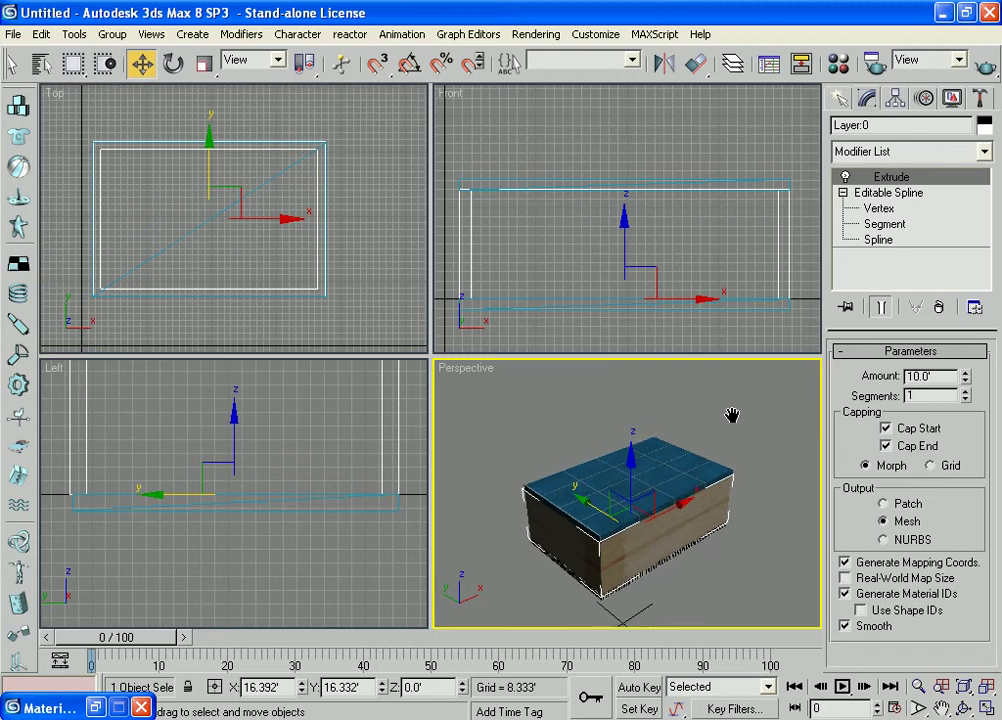
middle_click_drag(386, 272, 391, 284)
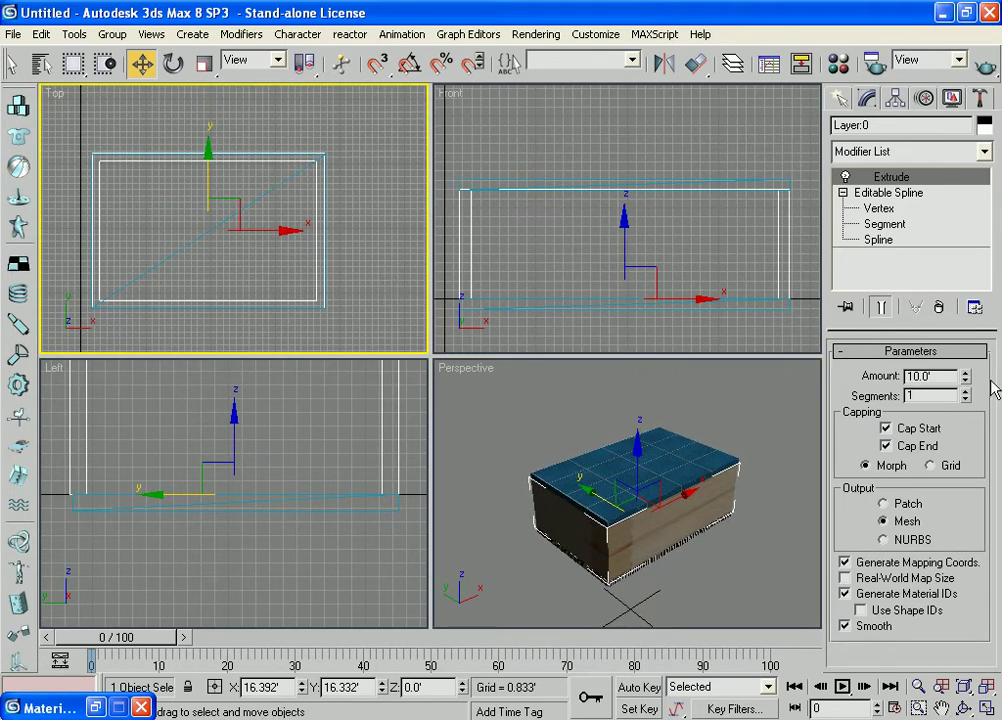
Step: Place three standard Omni lights in the Front view just below the ceiling, near both ends and the middle of the basement
left_click(843, 193)
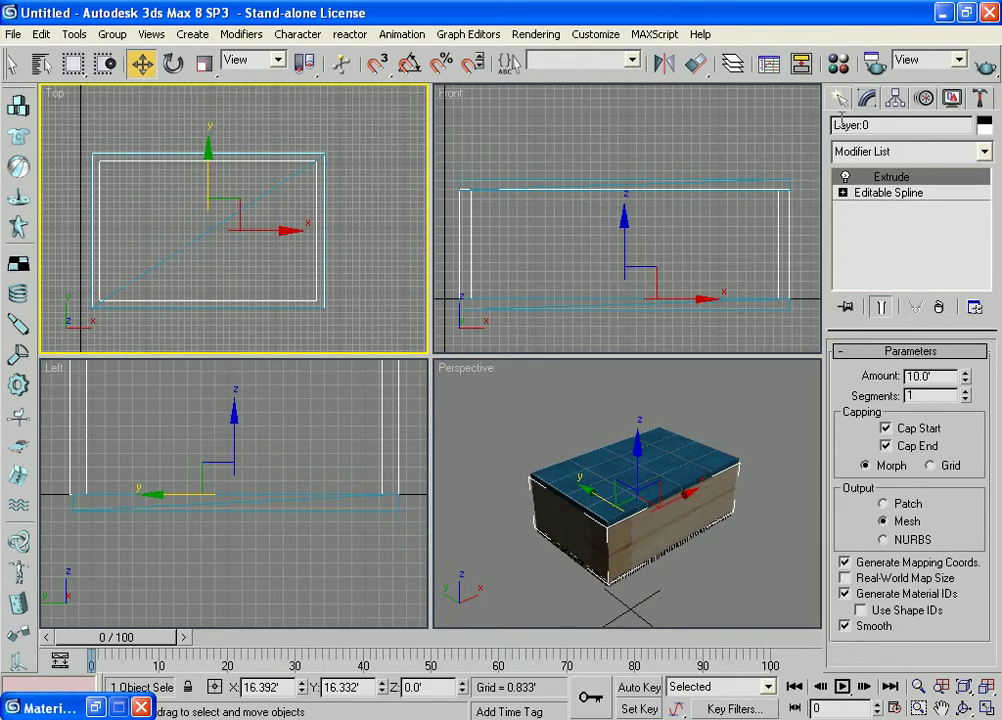
left_click(844, 102)
middle_click_drag(347, 431, 321, 494)
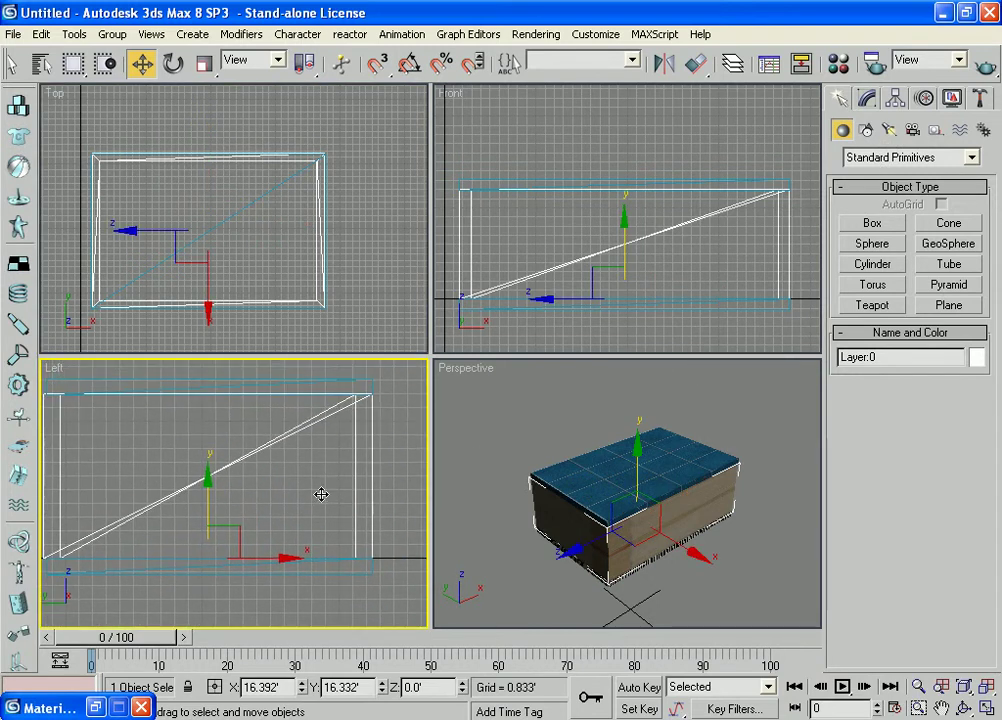
left_click(891, 129)
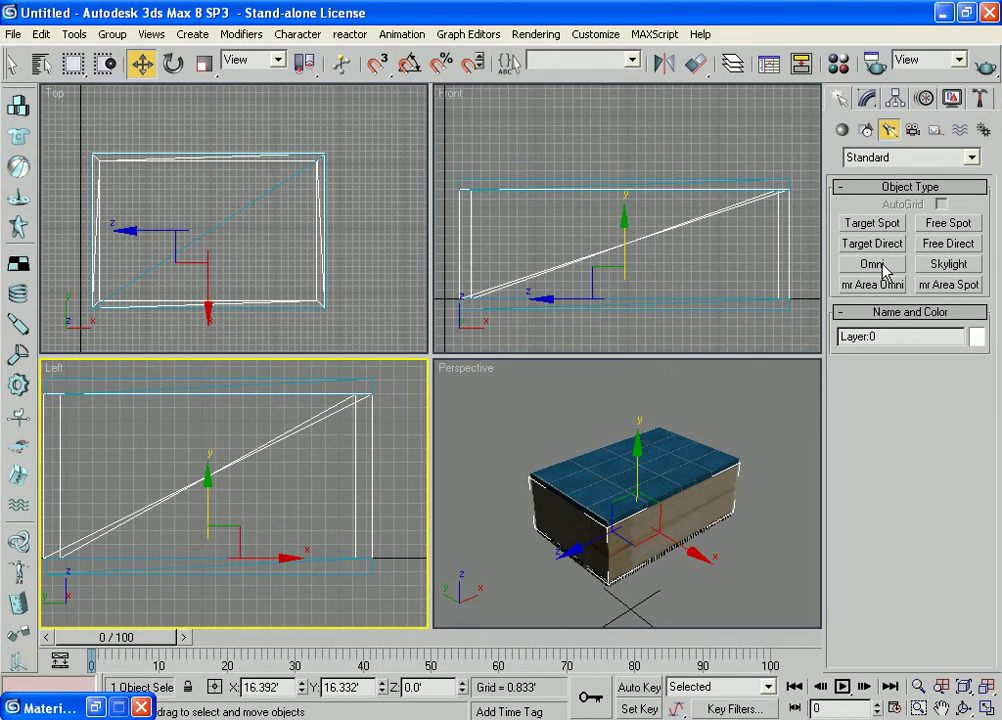
left_click(873, 264)
middle_click(537, 232)
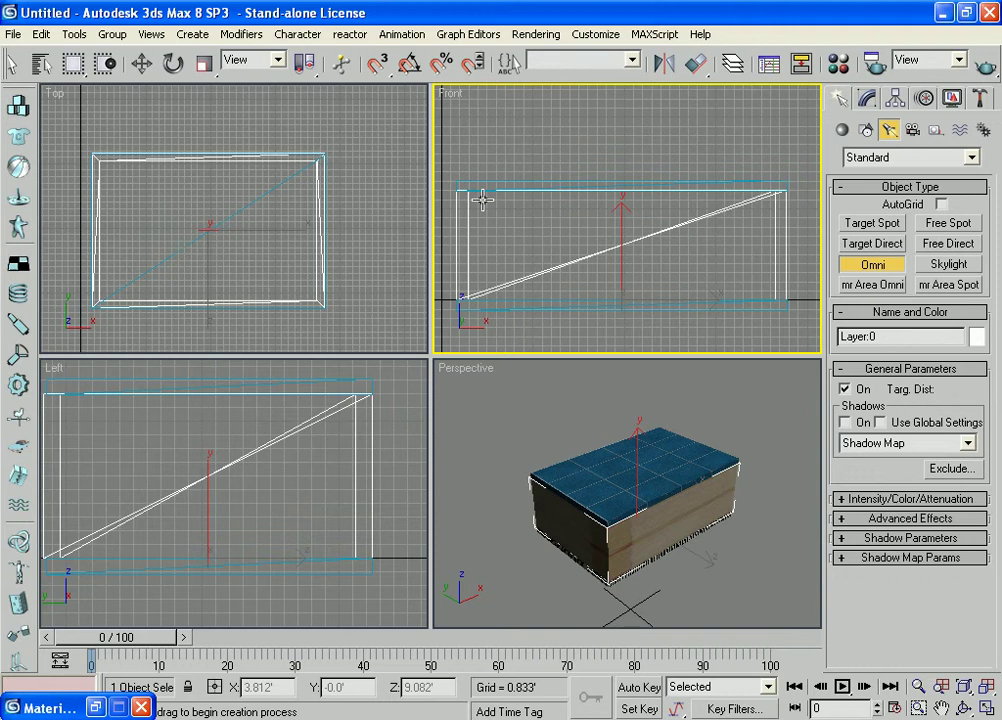
left_click(482, 200)
left_click(751, 215)
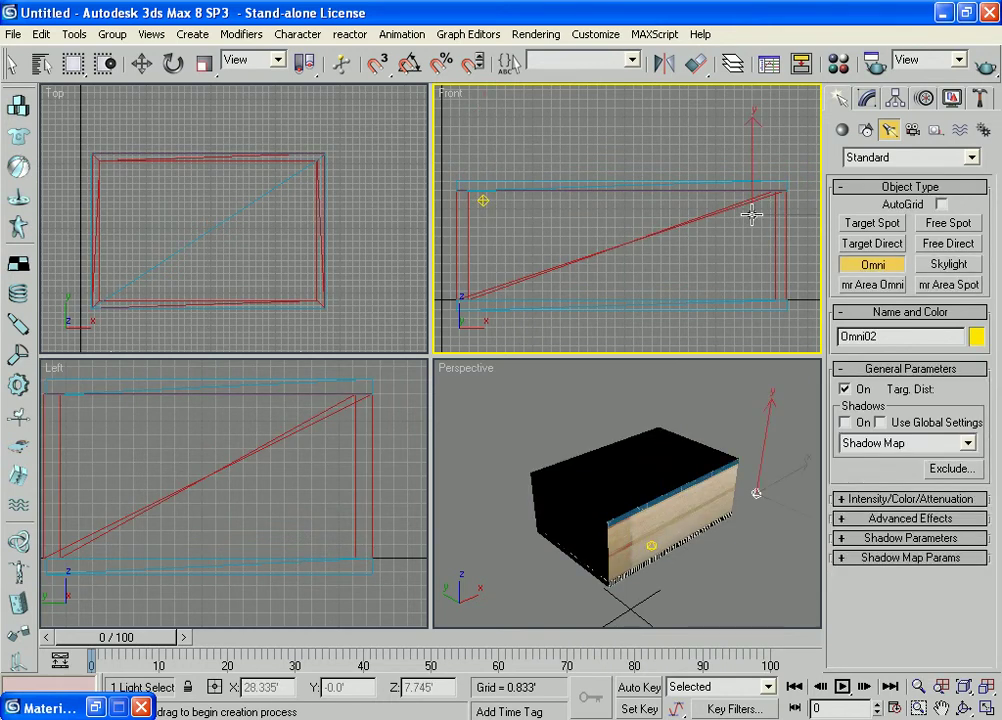
left_click(610, 200)
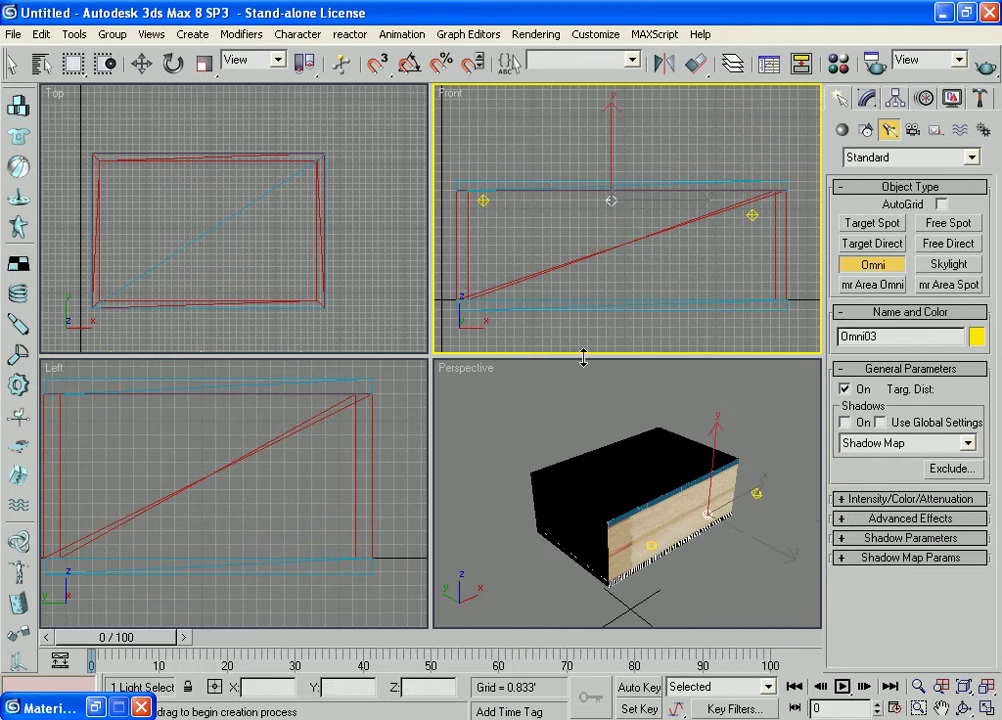
Step: Move the middle omni light in the Top view to the centre of the room, at a Y position of about 17'
middle_click_drag(253, 423, 253, 465)
scroll(328, 263, "down", 5)
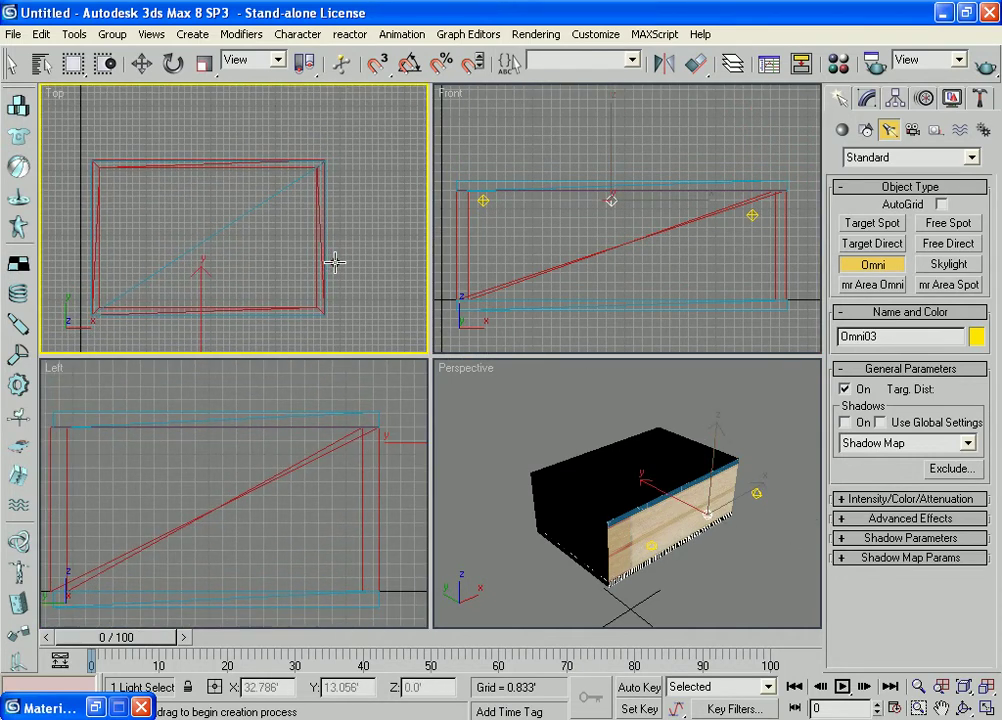
middle_click_drag(315, 293, 329, 259)
key("w")
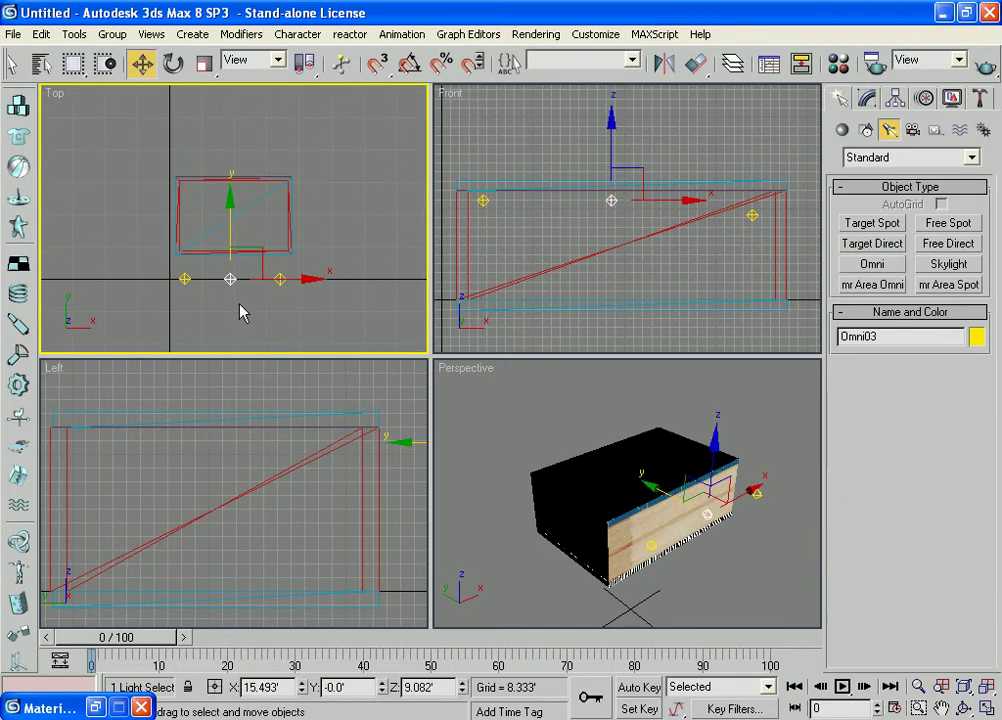
left_click_drag(231, 217, 248, 159)
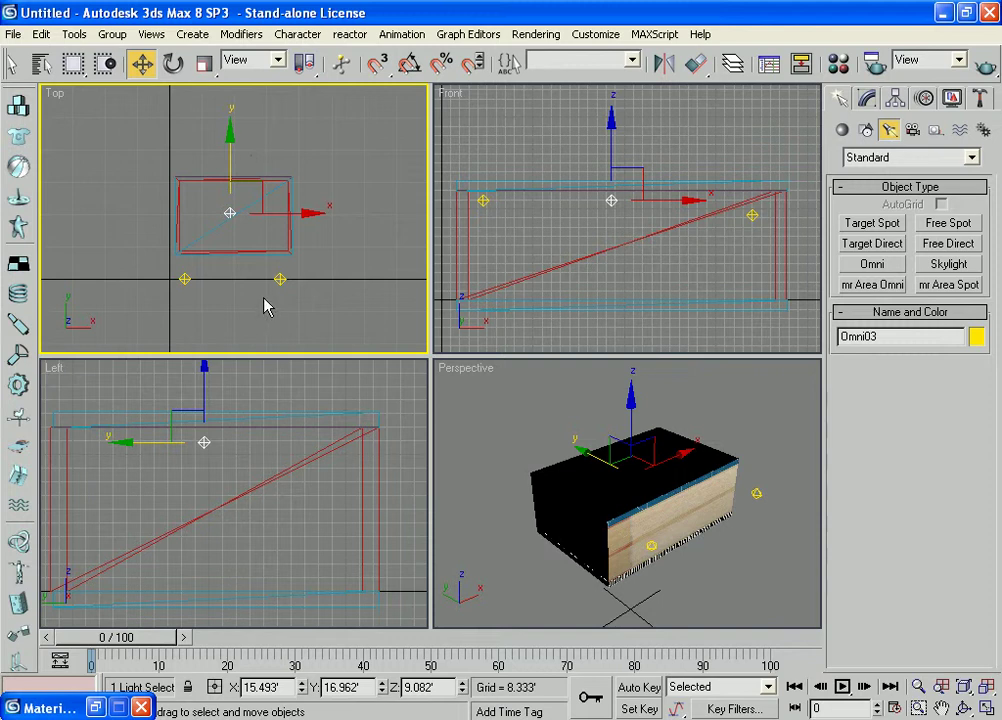
Step: Move the omni light near the low-X end into the room's upper-left plan corner, at about X 5.1', Y 22.8'
left_click(184, 283)
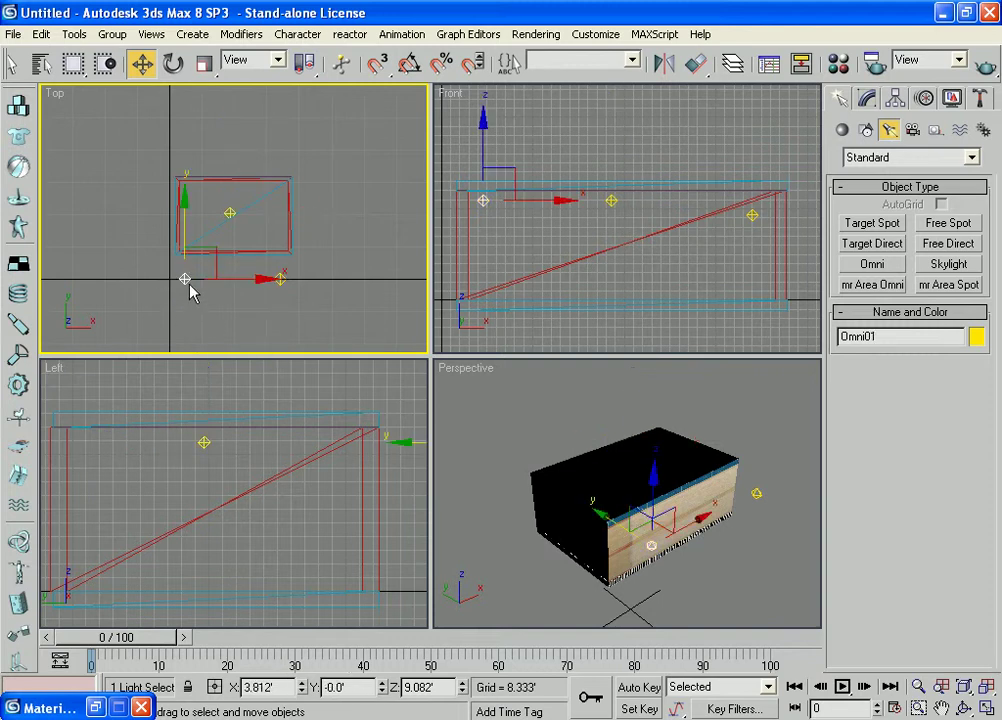
left_click_drag(186, 232, 198, 152)
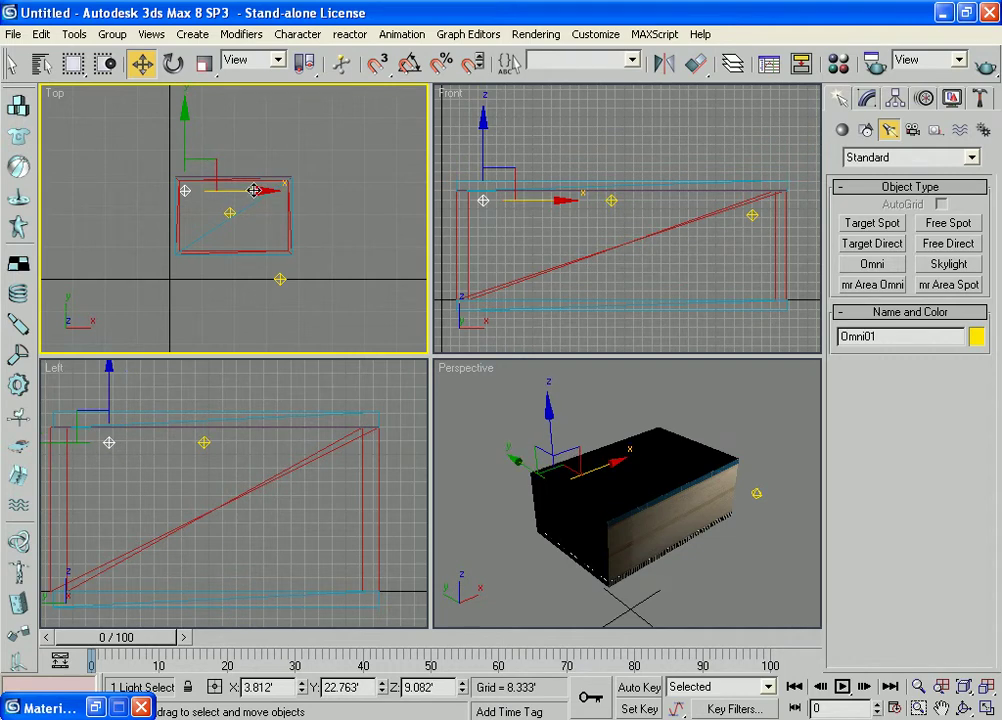
left_click_drag(254, 190, 283, 226)
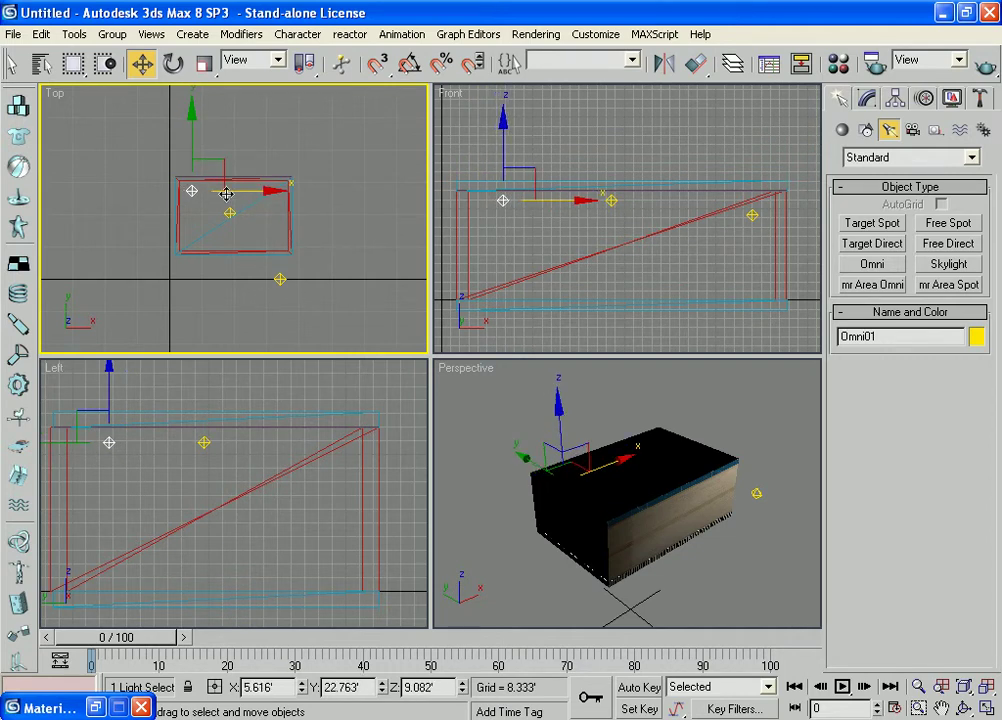
left_click_drag(243, 192, 241, 192)
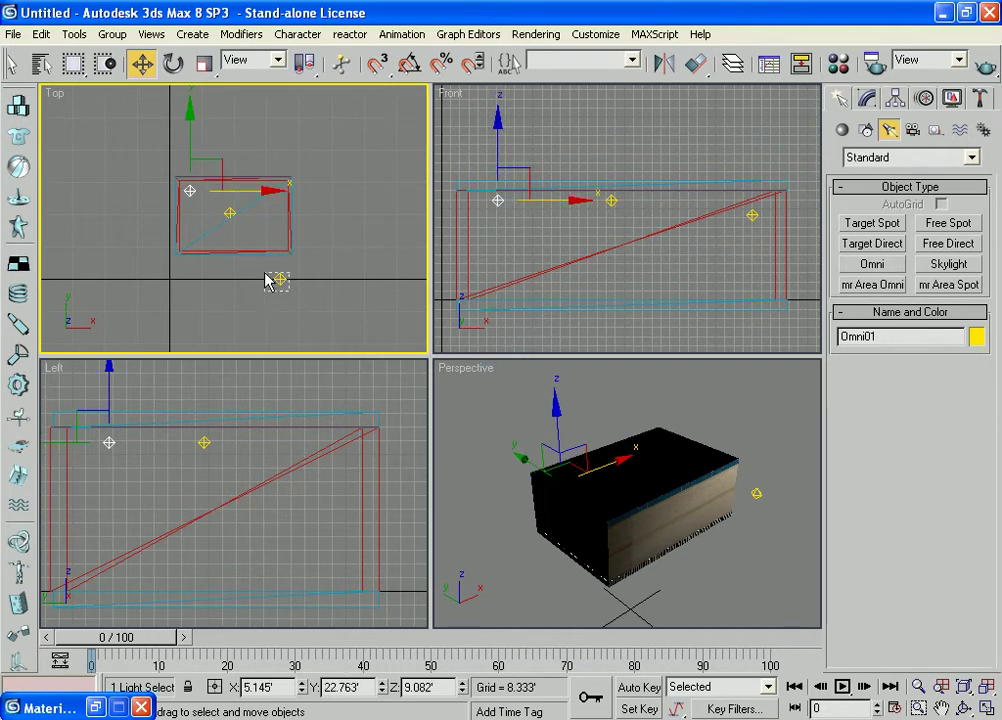
Step: Move the remaining omni light into the lower-right plan corner at about X 27.8', Y 9.6', and raise it to about Z 9.1'
left_click(270, 285)
left_click_drag(280, 242, 280, 204)
middle_click_drag(273, 409, 278, 423)
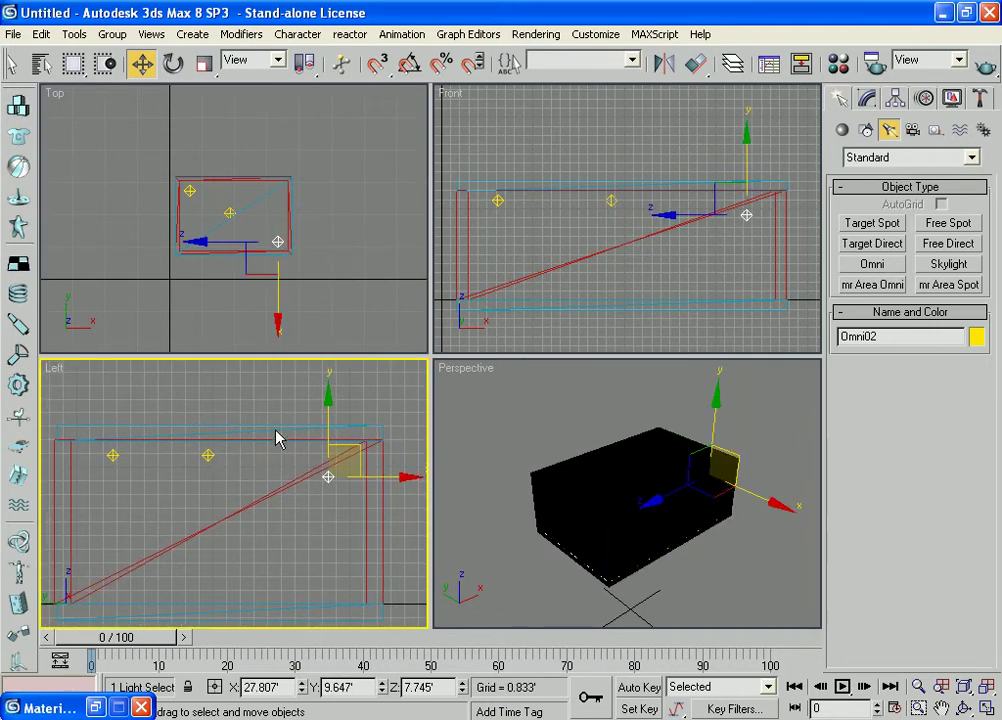
scroll(272, 420, "down", 2)
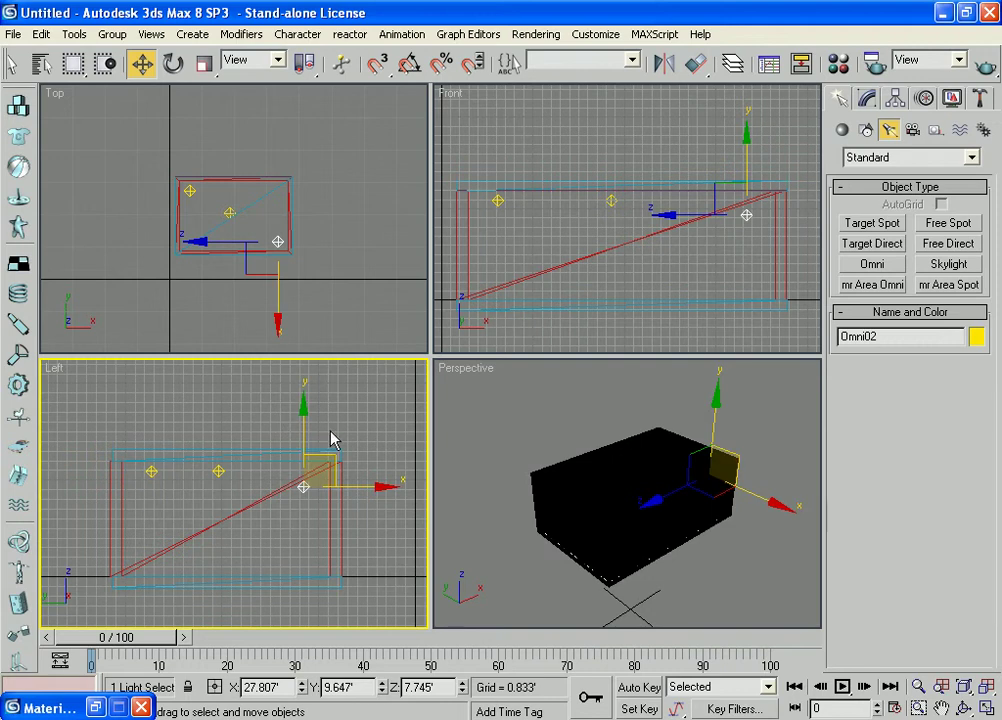
left_click_drag(302, 414, 304, 401)
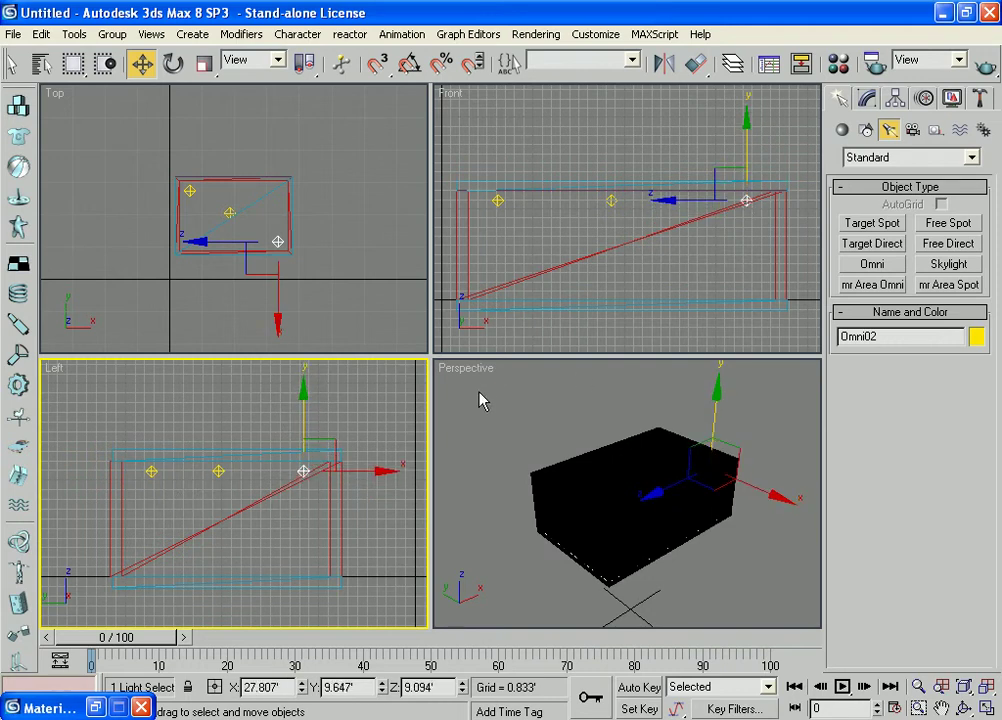
Step: Create a Target camera in the Top view from the room's lower-left corner, aimed towards the upper-right corner
middle_click_drag(570, 414, 548, 436)
middle_click(396, 265)
scroll(340, 266, "up", 3)
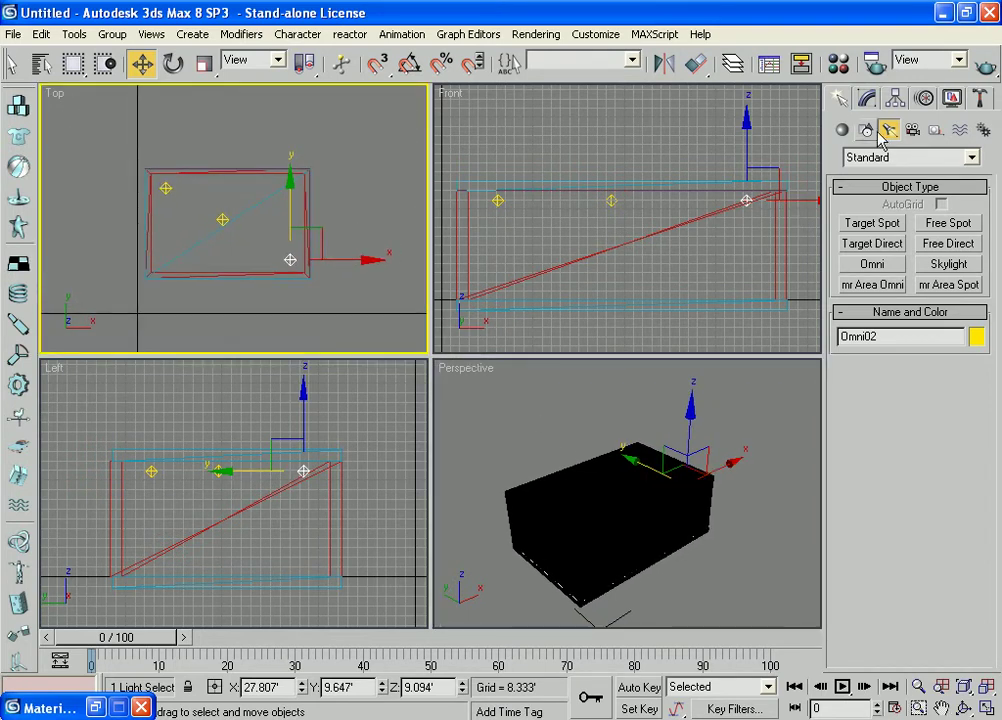
left_click(912, 130)
left_click(874, 223)
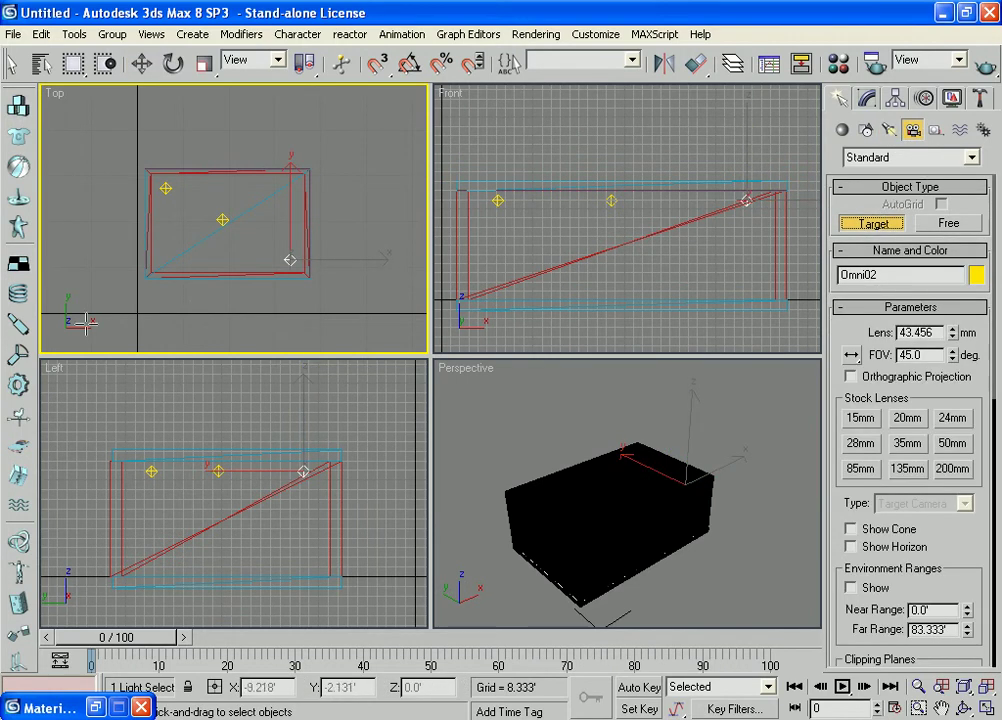
left_click_drag(160, 266, 280, 207)
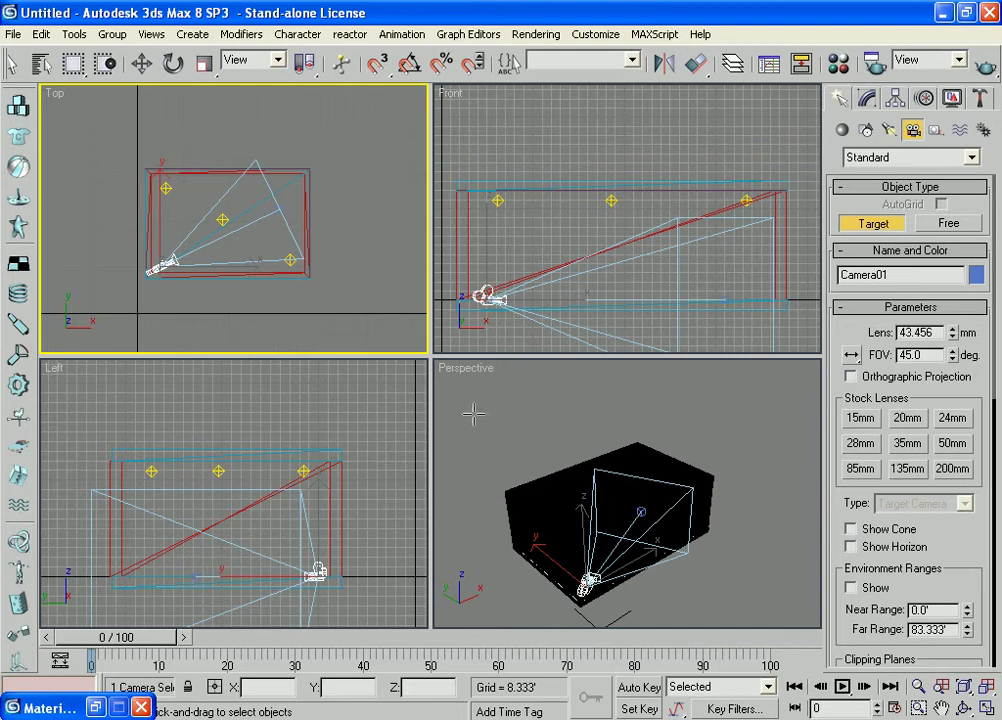
Step: Switch the Perspective viewport to the camera view and truck the camera up to about mid-wall height
middle_click_drag(511, 427, 532, 430)
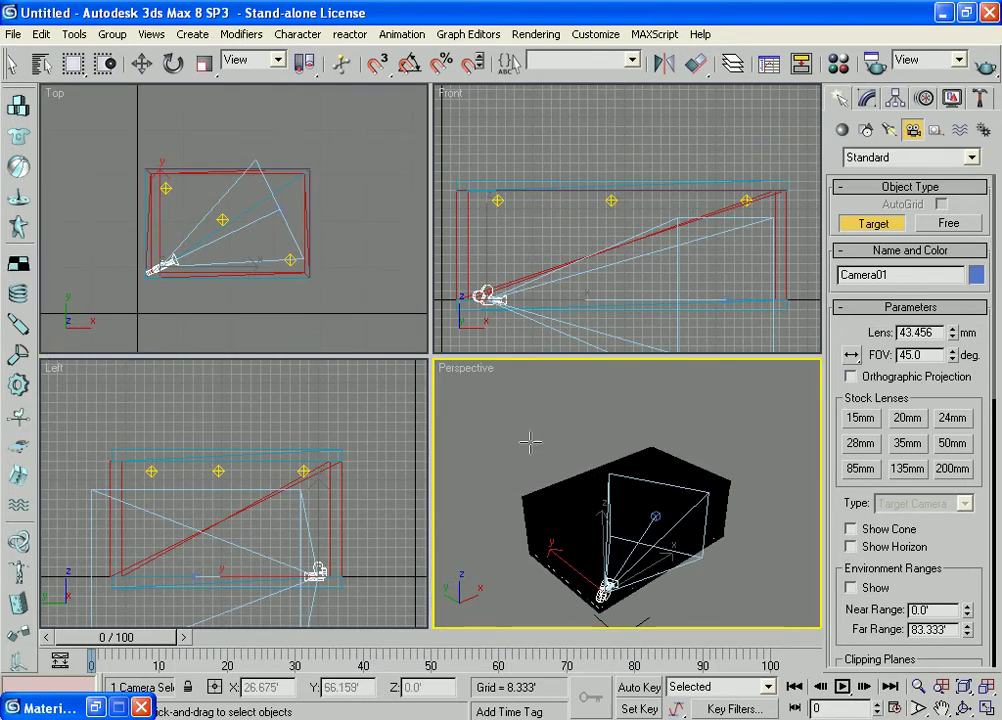
key("c")
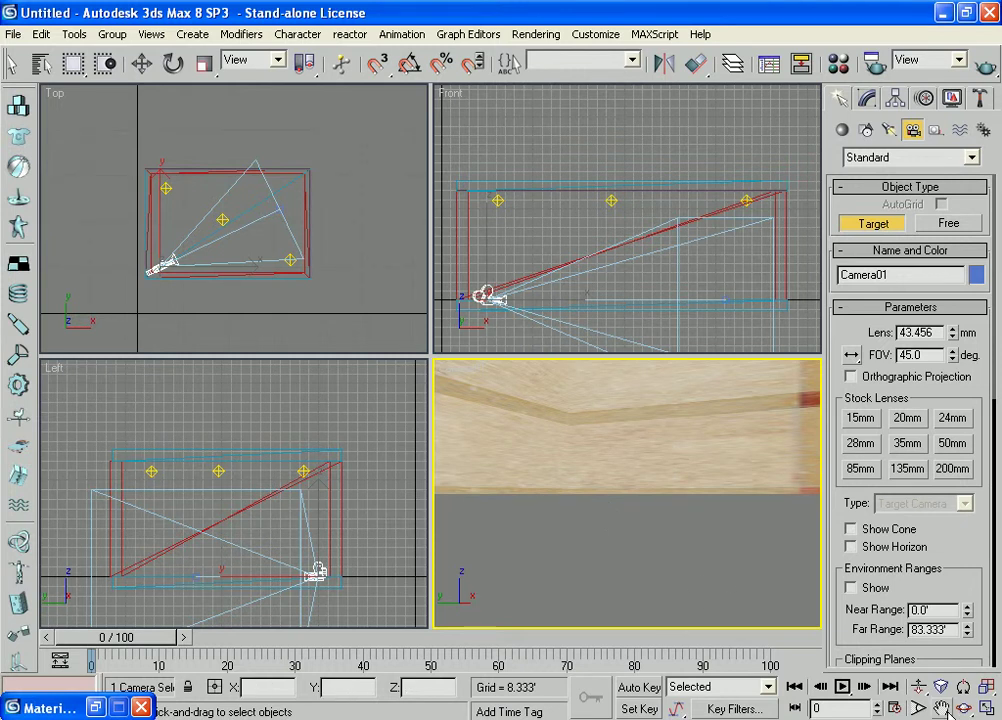
key("ctrl+p")
left_click_drag(622, 479, 648, 493)
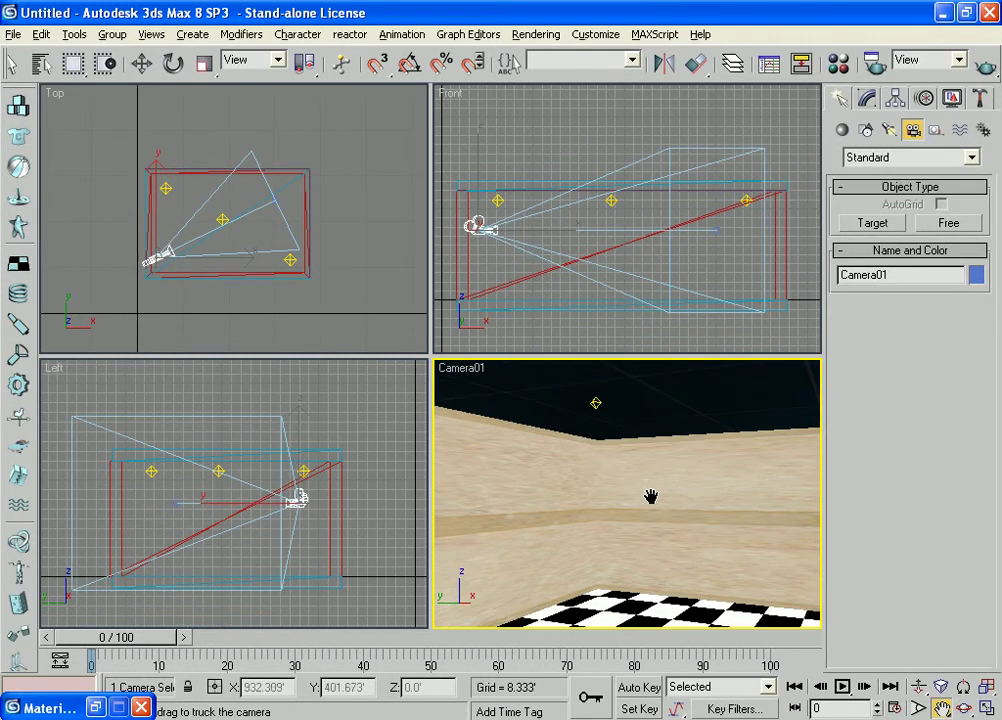
Step: Maximize the camera view, truck the camera slightly and widen its field of view to take in floor, walls and ceiling
key("alt+w")
left_click_drag(573, 470, 536, 445)
left_click(918, 706)
left_click_drag(540, 395, 545, 478)
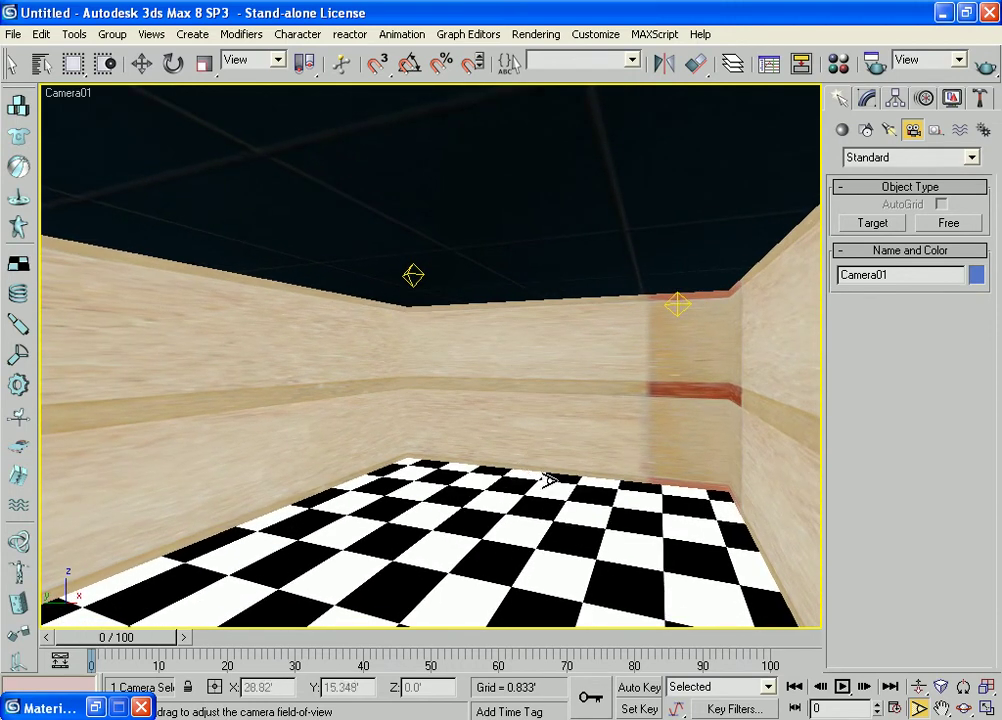
Step: Orbit the camera slightly towards the right-hand wall and adjust its field of view to reframe the room
left_click(965, 708)
left_click_drag(532, 593, 560, 603)
left_click(918, 708)
left_click_drag(620, 568, 559, 508)
left_click(941, 708)
left_click(965, 708)
mouse_move(465, 505)
left_mouse_down()
mouse_move(510, 532)
mouse_move(469, 528)
left_mouse_up()
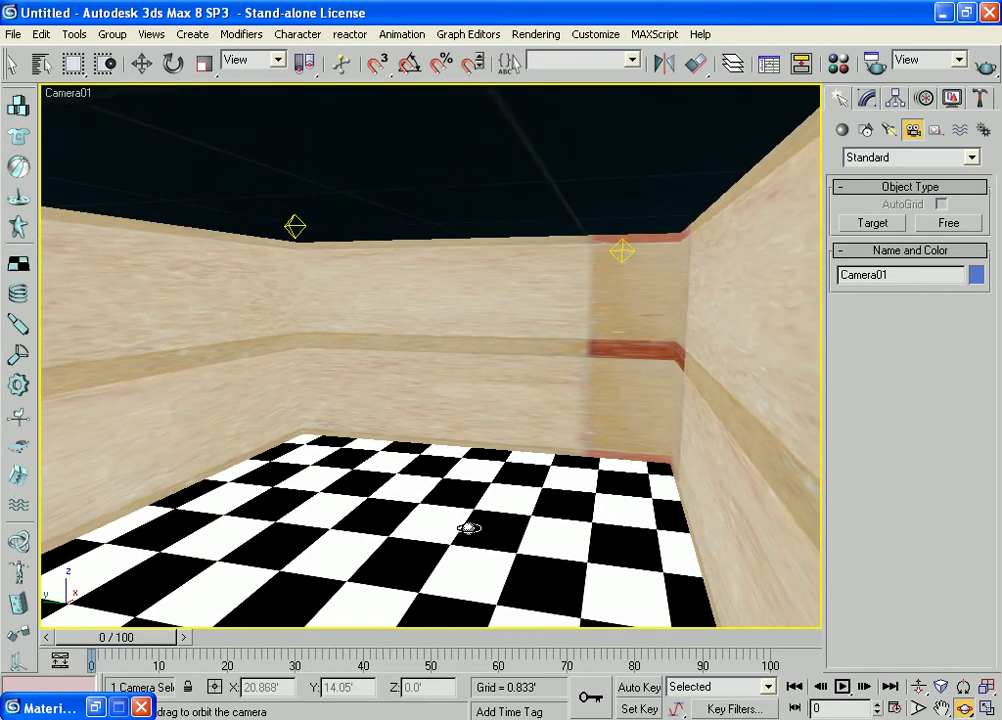
Step: Refine the camera framing by trucking it down, orbiting slightly and adjusting the field of view, and test-render the camera view
left_click(942, 708)
left_click_drag(365, 436, 349, 384)
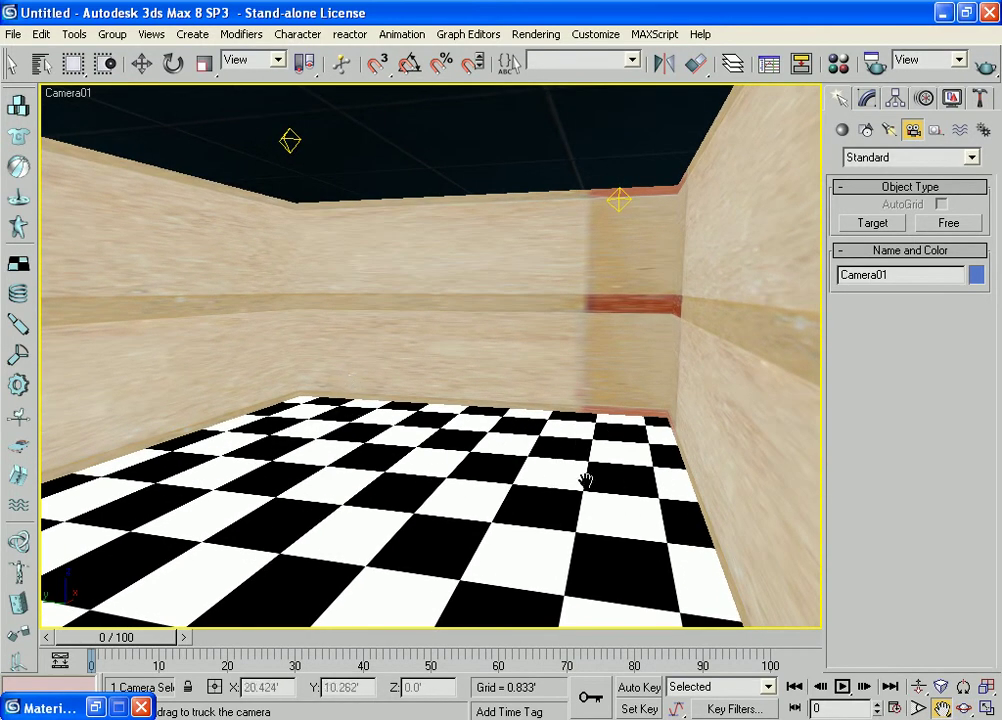
left_click(964, 708)
left_click_drag(716, 577, 722, 579)
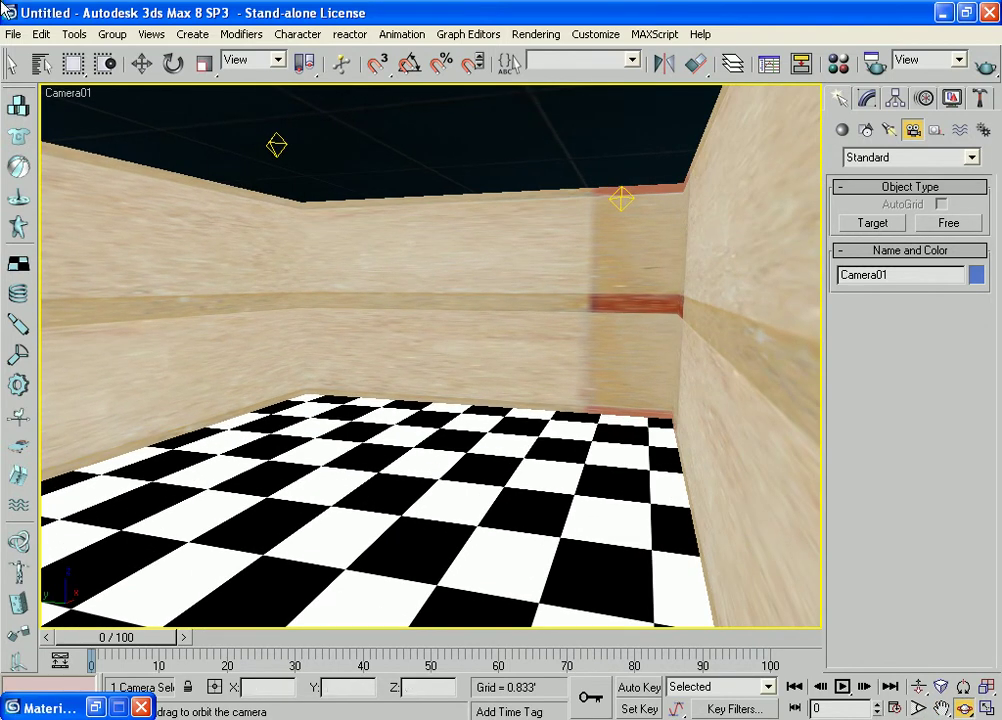
left_click(942, 708)
left_click_drag(523, 483, 528, 458)
left_click(918, 708)
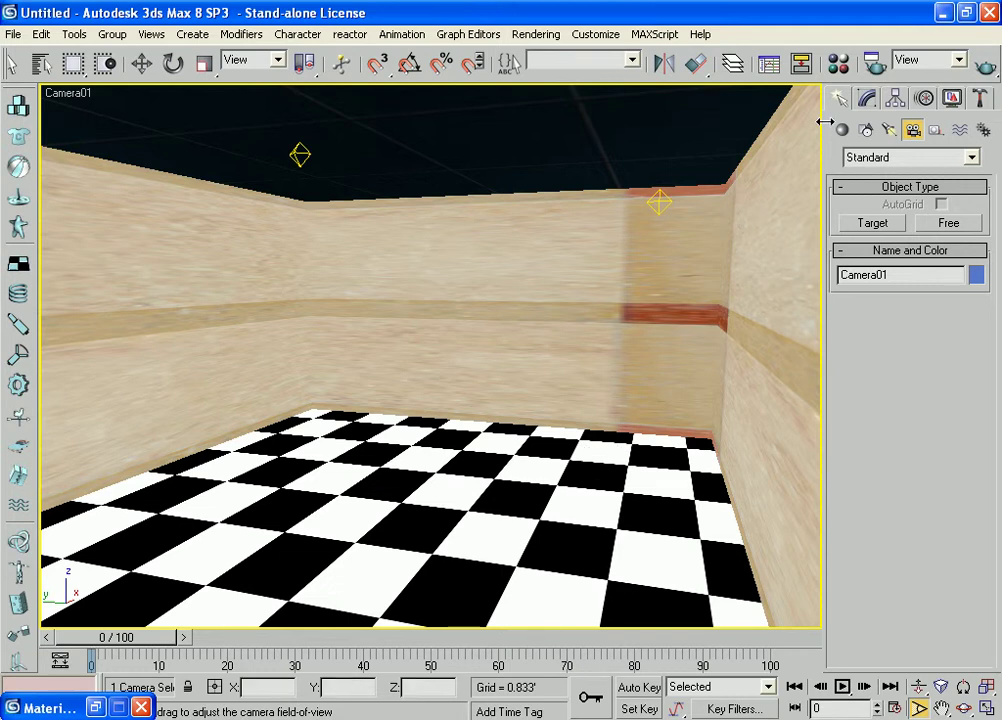
left_click(985, 65)
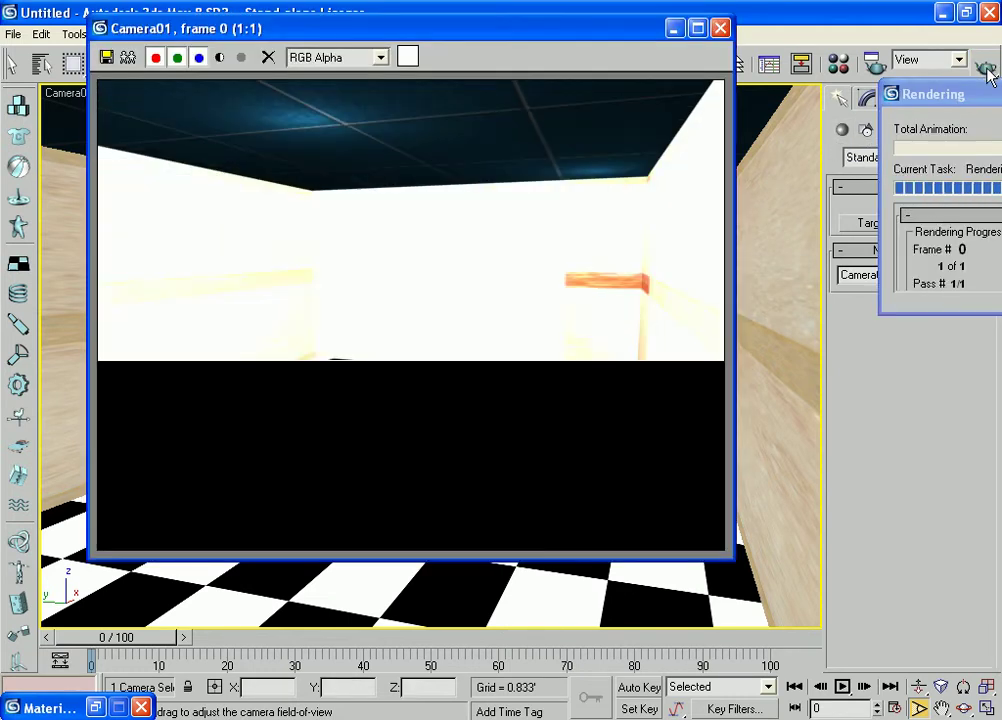
left_click(720, 28)
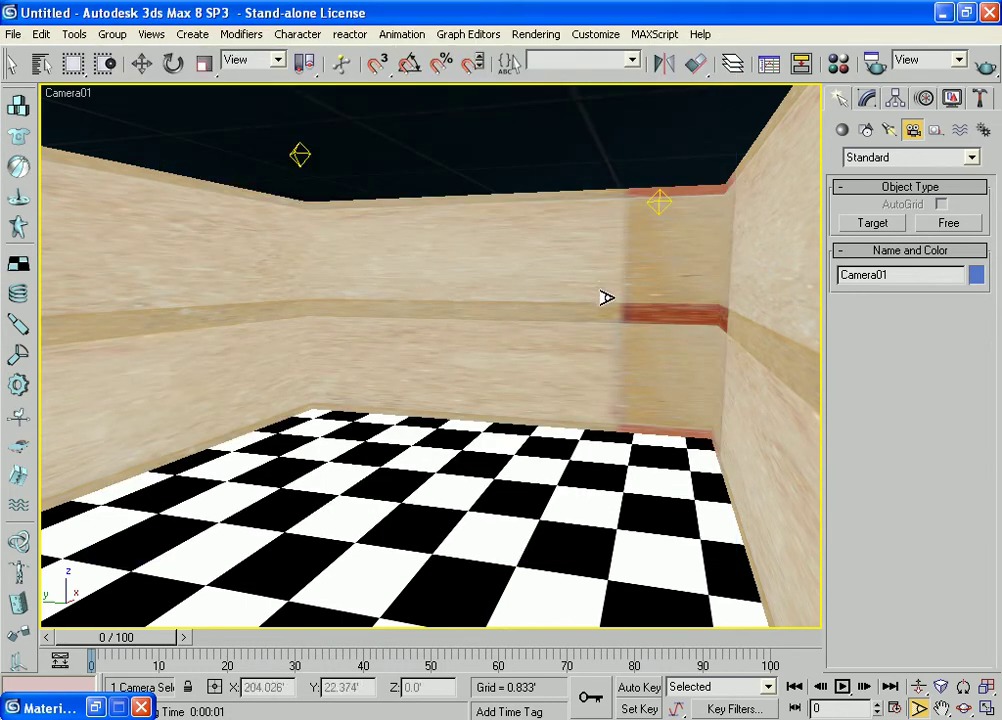
Step: Return to the four-viewport layout and set the multiplier of the omni light in the upper-left plan corner to 0.3
key("w")
key("alt+w")
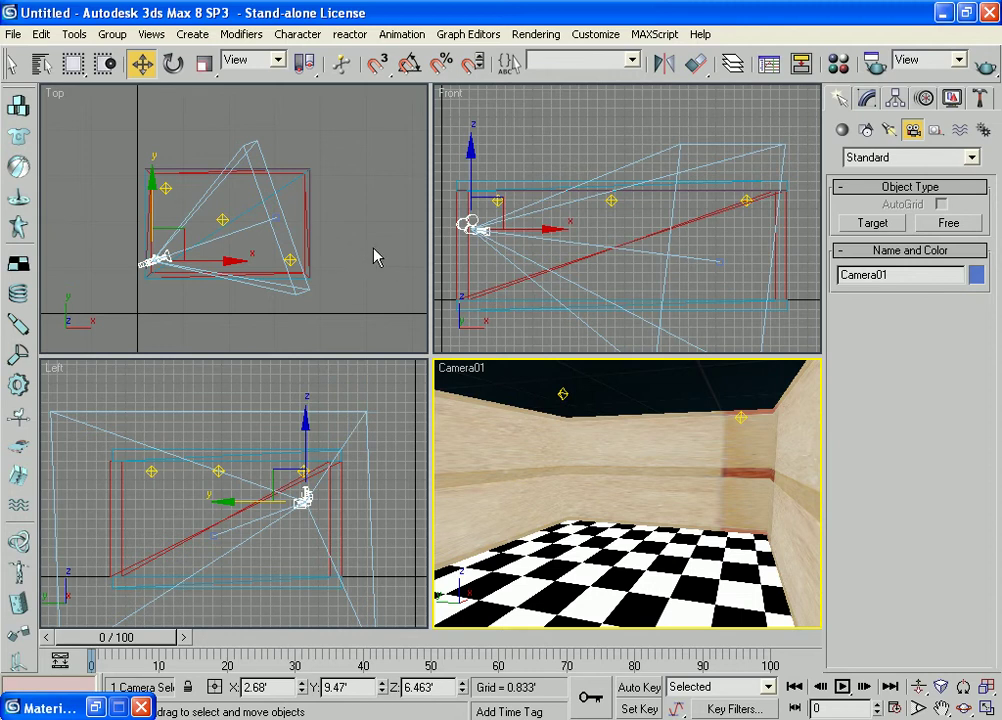
right_click(367, 257)
middle_click_drag(378, 268, 391, 296)
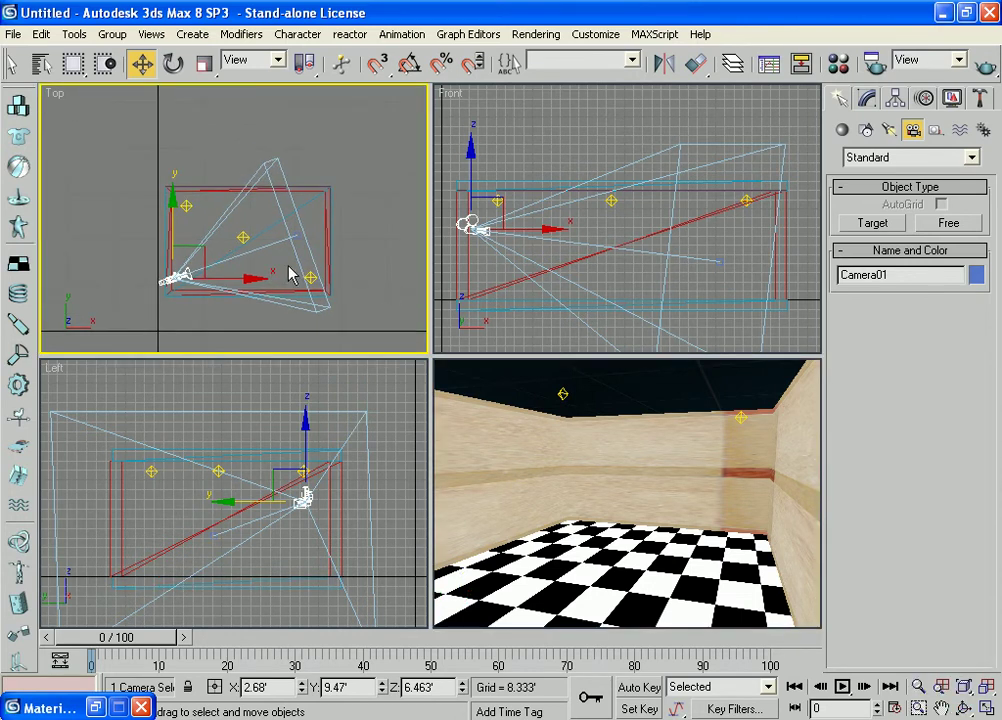
left_click(186, 207)
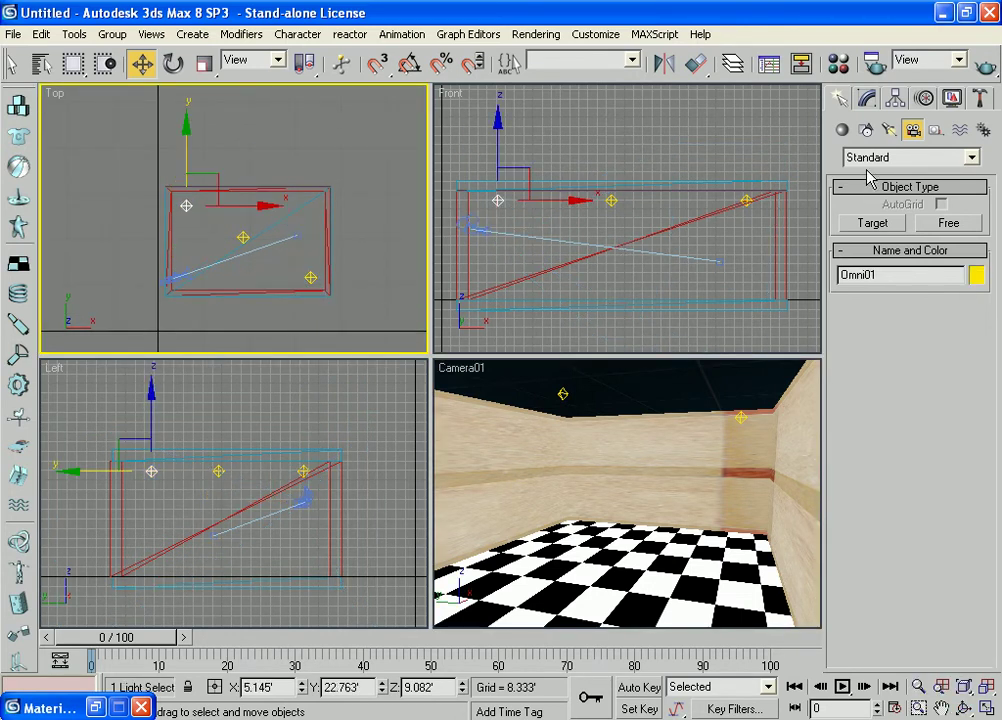
left_click(869, 99)
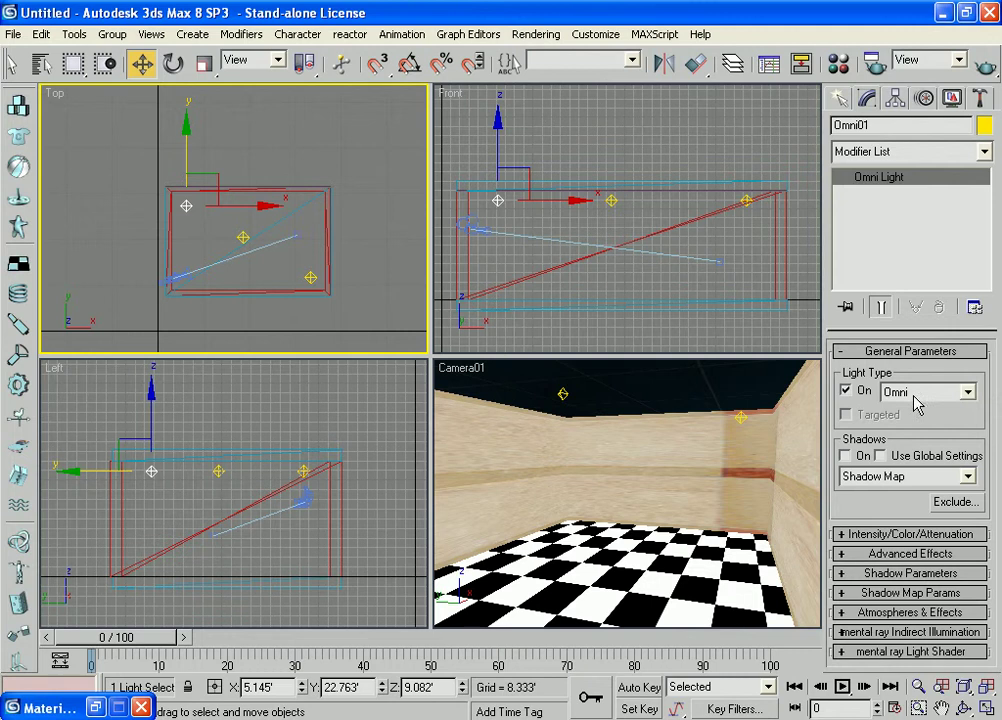
left_click(845, 536)
double_click(914, 475)
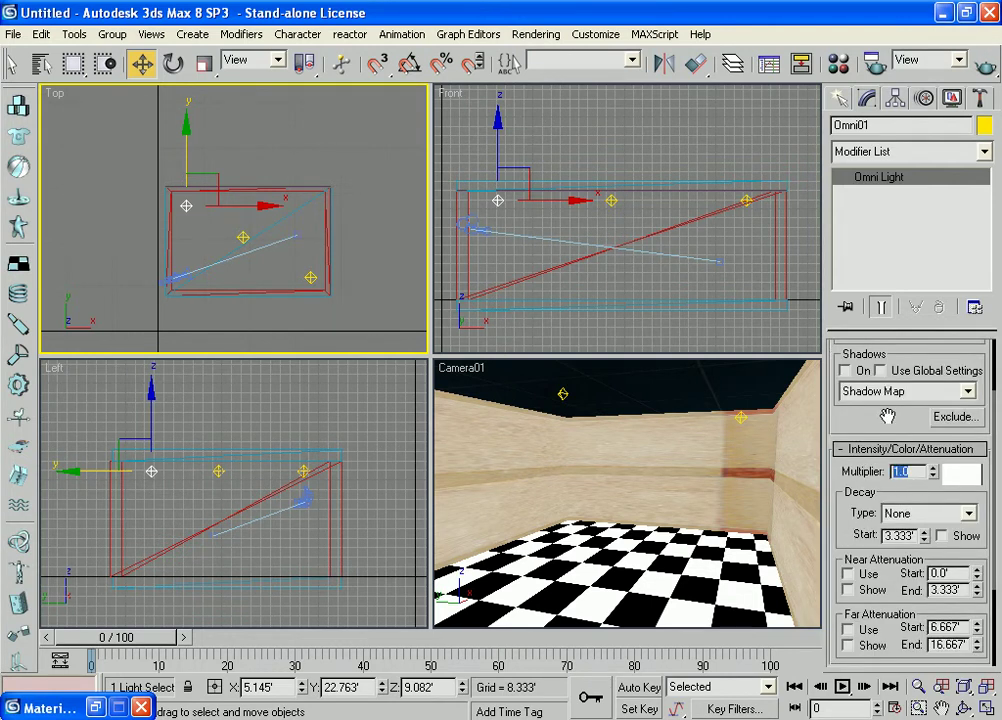
key("Return")
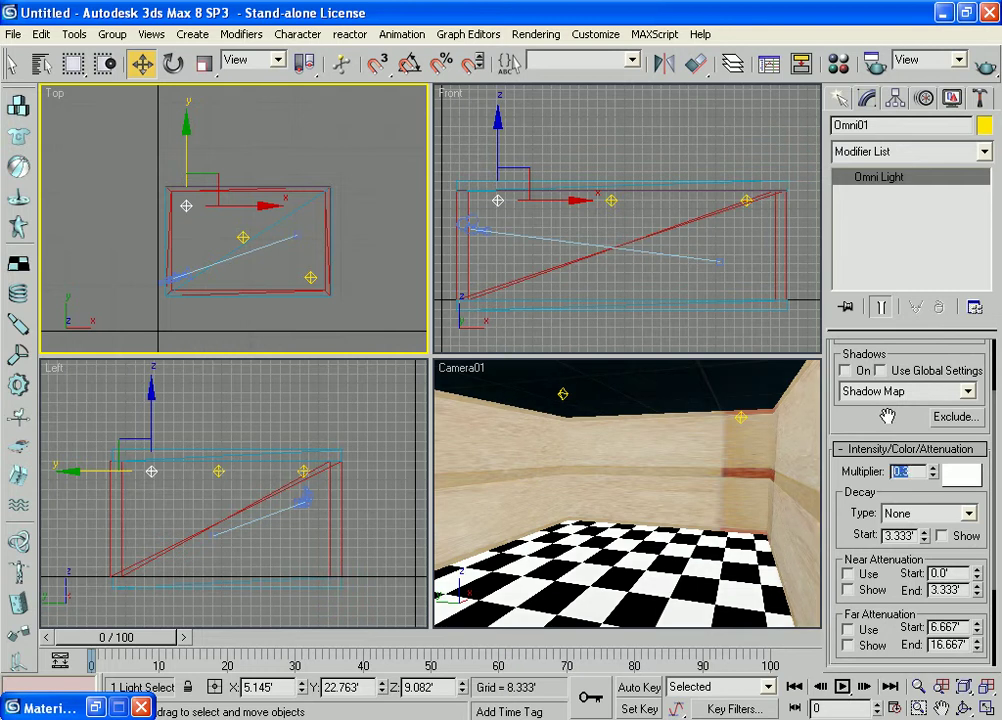
Step: Set the multiplier of the omni light at the room's centre to 0.7
left_click(243, 237)
double_click(910, 471)
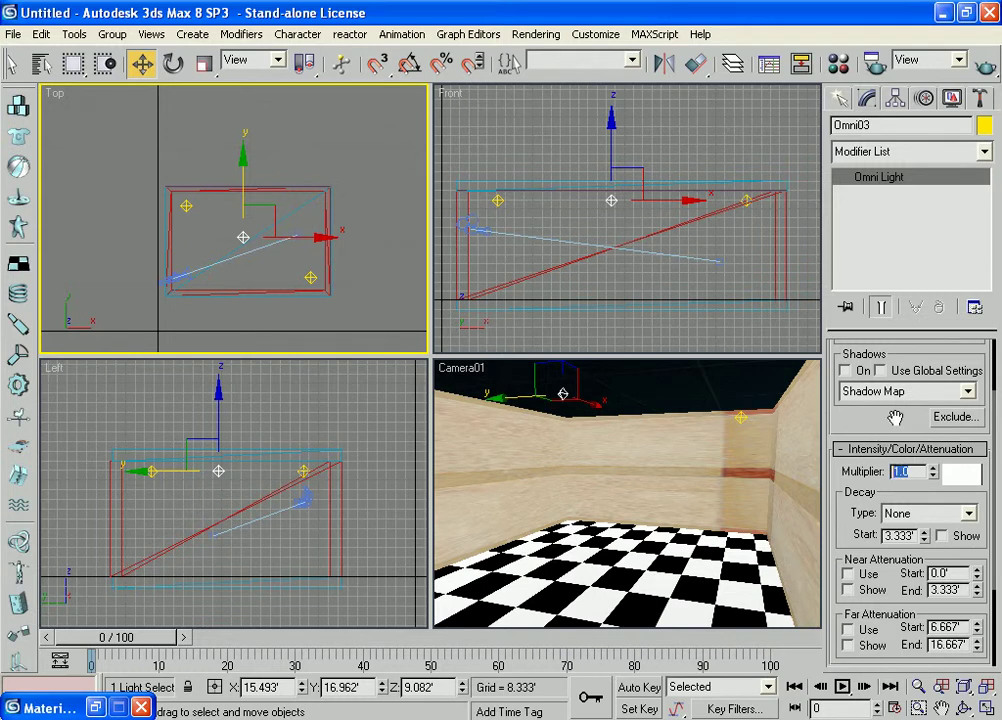
key("Return")
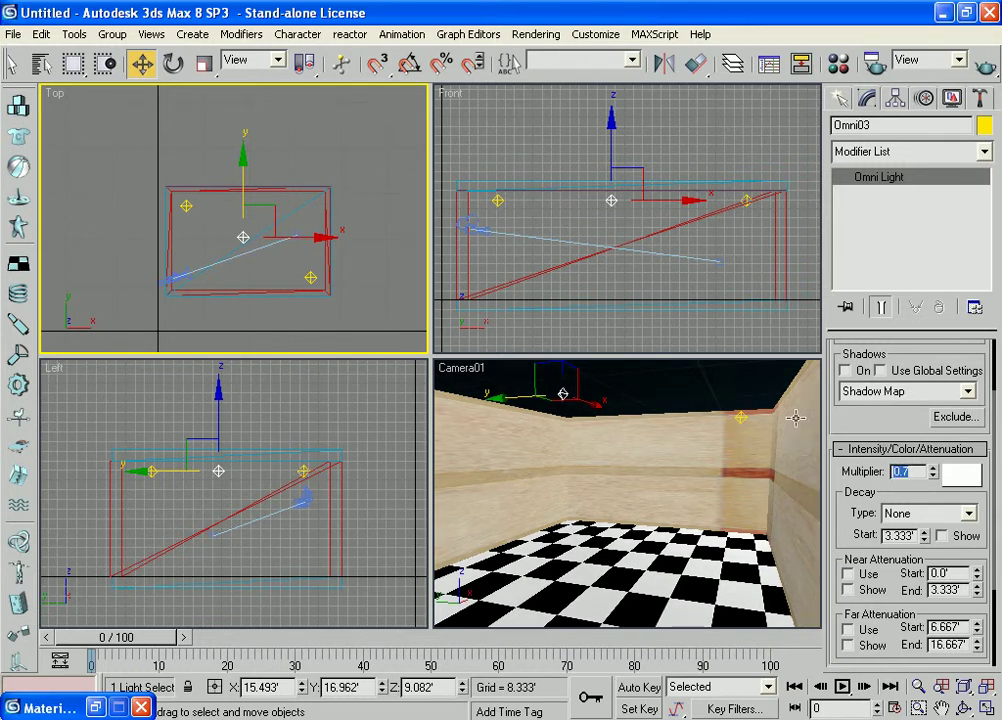
Step: Set the multiplier of the omni light in the lower-right plan corner to 0.4
left_click(309, 277)
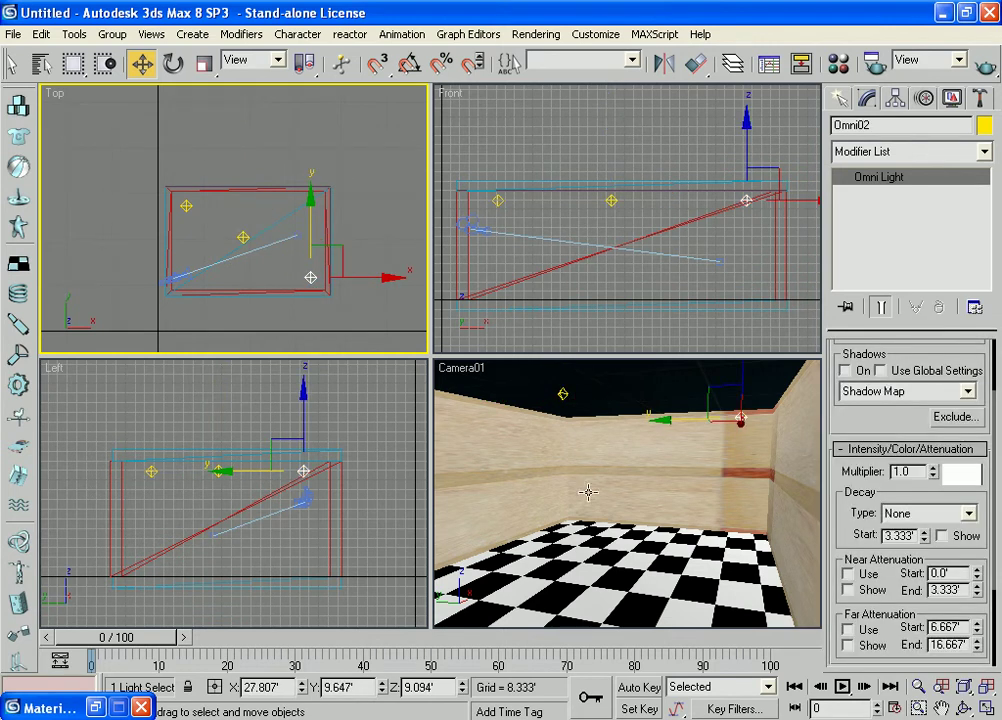
double_click(906, 471)
type("1")
key("Return")
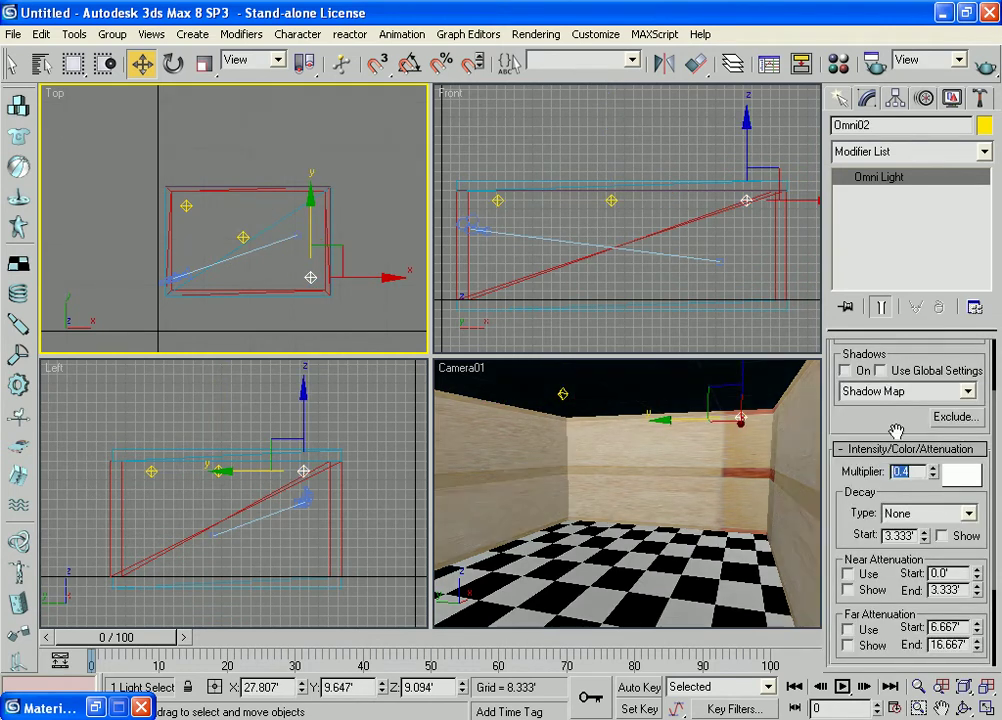
Step: Truck the camera slightly in the camera view and fine-tune its field of view to keep the whole room framed
right_click(644, 482)
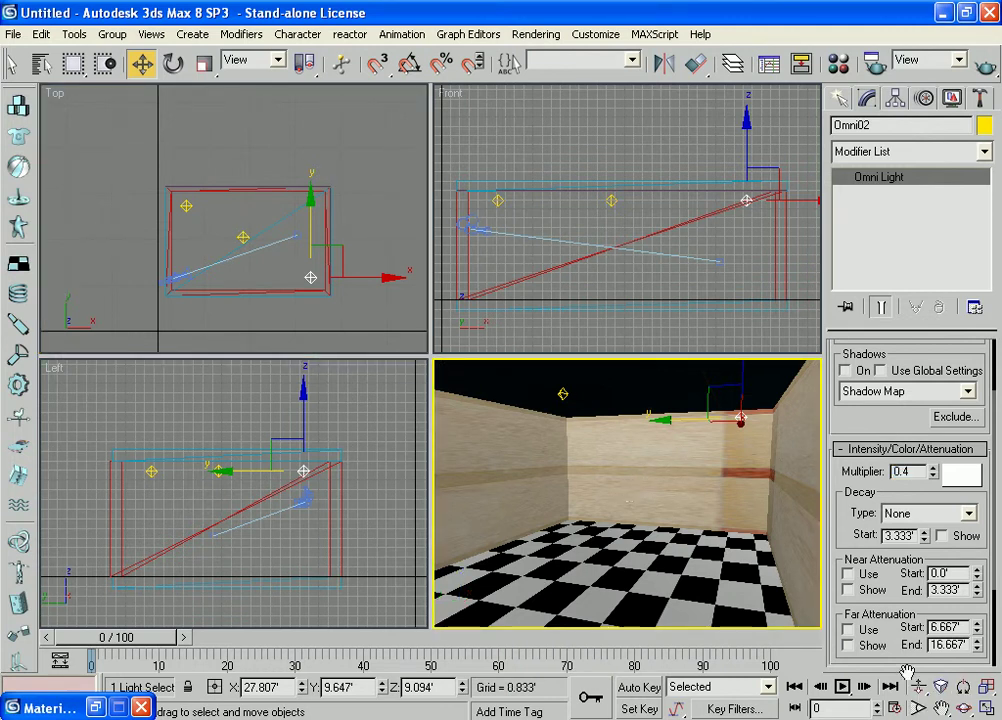
left_click(943, 710)
left_click_drag(480, 482, 695, 565)
left_click(917, 708)
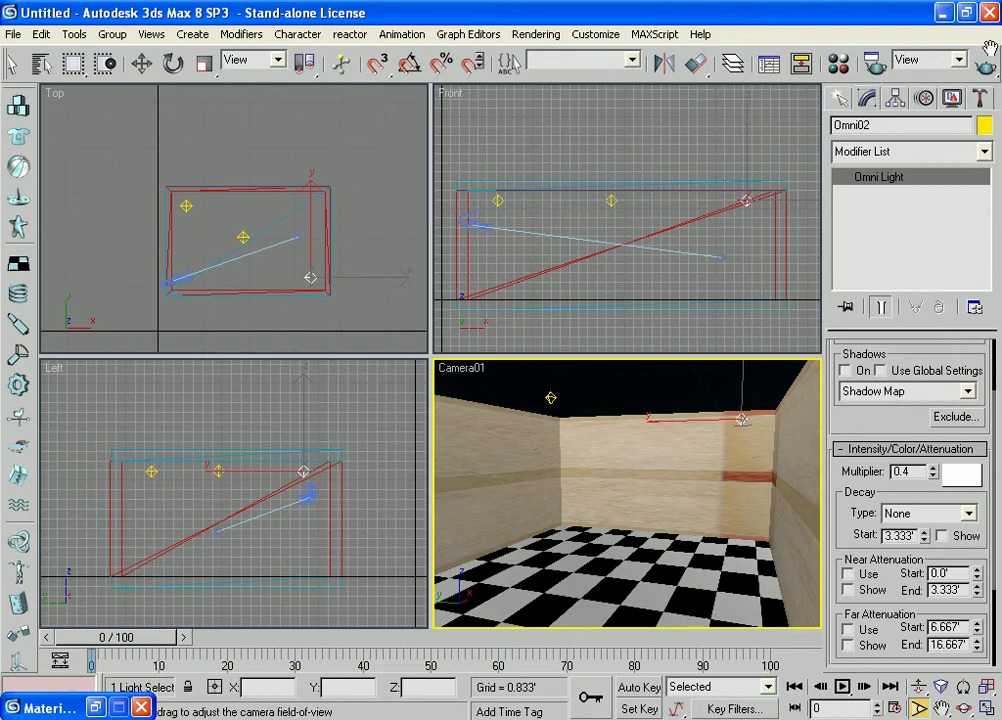
Step: Set the render output size to 800x600 and render the camera view as a single frame
left_click(877, 66)
left_click(690, 342)
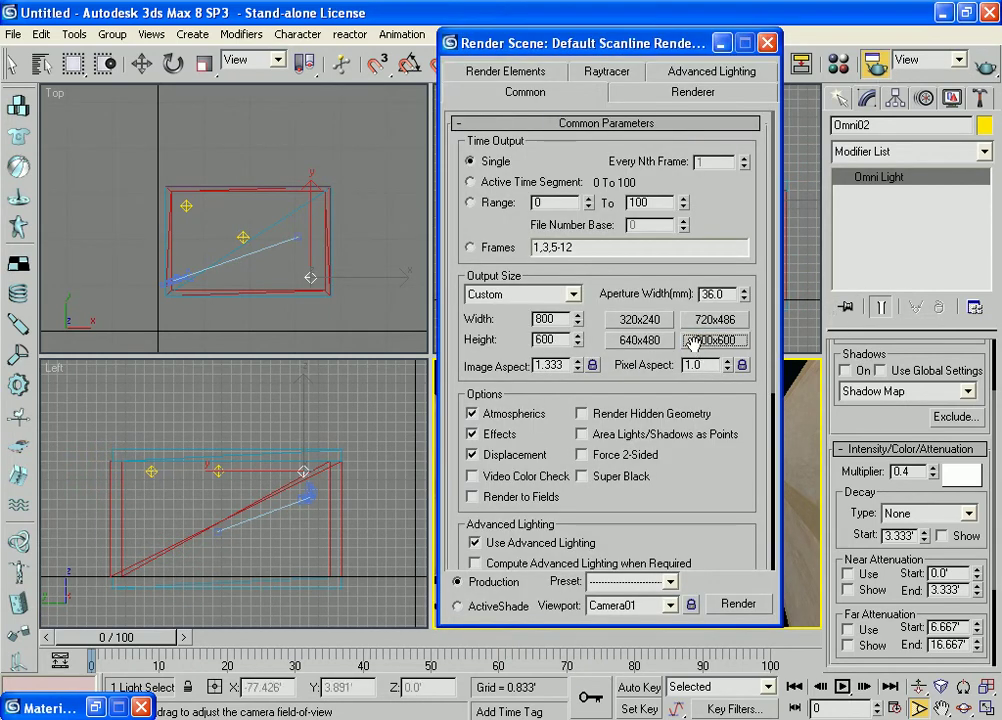
left_click(738, 603)
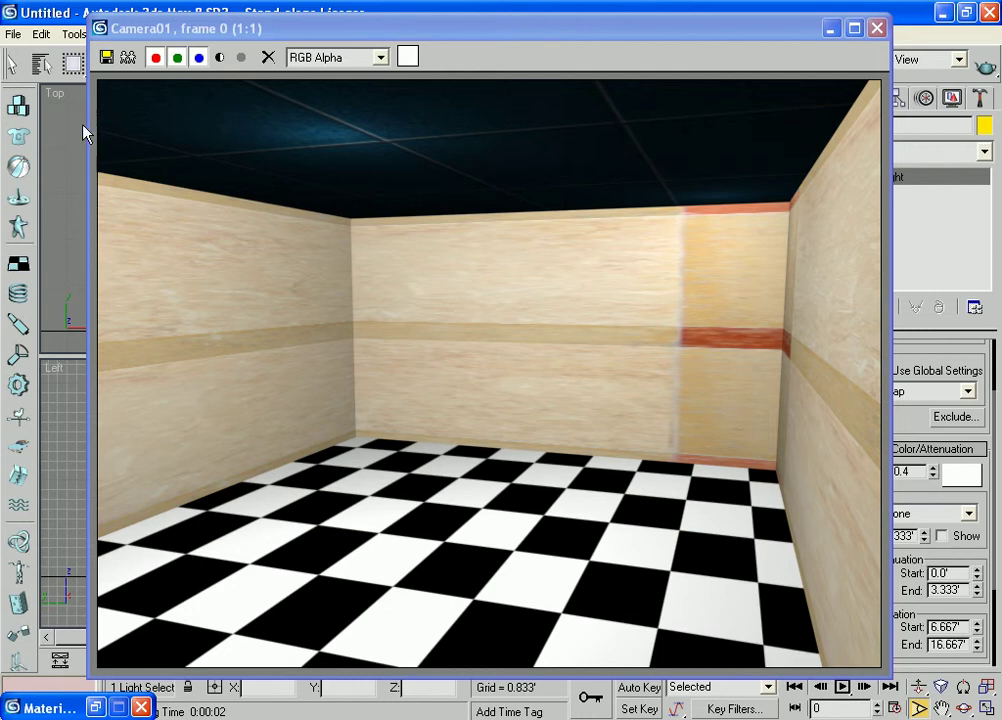
Step: Save the rendered image as a BMP named "Max Interior" in the instructor's folder on the STUDENT (E:) drive, and close the render windows
left_click(106, 57)
left_click_drag(558, 37, 484, 43)
left_click(664, 117)
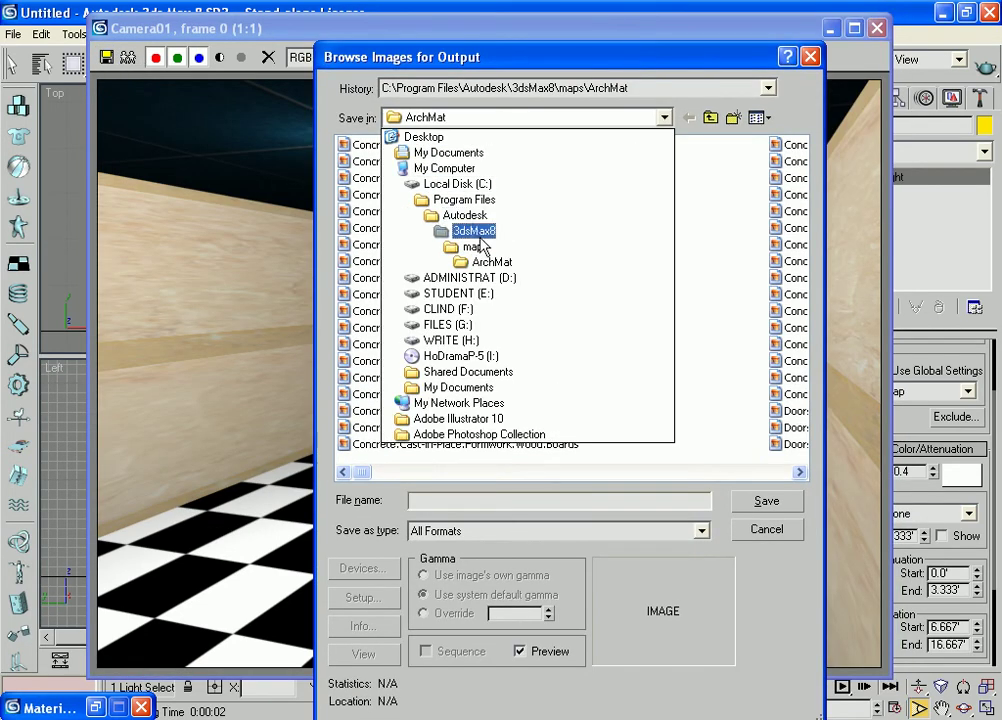
left_click(452, 293)
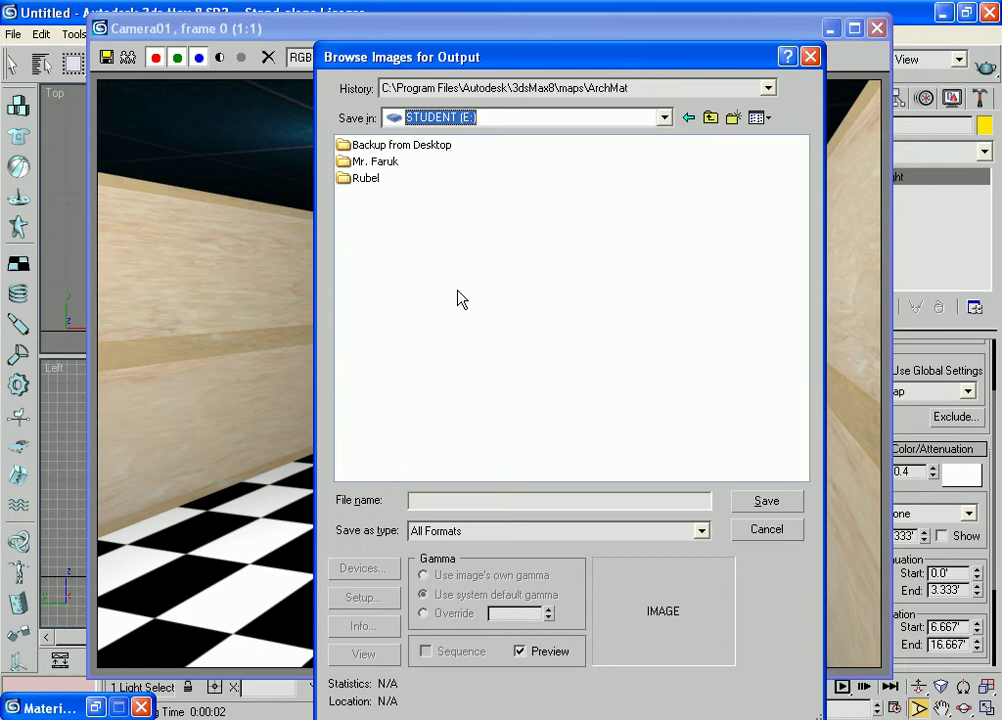
double_click(386, 163)
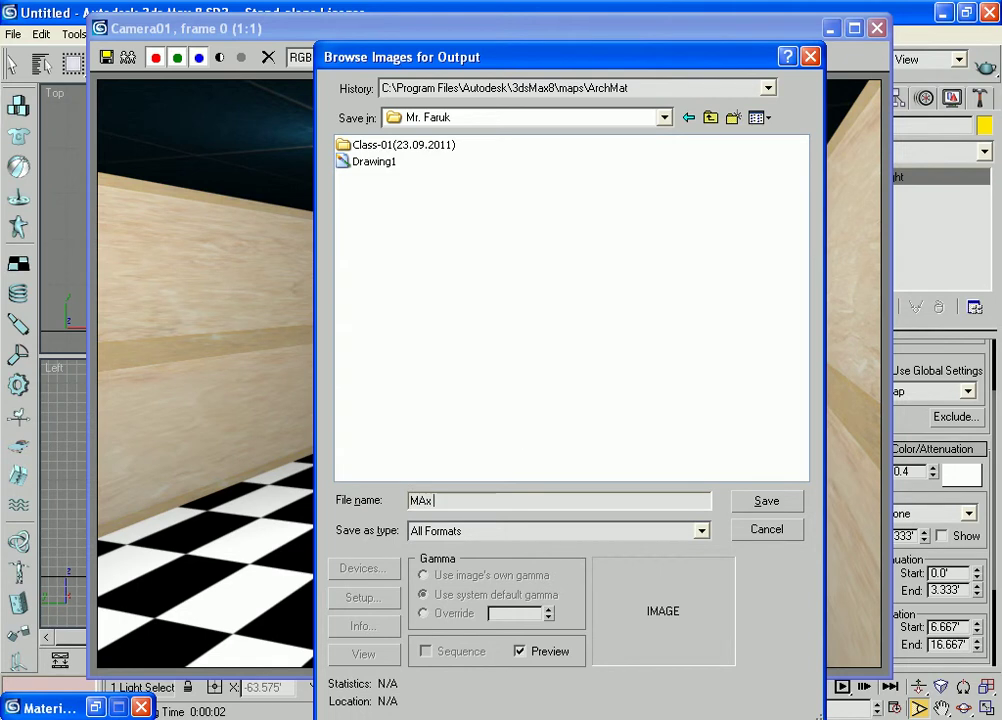
key("BackSpace")
type("ax Interior")
left_click(662, 531)
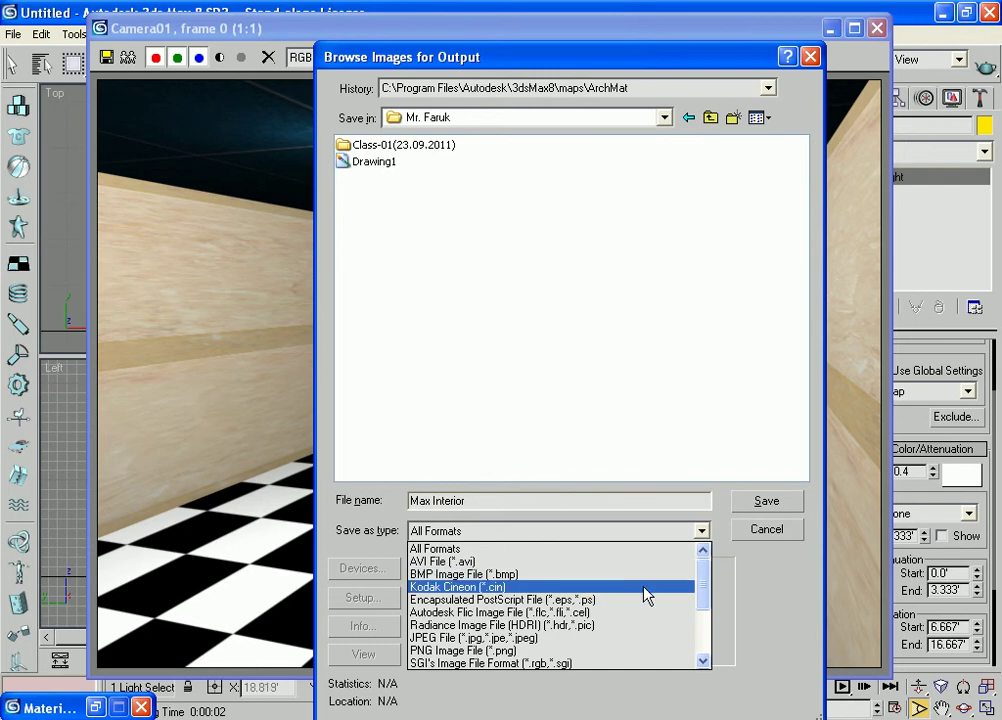
left_click(520, 574)
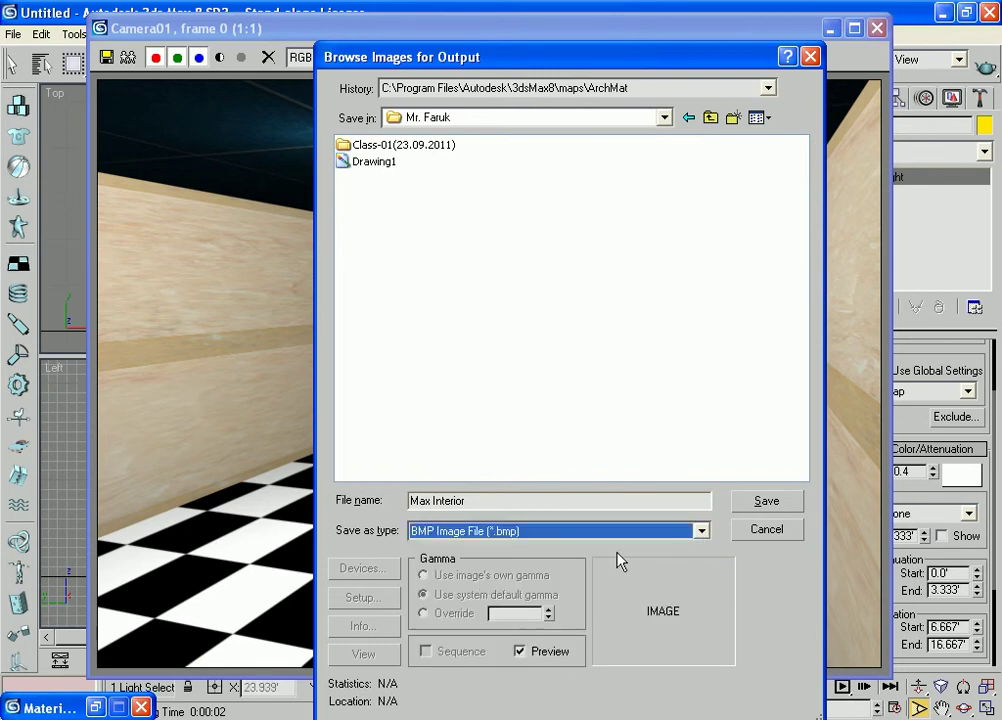
left_click(762, 505)
left_click(411, 189)
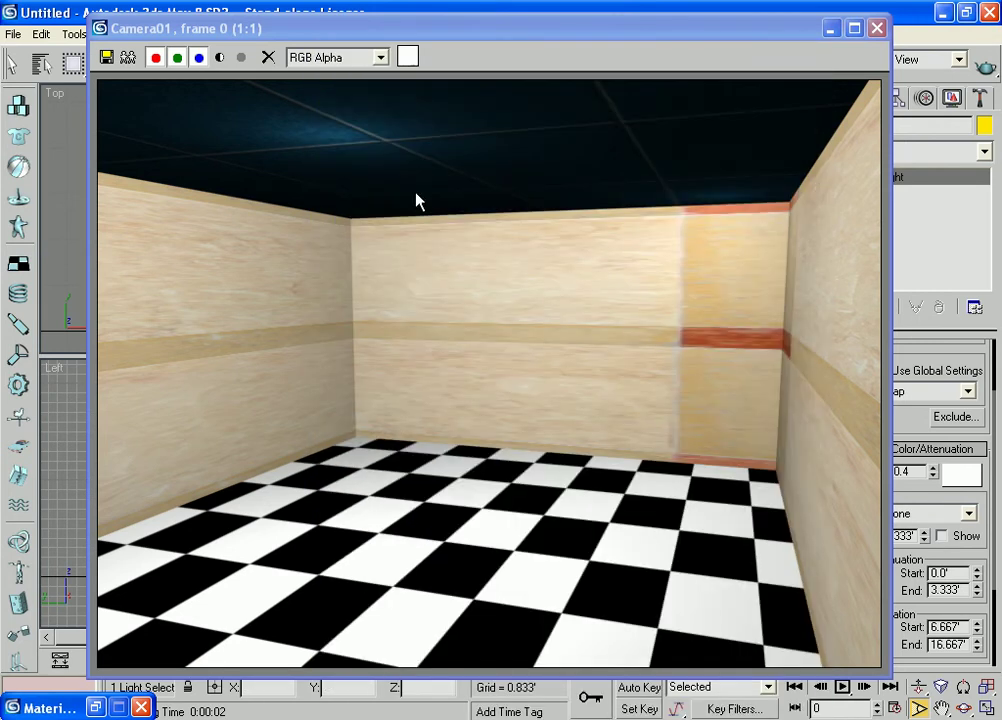
left_click(877, 28)
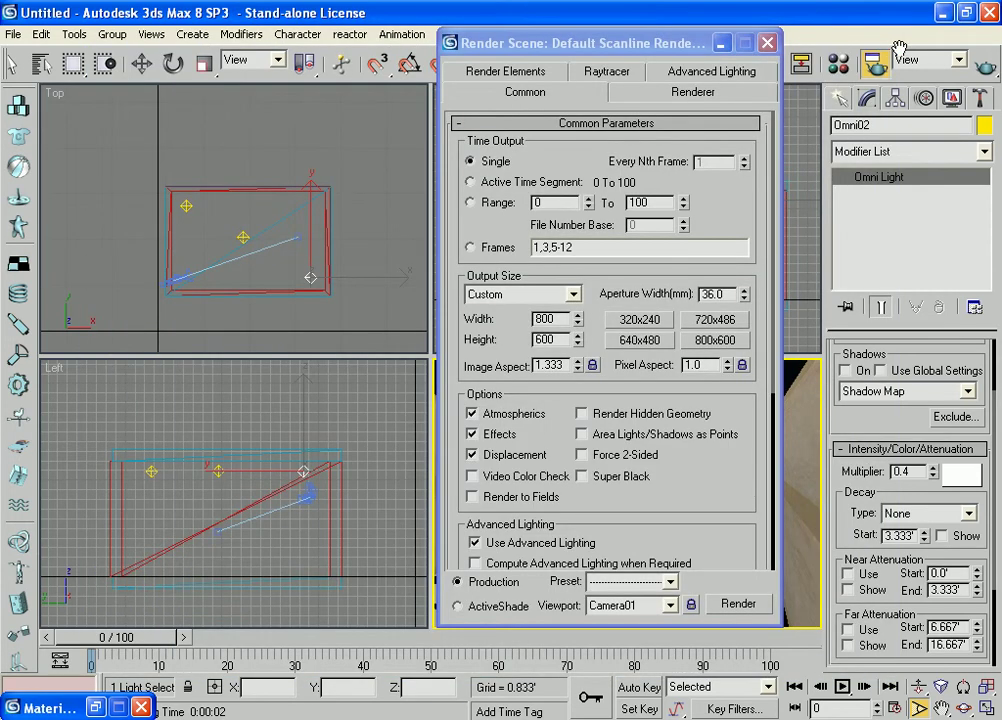
left_click(767, 43)
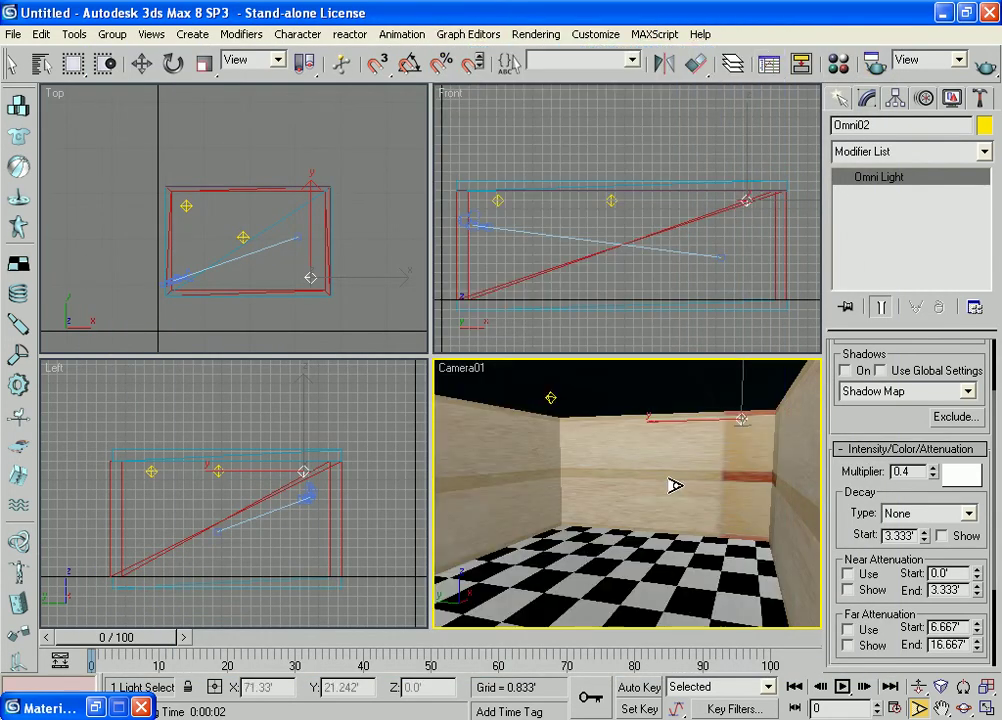
Step: Save the scene as "Max Interior Room" in the Class-01(23.09.2011) folder on the STUDENT (E:) drive
left_click(14, 35)
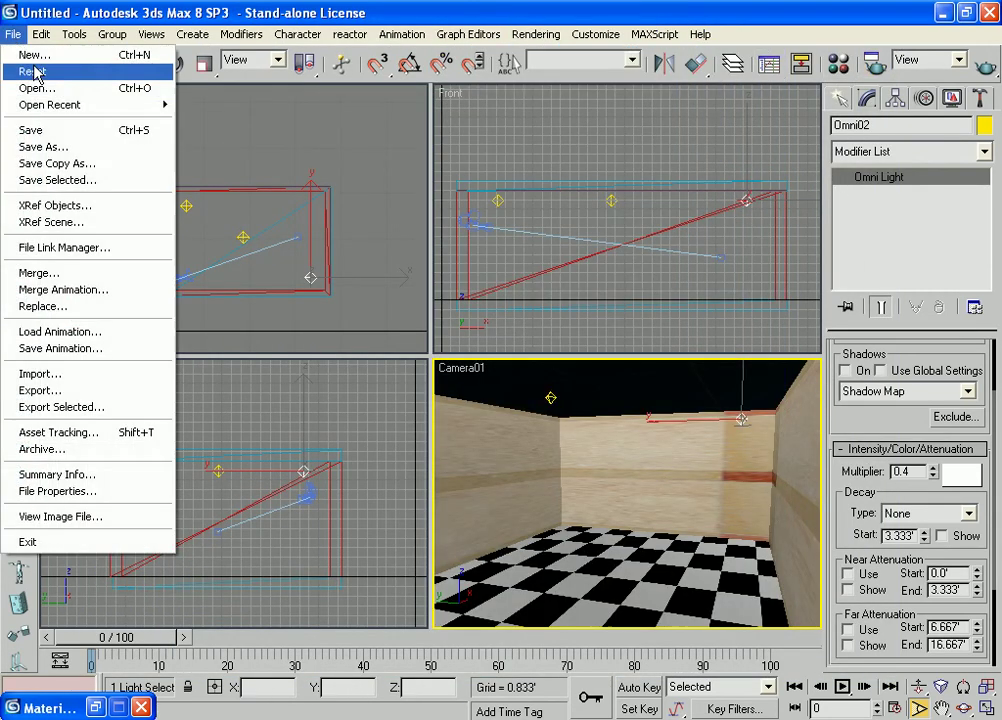
left_click(60, 130)
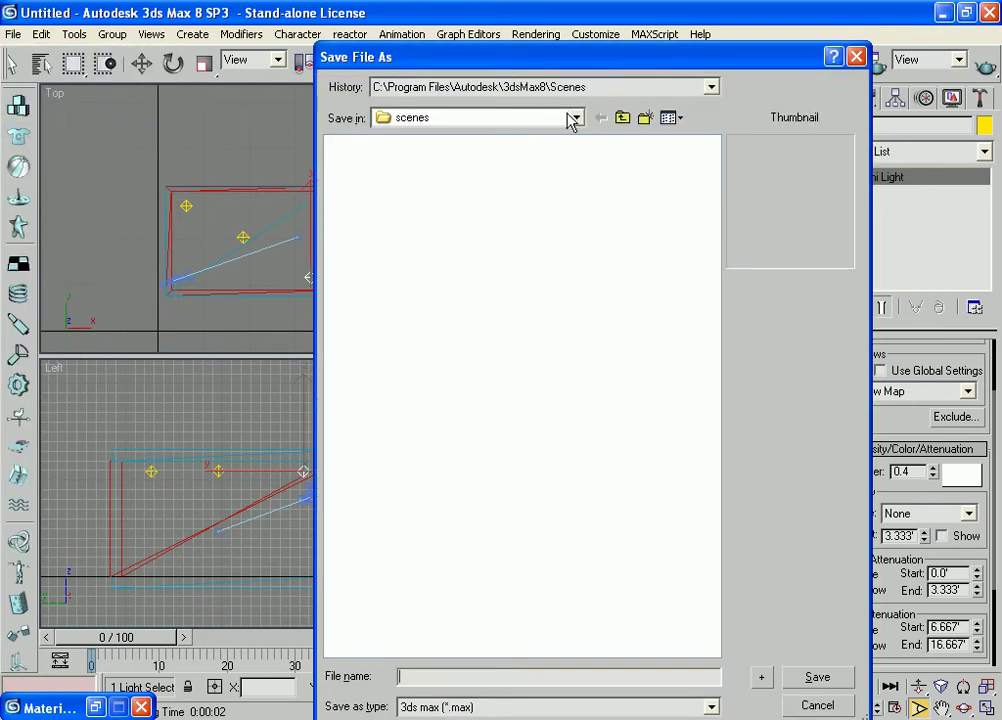
left_click(575, 118)
left_click(472, 280)
double_click(373, 165)
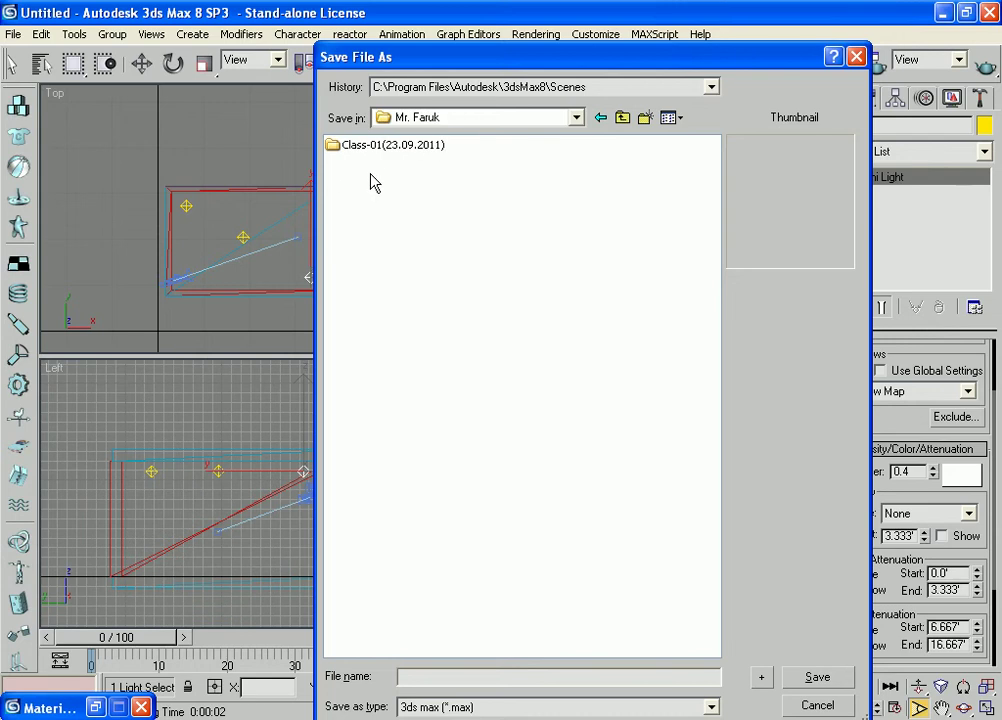
double_click(401, 147)
left_click(436, 676)
type("Max In")
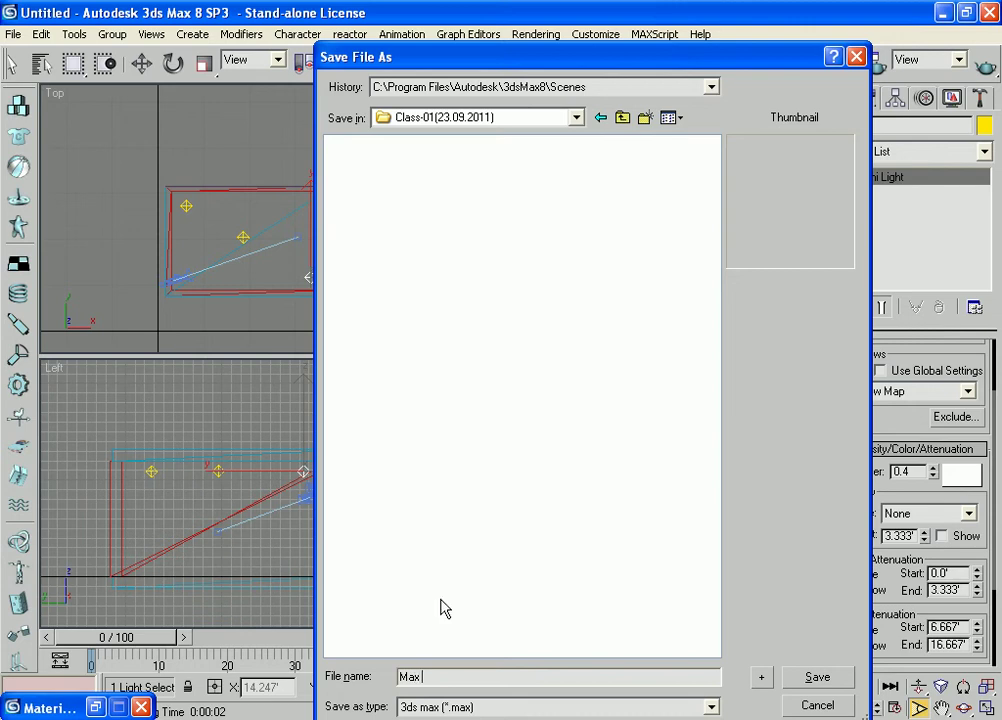
type("terior Room")
left_click(808, 678)
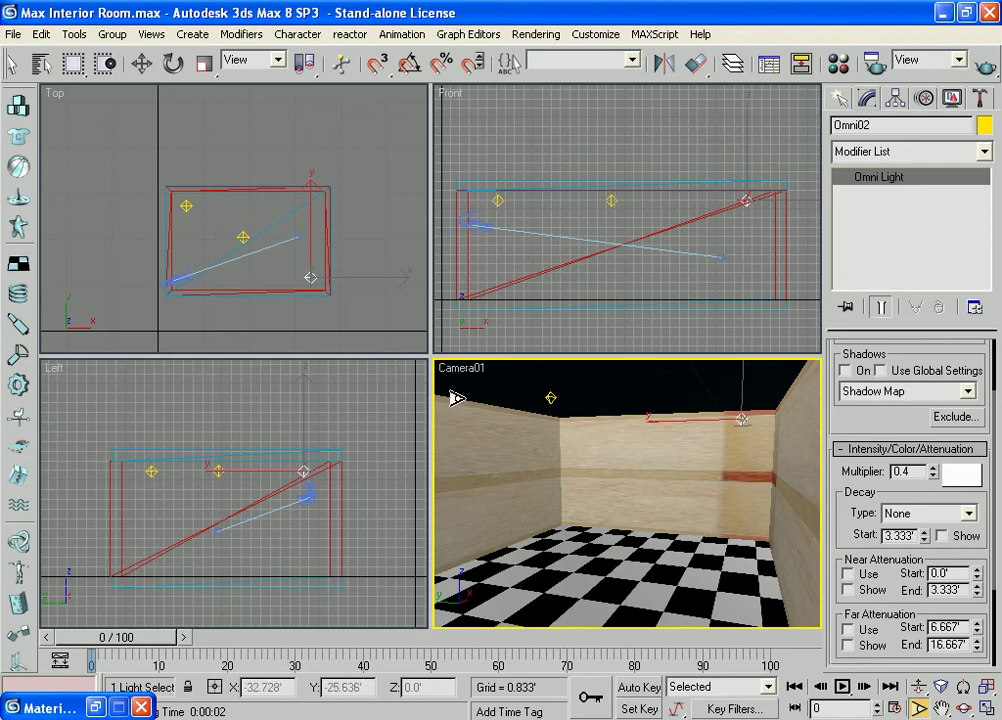